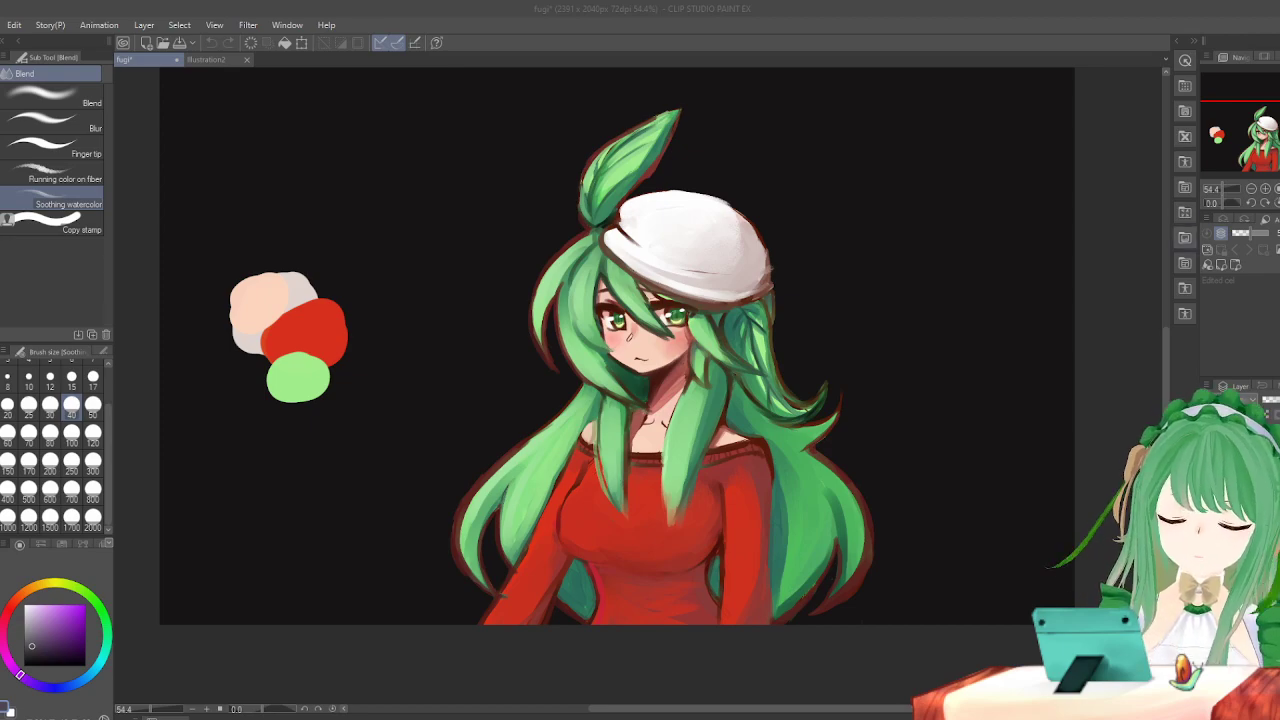
pyautogui.scroll(-2, 680, 376)
pyautogui.scroll(2, 705, 484)
pyautogui.scroll(1, 680, 430)
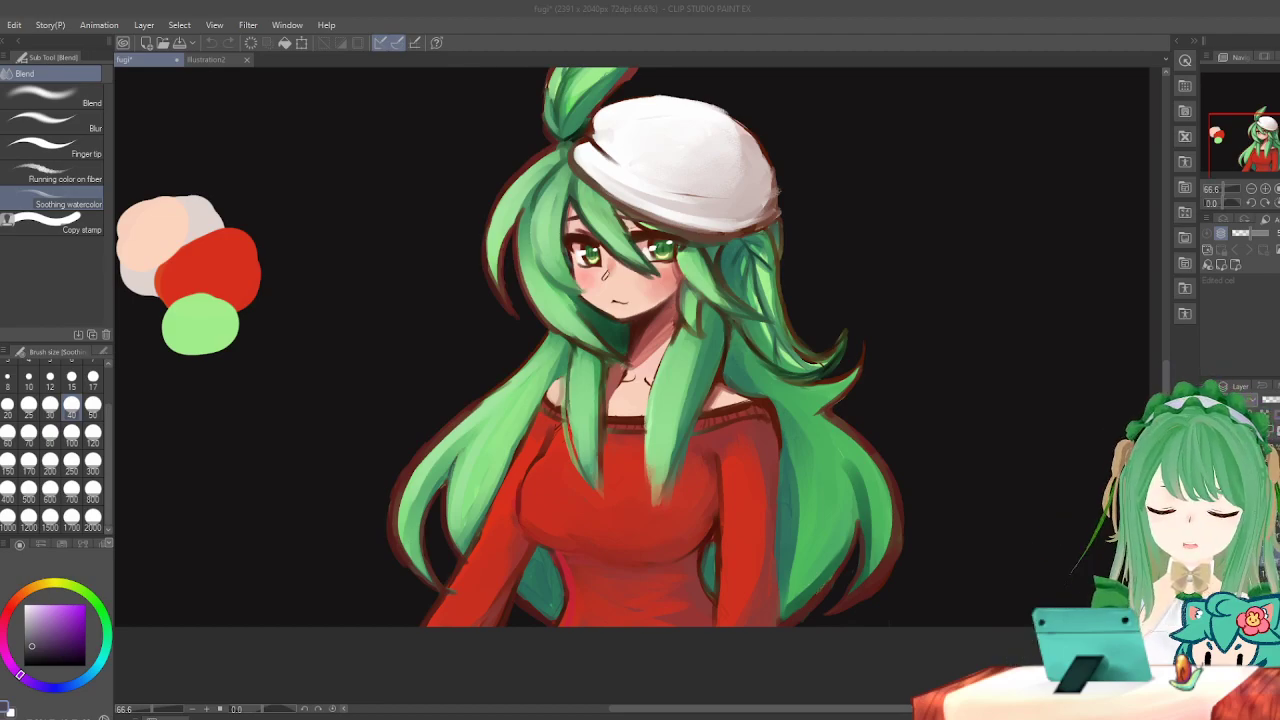
pyautogui.scroll(-3, 800, 410)
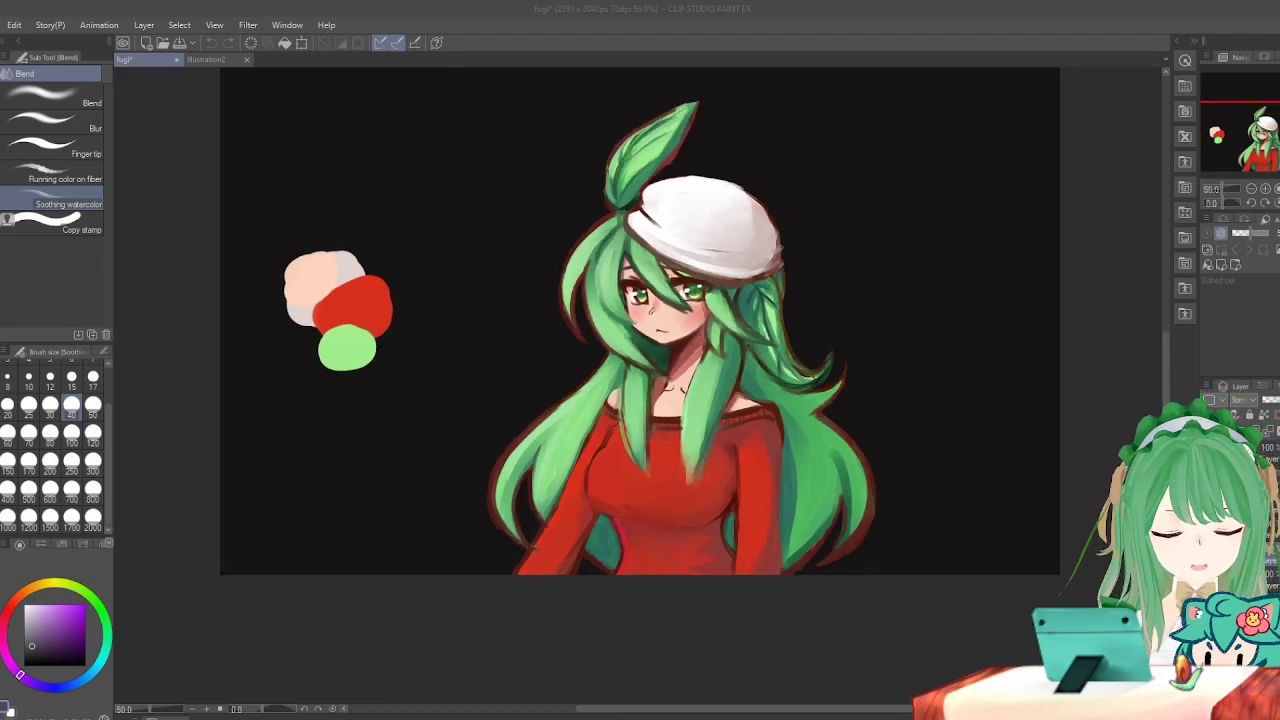
pyautogui.scroll(2, 765, 290)
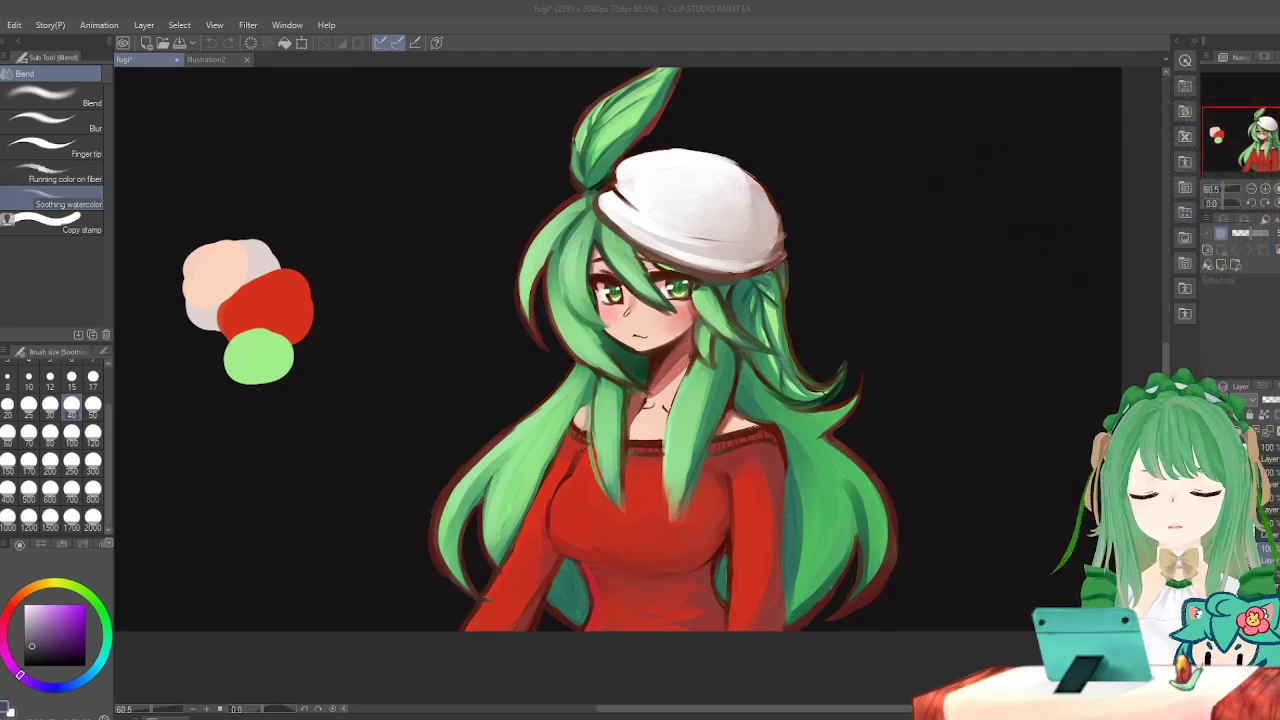
pyautogui.scroll(-3, 640, 245)
pyautogui.scroll(3, 640, 245)
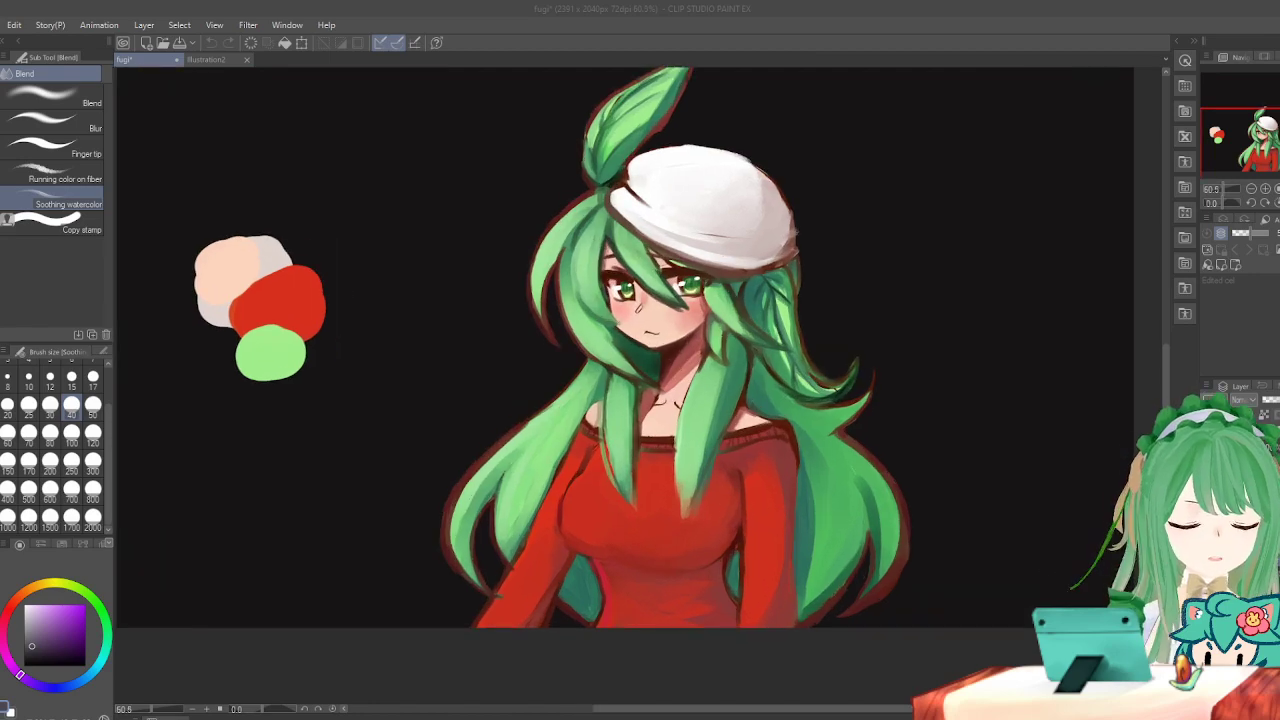
pyautogui.hotkey('ctrl', 'z')
pyautogui.hotkey('ctrl', 'y')
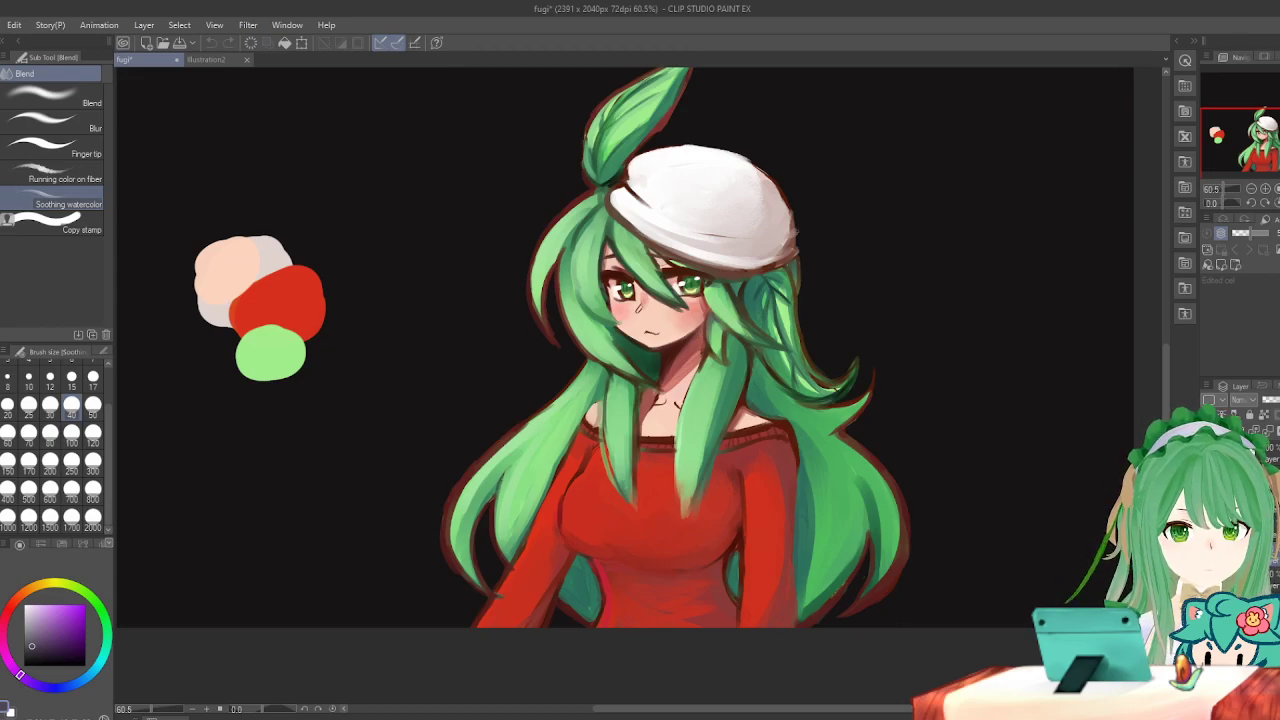
pyautogui.scroll(-2, 511, 329)
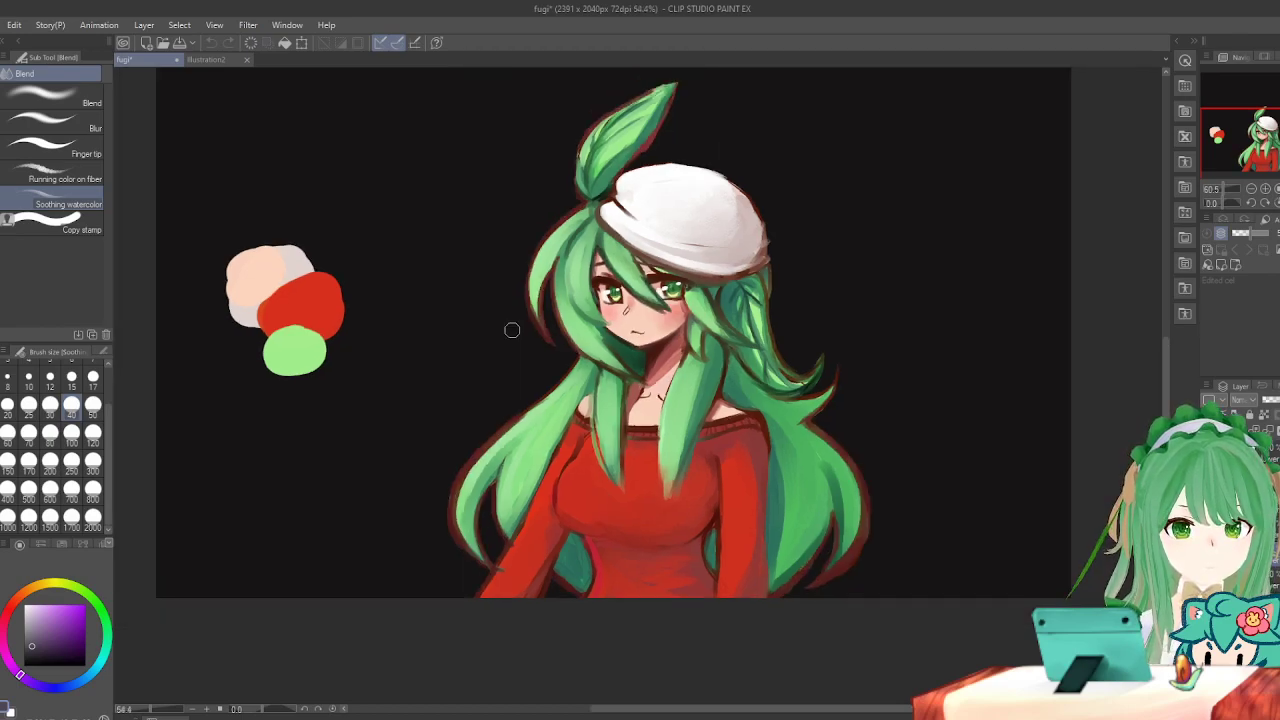
pyautogui.scroll(1, 772, 453)
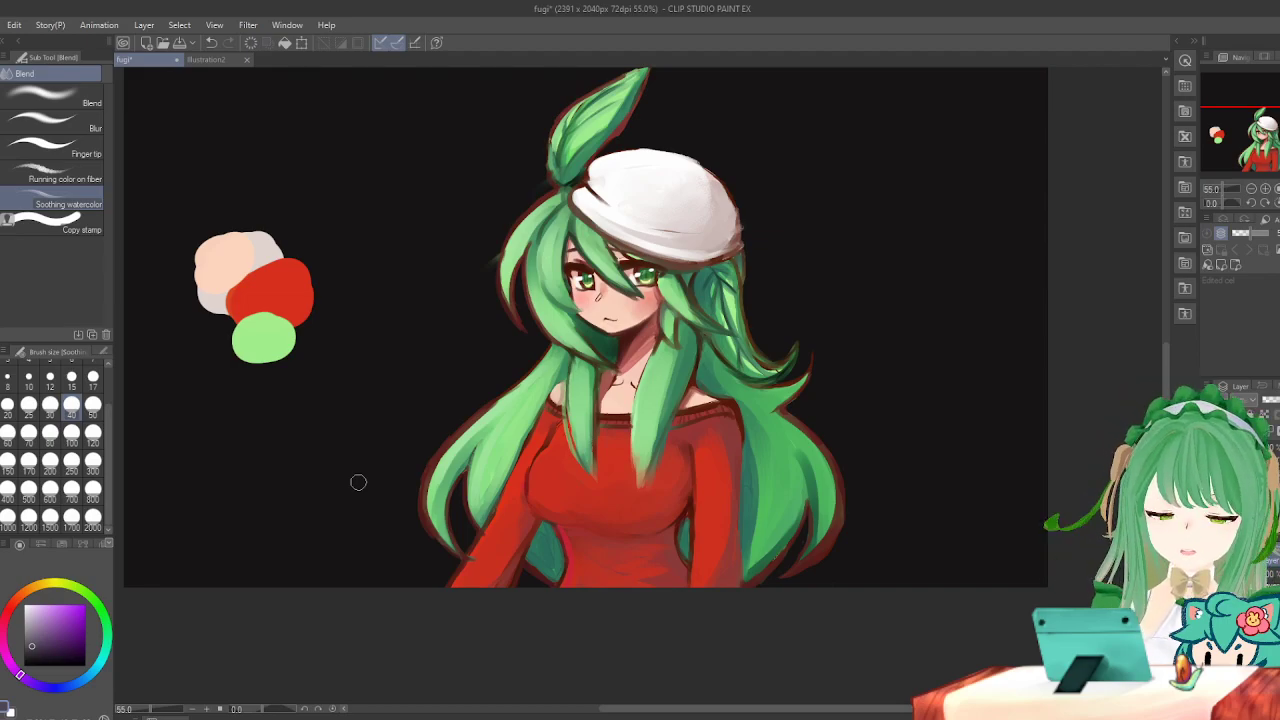
pyautogui.scroll(4, 417, 329)
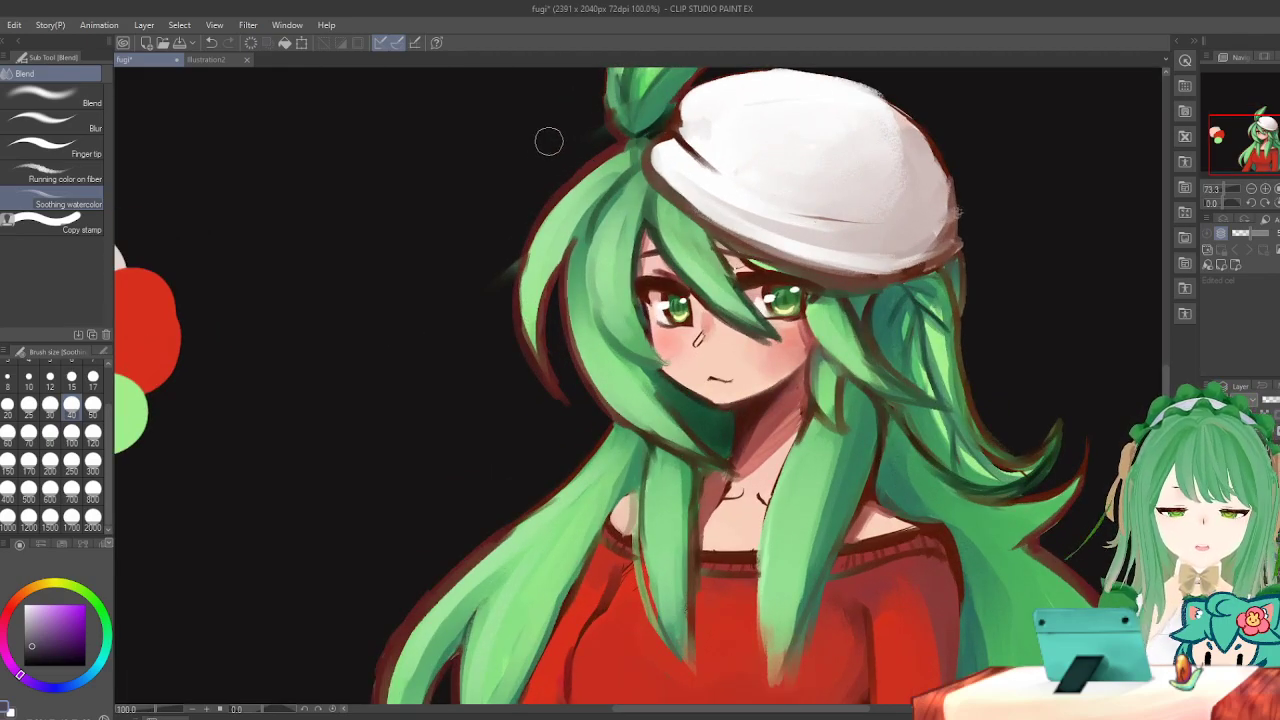
pyautogui.hotkey('ctrl', 'z')
pyautogui.hotkey('ctrl', 'y')
pyautogui.hotkey('ctrl', 'z')
pyautogui.hotkey('ctrl', 'y')
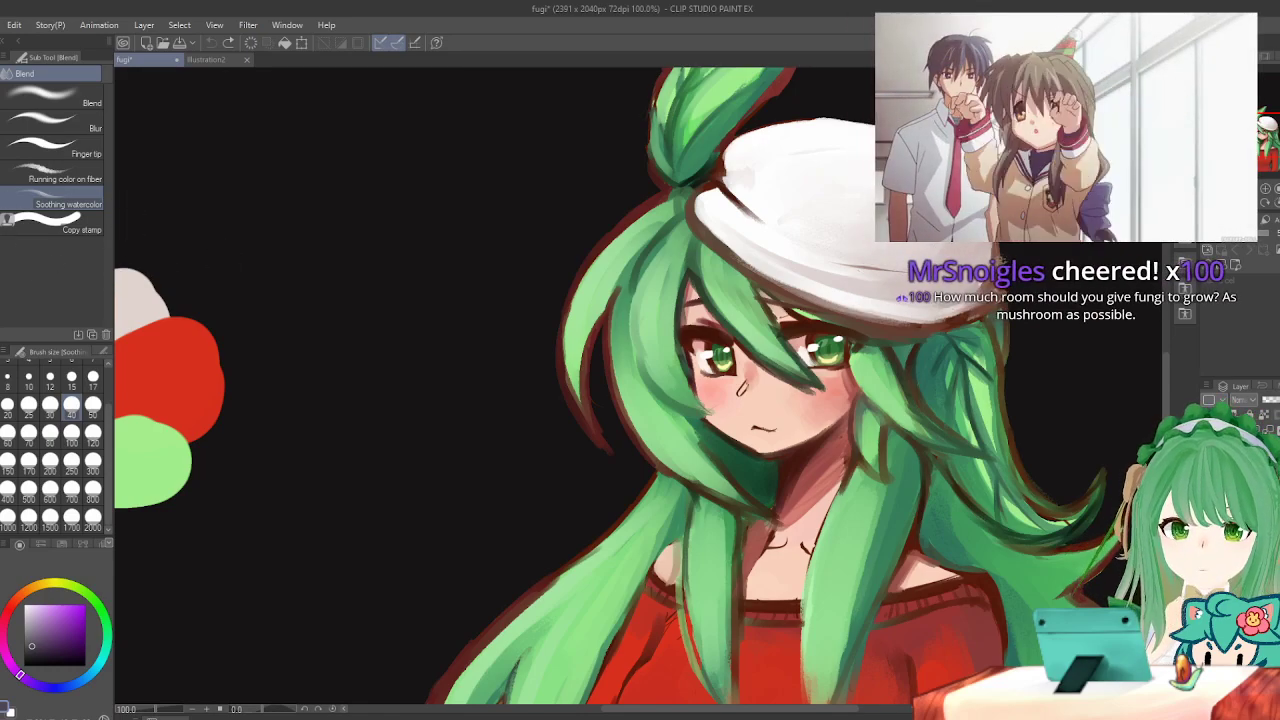
# Try a single purple Turnip pen stroke in the empty background above the colour swatches, and undo it.
pyautogui.press('p')
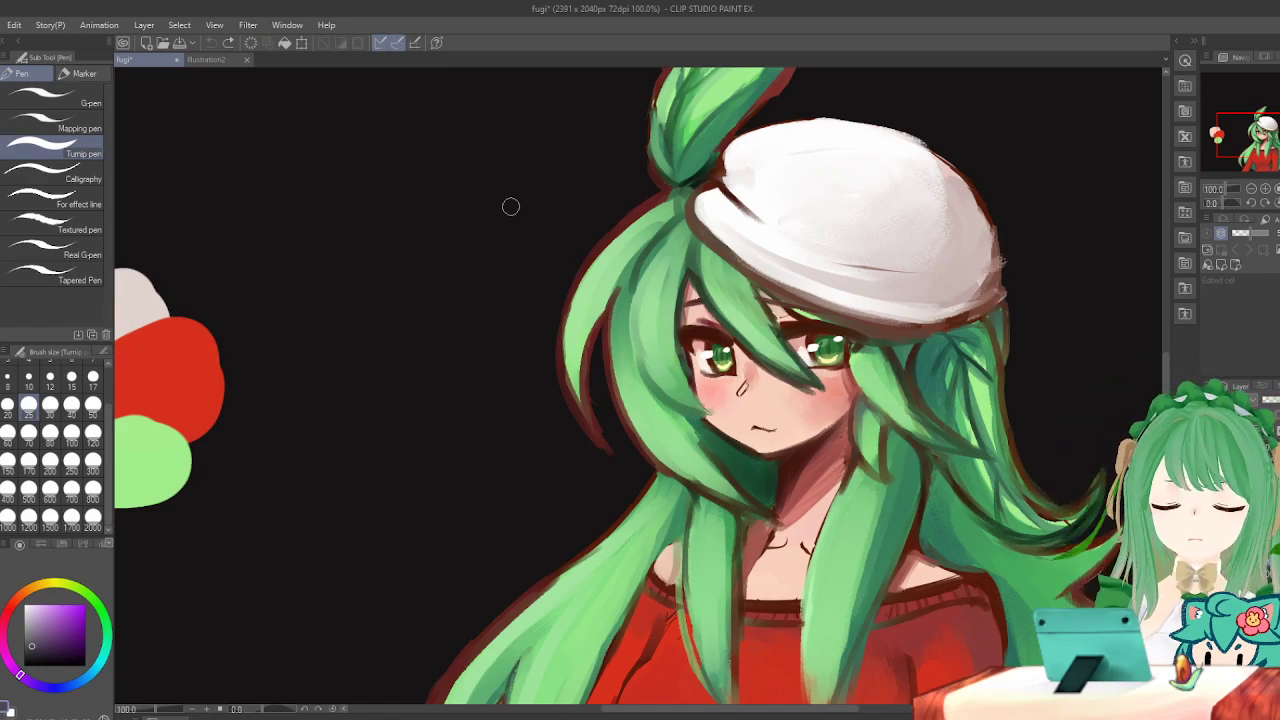
pyautogui.scroll(-3, 509, 286)
pyautogui.scroll(2, 483, 270)
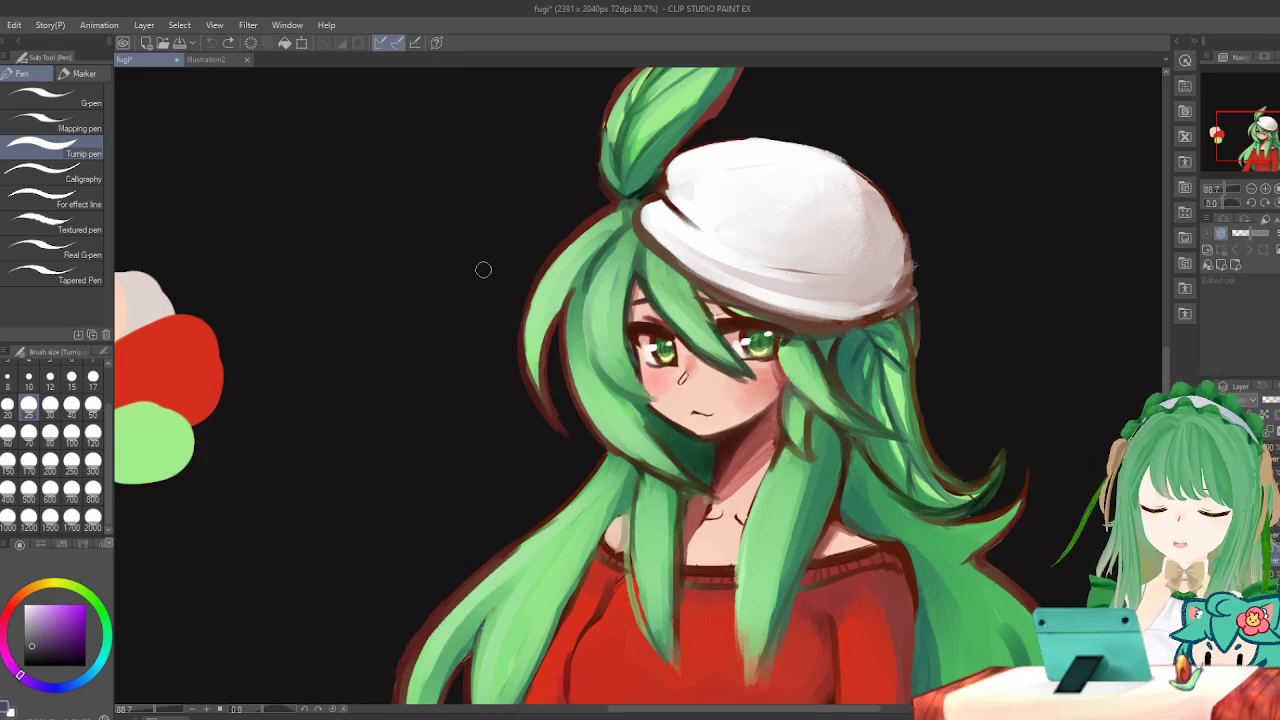
pyautogui.scroll(-2, 491, 291)
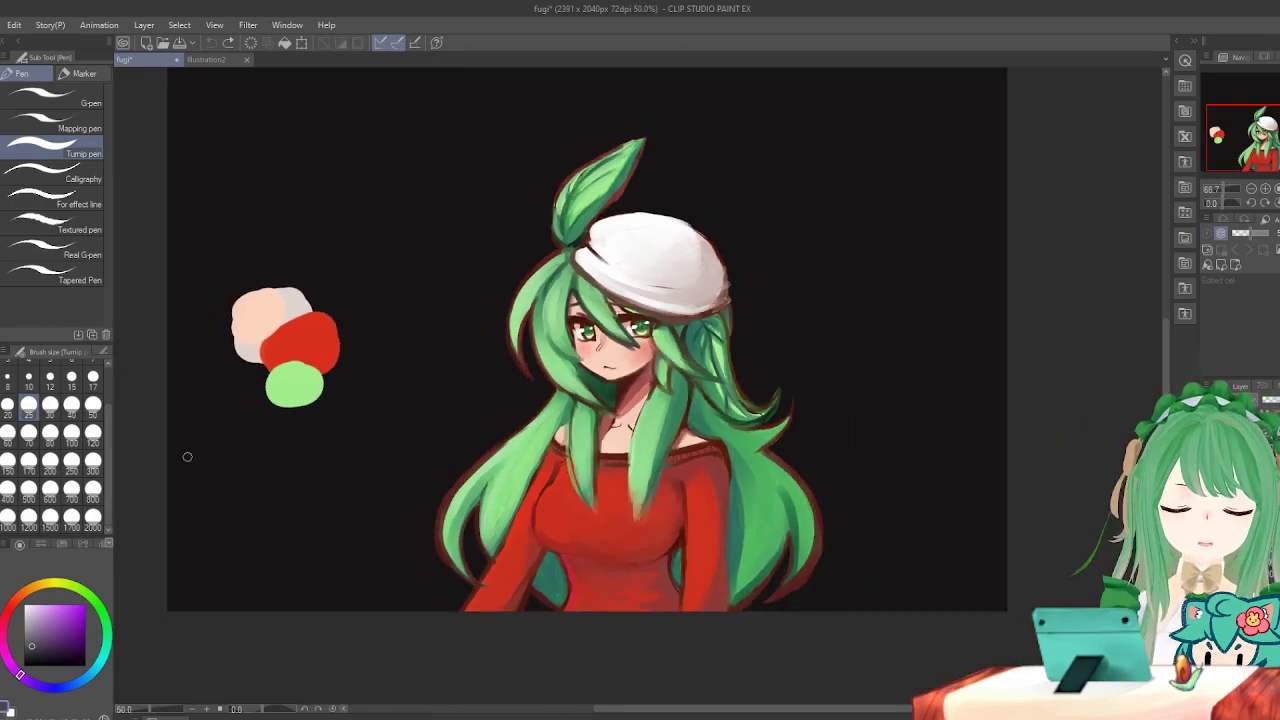
pyautogui.scroll(-1, 449, 294)
pyautogui.scroll(2, 406, 140)
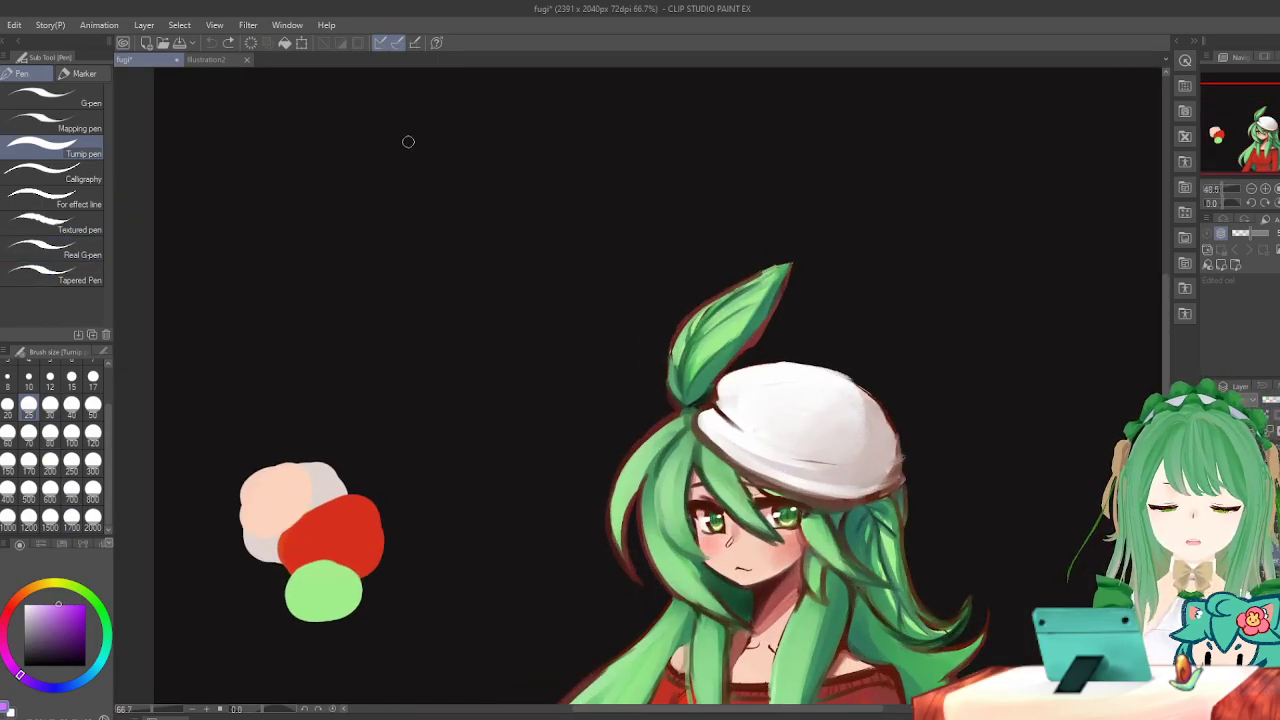
pyautogui.moveTo(378, 296); pyautogui.dragTo(422, 180)
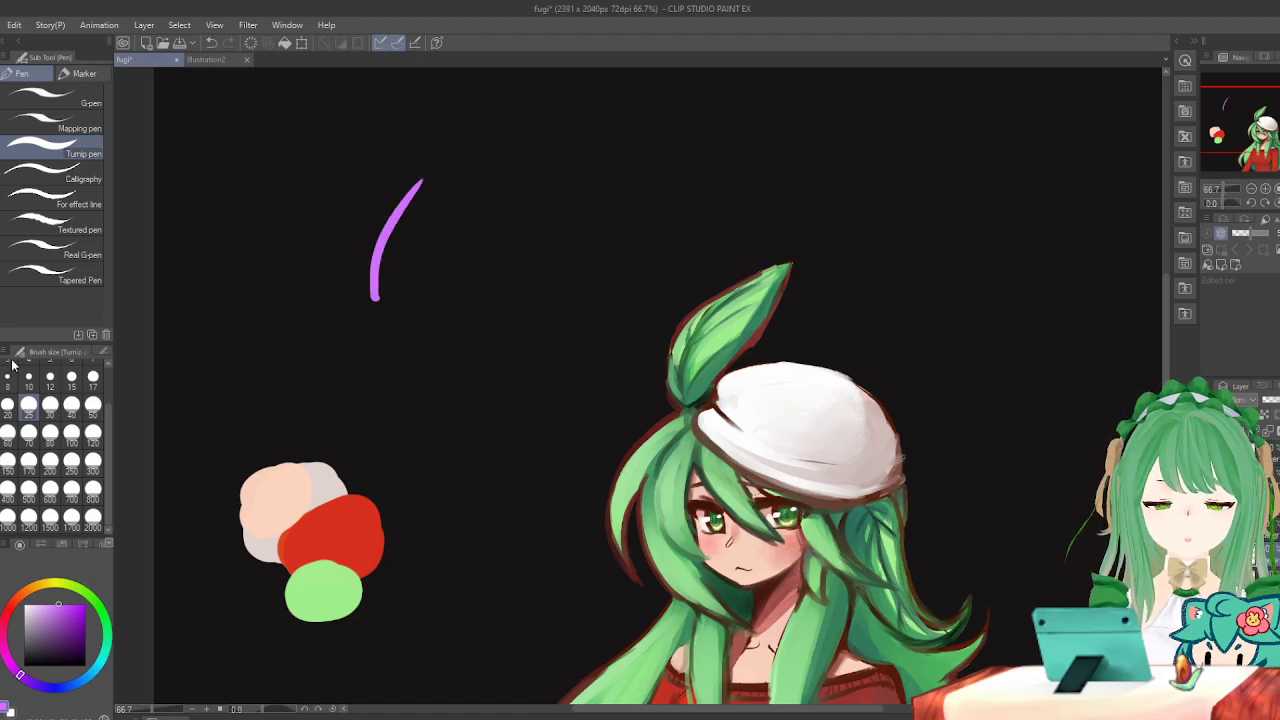
pyautogui.hotkey('ctrl', 'z')
# Try a set of slanted purple Turnip pen strokes in the empty background beside the leaf, and undo them all.
pyautogui.moveTo(378, 336); pyautogui.dragTo(462, 205)
pyautogui.moveTo(424, 349)
pyautogui.mouseDown()
pyautogui.moveTo(507, 210)
pyautogui.moveTo(487, 210)
pyautogui.moveTo(532, 216)
pyautogui.mouseUp()
pyautogui.moveTo(470, 338)
pyautogui.mouseDown()
pyautogui.moveTo(530, 214)
pyautogui.moveTo(550, 208)
pyautogui.mouseUp()
pyautogui.moveTo(450, 199); pyautogui.dragTo(556, 214)
pyautogui.moveTo(326, 341)
pyautogui.mouseDown()
pyautogui.moveTo(447, 342)
pyautogui.moveTo(488, 357)
pyautogui.moveTo(353, 345)
pyautogui.moveTo(414, 345)
pyautogui.moveTo(340, 208)
pyautogui.mouseUp()
pyautogui.moveTo(405, 278); pyautogui.dragTo(374, 208)
pyautogui.moveTo(410, 285)
pyautogui.mouseDown()
pyautogui.moveTo(444, 183)
pyautogui.moveTo(470, 204)
pyautogui.mouseUp()
pyautogui.hotkey('ctrl', 'z')
pyautogui.hotkey('ctrl', 'z')
pyautogui.hotkey('ctrl', 'z')
pyautogui.hotkey('ctrl', 'z')
pyautogui.hotkey('ctrl', 'z')
pyautogui.hotkey('ctrl', 'z')
pyautogui.hotkey('ctrl', 'z')
pyautogui.hotkey('ctrl', 'z')
pyautogui.hotkey('ctrl', 'z')
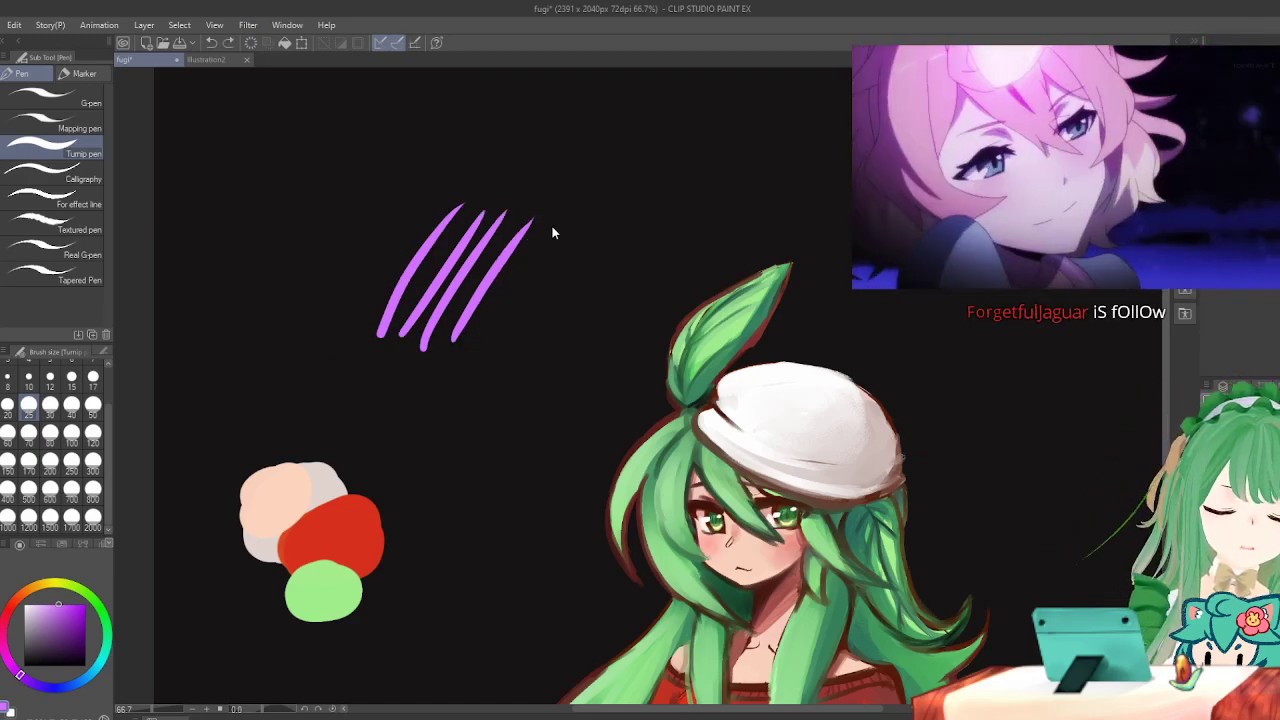
pyautogui.hotkey('ctrl', 'z')
pyautogui.scroll(-2, 512, 232)
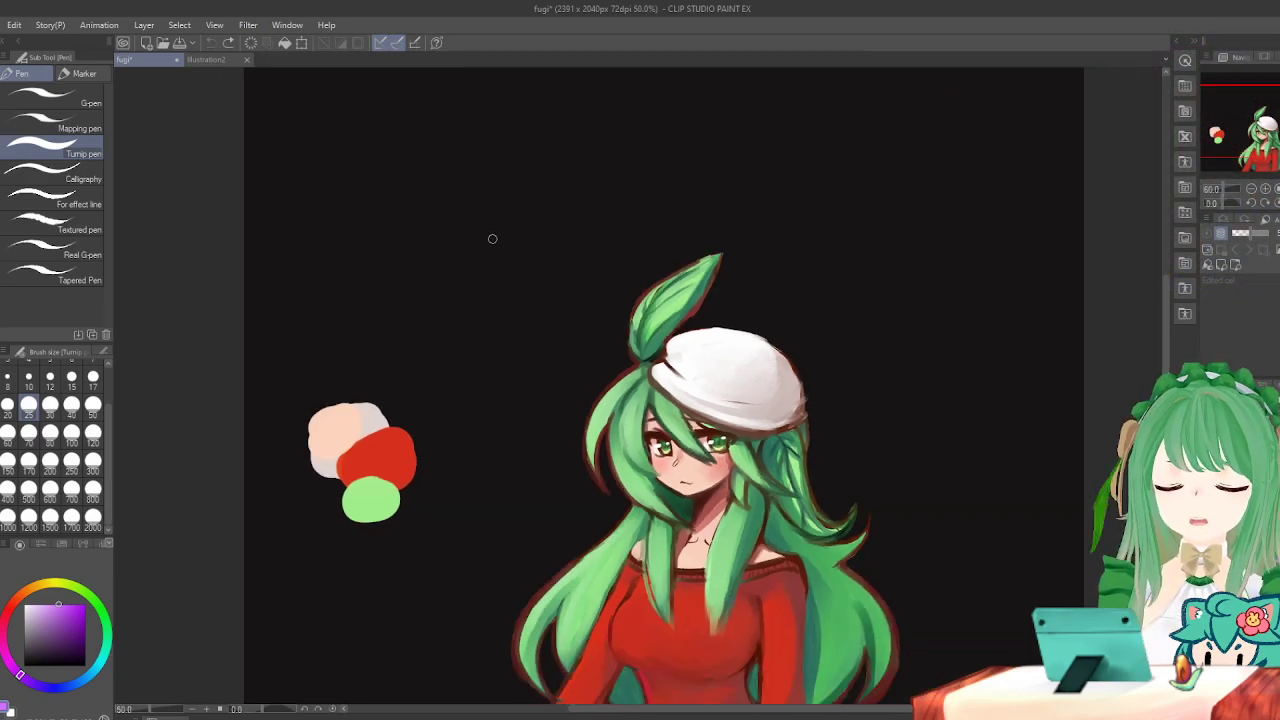
pyautogui.scroll(1, 530, 325)
pyautogui.scroll(-1, 513, 268)
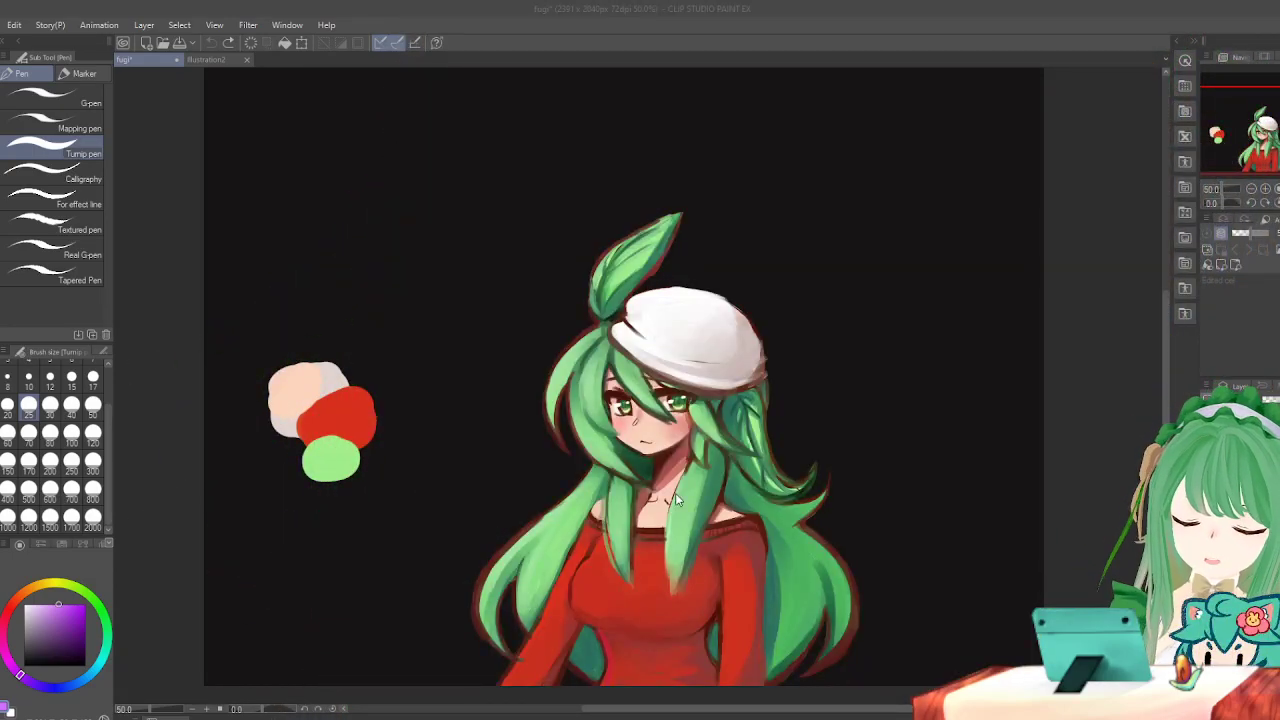
pyautogui.click(749, 230)
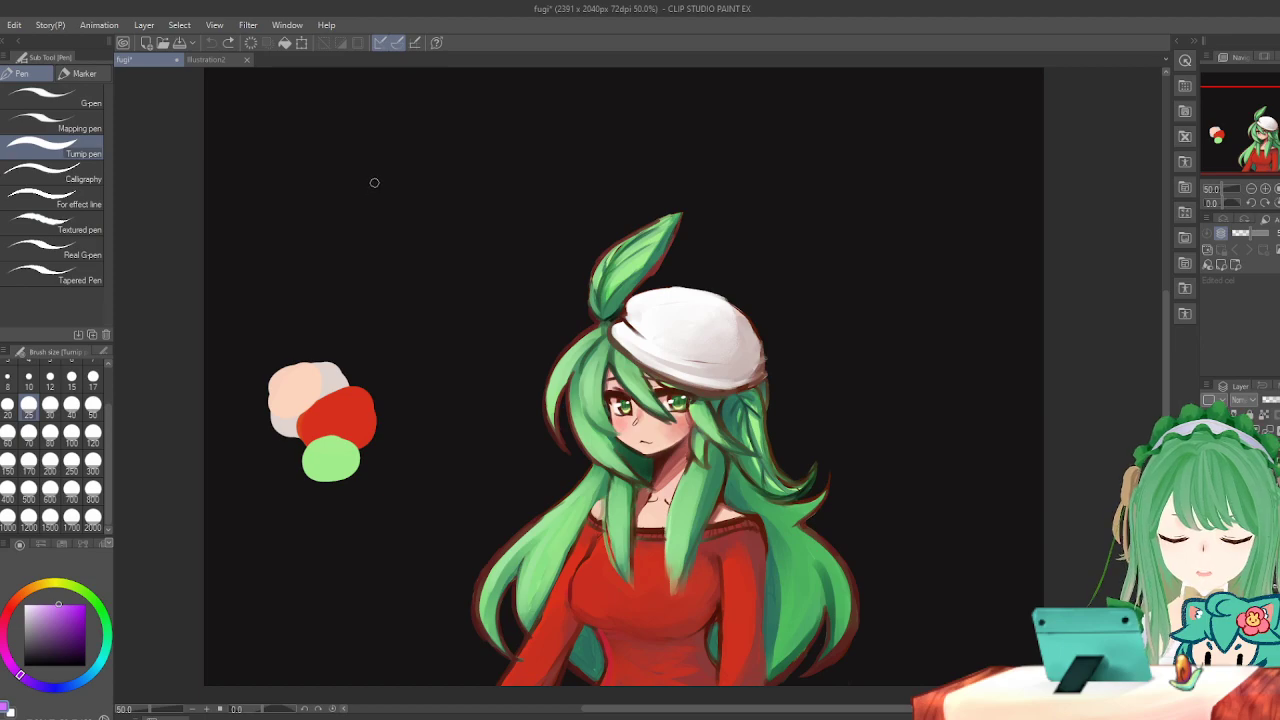
pyautogui.scroll(-1, 372, 190)
pyautogui.scroll(1, 374, 319)
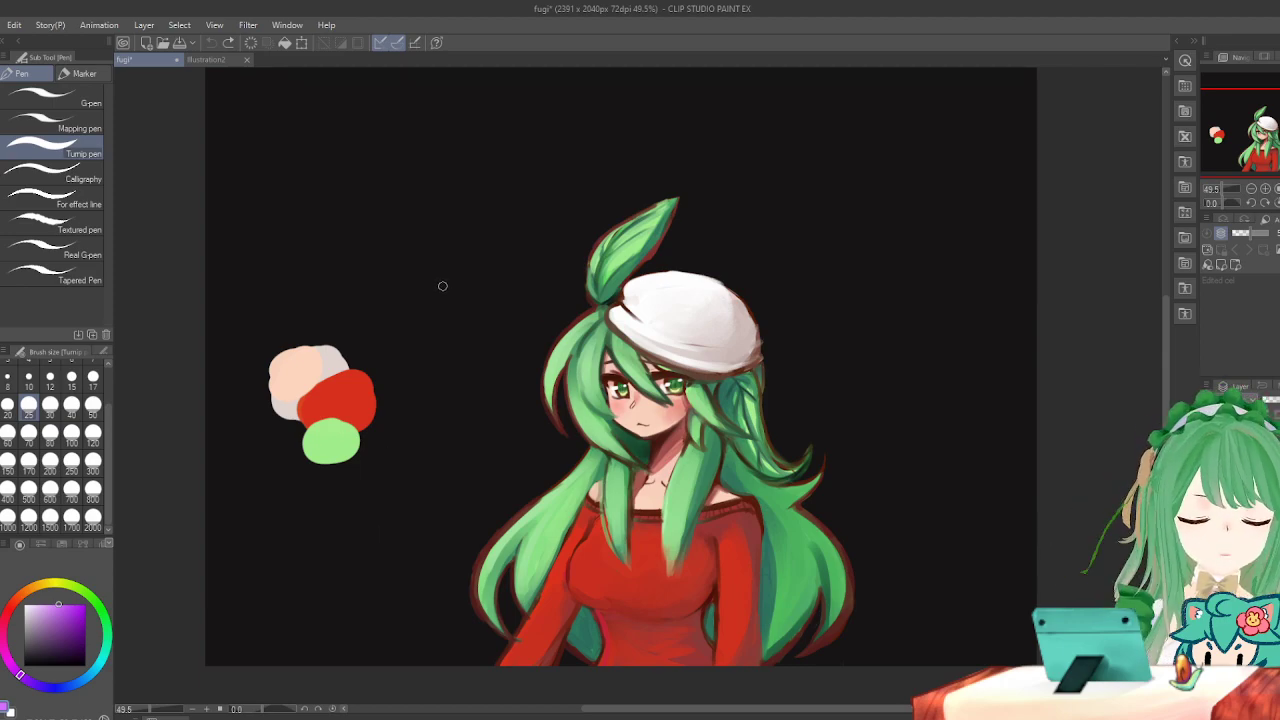
pyautogui.scroll(-1, 440, 285)
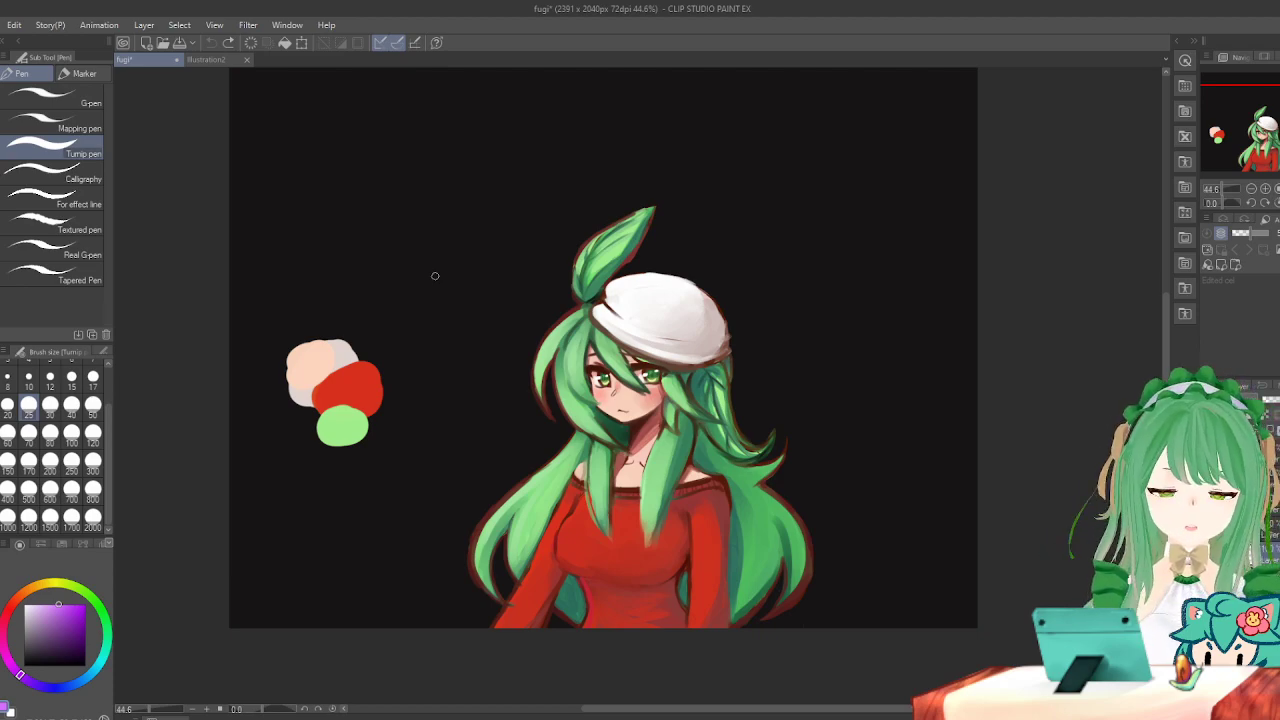
# Draw a white ellipse in the empty background above the colour swatches, scribble inside it, and undo the scribble.
pyautogui.moveTo(455, 132)
pyautogui.mouseDown()
pyautogui.moveTo(330, 196)
pyautogui.moveTo(370, 126)
pyautogui.mouseUp()
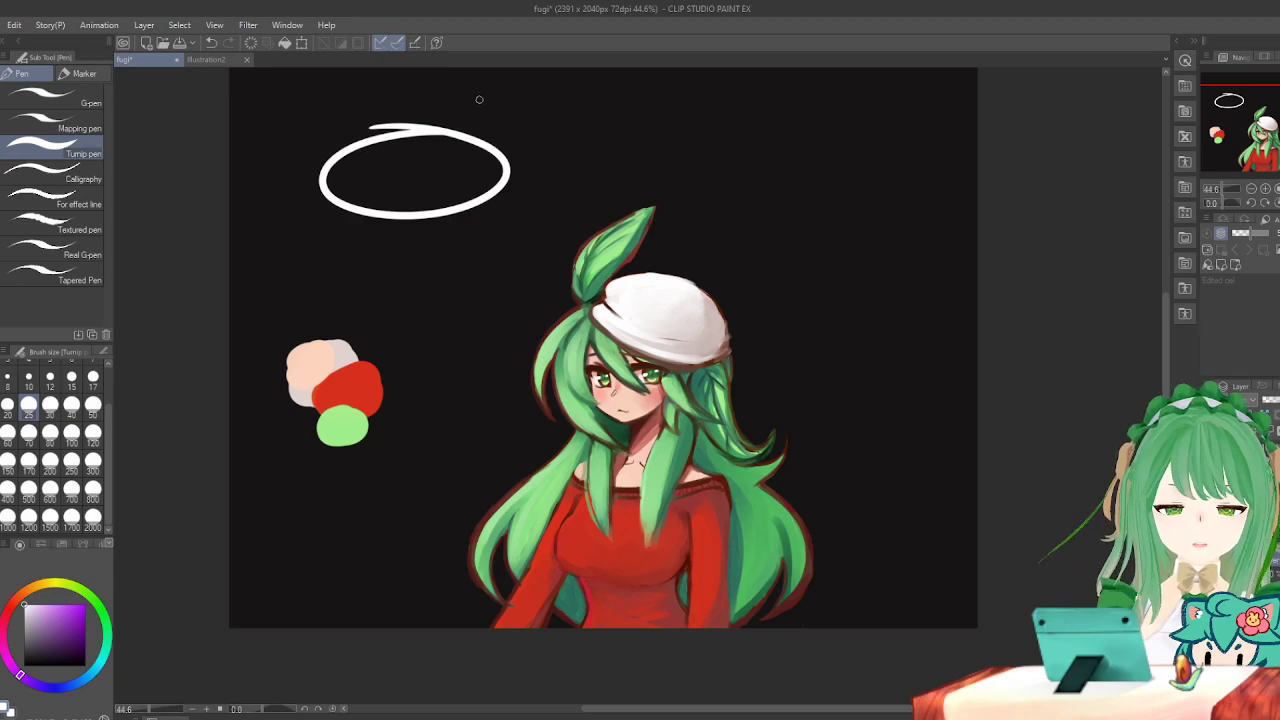
pyautogui.moveTo(415, 155); pyautogui.dragTo(395, 222)
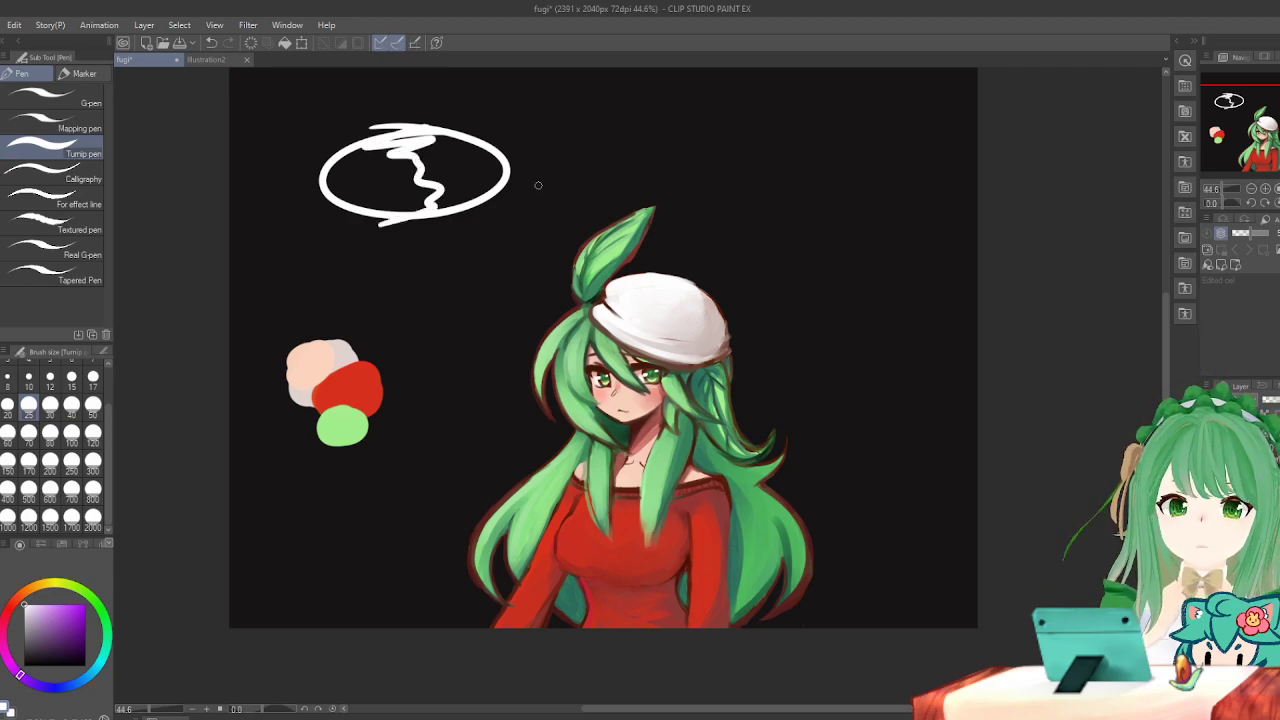
pyautogui.hotkey('ctrl', 'z')
# Try four short white lines radiating outward from the ellipse, and undo them.
pyautogui.moveTo(475, 128); pyautogui.dragTo(545, 78)
pyautogui.moveTo(495, 130); pyautogui.dragTo(600, 98)
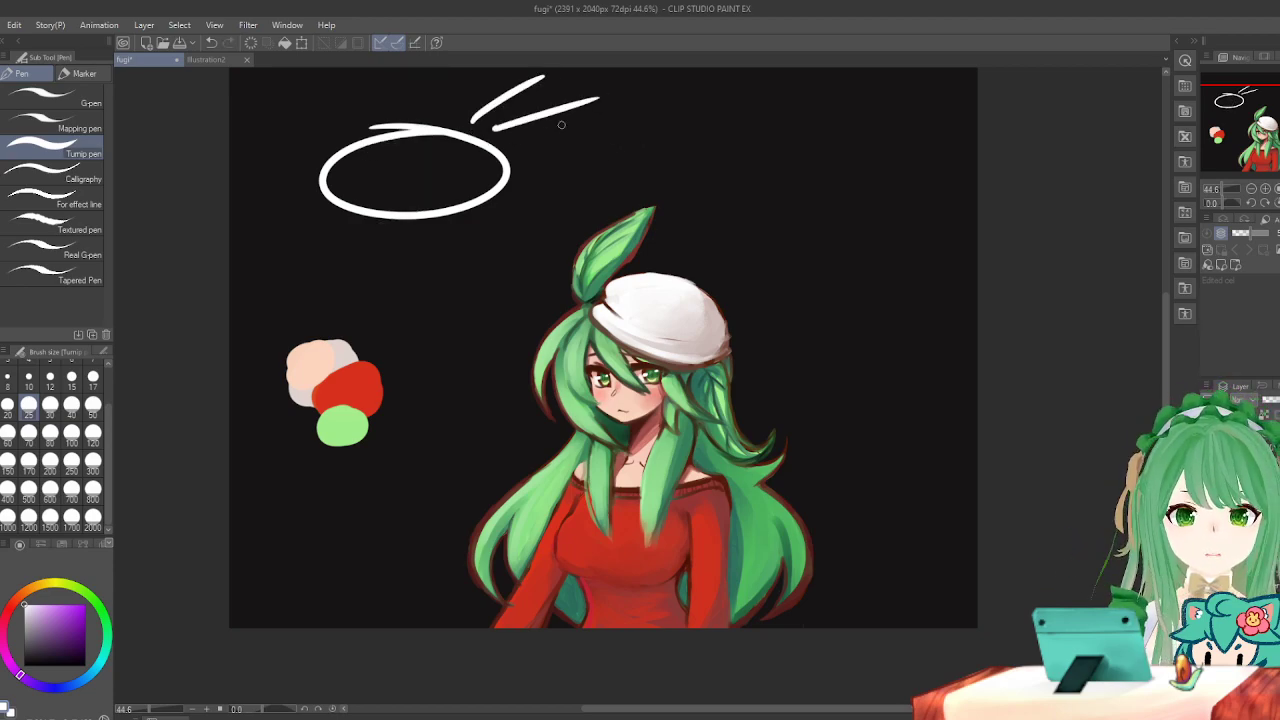
pyautogui.moveTo(525, 154); pyautogui.dragTo(634, 140)
pyautogui.moveTo(552, 190); pyautogui.dragTo(644, 175)
pyautogui.hotkey('ctrl', 'z')
pyautogui.hotkey('ctrl', 'z')
pyautogui.hotkey('ctrl', 'z')
pyautogui.hotkey('ctrl', 'z')
# Try longer white lines radiating from the ellipse, and undo them together with the ellipse.
pyautogui.moveTo(488, 115); pyautogui.dragTo(596, 68)
pyautogui.moveTo(498, 146); pyautogui.dragTo(642, 120)
pyautogui.moveTo(538, 180); pyautogui.dragTo(650, 180)
pyautogui.moveTo(466, 208); pyautogui.dragTo(788, 146)
pyautogui.hotkey('ctrl', 'z')
pyautogui.hotkey('ctrl', 'z')
pyautogui.hotkey('ctrl', 'z')
pyautogui.hotkey('ctrl', 'z')
pyautogui.hotkey('ctrl', 'z')
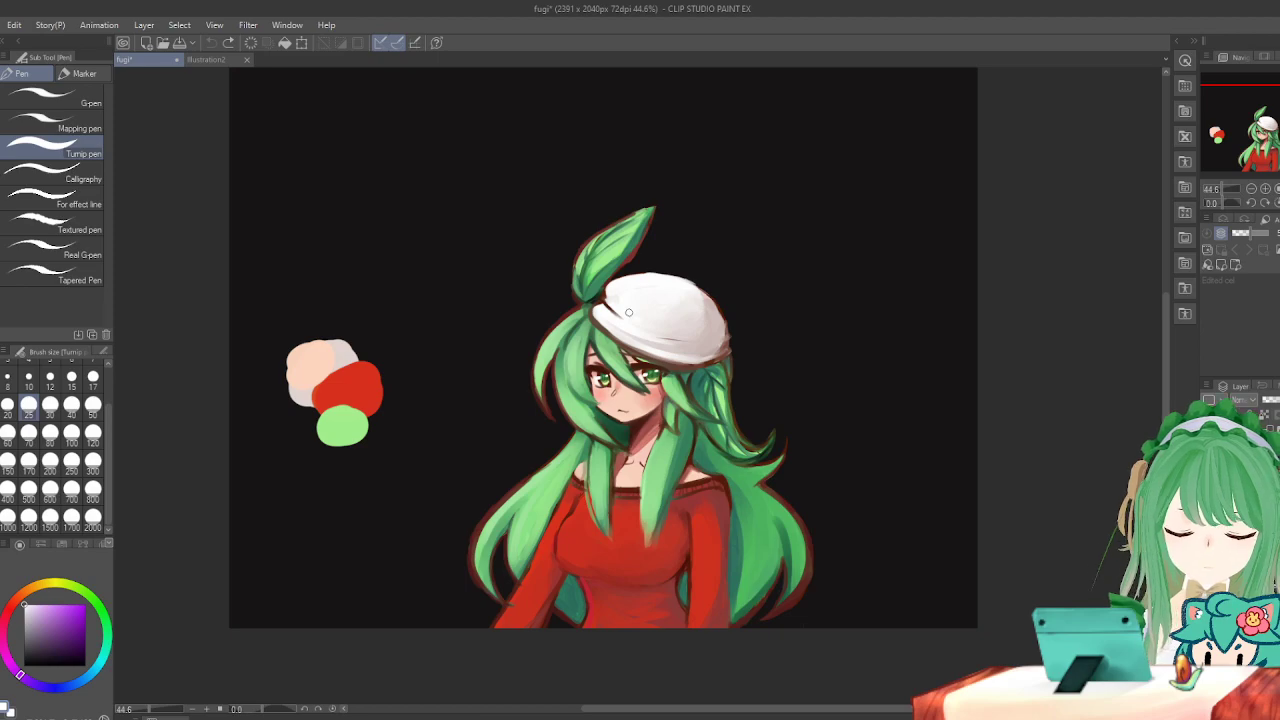
pyautogui.scroll(-2, 730, 250)
pyautogui.scroll(3, 640, 386)
pyautogui.scroll(-1, 520, 269)
pyautogui.scroll(1, 664, 378)
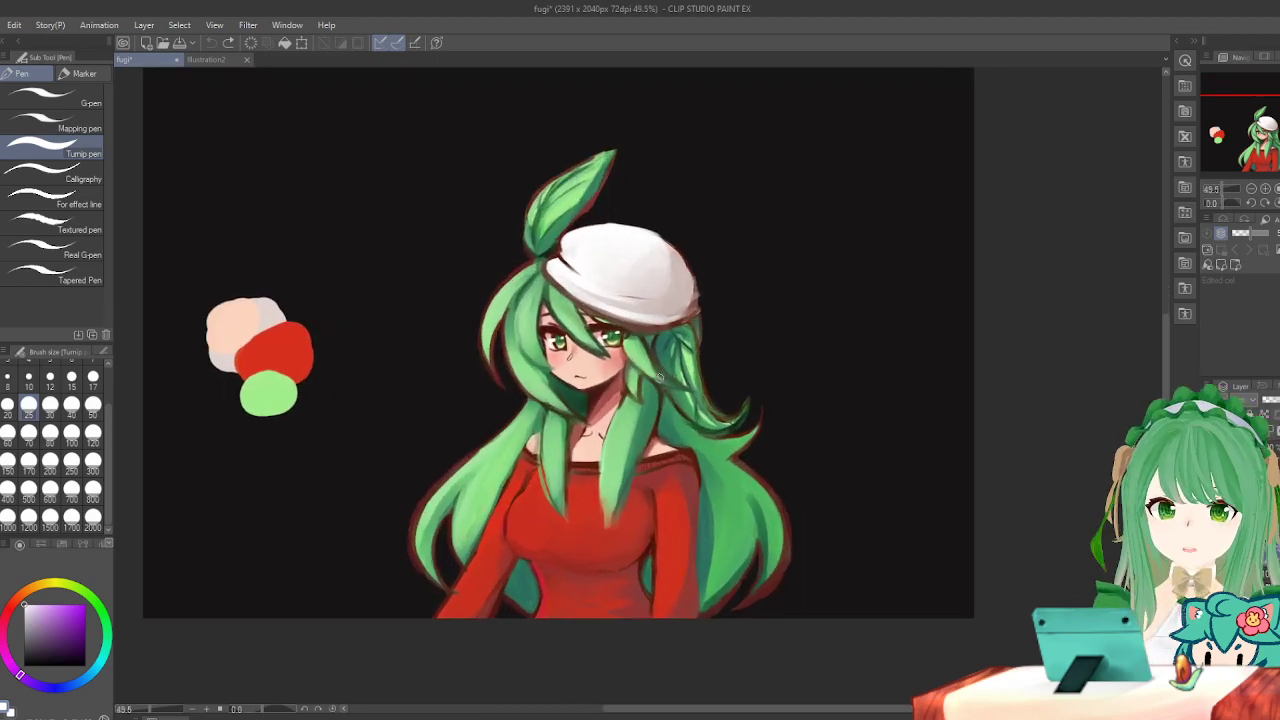
pyautogui.scroll(1, 660, 376)
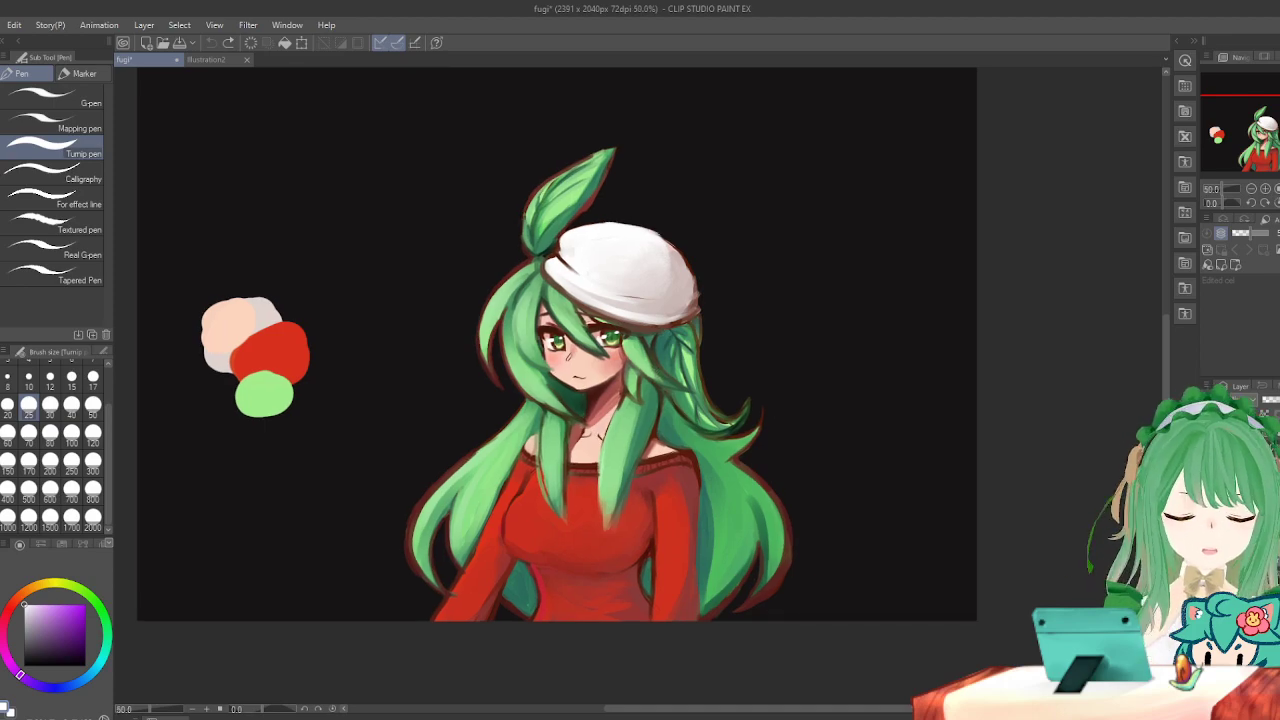
pyautogui.scroll(1, 752, 418)
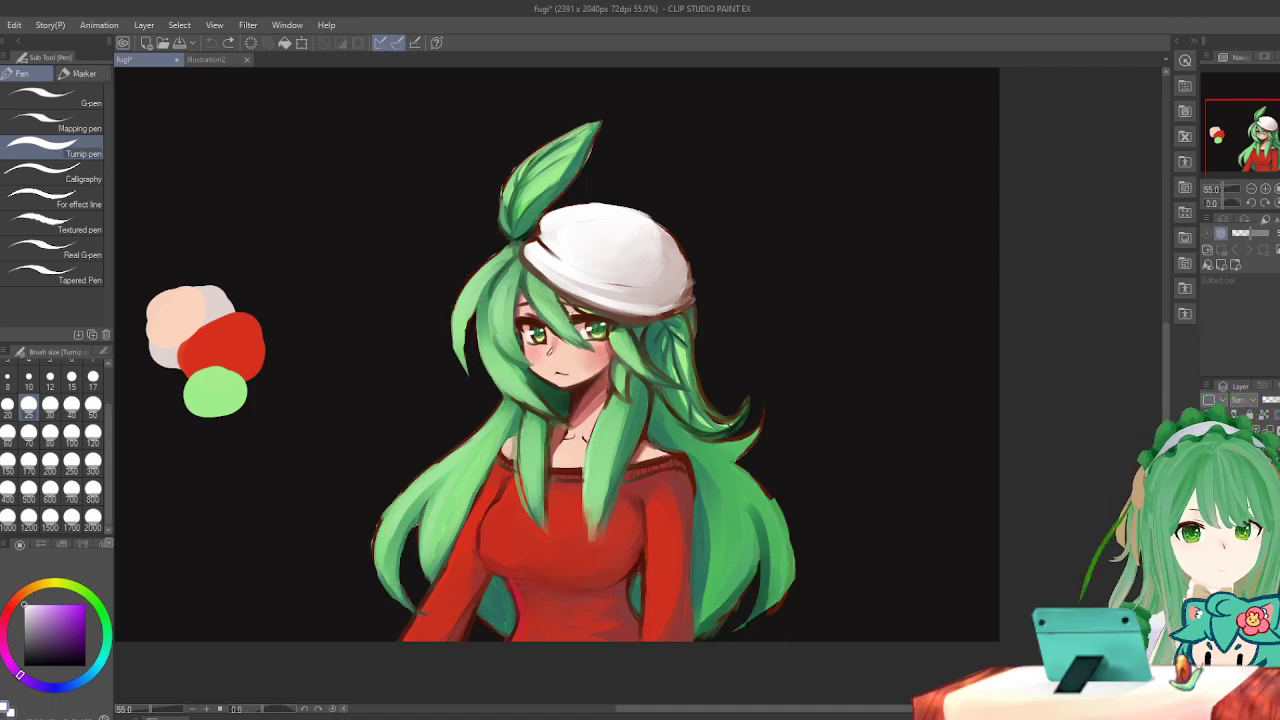
# Sample the dark red-brown outline colour and thicken the outer edge of the lower-left hair lock with the Gouache brush at size 17.
pyautogui.scroll(-2, 655, 258)
pyautogui.scroll(4, 720, 500)
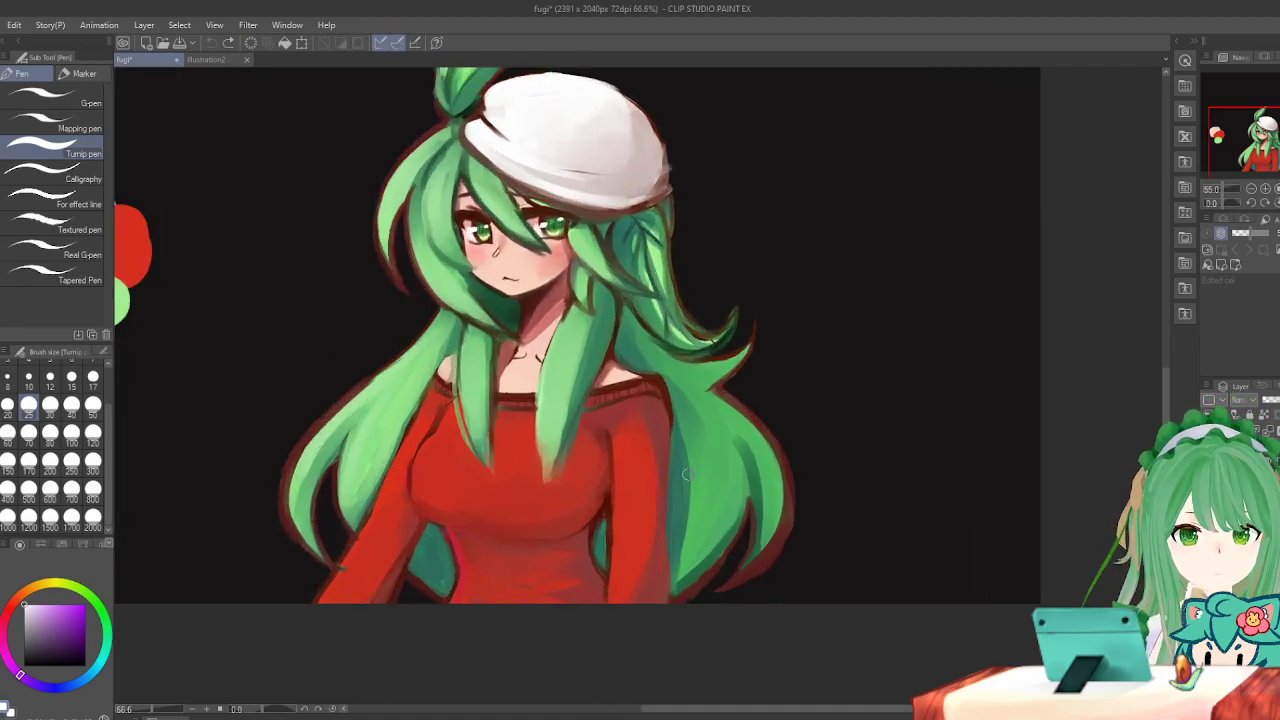
pyautogui.press('i')
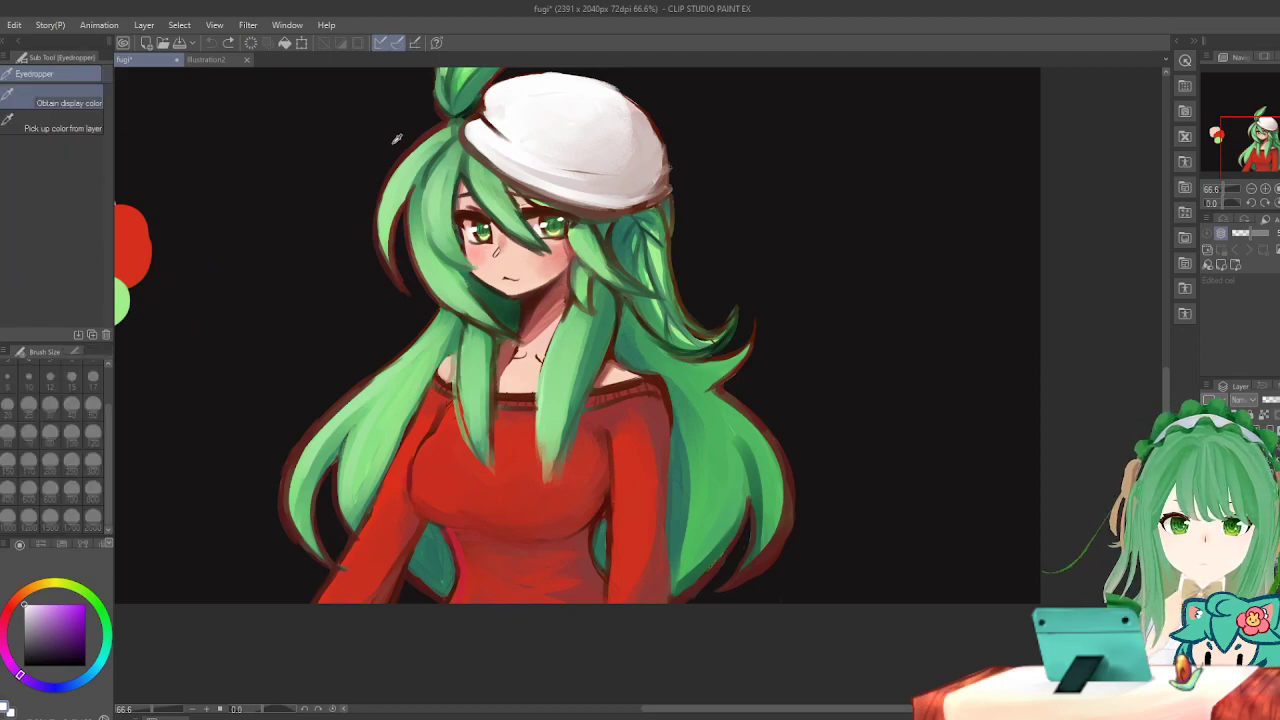
pyautogui.click(385, 251)
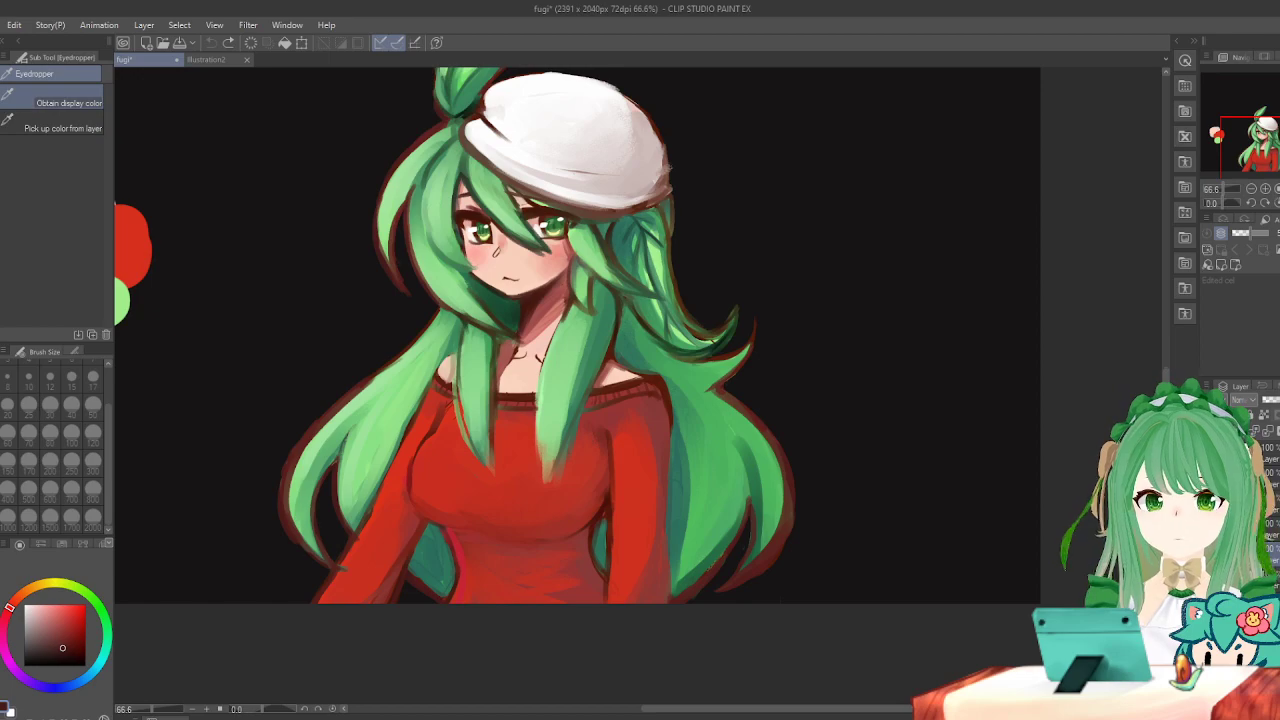
pyautogui.press('b')
pyautogui.click(34, 406)
pyautogui.click(90, 380)
pyautogui.moveTo(293, 463); pyautogui.dragTo(293, 527)
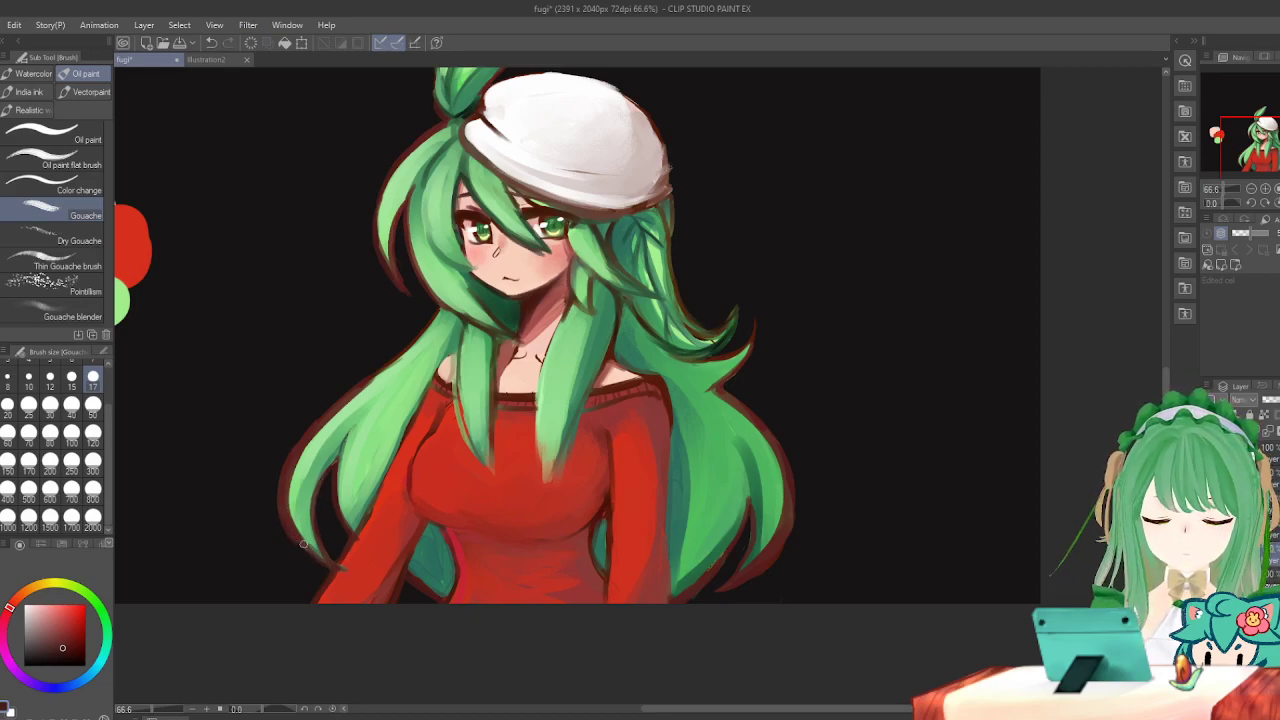
pyautogui.moveTo(293, 536); pyautogui.dragTo(335, 567)
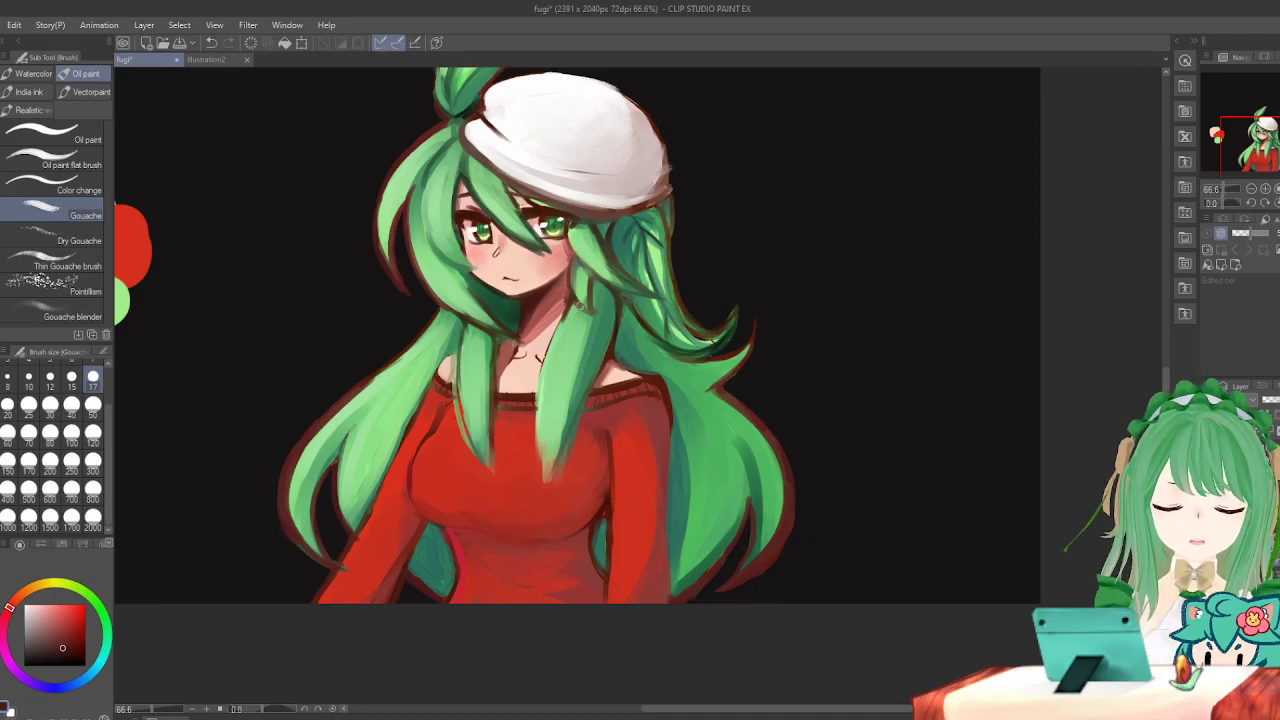
# Reduce the Gouache brush to size 12 and outline the upturned hair tip on the right in dark red-brown, undoing one misplaced stroke.
pyautogui.press('[')
pyautogui.press('[')
pyautogui.moveTo(674, 356); pyautogui.dragTo(704, 351)
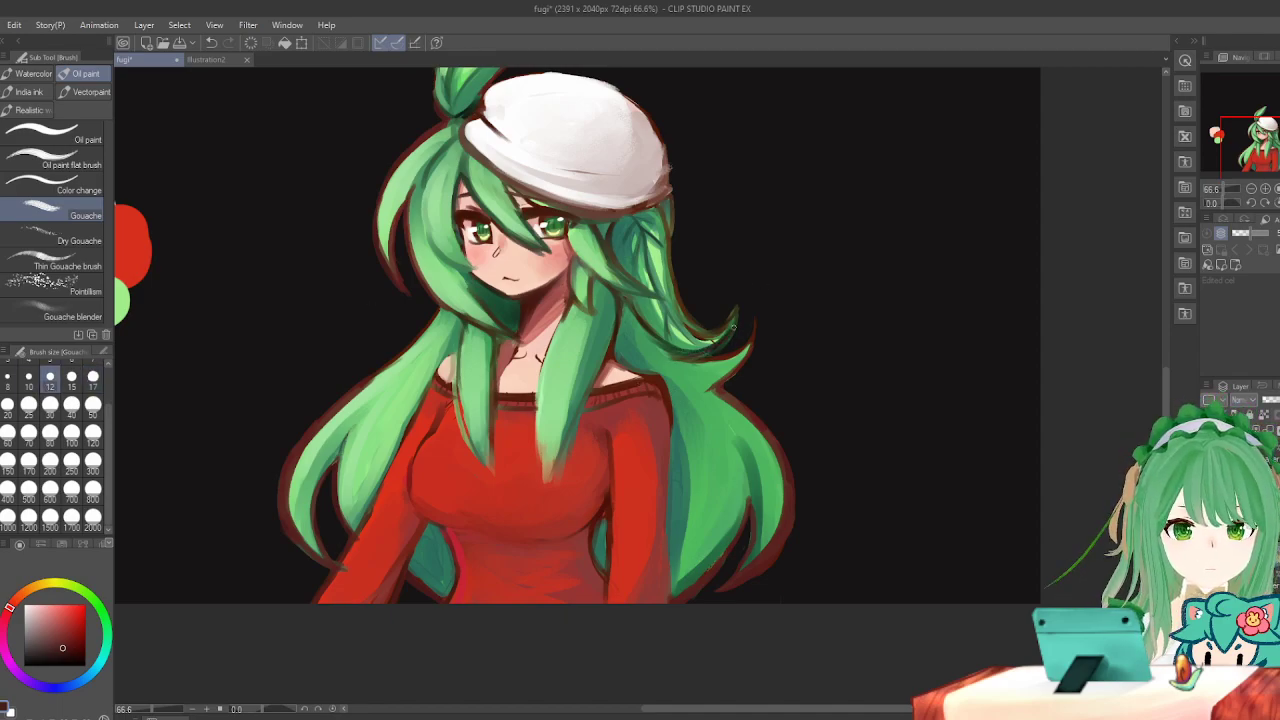
pyautogui.hotkey('ctrl', 'z')
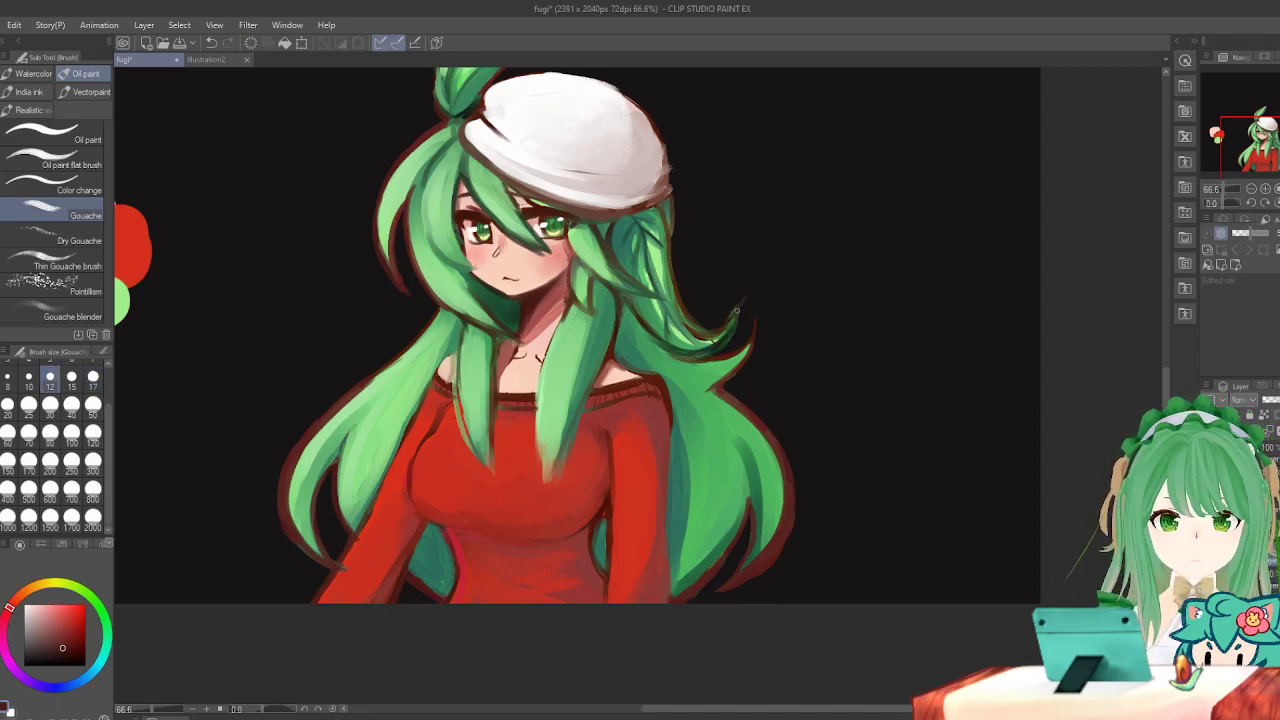
pyautogui.moveTo(725, 320); pyautogui.dragTo(742, 299)
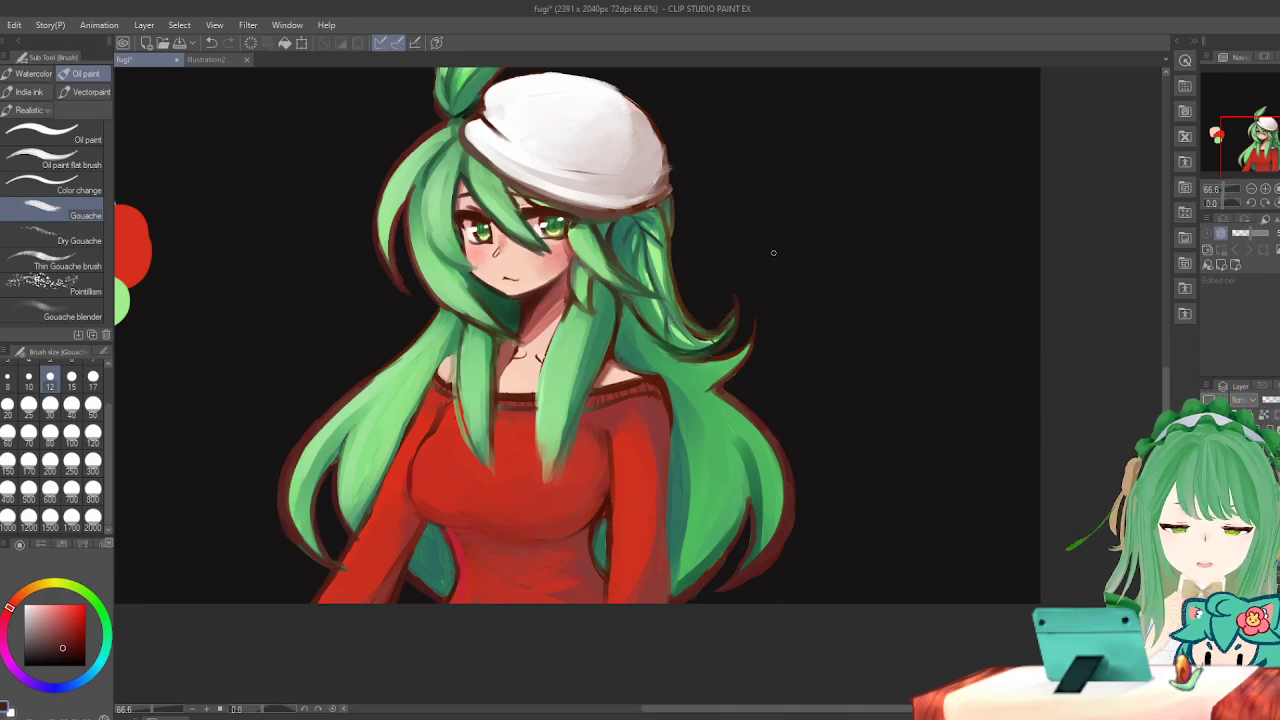
# Undo the last stroke, try another dark red-brown stroke along the underside of the right upturned hair tip, and undo it.
pyautogui.hotkey('ctrl', 'z')
pyautogui.moveTo(654, 336)
pyautogui.mouseDown()
pyautogui.moveTo(713, 337)
pyautogui.moveTo(733, 312)
pyautogui.mouseUp()
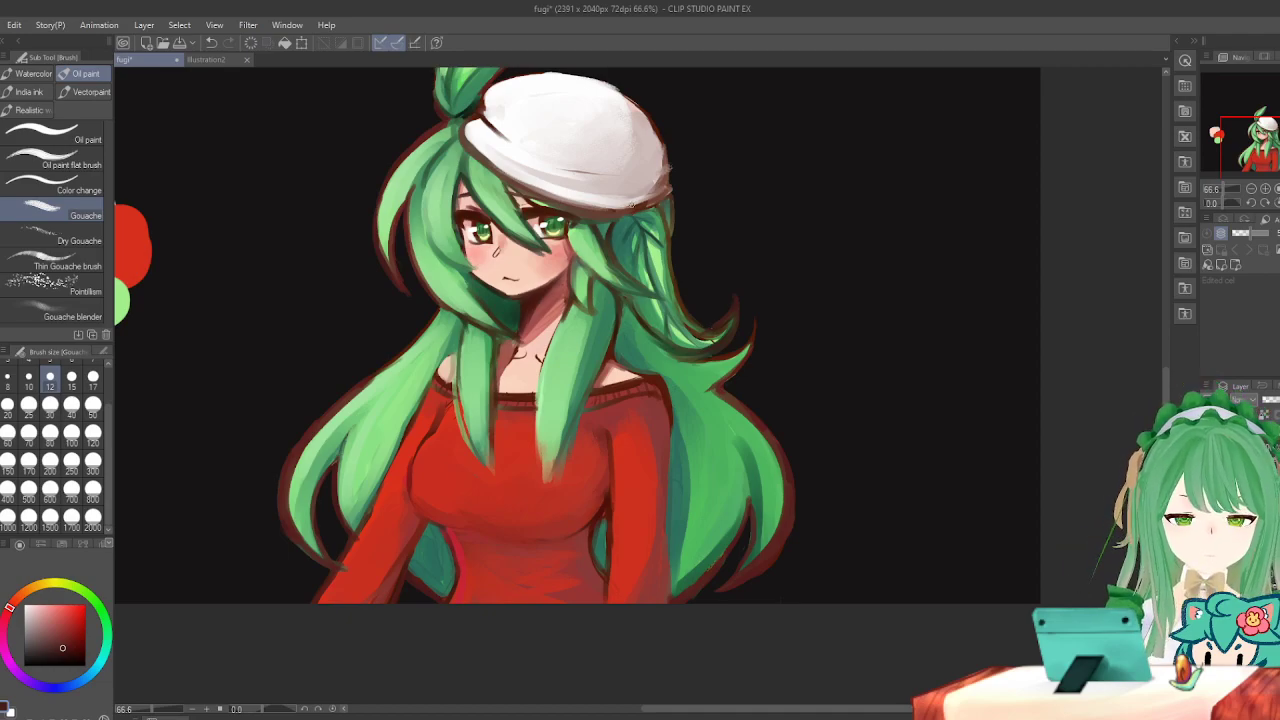
pyautogui.hotkey('ctrl', 'z')
pyautogui.hotkey('ctrl', 'z')
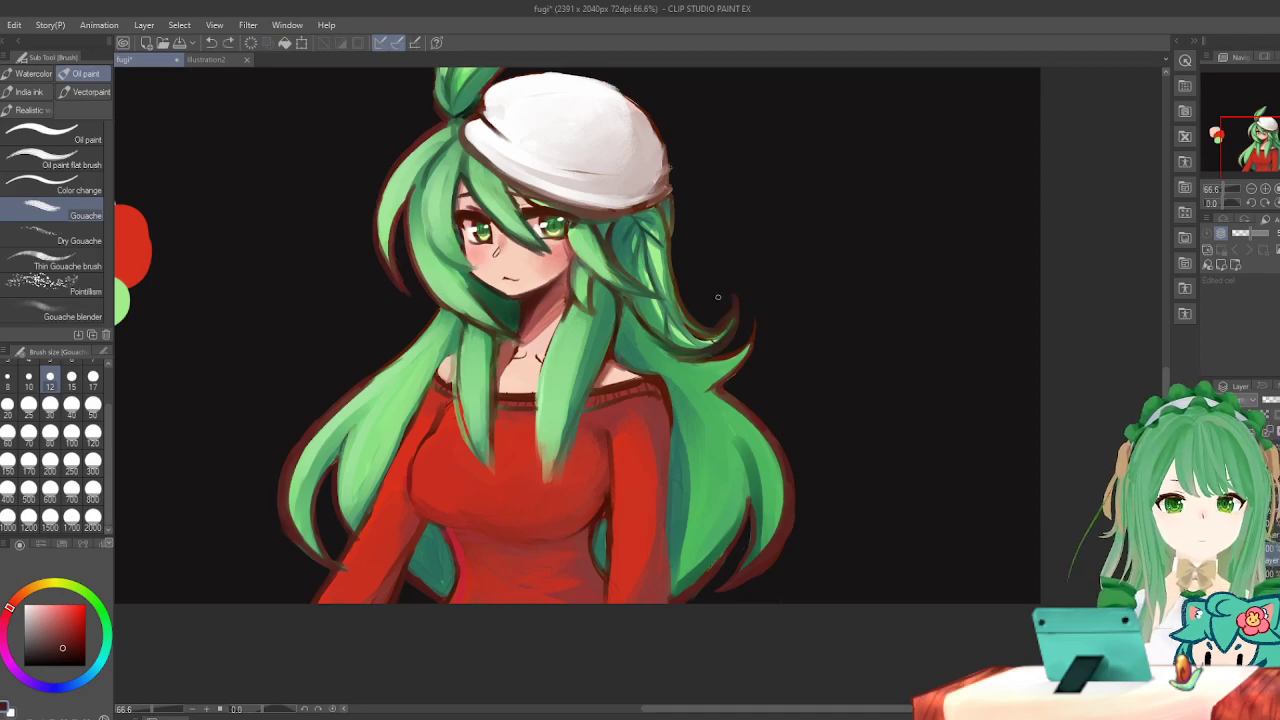
# Inspect the outlines of the two upturned hair tips up close, comparing them in mirrored and normal view.
pyautogui.scroll(4, 710, 320)
pyautogui.press('h')
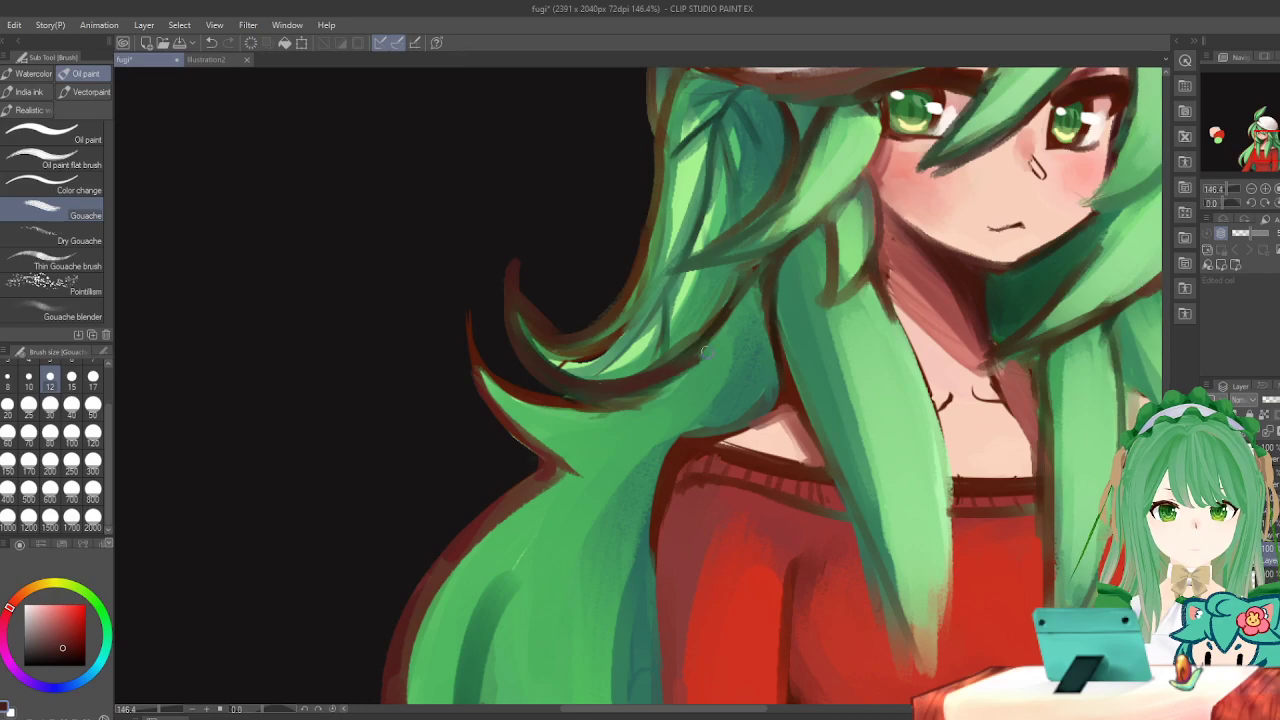
pyautogui.press('h')
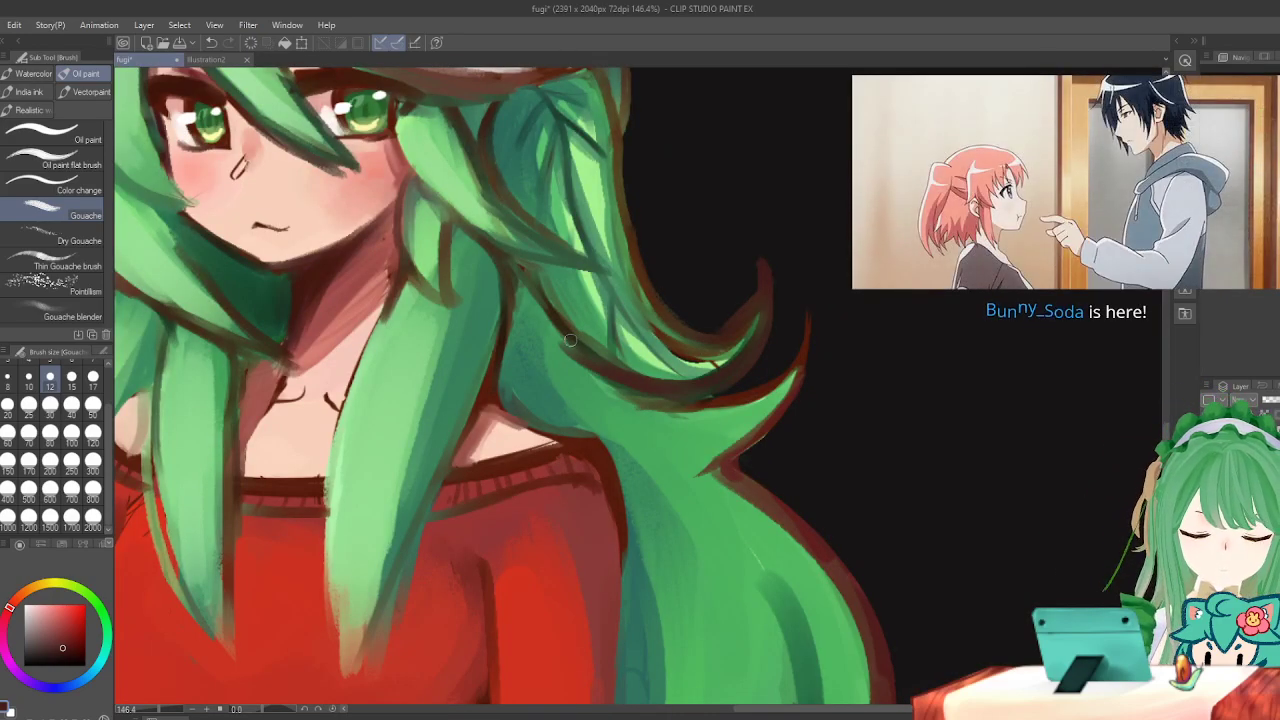
pyautogui.press('h')
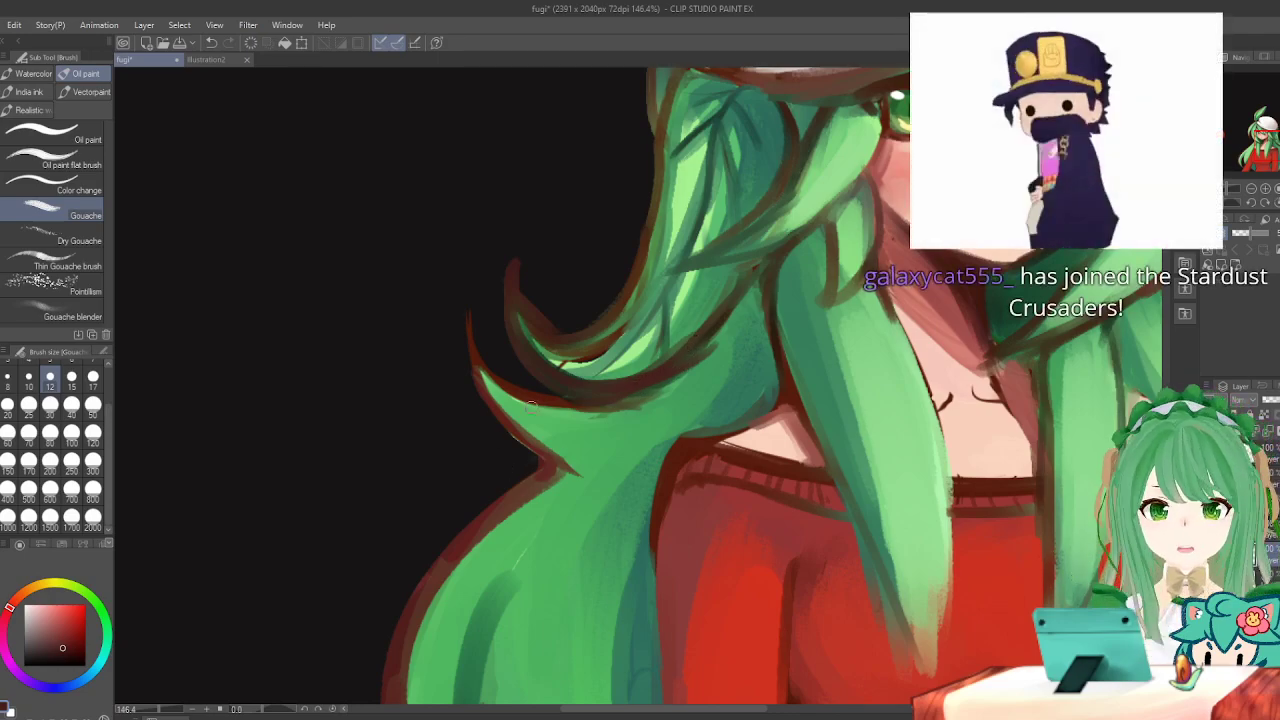
pyautogui.press('h')
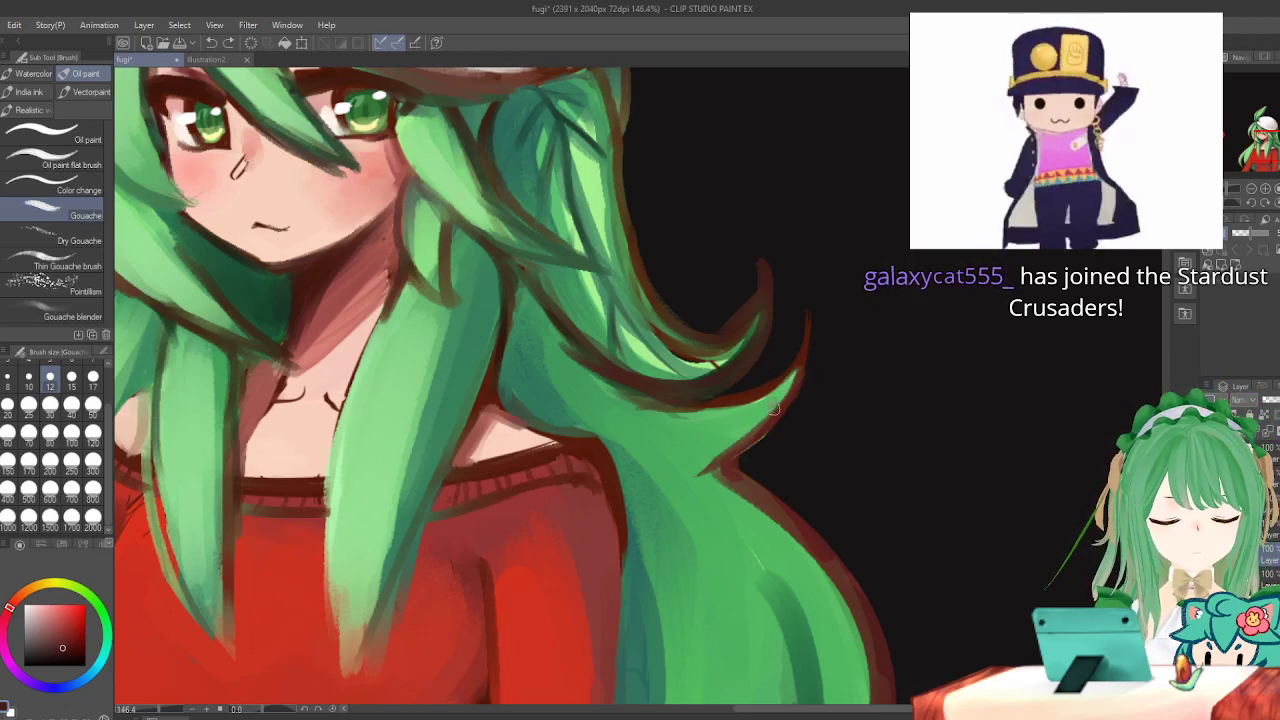
pyautogui.press('h')
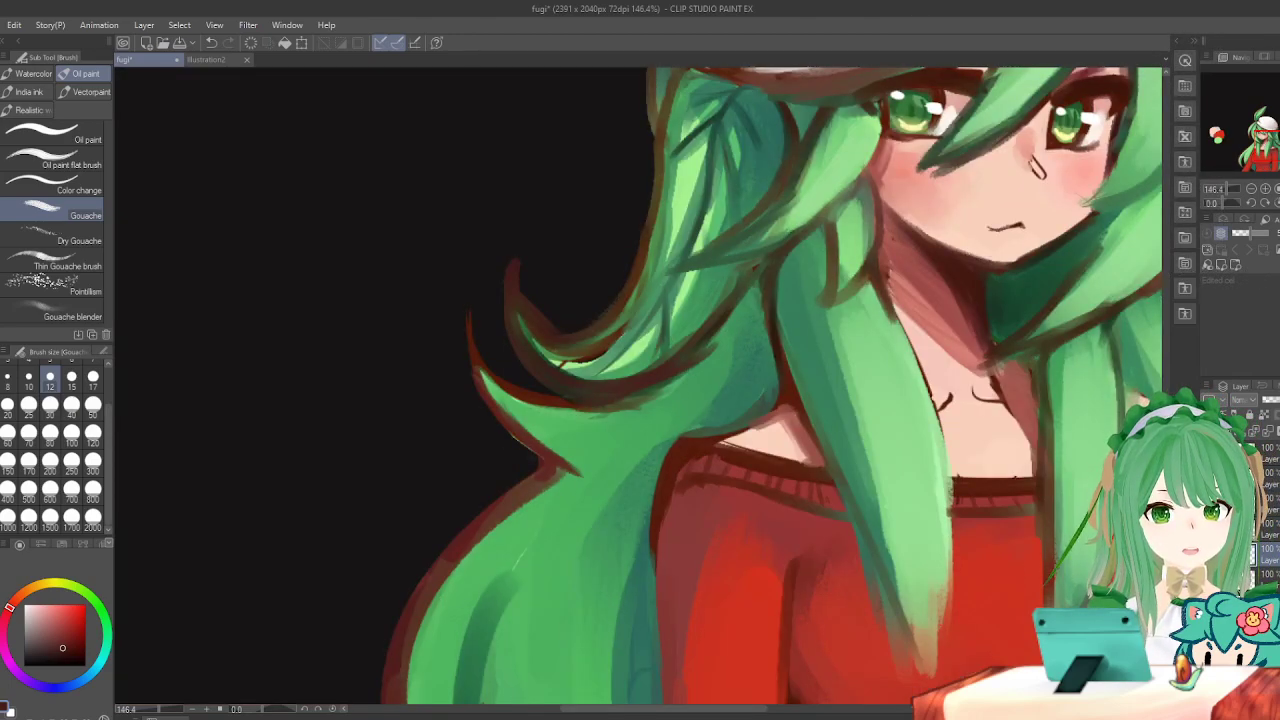
pyautogui.press('h')
pyautogui.click(50, 432)
pyautogui.press('e')
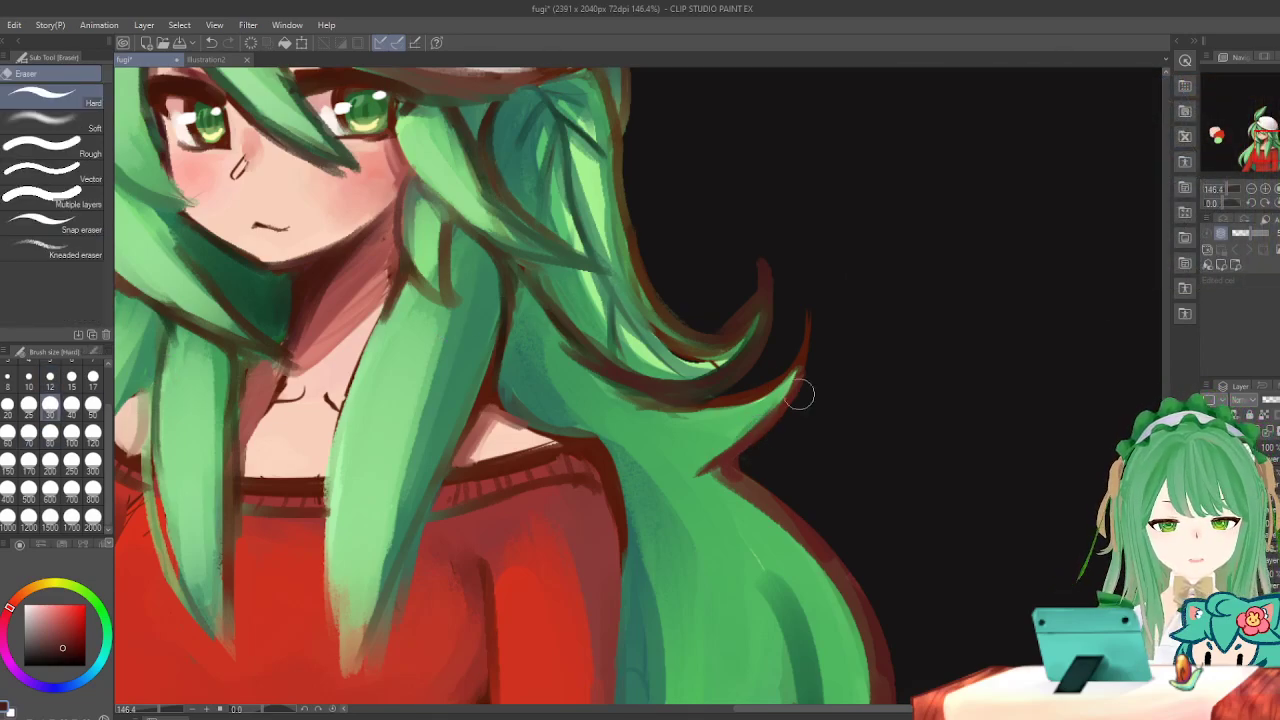
pyautogui.scroll(-3, 751, 240)
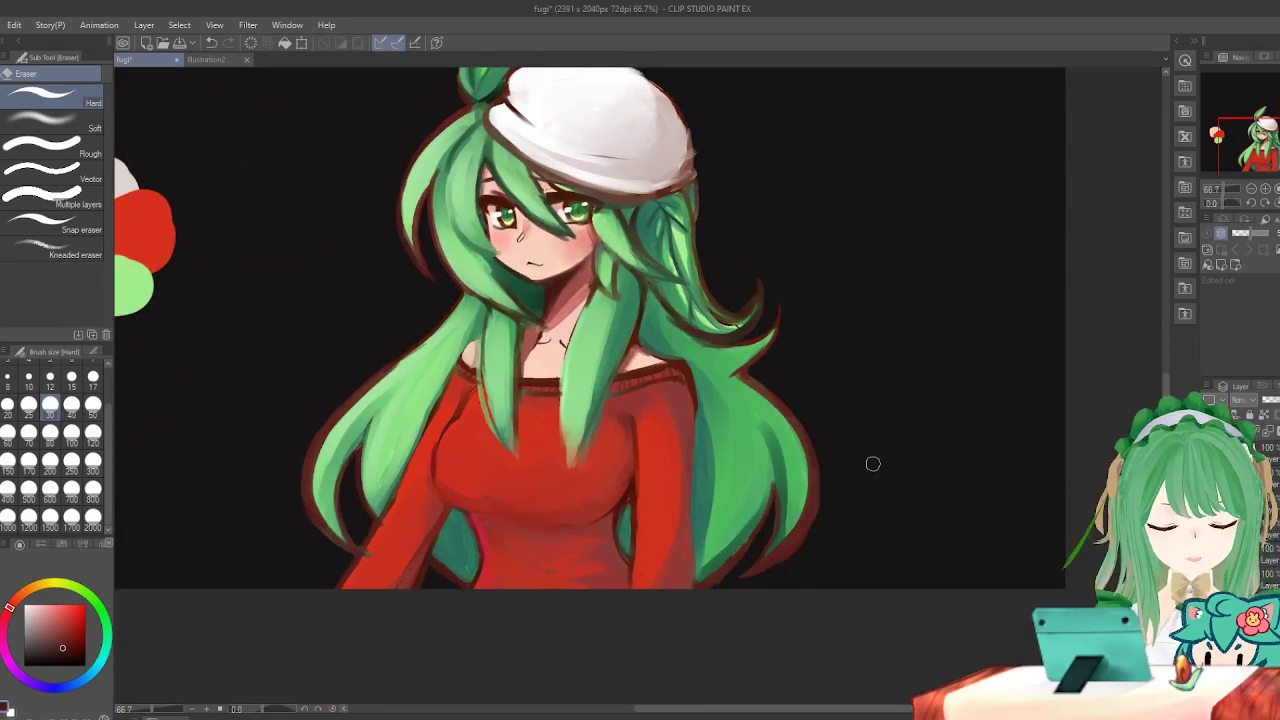
pyautogui.scroll(1, 909, 548)
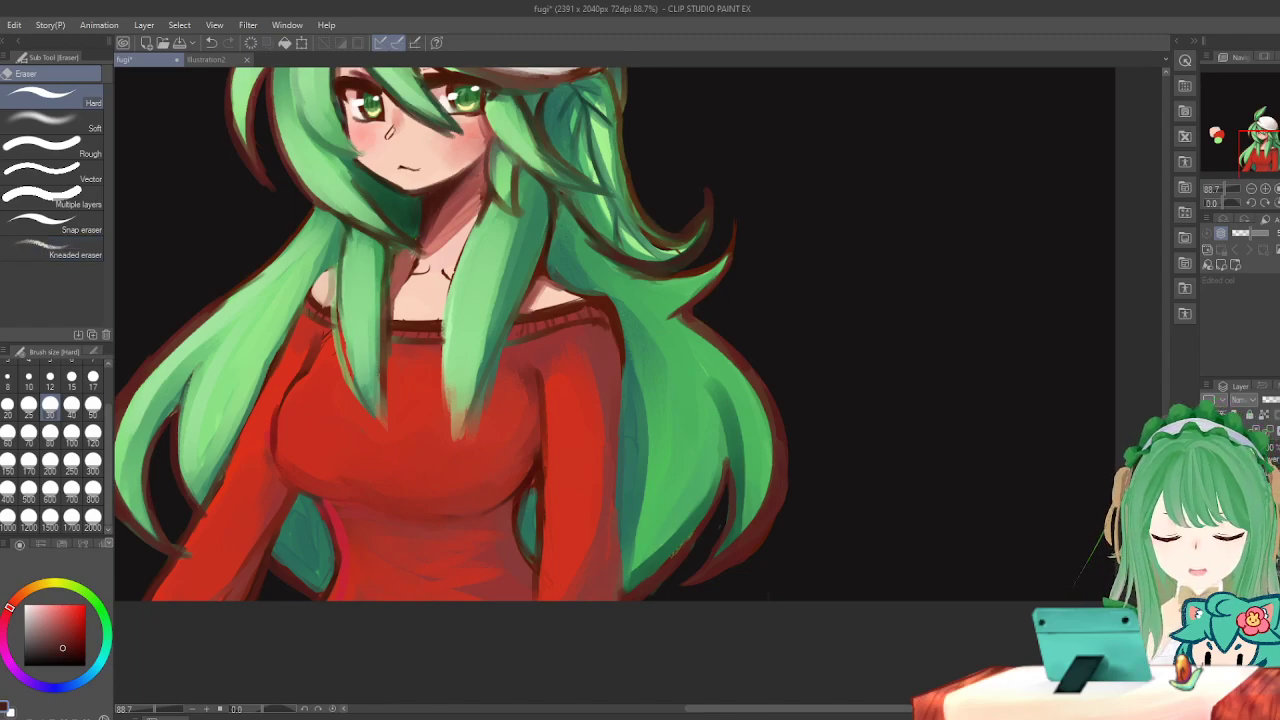
# Mirror the canvas view, set the Gouache brush to size 10, and compare the lower hair lock by undoing and redoing the last change.
pyautogui.press('b')
pyautogui.press('h')
pyautogui.click(50, 408)
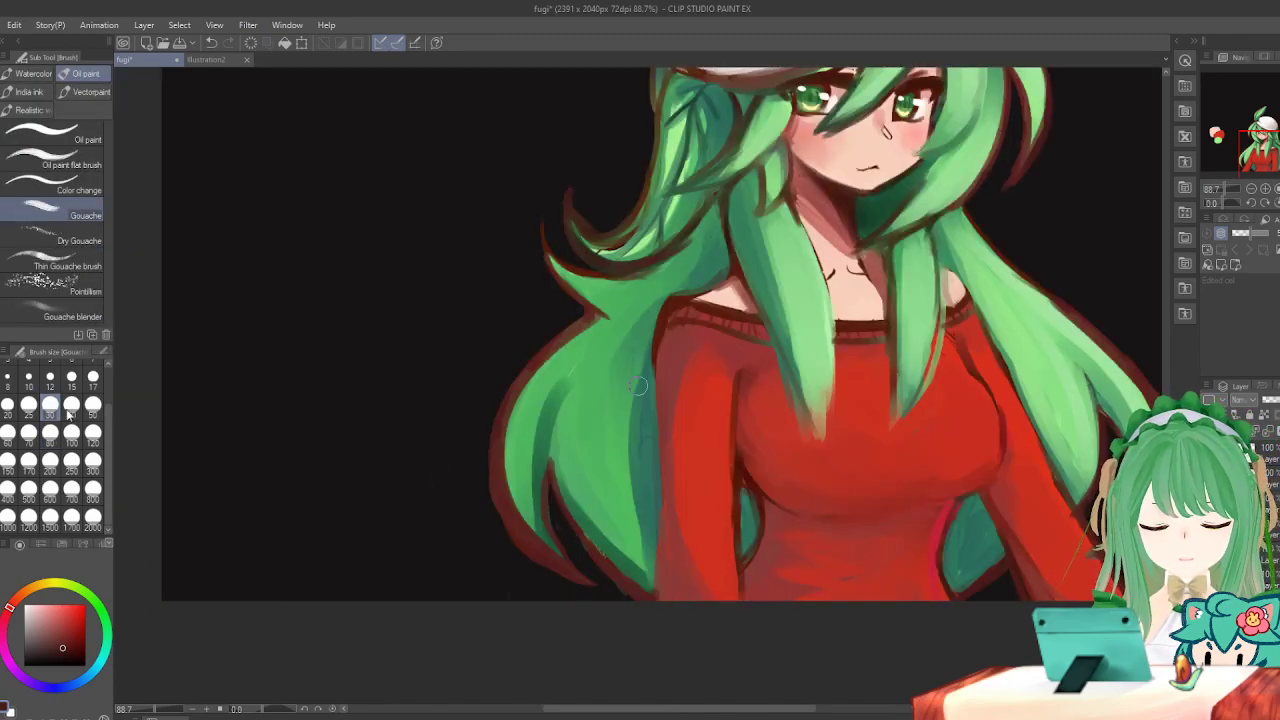
pyautogui.click(28, 380)
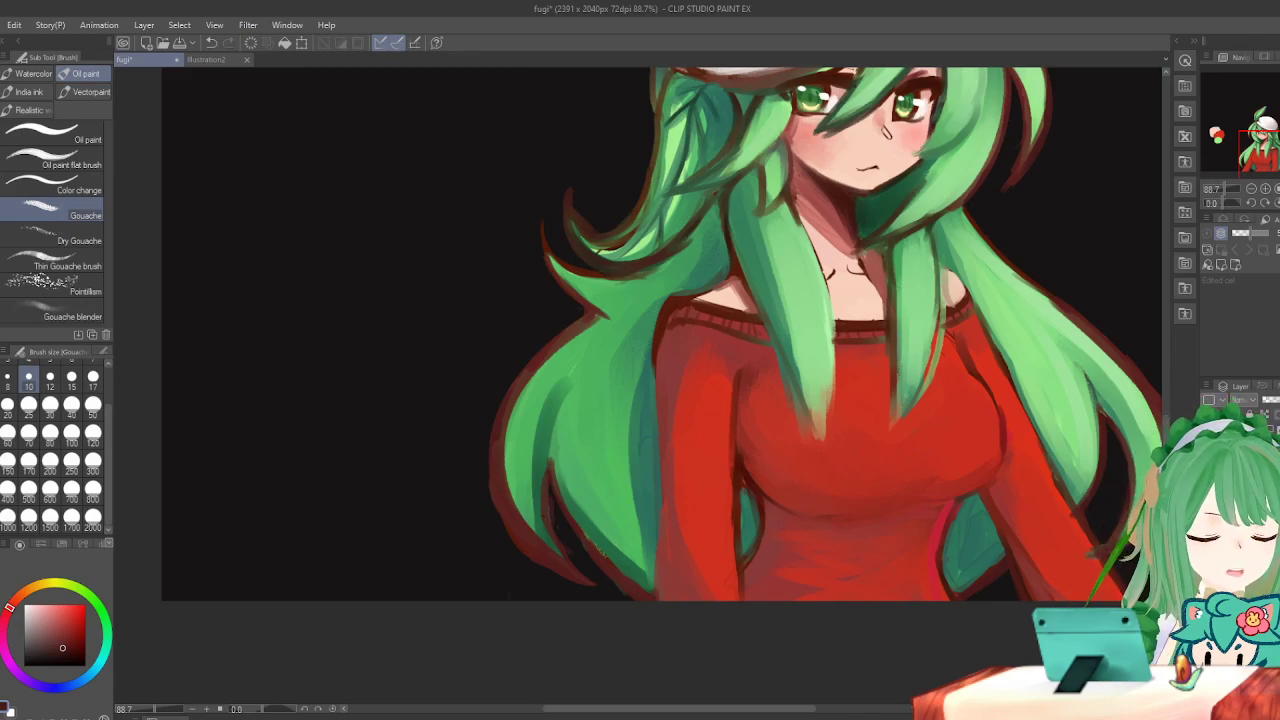
pyautogui.hotkey('ctrl', 'z')
pyautogui.hotkey('ctrl', 'y')
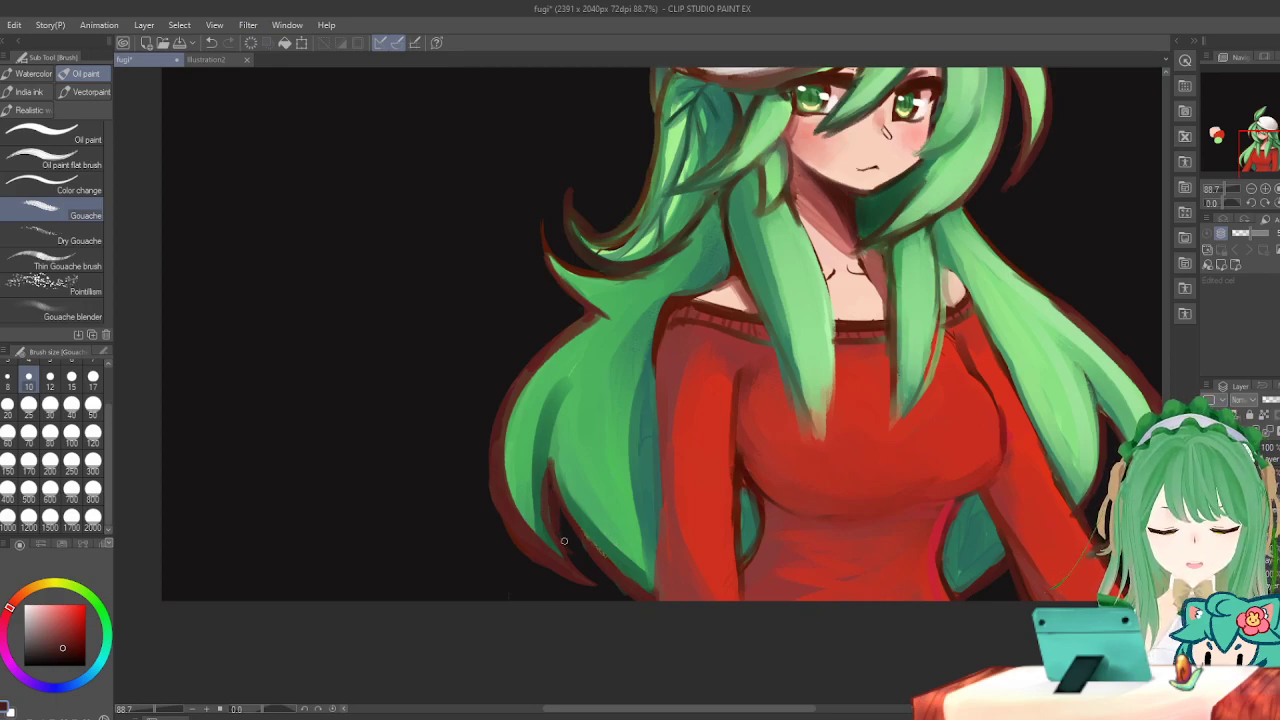
# Paint a short dark red-brown Gouache stroke at size 10 along the gap between the two lower hair lock tips in the mirrored view.
pyautogui.press('e')
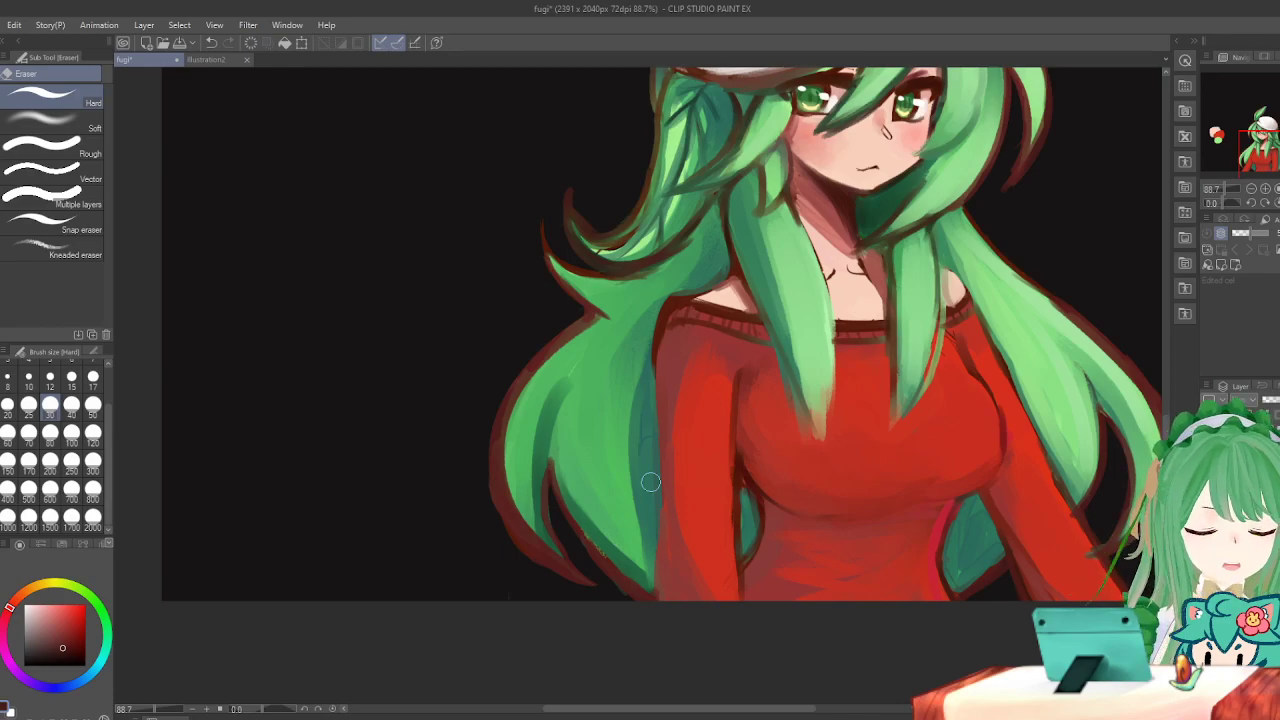
pyautogui.press('h')
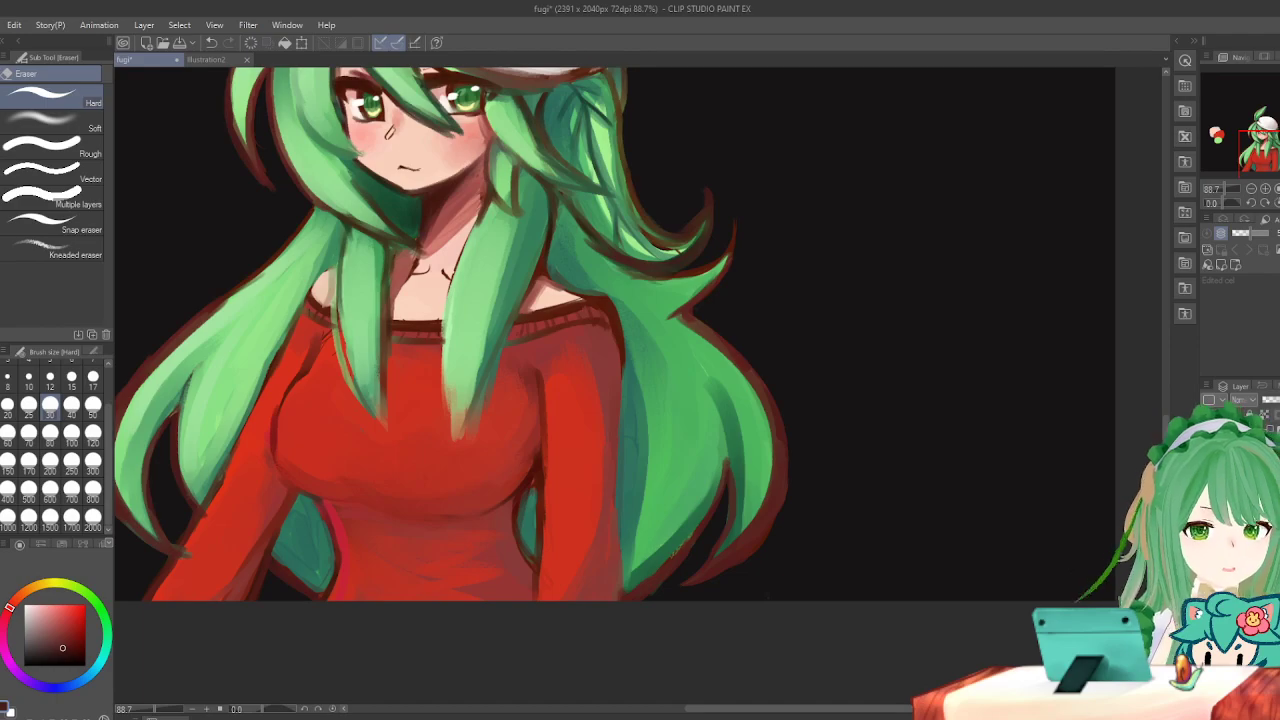
pyautogui.press('h')
pyautogui.press('b')
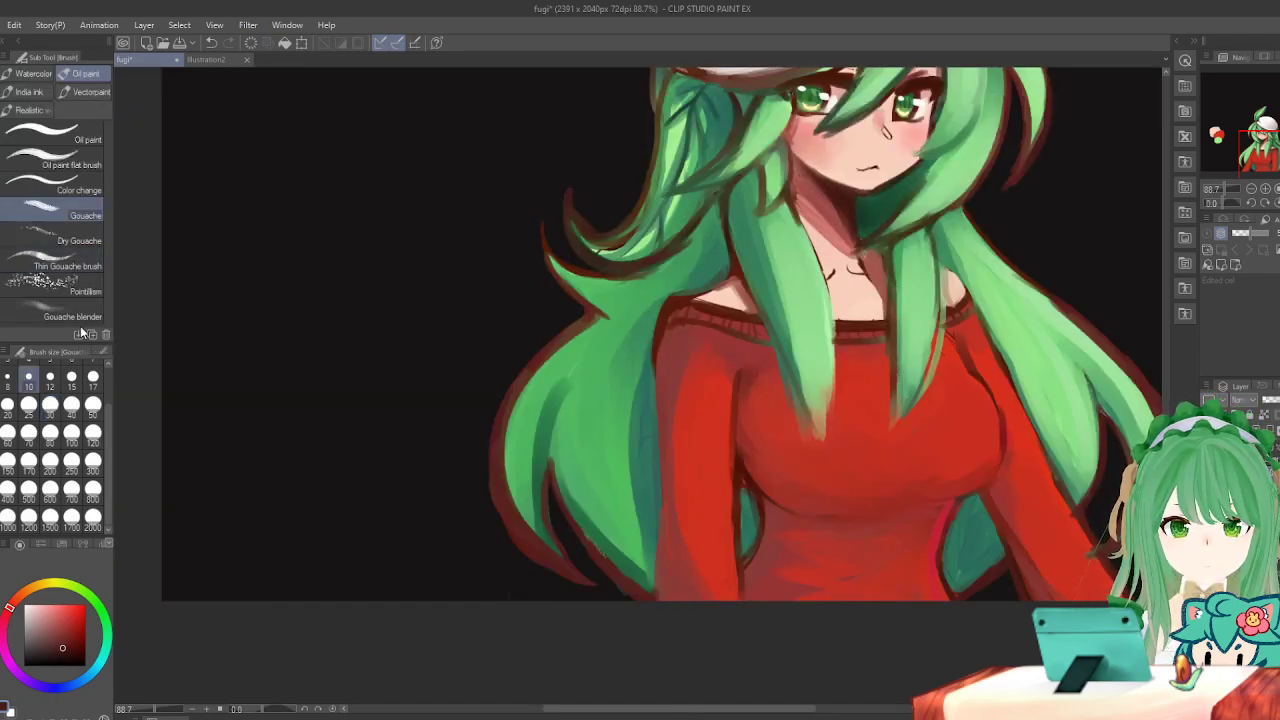
pyautogui.click(28, 404)
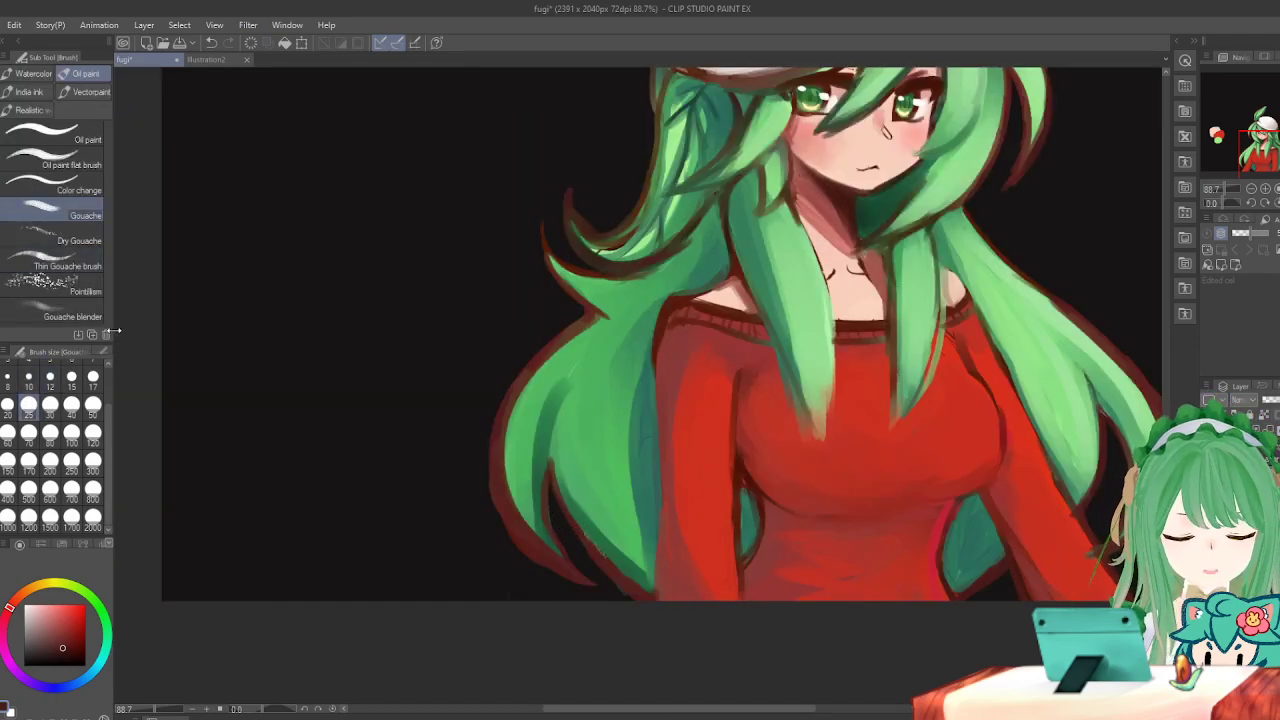
pyautogui.click(28, 376)
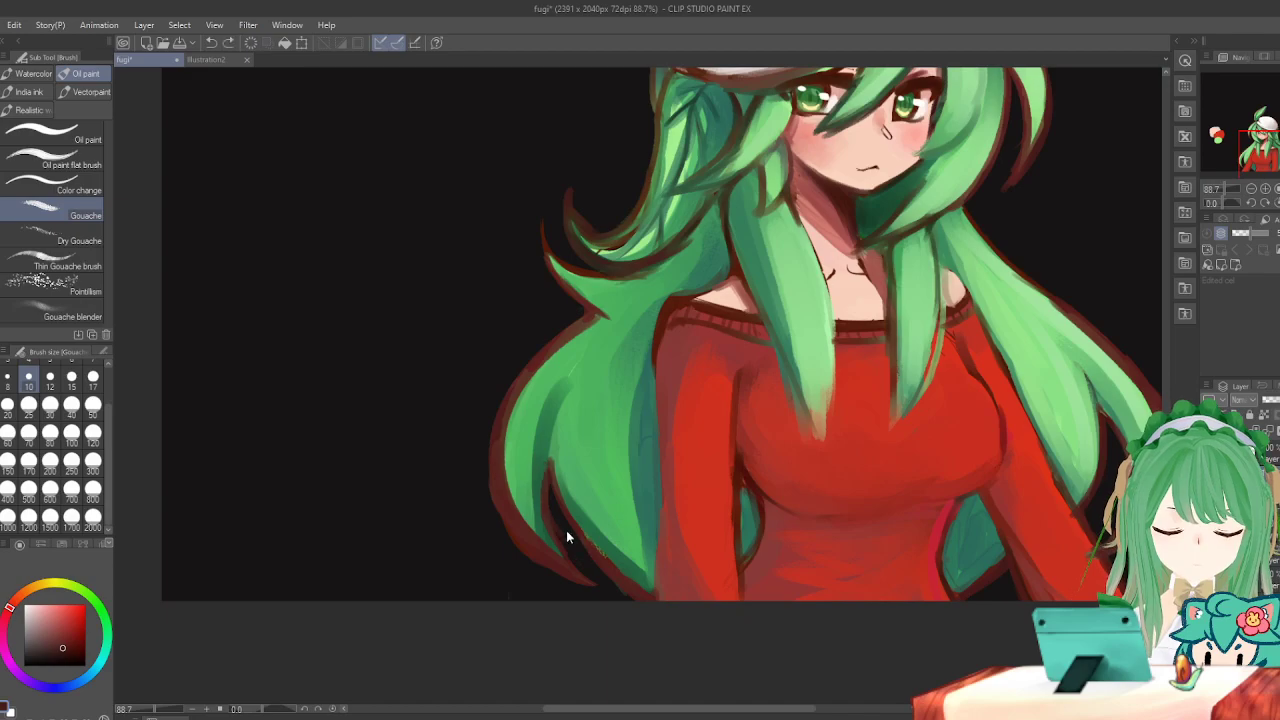
pyautogui.moveTo(549, 480); pyautogui.dragTo(561, 516)
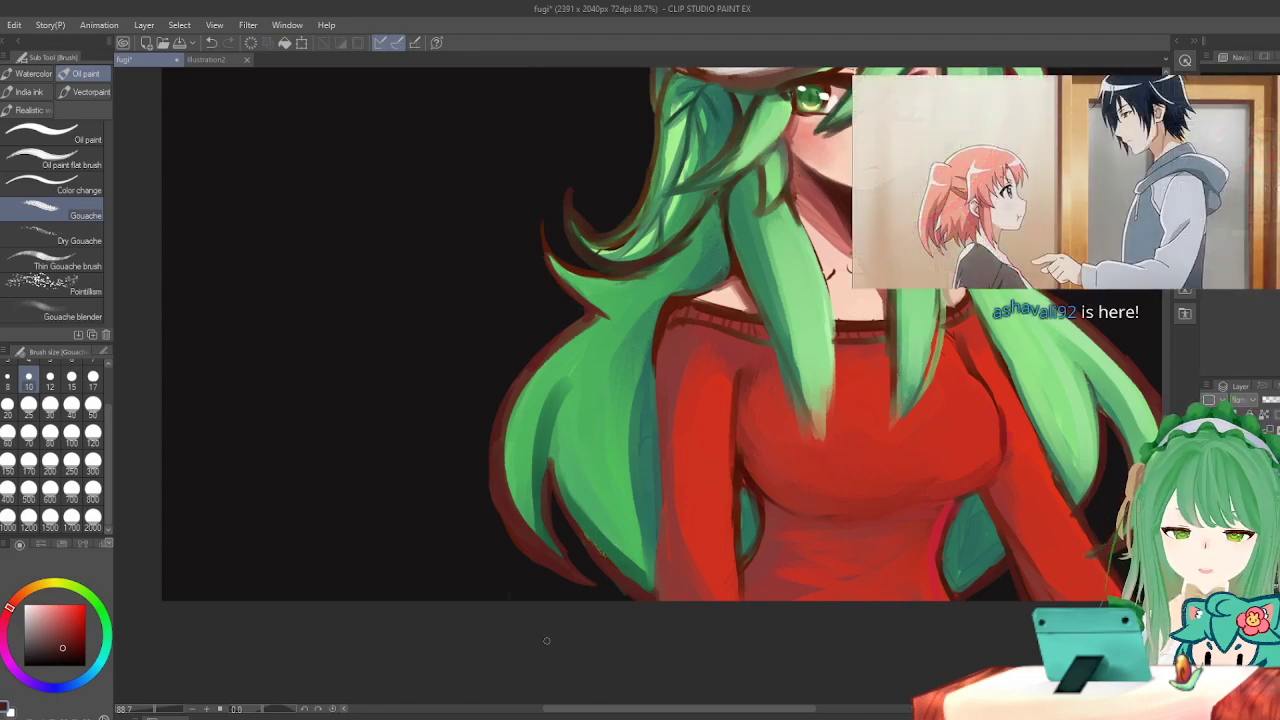
# Return the canvas to normal orientation and review the whole figure from a distance.
pyautogui.scroll(-1, 545, 635)
pyautogui.scroll(-2, 954, 634)
pyautogui.press('h')
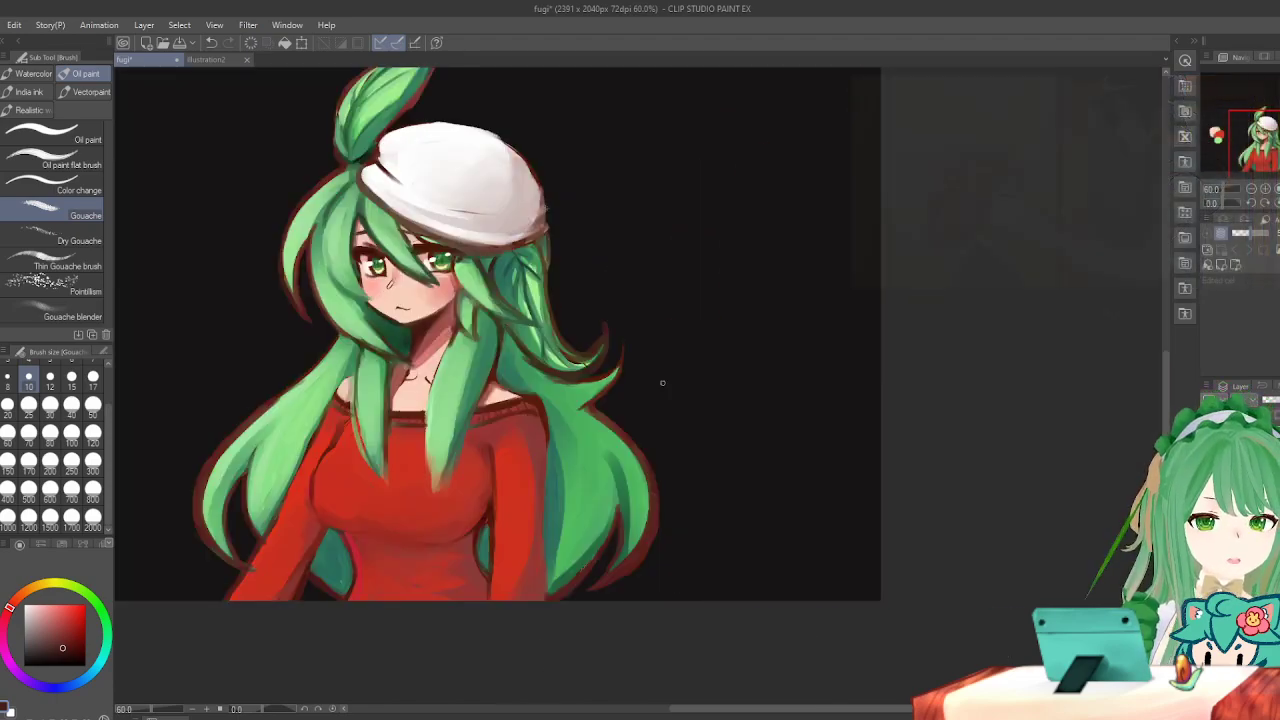
pyautogui.scroll(-1, 890, 520)
pyautogui.scroll(1, 517, 473)
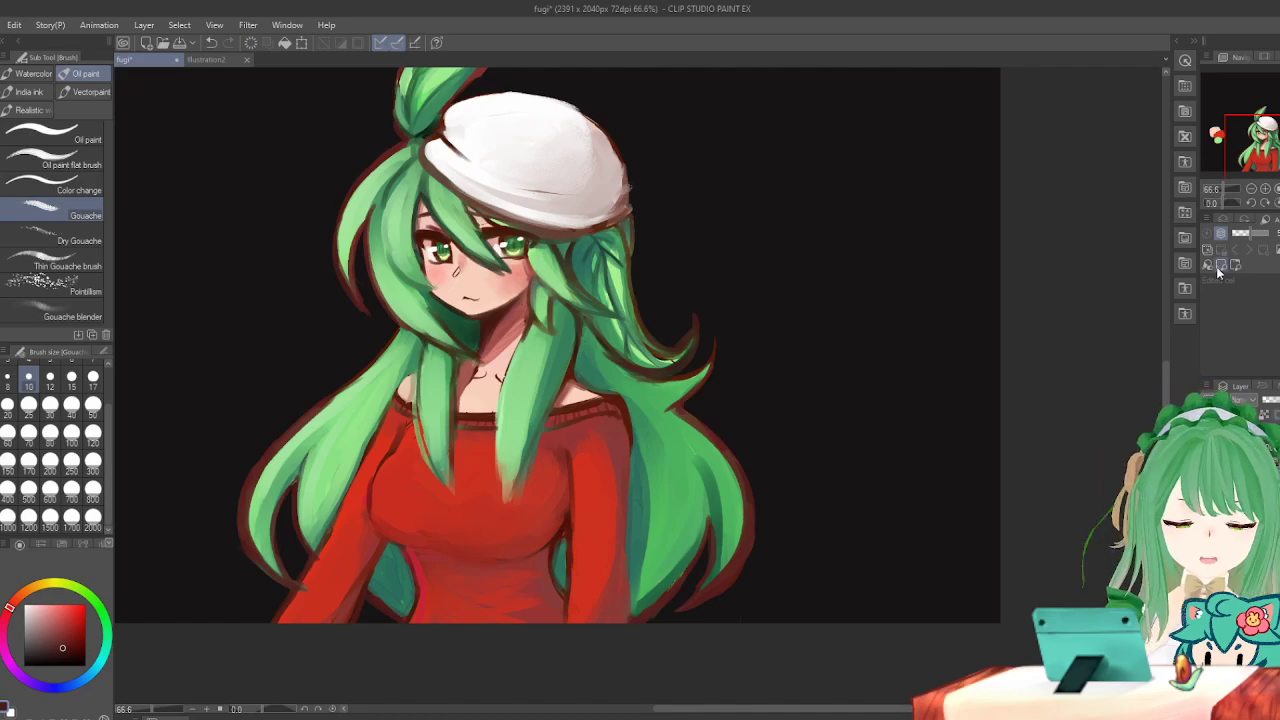
pyautogui.scroll(-1, 996, 338)
pyautogui.scroll(2, 830, 418)
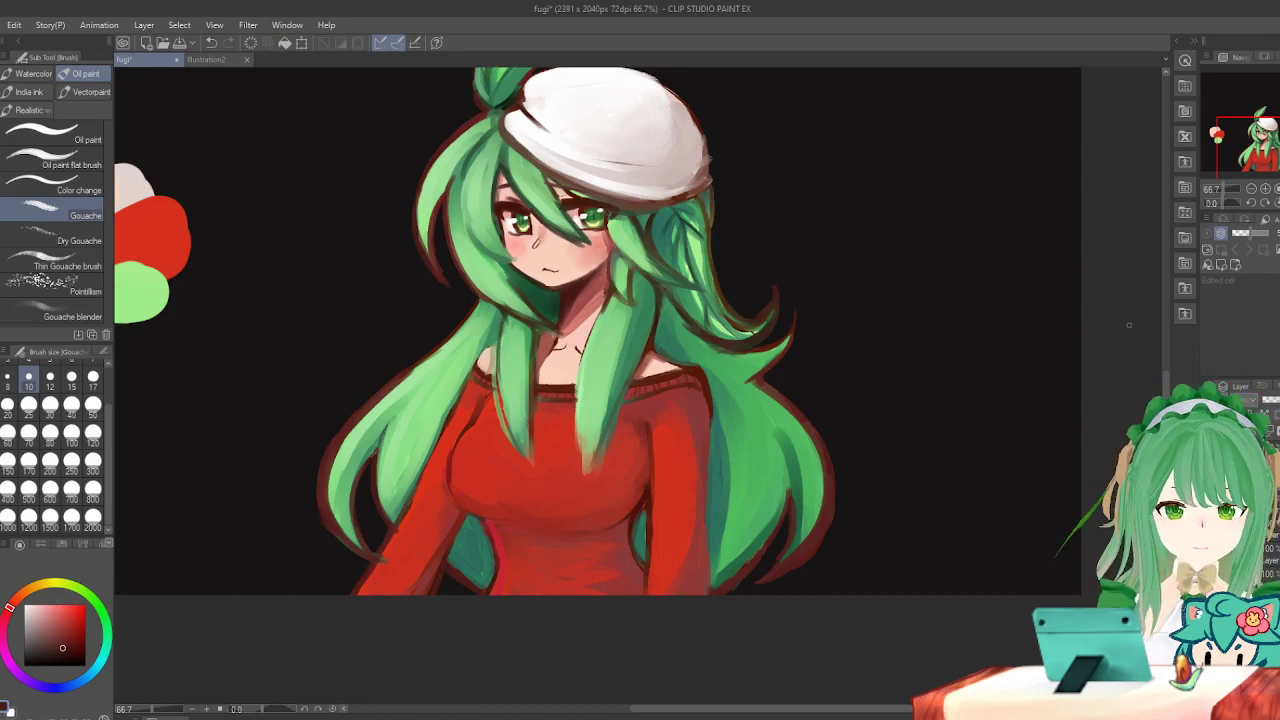
pyautogui.moveTo(1050, 390); pyautogui.dragTo(1014, 409)
pyautogui.moveTo(886, 334); pyautogui.dragTo(922, 334)
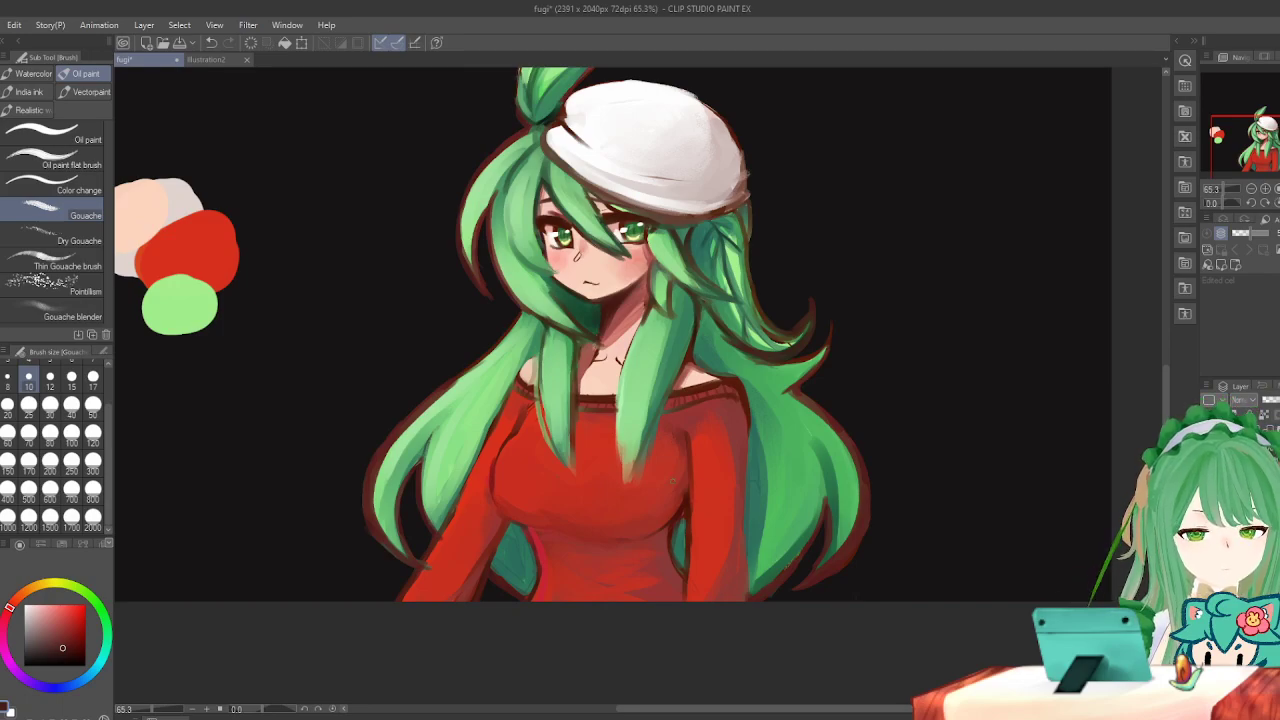
# Touch up the dark outline where the lower-left inner hair lock meets the sleeve, using the Gouache brush at size 12.
pyautogui.scroll(8, 274, 555)
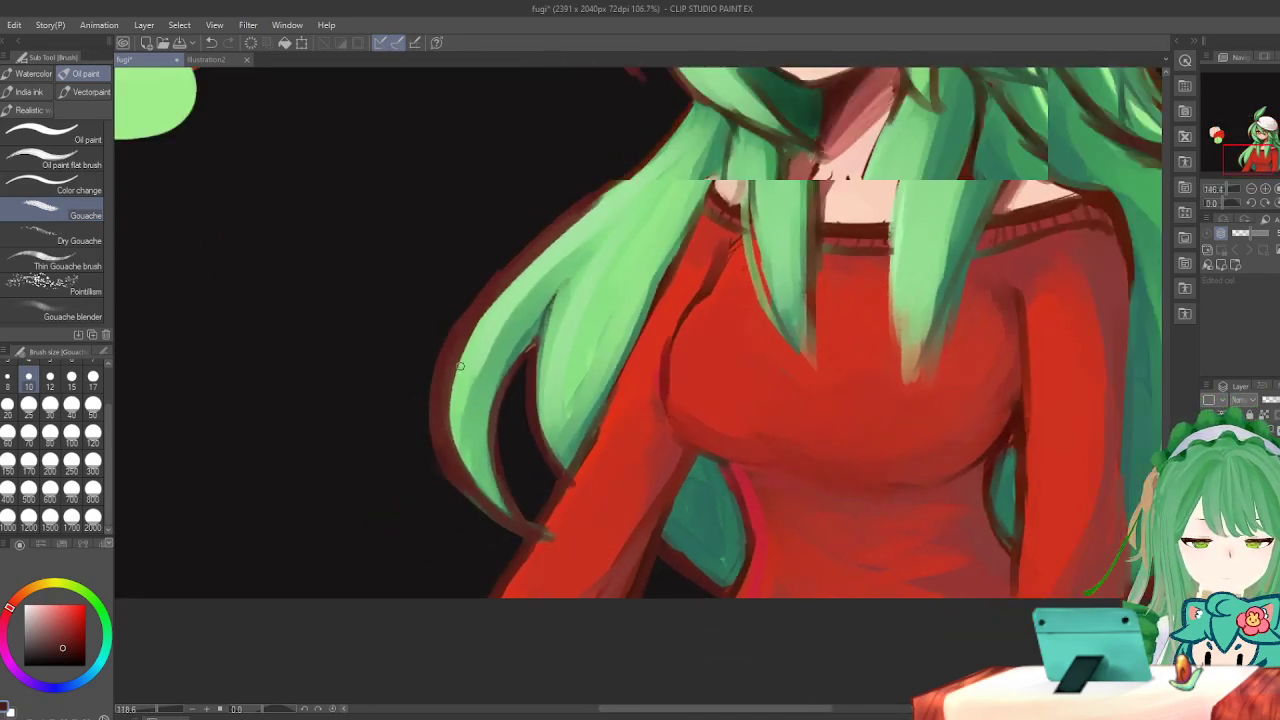
pyautogui.scroll(1, 439, 525)
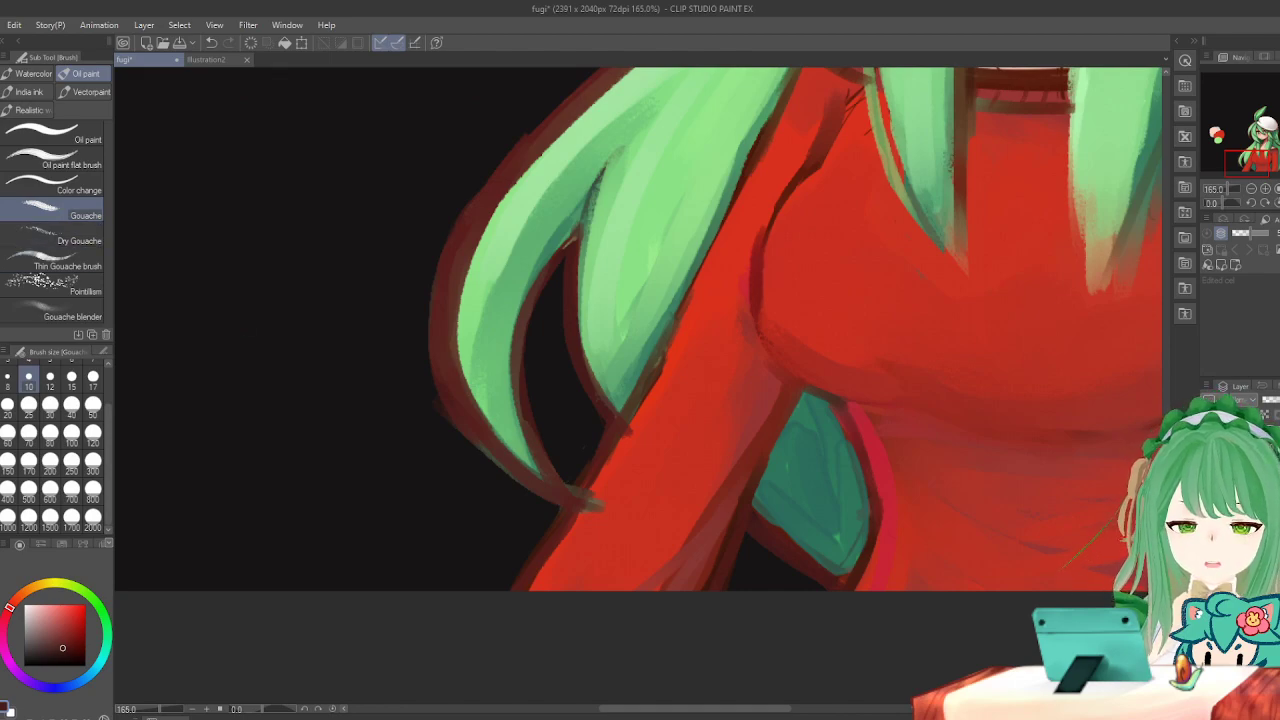
pyautogui.press('e')
pyautogui.click(50, 376)
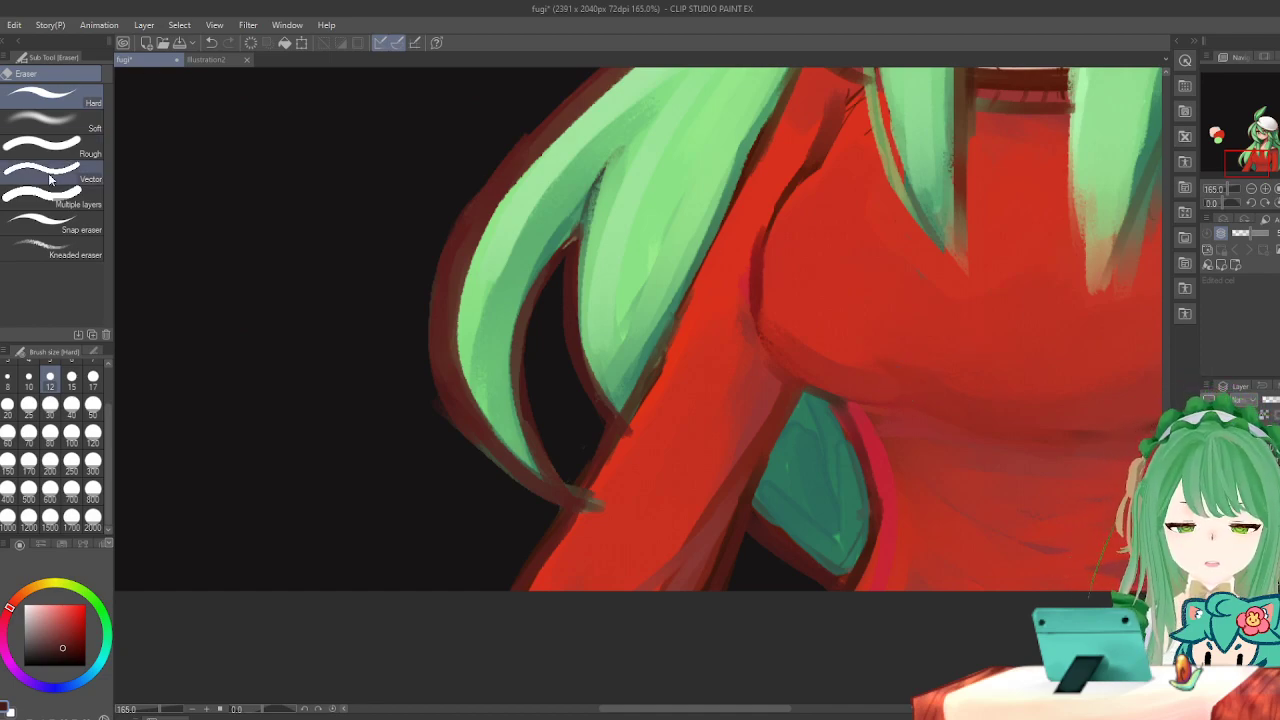
pyautogui.press('b')
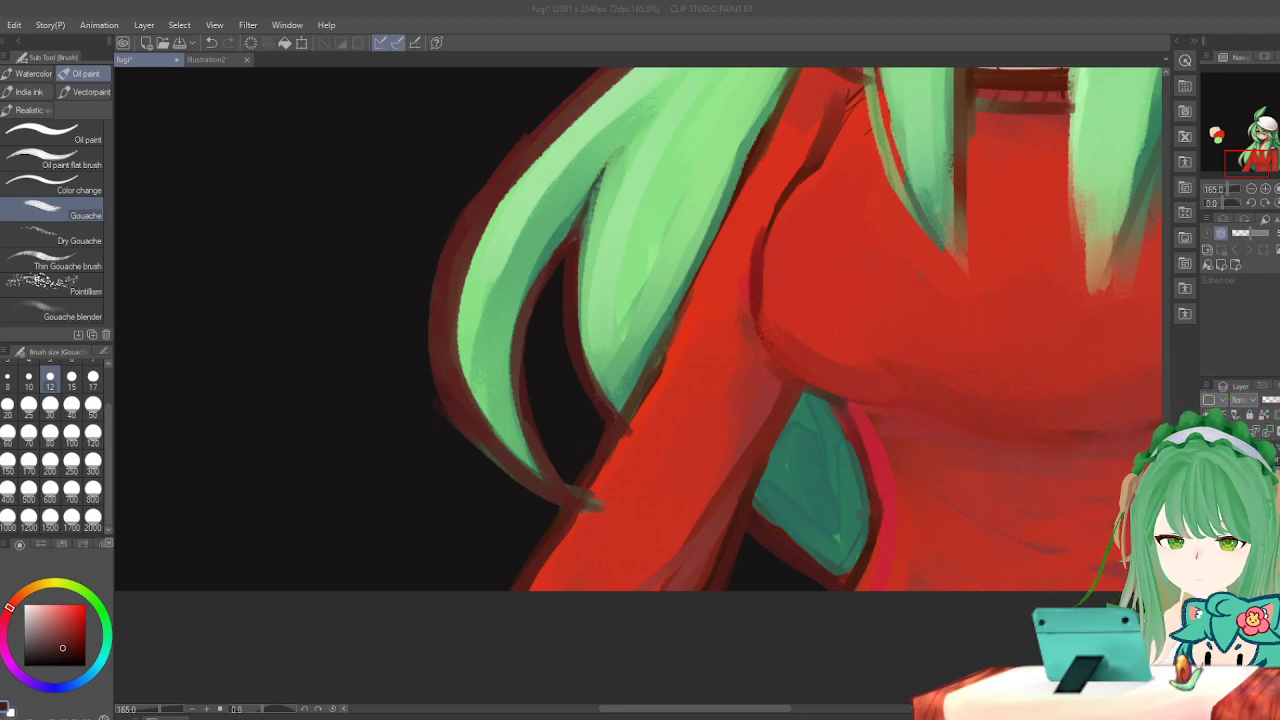
pyautogui.hotkey('ctrl', 'z')
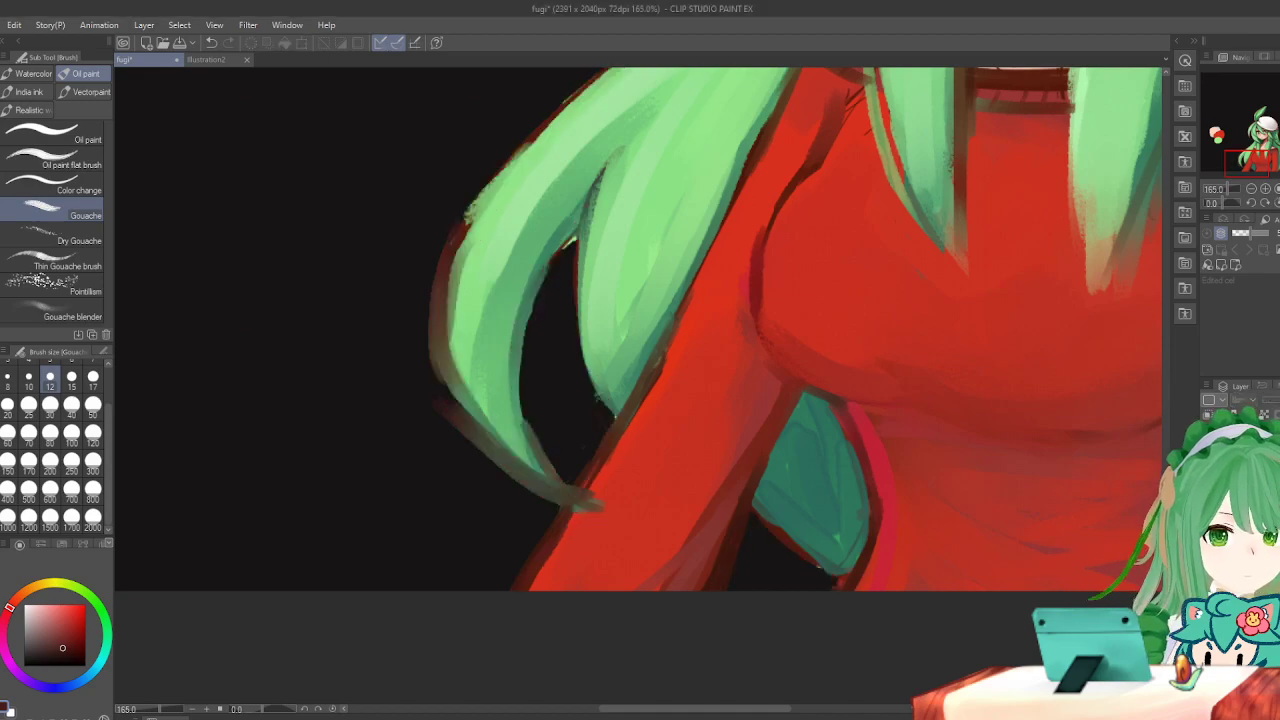
pyautogui.hotkey('ctrl', 'y')
pyautogui.moveTo(634, 418); pyautogui.dragTo(617, 446)
# Erase the excess outline around the lower-left hair tip over the sleeve with the Hard eraser at size 12, comparing through undo and redo.
pyautogui.press('e')
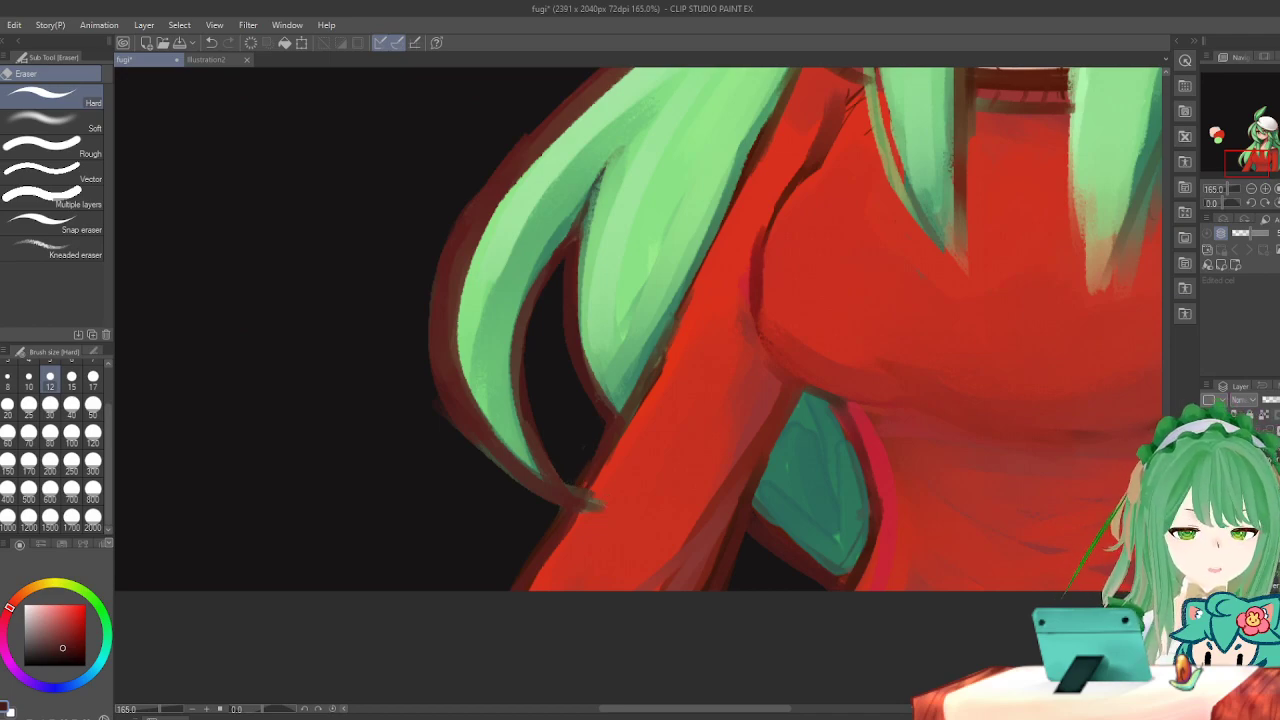
pyautogui.hotkey('ctrl', 'z')
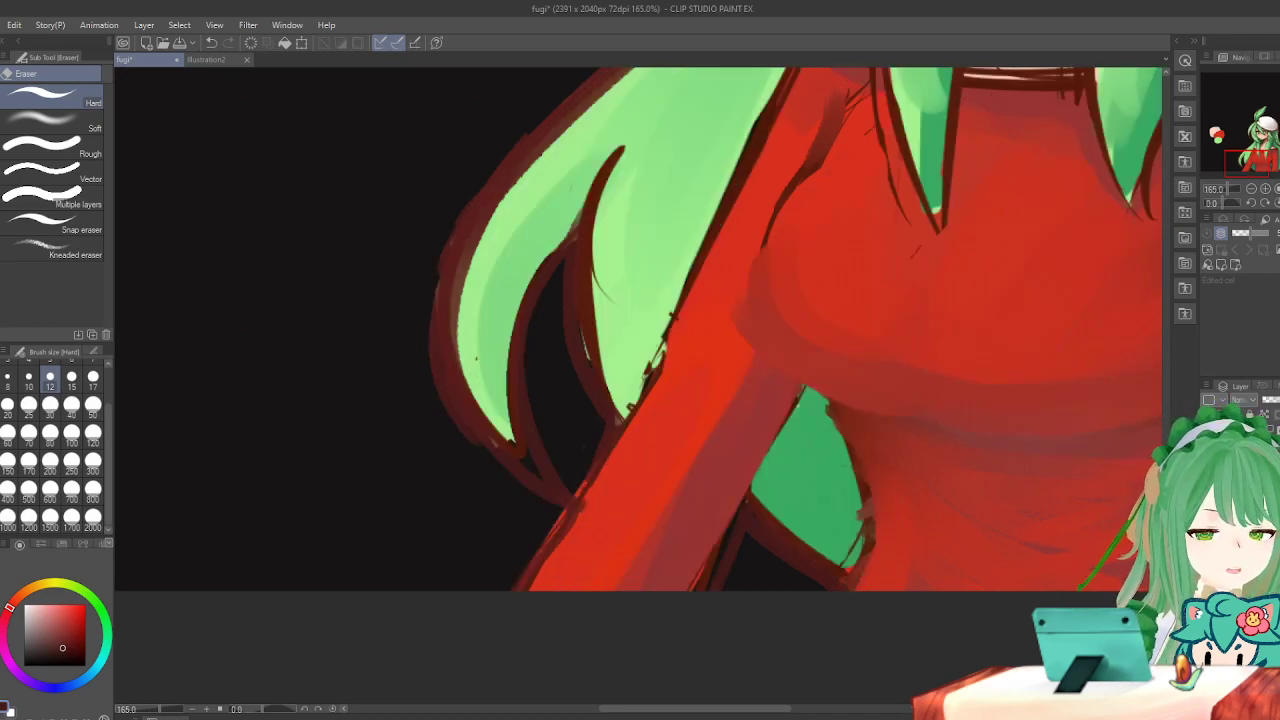
pyautogui.hotkey('ctrl', 'y')
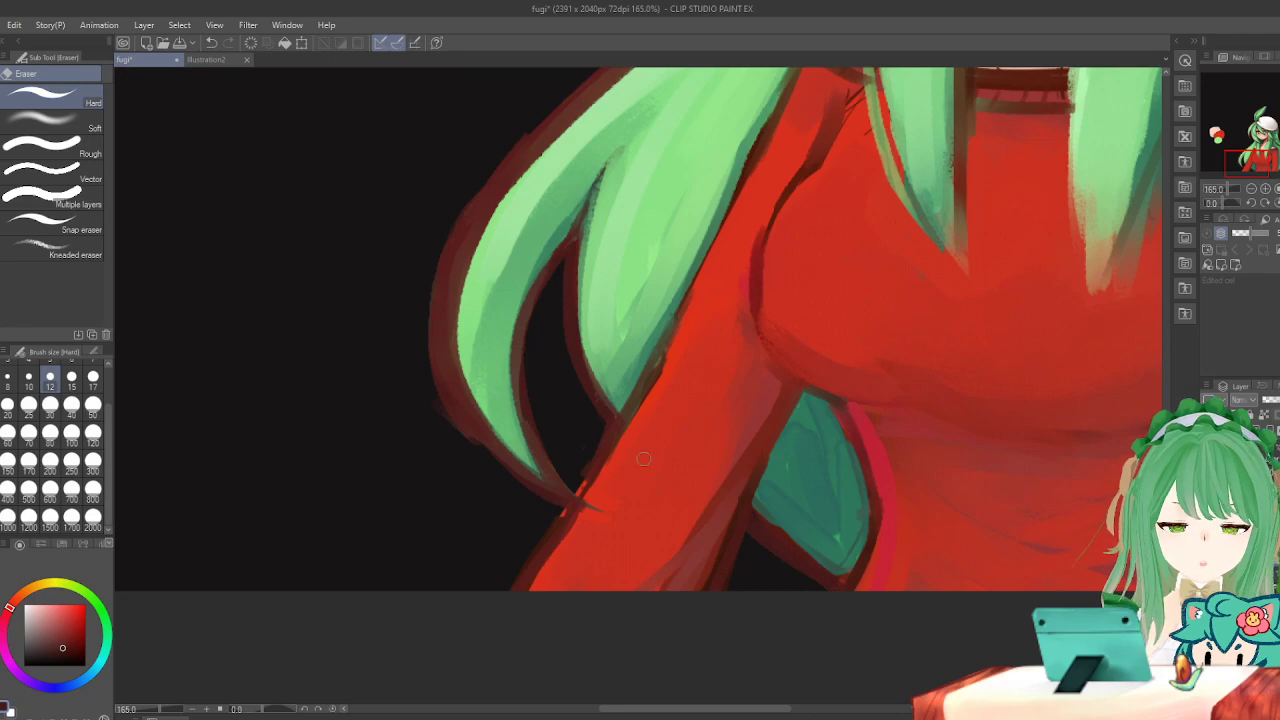
pyautogui.scroll(-2, 643, 455)
pyautogui.scroll(-2, 642, 453)
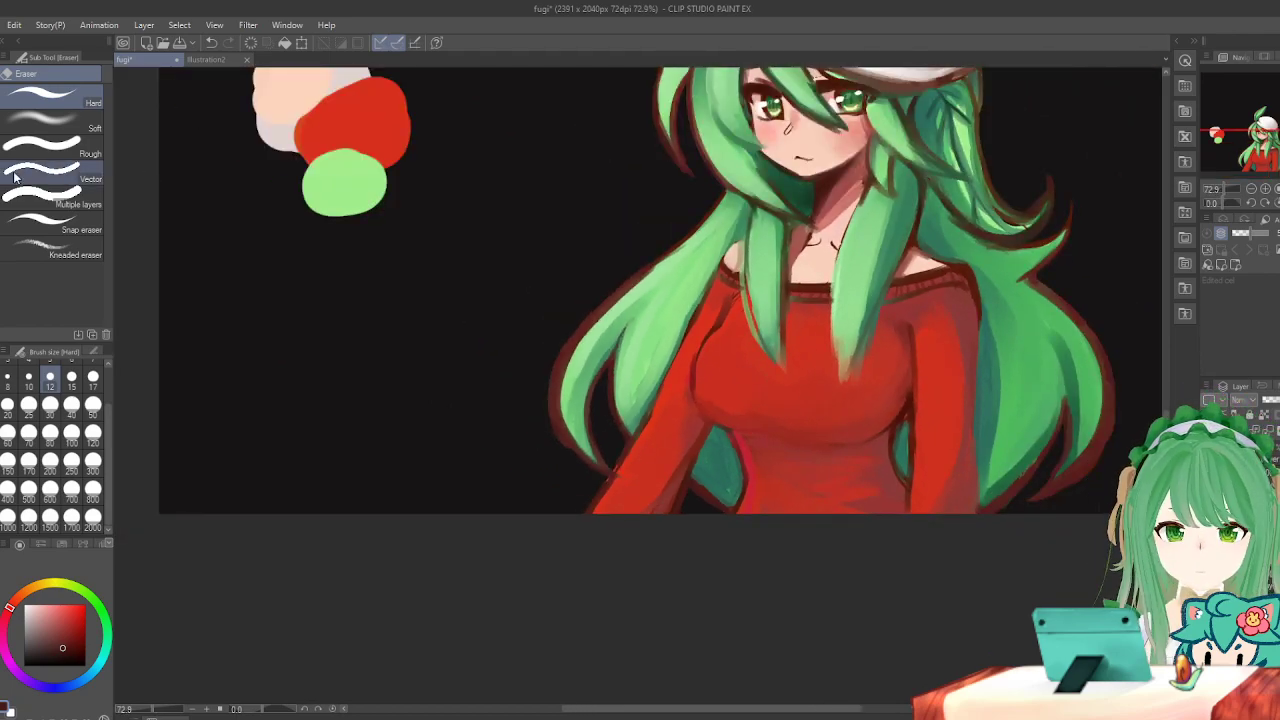
# Sample the dark red-brown outline colour and redraw the sleeve's outer edge beside the hair tips with the Gouache brush at size 8, undoing misplaced strokes.
pyautogui.press('i')
pyautogui.scroll(3, 554, 372)
pyautogui.click(521, 371)
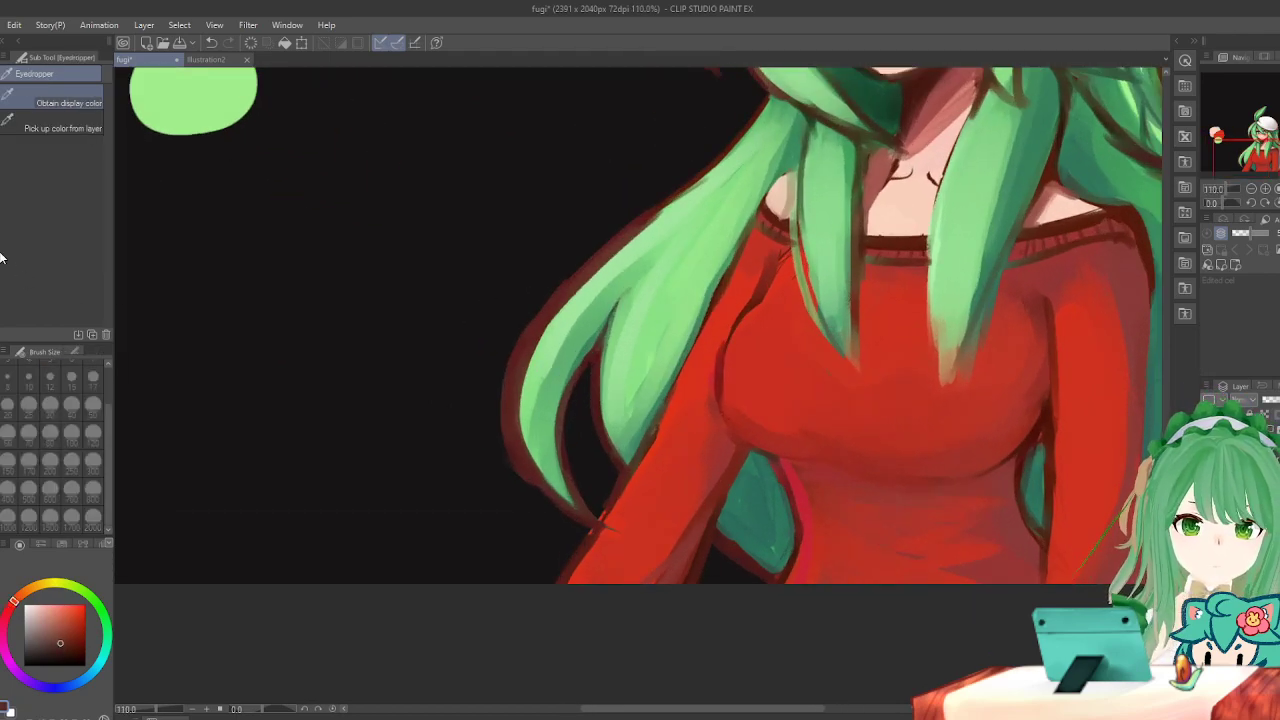
pyautogui.press('b')
pyautogui.scroll(3, 657, 529)
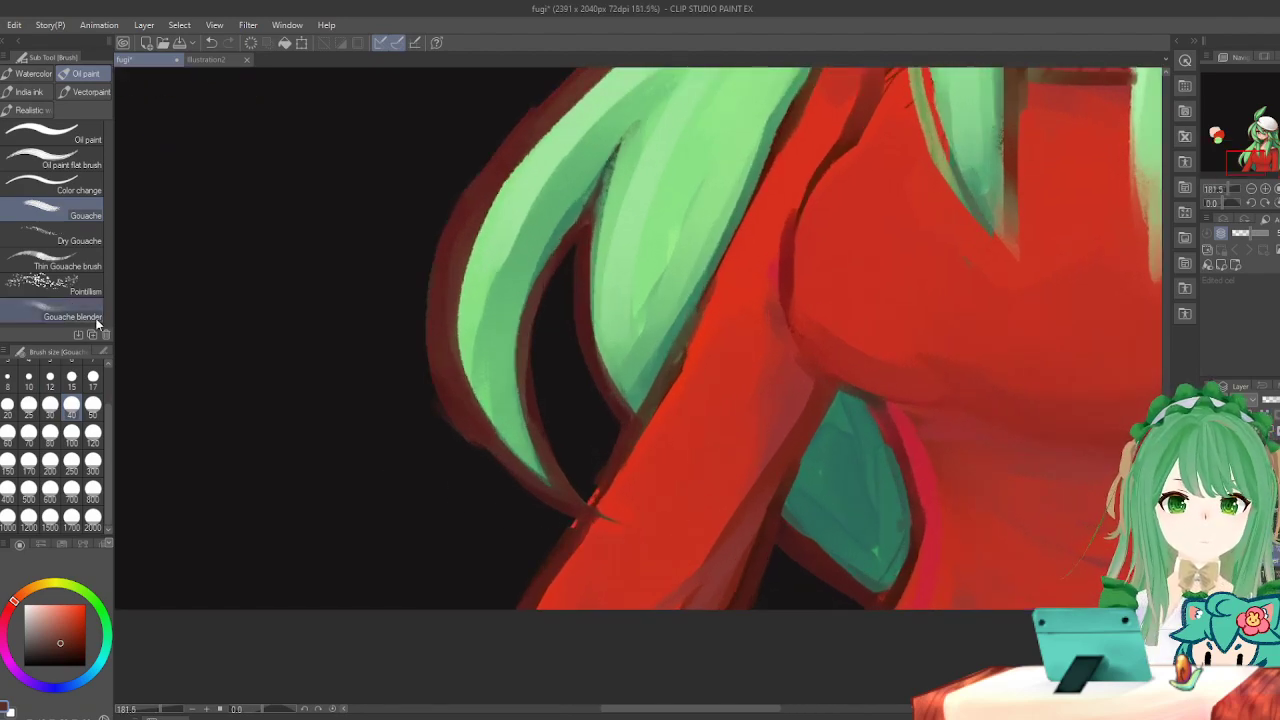
pyautogui.click(8, 378)
pyautogui.moveTo(593, 487); pyautogui.dragTo(560, 554)
pyautogui.moveTo(678, 346)
pyautogui.mouseDown()
pyautogui.moveTo(628, 427)
pyautogui.moveTo(626, 470)
pyautogui.mouseUp()
pyautogui.hotkey('ctrl', 'z')
pyautogui.hotkey('ctrl', 'z')
pyautogui.hotkey('ctrl', 'z')
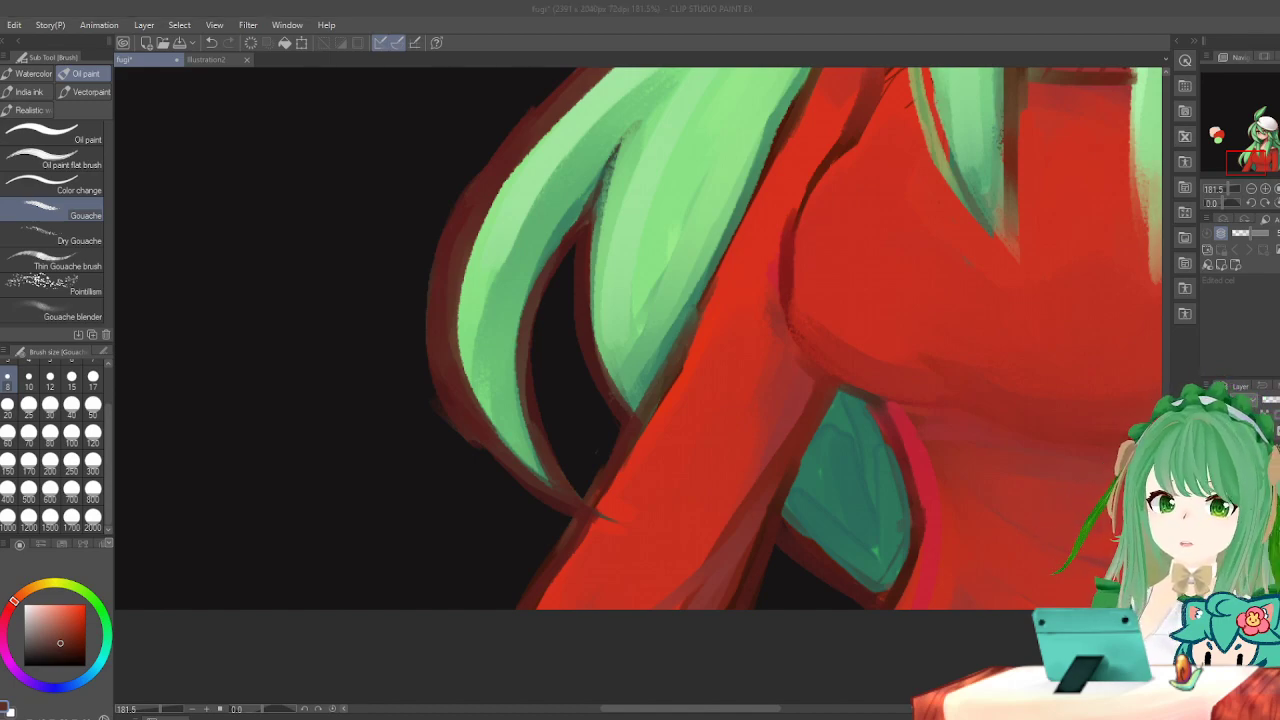
# Sample the light hair green and extend the left front hair lock's tip over the sweater with the Gouache brush at size 15.
pyautogui.scroll(-4, 430, 355)
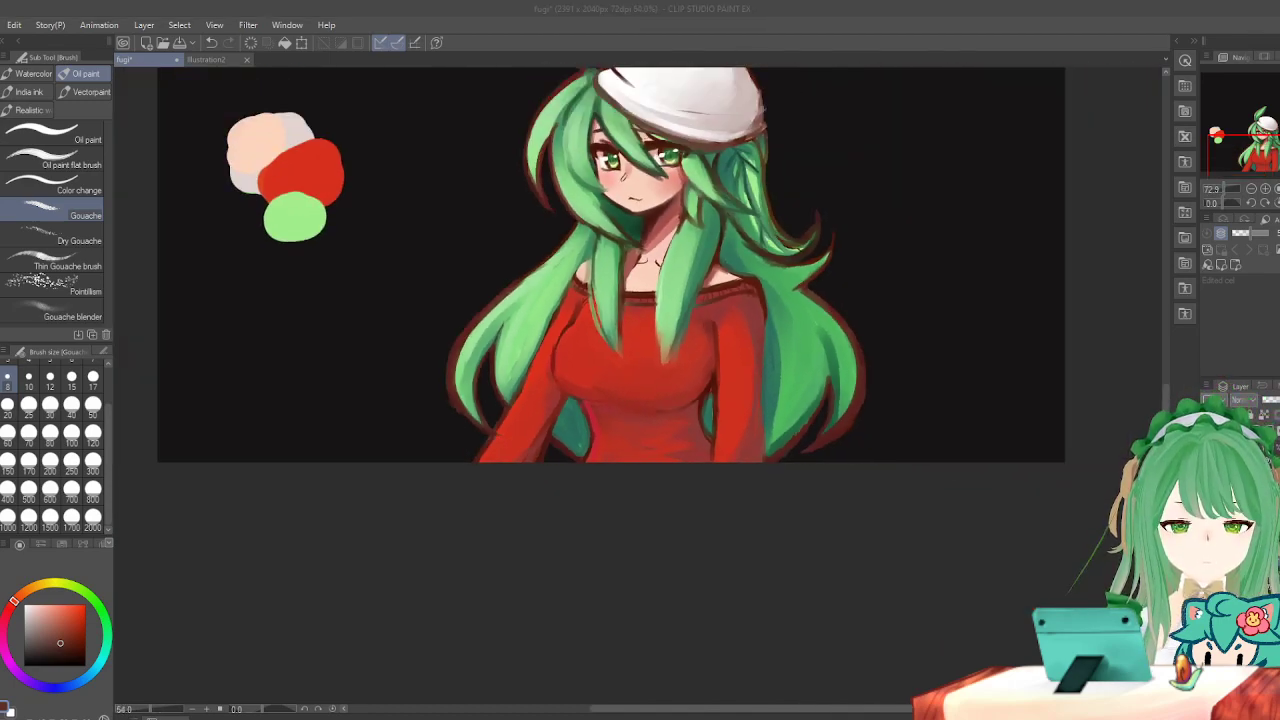
pyautogui.scroll(1, 638, 300)
pyautogui.scroll(-2, 640, 300)
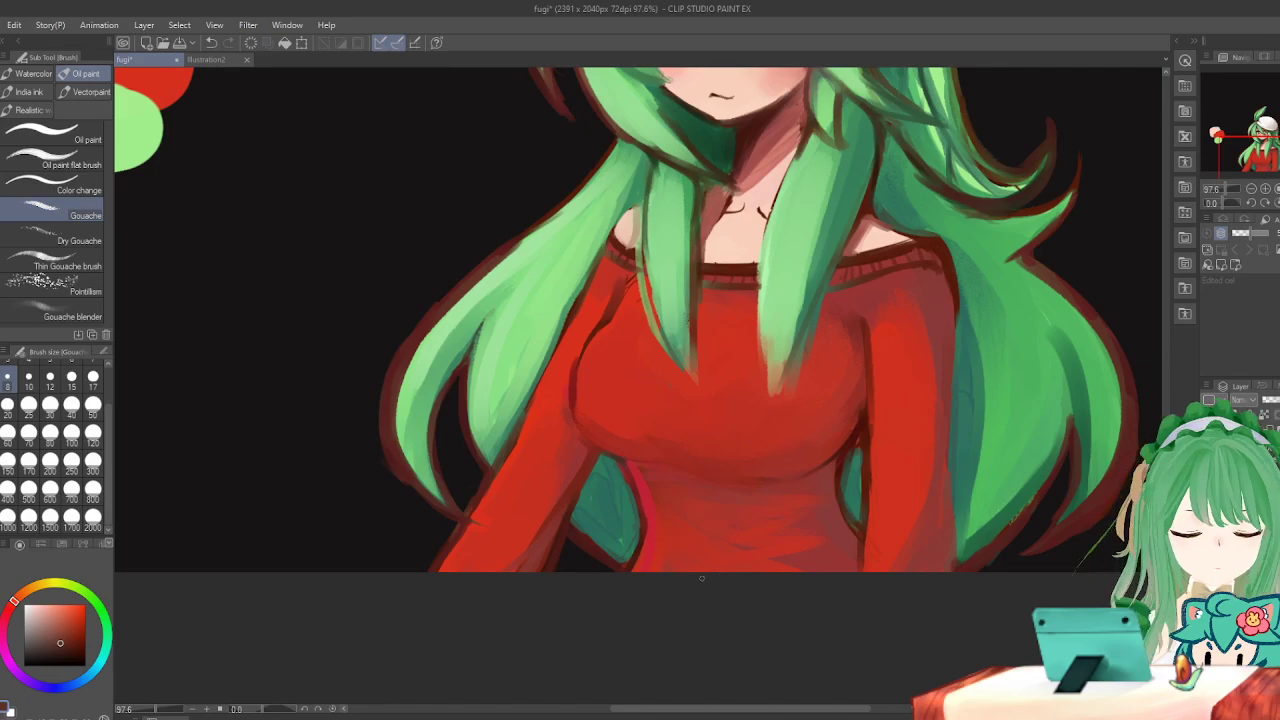
pyautogui.scroll(-4, 688, 540)
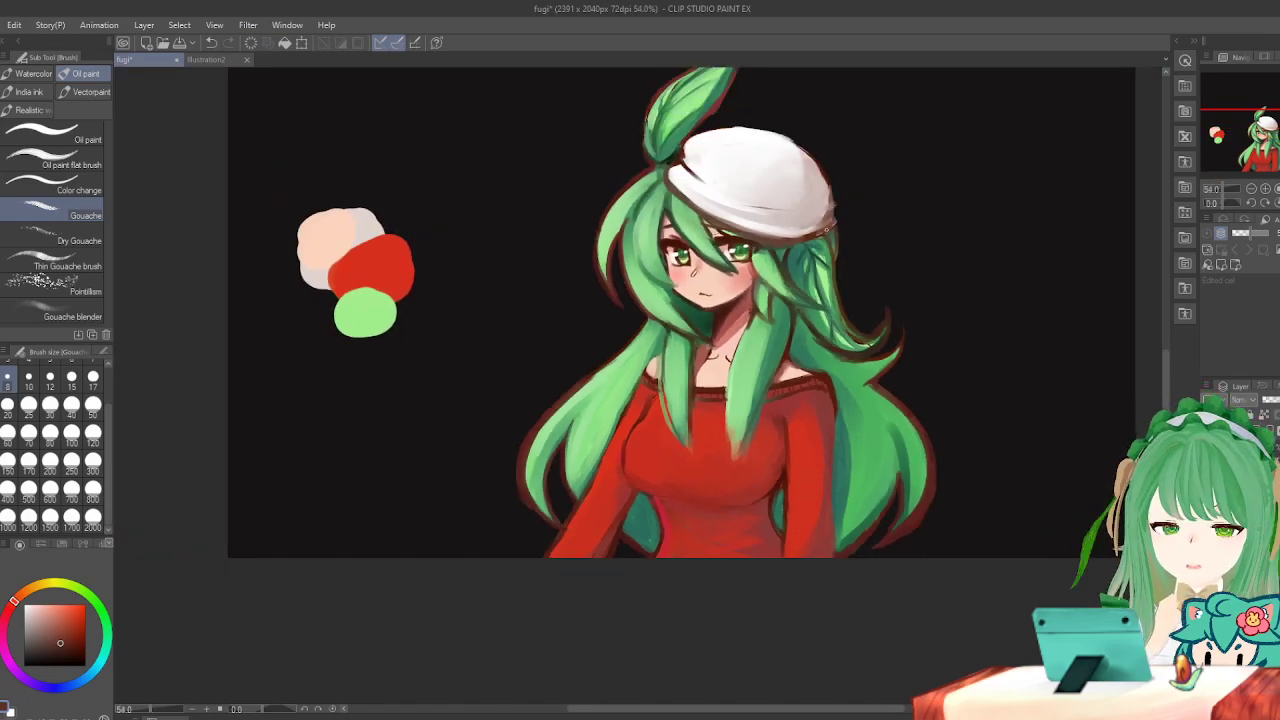
pyautogui.scroll(1, 821, 249)
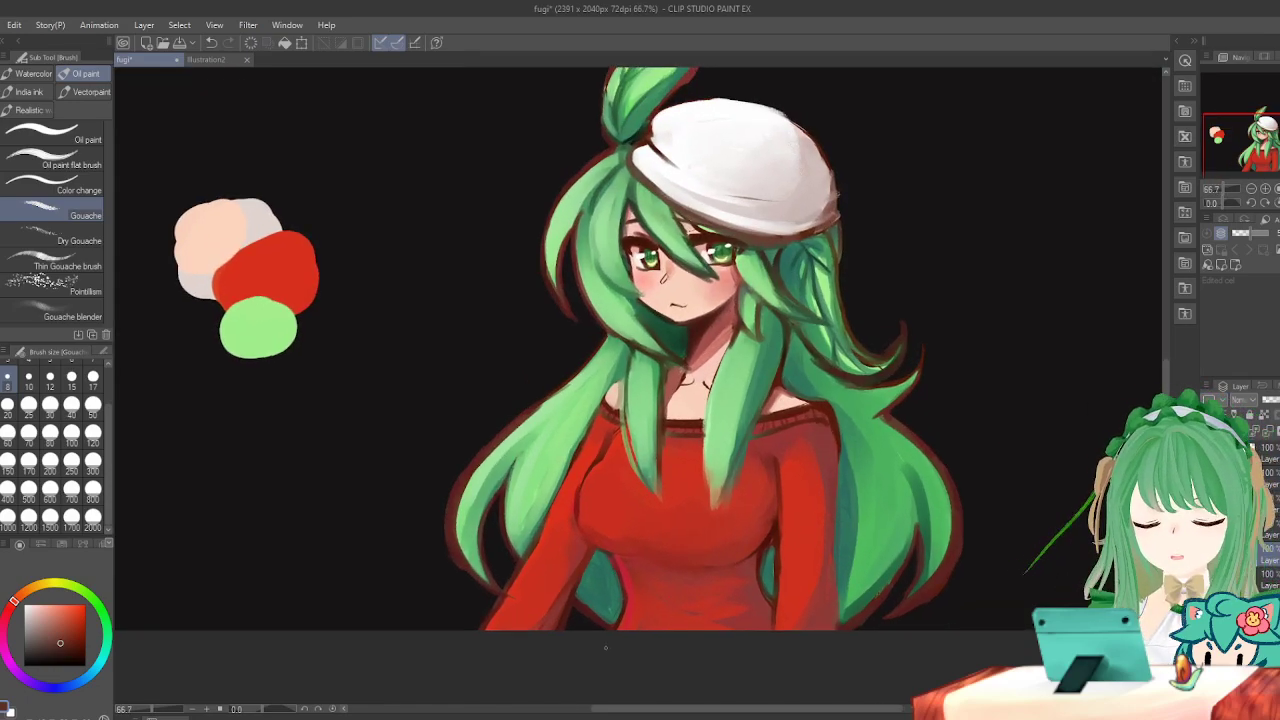
pyautogui.scroll(3, 722, 497)
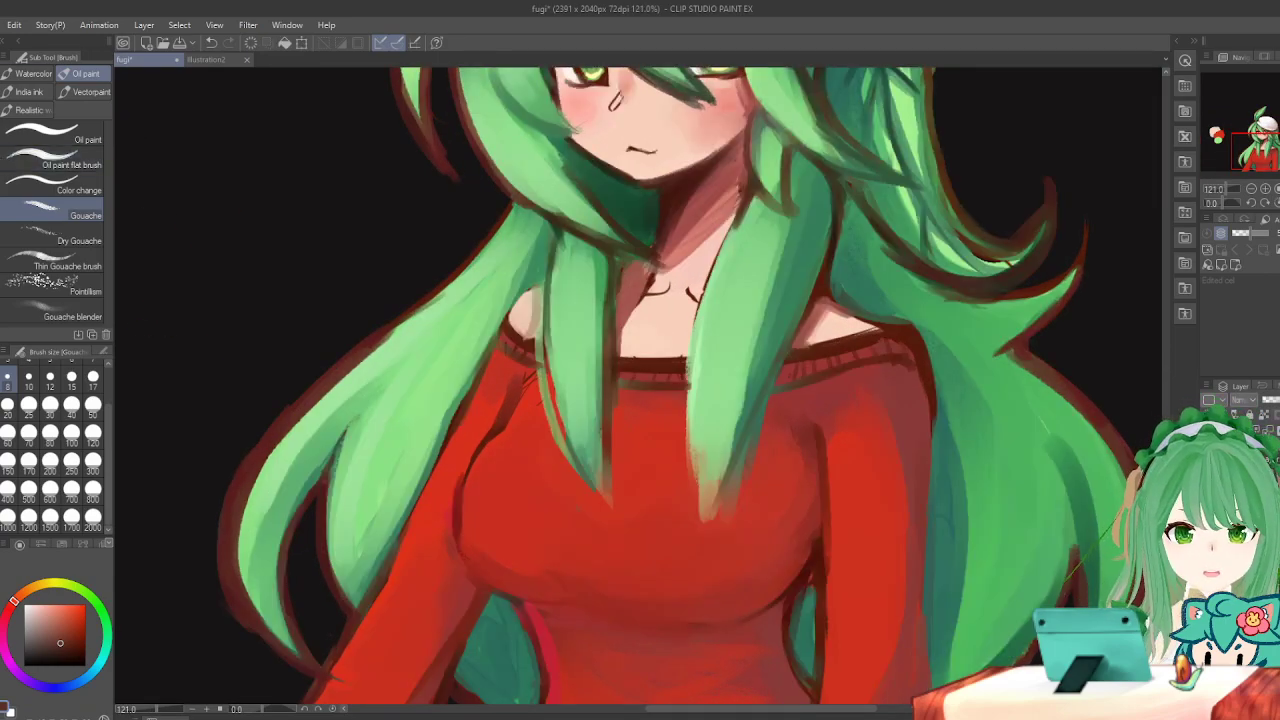
pyautogui.press('i')
pyautogui.click(716, 370)
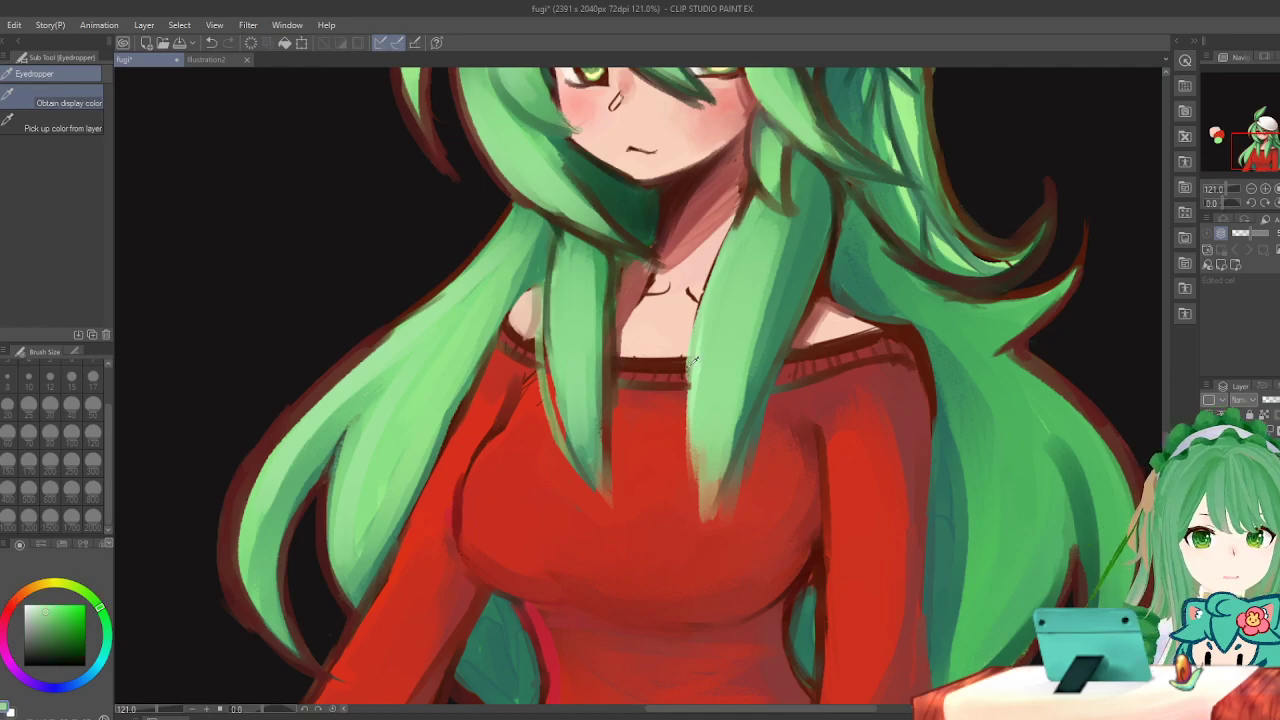
pyautogui.press('b')
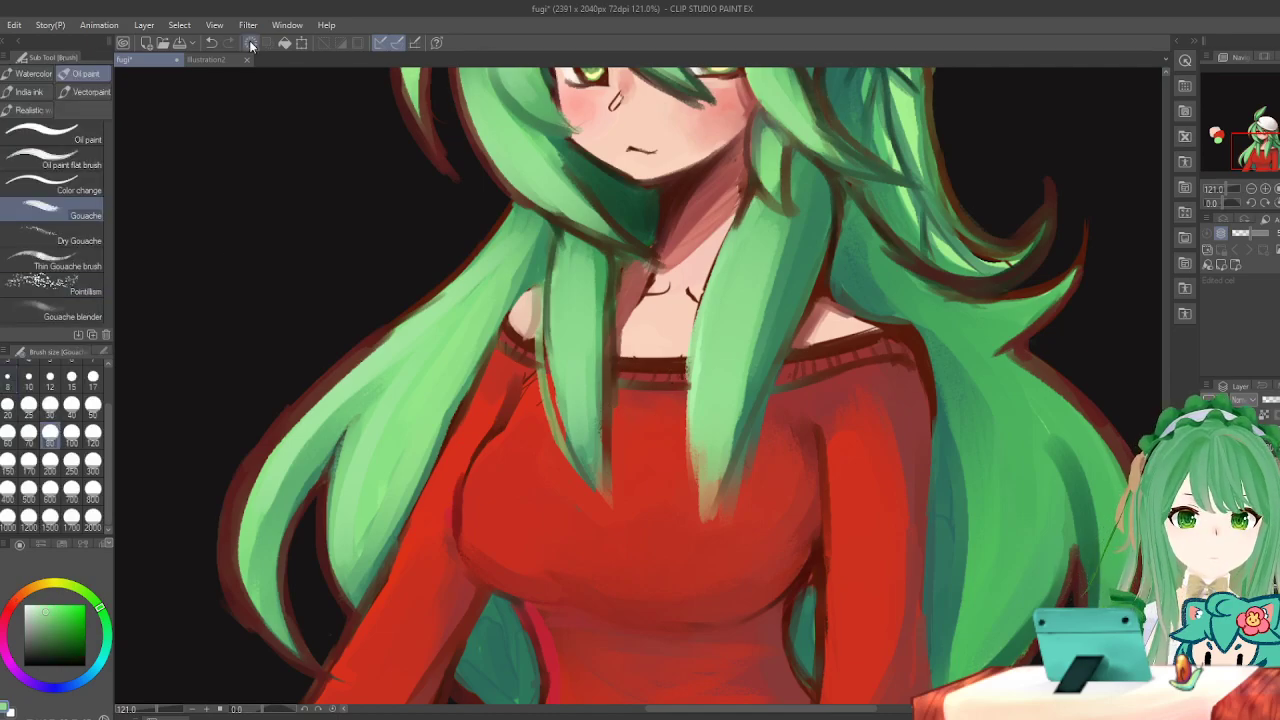
pyautogui.click(71, 376)
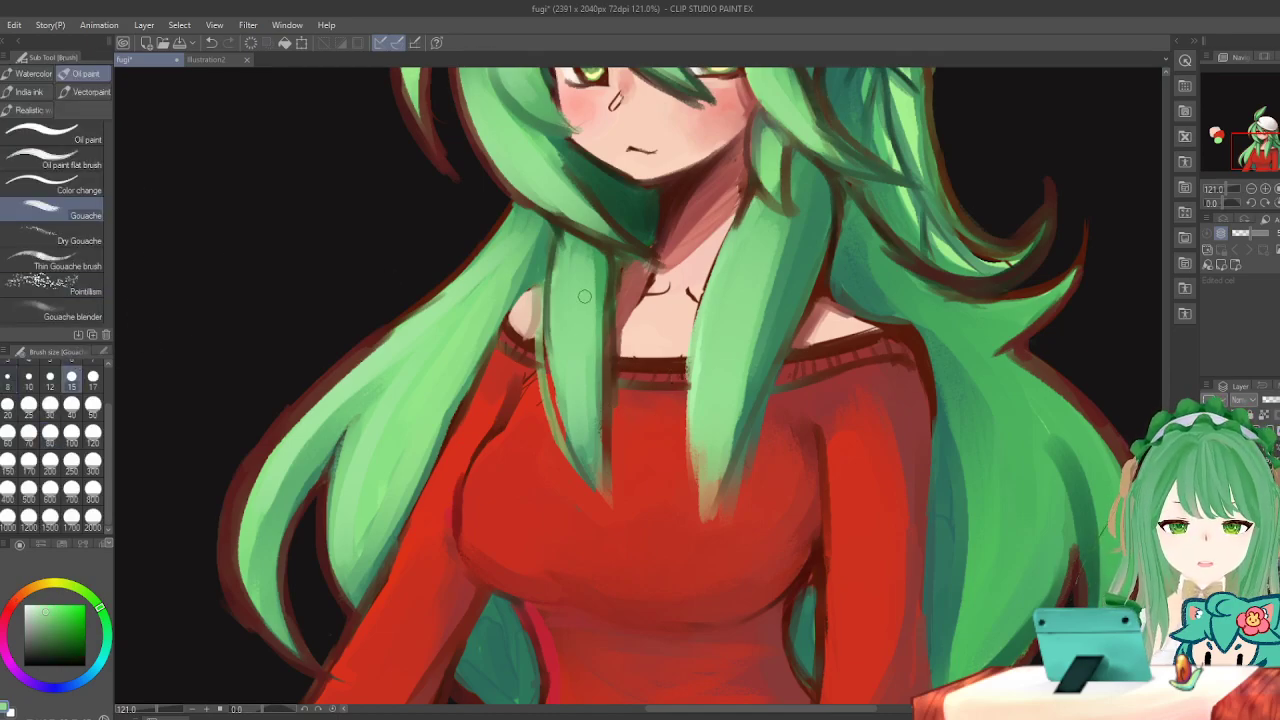
pyautogui.moveTo(573, 315); pyautogui.dragTo(606, 510)
pyautogui.moveTo(589, 337)
pyautogui.mouseDown()
pyautogui.moveTo(600, 500)
pyautogui.moveTo(626, 541)
pyautogui.mouseUp()
pyautogui.hotkey('ctrl', 'y')
pyautogui.hotkey('ctrl', 'y')
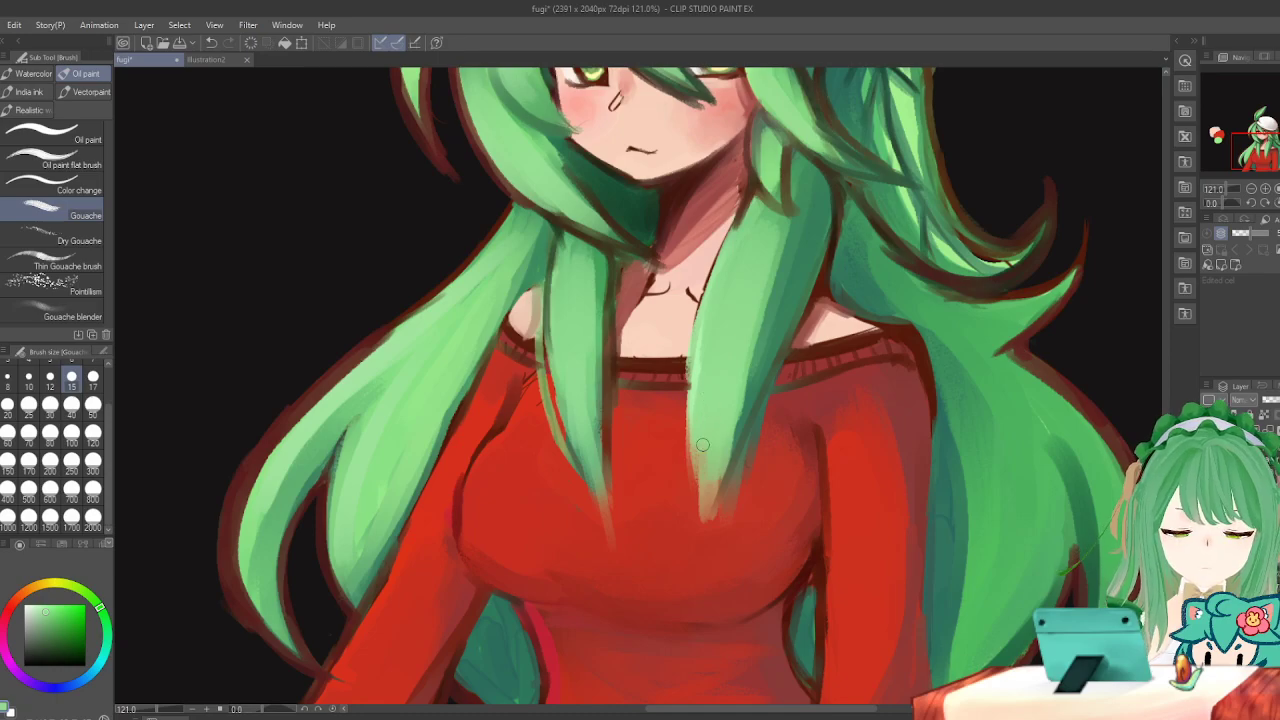
# Extend the right front hair lock's tip down over the sweater in light green, comparing through undo and redo.
pyautogui.moveTo(694, 400); pyautogui.dragTo(699, 508)
pyautogui.hotkey('ctrl', 'z')
pyautogui.hotkey('ctrl', 'z')
pyautogui.moveTo(700, 400); pyautogui.dragTo(699, 546)
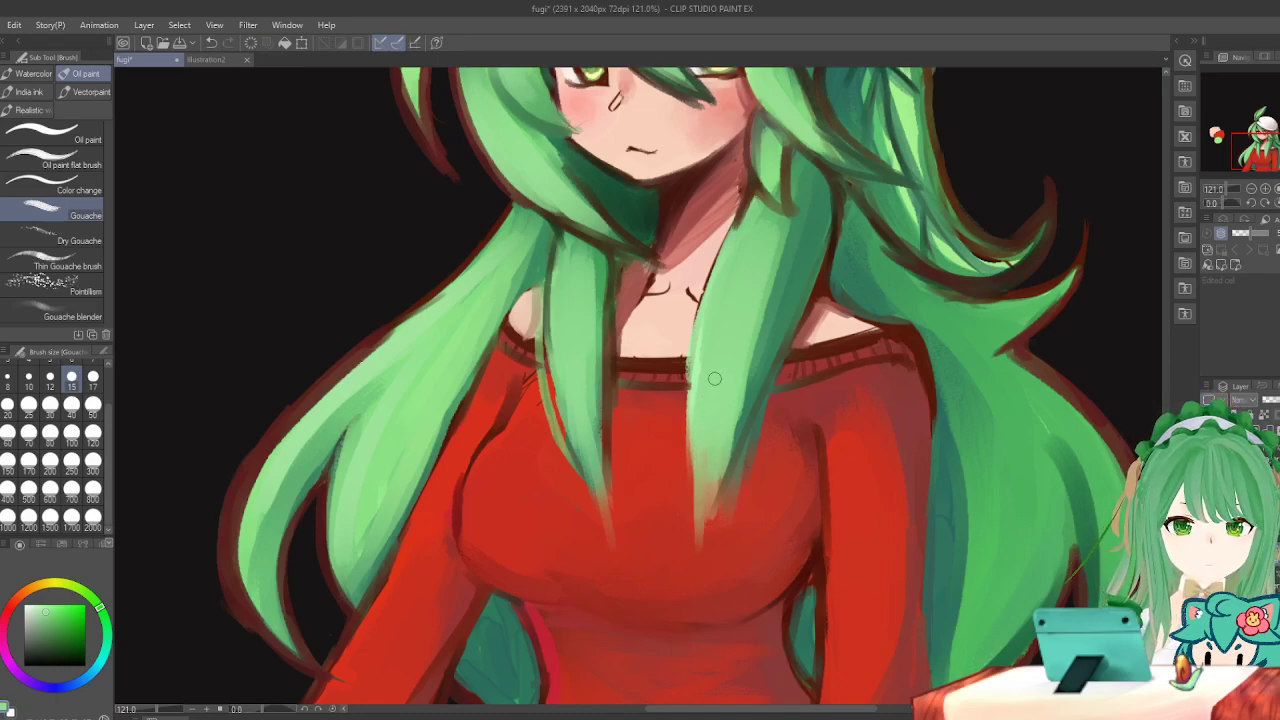
pyautogui.press('j')
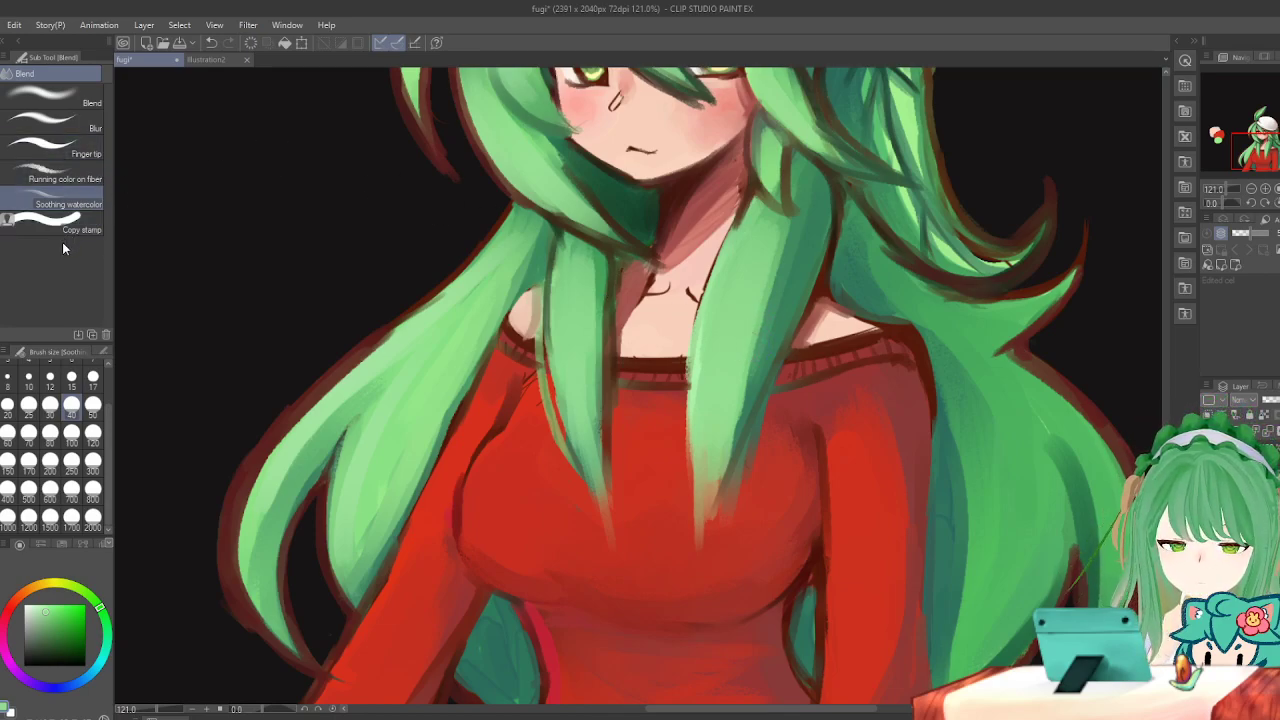
pyautogui.press('b')
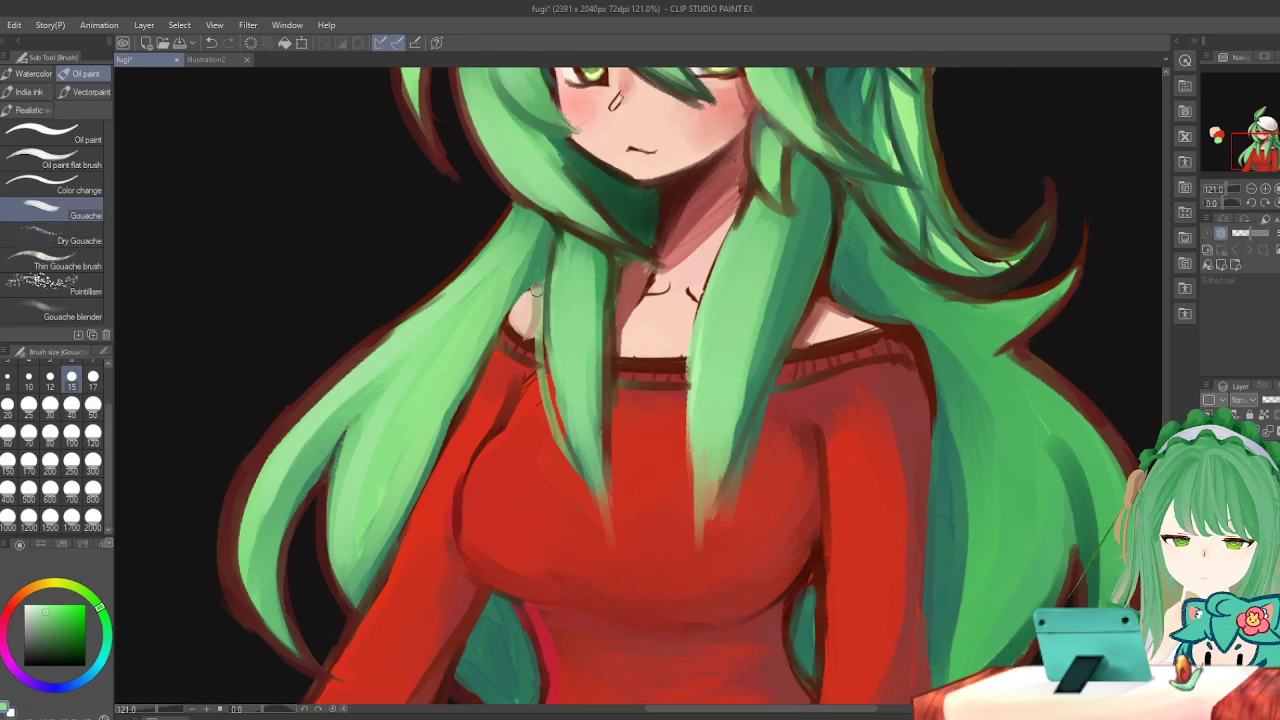
pyautogui.hotkey('ctrl', 'z')
pyautogui.hotkey('ctrl', 'y')
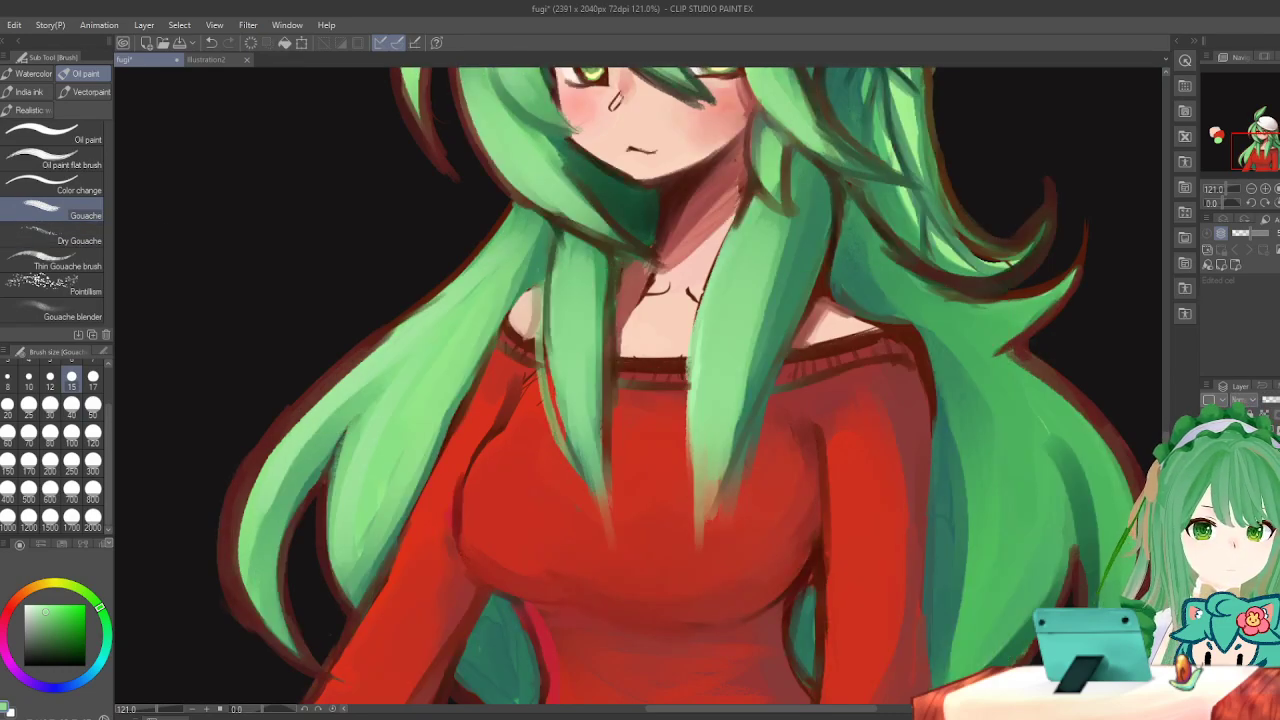
# Sample the sweater red and trim both front hair lock tips with the Gouache brush at size 30, checking the mirrored canvas.
pyautogui.press('h')
pyautogui.press('h')
pyautogui.press('i')
pyautogui.click(767, 457)
pyautogui.press('h')
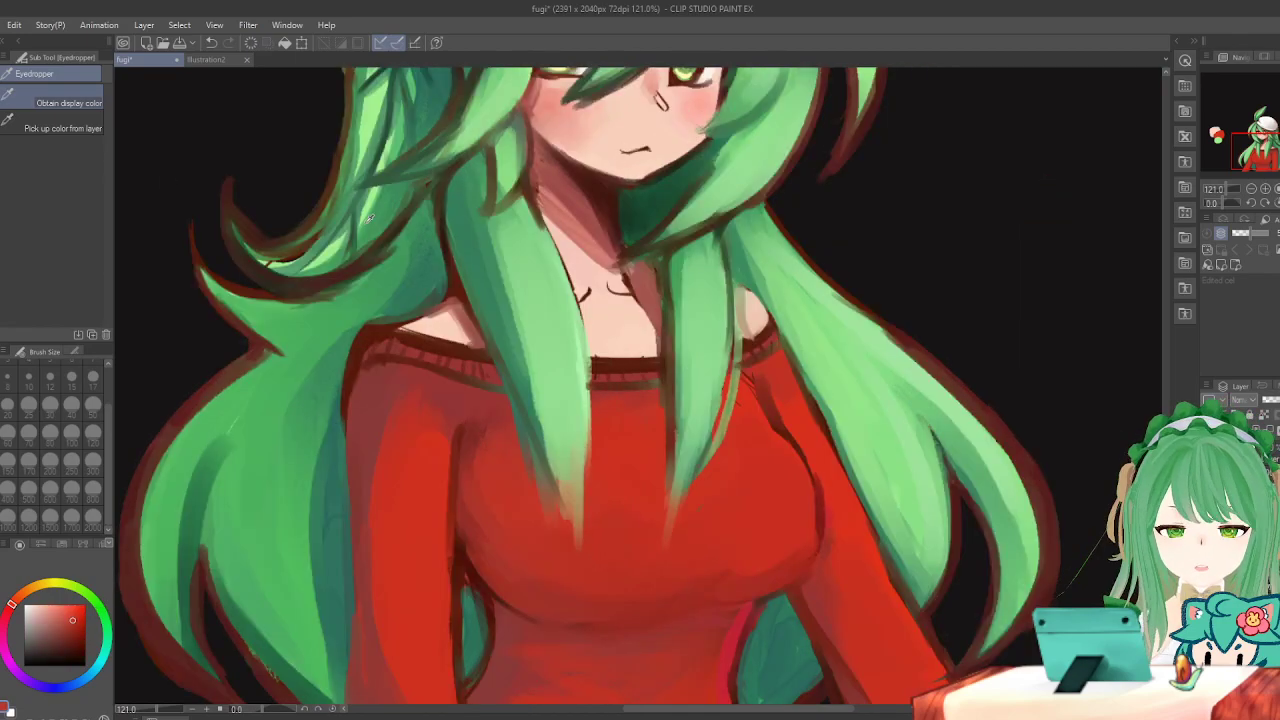
pyautogui.press('b')
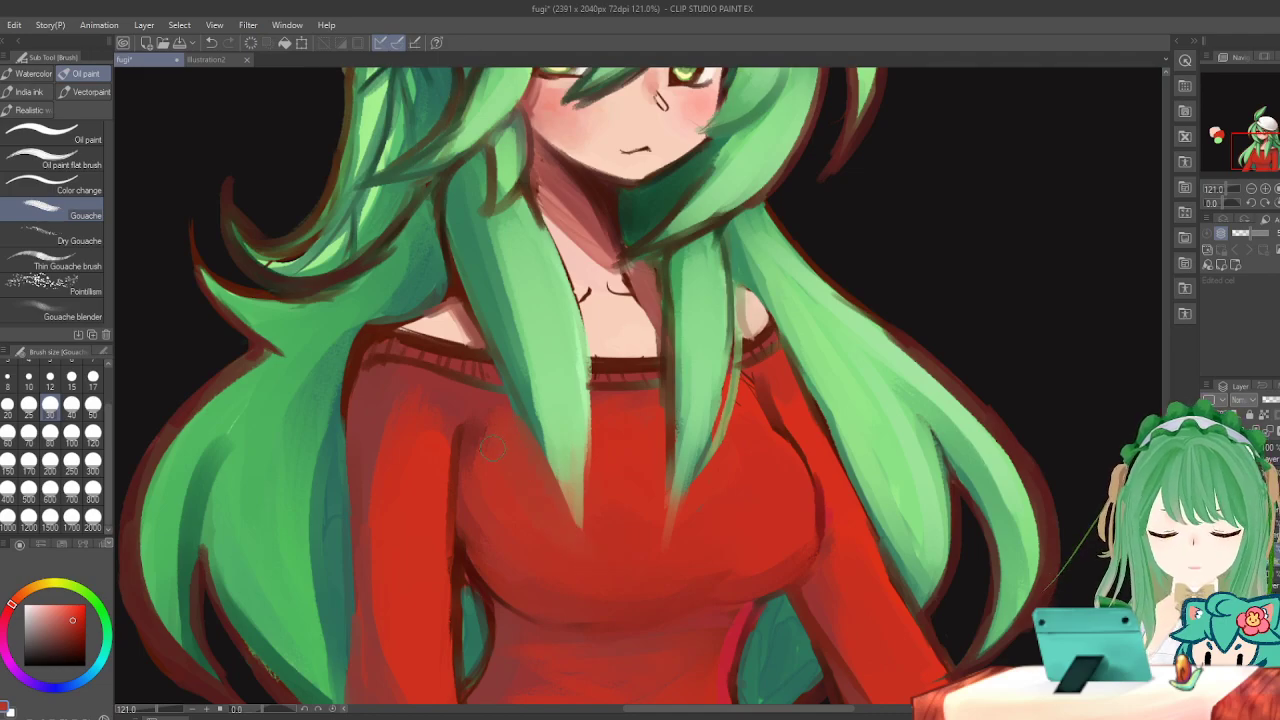
pyautogui.press('h')
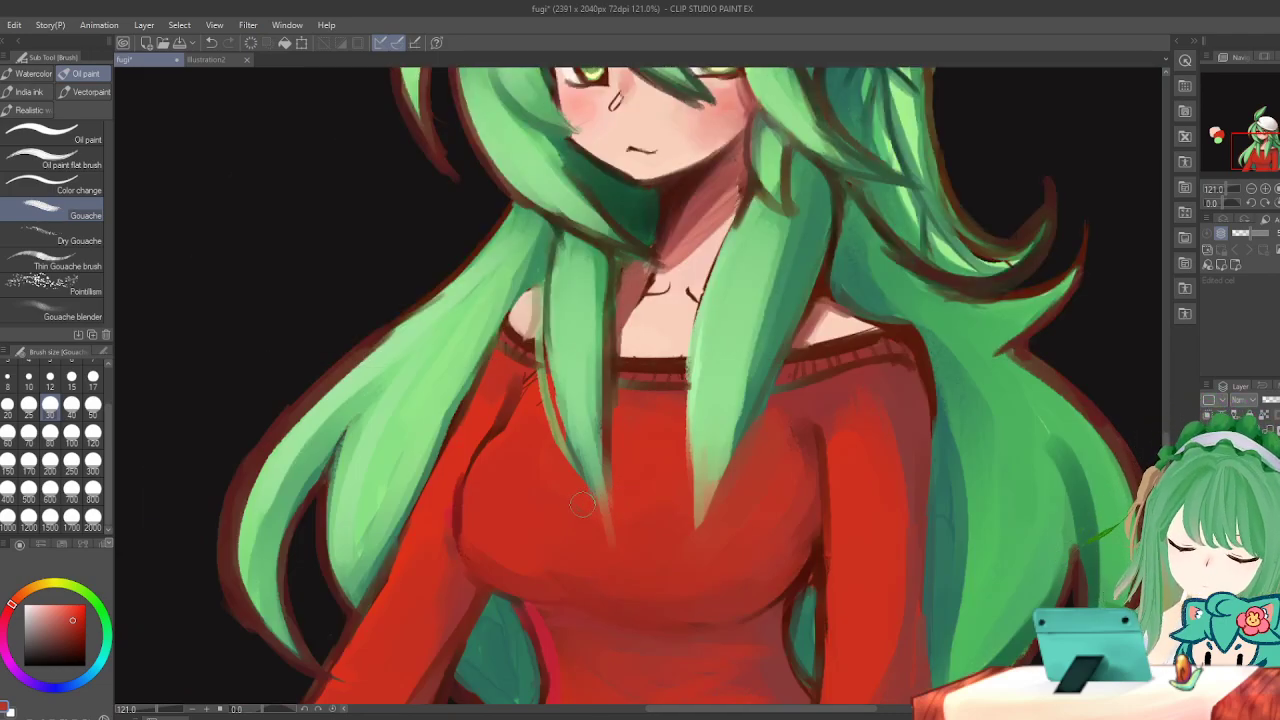
pyautogui.moveTo(614, 460); pyautogui.dragTo(608, 515)
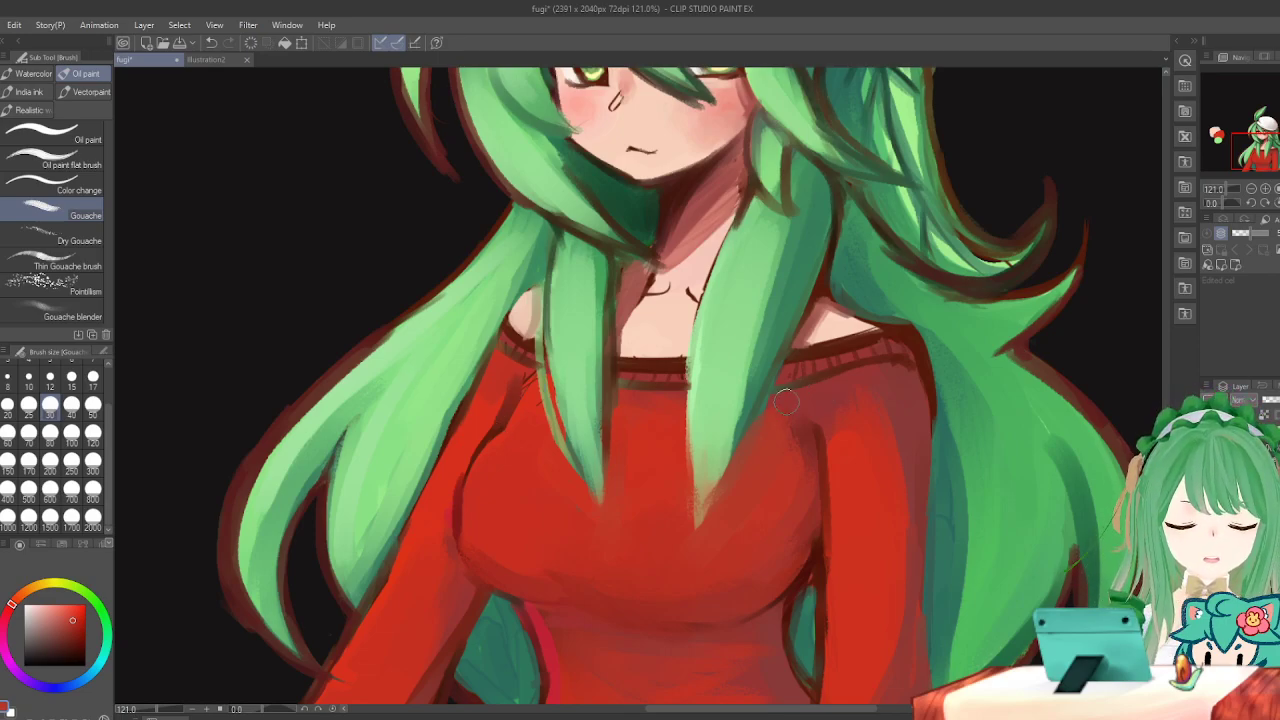
# Reshape the right front hair lock's tip by painting sweater red along its lower edges, undoing misplaced strokes.
pyautogui.moveTo(750, 424); pyautogui.dragTo(686, 517)
pyautogui.hotkey('ctrl', 'z')
pyautogui.moveTo(752, 414); pyautogui.dragTo(680, 504)
pyautogui.hotkey('ctrl', 'z')
pyautogui.hotkey('ctrl', 'z')
pyautogui.moveTo(761, 400); pyautogui.dragTo(686, 517)
pyautogui.hotkey('ctrl', 'z')
pyautogui.moveTo(750, 426); pyautogui.dragTo(710, 513)
pyautogui.moveTo(751, 423)
pyautogui.mouseDown()
pyautogui.moveTo(738, 487)
pyautogui.moveTo(686, 523)
pyautogui.moveTo(747, 434)
pyautogui.moveTo(704, 508)
pyautogui.mouseUp()
pyautogui.moveTo(772, 404); pyautogui.dragTo(695, 505)
pyautogui.moveTo(743, 442)
pyautogui.mouseDown()
pyautogui.moveTo(663, 518)
pyautogui.moveTo(729, 466)
pyautogui.moveTo(707, 493)
pyautogui.mouseUp()
pyautogui.hotkey('ctrl', 'z')
pyautogui.hotkey('ctrl', 'z')
pyautogui.moveTo(756, 436)
pyautogui.mouseDown()
pyautogui.moveTo(688, 508)
pyautogui.moveTo(696, 520)
pyautogui.mouseUp()
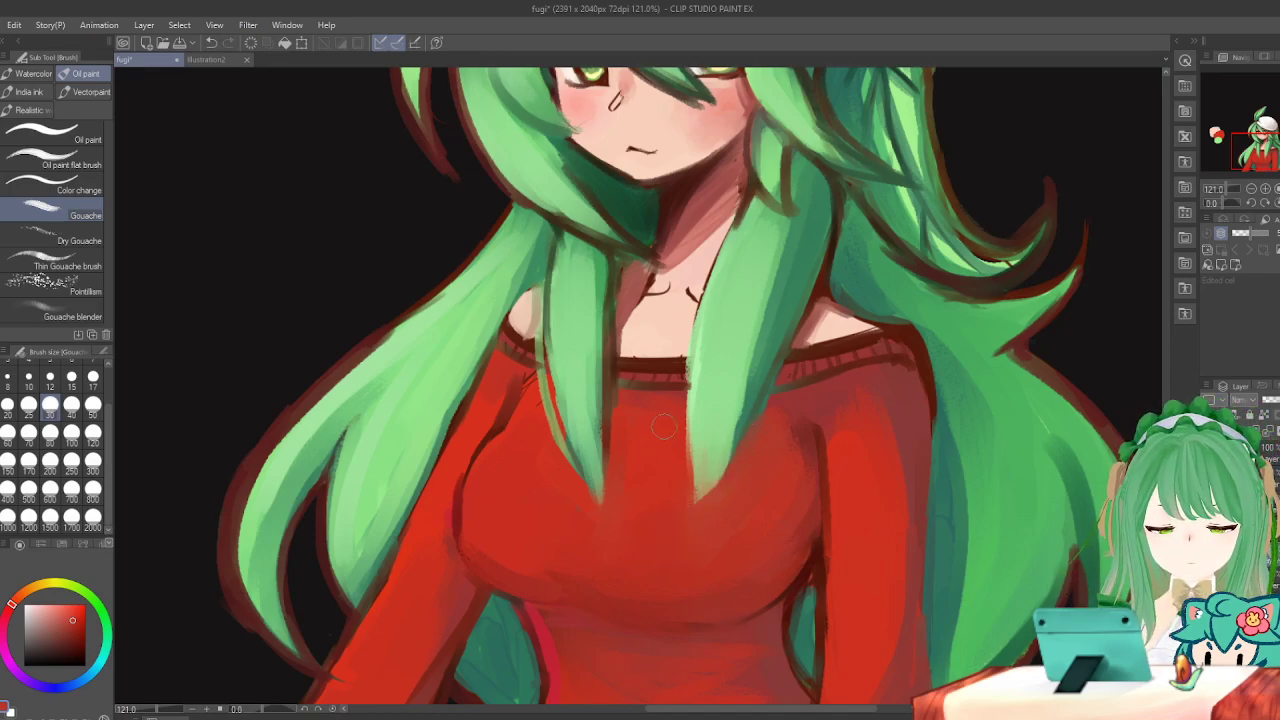
pyautogui.moveTo(691, 397)
pyautogui.mouseDown()
pyautogui.moveTo(690, 478)
pyautogui.moveTo(684, 415)
pyautogui.moveTo(720, 423)
pyautogui.moveTo(711, 492)
pyautogui.mouseUp()
pyautogui.hotkey('ctrl', 'z')
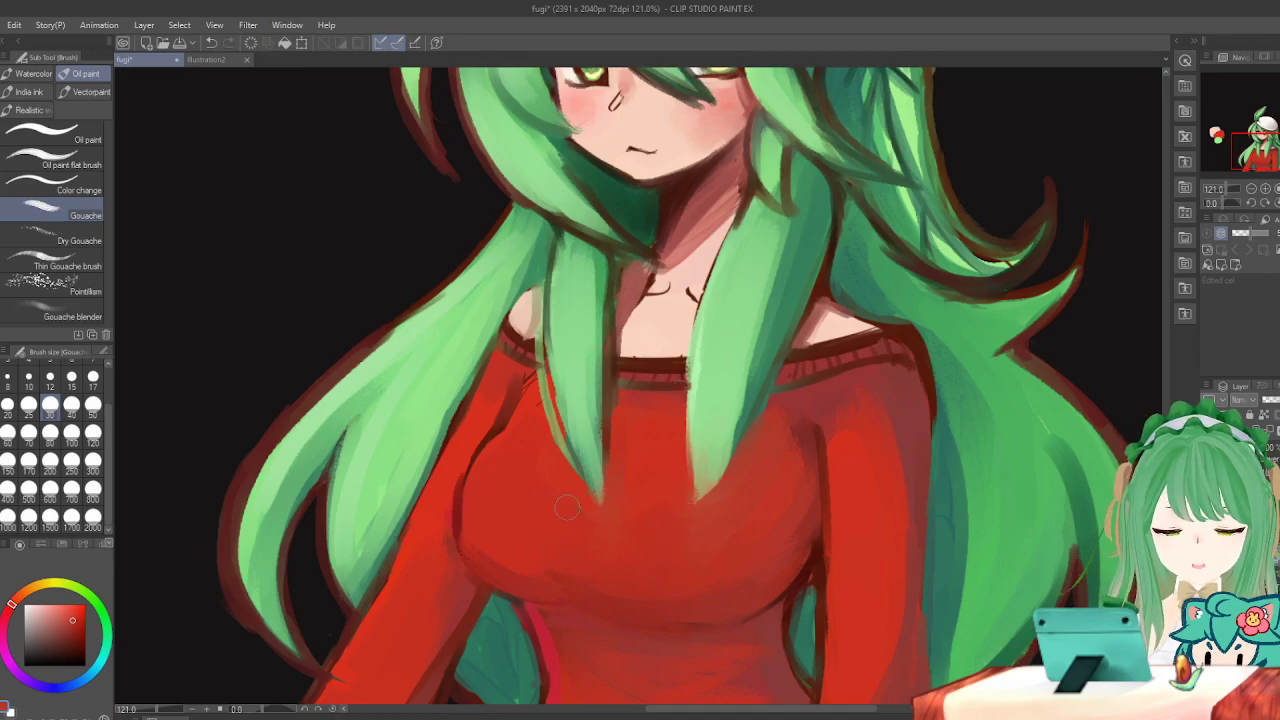
# Sample the sweater red and smooth the chest area below the hair tips with the Gouache brush at size 100.
pyautogui.scroll(-2, 646, 364)
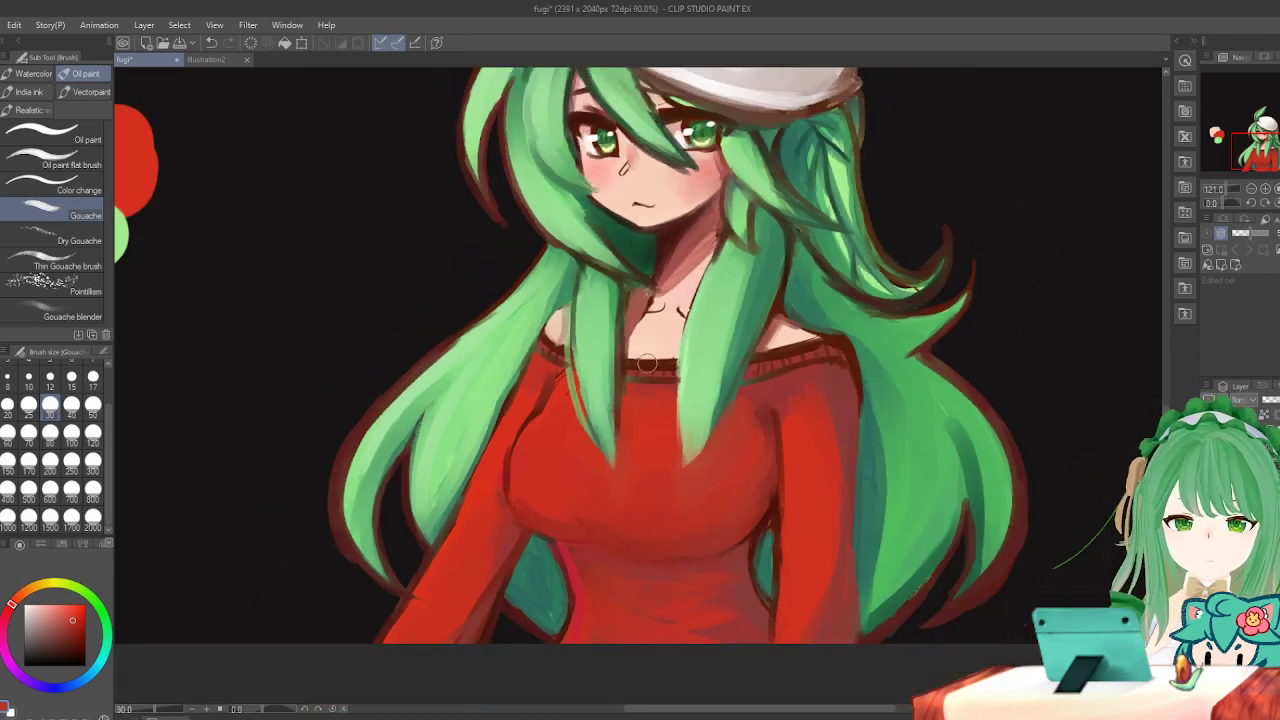
pyautogui.scroll(2, 690, 440)
pyautogui.scroll(-1, 744, 456)
pyautogui.press('i')
pyautogui.scroll(3, 647, 509)
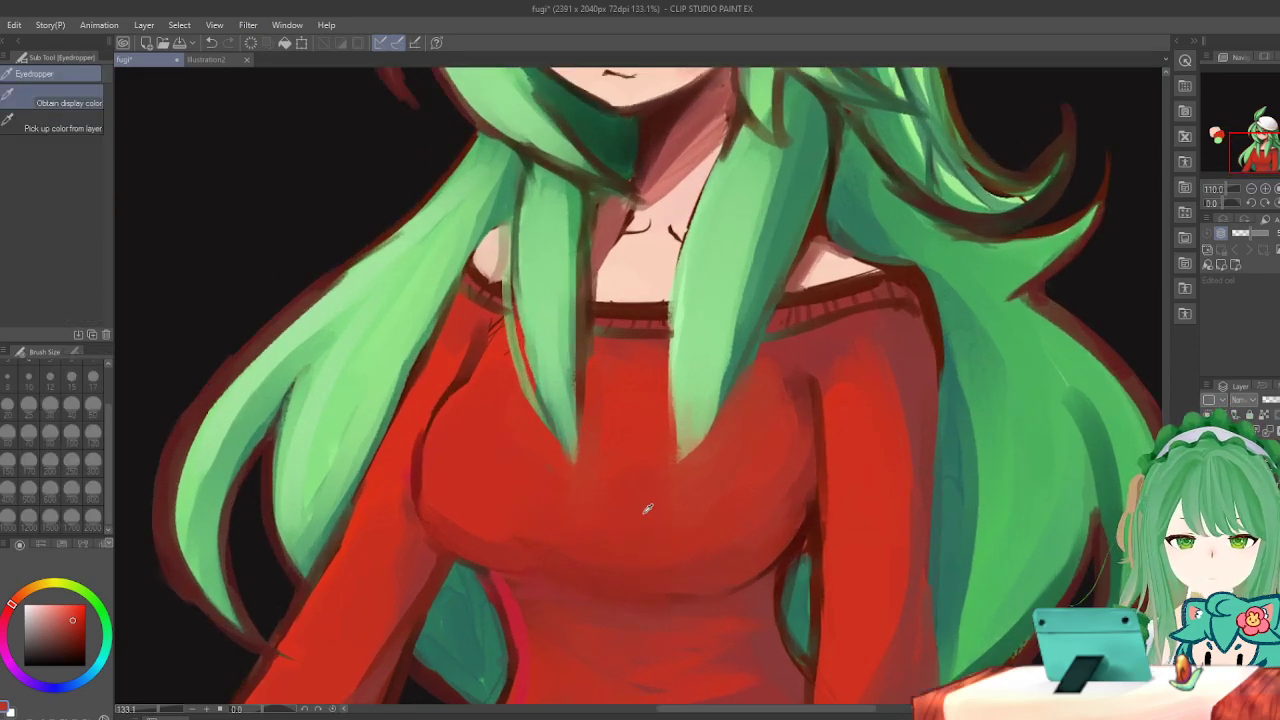
pyautogui.press('b')
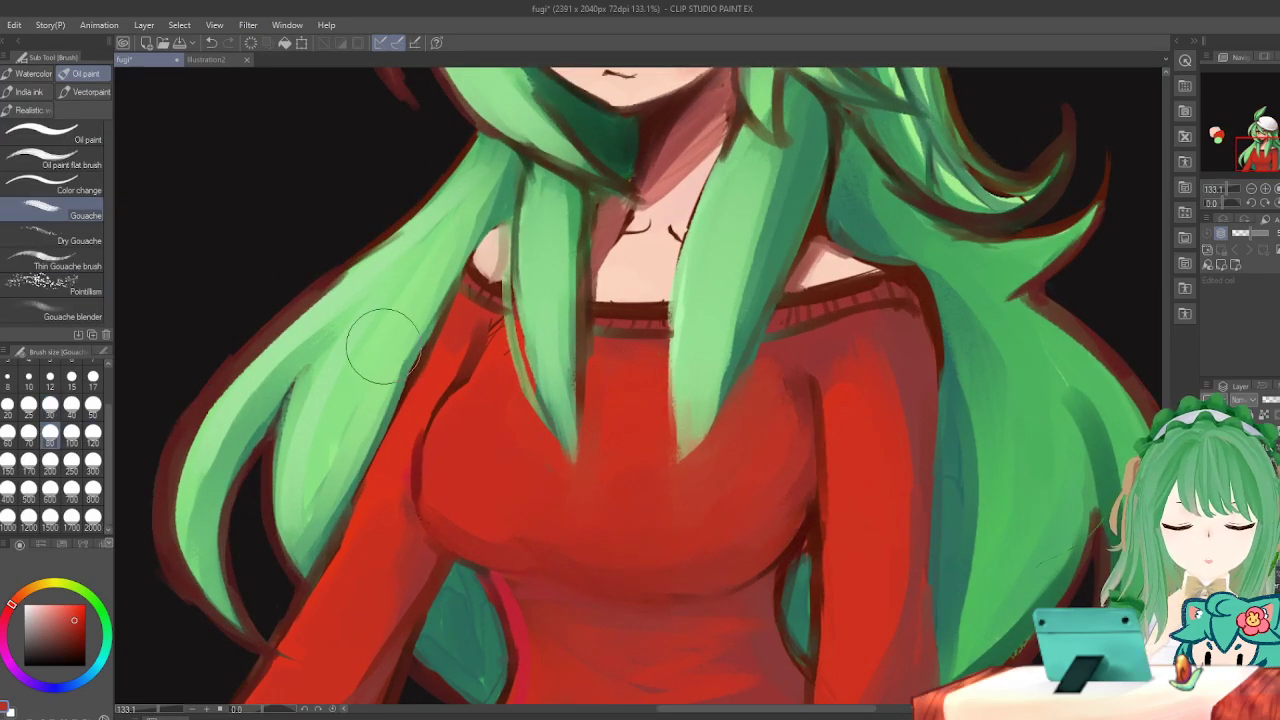
pyautogui.click(71, 432)
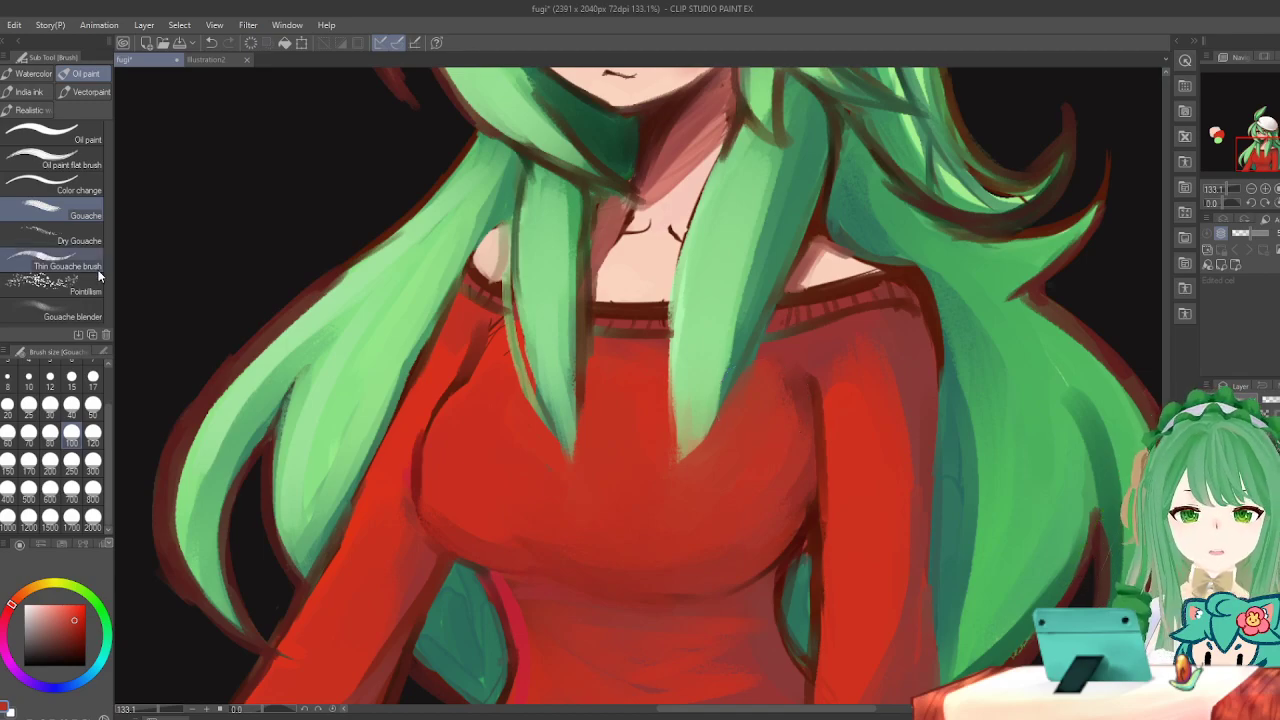
# Sample the mid green at the left front hair lock's edge and repaint its outer edge with a small Gouache brush.
pyautogui.click(50, 376)
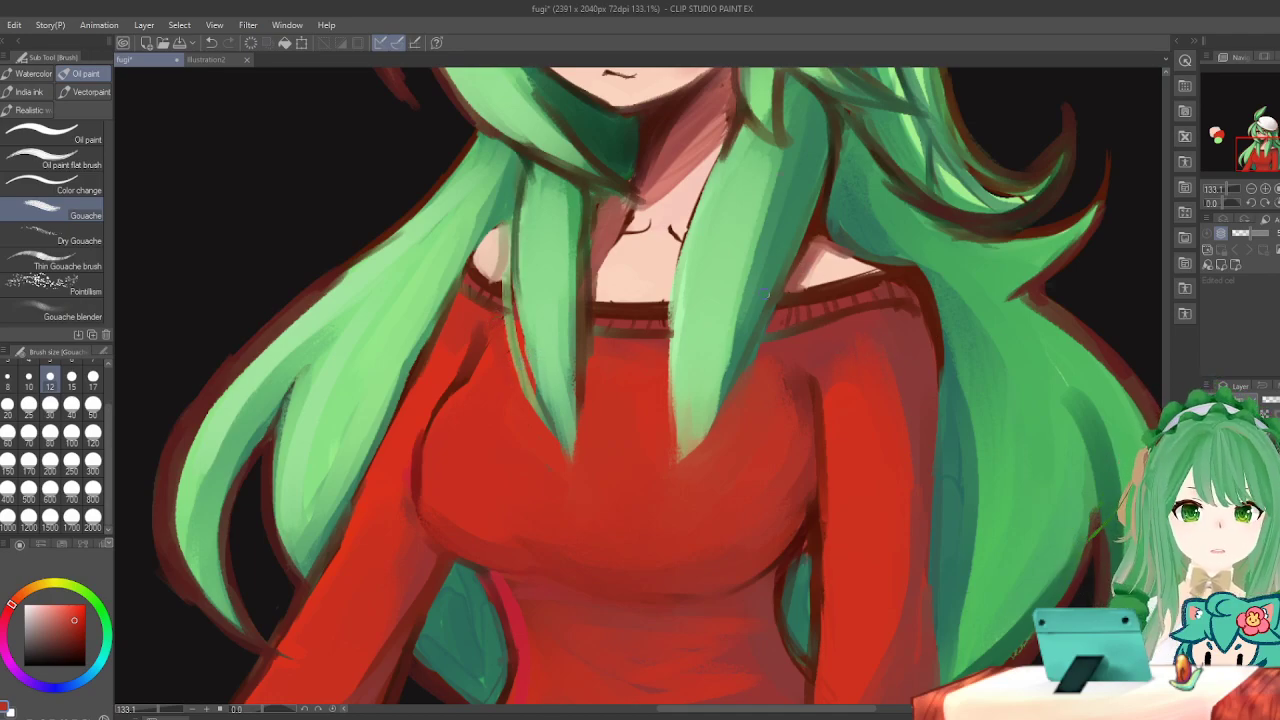
pyautogui.press('i')
pyautogui.click(515, 258)
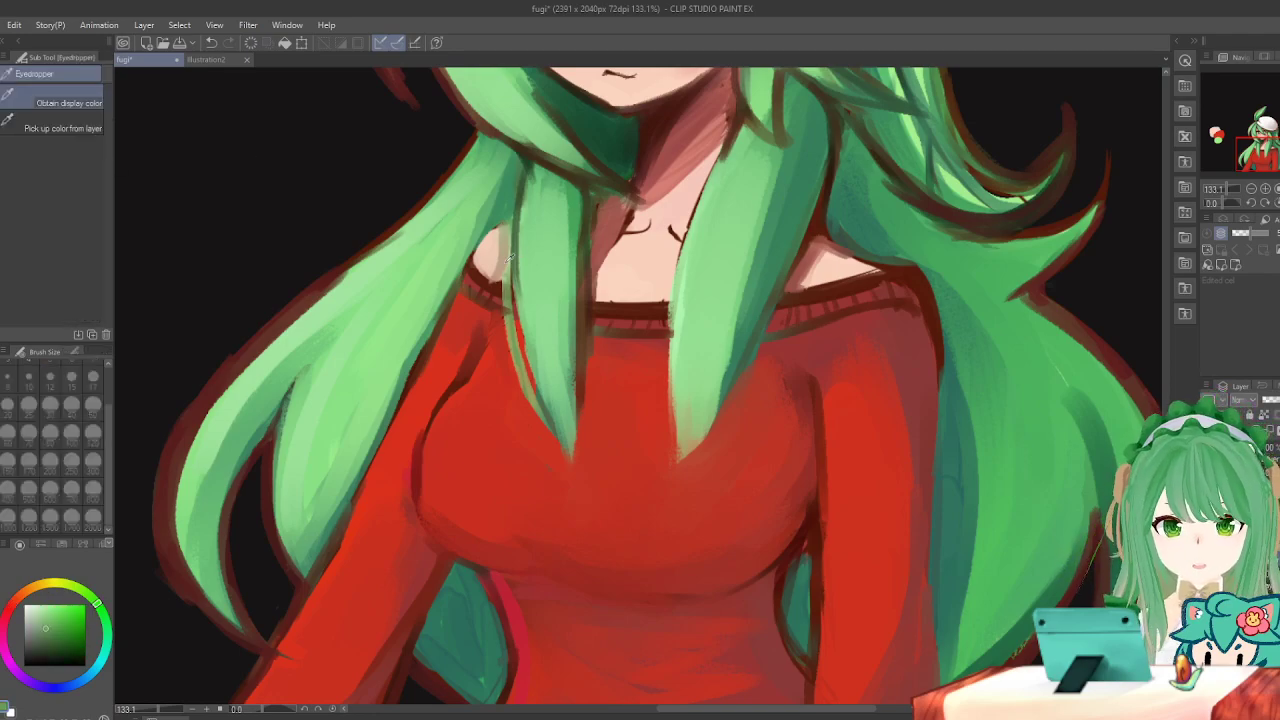
pyautogui.press('b')
pyautogui.moveTo(505, 238); pyautogui.dragTo(514, 320)
pyautogui.hotkey('ctrl', 'z')
pyautogui.moveTo(505, 236); pyautogui.dragTo(516, 380)
pyautogui.hotkey('ctrl', 'z')
pyautogui.hotkey('ctrl', 'y')
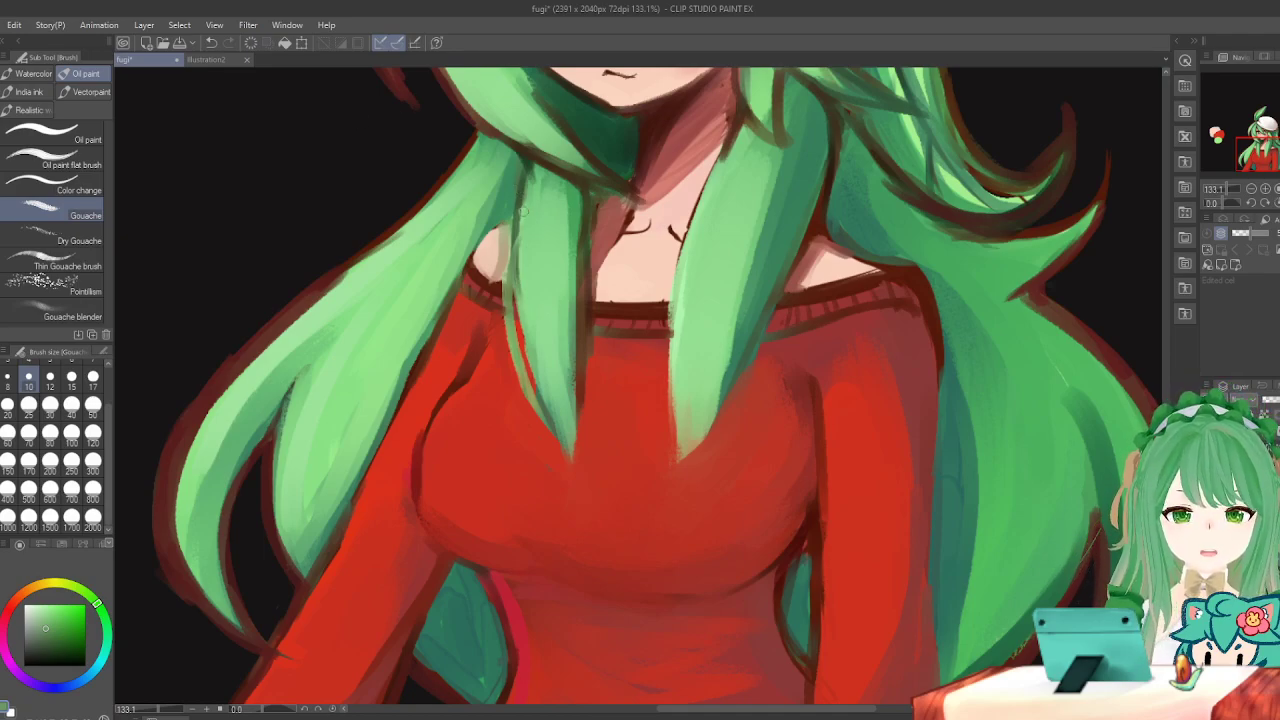
# Refine the left front hair lock's outer edge beside the shoulder and neckline with Gouache at size 10, undoing misplaced strokes.
pyautogui.moveTo(522, 205); pyautogui.dragTo(510, 272)
pyautogui.hotkey('ctrl', 'z')
pyautogui.moveTo(525, 188)
pyautogui.mouseDown()
pyautogui.moveTo(539, 301)
pyautogui.moveTo(530, 198)
pyautogui.moveTo(520, 304)
pyautogui.mouseUp()
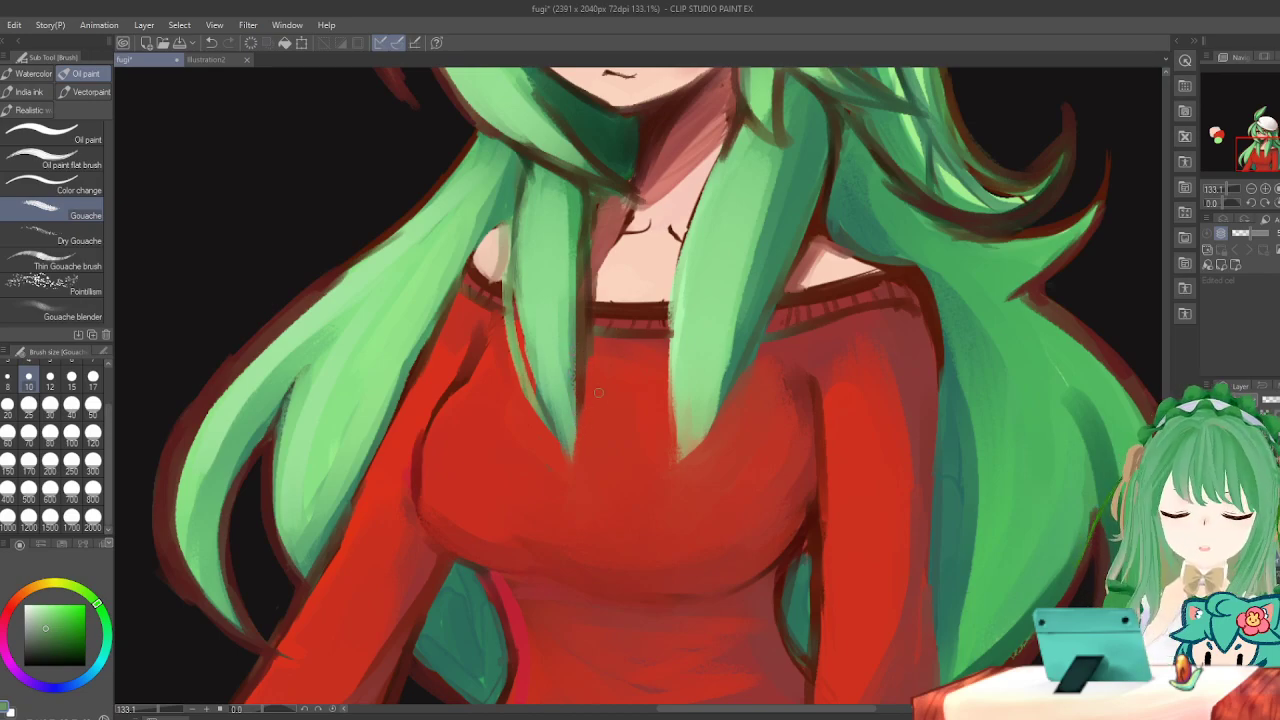
pyautogui.hotkey('ctrl', 'z')
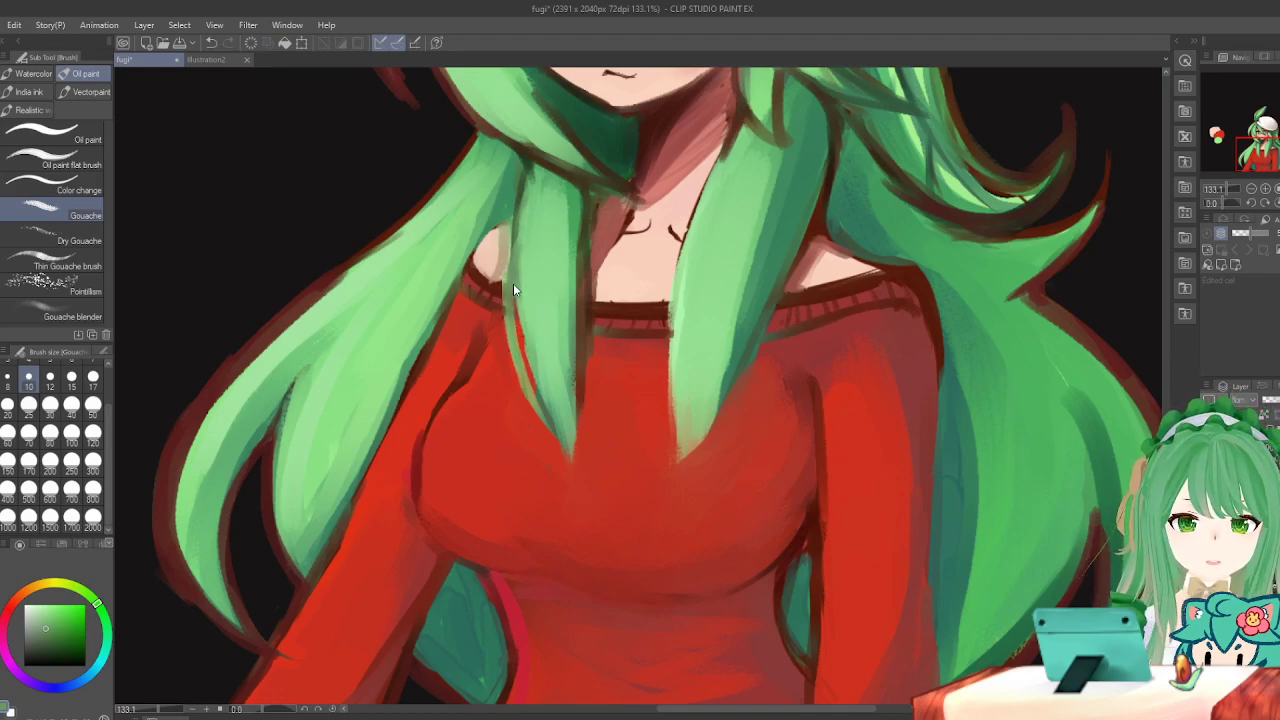
pyautogui.click(632, 274)
pyautogui.hotkey('ctrl', 'z')
pyautogui.moveTo(505, 308); pyautogui.dragTo(508, 328)
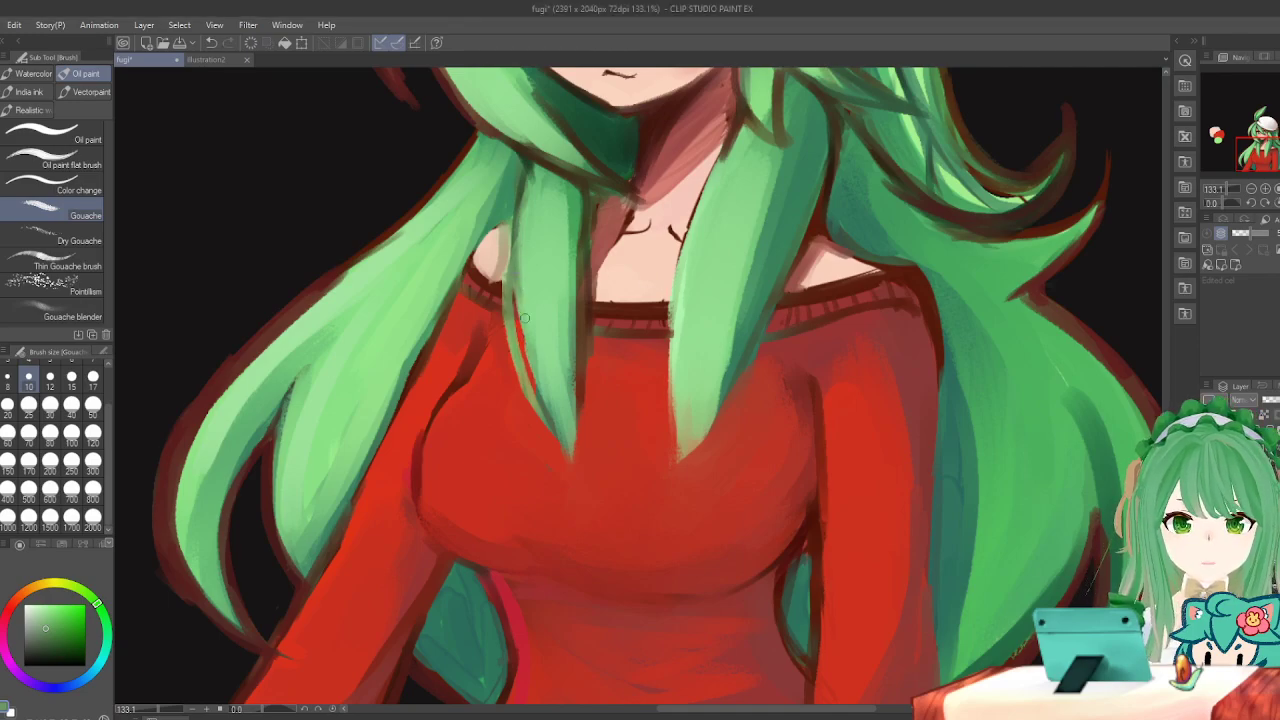
# Shade the lower right edge of the right front hair lock's tip in mid green at size 10, undoing misplaced strokes.
pyautogui.moveTo(722, 370); pyautogui.dragTo(681, 449)
pyautogui.hotkey('ctrl', 'z')
pyautogui.hotkey('ctrl', 'z')
pyautogui.moveTo(729, 364); pyautogui.dragTo(678, 454)
pyautogui.hotkey('ctrl', 'z')
pyautogui.hotkey('ctrl', 'z')
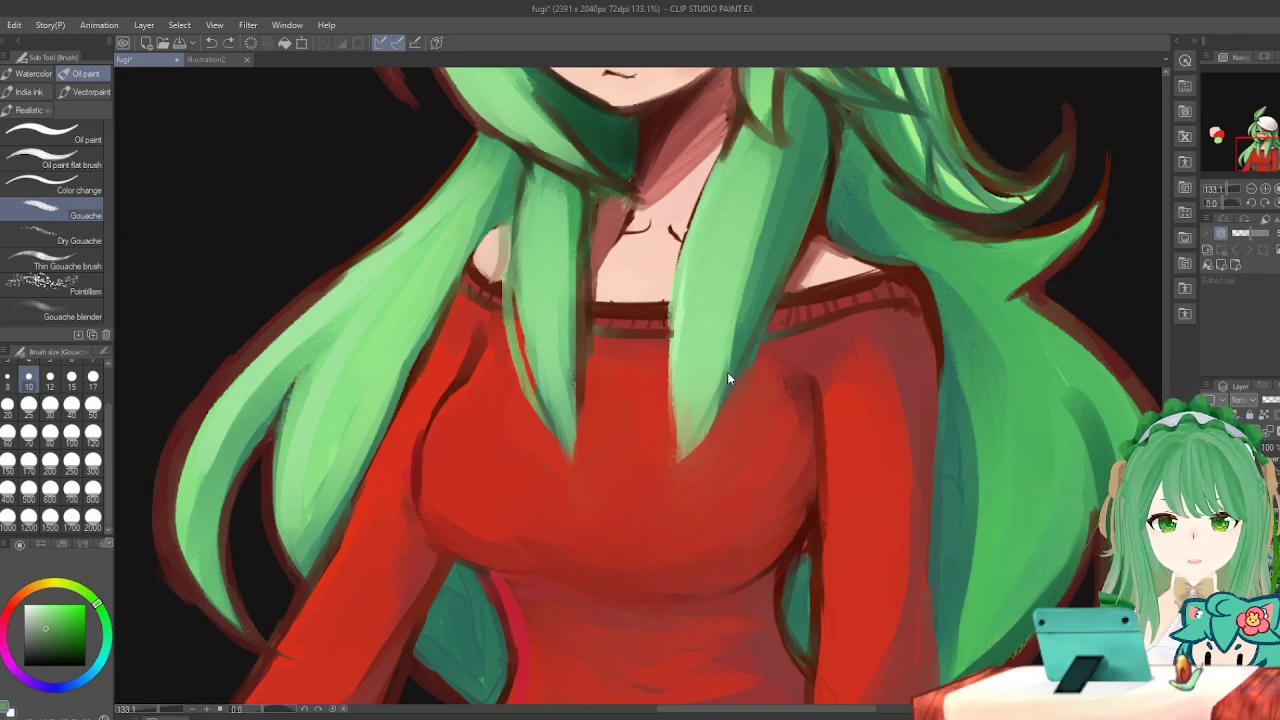
pyautogui.moveTo(728, 392); pyautogui.dragTo(708, 418)
pyautogui.moveTo(727, 364); pyautogui.dragTo(686, 444)
pyautogui.hotkey('ctrl', 'z')
pyautogui.moveTo(722, 390); pyautogui.dragTo(688, 456)
pyautogui.moveTo(721, 412); pyautogui.dragTo(702, 432)
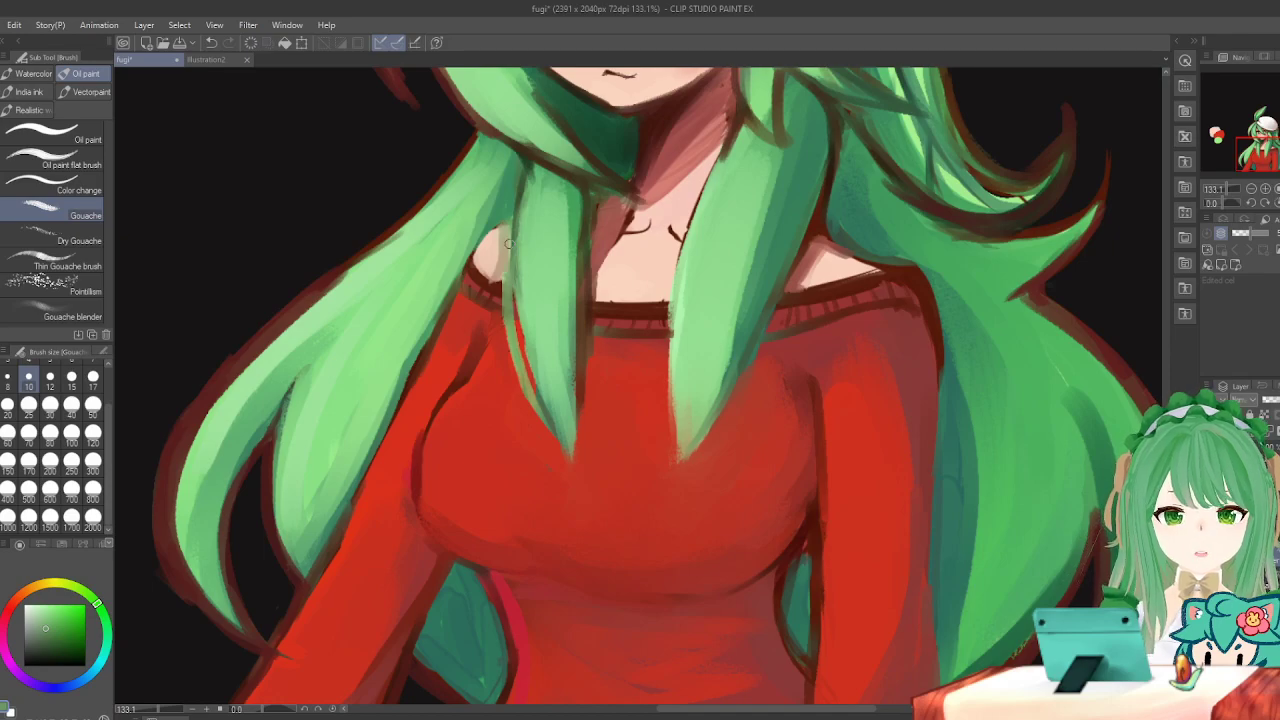
pyautogui.hotkey('ctrl', 'z')
# Try light green Gouache strokes down the right front hair lock, reducing the brush size to 25.
pyautogui.press('p')
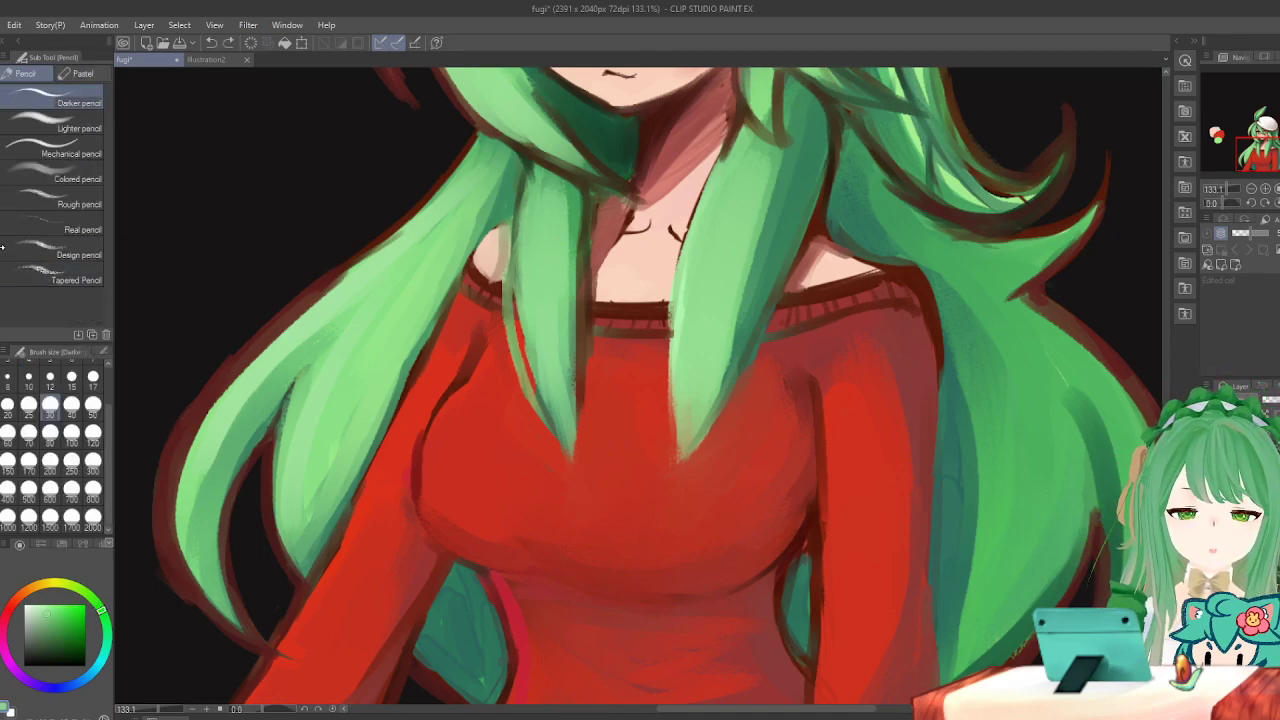
pyautogui.press('b')
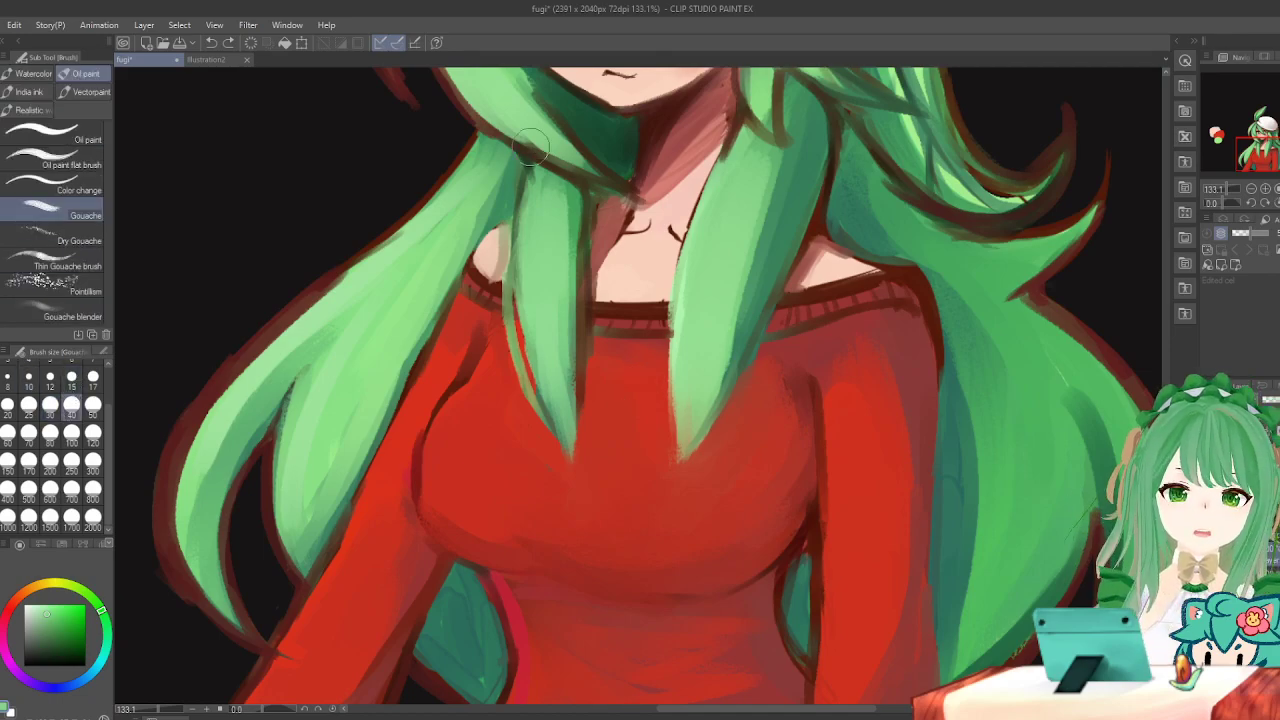
pyautogui.moveTo(750, 218)
pyautogui.mouseDown()
pyautogui.moveTo(704, 420)
pyautogui.moveTo(738, 362)
pyautogui.mouseUp()
pyautogui.click(28, 407)
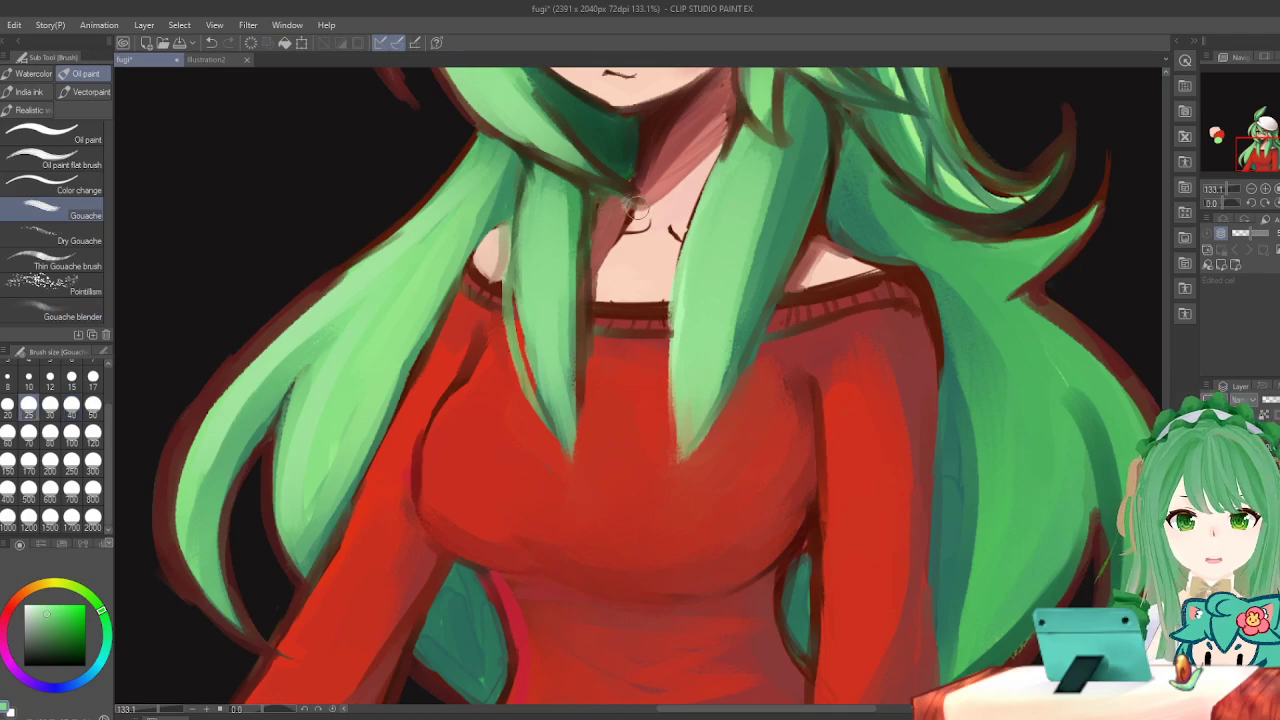
pyautogui.moveTo(747, 279); pyautogui.dragTo(714, 404)
pyautogui.hotkey('ctrl', 'z')
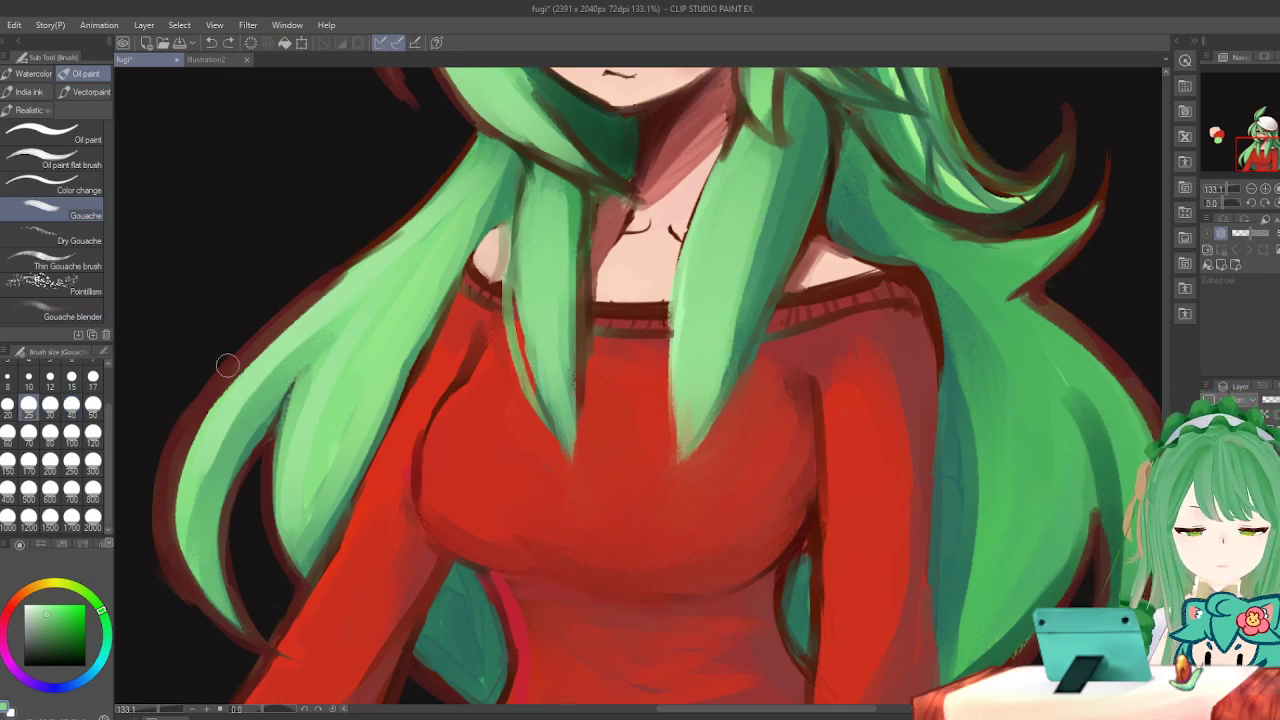
# Try a light green Gouache stroke at size 30 along the left back hair's outer edge, undo it and resample the hair green.
pyautogui.click(50, 404)
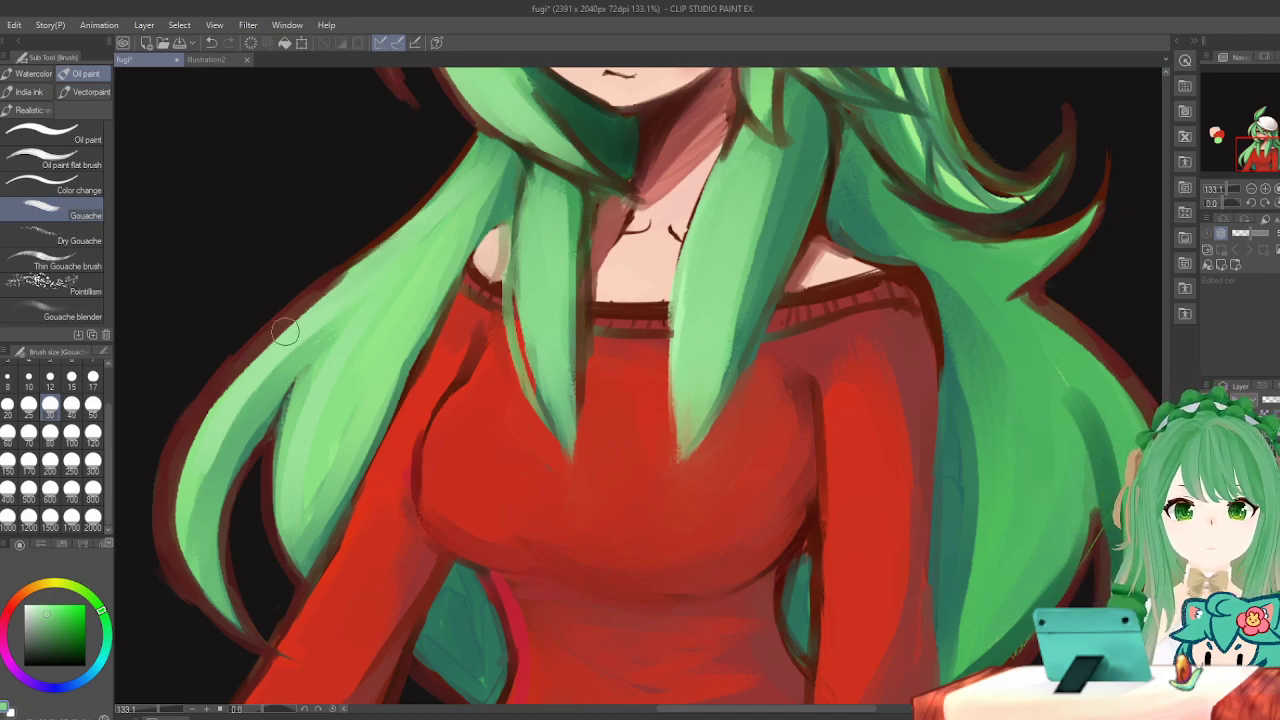
pyautogui.moveTo(423, 222); pyautogui.dragTo(285, 319)
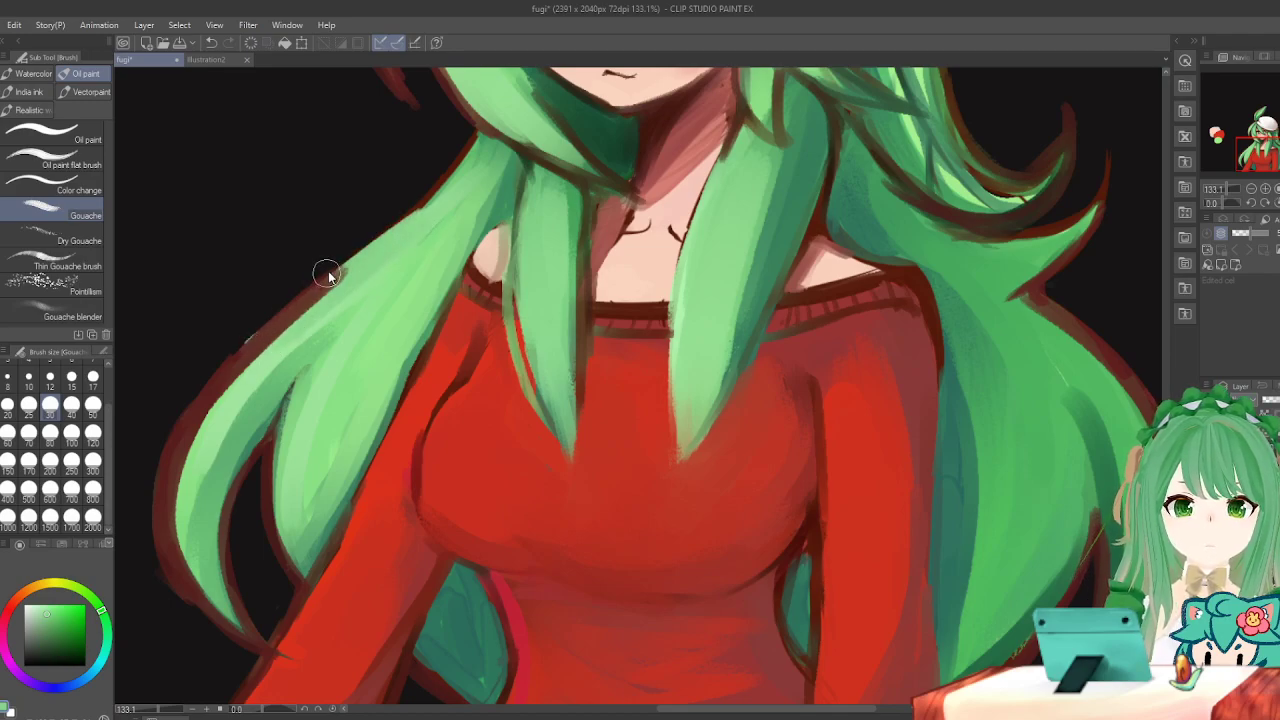
pyautogui.hotkey('ctrl', 'z')
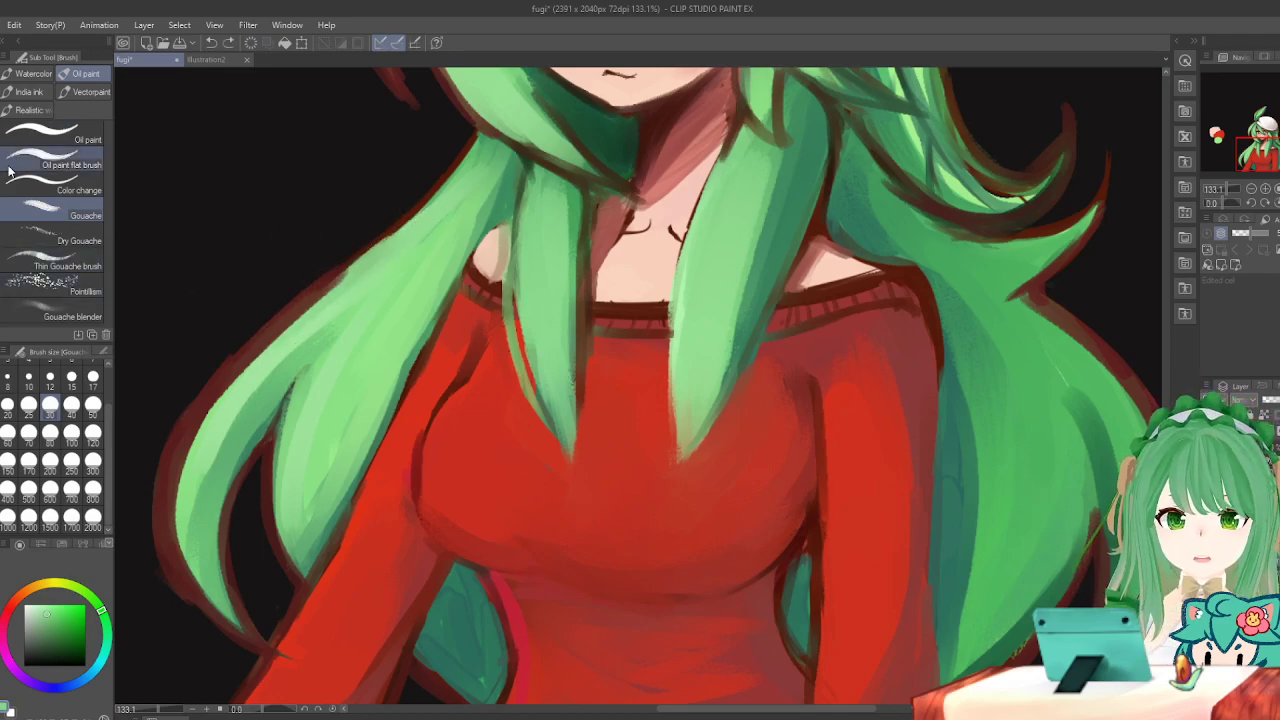
pyautogui.press('i')
pyautogui.click(330, 300)
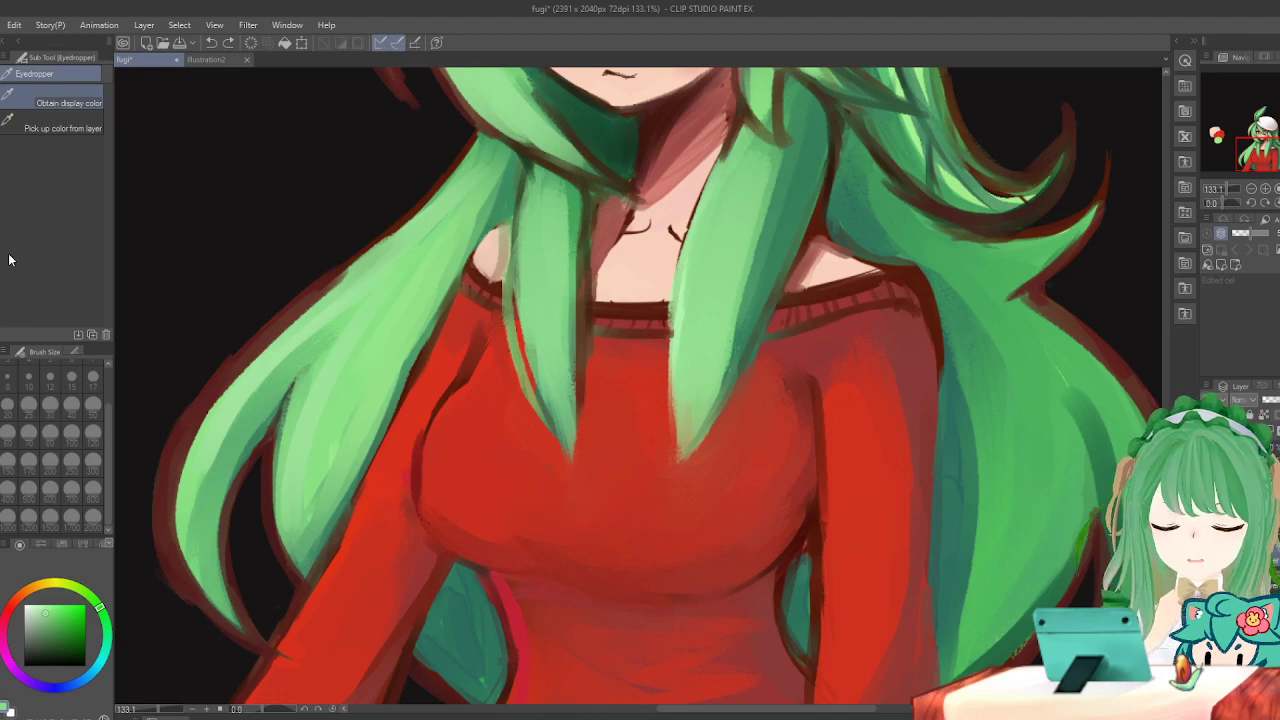
pyautogui.press('b')
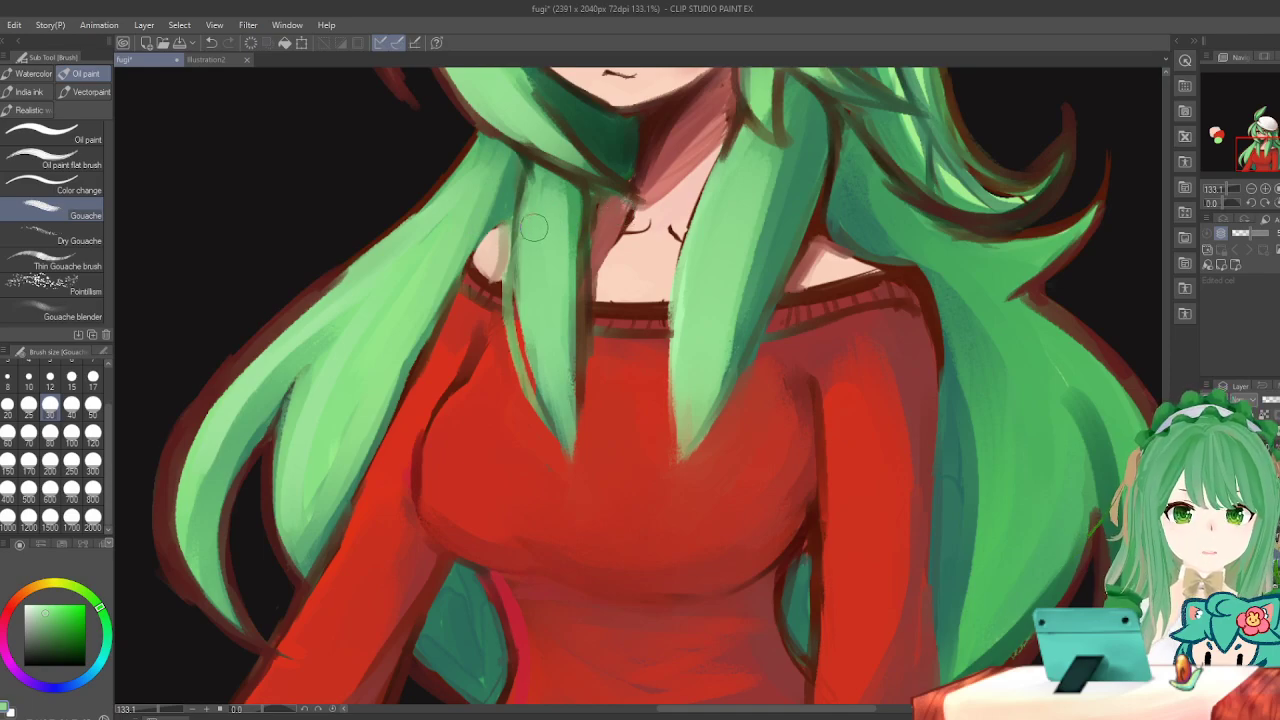
# Examine the face, beret, hair and sweater at several zoom levels and in the mirrored view.
pyautogui.scroll(-5, 491, 403)
pyautogui.scroll(4, 424, 160)
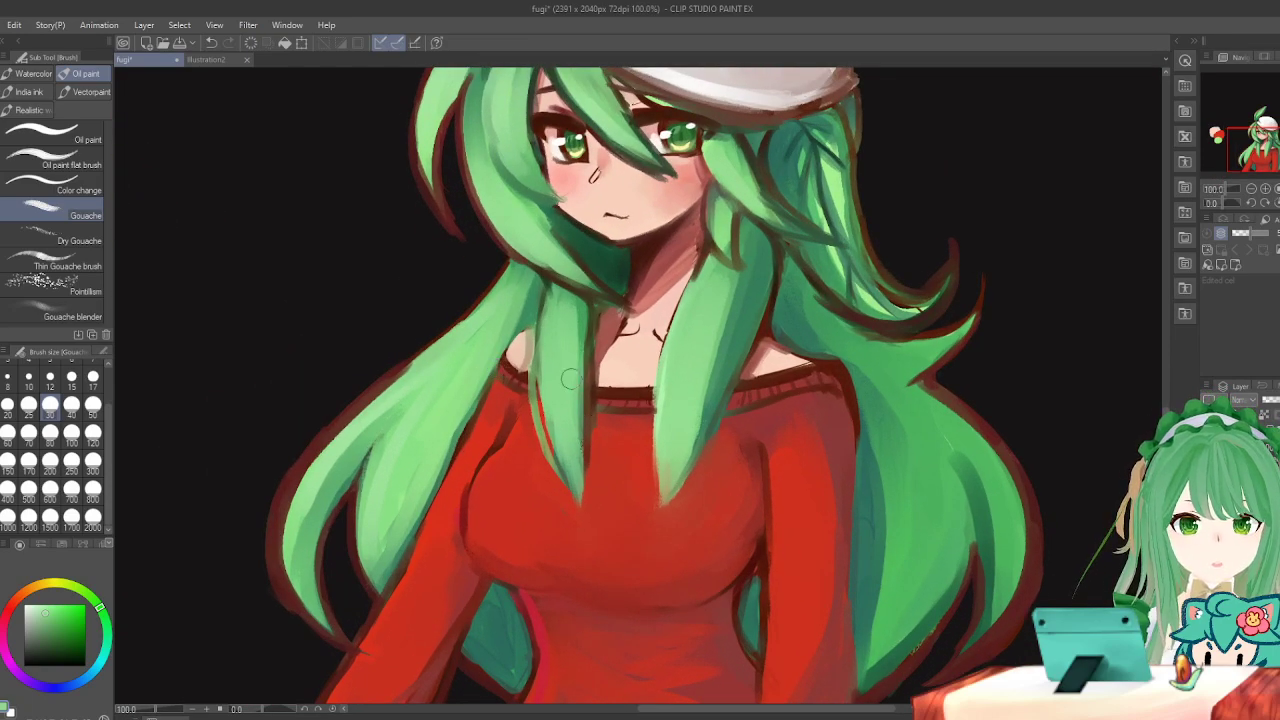
pyautogui.scroll(1, 492, 174)
pyautogui.scroll(-4, 484, 170)
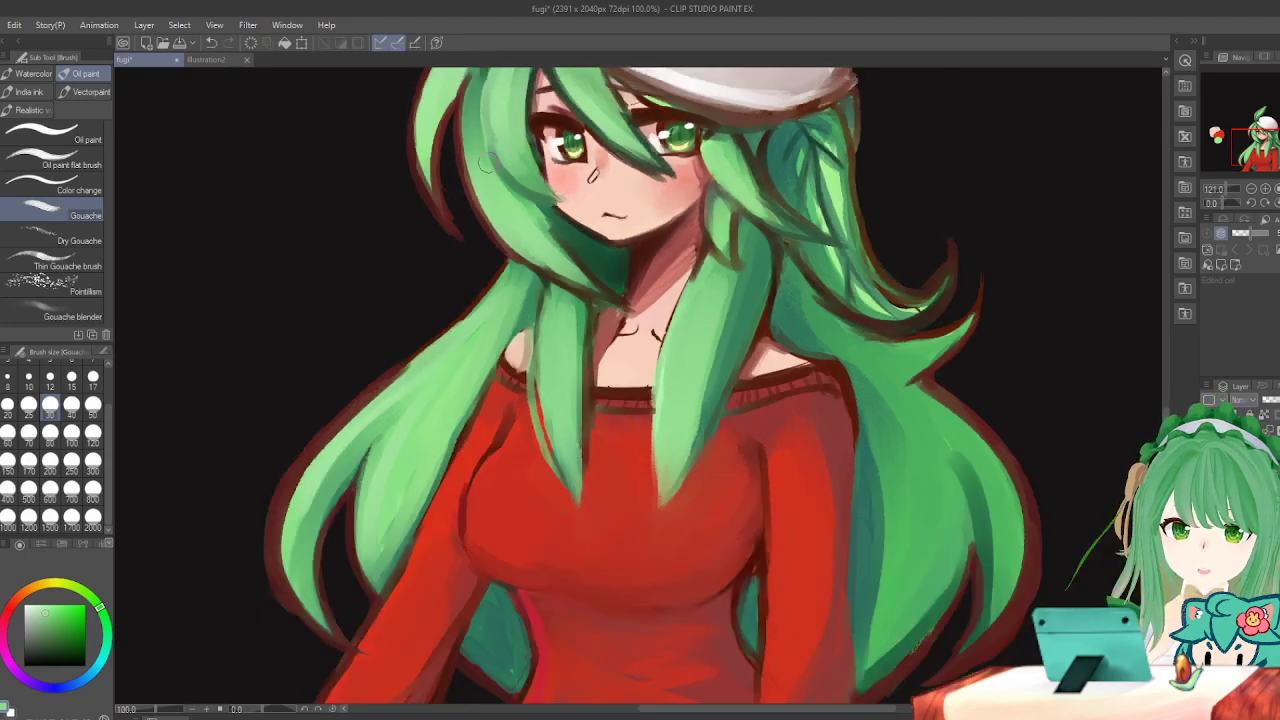
pyautogui.scroll(2, 605, 355)
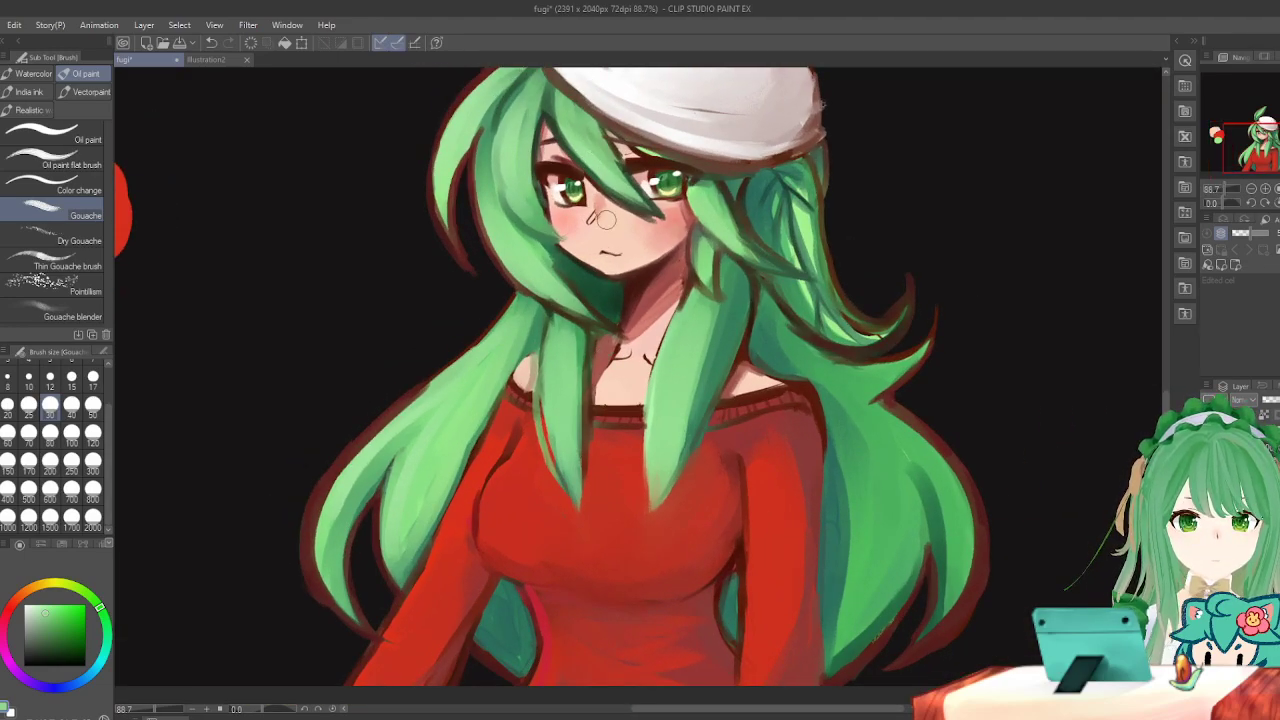
pyautogui.scroll(-2, 617, 172)
pyautogui.scroll(3, 560, 280)
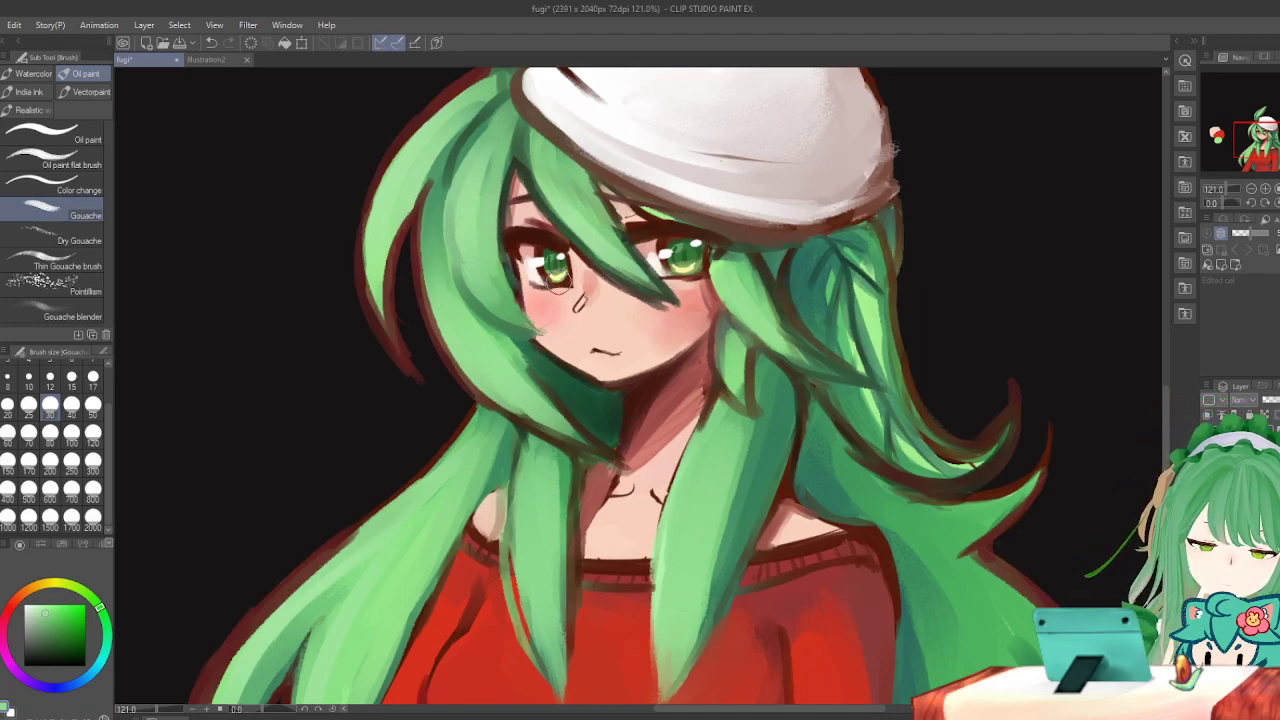
pyautogui.scroll(-3, 558, 280)
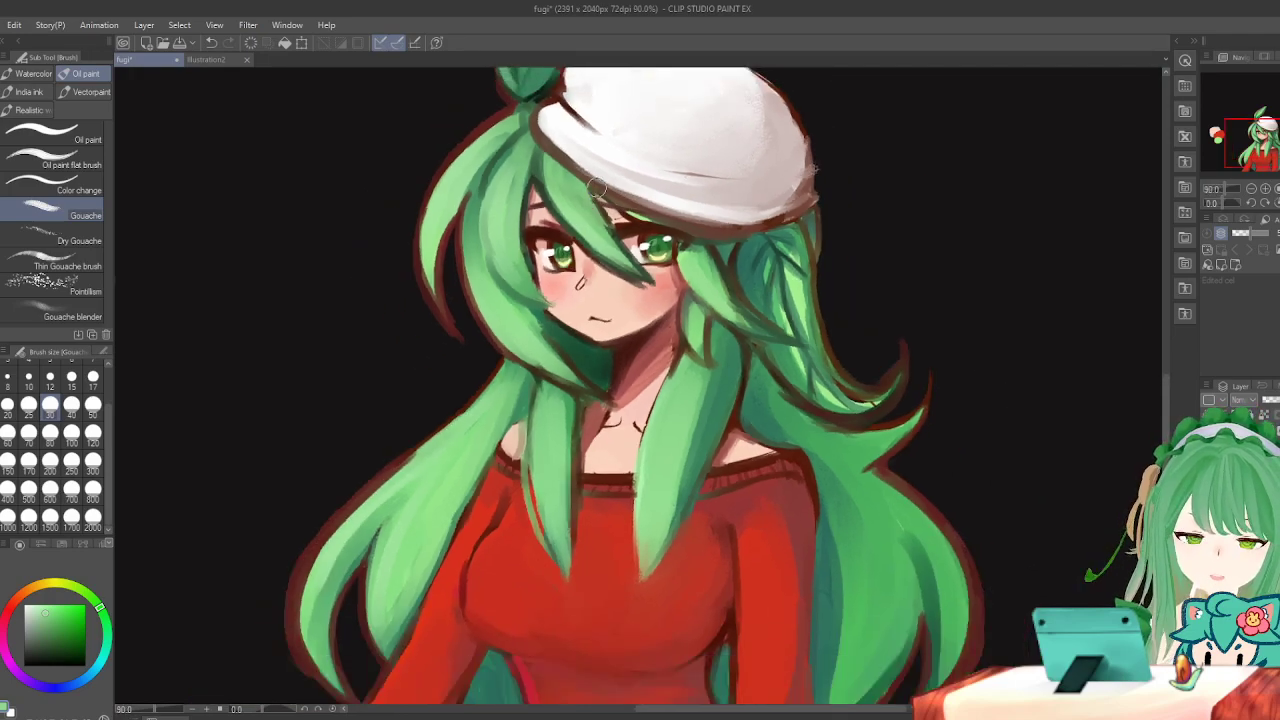
pyautogui.scroll(2, 633, 303)
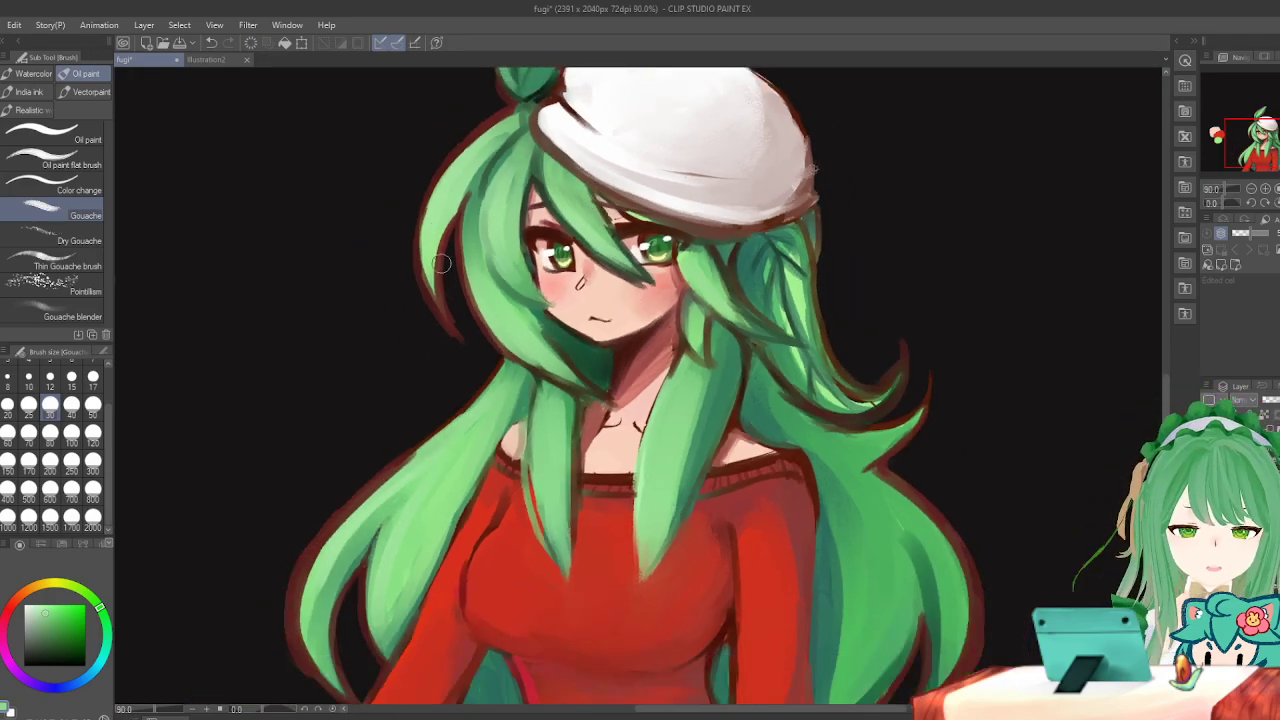
pyautogui.scroll(2, 560, 150)
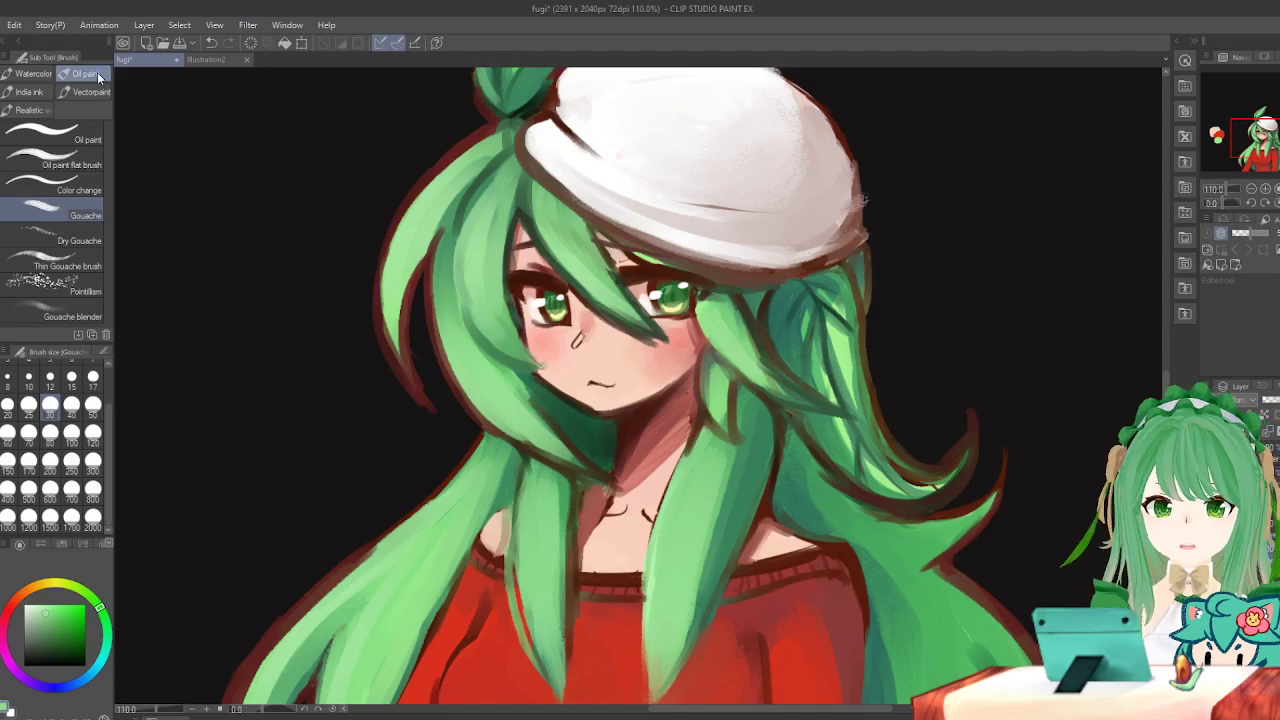
pyautogui.click(71, 406)
pyautogui.press('h')
pyautogui.press('h')
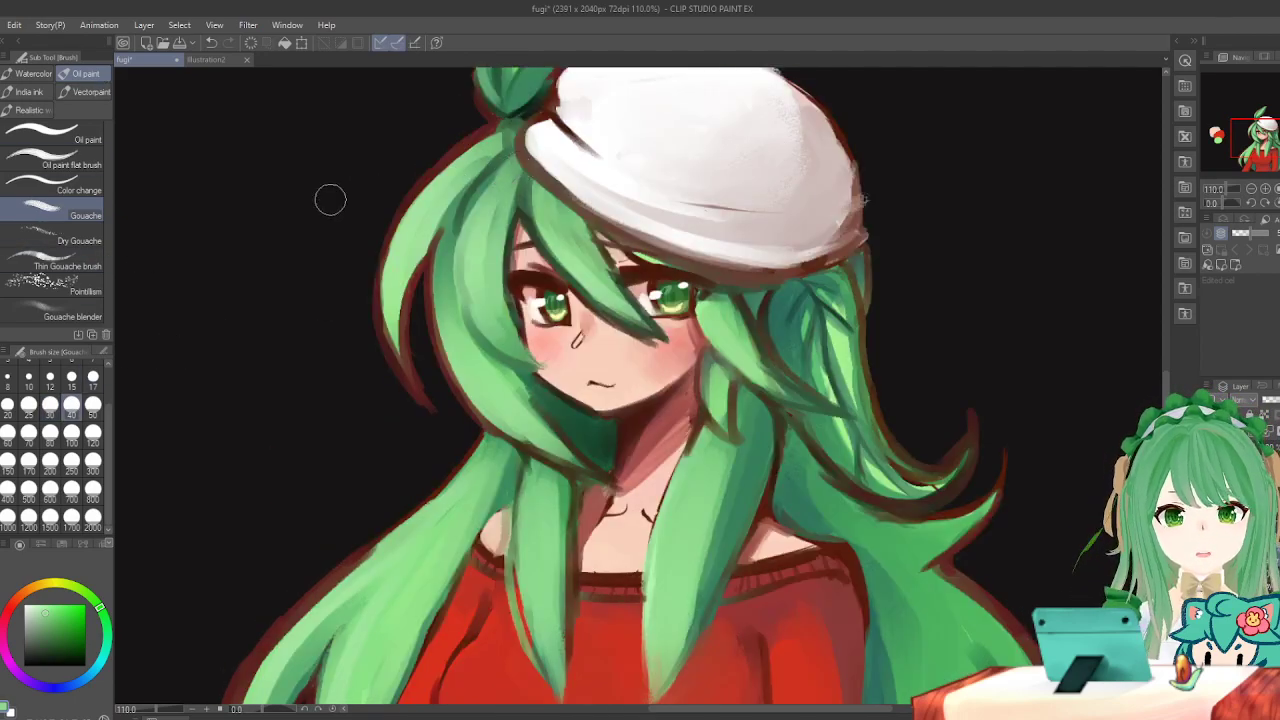
pyautogui.click(50, 404)
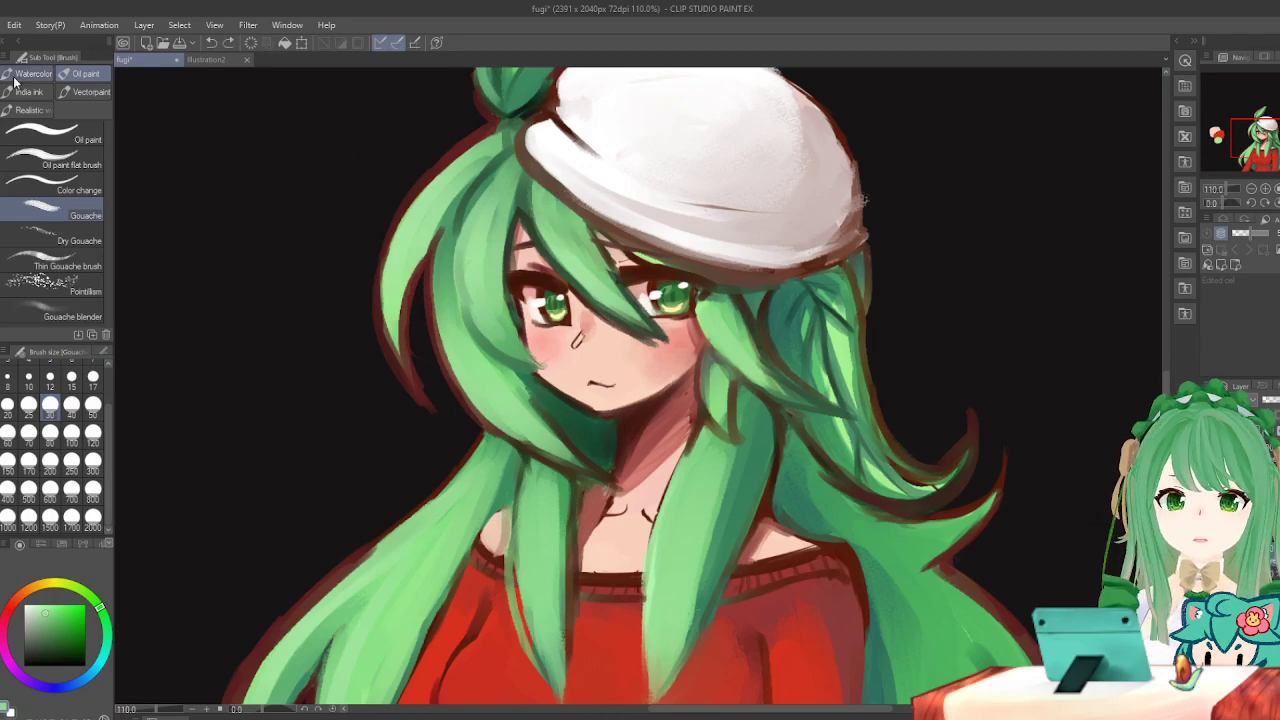
# Sample a dark green and try Gouache strokes at size 12 where the bangs meet the beret's brim, undoing them.
pyautogui.press('i')
pyautogui.click(196, 201)
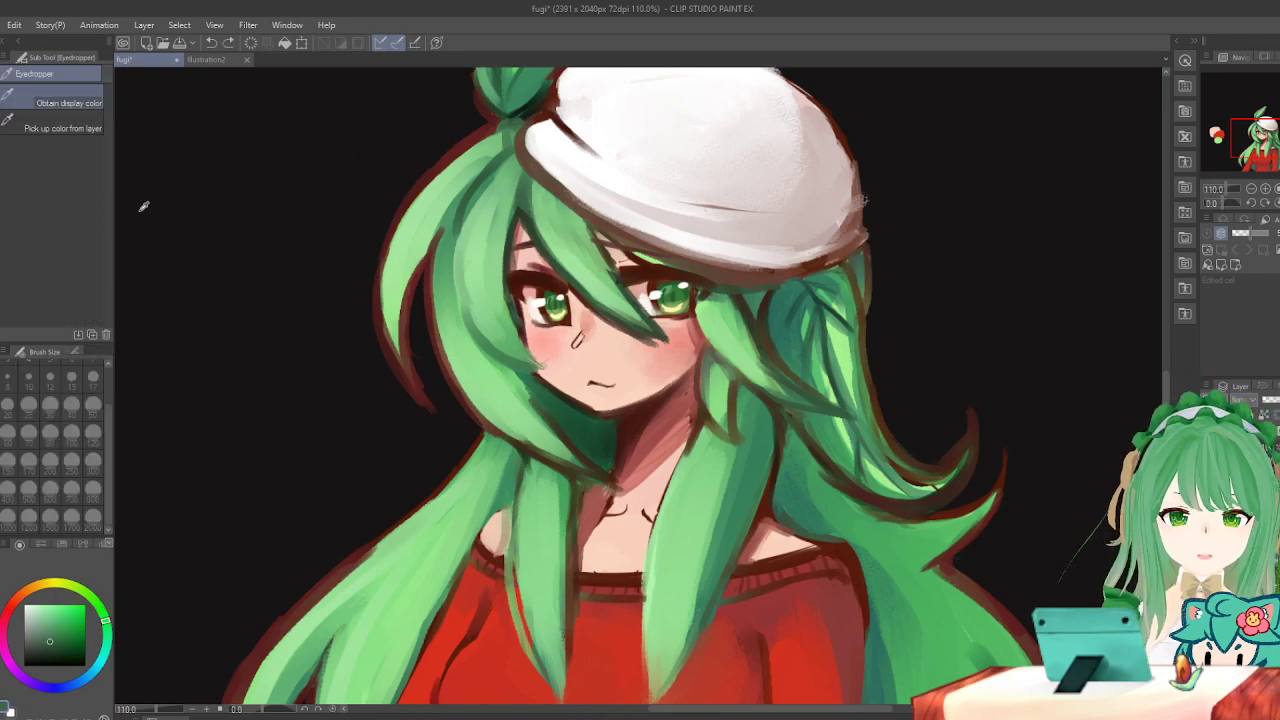
pyautogui.press('b')
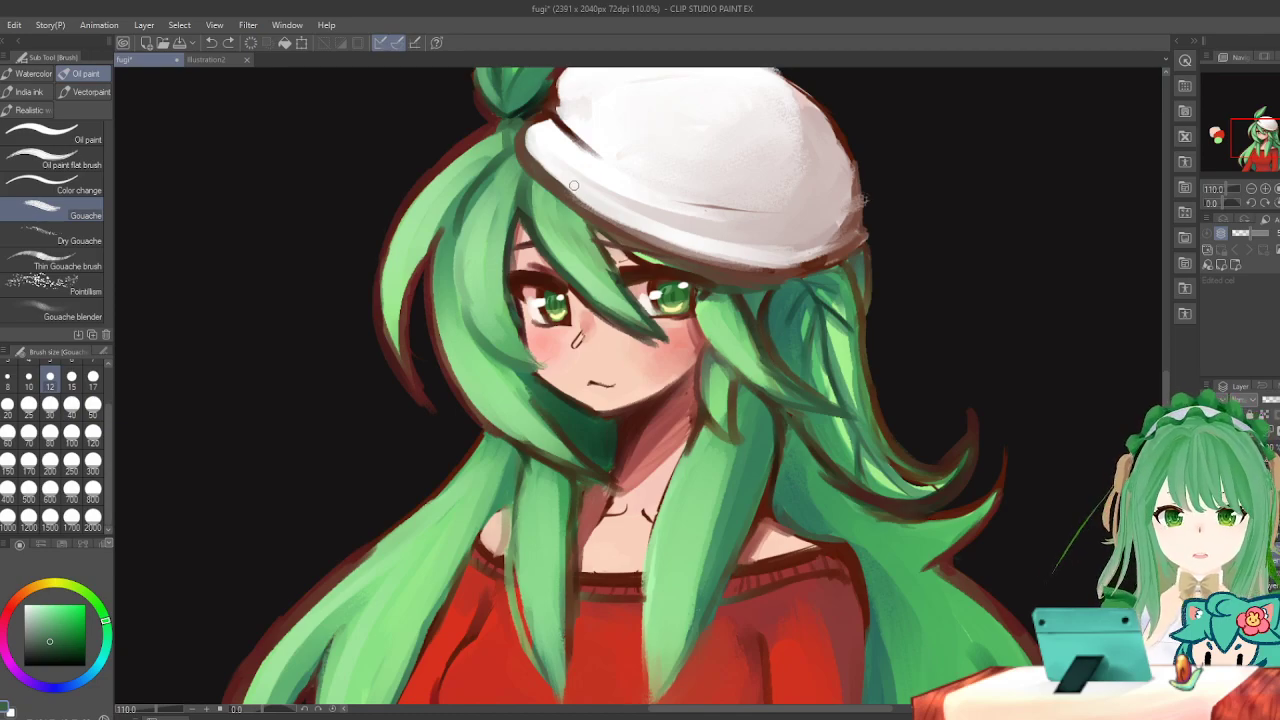
pyautogui.moveTo(535, 173); pyautogui.dragTo(577, 225)
pyautogui.hotkey('ctrl', 'z')
pyautogui.moveTo(530, 180); pyautogui.dragTo(576, 225)
pyautogui.hotkey('ctrl', 'z')
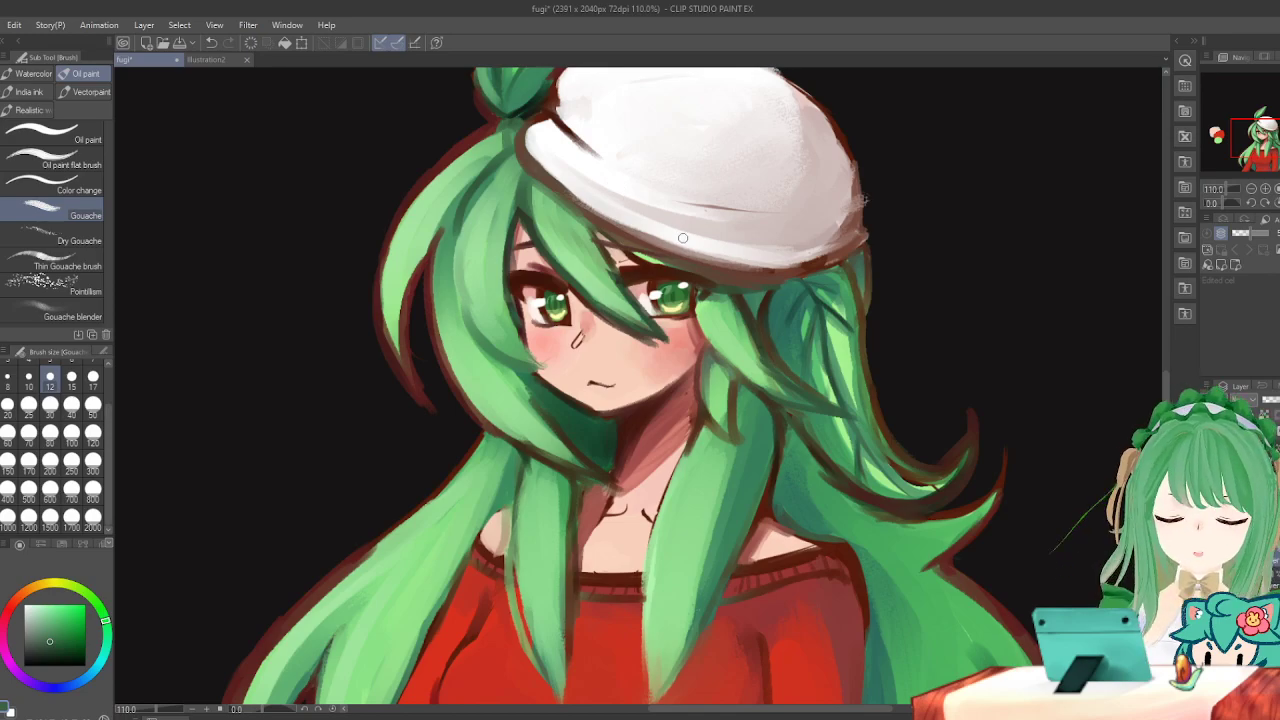
pyautogui.hotkey('ctrl', 'z')
# Check the canvas in mirrored view and touch up the edge of the bang crossing the face in dark green.
pyautogui.press('j')
pyautogui.press('h')
pyautogui.press('h')
pyautogui.press('b')
pyautogui.press('h')
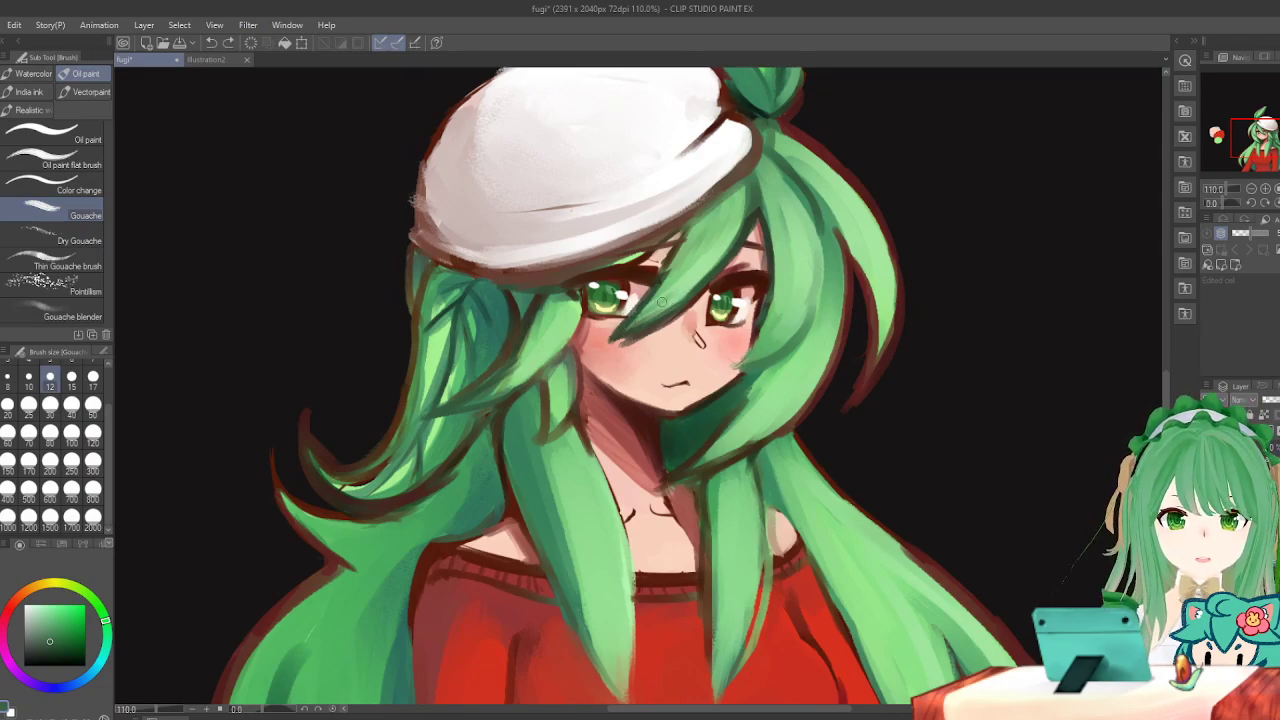
pyautogui.hotkey('ctrl', 'z')
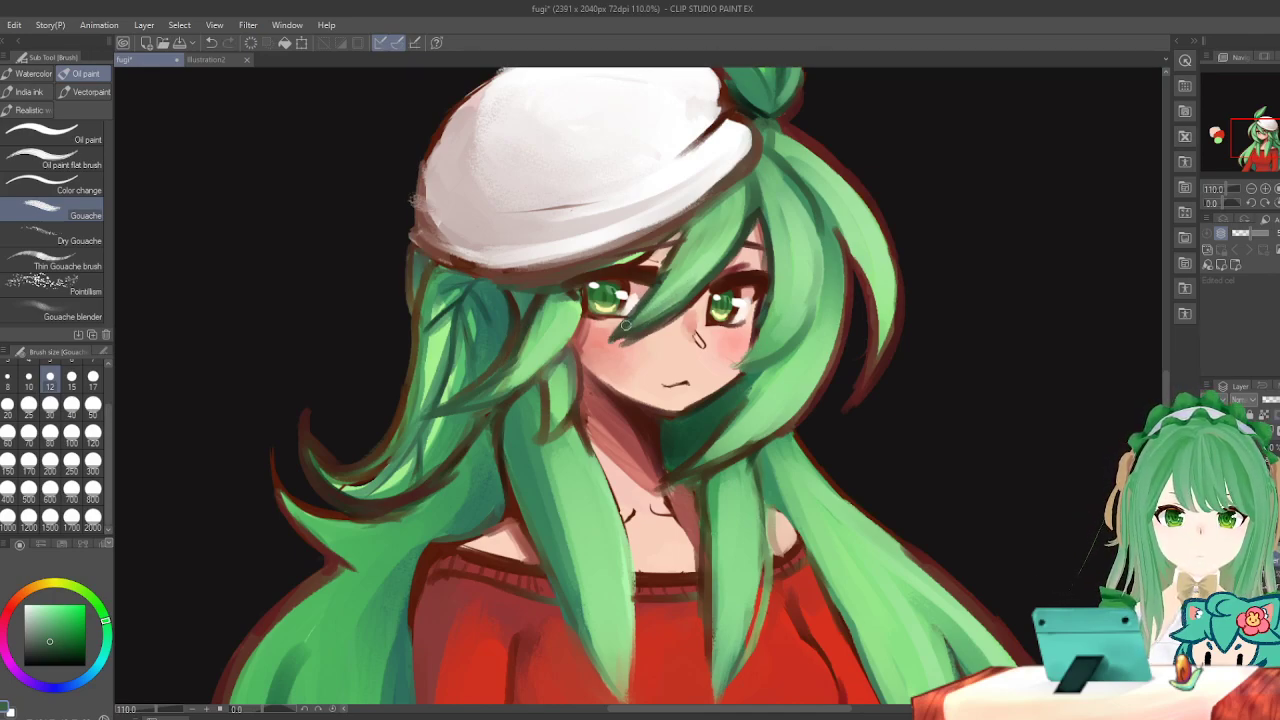
pyautogui.moveTo(678, 291)
pyautogui.mouseDown()
pyautogui.moveTo(640, 322)
pyautogui.moveTo(672, 308)
pyautogui.mouseUp()
pyautogui.press('h')
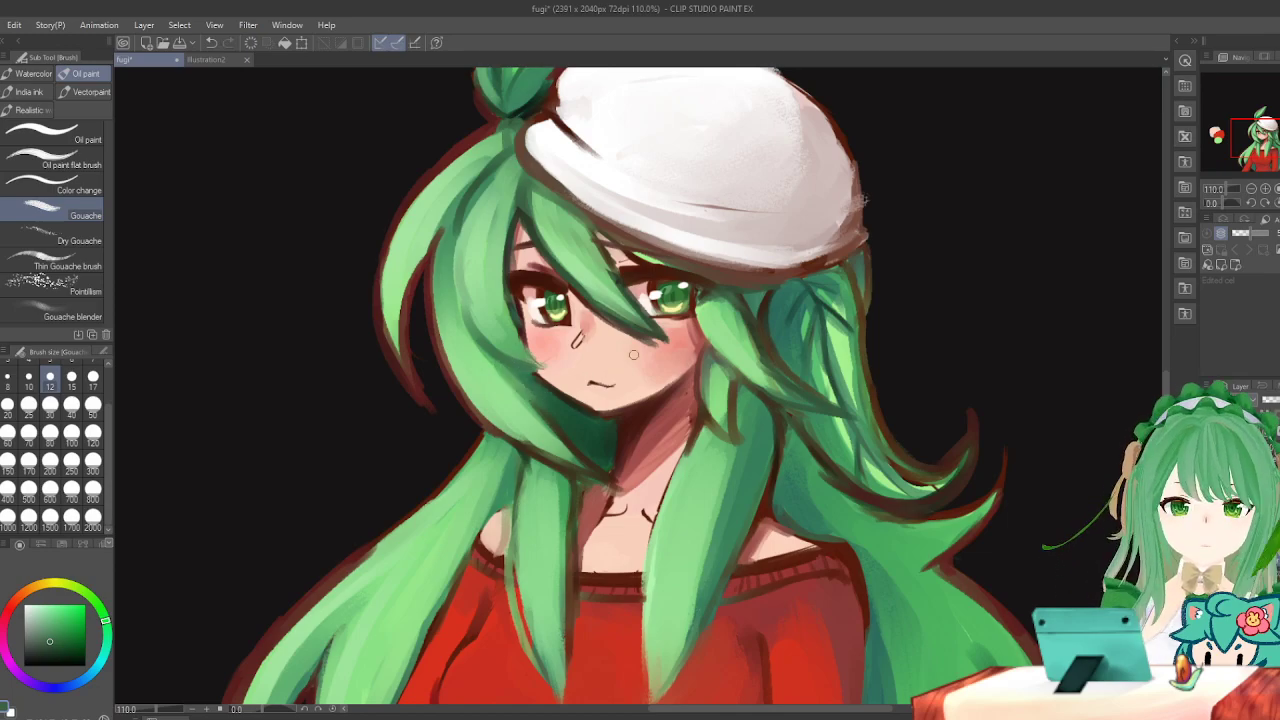
# Try dark green strokes around the tip of the short hair lock beside the neck, undoing them.
pyautogui.scroll(-5, 610, 291)
pyautogui.scroll(3, 598, 324)
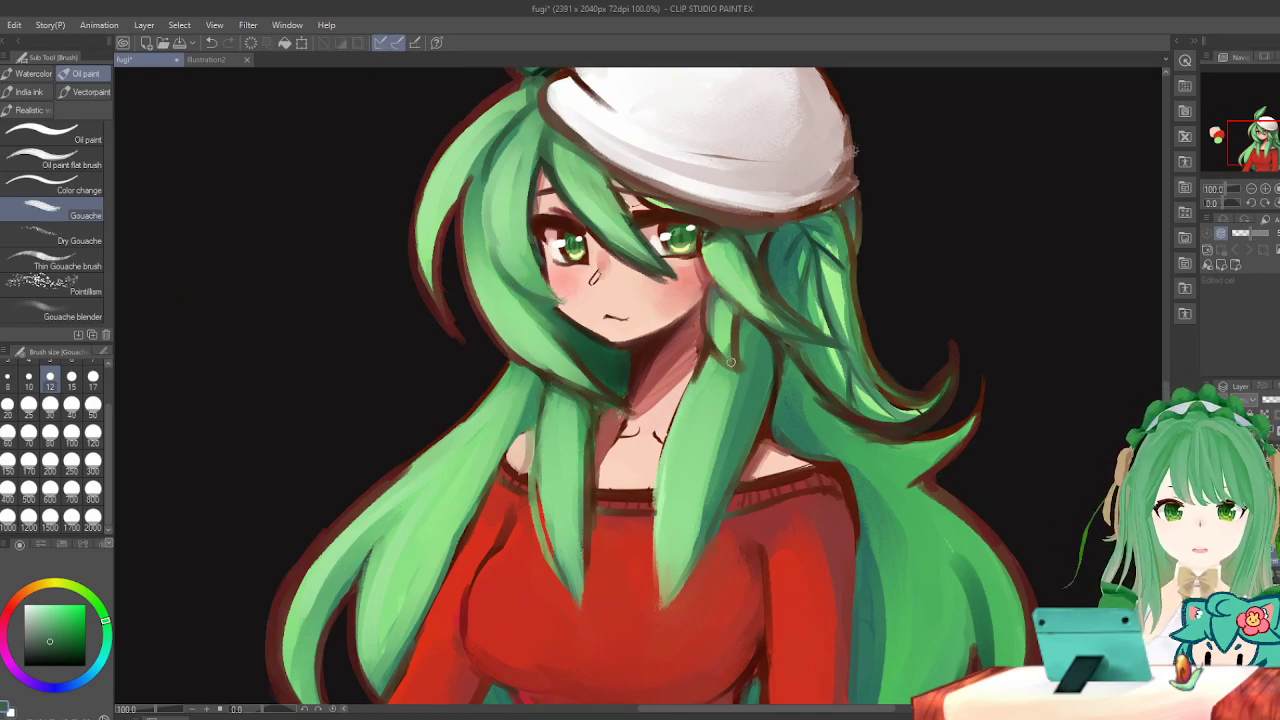
pyautogui.moveTo(710, 358)
pyautogui.mouseDown()
pyautogui.moveTo(738, 376)
pyautogui.moveTo(732, 364)
pyautogui.mouseUp()
pyautogui.hotkey('ctrl', 'z')
pyautogui.hotkey('ctrl', 'z')
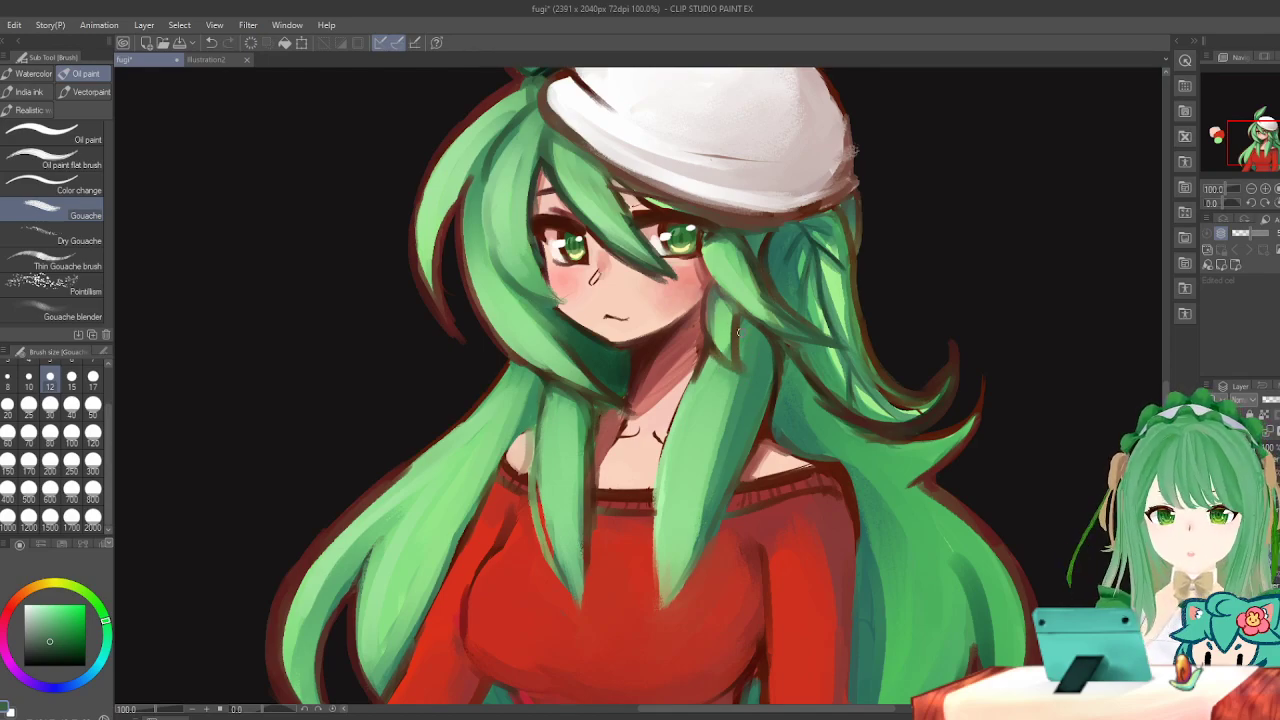
pyautogui.press('h')
pyautogui.press('h')
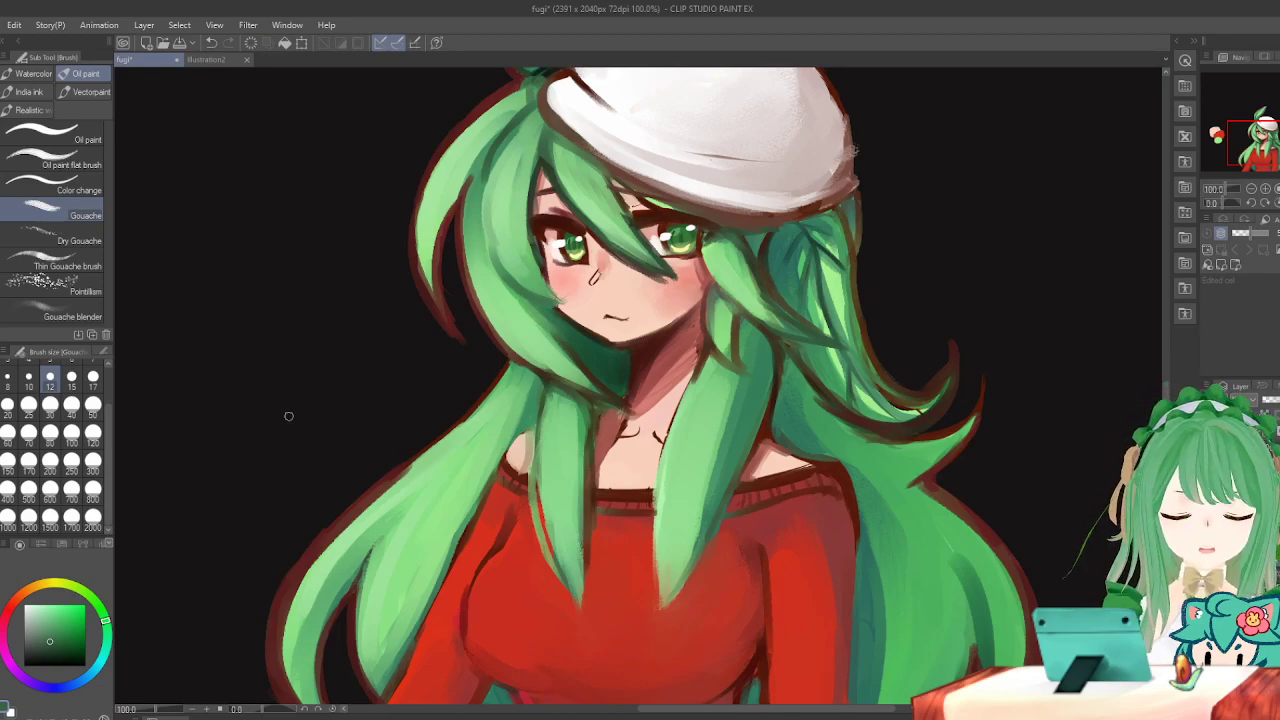
pyautogui.hotkey('ctrl', 'z')
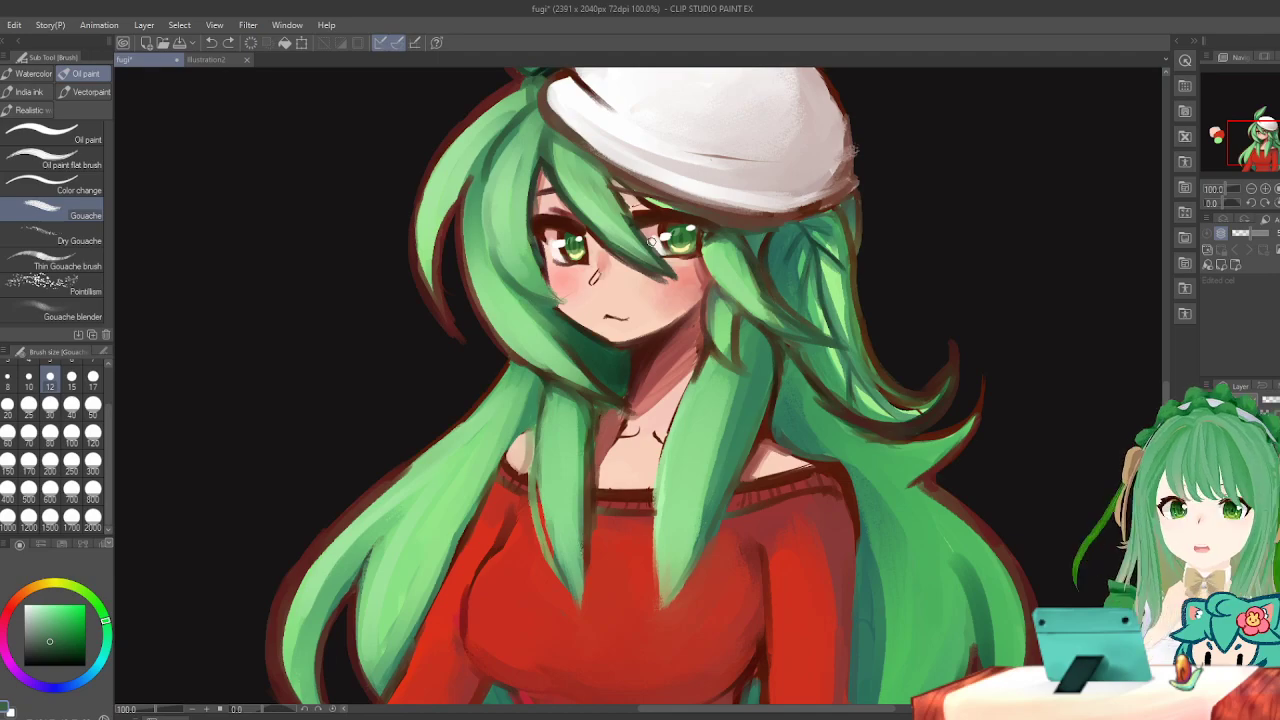
# Sample light green from the upper hair and try a Gouache stroke at size 12 on the left back hair lock, undoing it.
pyautogui.scroll(-1, 651, 241)
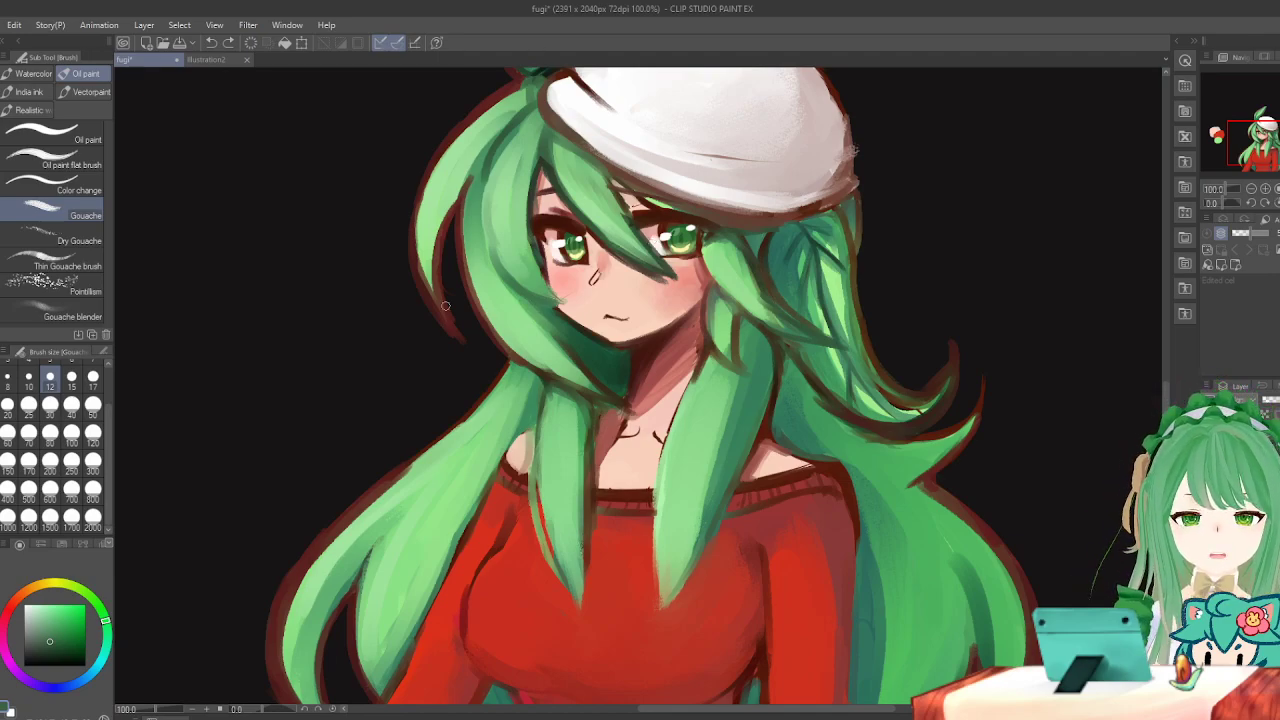
pyautogui.scroll(-1, 427, 297)
pyautogui.scroll(2, 427, 297)
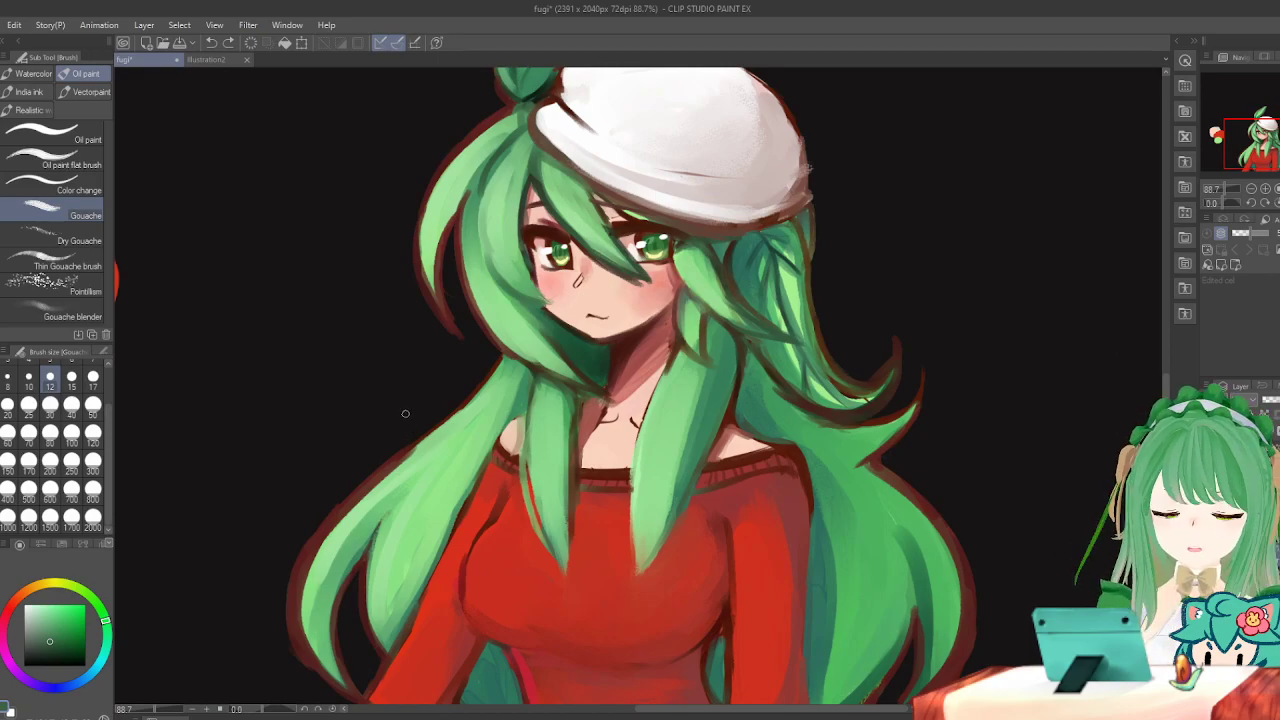
pyautogui.press('i')
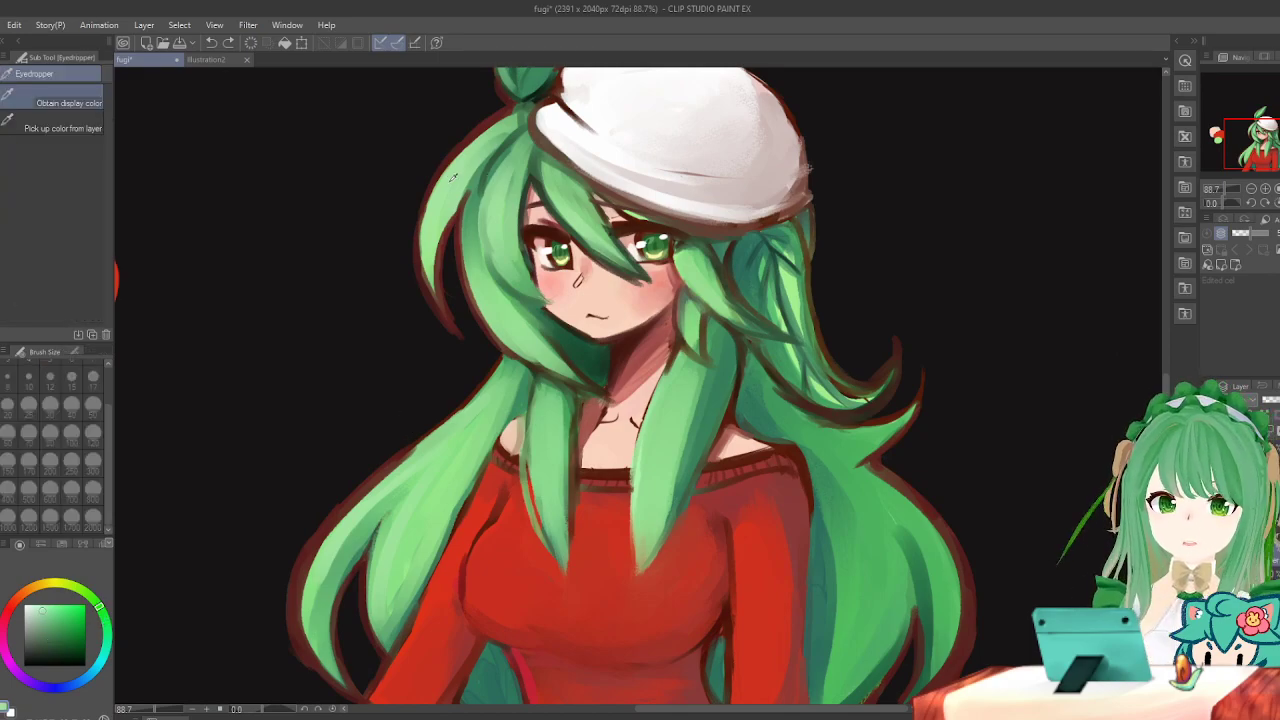
pyautogui.press('b')
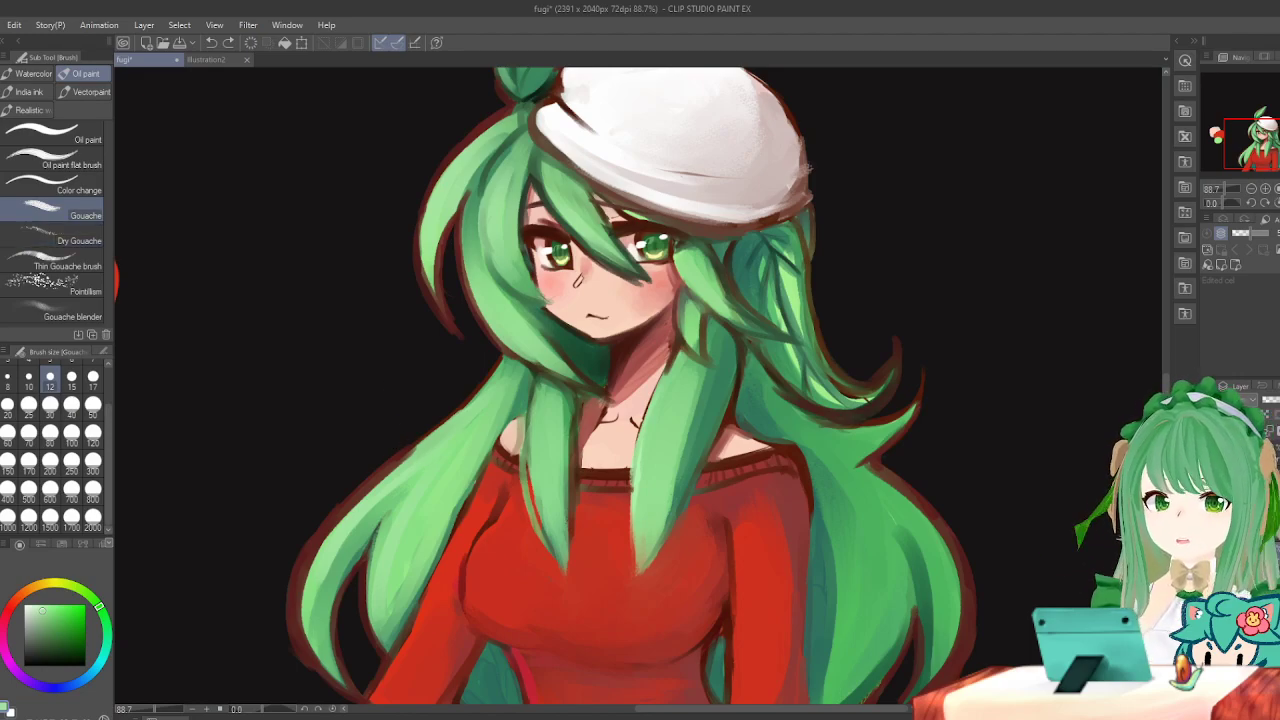
pyautogui.moveTo(453, 450); pyautogui.dragTo(445, 481)
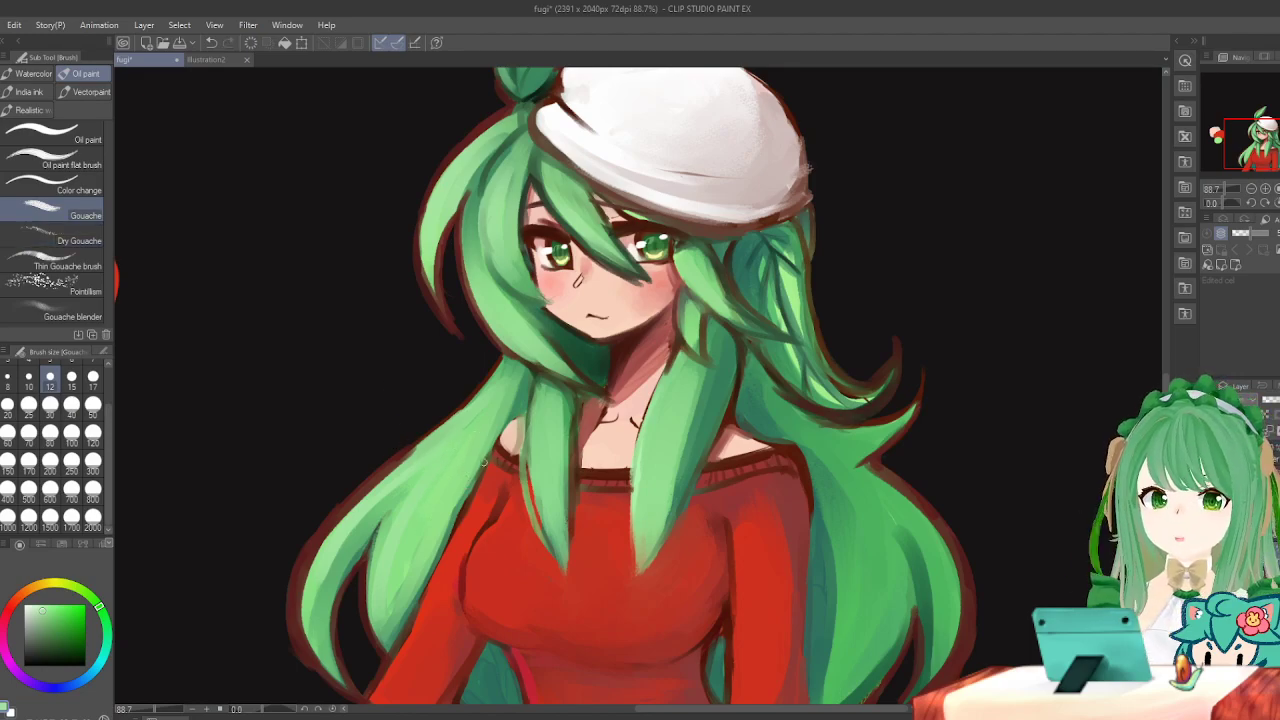
pyautogui.hotkey('ctrl', 'z')
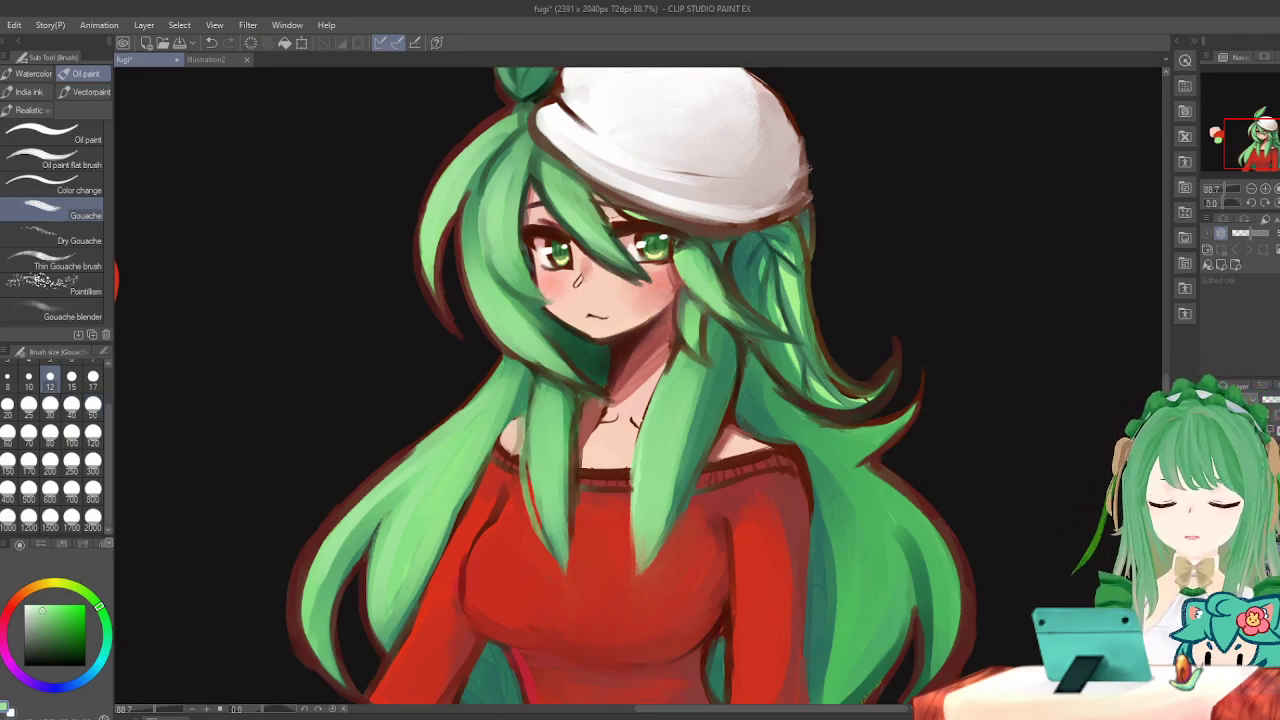
# Sample the dark shade below the chin and try a Gouache stroke at size 10 by the short neck-side lock's tip, undoing it.
pyautogui.click(50, 404)
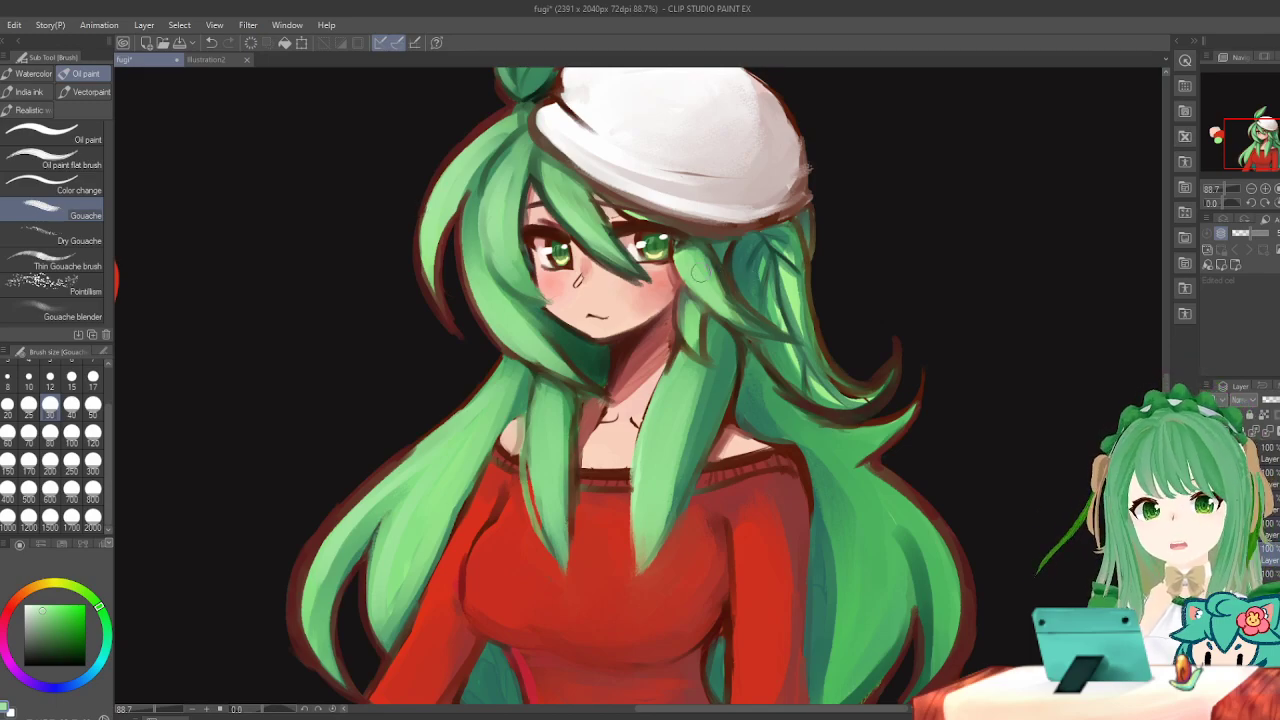
pyautogui.click(71, 460)
pyautogui.click(50, 404)
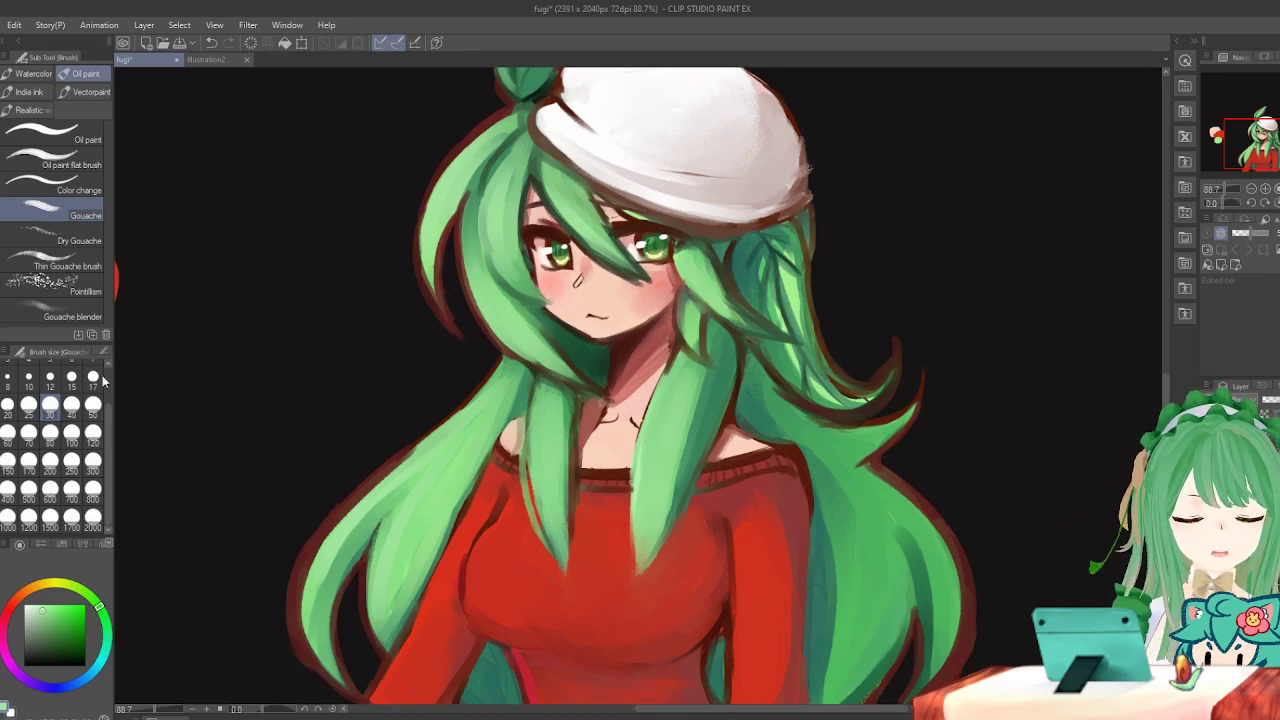
pyautogui.press('i')
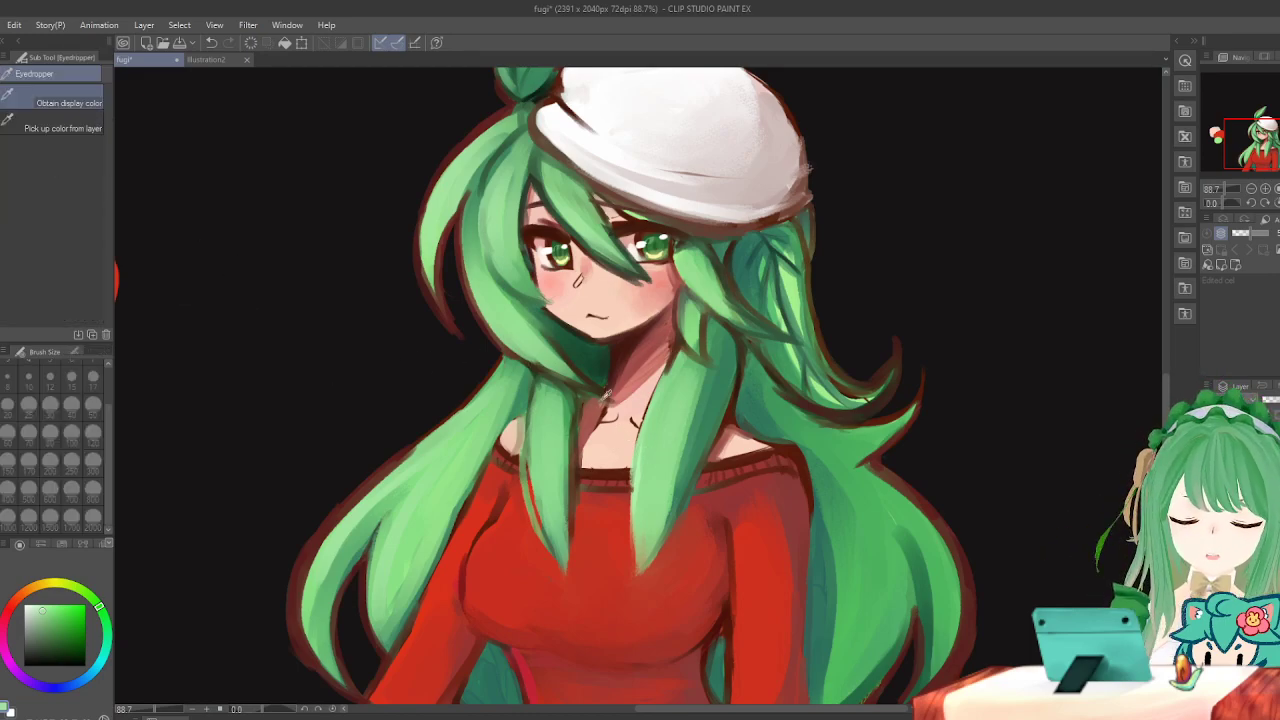
pyautogui.click(562, 382)
pyautogui.press('b')
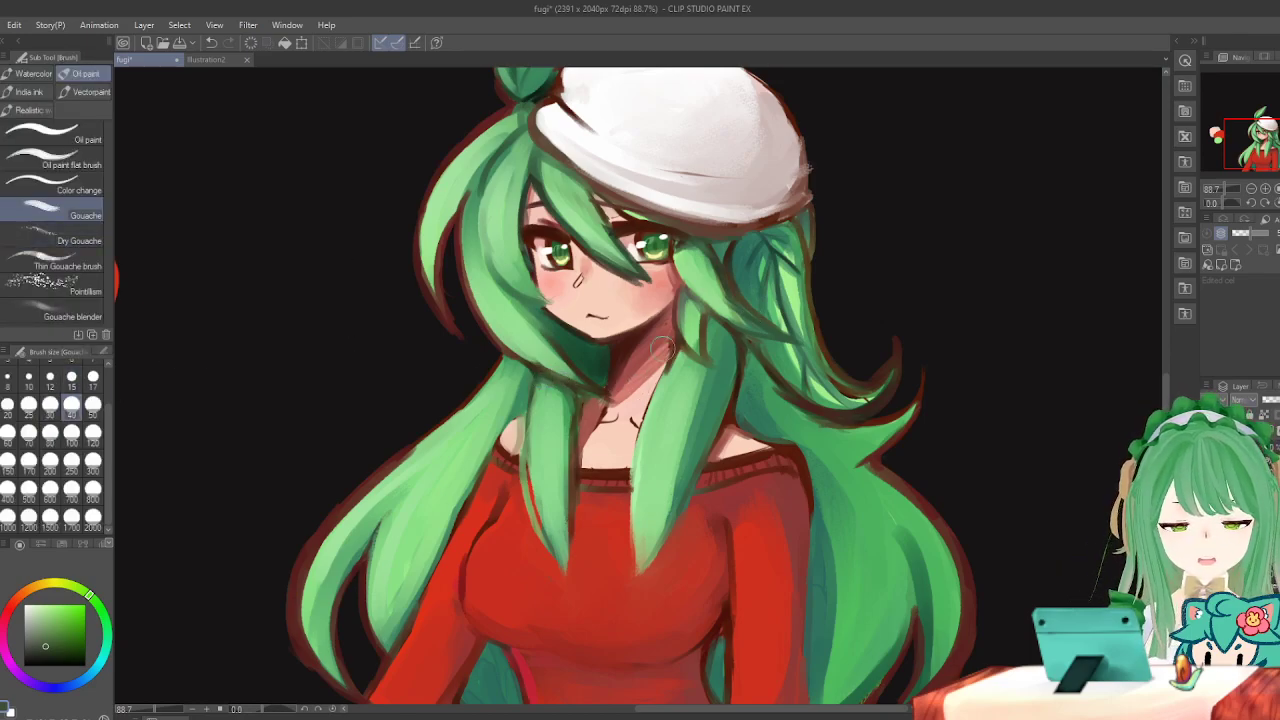
pyautogui.click(29, 377)
pyautogui.moveTo(678, 349); pyautogui.dragTo(709, 377)
pyautogui.hotkey('ctrl', 'z')
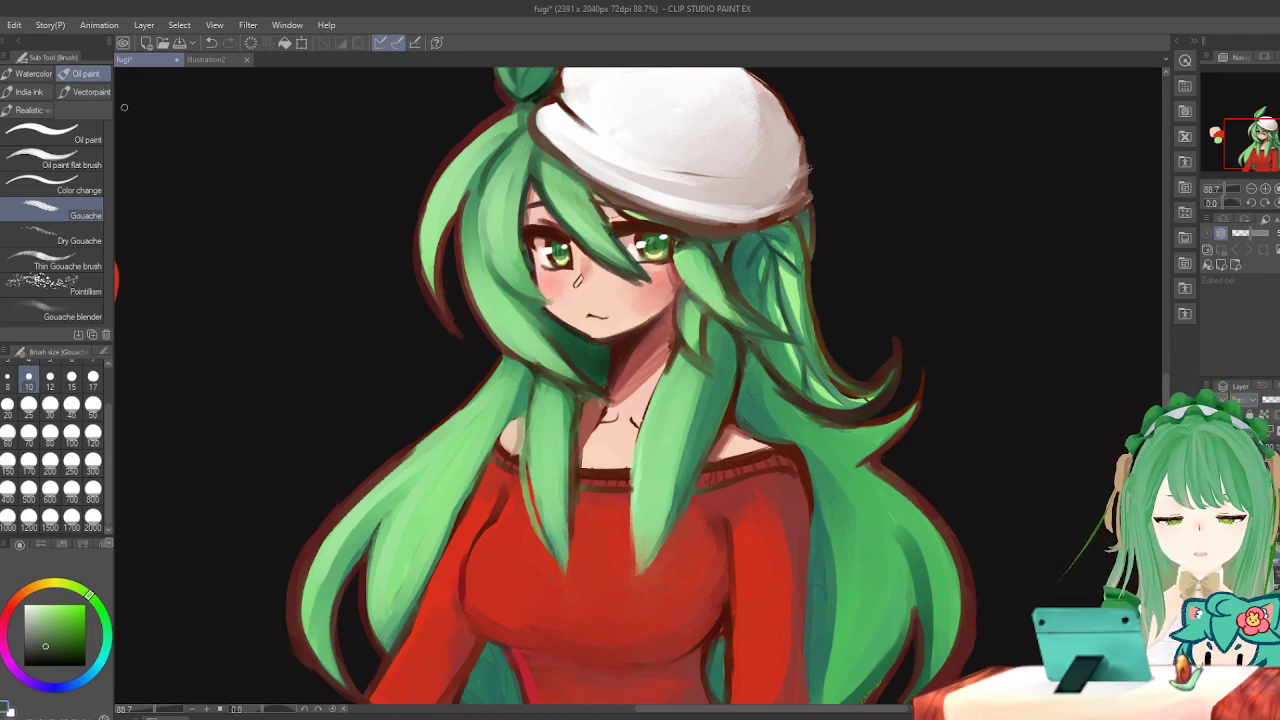
# Sample the dark green under the chin, switch to light green from the outer side hair, and set the Gouache brush to size 12.
pyautogui.press('i')
pyautogui.click(585, 337)
pyautogui.press('b')
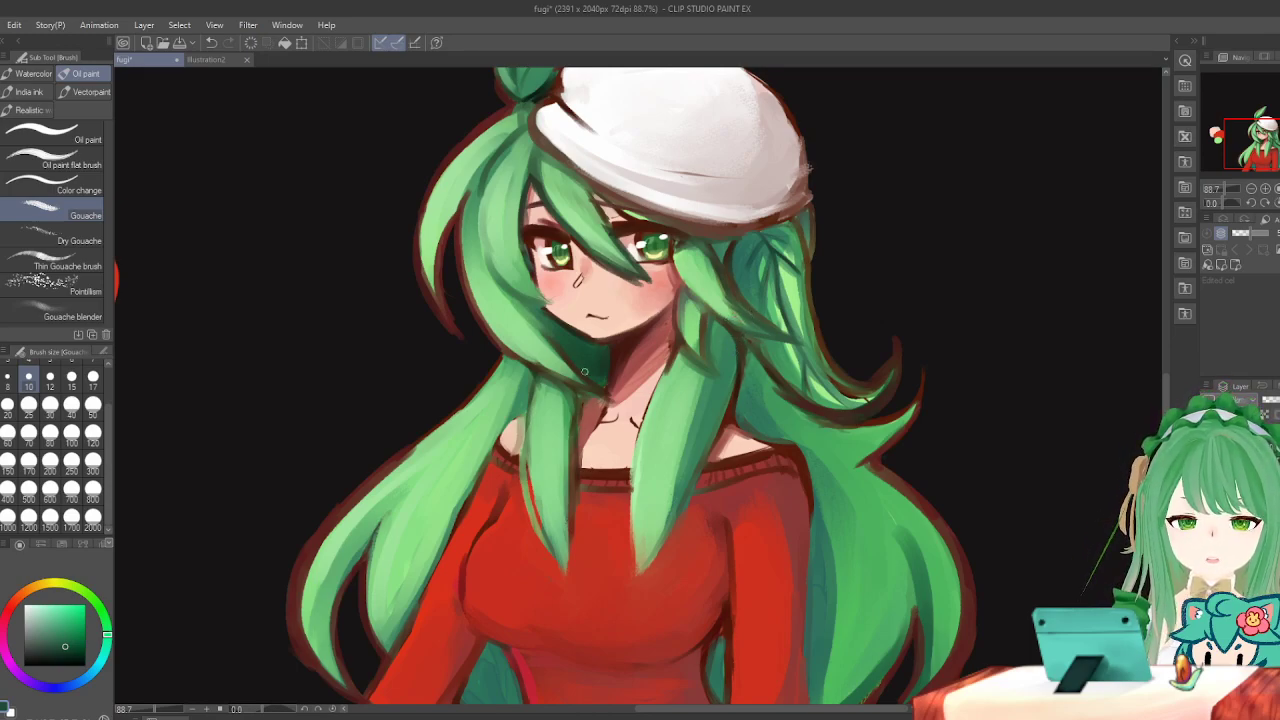
pyautogui.keyDown('alt'); pyautogui.click(463, 302); pyautogui.keyUp('alt')
pyautogui.press('h')
pyautogui.press('h')
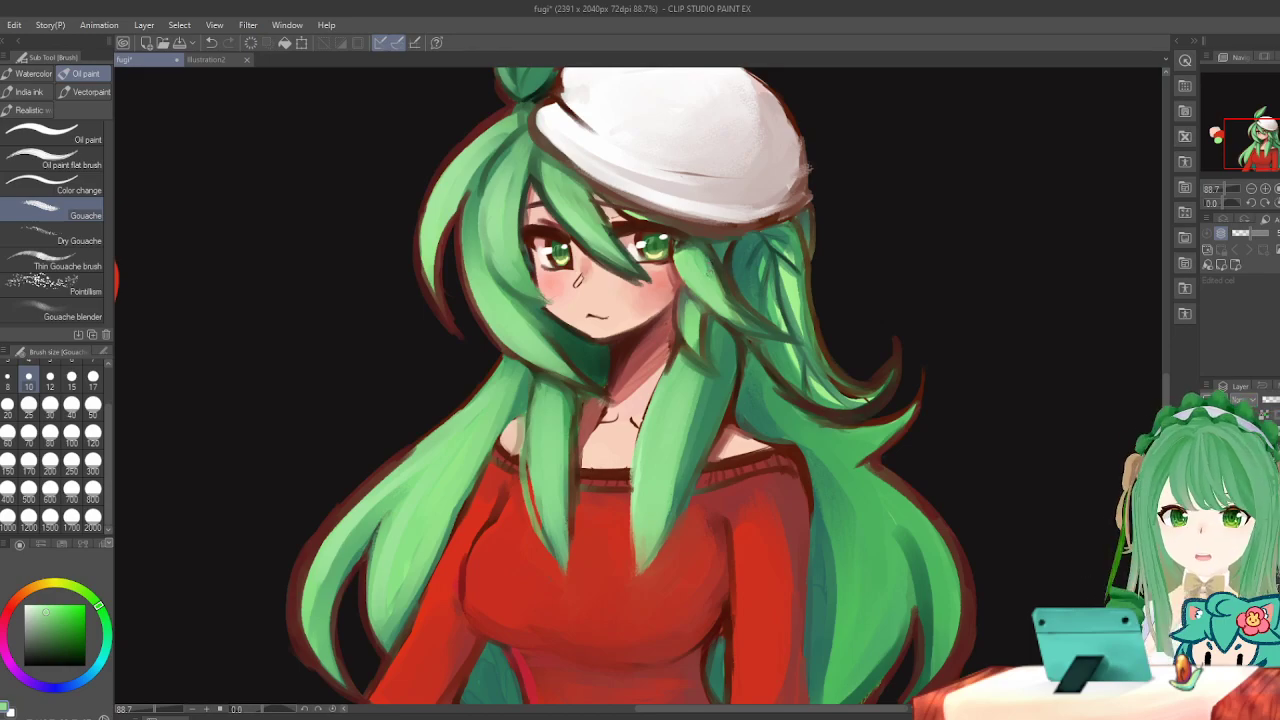
pyautogui.click(50, 380)
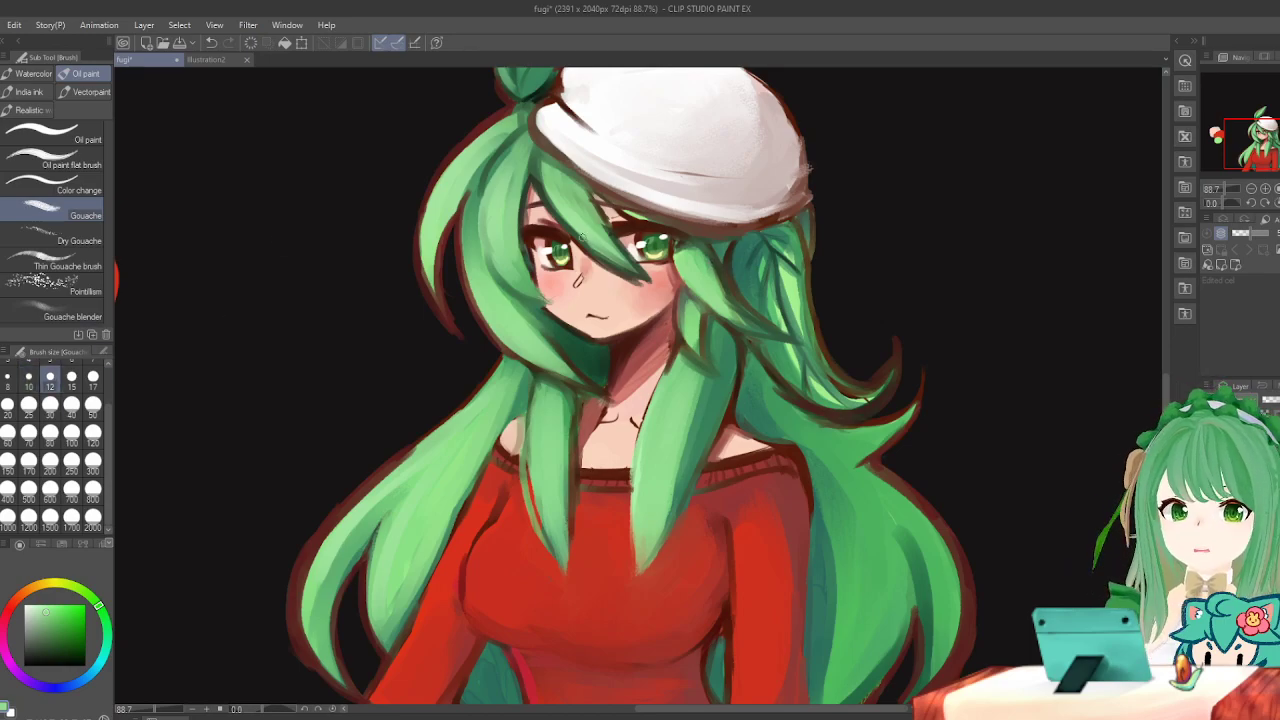
# Examine the figure's proportions and hair silhouette by comparing the mirrored and normal views.
pyautogui.press('h')
pyautogui.press('h')
pyautogui.press('h')
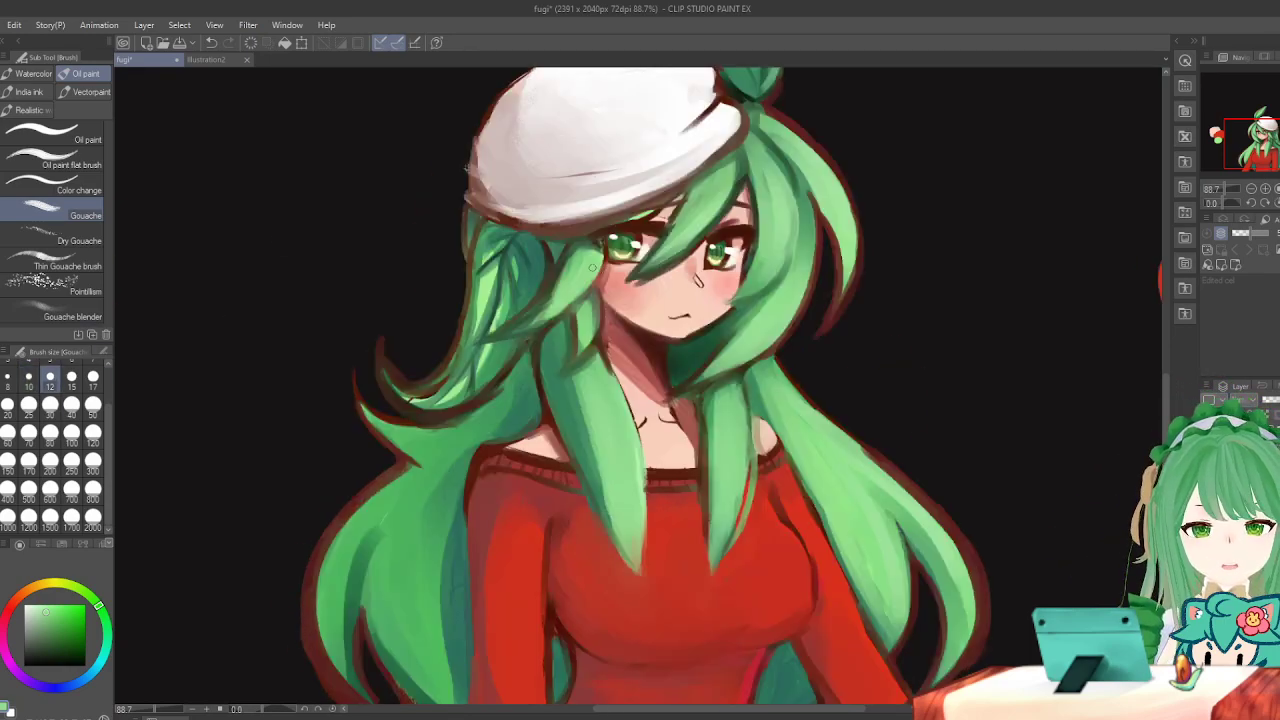
pyautogui.press('h')
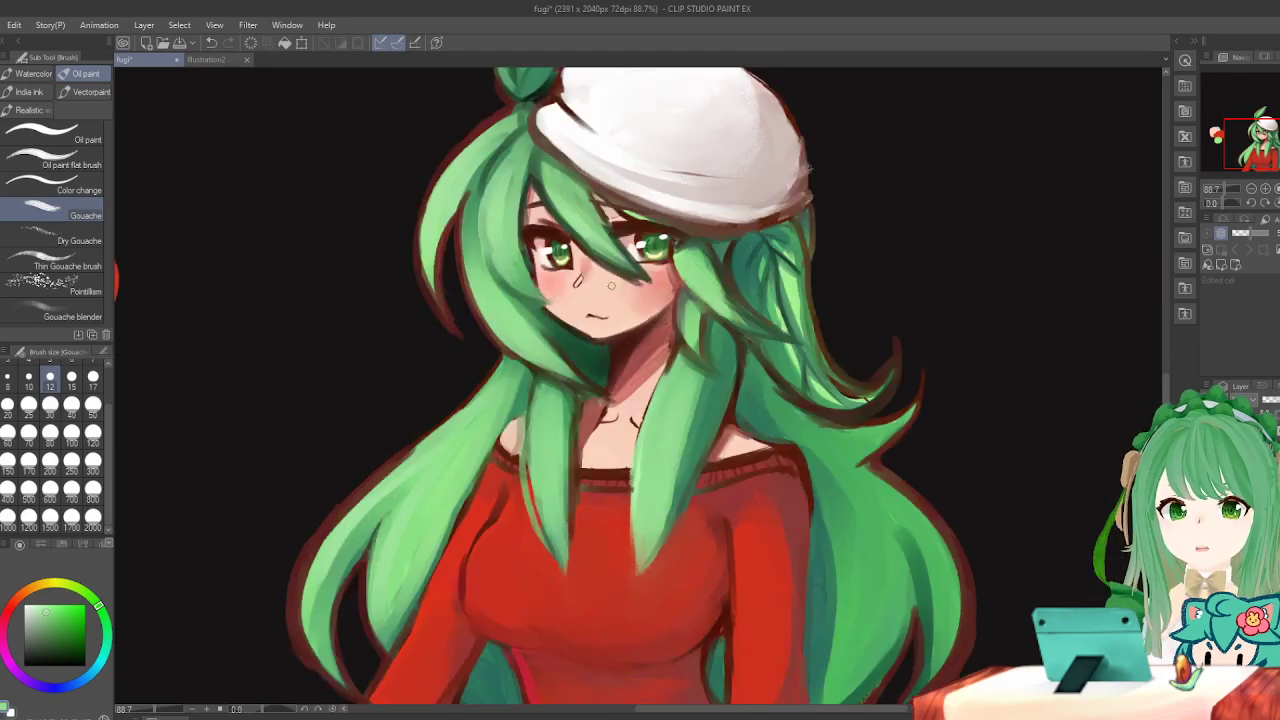
pyautogui.press('h')
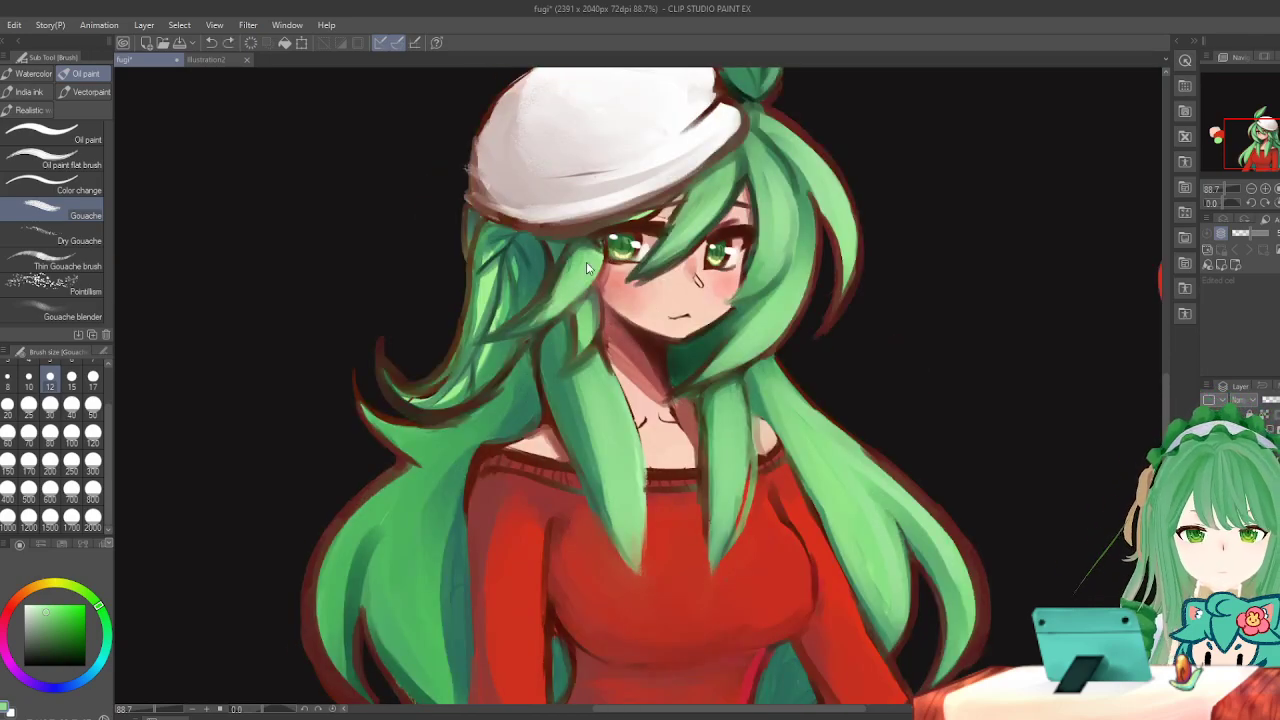
pyautogui.press('h')
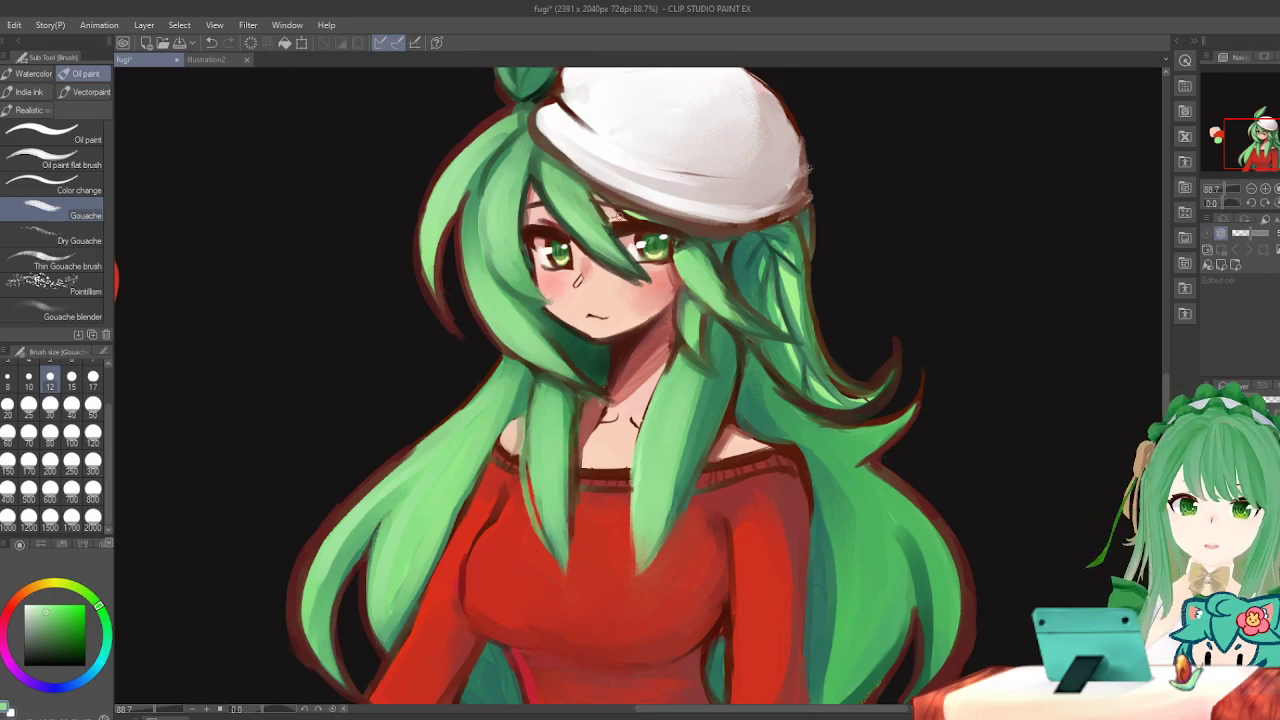
pyautogui.scroll(-2, 738, 80)
pyautogui.scroll(-1, 994, 246)
pyautogui.scroll(1, 805, 228)
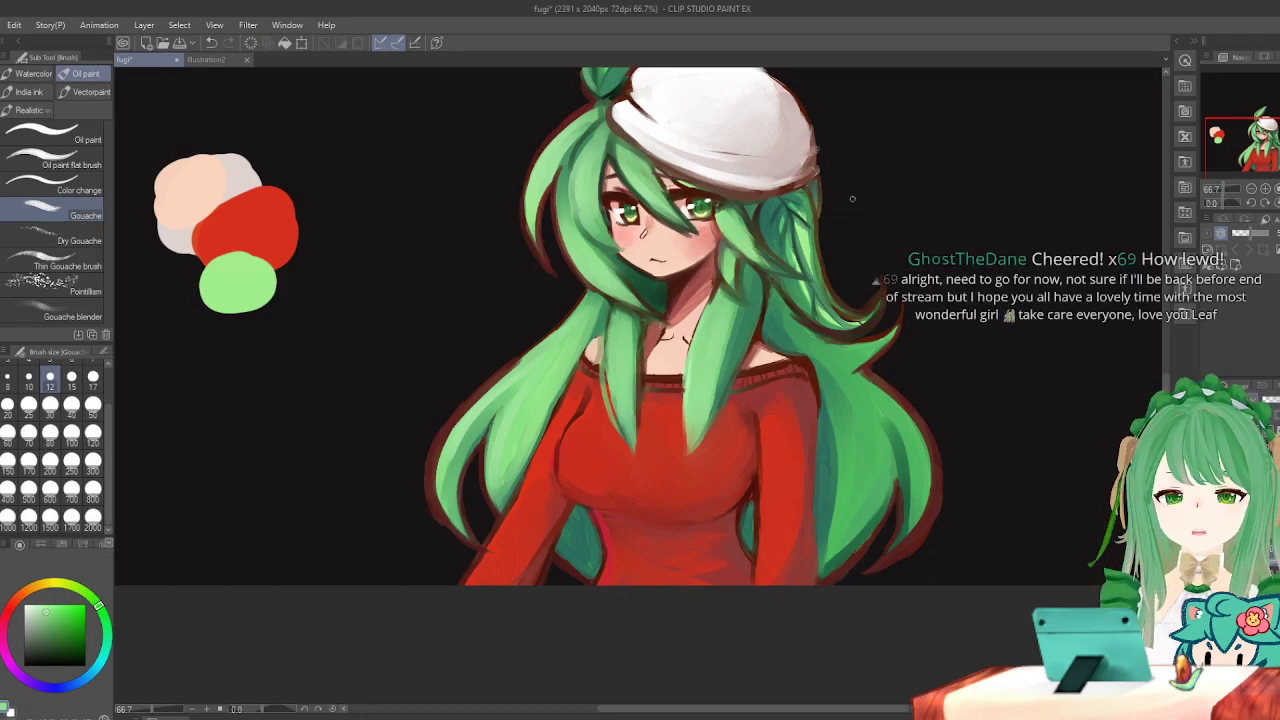
pyautogui.scroll(1, 940, 283)
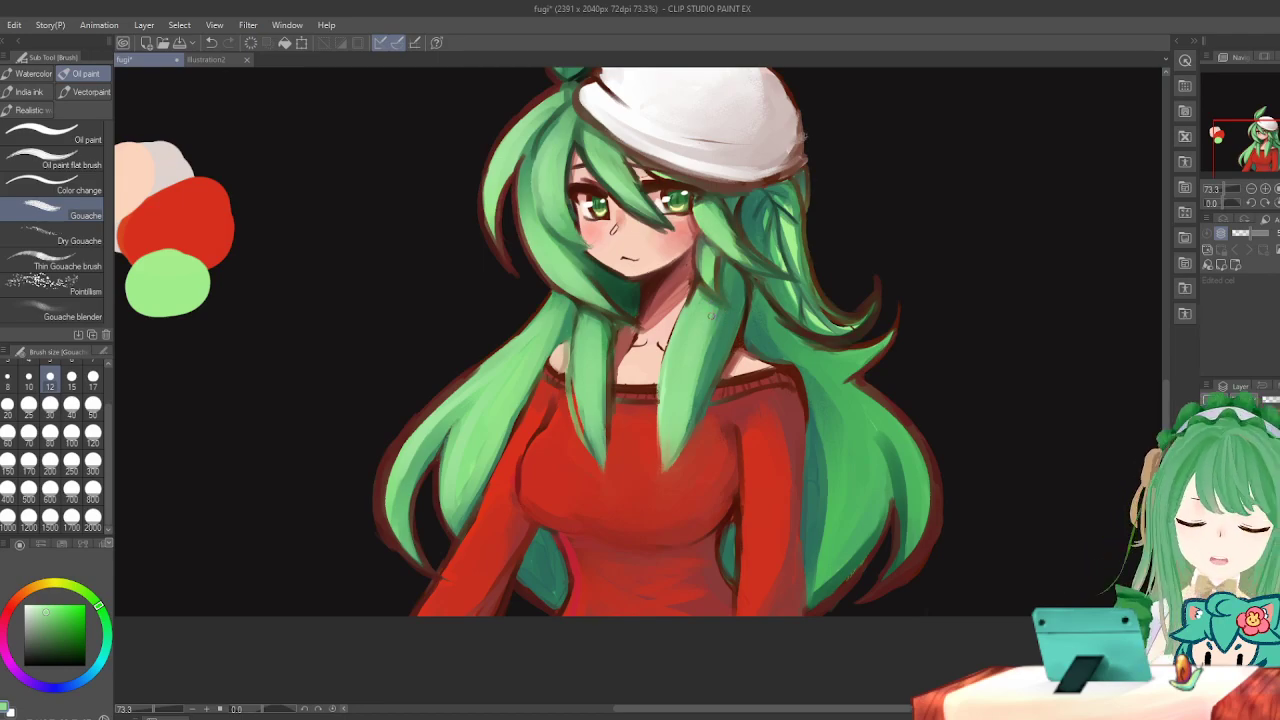
# Try light green Gouache strokes at size 12 down the longer front hair lock beside the neck, undoing them.
pyautogui.moveTo(718, 314); pyautogui.dragTo(698, 396)
pyautogui.hotkey('ctrl', 'z')
pyautogui.moveTo(718, 314); pyautogui.dragTo(698, 398)
pyautogui.moveTo(709, 350); pyautogui.dragTo(704, 398)
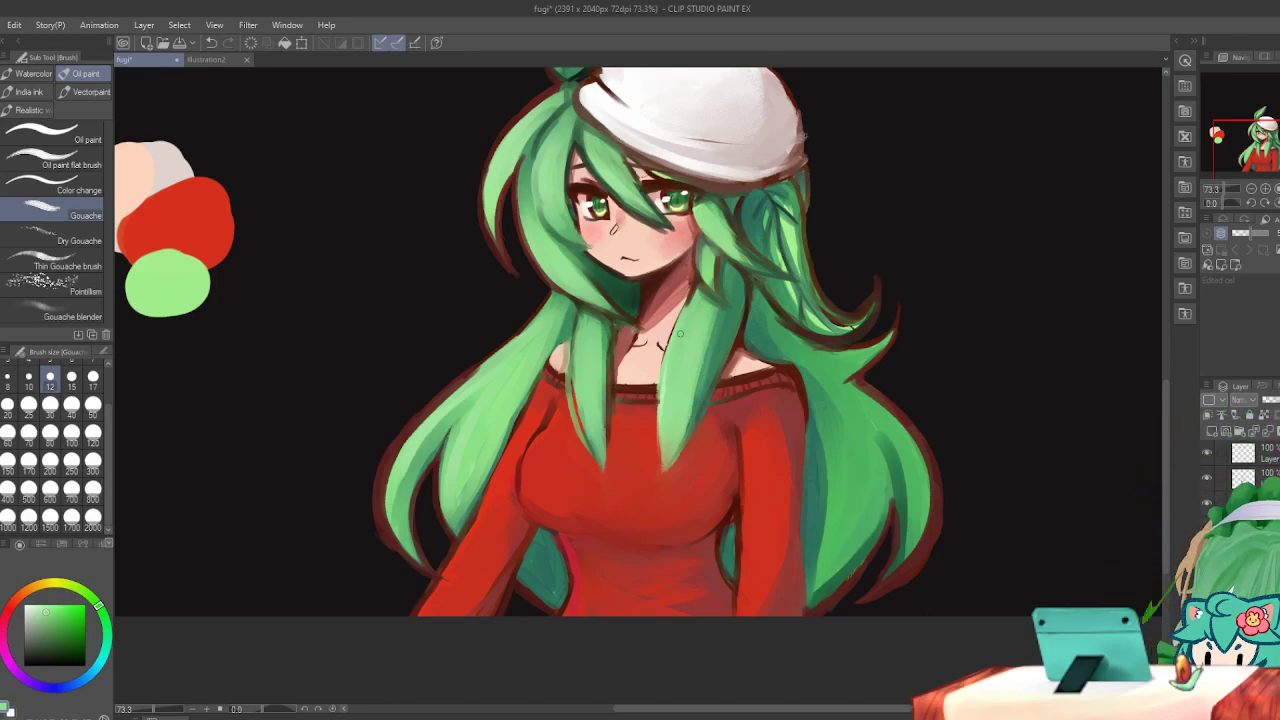
pyautogui.hotkey('ctrl', 'z')
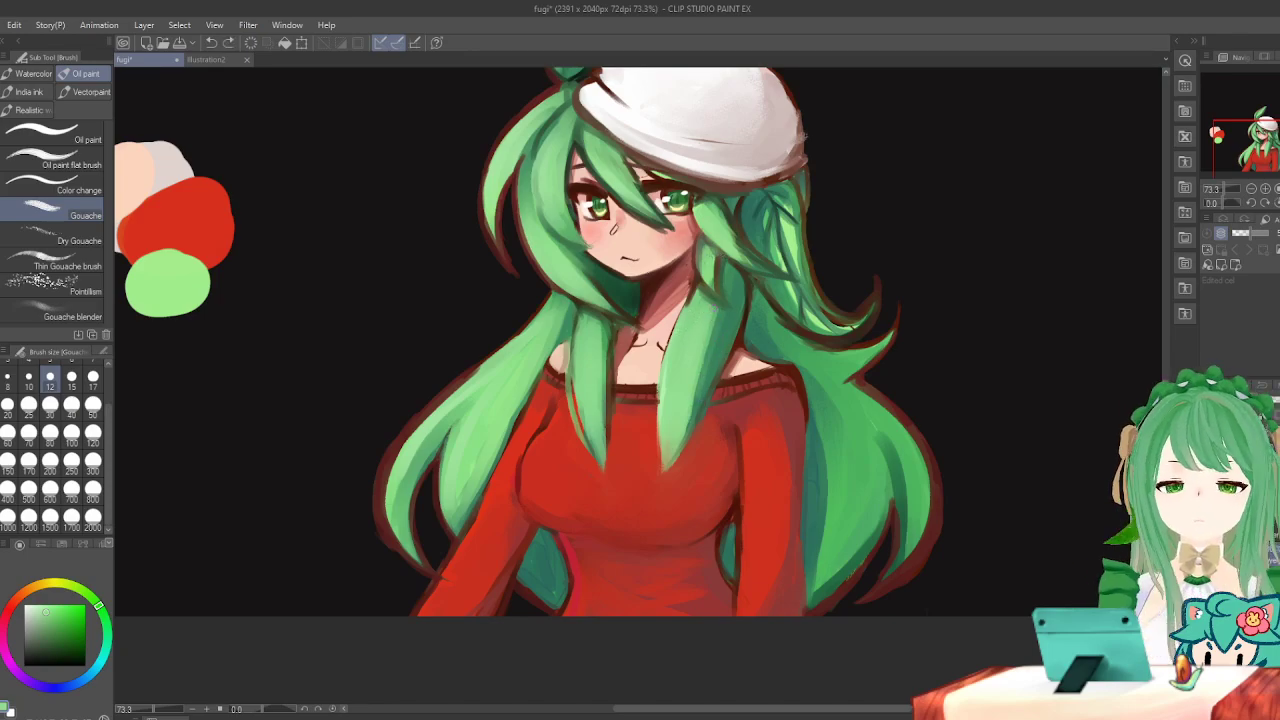
pyautogui.moveTo(726, 298); pyautogui.dragTo(720, 328)
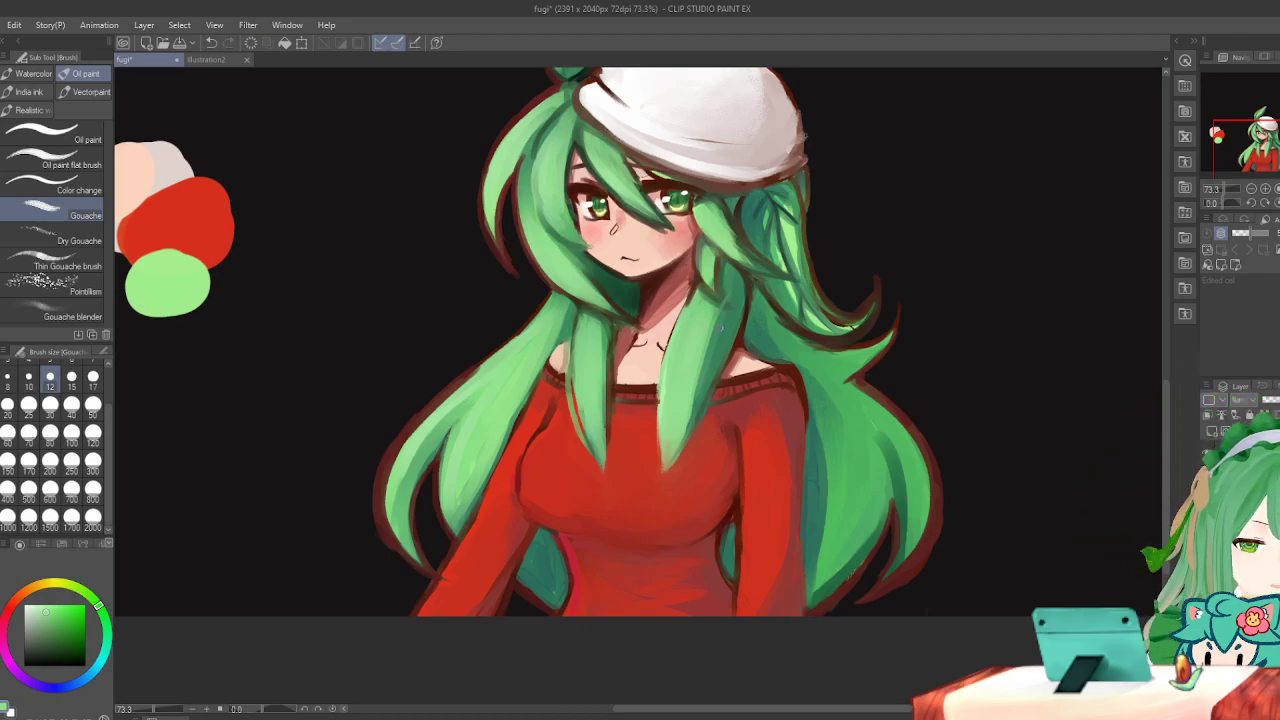
pyautogui.hotkey('ctrl', 'z')
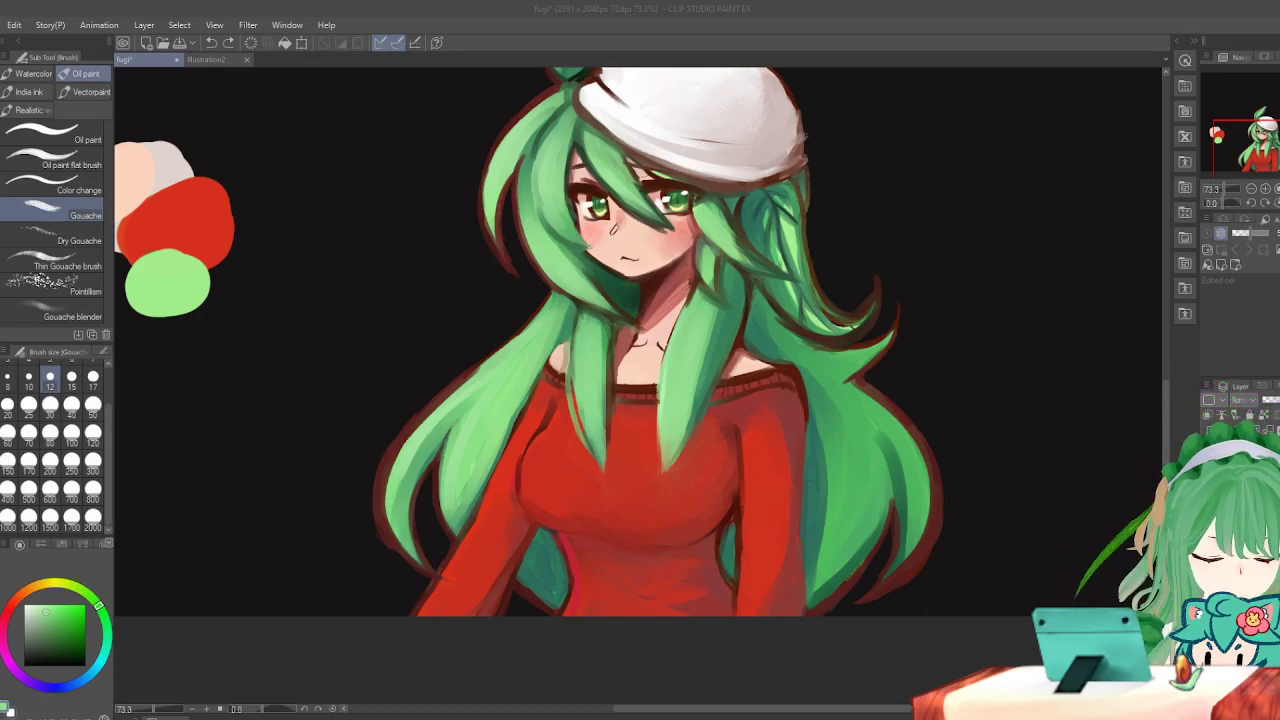
pyautogui.moveTo(716, 328); pyautogui.dragTo(705, 350)
pyautogui.hotkey('ctrl', 'z')
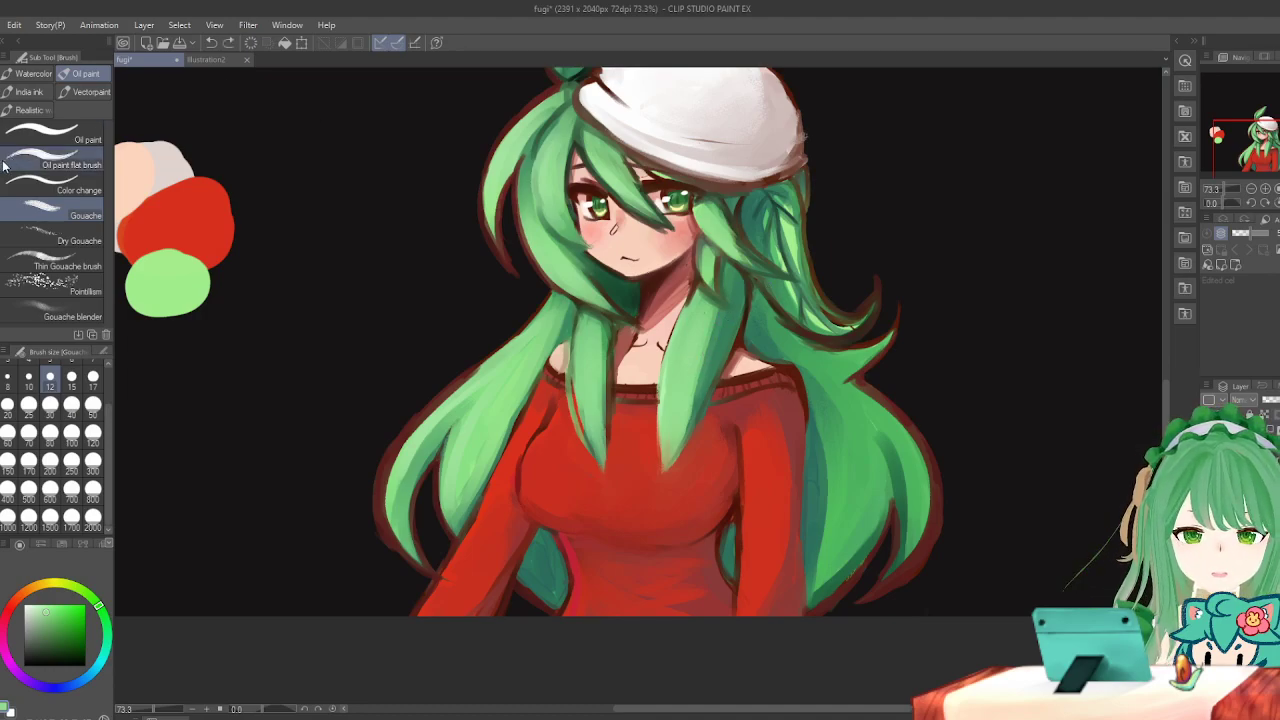
# Sample the sweater's red and try a size 40 Gouache stroke beside the front lock's tip in mirrored view, undoing it.
pyautogui.press('i')
pyautogui.click(634, 440)
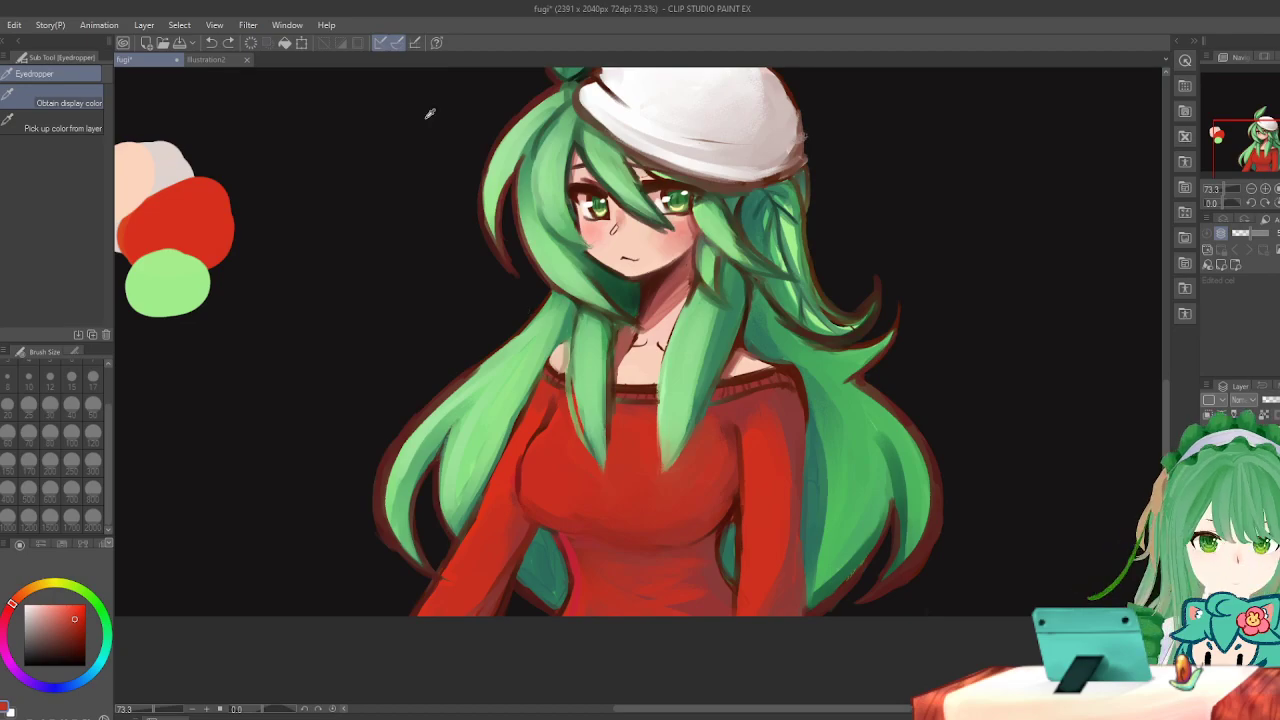
pyautogui.press('b')
pyautogui.click(71, 406)
pyautogui.press('h')
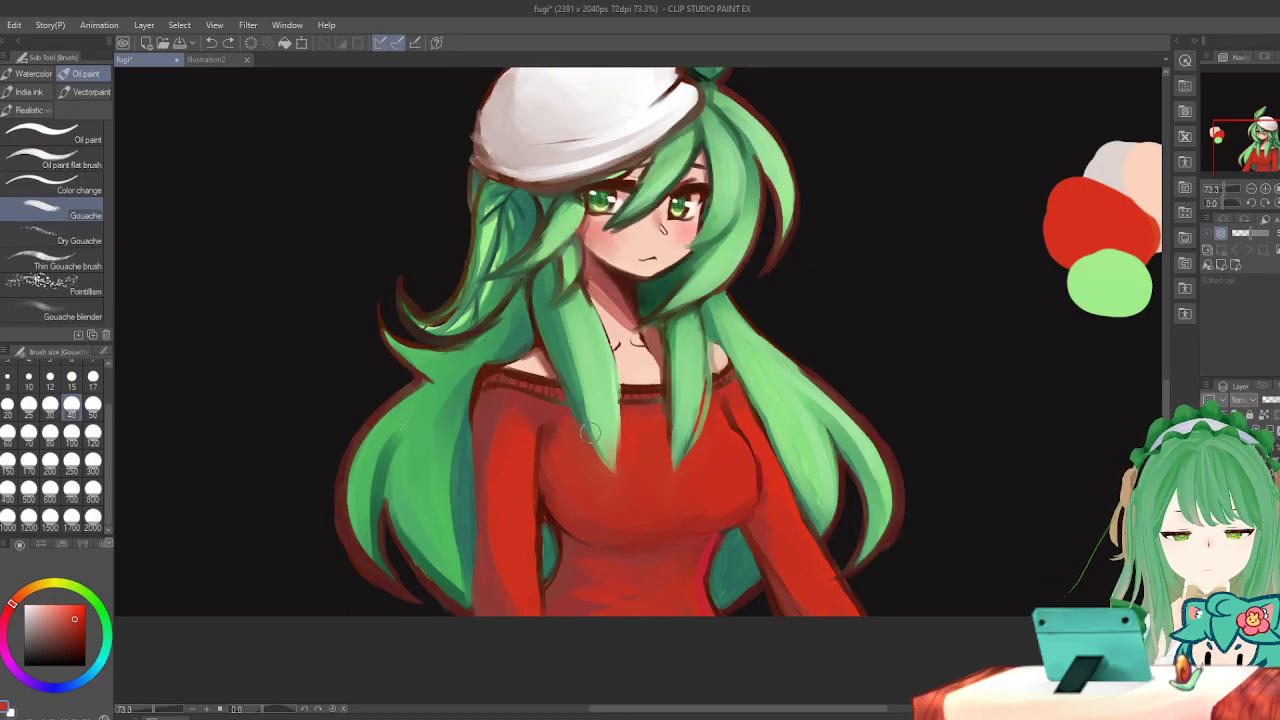
pyautogui.moveTo(586, 426); pyautogui.dragTo(596, 443)
pyautogui.hotkey('ctrl', 'z')
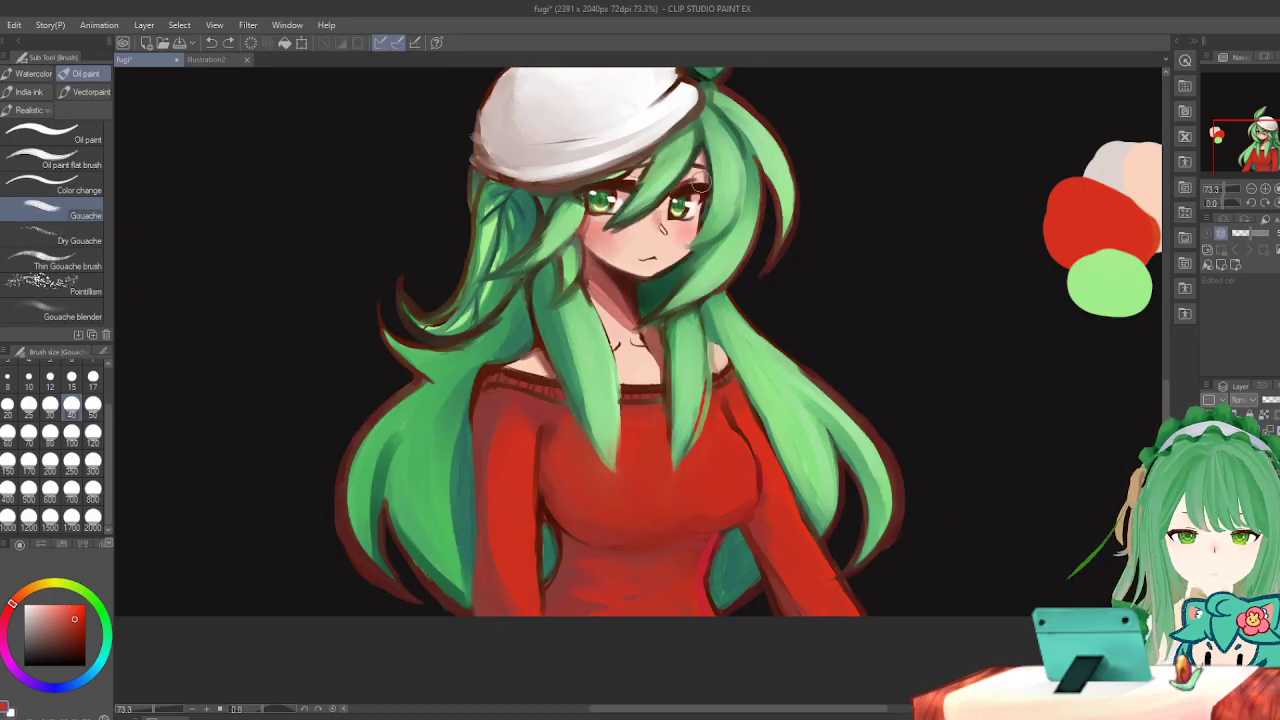
pyautogui.press('h')
# Circle the neck and shoulder area in bright red with the Turnip pen at size 40, undoing the marks.
pyautogui.scroll(-3, 753, 325)
pyautogui.scroll(6, 744, 297)
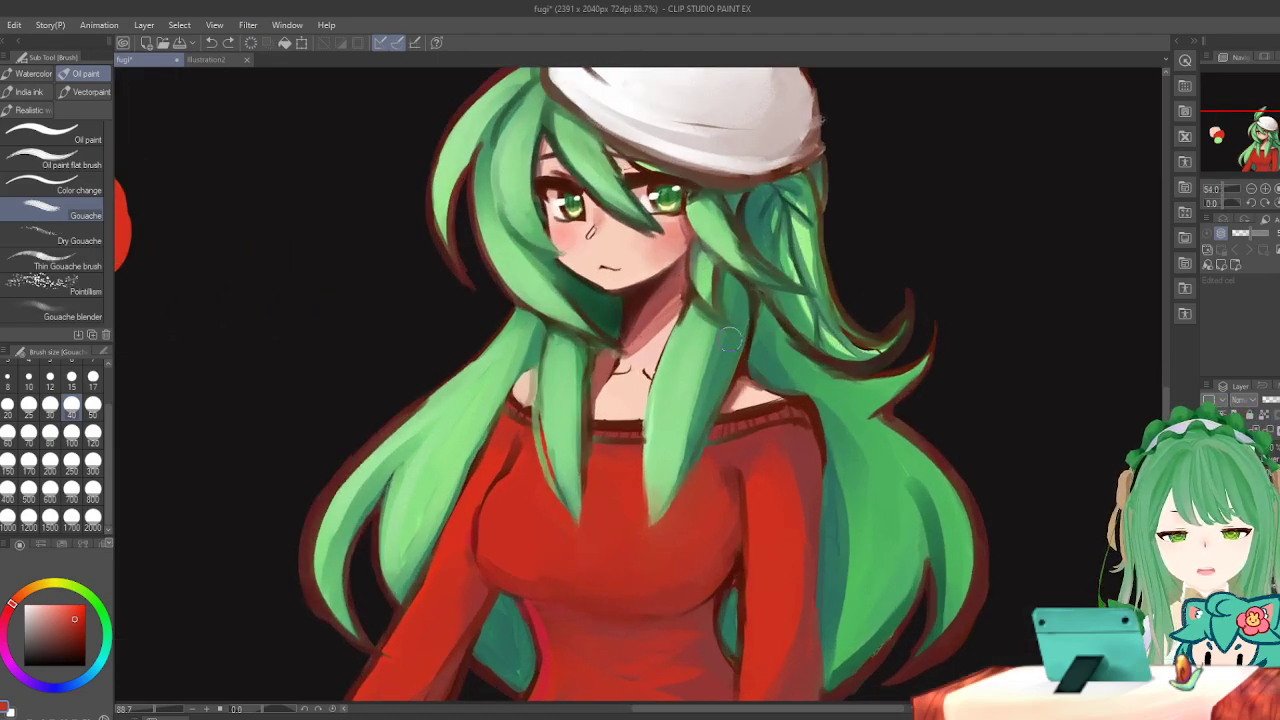
pyautogui.press('p')
pyautogui.click(82, 604)
pyautogui.click(71, 407)
pyautogui.moveTo(568, 295)
pyautogui.mouseDown()
pyautogui.moveTo(440, 380)
pyautogui.moveTo(880, 320)
pyautogui.moveTo(620, 282)
pyautogui.mouseUp()
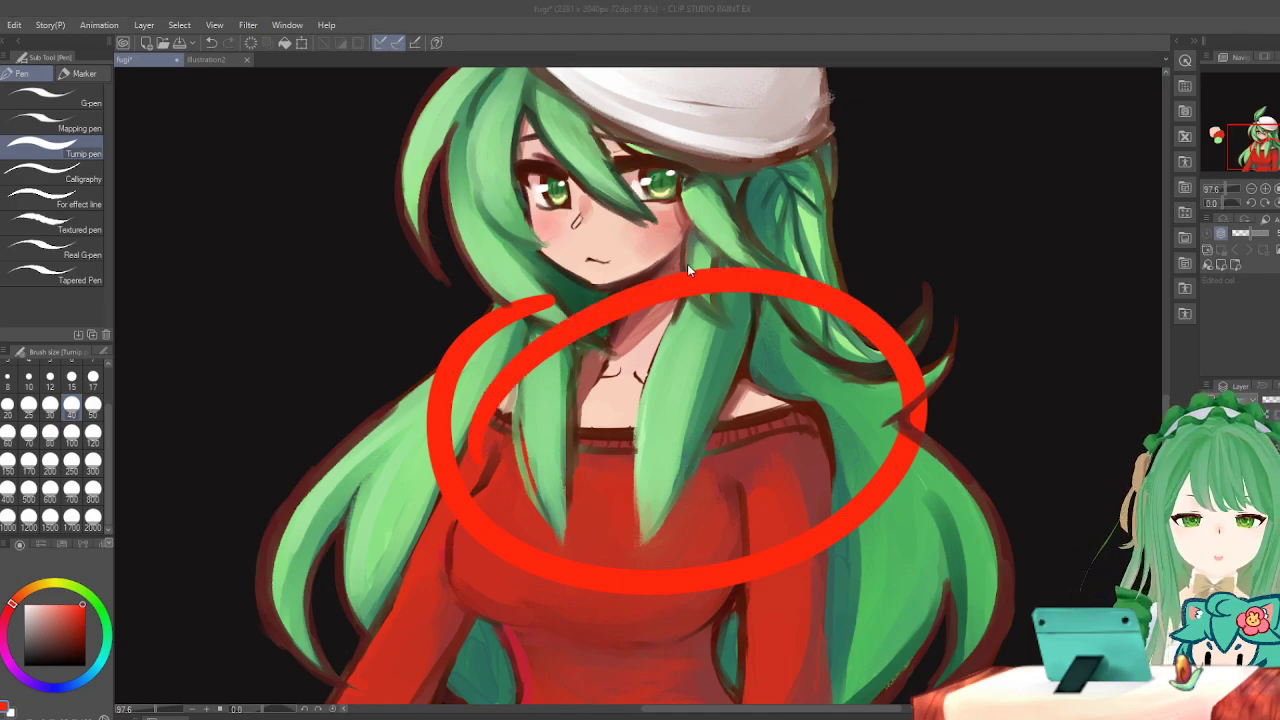
pyautogui.hotkey('ctrl', 'z')
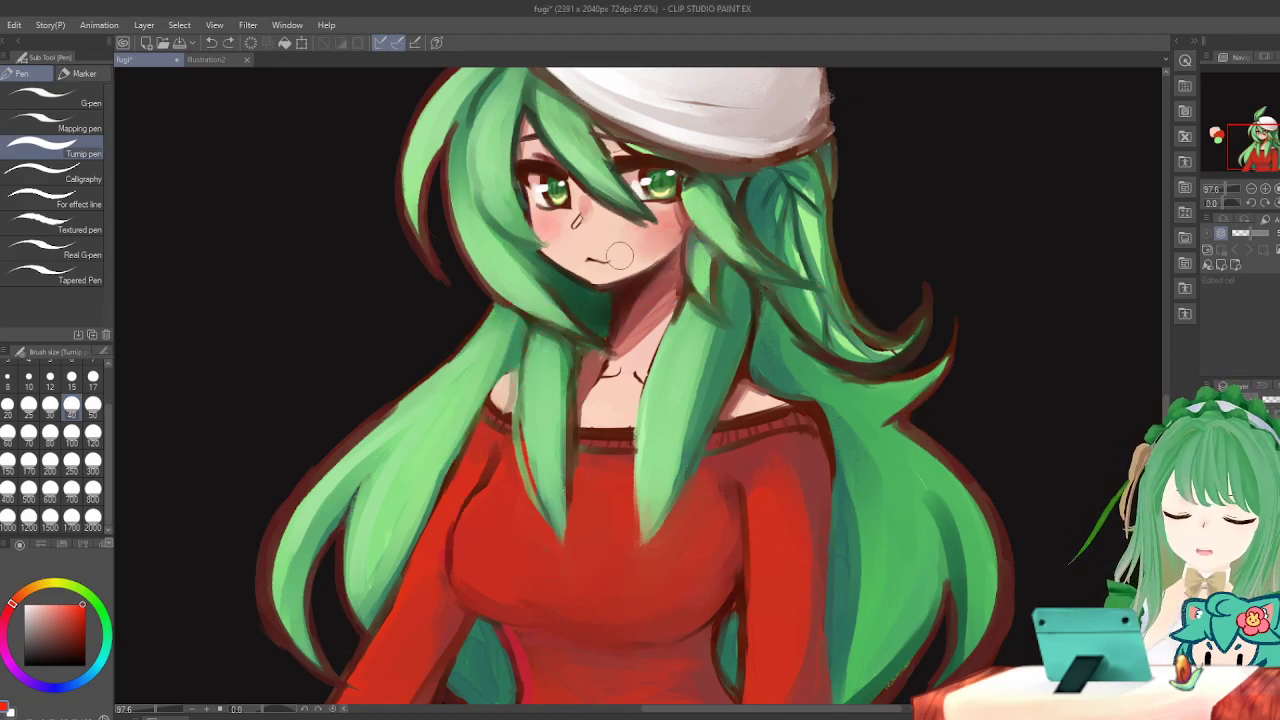
pyautogui.moveTo(222, 322); pyautogui.dragTo(277, 336)
pyautogui.hotkey('ctrl', 'z')
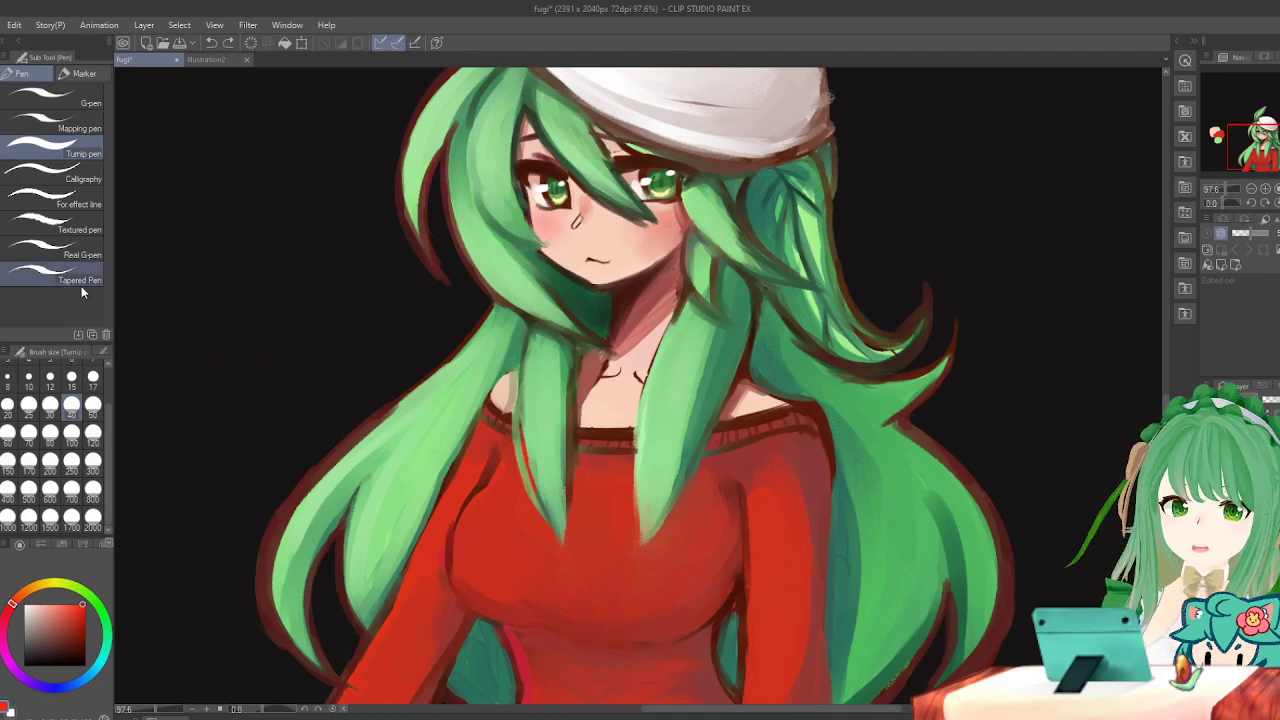
# Sample the dark green at the hair edge beside the cheek and set the Gouache brush to size 8.
pyautogui.scroll(-3, 536, 347)
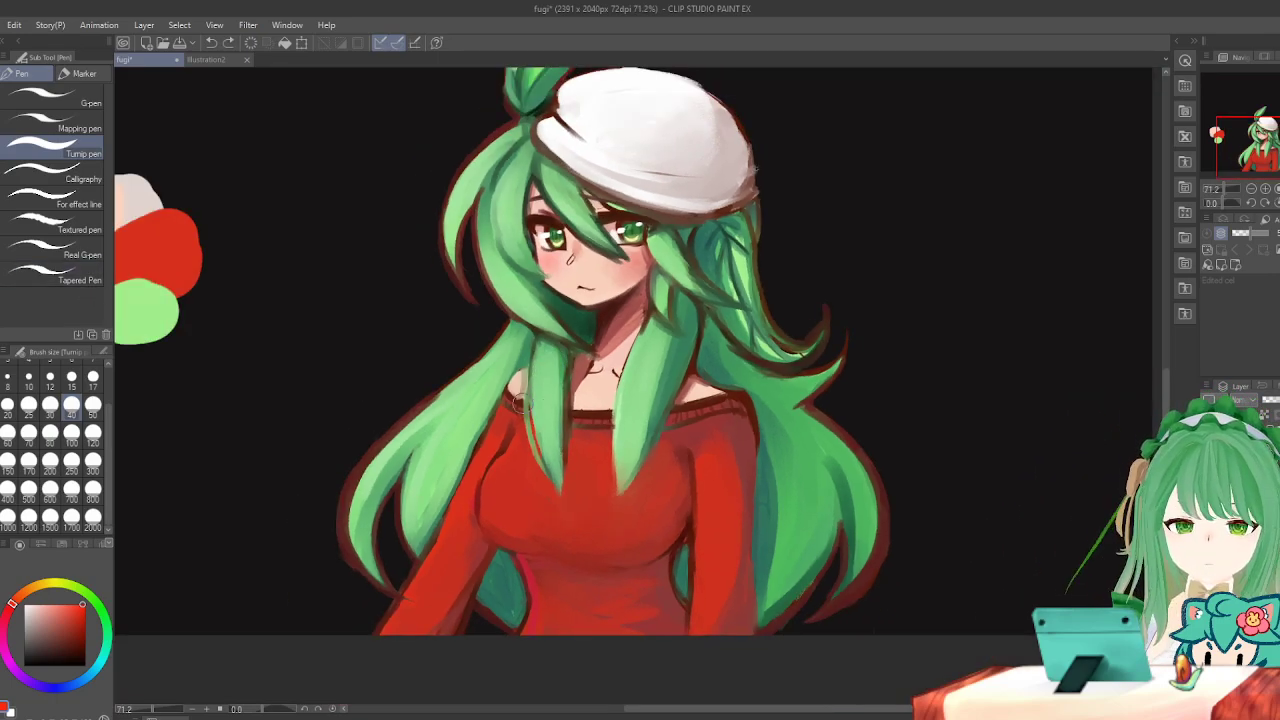
pyautogui.scroll(2, 519, 400)
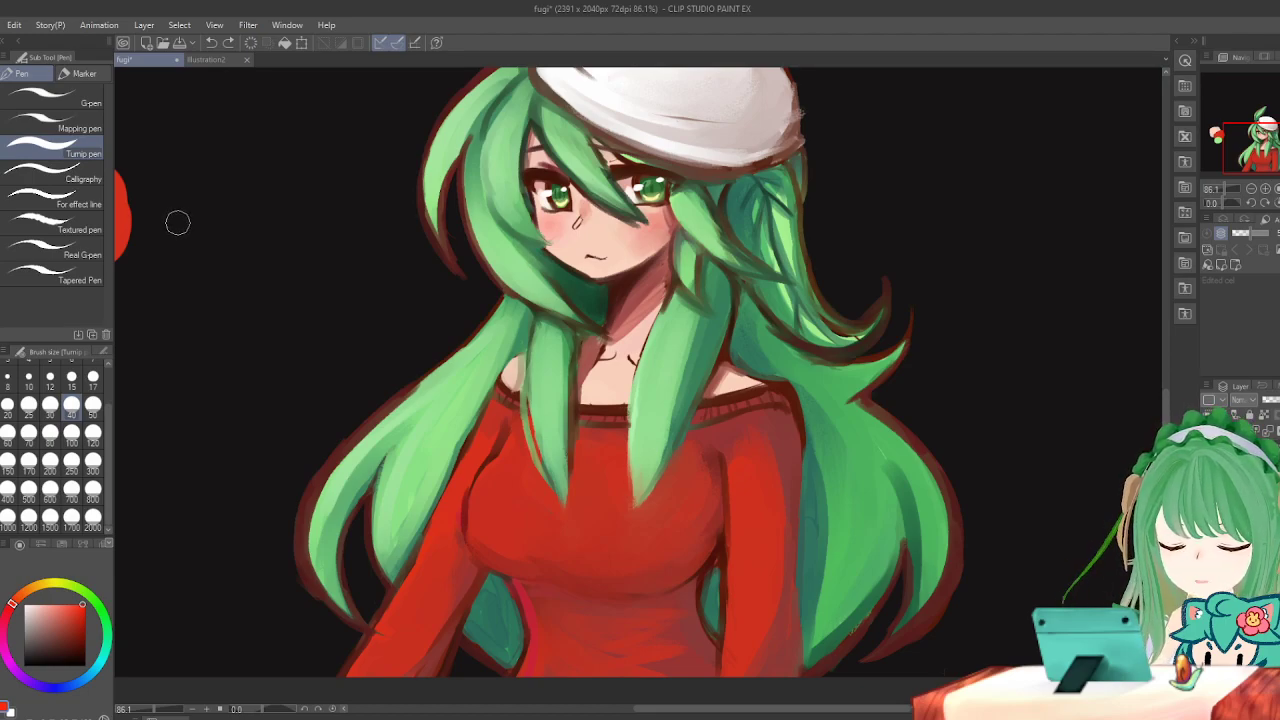
pyautogui.scroll(1, 170, 423)
pyautogui.click(93, 380)
pyautogui.scroll(-1, 639, 385)
pyautogui.scroll(2, 641, 369)
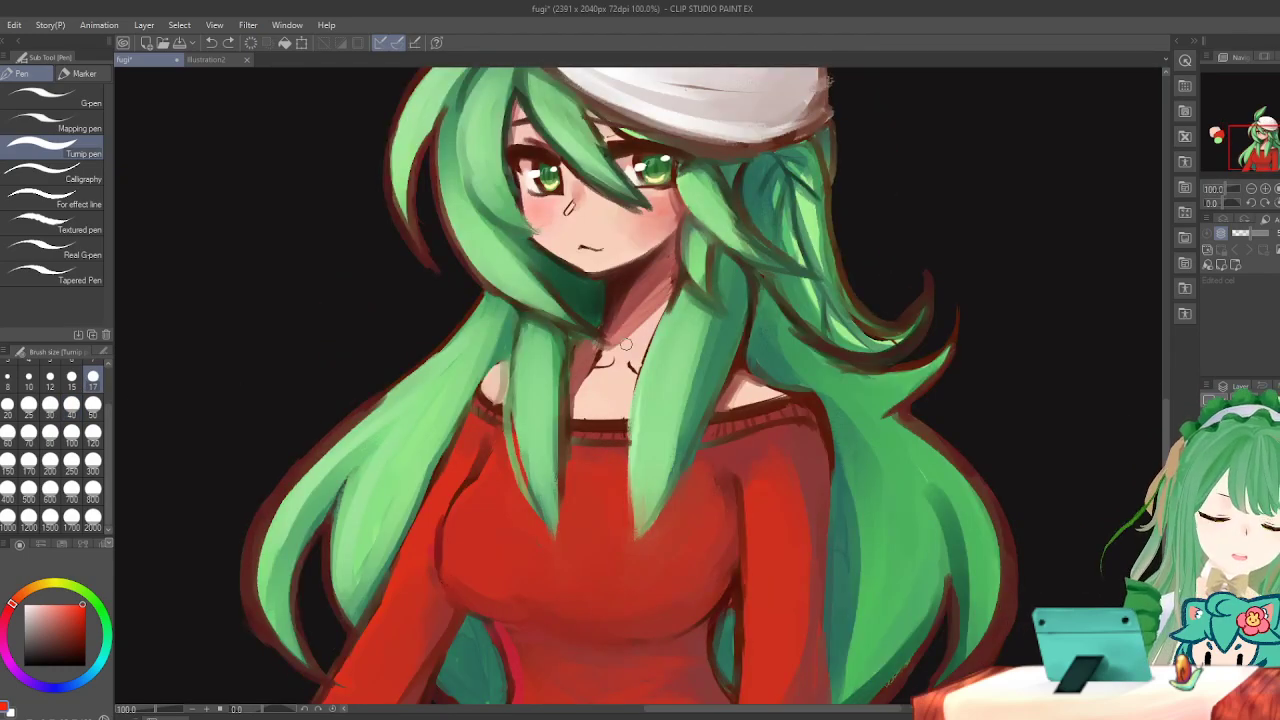
pyautogui.press('alt')
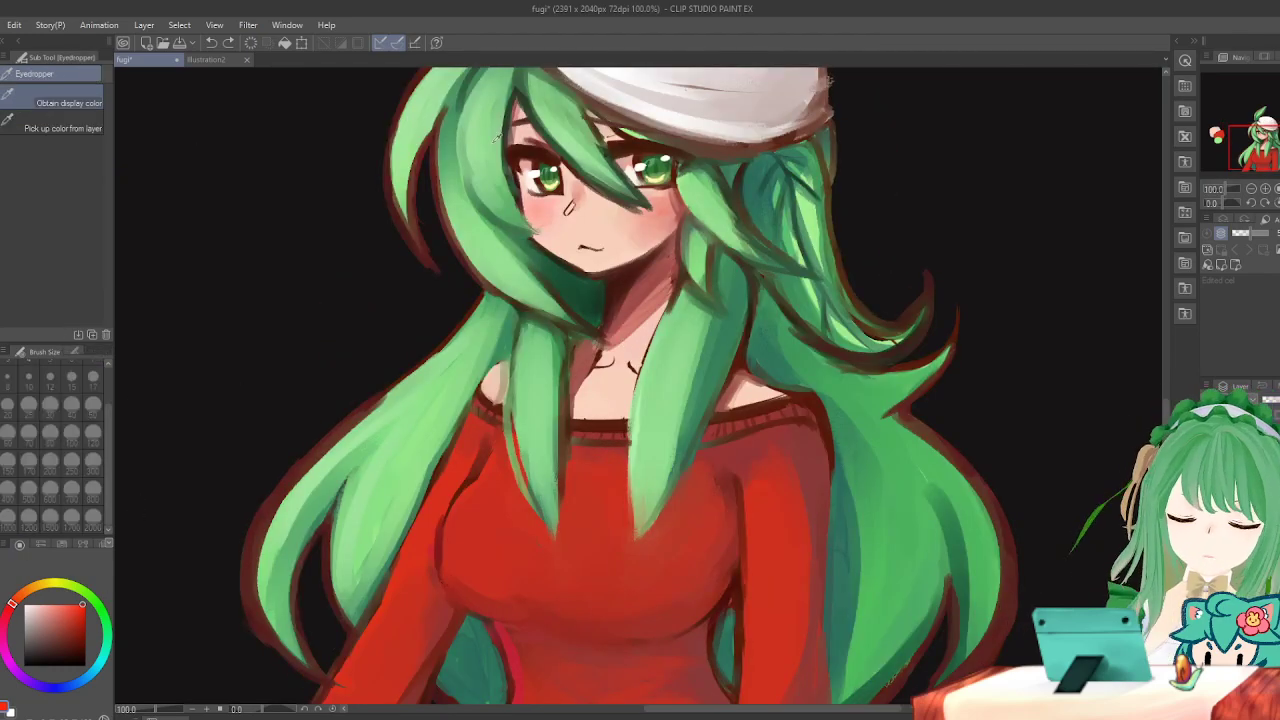
pyautogui.click(520, 240)
pyautogui.press('p')
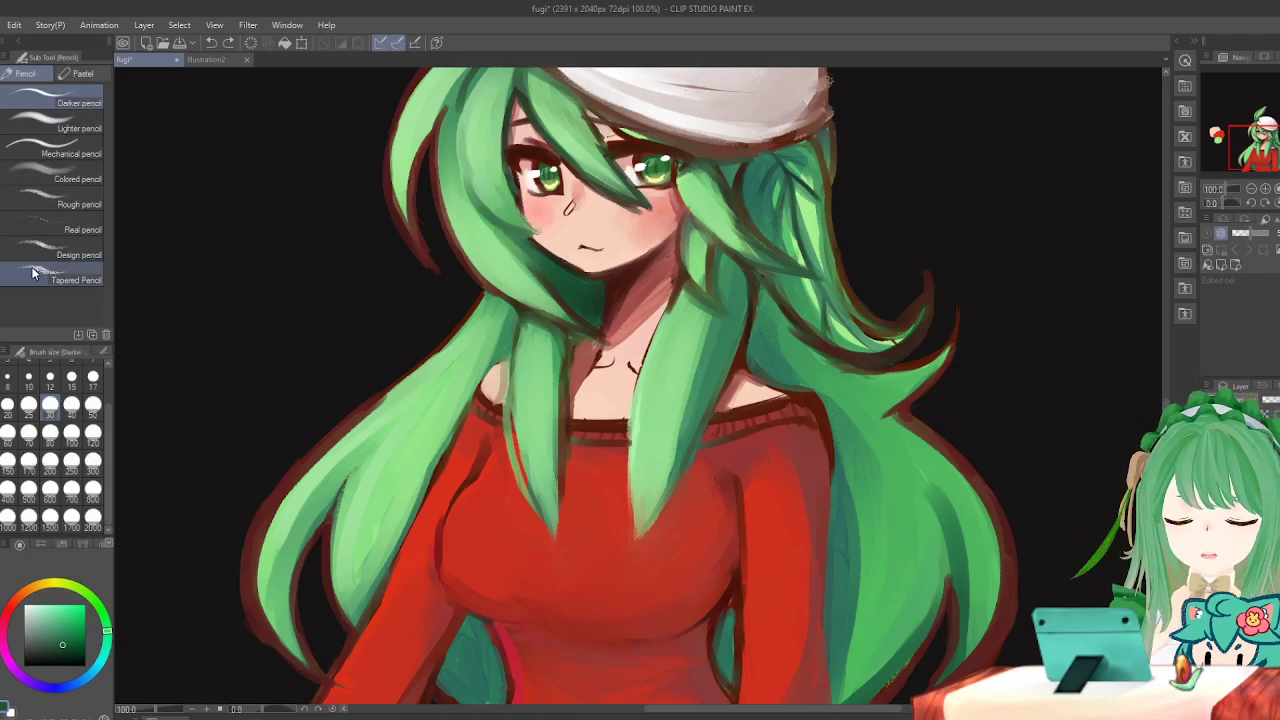
pyautogui.press('b')
pyautogui.click(8, 380)
# Try thin dark green strokes down the front hair lock below the chin, undoing them.
pyautogui.moveTo(525, 316); pyautogui.dragTo(532, 450)
pyautogui.hotkey('ctrl', 'z')
pyautogui.moveTo(526, 323); pyautogui.dragTo(546, 431)
pyautogui.moveTo(530, 321); pyautogui.dragTo(548, 452)
pyautogui.moveTo(557, 334); pyautogui.dragTo(541, 432)
pyautogui.hotkey('ctrl', 'z')
pyautogui.hotkey('ctrl', 'z')
pyautogui.hotkey('ctrl', 'z')
# Add a thin dark green stroke at the top inner edge of the longer front lock, undoing a second stroke down it.
pyautogui.moveTo(678, 296); pyautogui.dragTo(640, 340)
pyautogui.moveTo(682, 286); pyautogui.dragTo(700, 416)
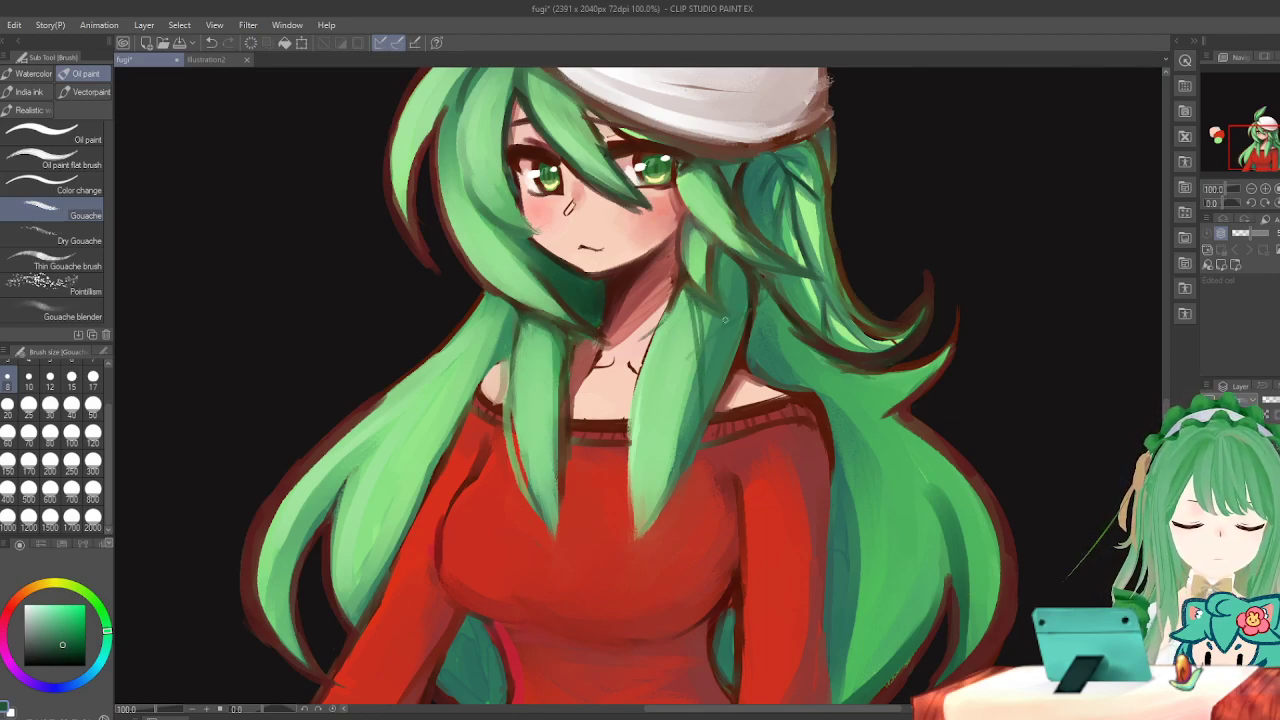
pyautogui.hotkey('ctrl', 'z')
# Check the whole figure in mirrored view and compare it with and without the last dark green stroke.
pyautogui.scroll(-1, 351, 261)
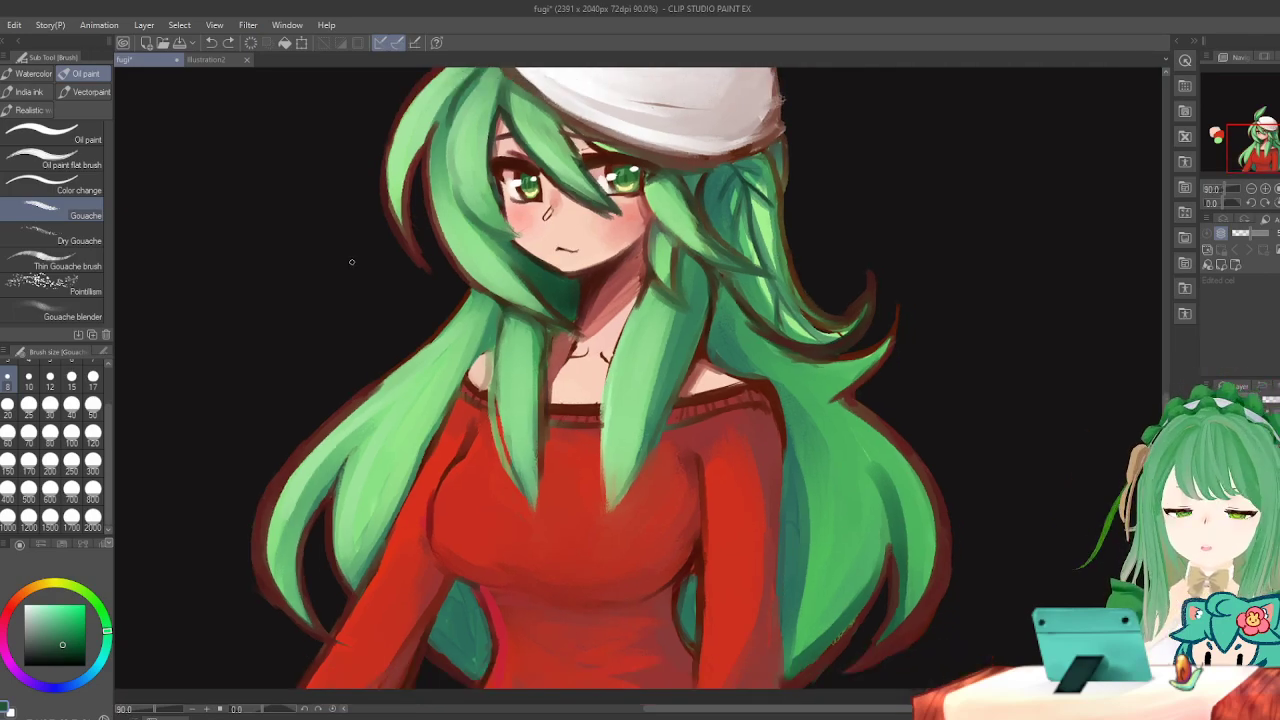
pyautogui.scroll(-3, 569, 226)
pyautogui.scroll(1, 459, 360)
pyautogui.press('h')
pyautogui.press('h')
pyautogui.hotkey('ctrl', 'z')
pyautogui.hotkey('ctrl', 'y')
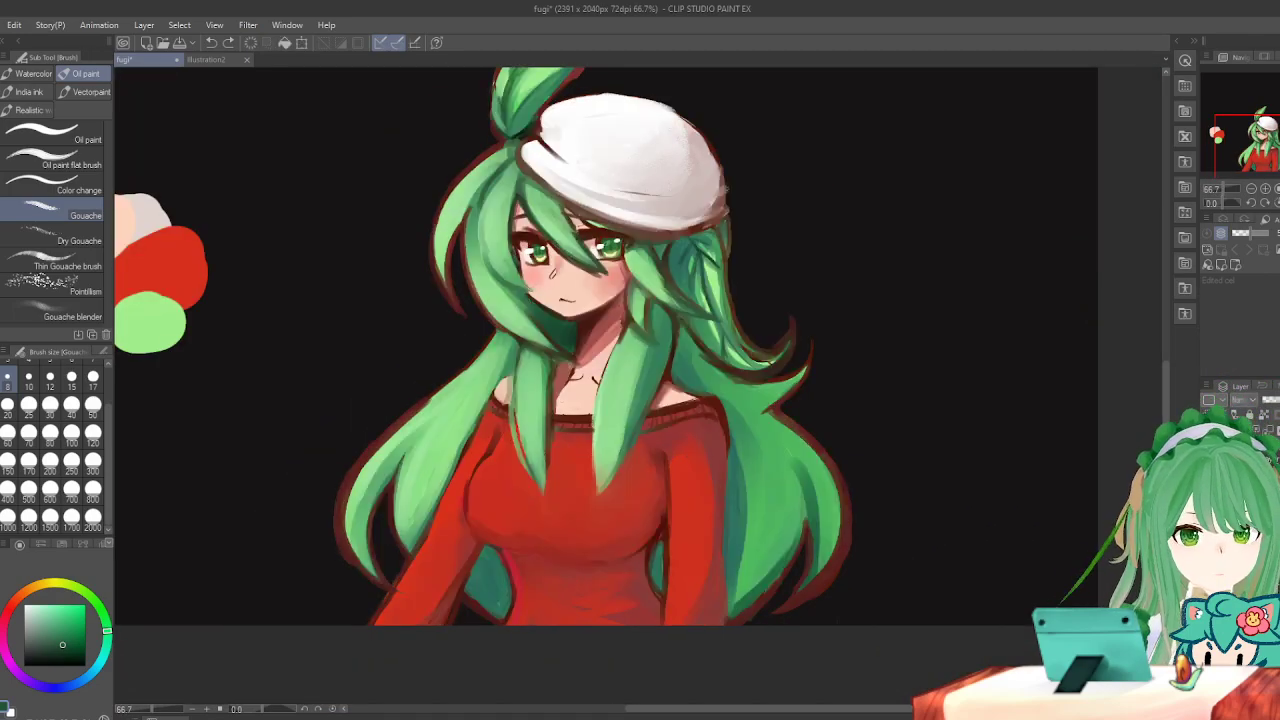
pyautogui.scroll(-1, 620, 480)
pyautogui.scroll(3, 622, 175)
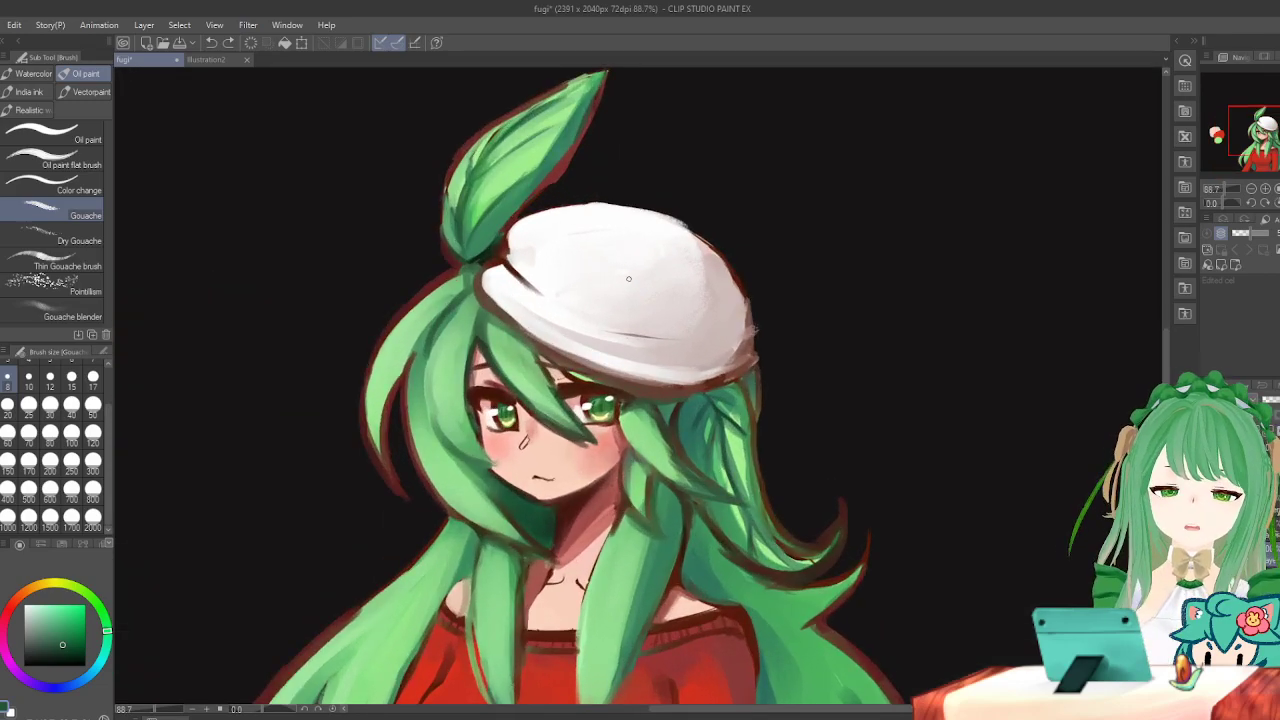
# Sample light green from the leaf, paint the hair just below its base with Gouache at size 15, and check the mirrored view.
pyautogui.scroll(3, 492, 208)
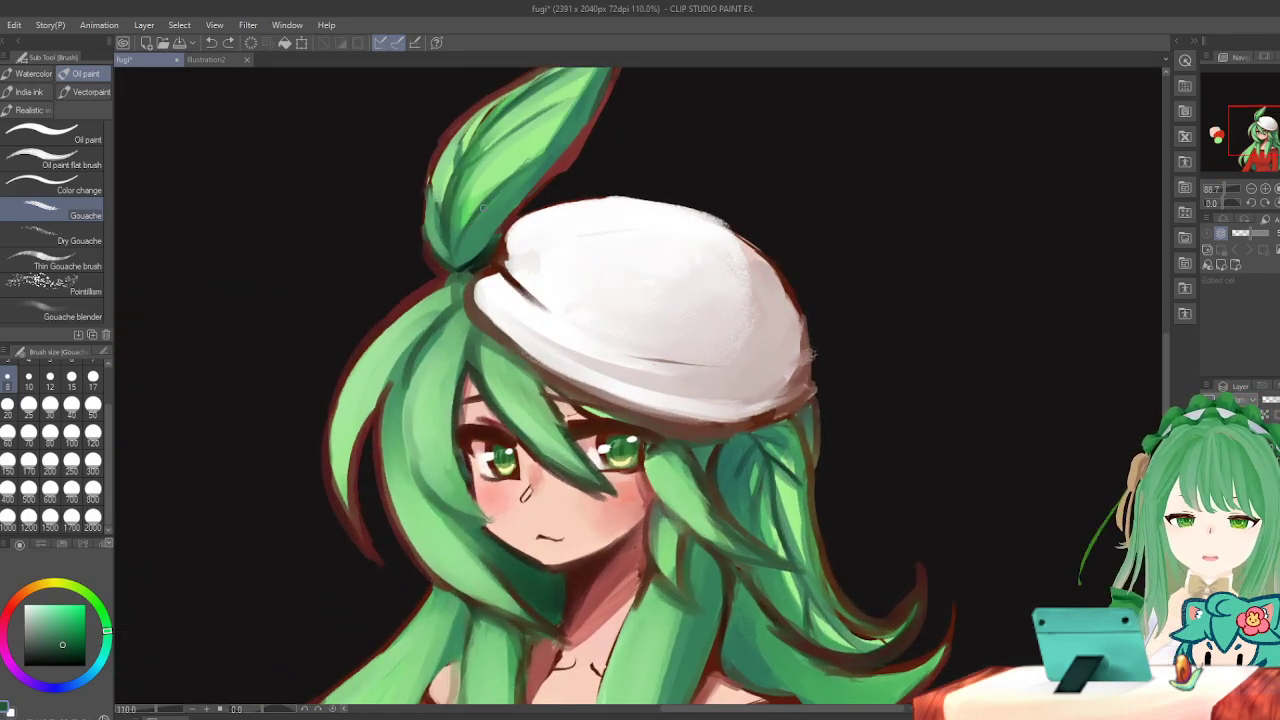
pyautogui.press('i')
pyautogui.click(572, 134)
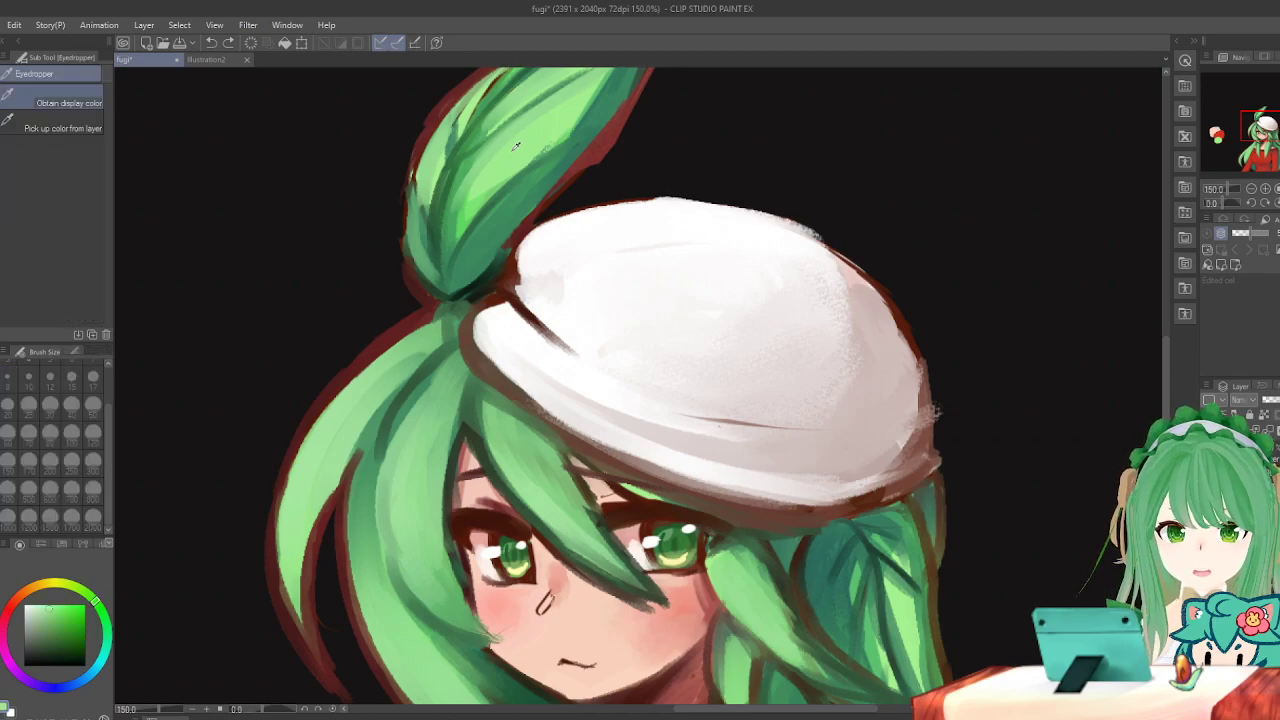
pyautogui.press('b')
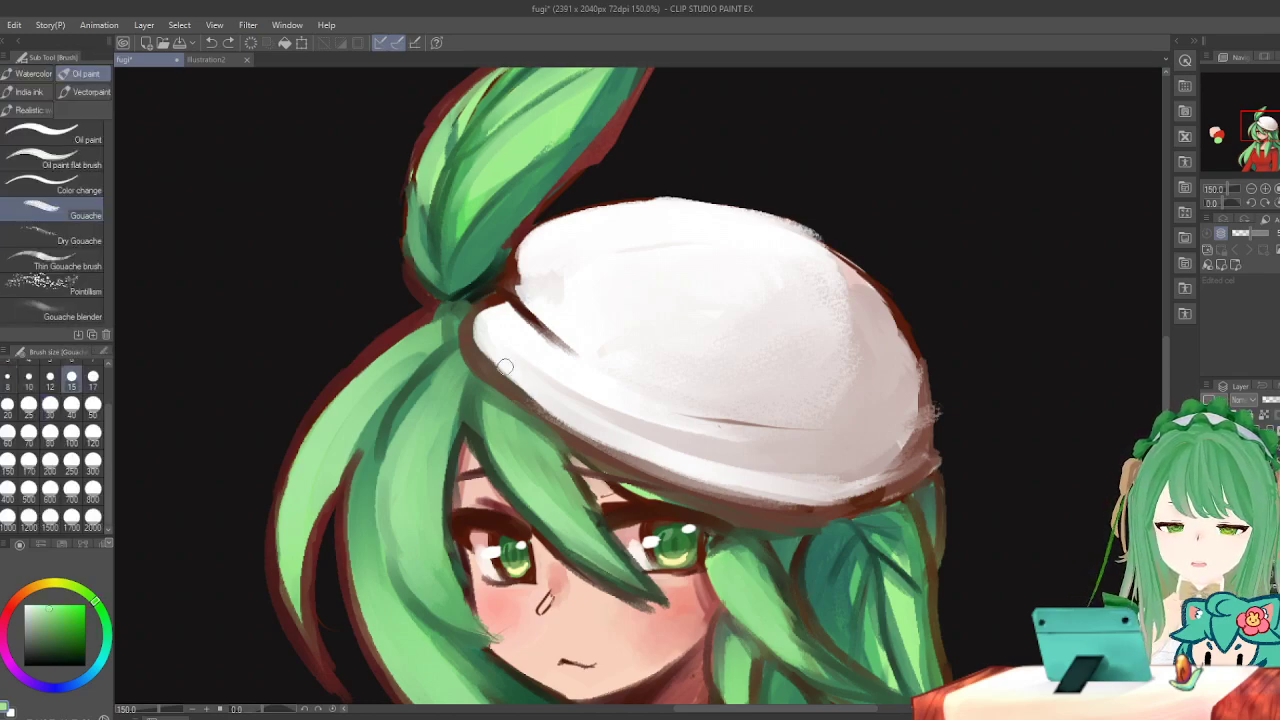
pyautogui.scroll(1, 560, 320)
pyautogui.moveTo(419, 306); pyautogui.dragTo(395, 333)
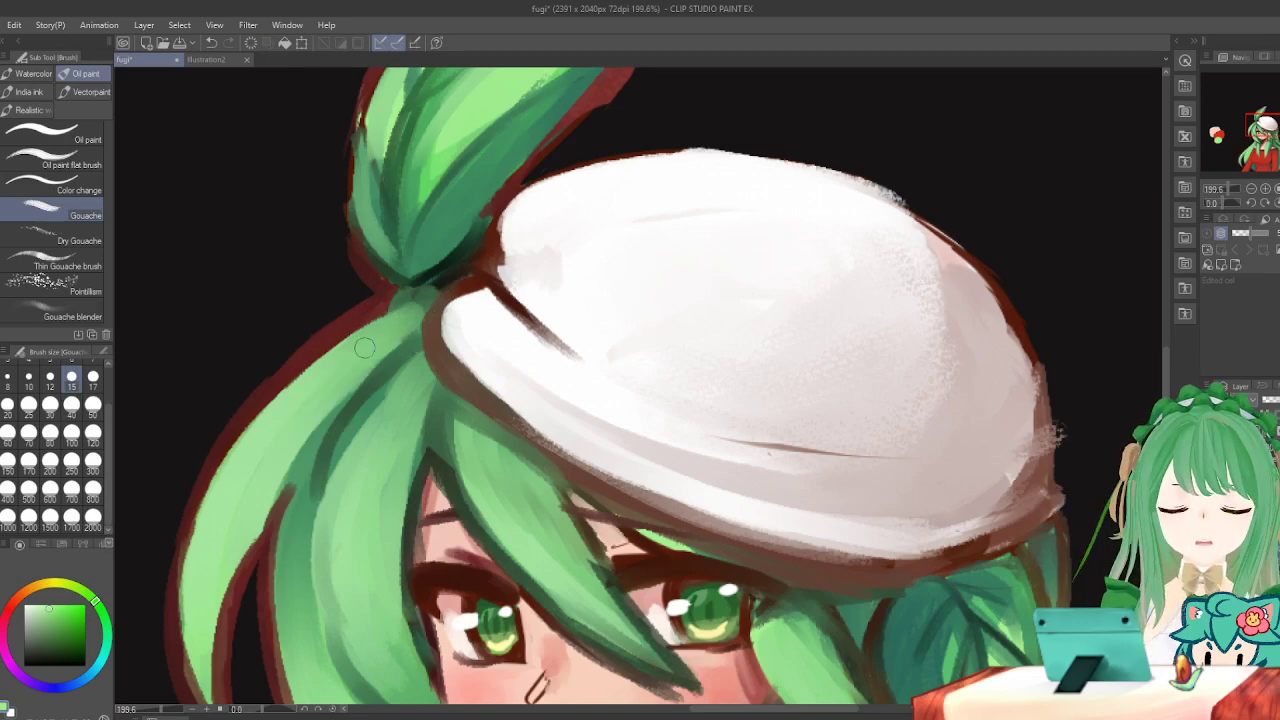
pyautogui.scroll(-4, 563, 170)
pyautogui.press('h')
pyautogui.press('h')
pyautogui.scroll(1, 530, 260)
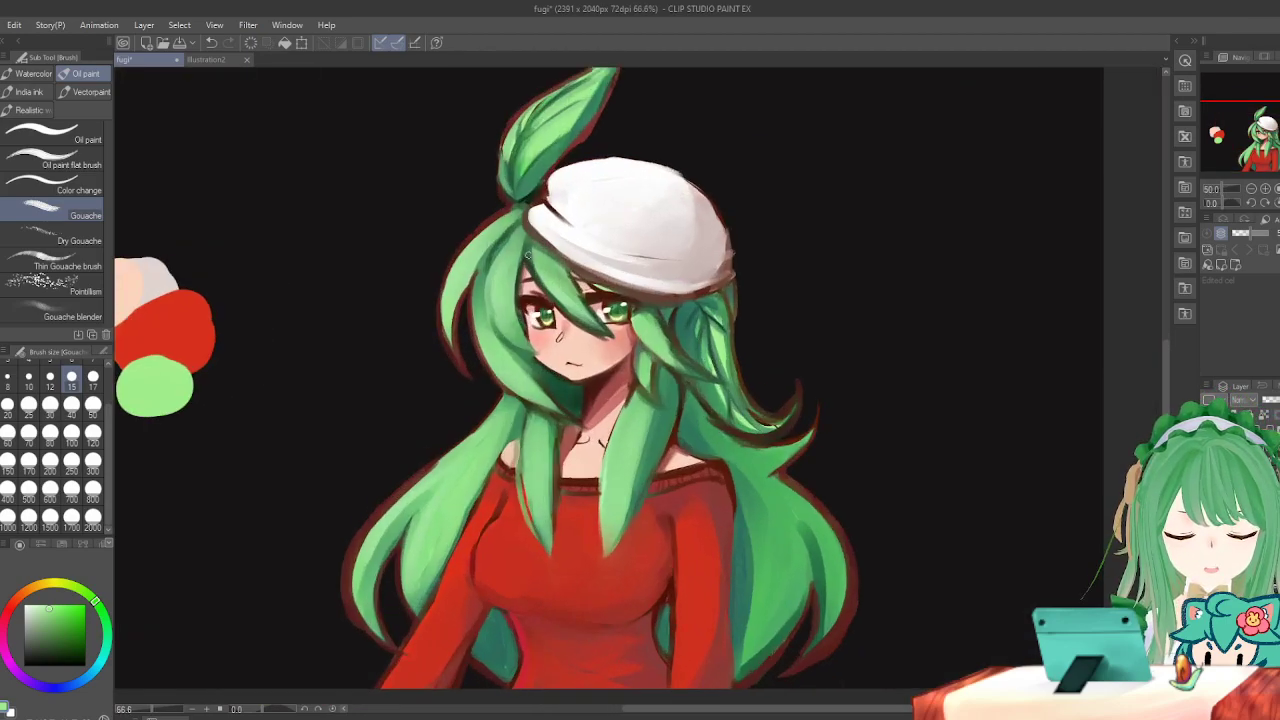
pyautogui.scroll(1, 598, 215)
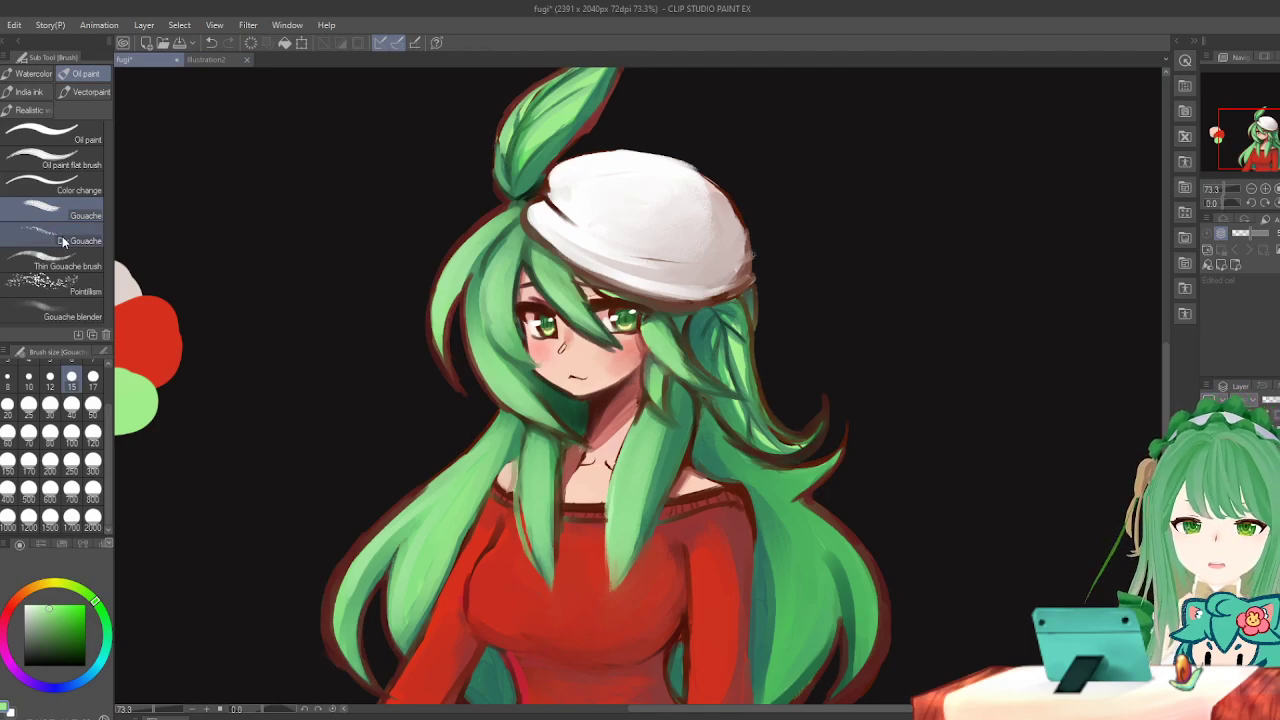
pyautogui.click(29, 80)
pyautogui.click(82, 75)
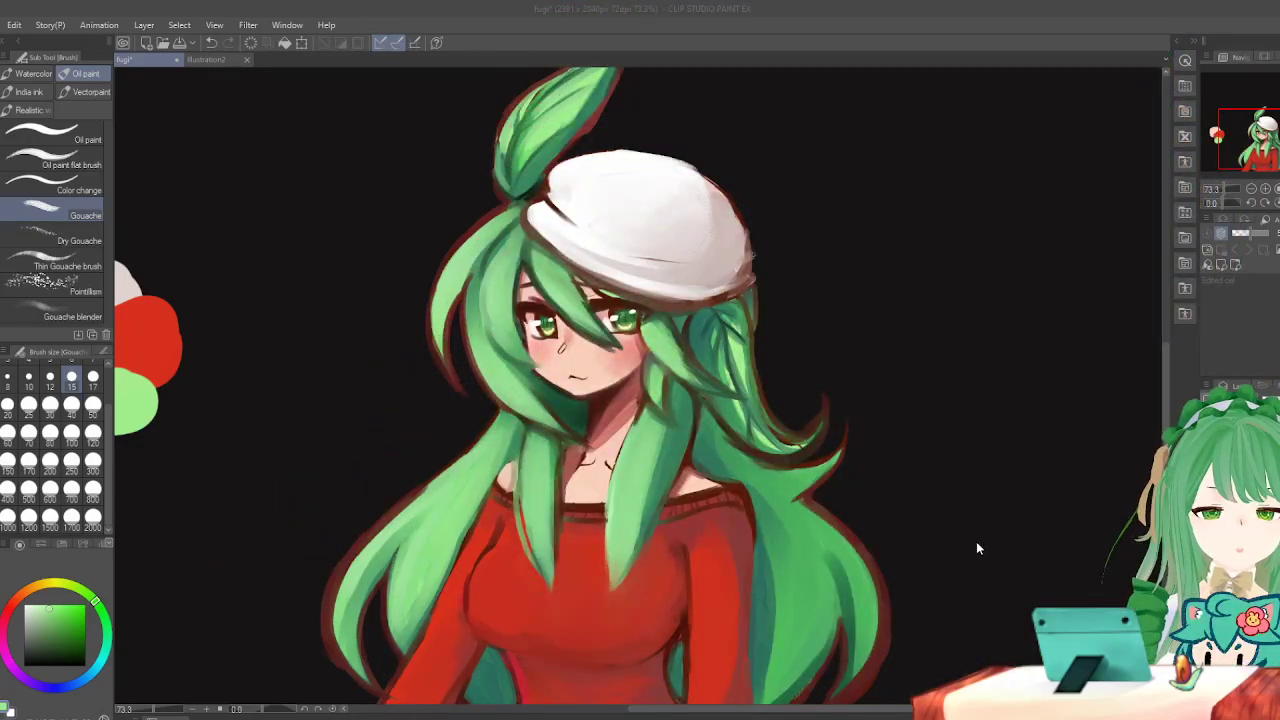
pyautogui.click(871, 183)
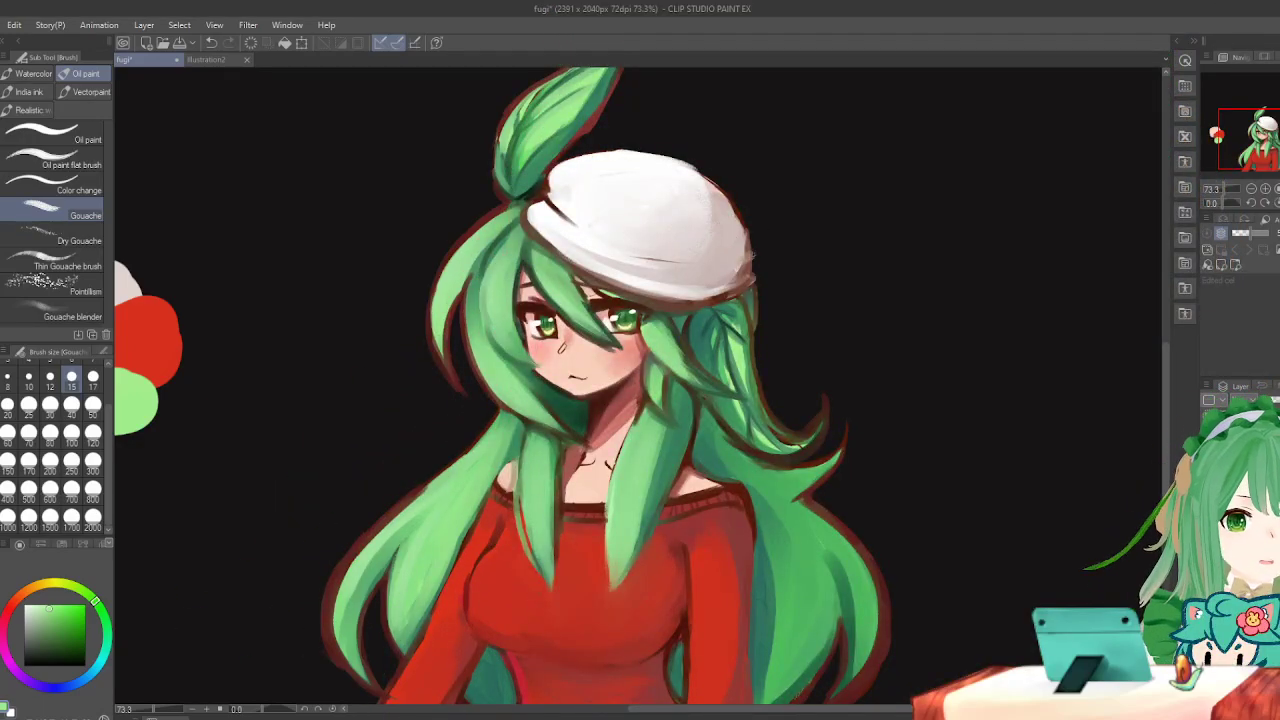
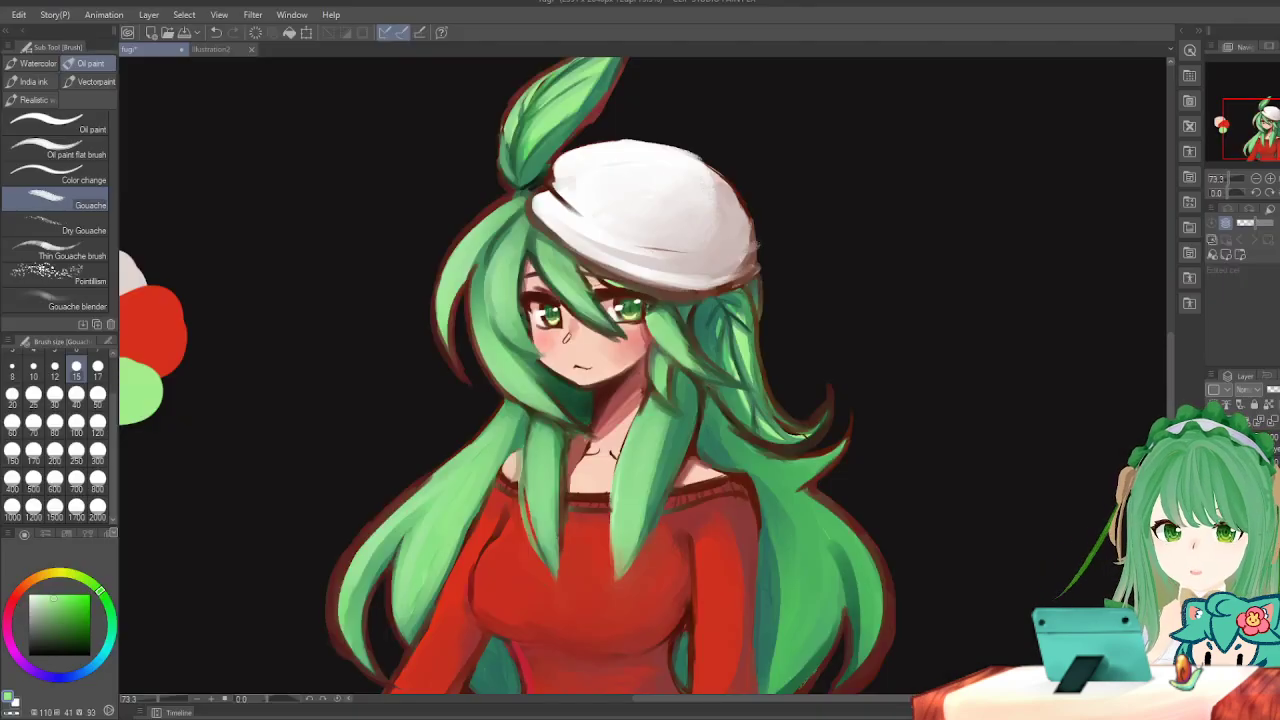
pyautogui.scroll(1, 472, 248)
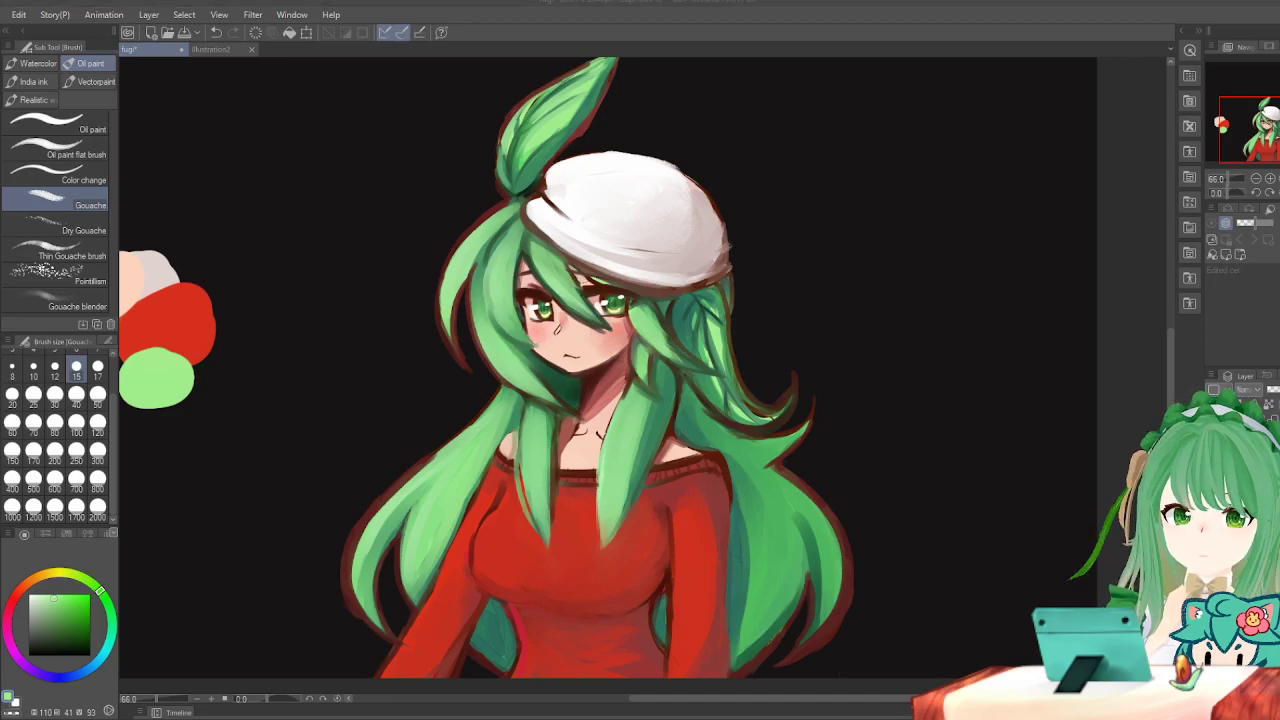
pyautogui.scroll(-2, 365, 135)
pyautogui.scroll(2, 315, 155)
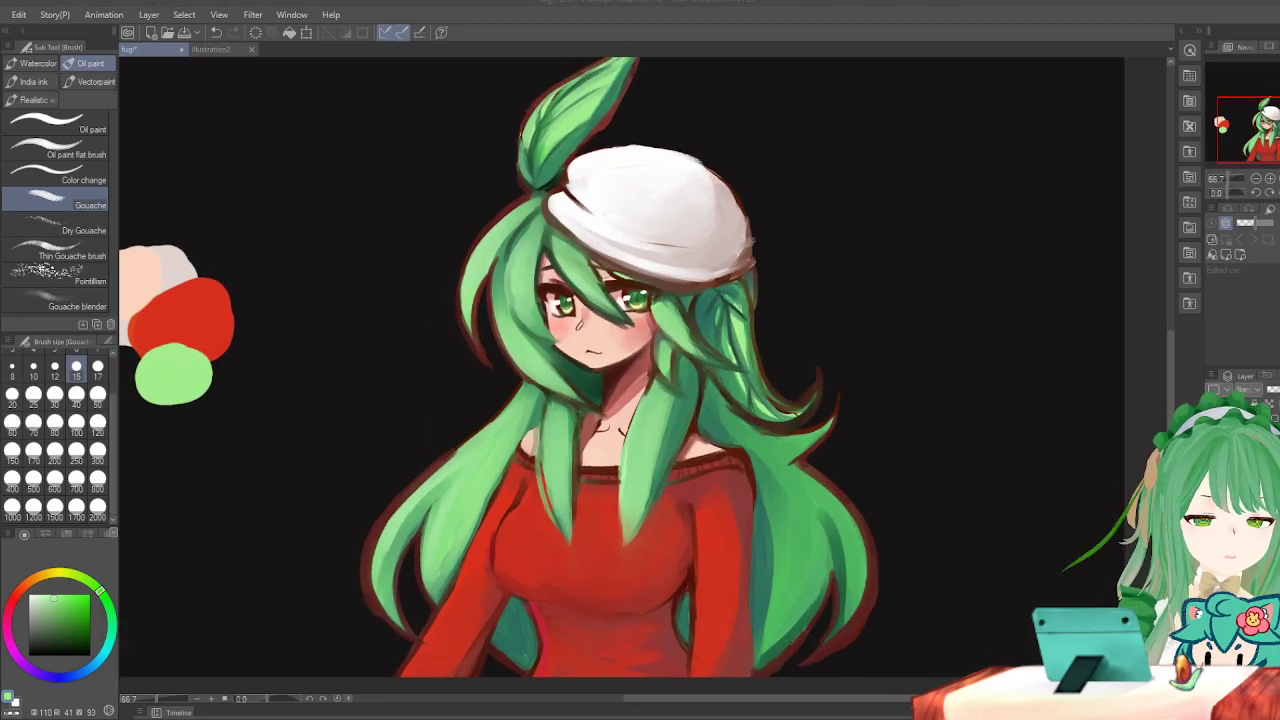
# Compare the figure with and without the last paint stroke.
pyautogui.hotkey('ctrl', 'z')
pyautogui.hotkey('ctrl', 'y')
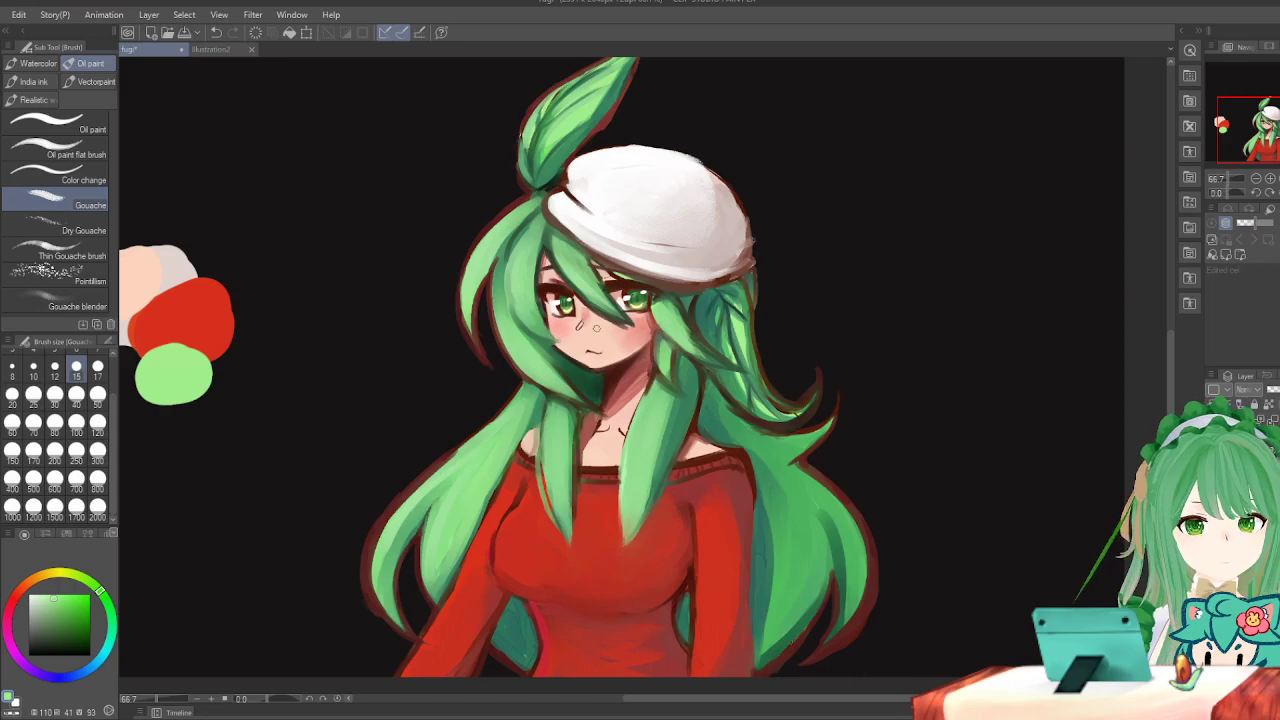
pyautogui.scroll(1, 655, 100)
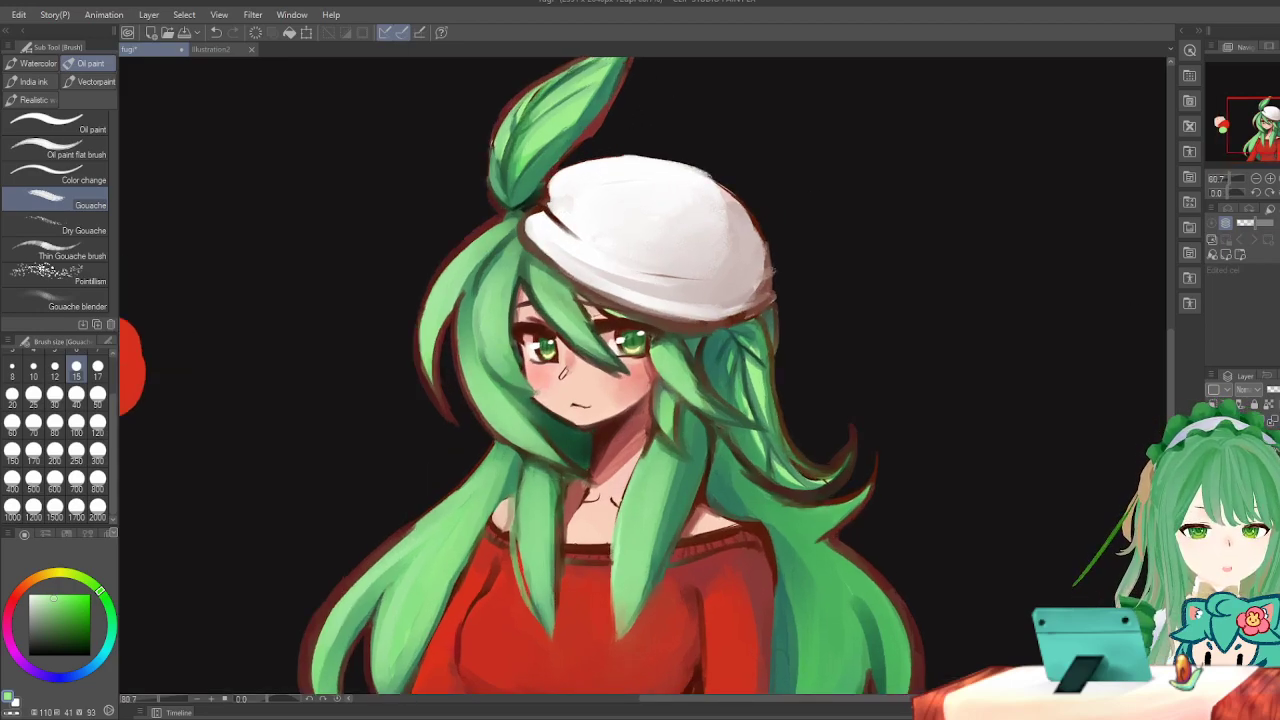
pyautogui.hotkey('ctrl', 'z')
# Sample the dark red-brown outline color and repaint the outline along the beret's rear edge in mirrored view with Gouache at size 12.
pyautogui.scroll(3, 762, 178)
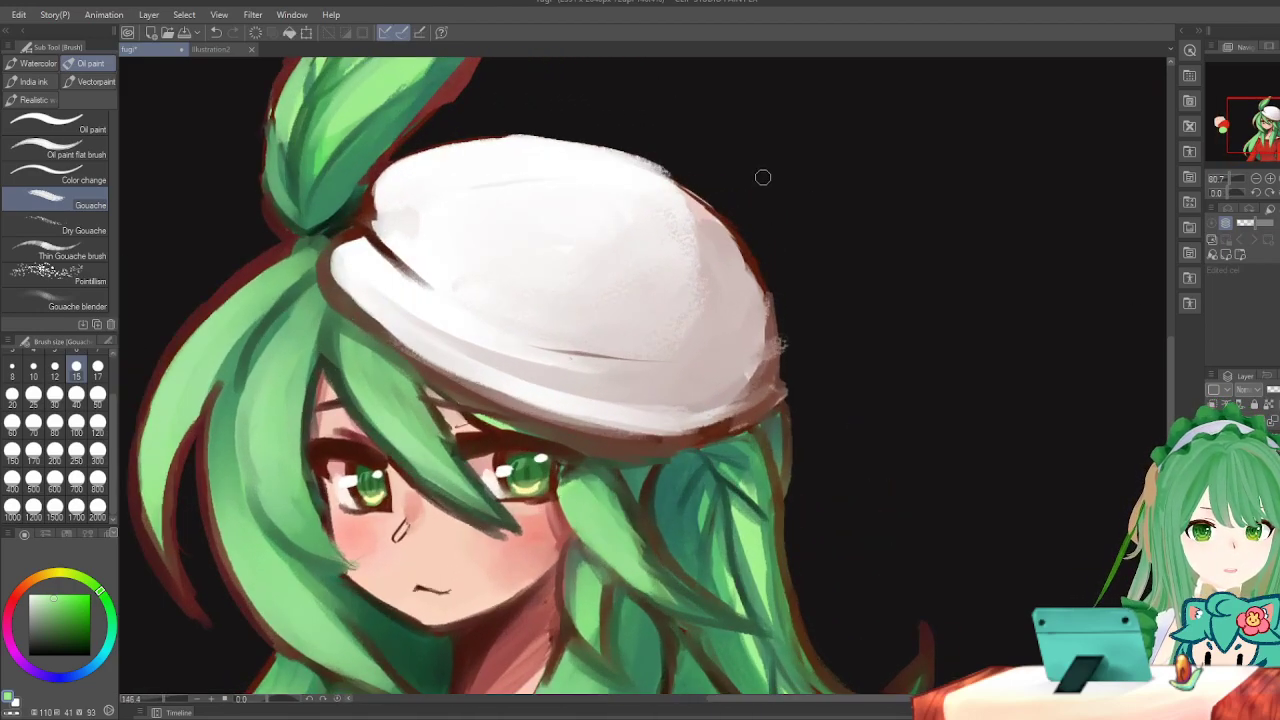
pyautogui.press('h')
pyautogui.press('i')
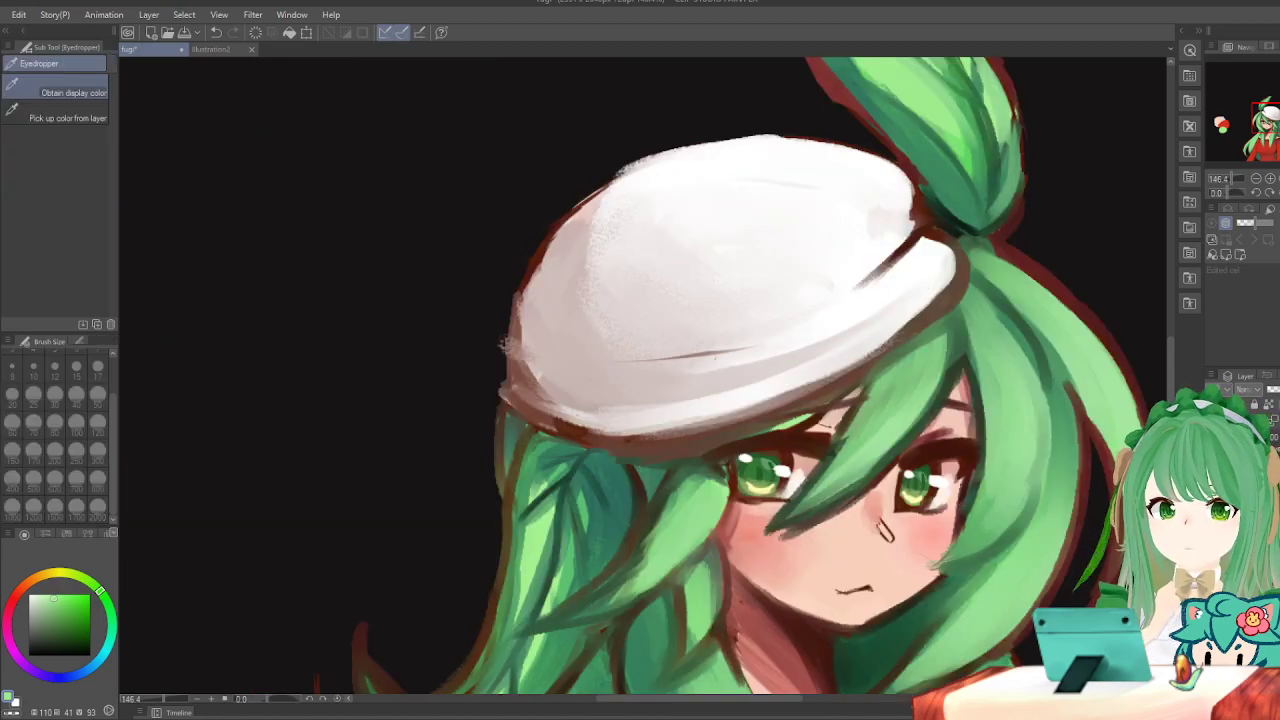
pyautogui.click(538, 258)
pyautogui.press('b')
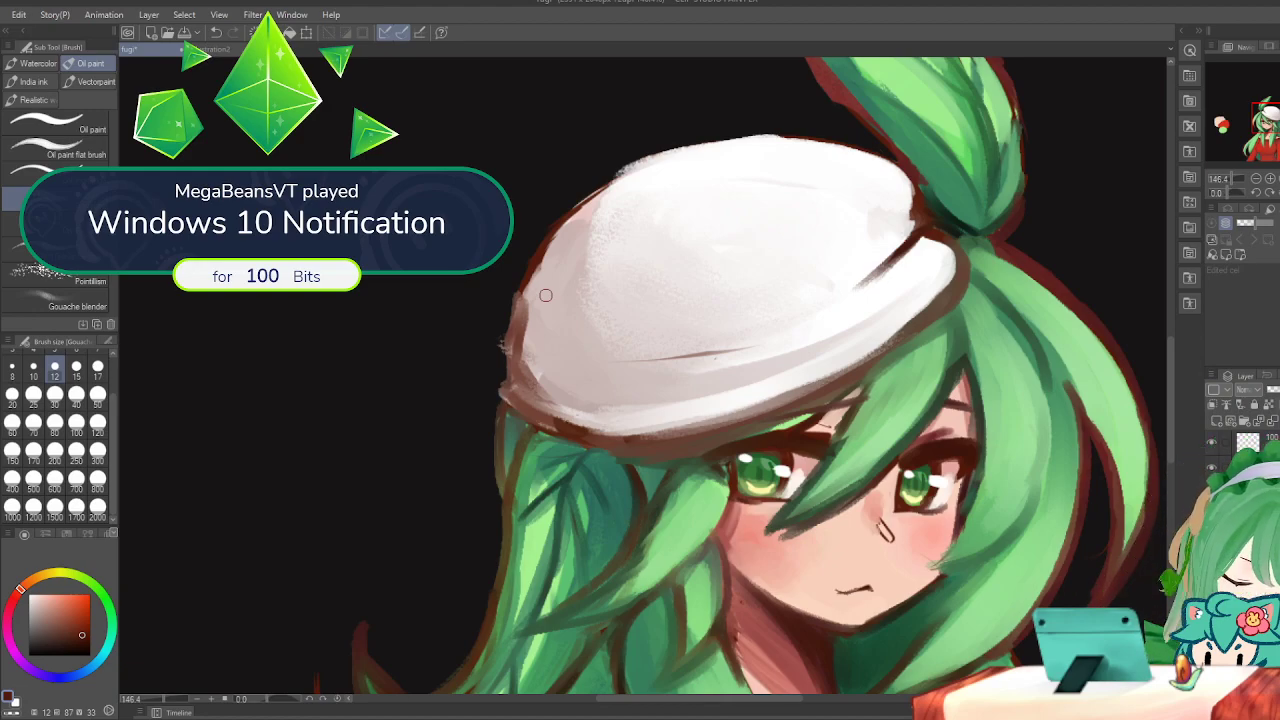
pyautogui.moveTo(524, 302); pyautogui.dragTo(508, 356)
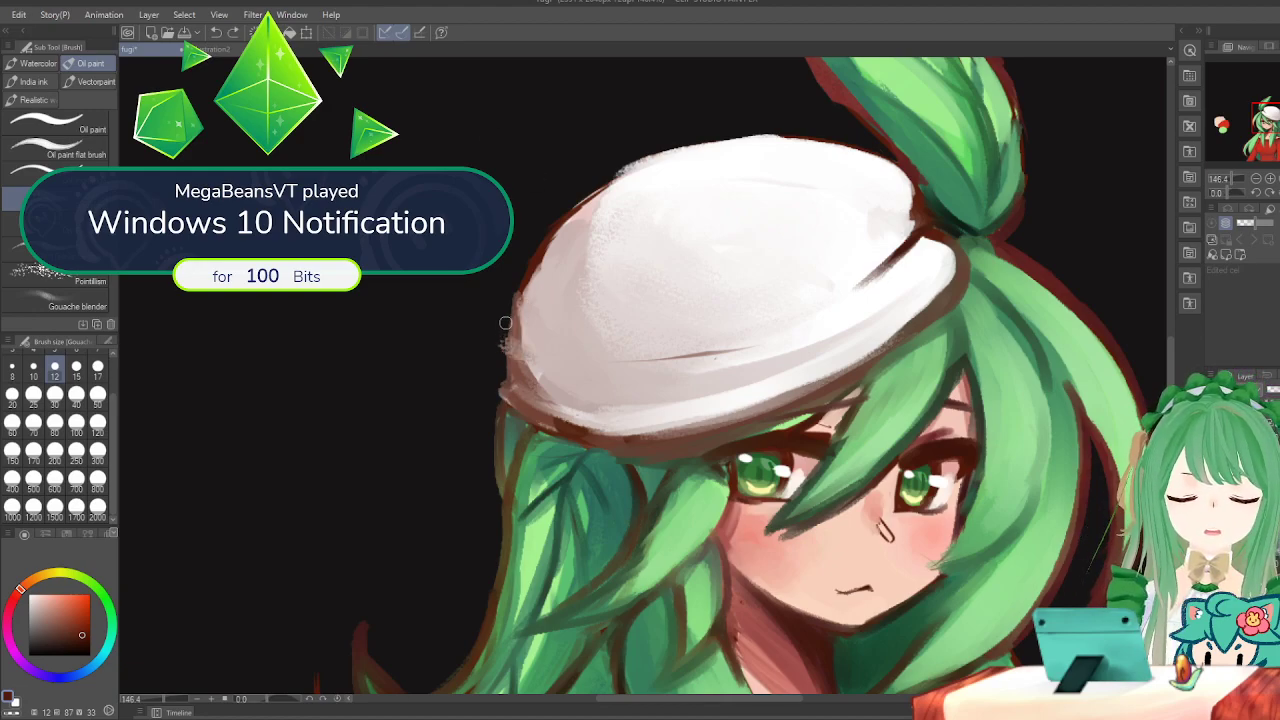
pyautogui.moveTo(160, 265)
pyautogui.mouseDown()
pyautogui.moveTo(229, 283)
pyautogui.moveTo(815, 2)
pyautogui.mouseUp()
pyautogui.hotkey('ctrl', 'z')
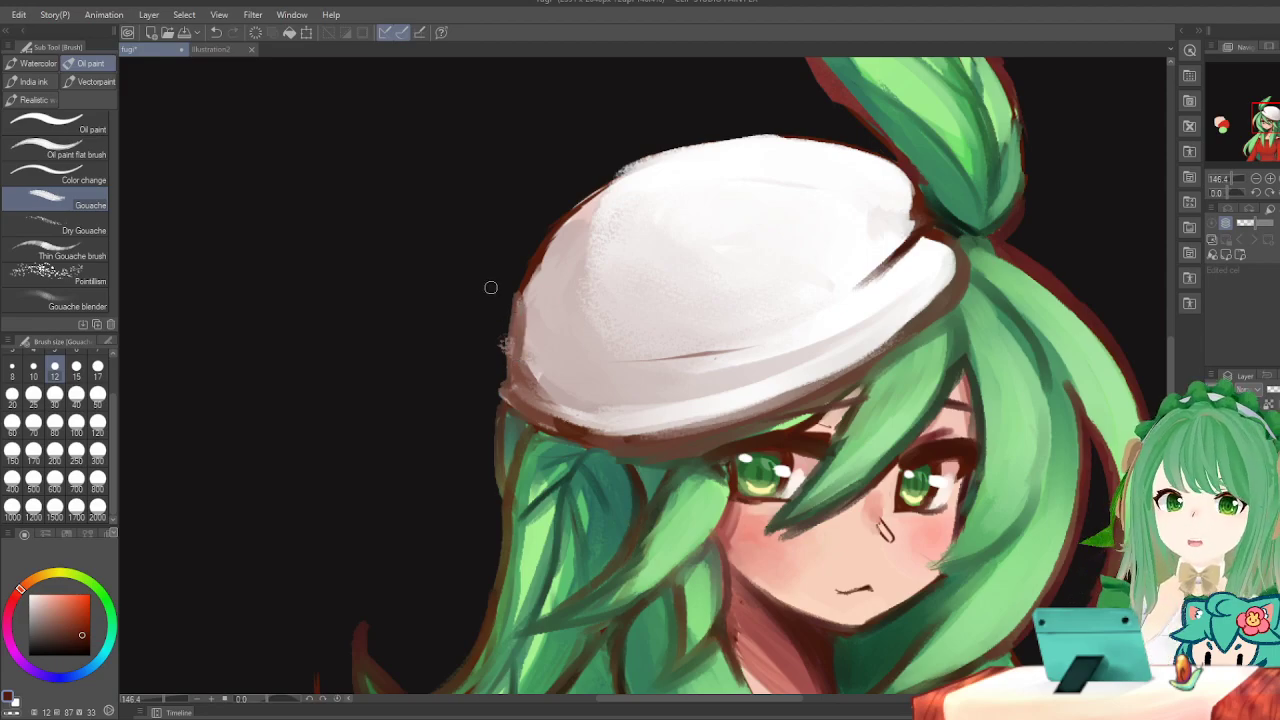
pyautogui.hotkey('ctrl', 'z')
pyautogui.moveTo(516, 312); pyautogui.dragTo(509, 353)
pyautogui.hotkey('ctrl', 'z')
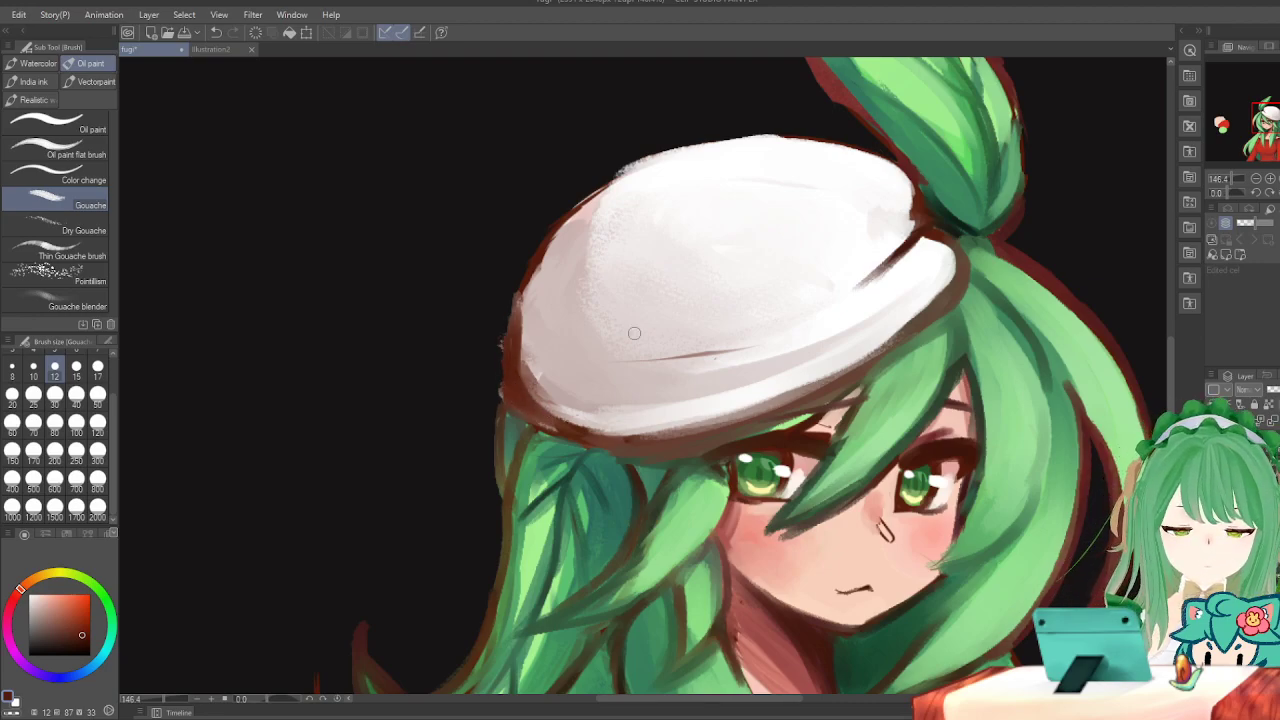
# Erase the stray paint outside the beret's rear edge with the Hard eraser at size 15.
pyautogui.press('j')
pyautogui.press('h')
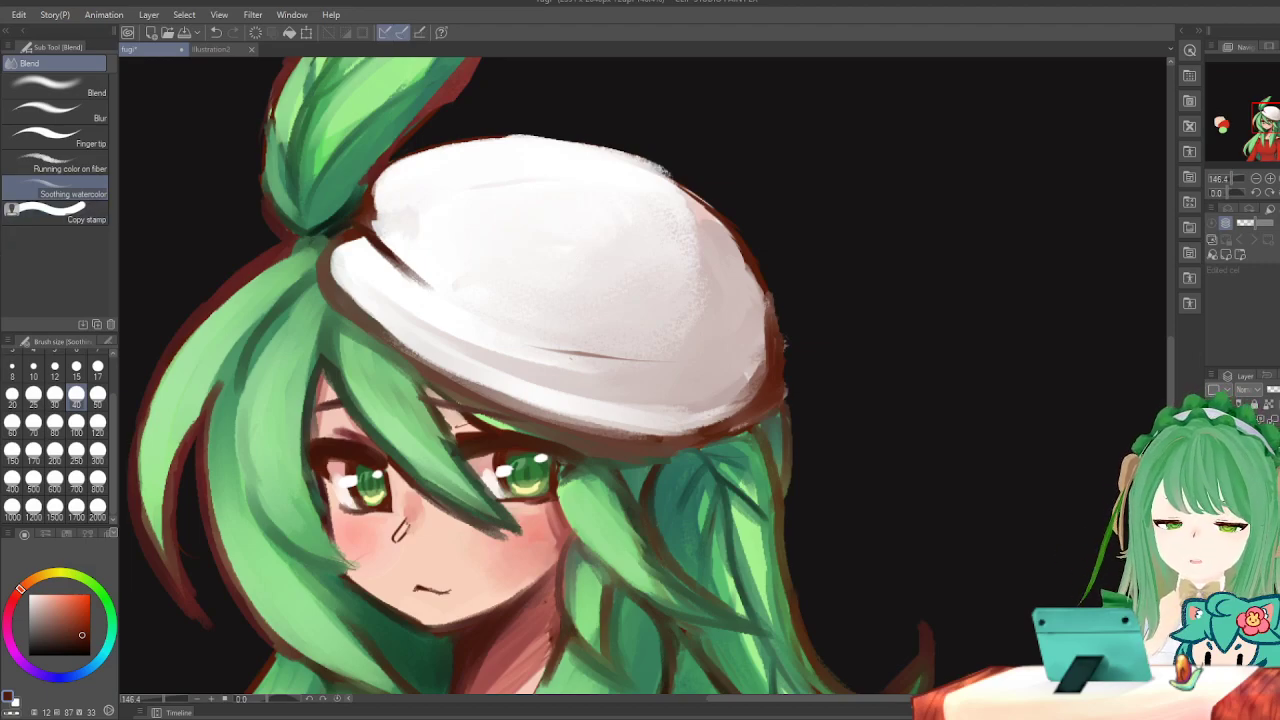
pyautogui.press('e')
pyautogui.click(55, 394)
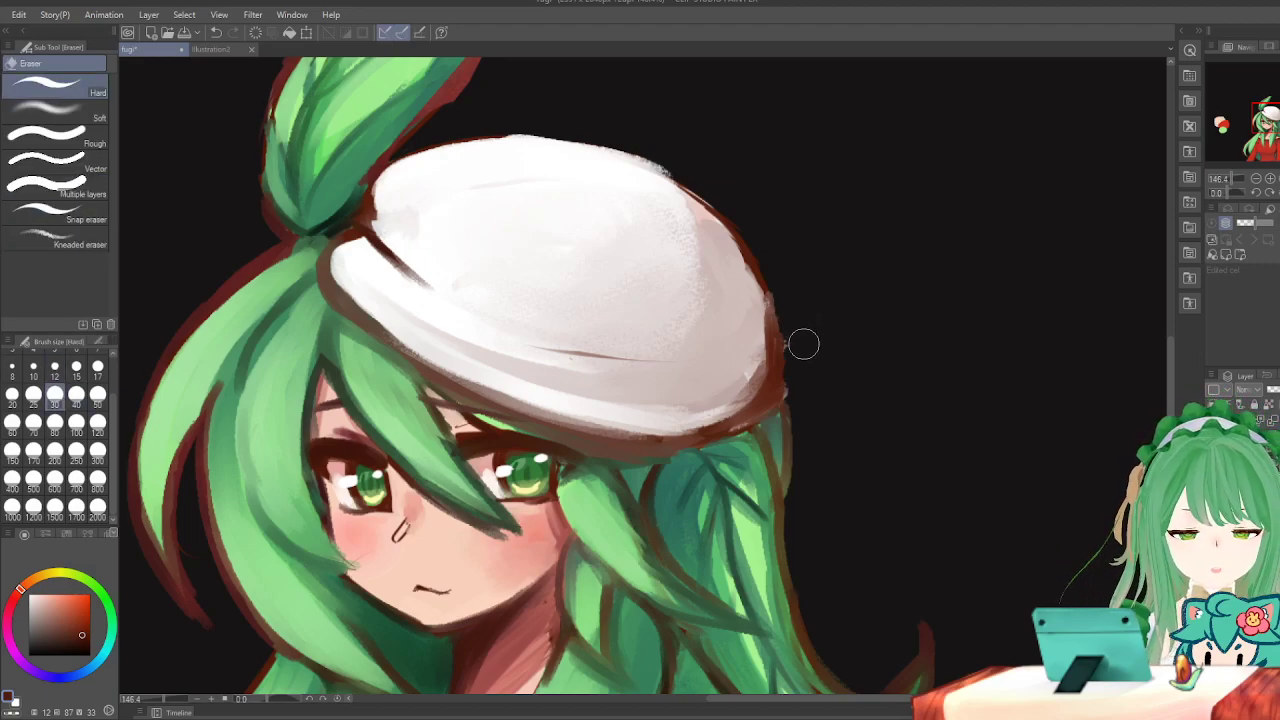
pyautogui.click(76, 373)
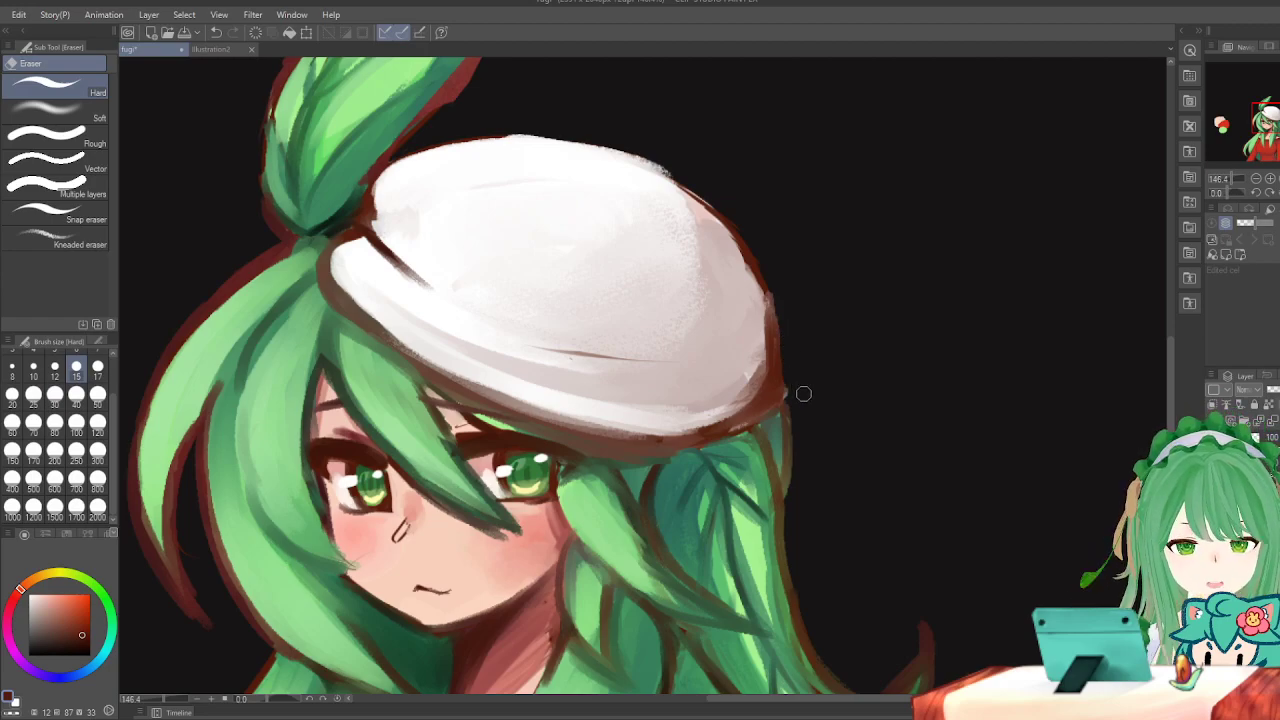
# Check the cleaned beret outline in normal and mirrored view, both close up and from farther away.
pyautogui.press('h')
pyautogui.press('h')
pyautogui.scroll(-1, 808, 288)
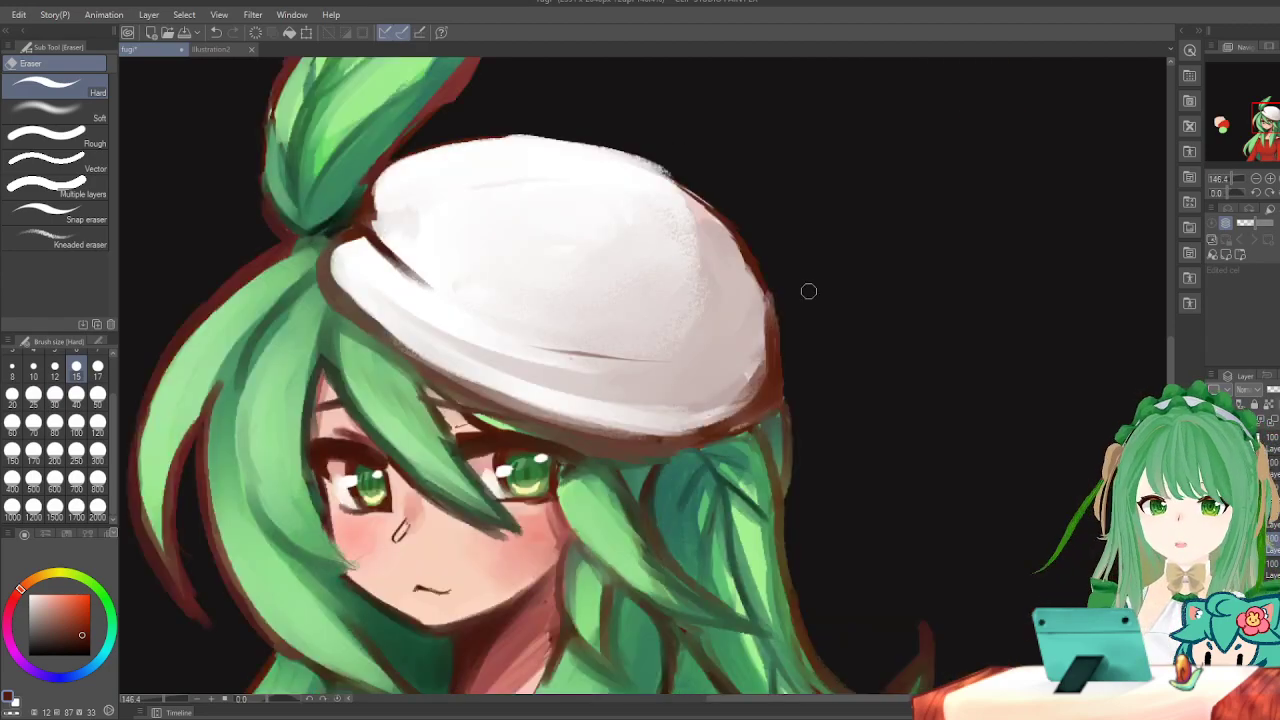
pyautogui.scroll(-1, 785, 218)
pyautogui.scroll(-2, 785, 218)
pyautogui.scroll(2, 697, 243)
pyautogui.press('h')
pyautogui.press('h')
pyautogui.scroll(-2, 699, 243)
pyautogui.scroll(2, 688, 185)
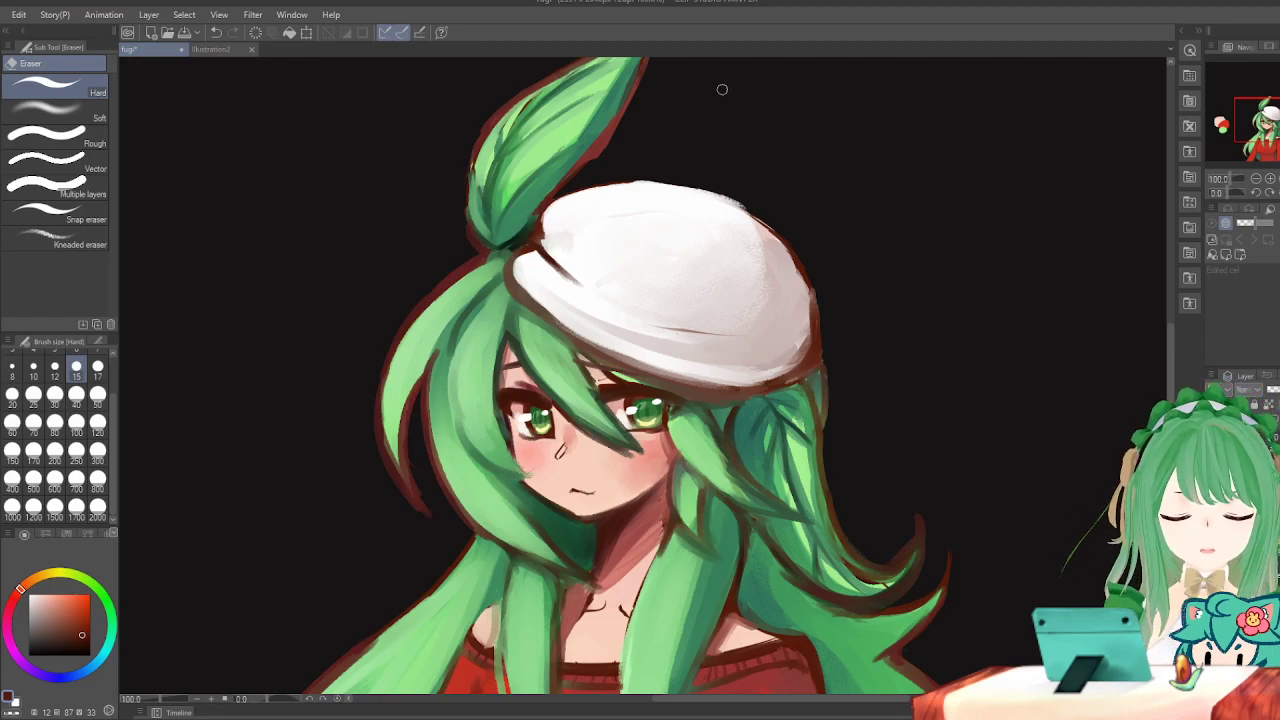
# Thicken the dark red-brown outline along the leaf's outer lower edge down to its base with Gouache at size 12.
pyautogui.press('b')
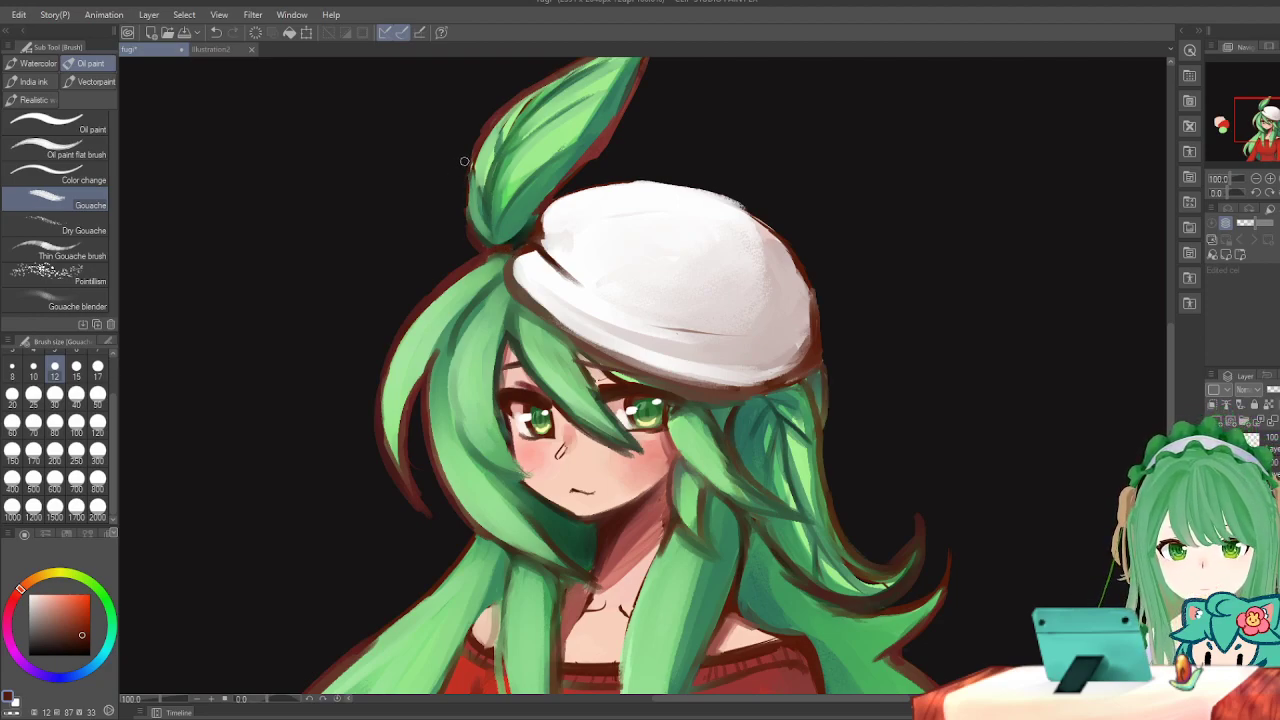
pyautogui.hotkey('ctrl', 'z')
pyautogui.moveTo(474, 156); pyautogui.dragTo(475, 226)
pyautogui.moveTo(470, 165); pyautogui.dragTo(486, 238)
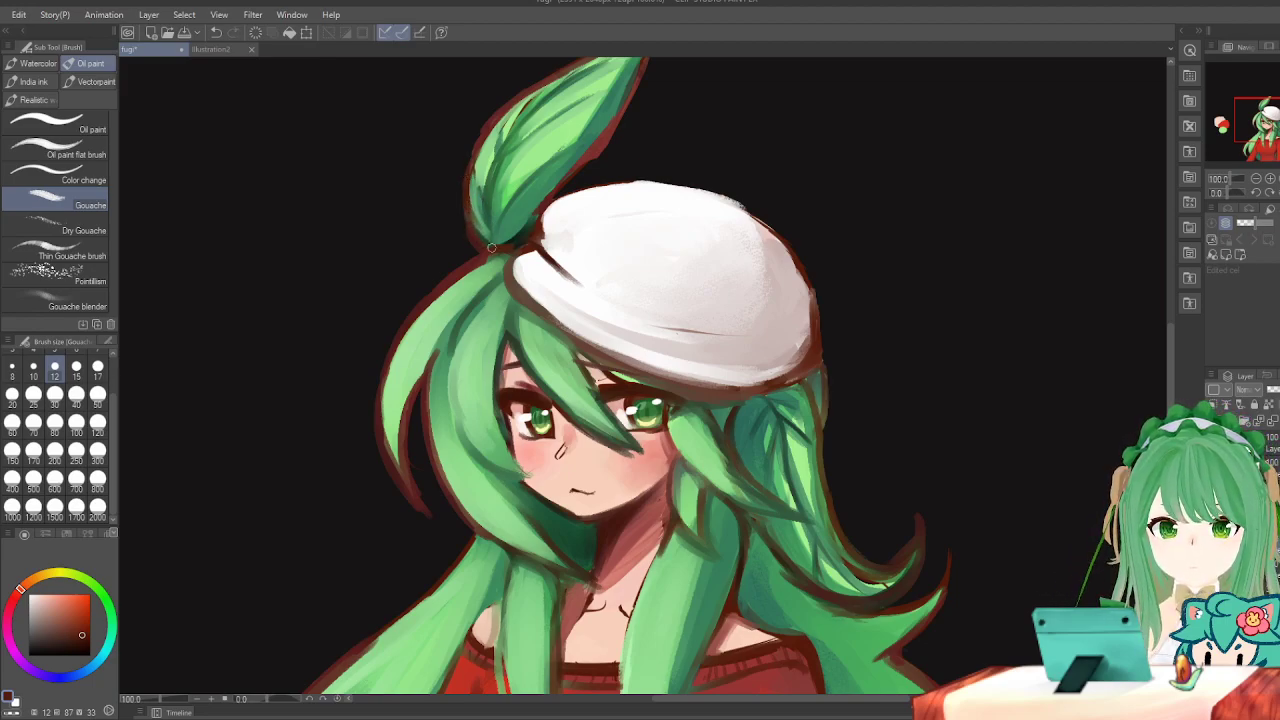
pyautogui.moveTo(473, 152); pyautogui.dragTo(469, 210)
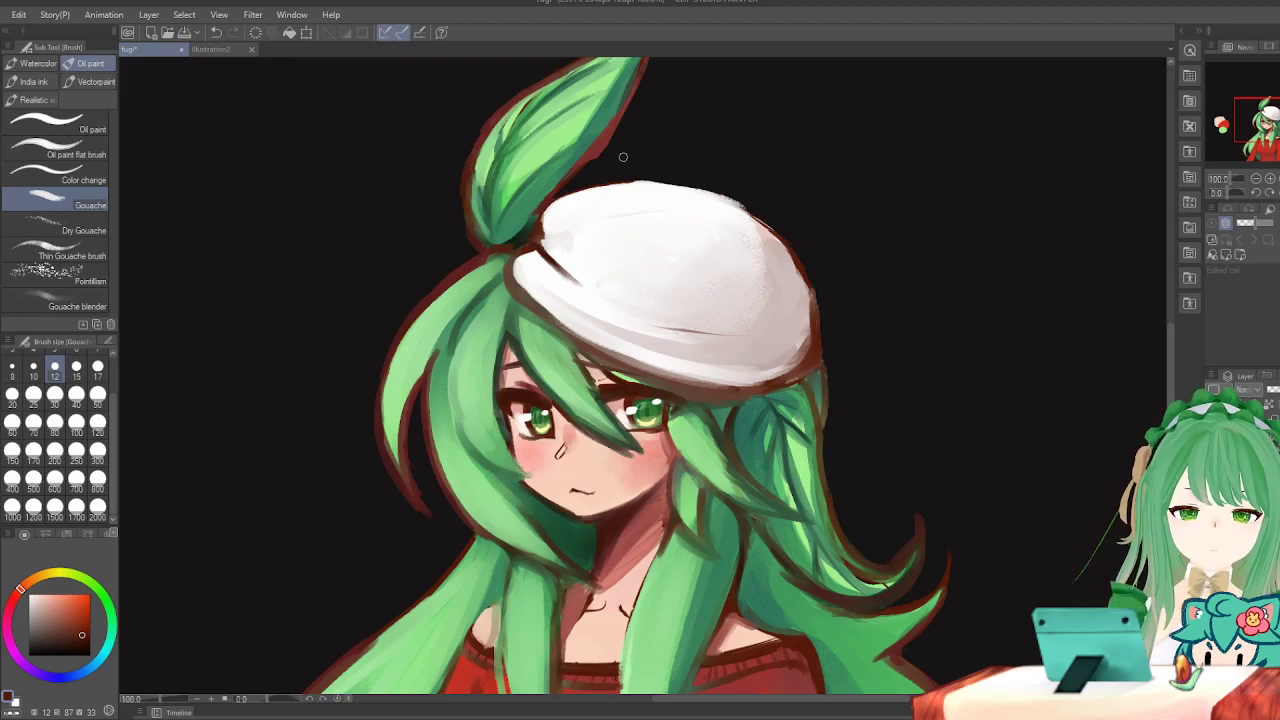
# Examine the whole figure and the reworked leaf outline at several zoom levels.
pyautogui.scroll(-4, 623, 157)
pyautogui.scroll(3, 603, 242)
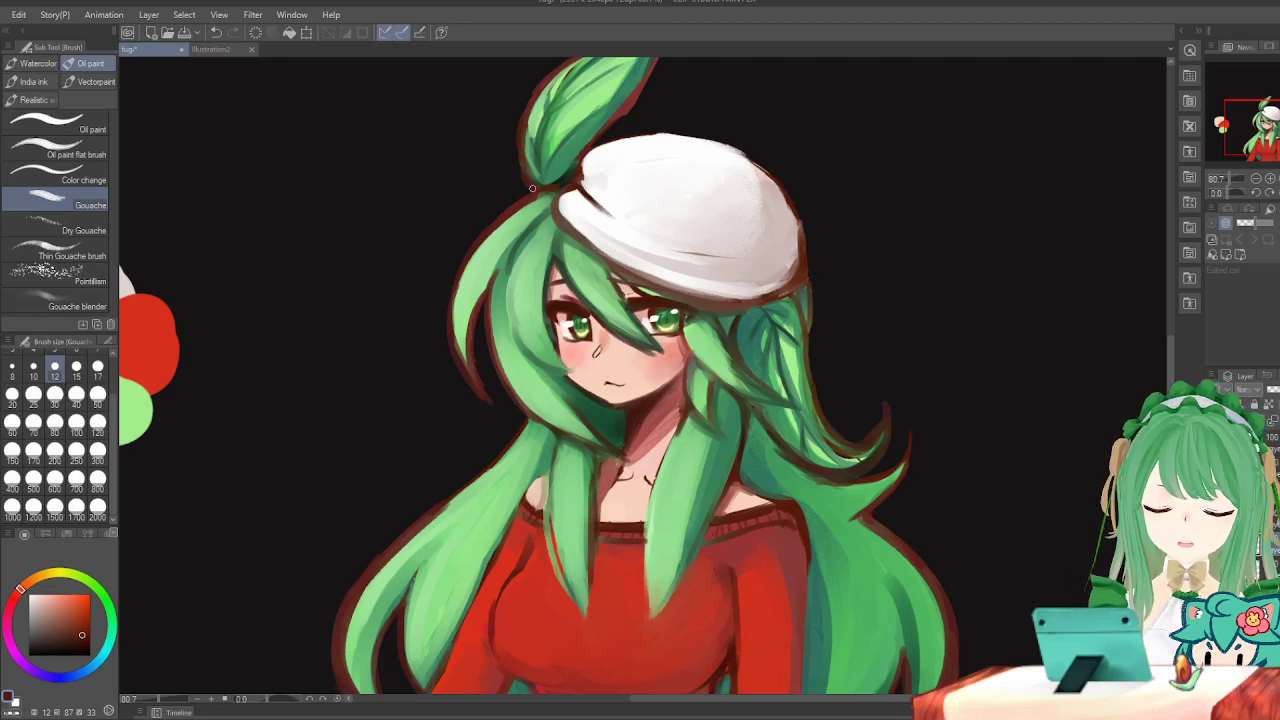
pyautogui.scroll(-5, 532, 188)
pyautogui.scroll(5, 532, 188)
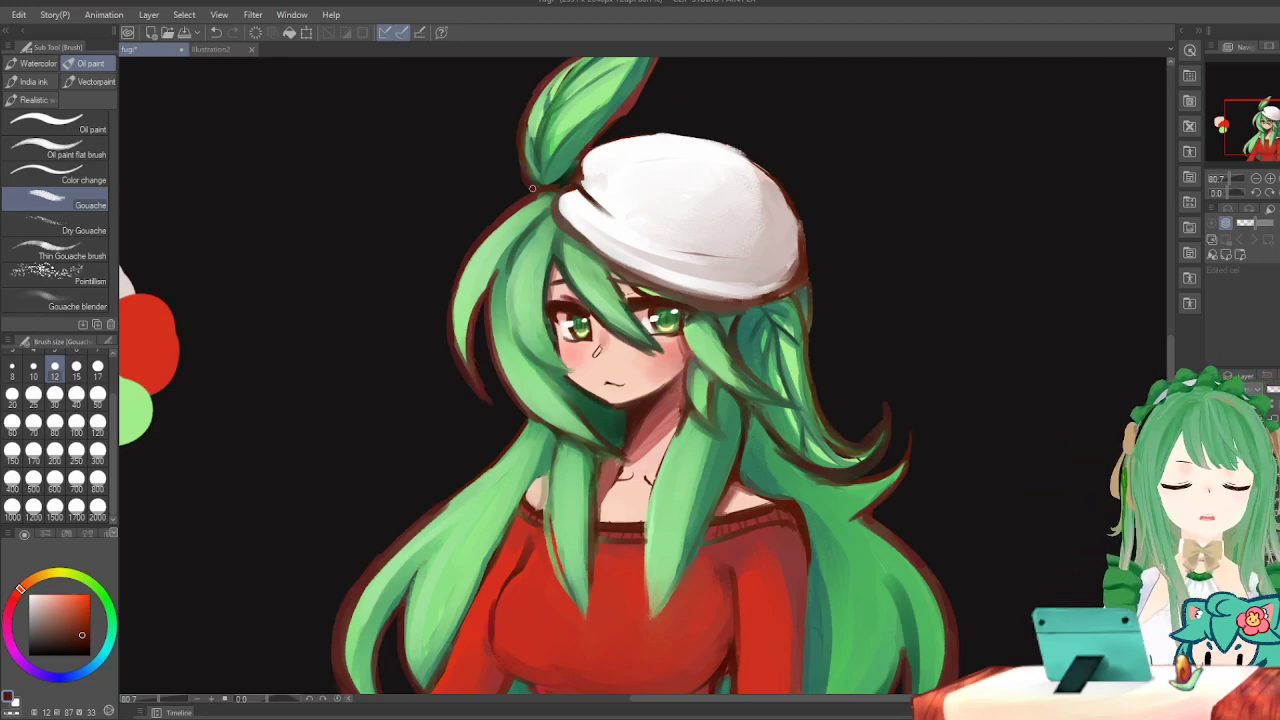
pyautogui.scroll(-5, 532, 188)
pyautogui.scroll(5, 532, 188)
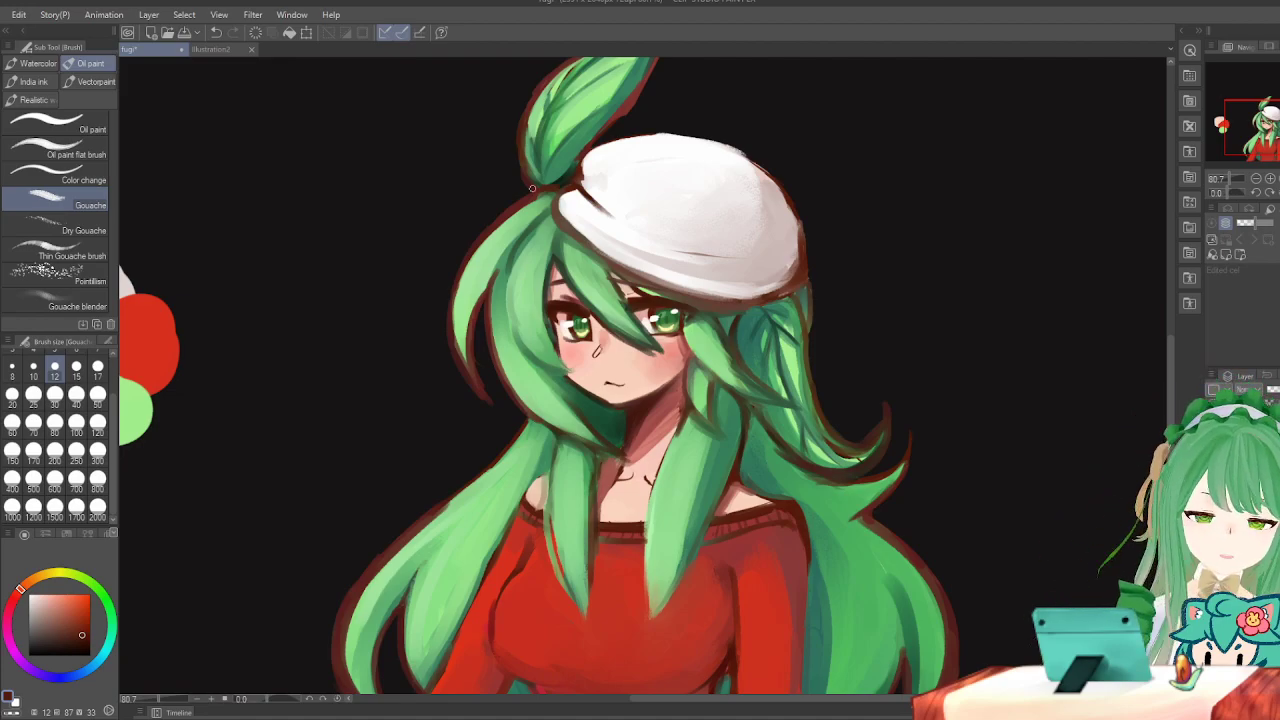
pyautogui.scroll(-5, 532, 188)
pyautogui.scroll(5, 620, 305)
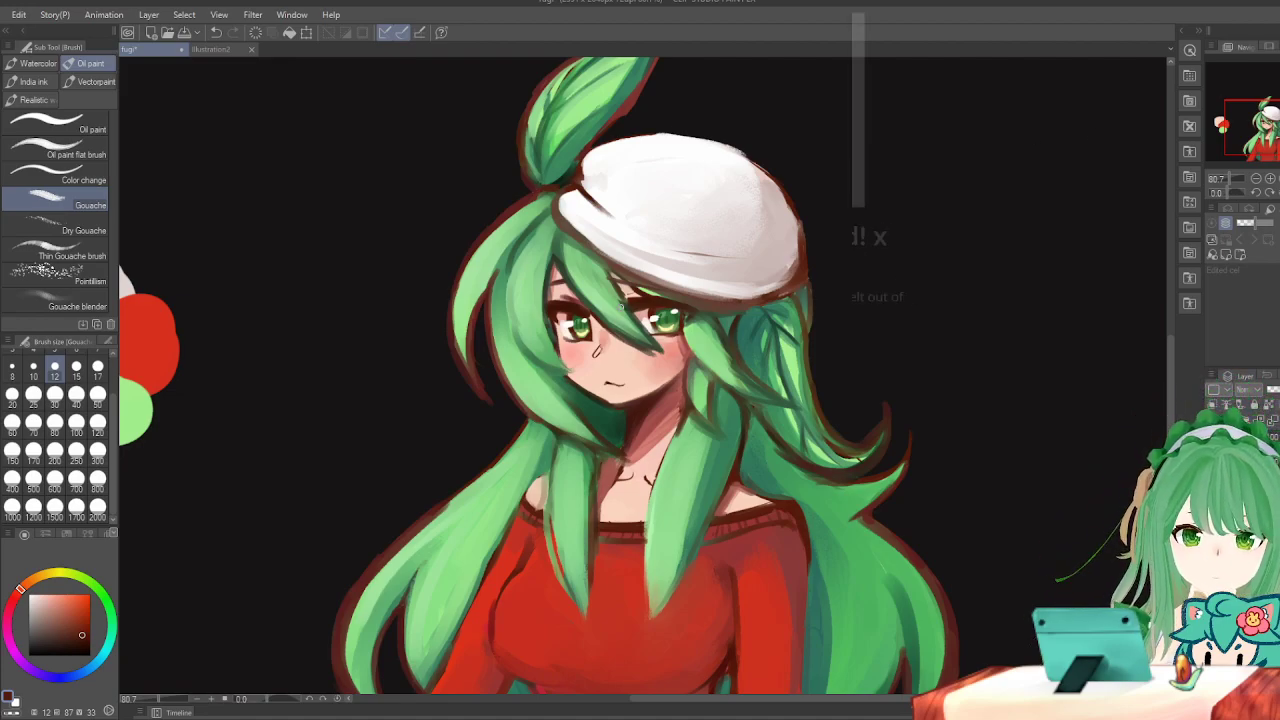
pyautogui.scroll(3, 620, 305)
pyautogui.scroll(-4, 620, 305)
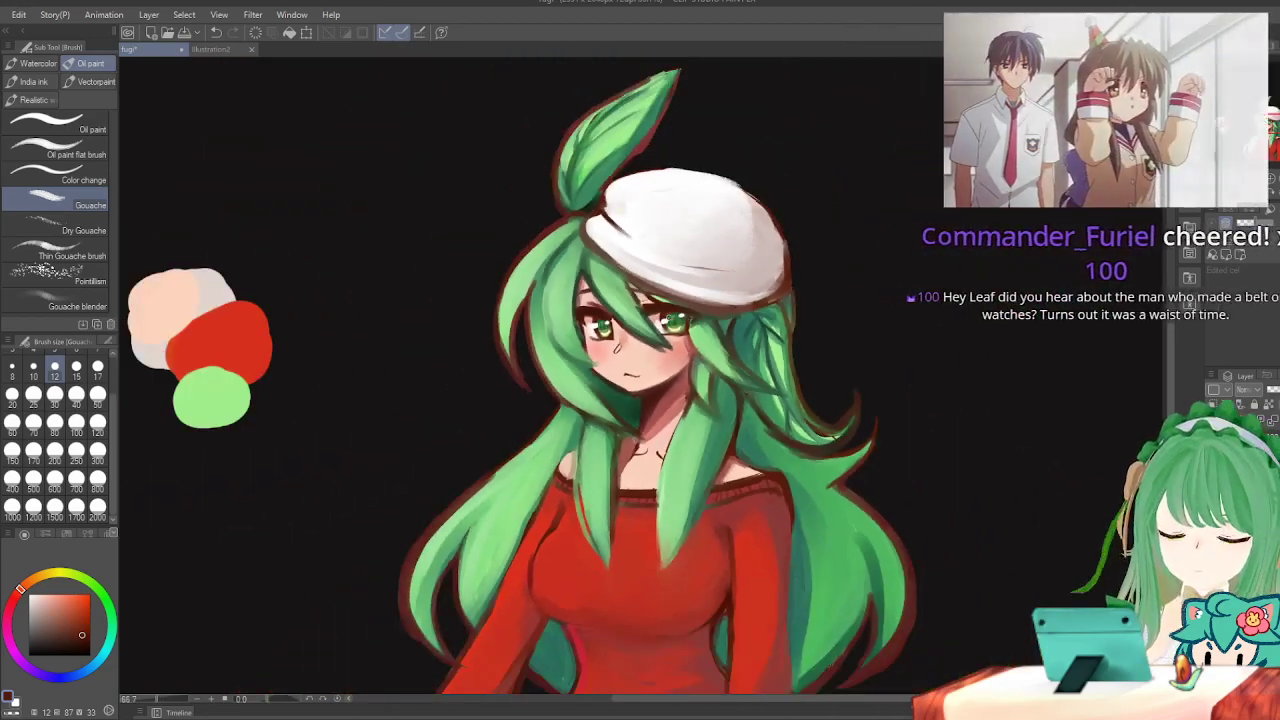
pyautogui.scroll(1, 660, 330)
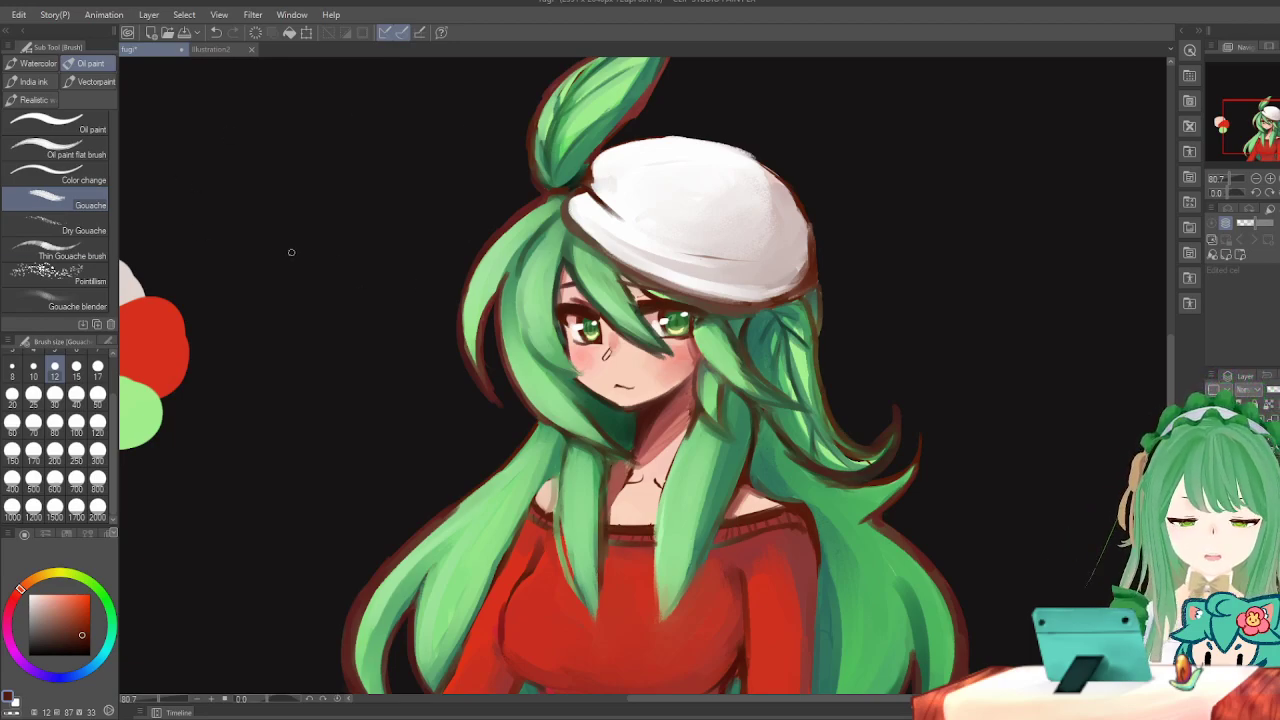
# Undo a dark trial stroke on the hair lock beside the face, sample its light green and paint vertical strokes down the lock.
pyautogui.moveTo(537, 266); pyautogui.dragTo(532, 330)
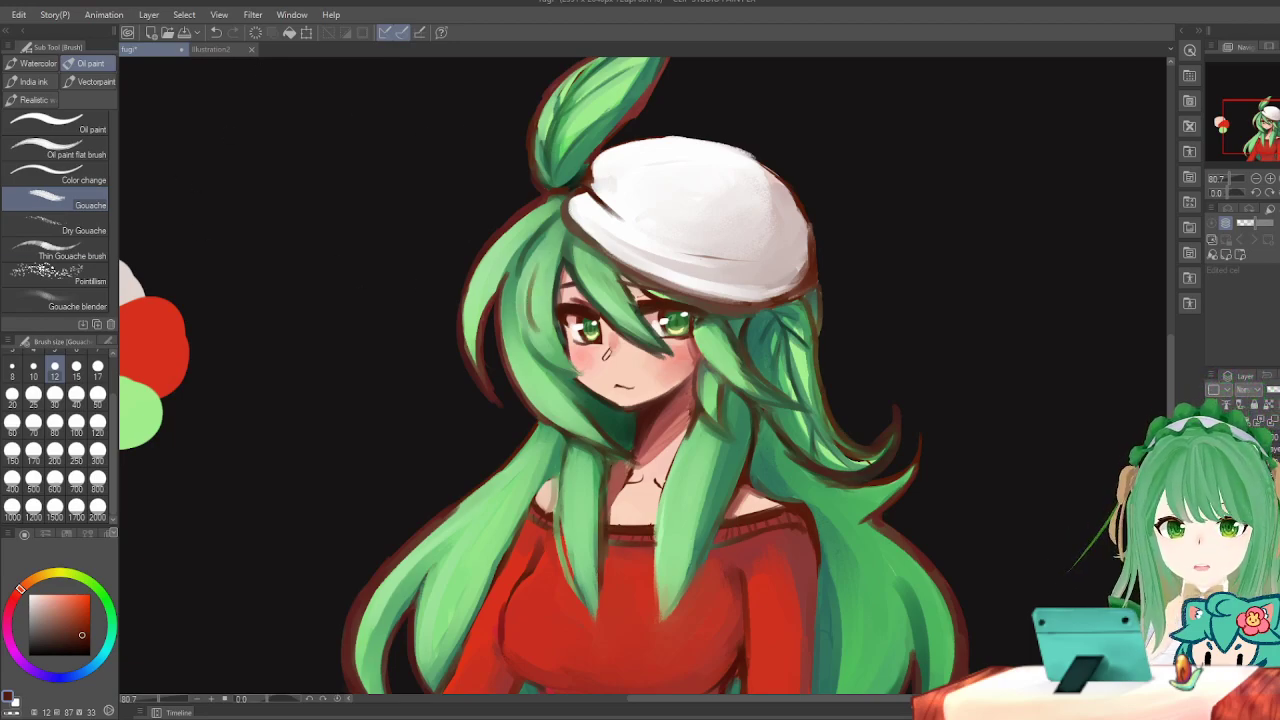
pyautogui.hotkey('ctrl', 'z')
pyautogui.keyDown('alt'); pyautogui.click(532, 278); pyautogui.keyUp('alt')
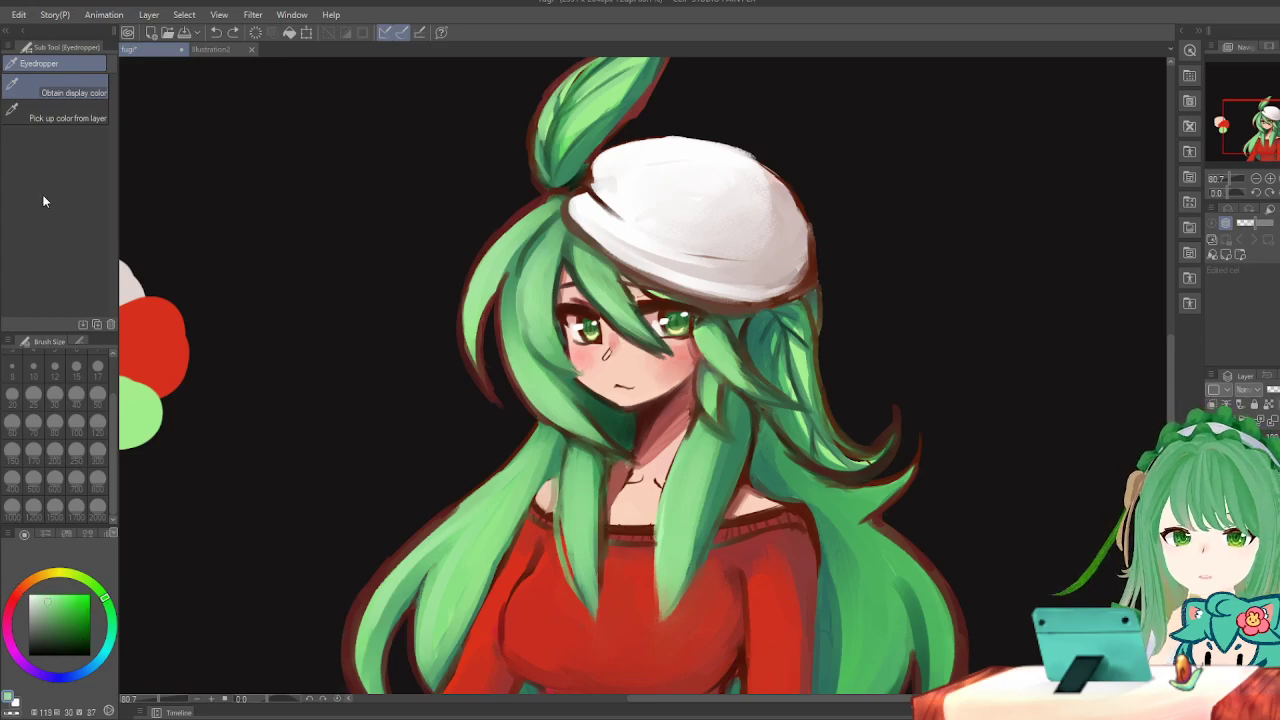
pyautogui.press('b')
pyautogui.moveTo(541, 261); pyautogui.dragTo(543, 336)
pyautogui.hotkey('ctrl', 'z')
pyautogui.moveTo(544, 266)
pyautogui.mouseDown()
pyautogui.moveTo(559, 317)
pyautogui.moveTo(544, 320)
pyautogui.mouseUp()
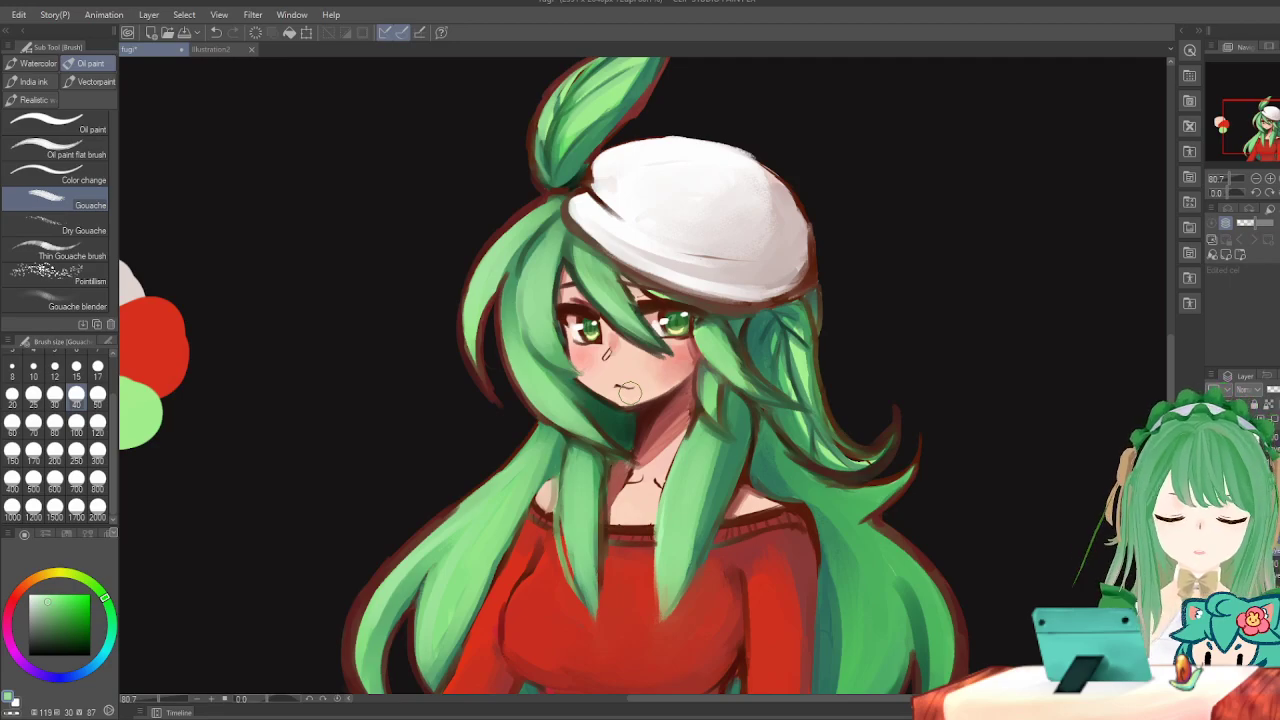
# Check the figure in mirrored view and set the Gouache brush size to 15.
pyautogui.click(55, 395)
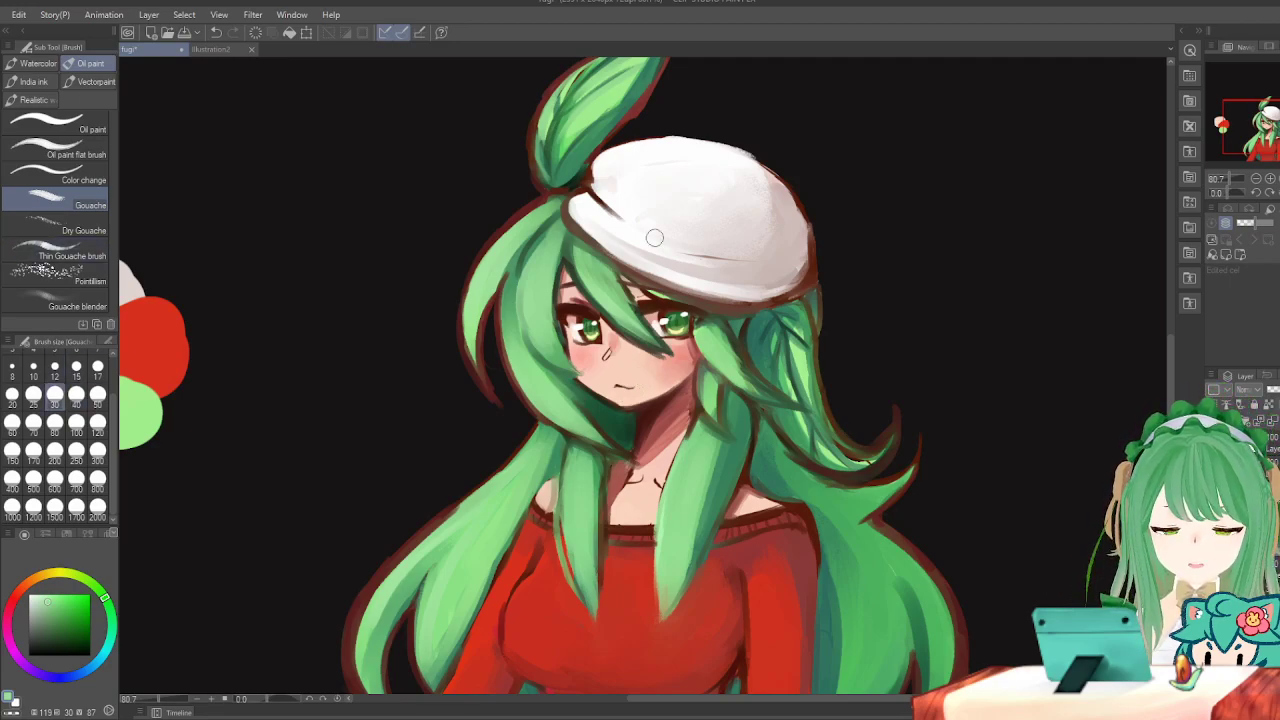
pyautogui.press('h')
pyautogui.press('h')
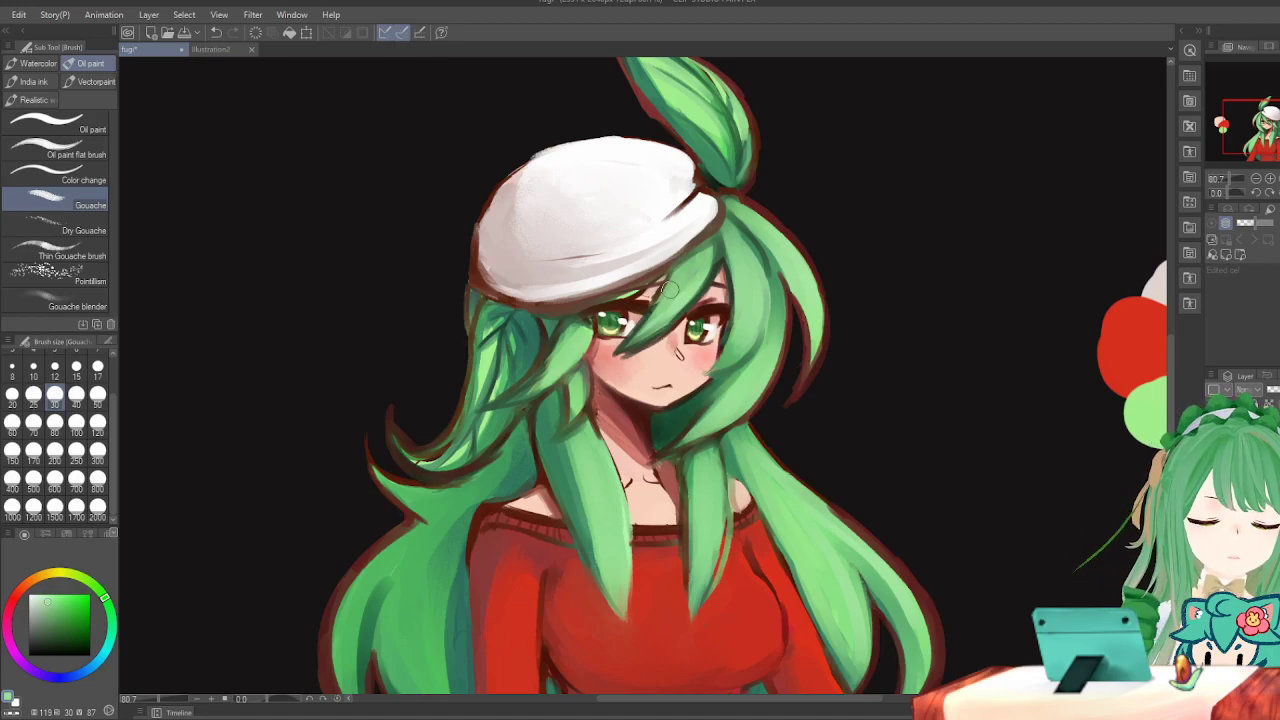
pyautogui.press('h')
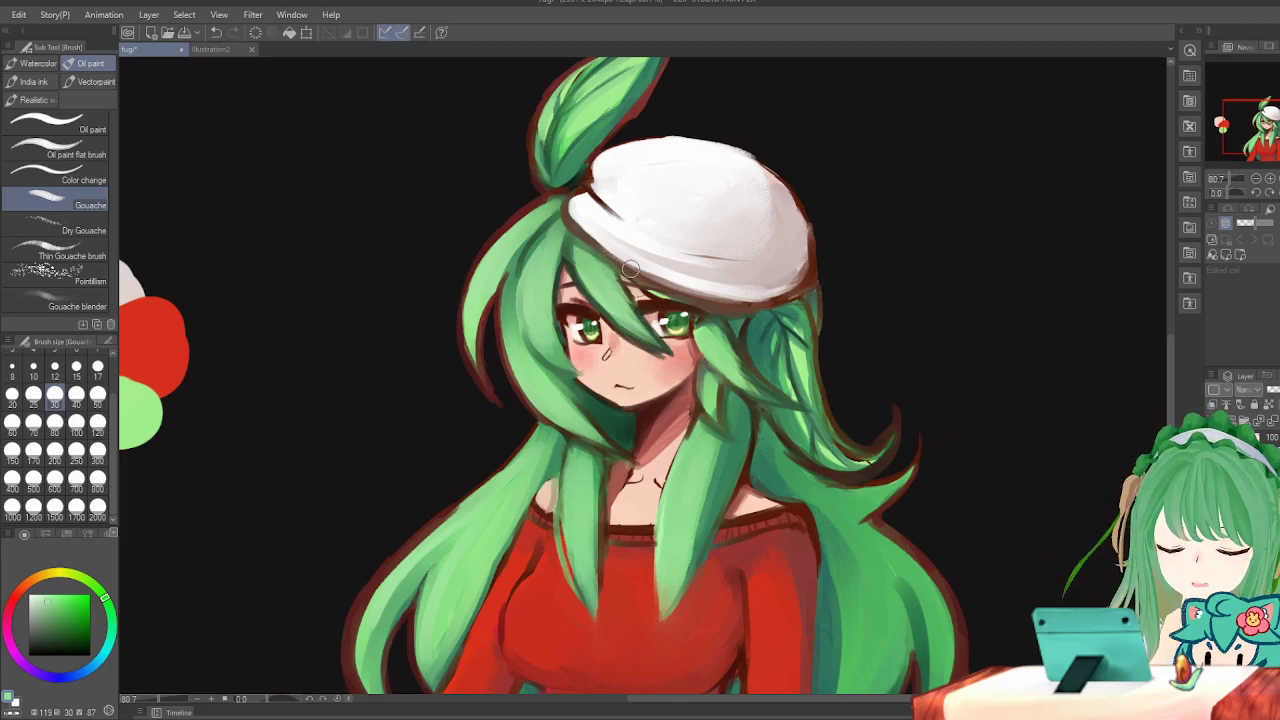
pyautogui.click(97, 397)
pyautogui.click(78, 369)
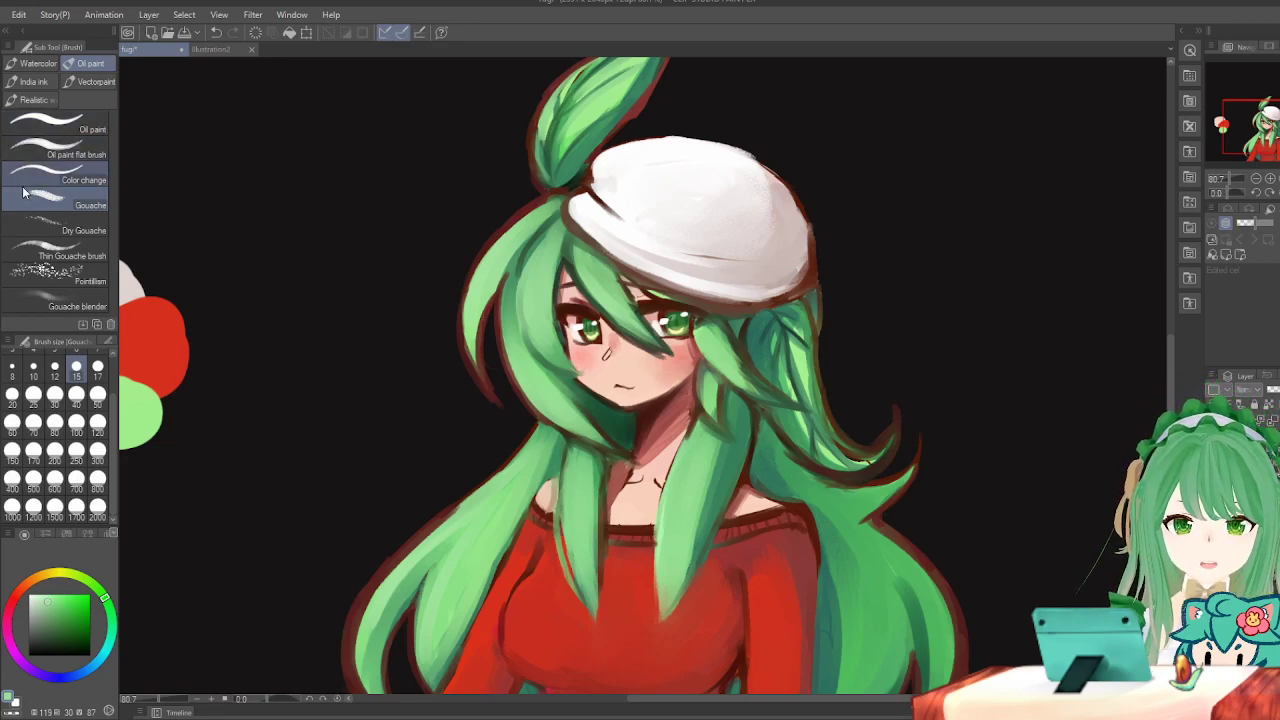
# Draw a trial loop on the empty background with the Turnip pen, undo it and return to the Gouache brush.
pyautogui.press('p')
pyautogui.moveTo(322, 116)
pyautogui.mouseDown()
pyautogui.moveTo(268, 196)
pyautogui.moveTo(376, 204)
pyautogui.mouseUp()
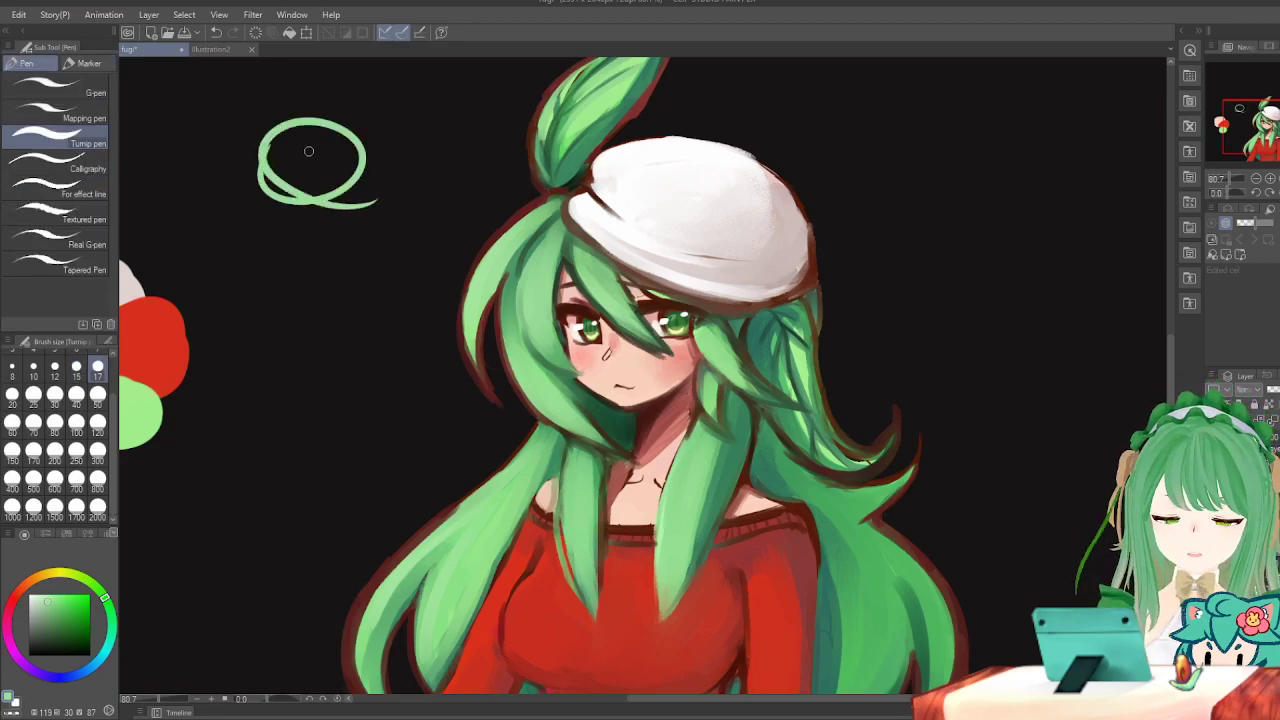
pyautogui.hotkey('ctrl', 'z')
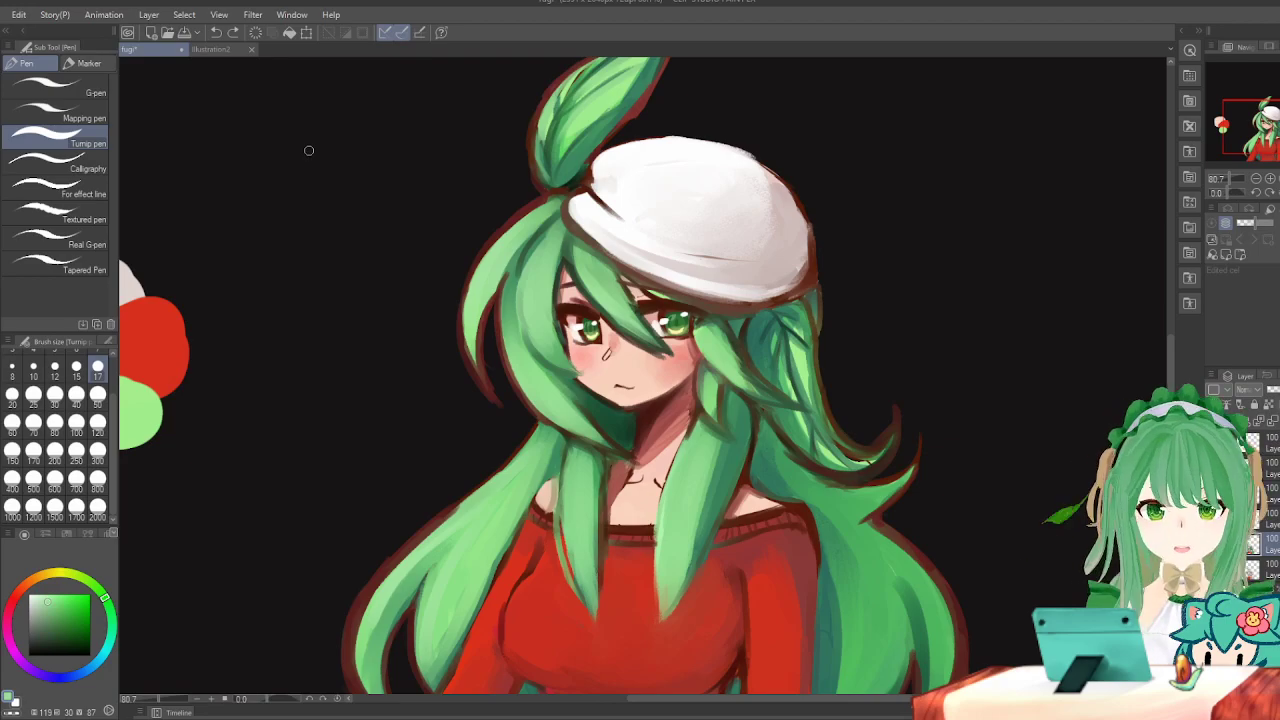
pyautogui.press('e')
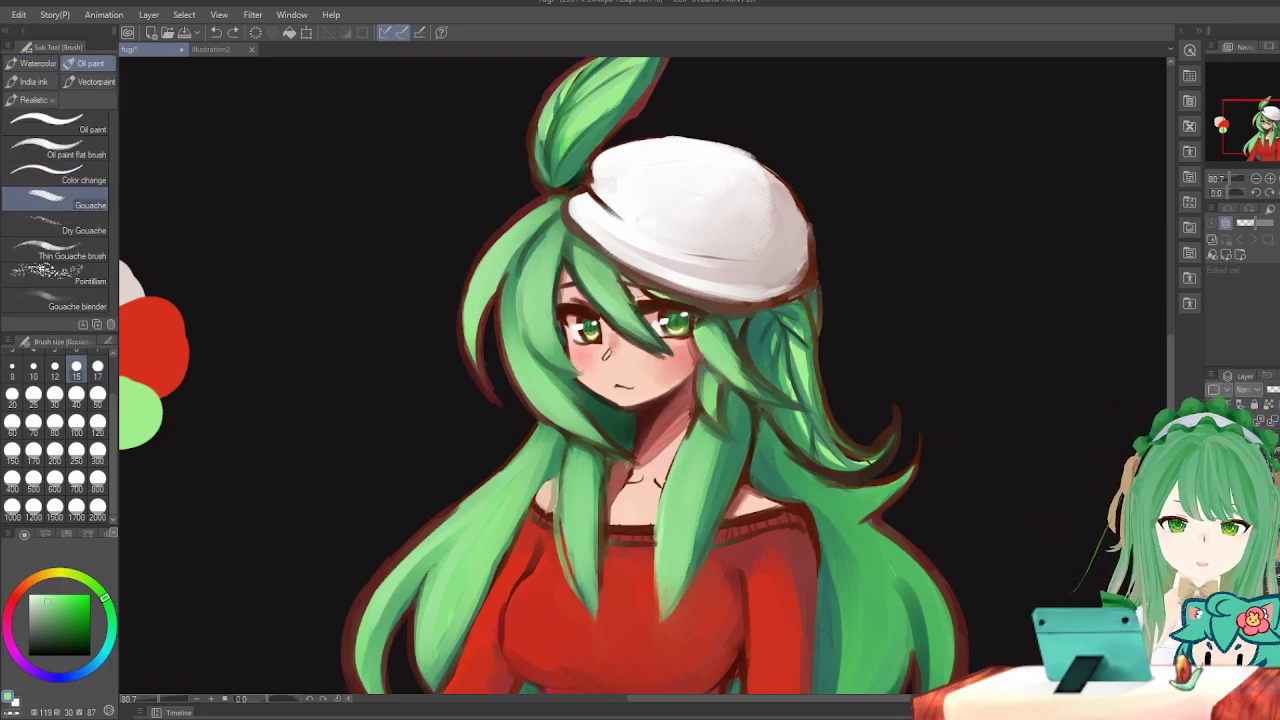
pyautogui.press('b')
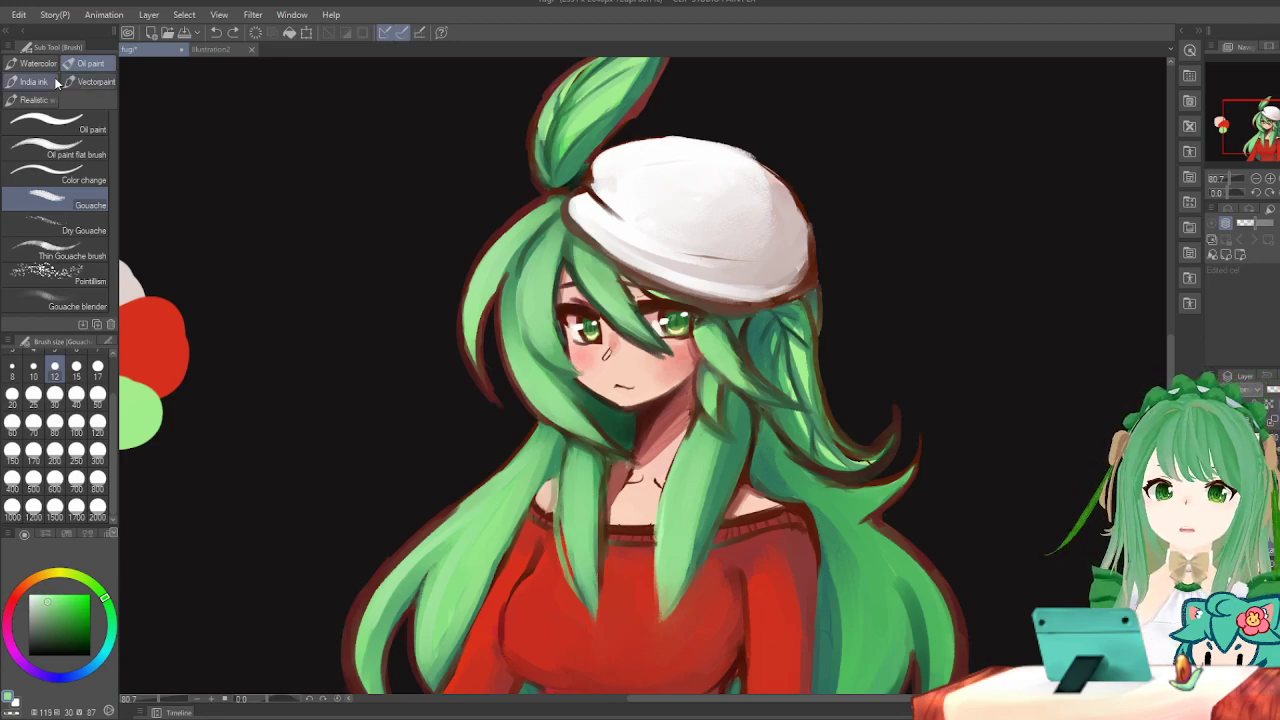
# Draw a bent trial line ending in small loops on the empty background with the Turnip pen and undo it.
pyautogui.press('p')
pyautogui.moveTo(178, 180)
pyautogui.mouseDown()
pyautogui.moveTo(274, 127)
pyautogui.moveTo(371, 250)
pyautogui.moveTo(404, 250)
pyautogui.moveTo(370, 258)
pyautogui.moveTo(459, 237)
pyautogui.moveTo(453, 256)
pyautogui.mouseUp()
pyautogui.click(469, 242)
pyautogui.hotkey('ctrl', 'z')
pyautogui.hotkey('ctrl', 'z')
pyautogui.hotkey('ctrl', 'z')
pyautogui.hotkey('ctrl', 'z')
pyautogui.hotkey('ctrl', 'z')
pyautogui.hotkey('ctrl', 'z')
pyautogui.hotkey('ctrl', 'z')
pyautogui.hotkey('ctrl', 'z')
pyautogui.hotkey('ctrl', 'z')
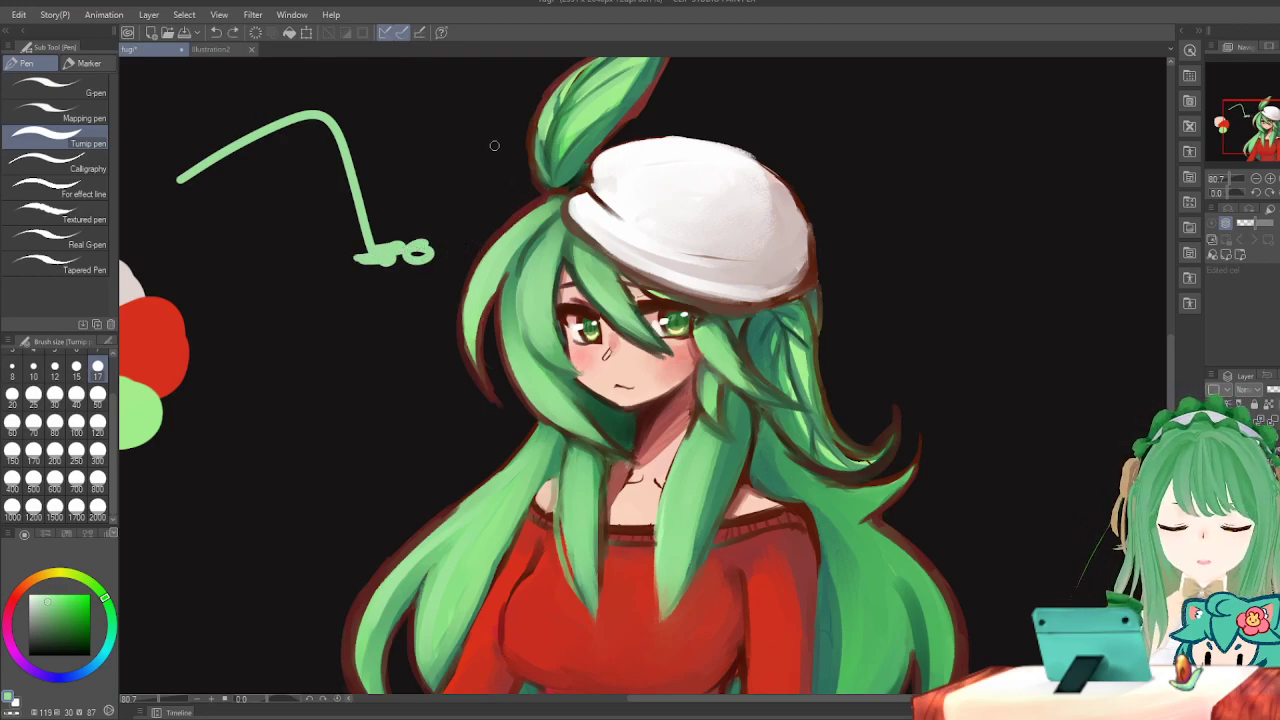
# Doodle short strokes and a small circle on the background beside the figure and undo them.
pyautogui.moveTo(195, 152)
pyautogui.mouseDown()
pyautogui.moveTo(214, 270)
pyautogui.moveTo(192, 155)
pyautogui.mouseUp()
pyautogui.moveTo(318, 160)
pyautogui.mouseDown()
pyautogui.moveTo(314, 251)
pyautogui.moveTo(413, 148)
pyautogui.mouseUp()
pyautogui.hotkey('ctrl', 'z')
pyautogui.hotkey('ctrl', 'z')
pyautogui.hotkey('ctrl', 'z')
pyautogui.hotkey('ctrl', 'z')
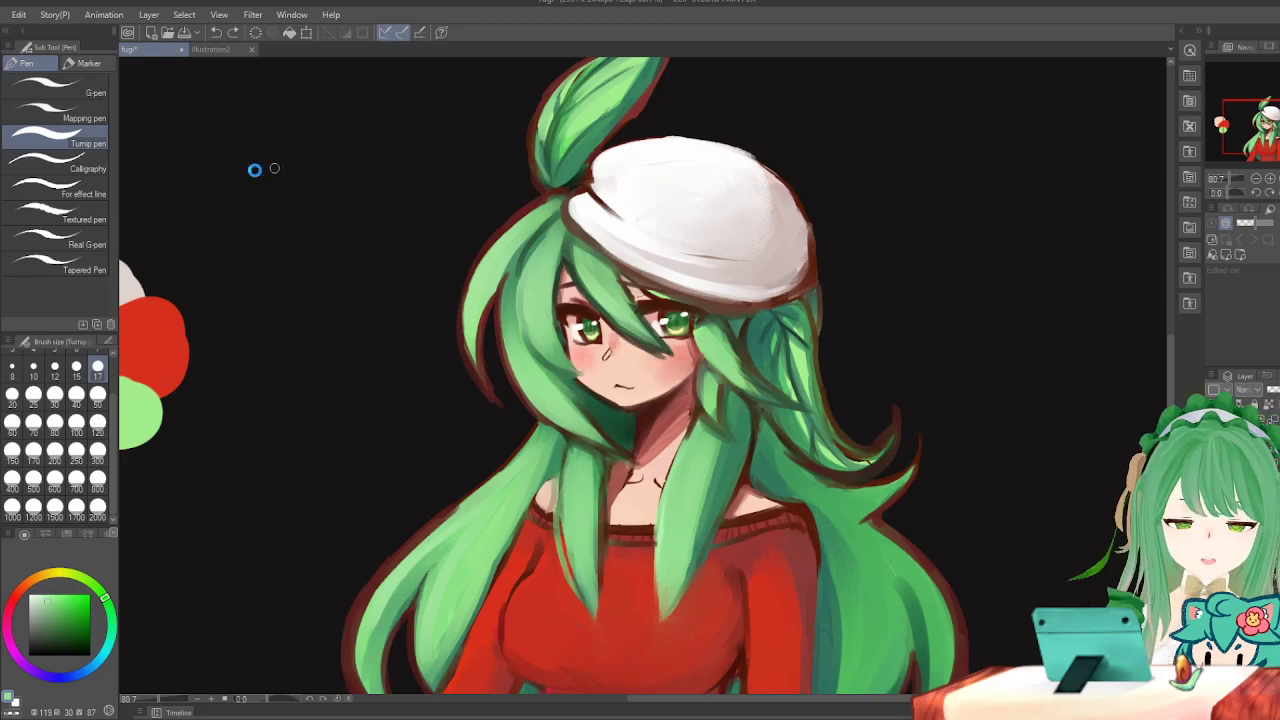
pyautogui.moveTo(328, 221)
pyautogui.mouseDown()
pyautogui.moveTo(355, 268)
pyautogui.moveTo(323, 270)
pyautogui.moveTo(323, 285)
pyautogui.mouseUp()
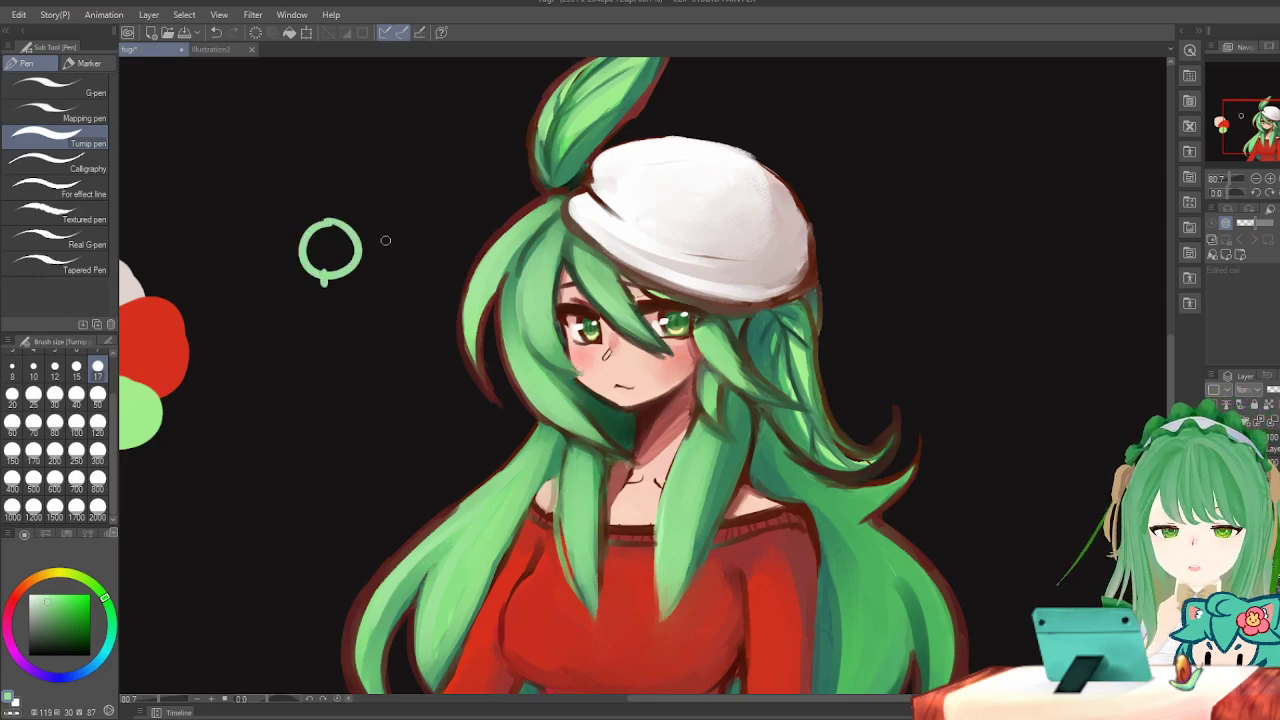
pyautogui.moveTo(477, 190); pyautogui.dragTo(458, 228)
pyautogui.hotkey('ctrl', 'z')
pyautogui.hotkey('ctrl', 'z')
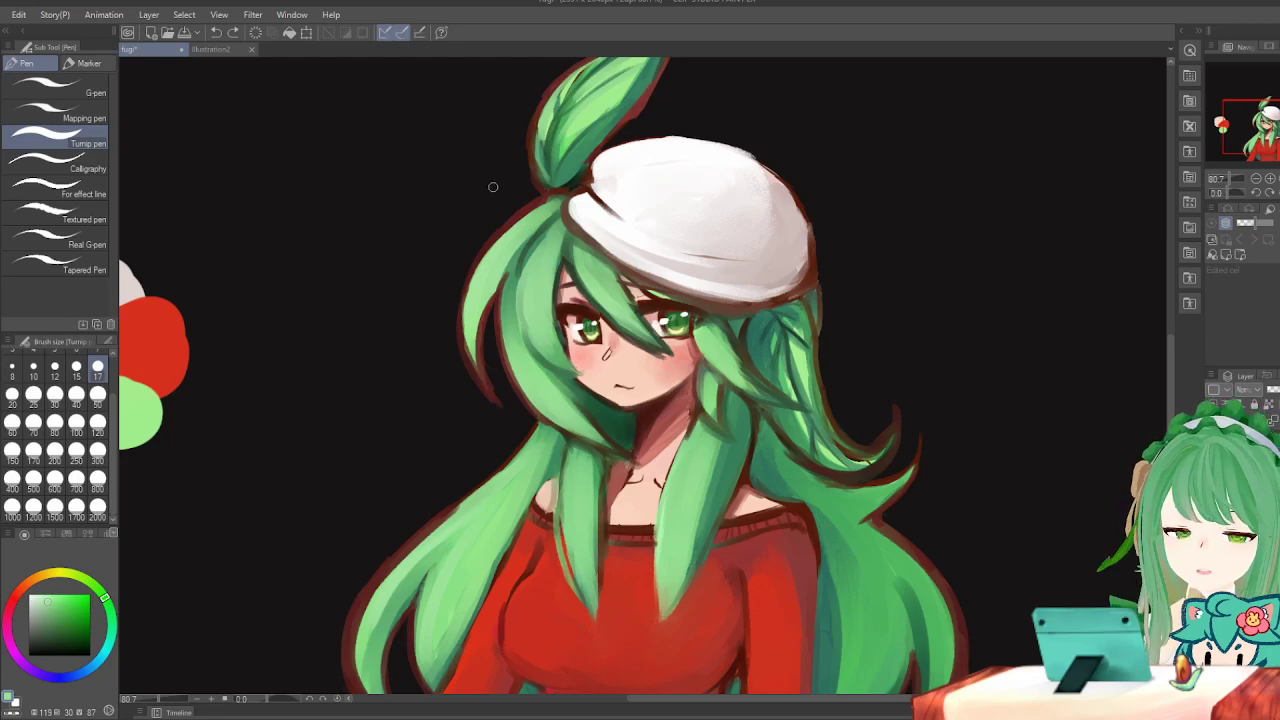
# Sketch a rough house-like outline beside the figure with the Turnip pen at size 8 and undo all its strokes.
pyautogui.click(55, 396)
pyautogui.moveTo(322, 174)
pyautogui.mouseDown()
pyautogui.moveTo(343, 205)
pyautogui.moveTo(286, 218)
pyautogui.moveTo(330, 207)
pyautogui.moveTo(285, 194)
pyautogui.moveTo(334, 178)
pyautogui.moveTo(392, 198)
pyautogui.mouseUp()
pyautogui.click(12, 366)
pyautogui.hotkey('ctrl', 'z')
pyautogui.moveTo(236, 215)
pyautogui.mouseDown()
pyautogui.moveTo(206, 240)
pyautogui.moveTo(199, 268)
pyautogui.mouseUp()
pyautogui.moveTo(207, 280)
pyautogui.mouseDown()
pyautogui.moveTo(208, 324)
pyautogui.moveTo(233, 333)
pyautogui.moveTo(237, 293)
pyautogui.moveTo(266, 276)
pyautogui.moveTo(342, 278)
pyautogui.moveTo(351, 324)
pyautogui.moveTo(367, 332)
pyautogui.moveTo(395, 320)
pyautogui.moveTo(393, 267)
pyautogui.mouseUp()
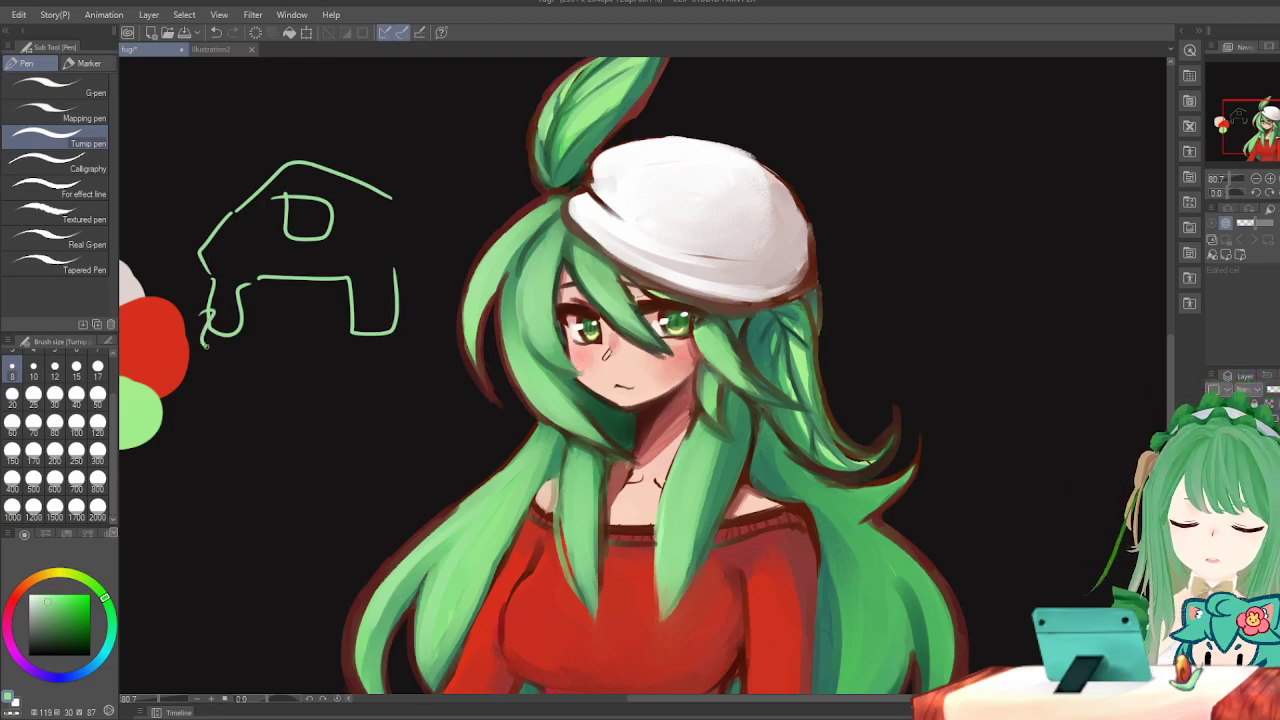
pyautogui.moveTo(290, 208)
pyautogui.mouseDown()
pyautogui.moveTo(320, 211)
pyautogui.moveTo(297, 226)
pyautogui.moveTo(316, 228)
pyautogui.mouseUp()
pyautogui.hotkey('ctrl', 'z')
pyautogui.hotkey('ctrl', 'z')
pyautogui.hotkey('ctrl', 'z')
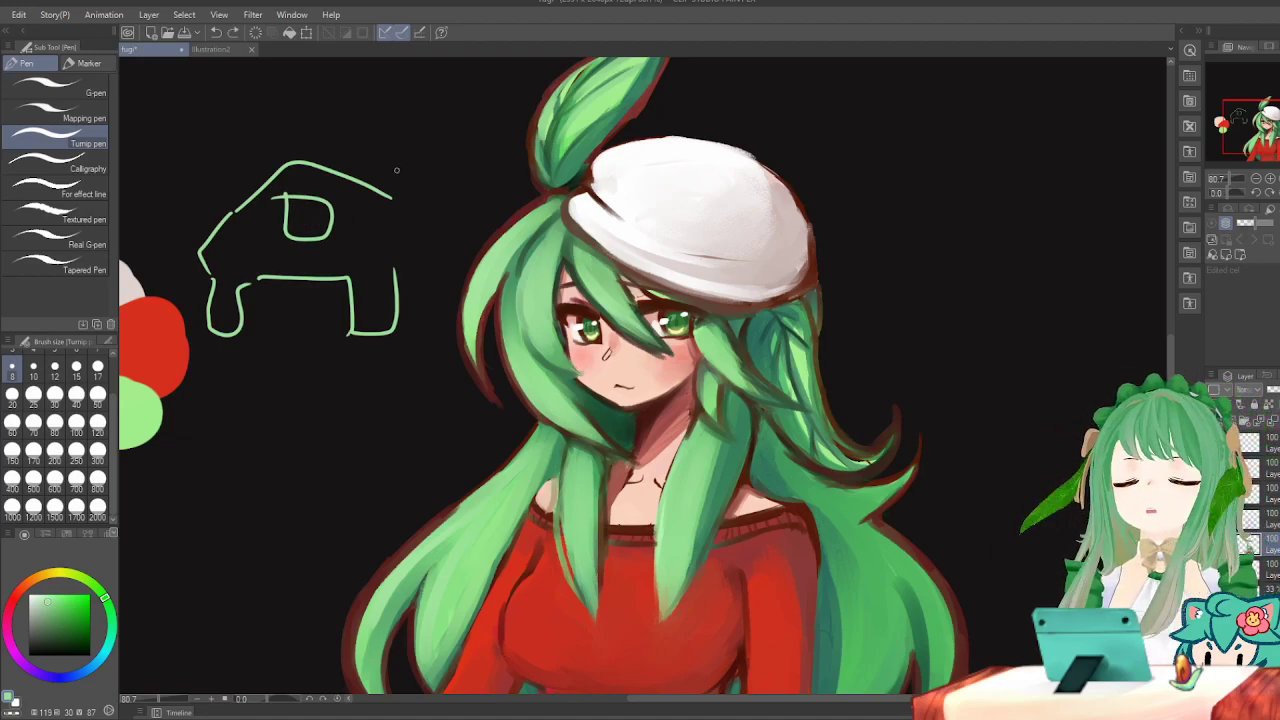
pyautogui.hotkey('ctrl', 'z')
pyautogui.hotkey('ctrl', 'z')
pyautogui.hotkey('ctrl', 'z')
pyautogui.hotkey('ctrl', 'z')
pyautogui.hotkey('ctrl', 'z')
pyautogui.hotkey('ctrl', 'z')
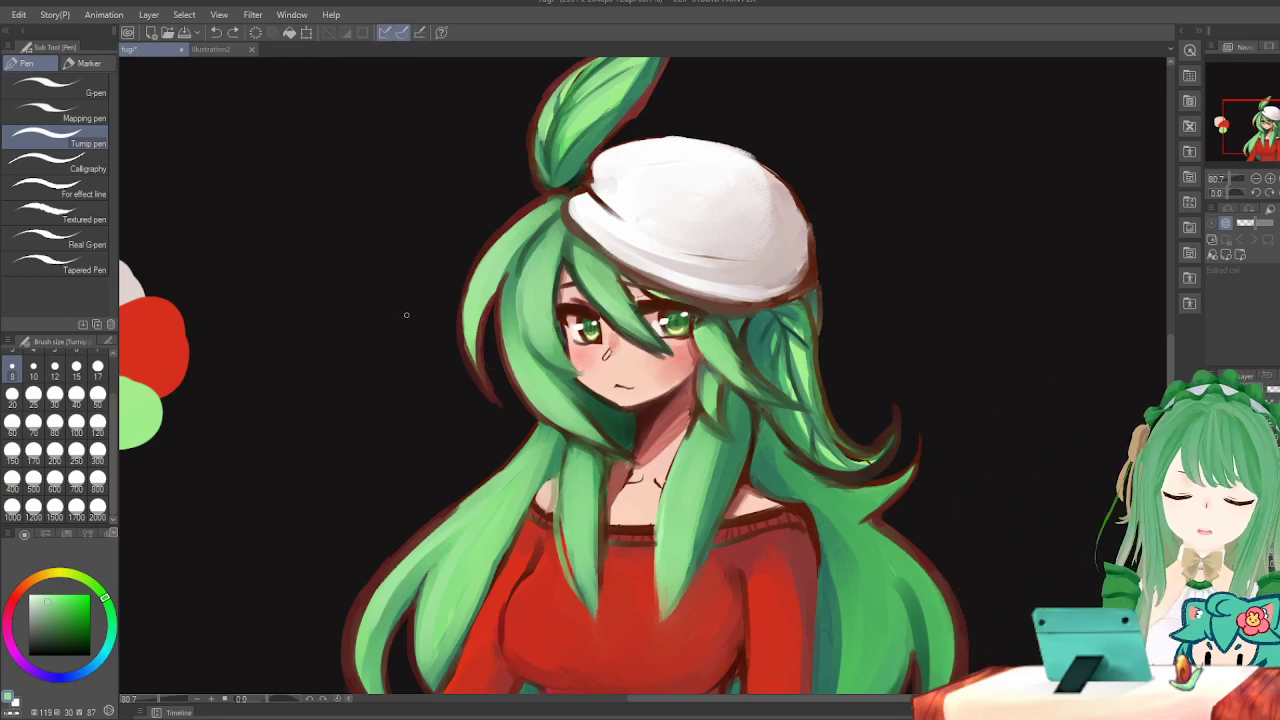
# Try three single thin strokes on the empty background and undo each one.
pyautogui.moveTo(256, 177)
pyautogui.mouseDown()
pyautogui.moveTo(430, 298)
pyautogui.moveTo(324, 305)
pyautogui.mouseUp()
pyautogui.hotkey('ctrl', 'z')
pyautogui.moveTo(245, 198); pyautogui.dragTo(371, 286)
pyautogui.hotkey('ctrl', 'z')
pyautogui.moveTo(312, 196)
pyautogui.mouseDown()
pyautogui.moveTo(228, 275)
pyautogui.moveTo(308, 270)
pyautogui.moveTo(370, 242)
pyautogui.mouseUp()
pyautogui.hotkey('ctrl', 'z')
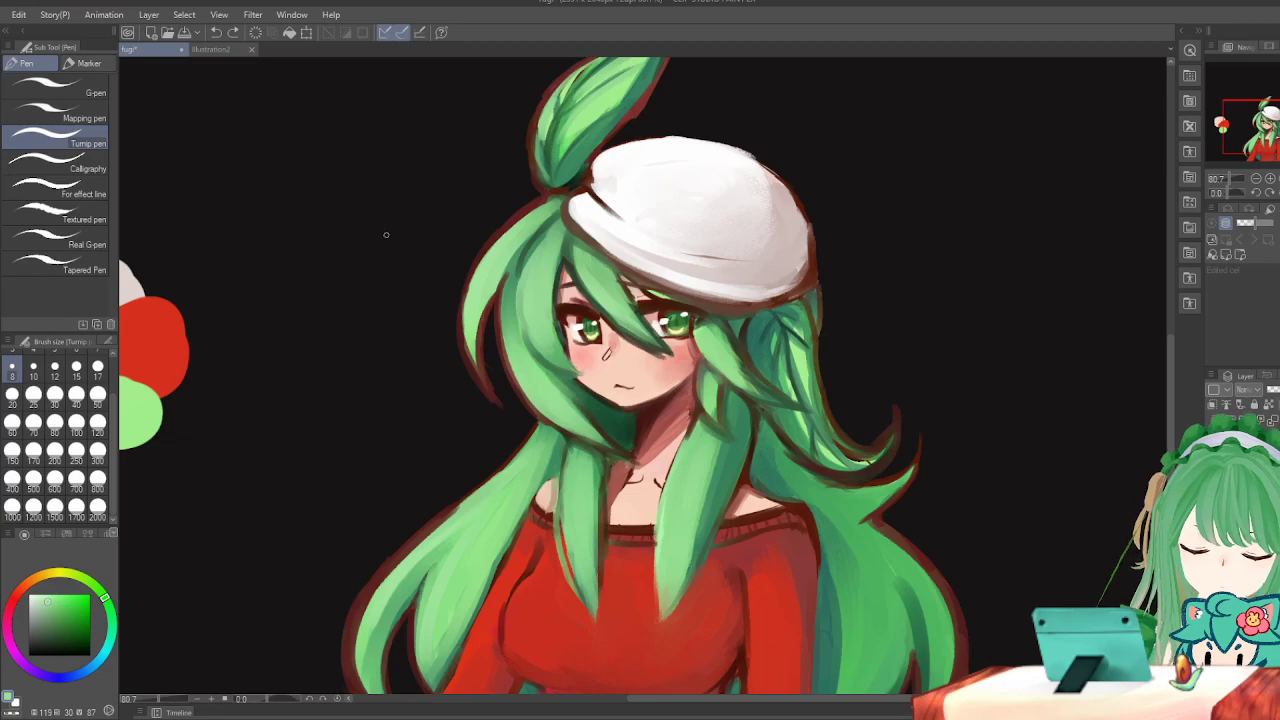
# Sample the light green of the hair lock beside the face and switch back to the Gouache brush.
pyautogui.scroll(-3, 582, 272)
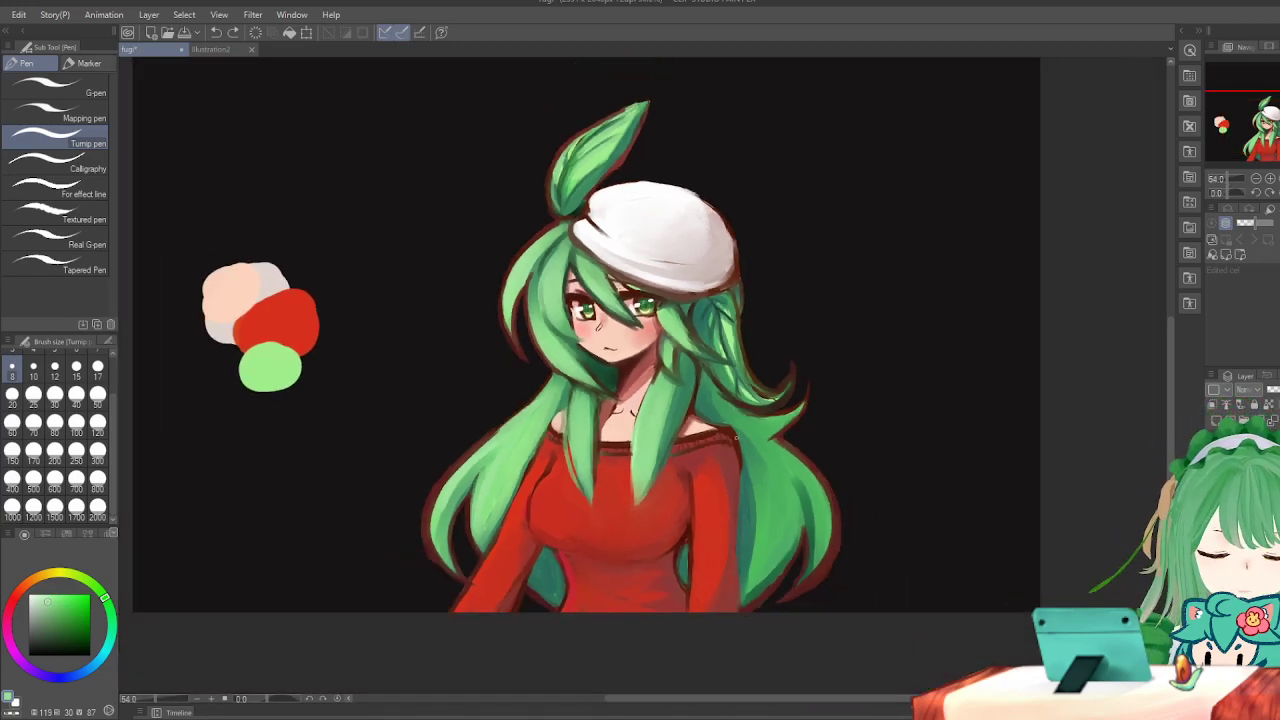
pyautogui.scroll(3, 748, 324)
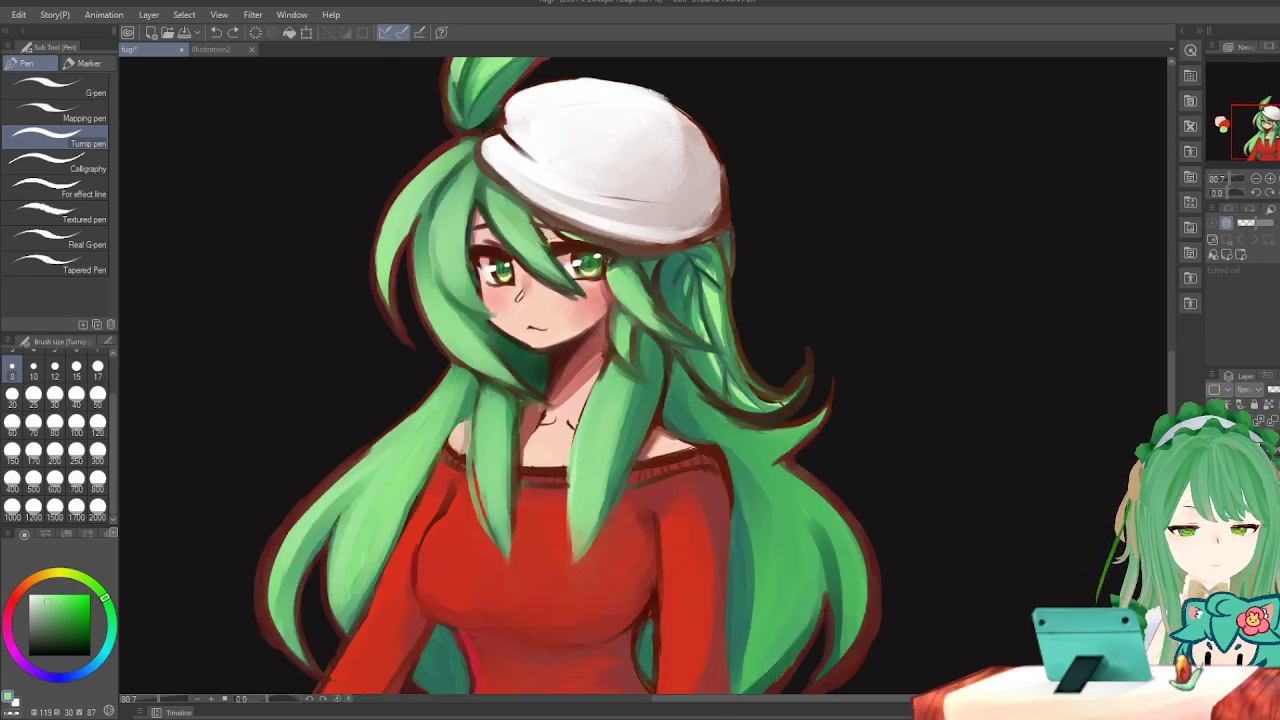
pyautogui.press('i')
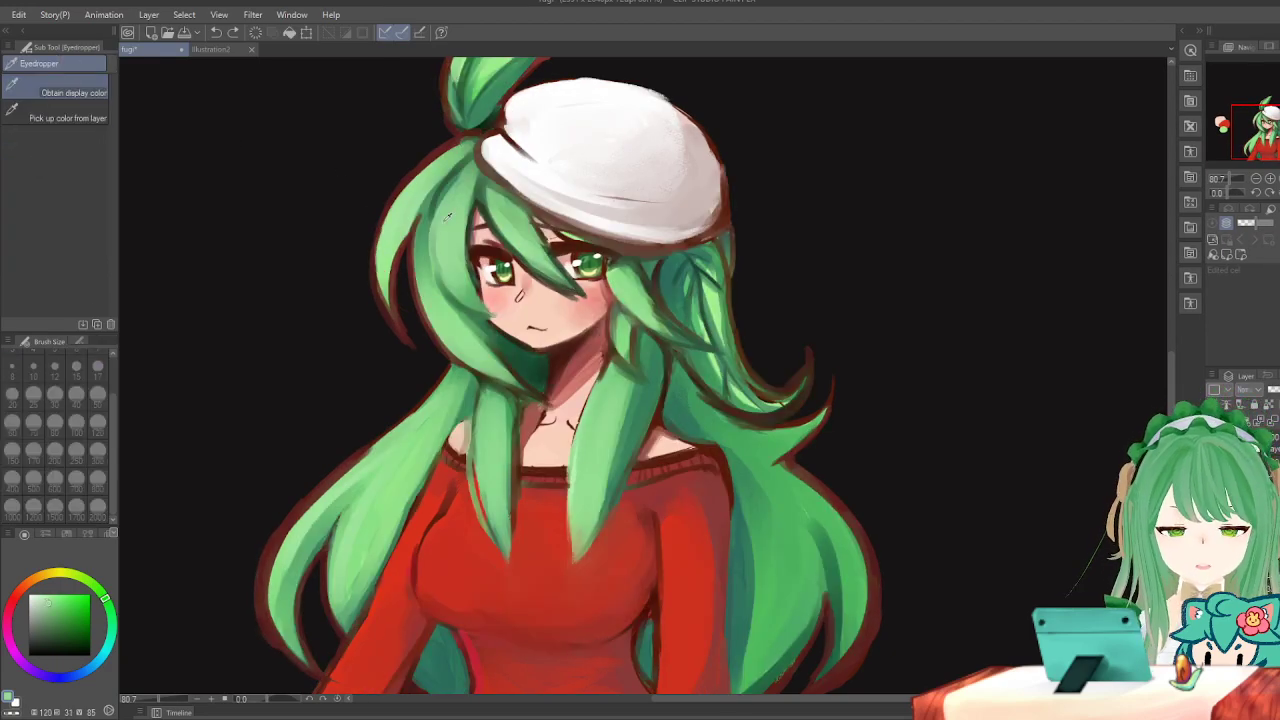
pyautogui.press('b')
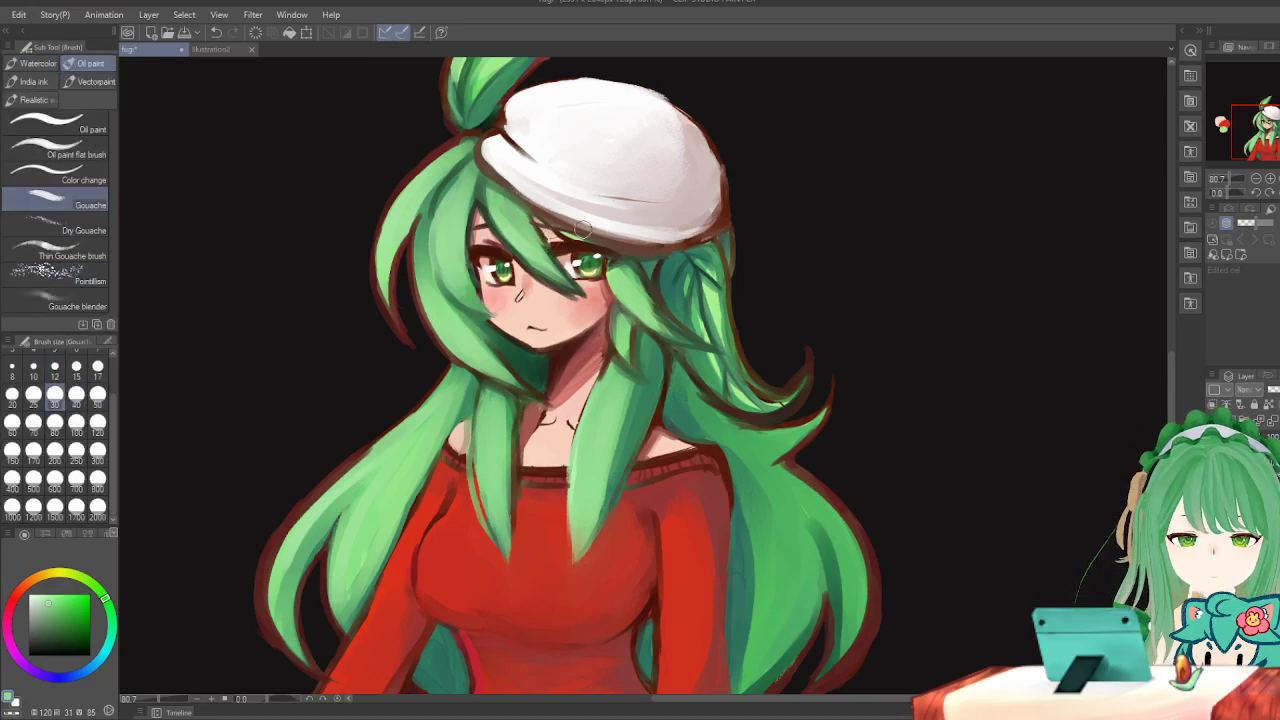
# Compare the figure in mirrored and normal view, keeping the Gouache brush at size 30.
pyautogui.press('j')
pyautogui.press('h')
pyautogui.press('b')
pyautogui.press('h')
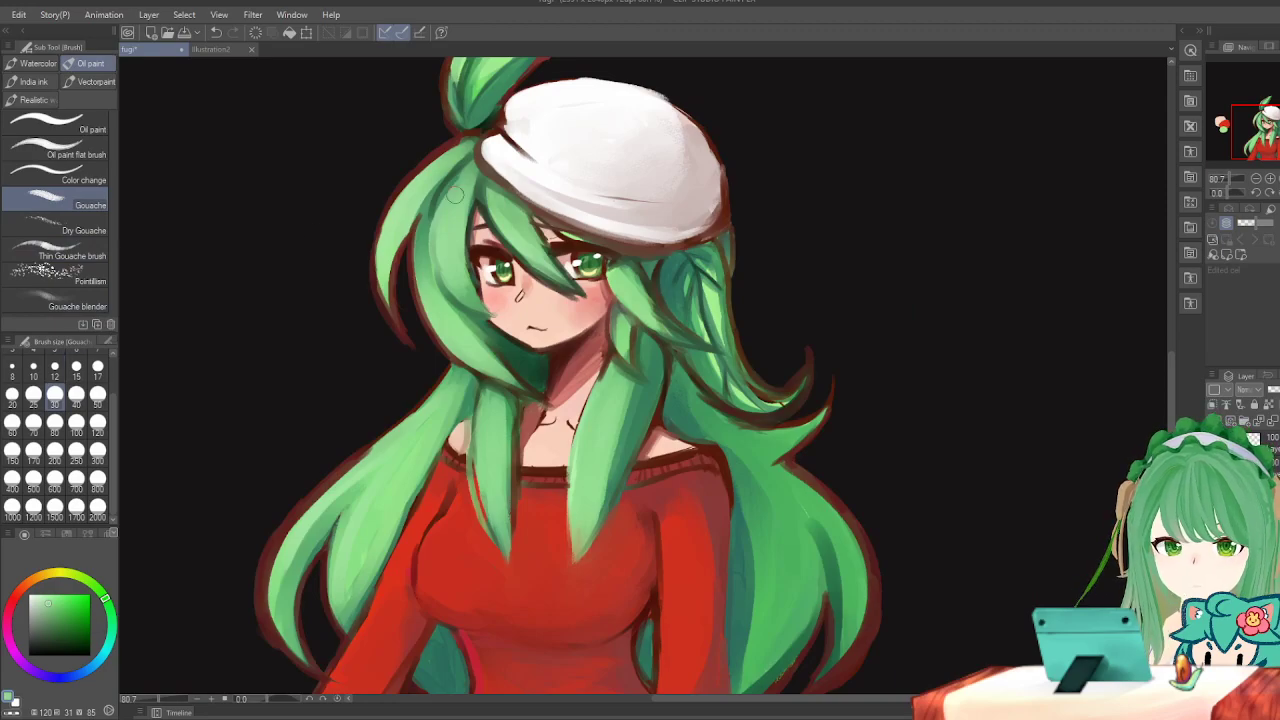
pyautogui.press('h')
pyautogui.click(55, 370)
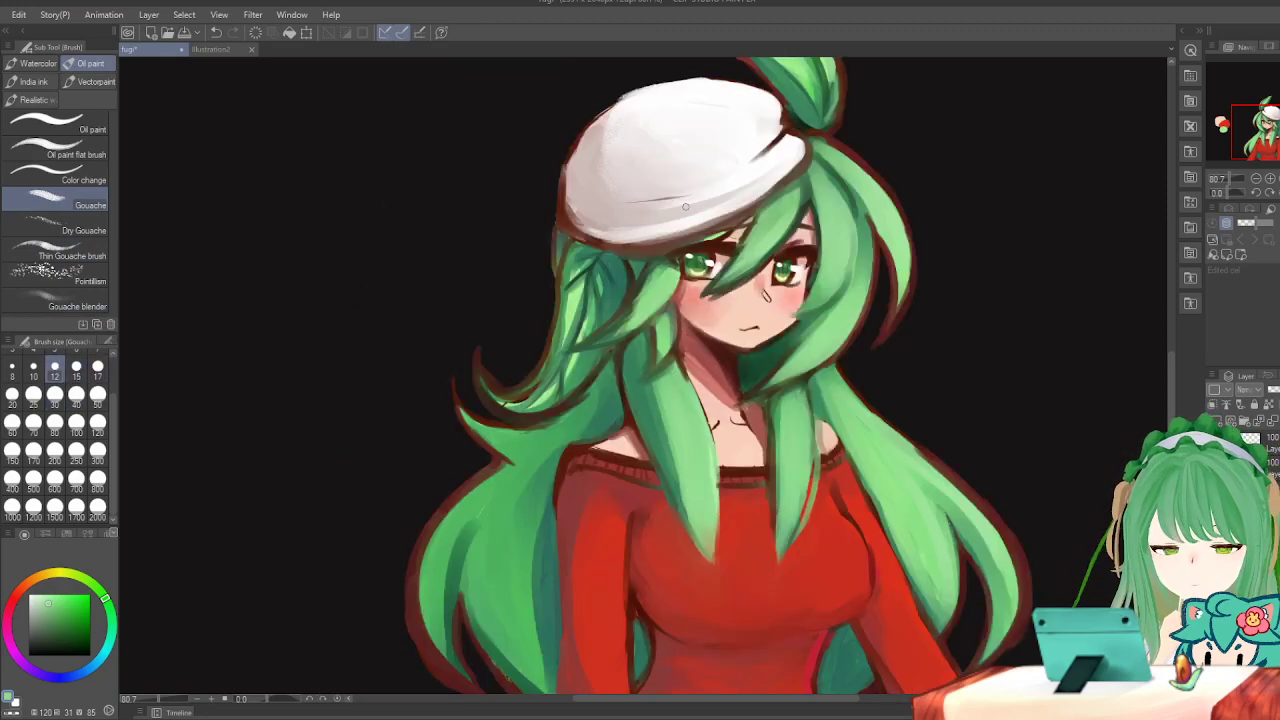
pyautogui.press('h')
pyautogui.click(55, 398)
pyautogui.press('h')
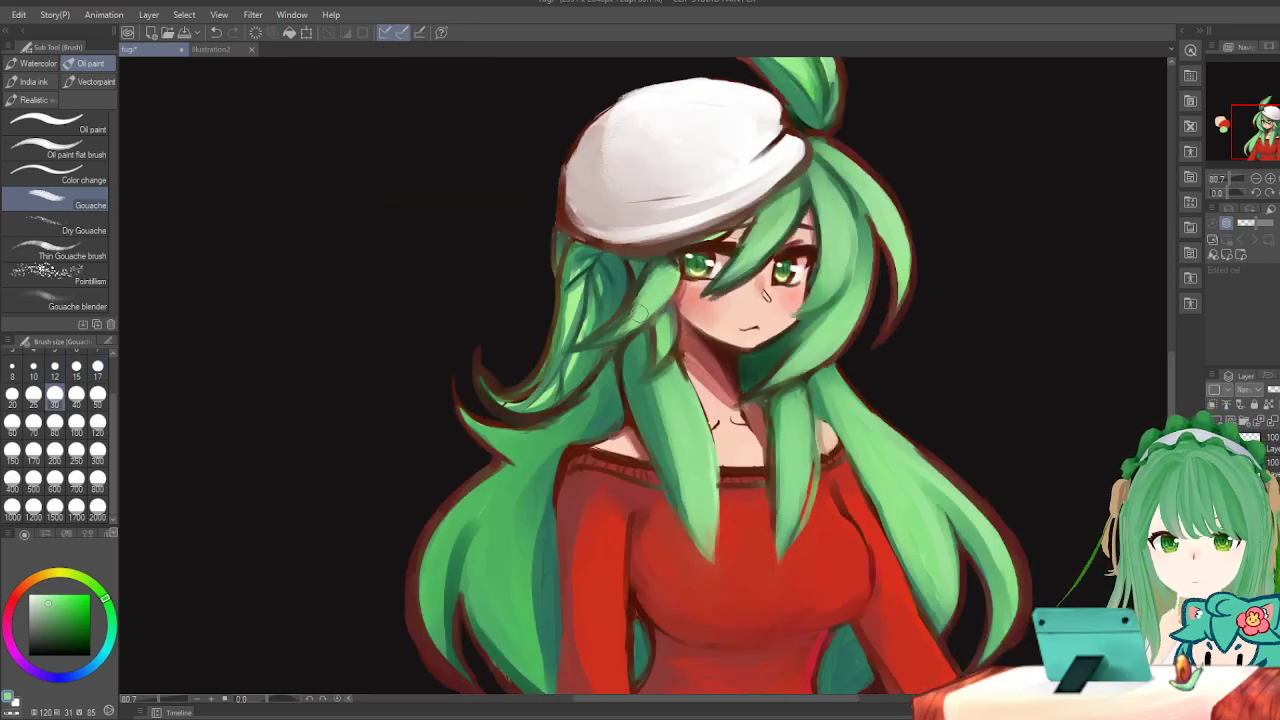
pyautogui.press('h')
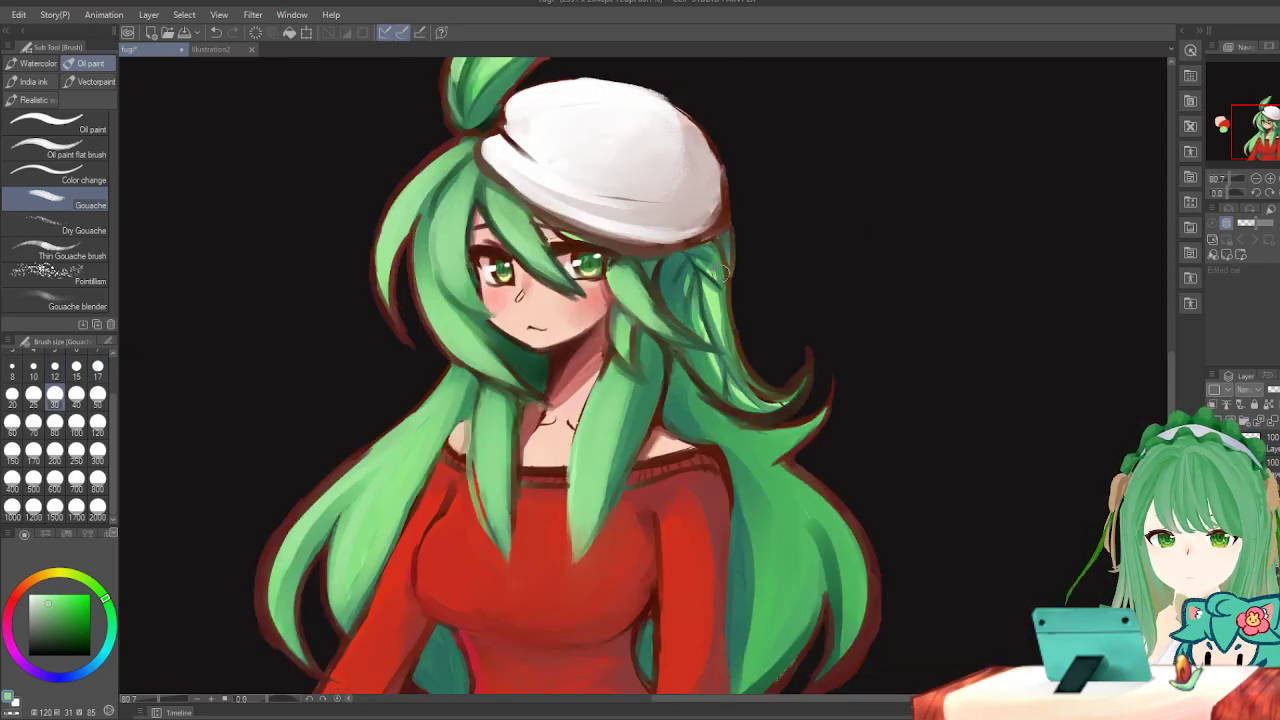
# Doodle several connected strokes on the background with the Turnip pen at size 10 and undo them all.
pyautogui.press('p')
pyautogui.click(33, 368)
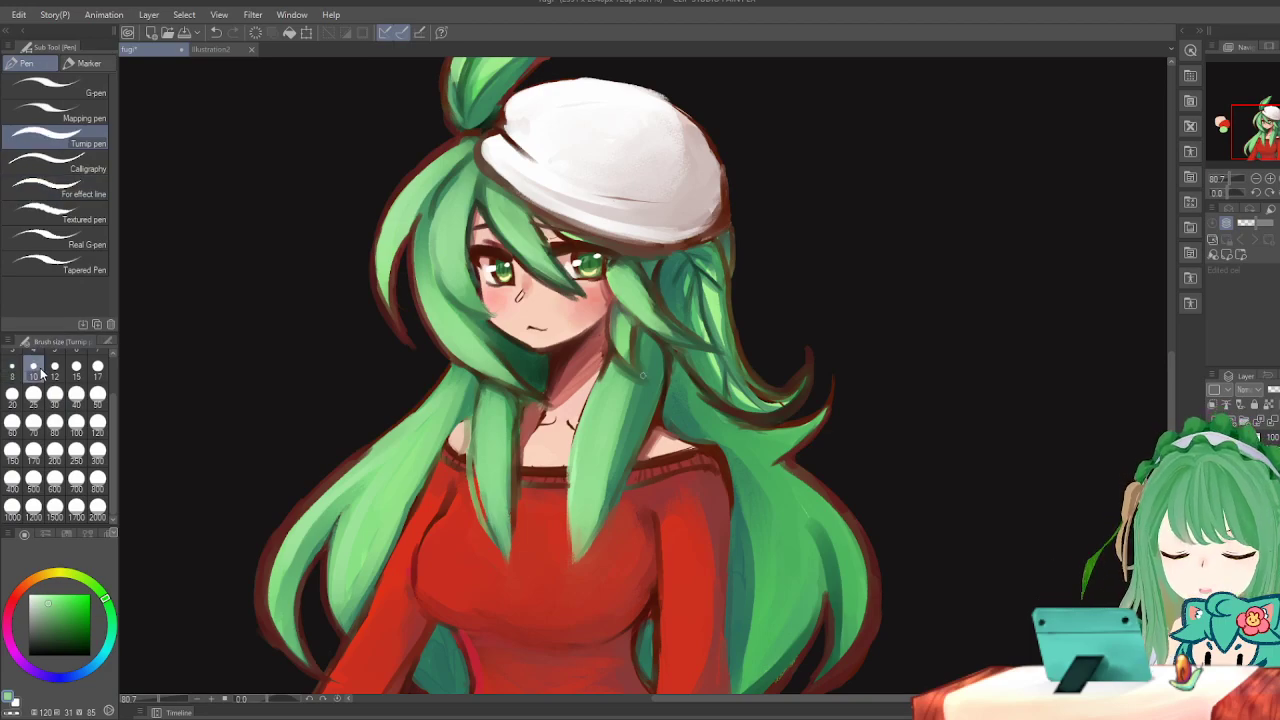
pyautogui.moveTo(203, 183)
pyautogui.mouseDown()
pyautogui.moveTo(262, 220)
pyautogui.moveTo(199, 184)
pyautogui.moveTo(236, 156)
pyautogui.moveTo(300, 178)
pyautogui.mouseUp()
pyautogui.hotkey('ctrl', 'z')
pyautogui.moveTo(198, 177)
pyautogui.mouseDown()
pyautogui.moveTo(282, 158)
pyautogui.moveTo(319, 188)
pyautogui.mouseUp()
pyautogui.moveTo(182, 224)
pyautogui.mouseDown()
pyautogui.moveTo(162, 251)
pyautogui.moveTo(176, 277)
pyautogui.moveTo(156, 316)
pyautogui.moveTo(211, 305)
pyautogui.moveTo(263, 339)
pyautogui.moveTo(288, 306)
pyautogui.mouseUp()
pyautogui.moveTo(158, 300); pyautogui.dragTo(279, 315)
pyautogui.moveTo(283, 307); pyautogui.dragTo(318, 188)
pyautogui.hotkey('ctrl', 'z')
pyautogui.hotkey('ctrl', 'z')
pyautogui.hotkey('ctrl', 'z')
pyautogui.hotkey('ctrl', 'z')
pyautogui.hotkey('ctrl', 'z')
pyautogui.hotkey('ctrl', 'z')
pyautogui.hotkey('ctrl', 'z')
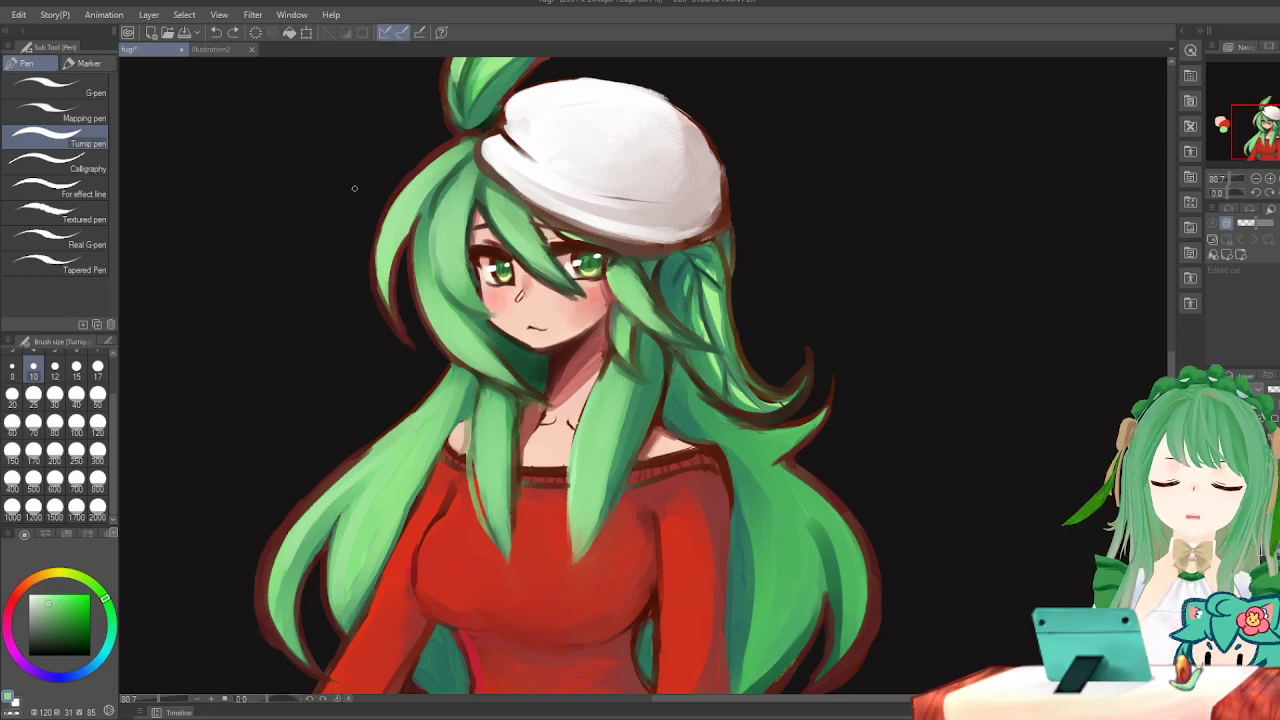
pyautogui.click(76, 396)
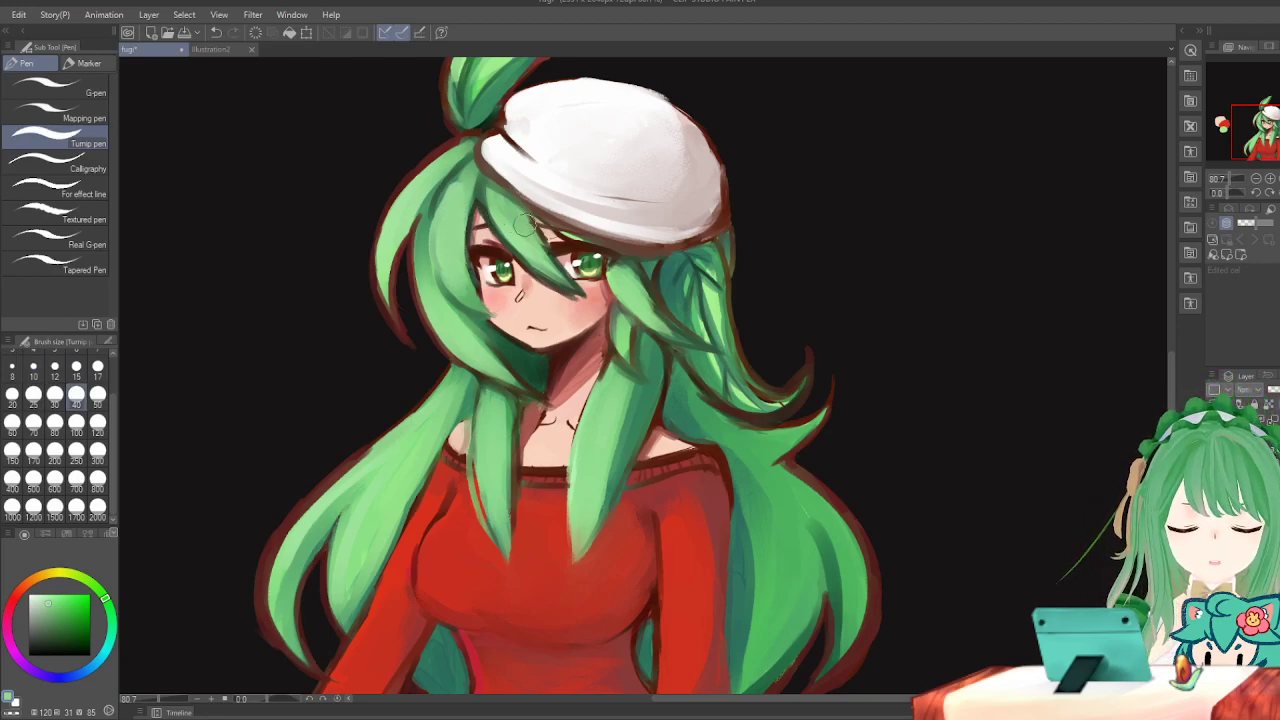
pyautogui.click(55, 396)
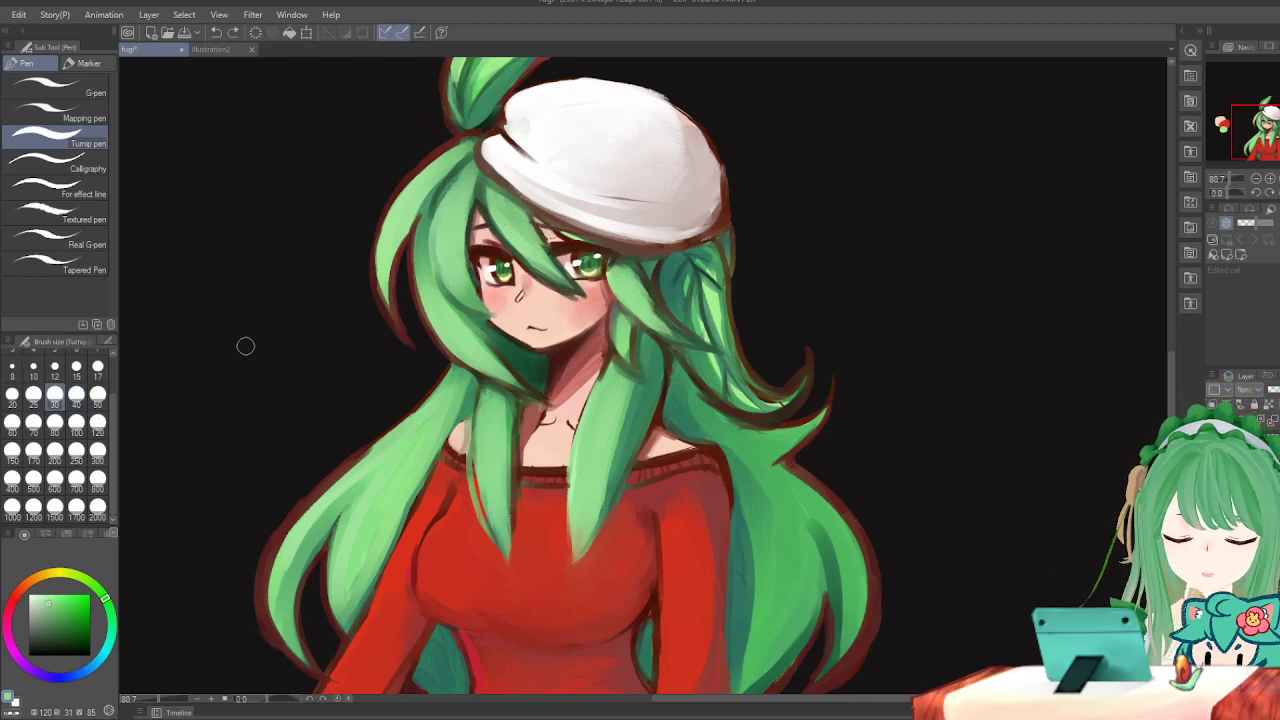
pyautogui.click(76, 396)
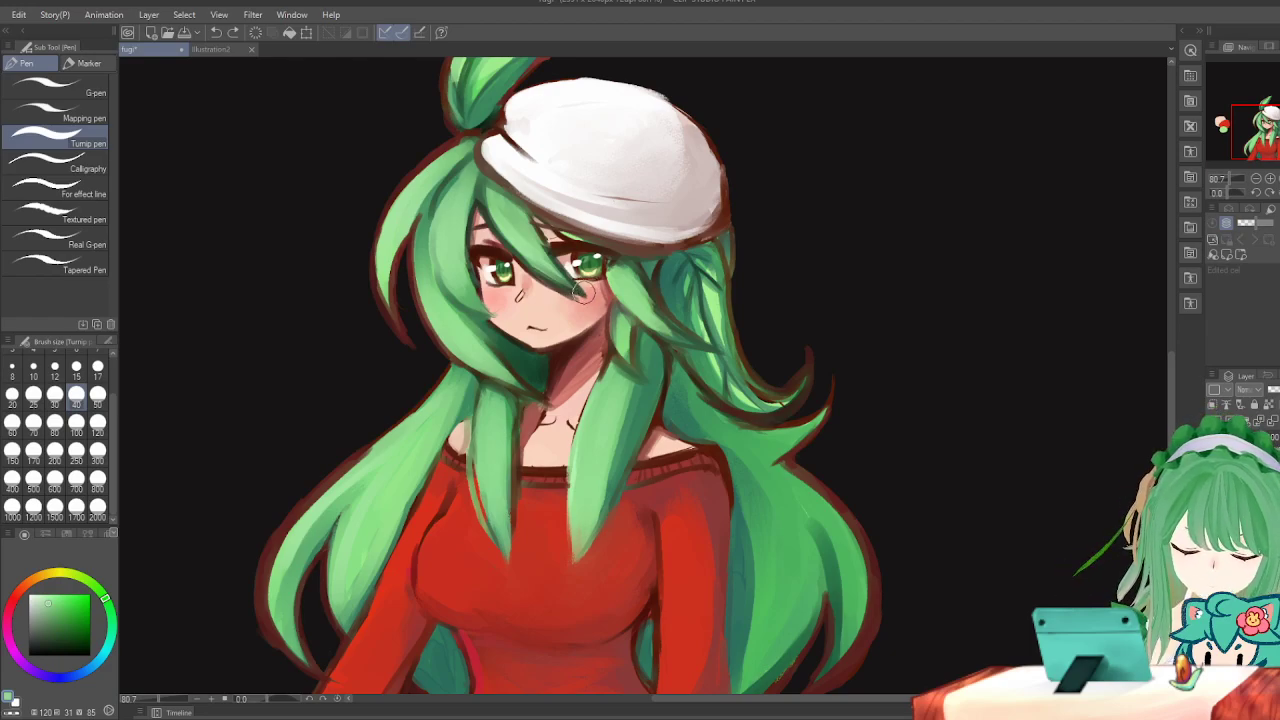
pyautogui.click(34, 399)
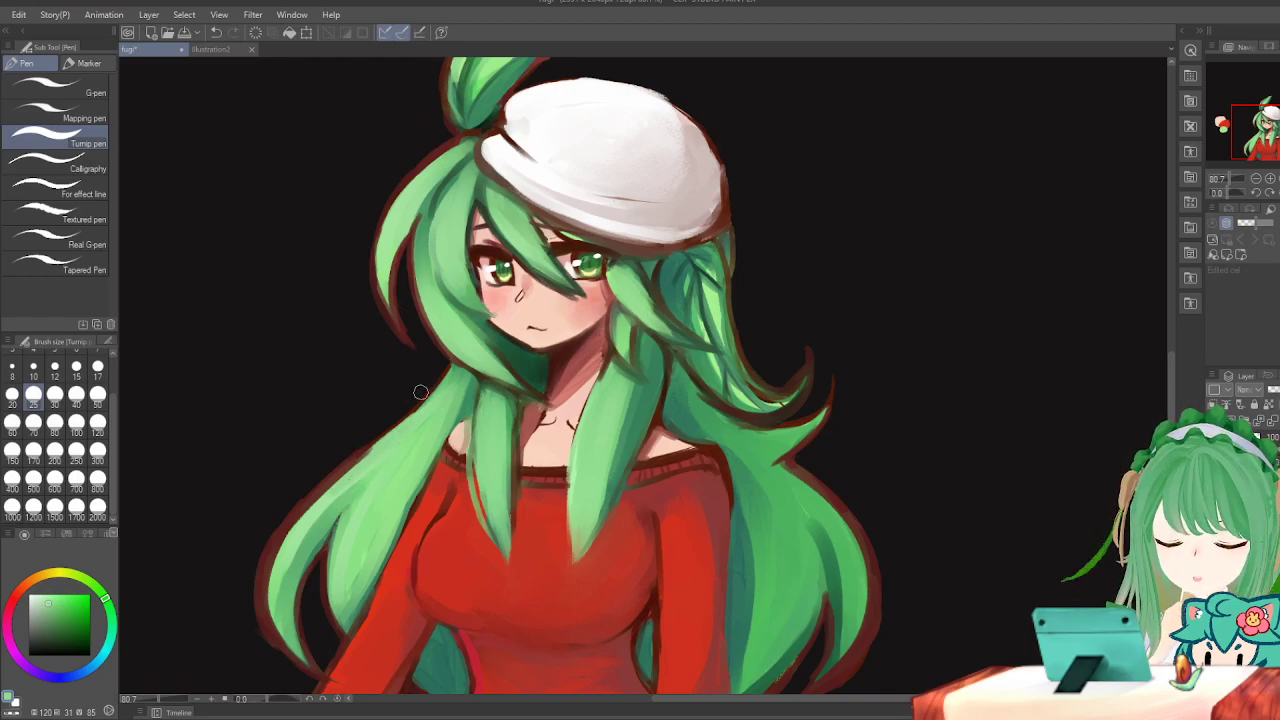
pyautogui.press('b')
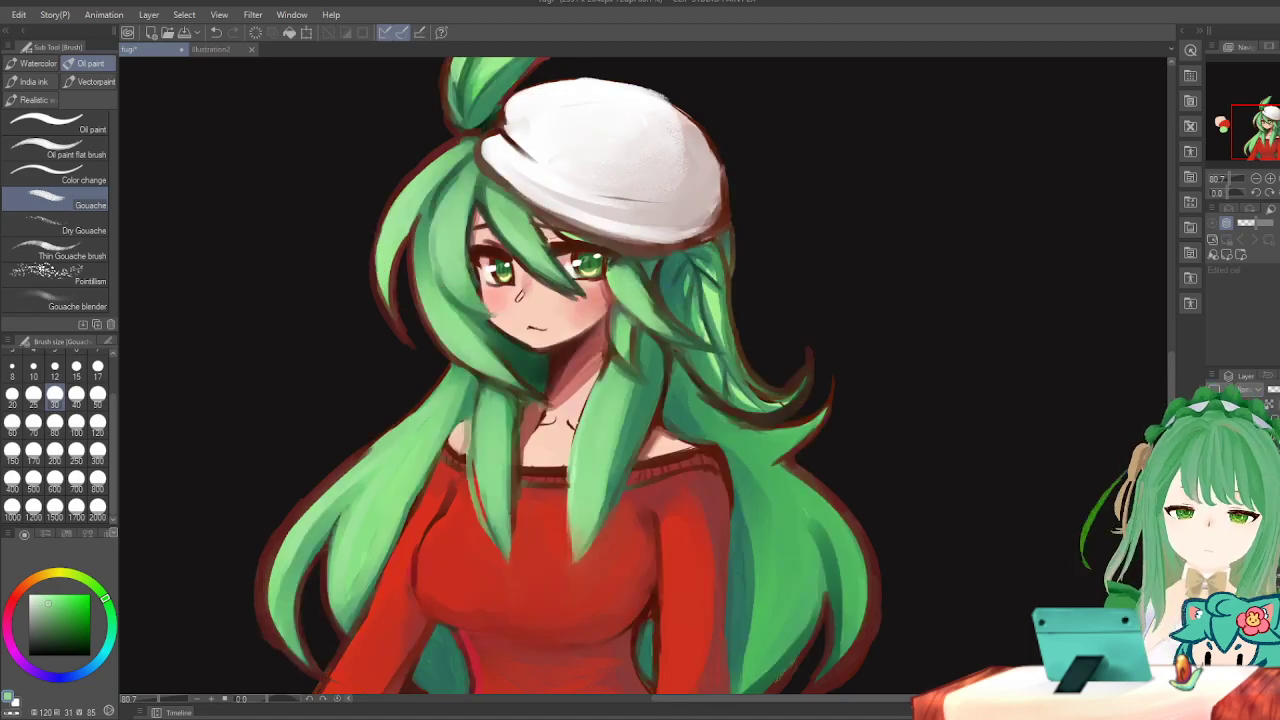
# Paint a light green stroke on the long hair lock over the shoulder with Gouache at size 30 and check the whole figure.
pyautogui.scroll(-2, 1000, 208)
pyautogui.scroll(2, 991, 314)
pyautogui.scroll(-3, 983, 305)
pyautogui.scroll(3, 325, 425)
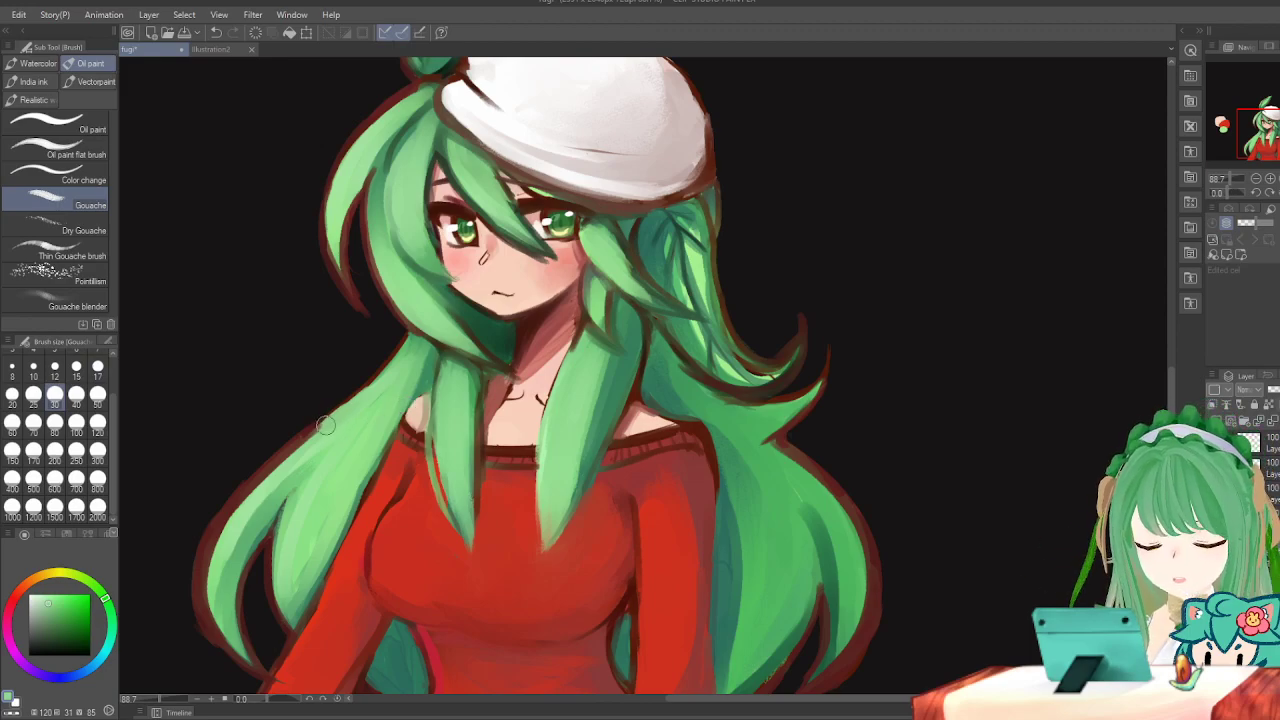
pyautogui.moveTo(346, 404); pyautogui.dragTo(294, 460)
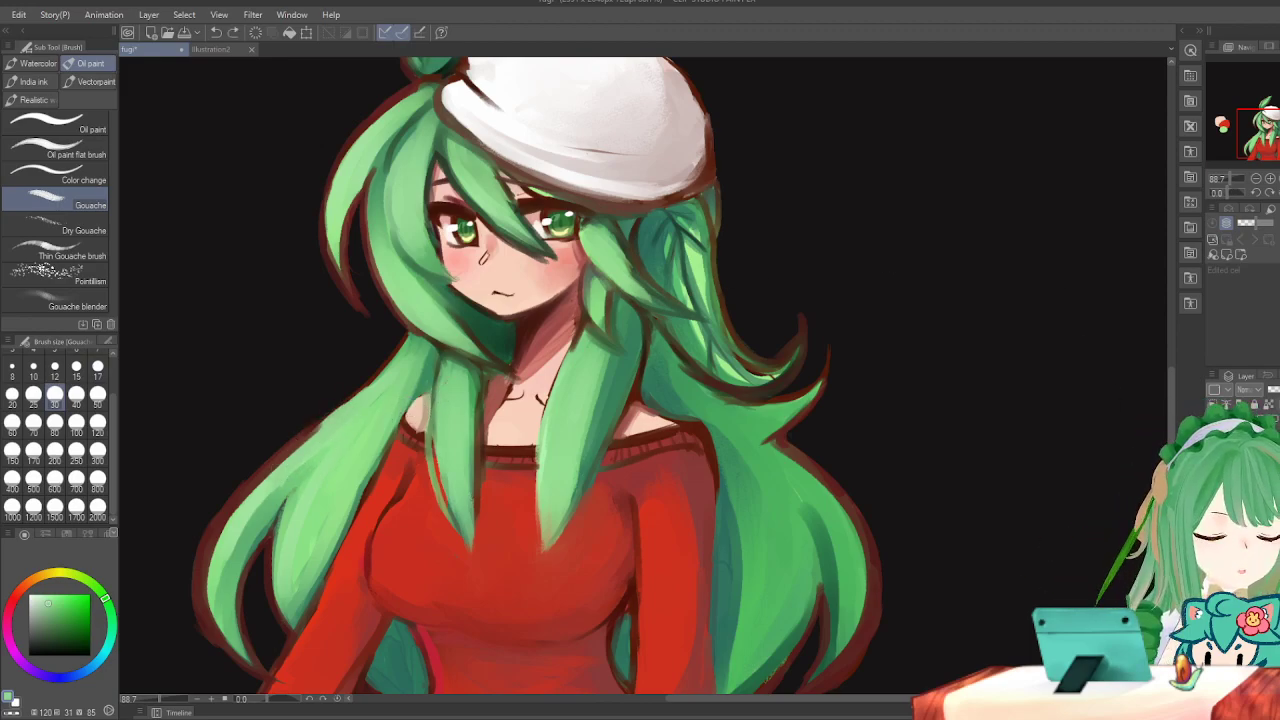
pyautogui.scroll(-3, 538, 375)
pyautogui.scroll(3, 538, 375)
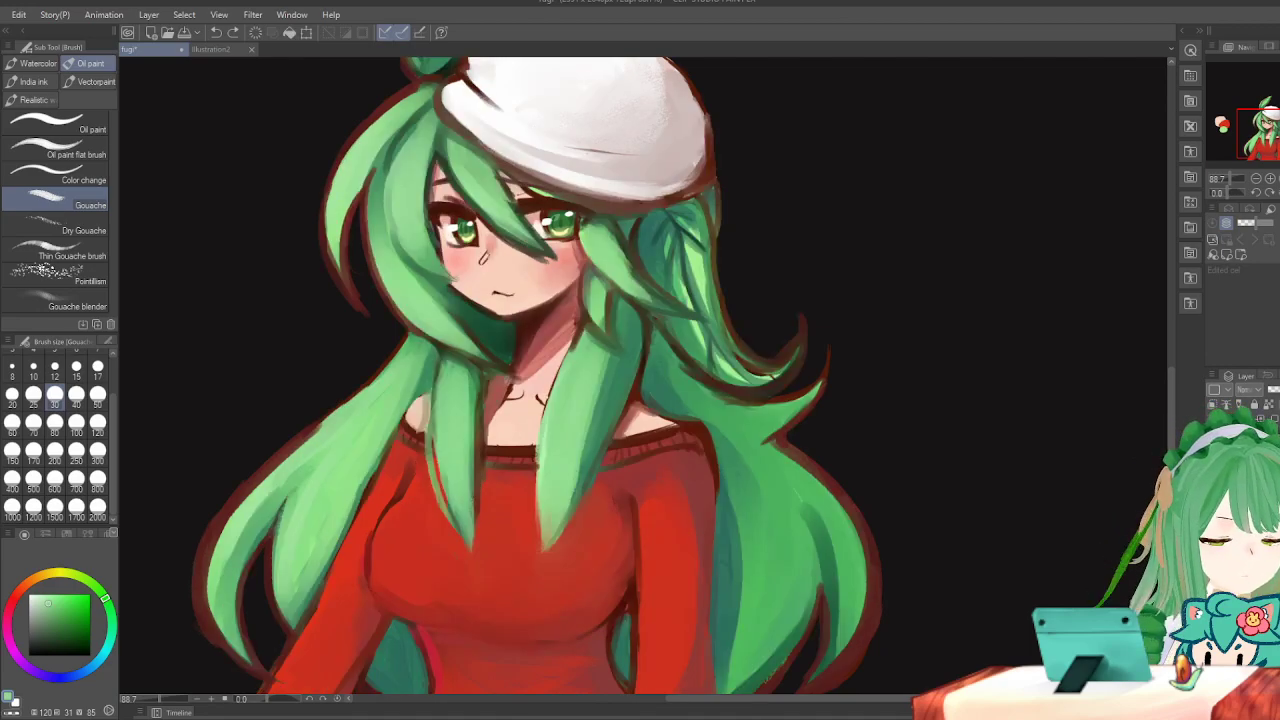
pyautogui.scroll(-3, 359, 402)
pyautogui.scroll(3, 405, 372)
pyautogui.scroll(-3, 1028, 400)
pyautogui.scroll(3, 995, 400)
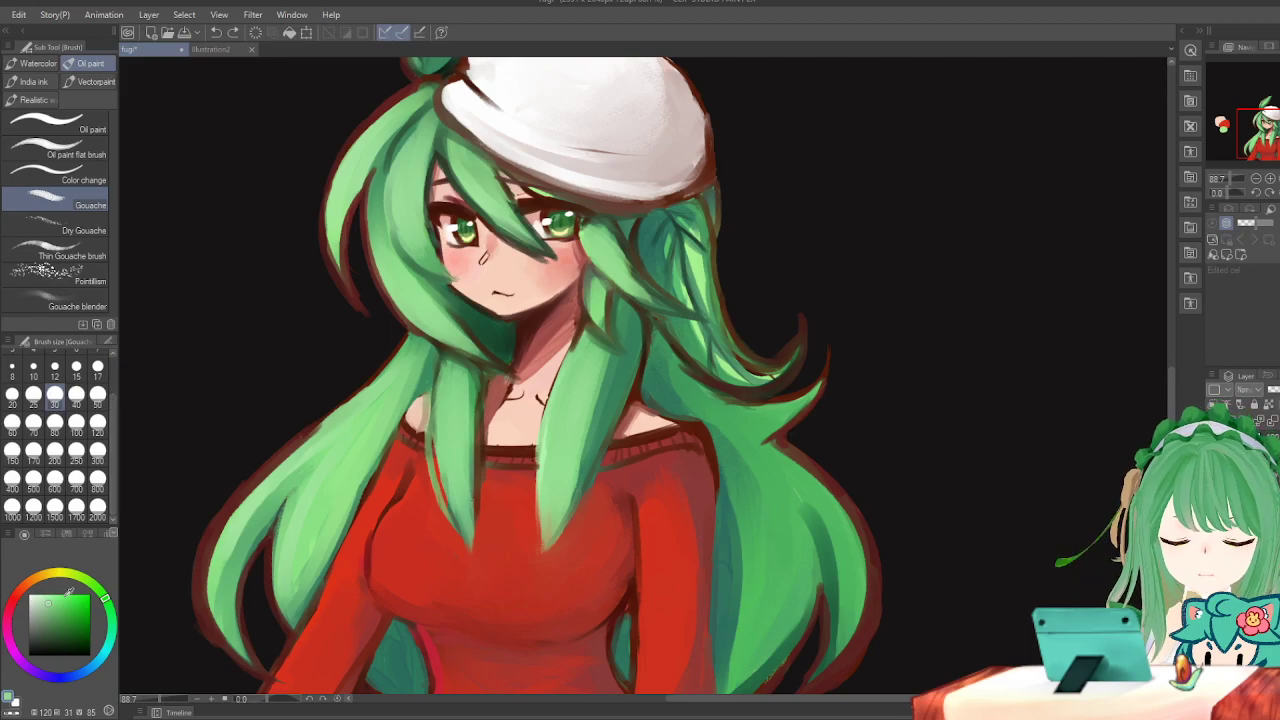
# Sample the dark red-brown hair outline and try a size 10 Gouache stroke along the long shoulder lock, undoing the latest changes.
pyautogui.click(32, 398)
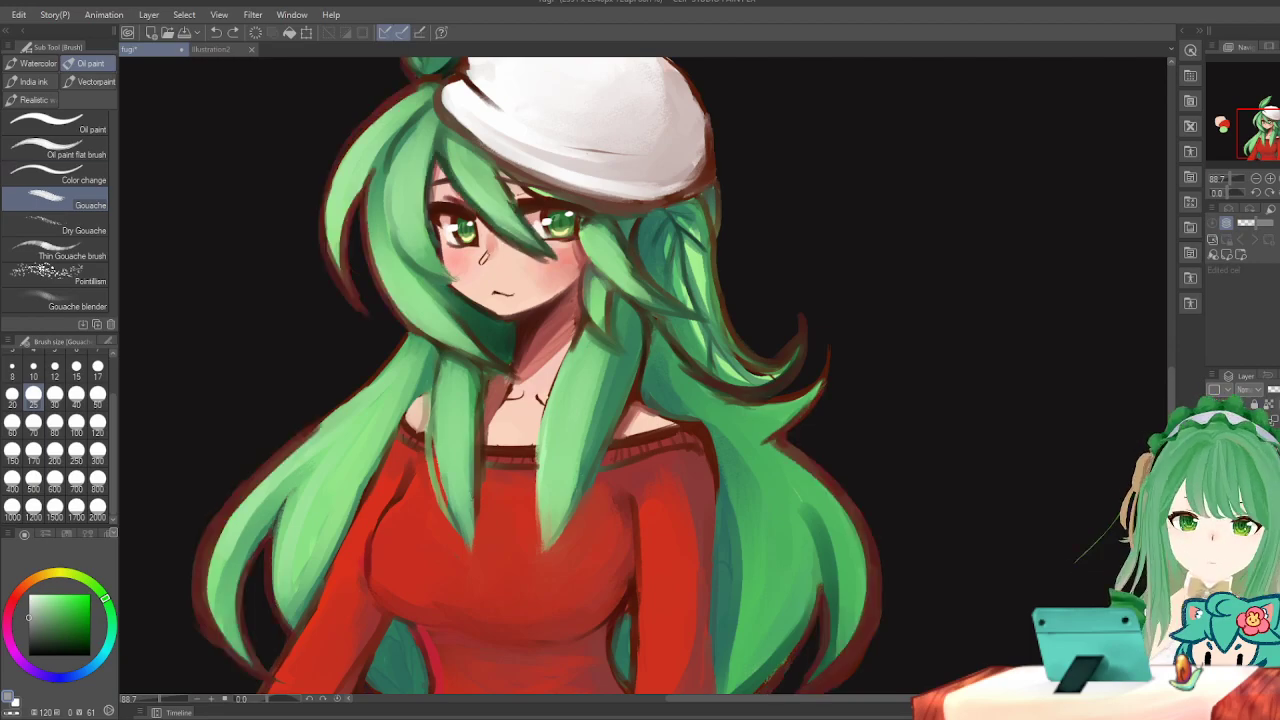
pyautogui.press('i')
pyautogui.click(298, 440)
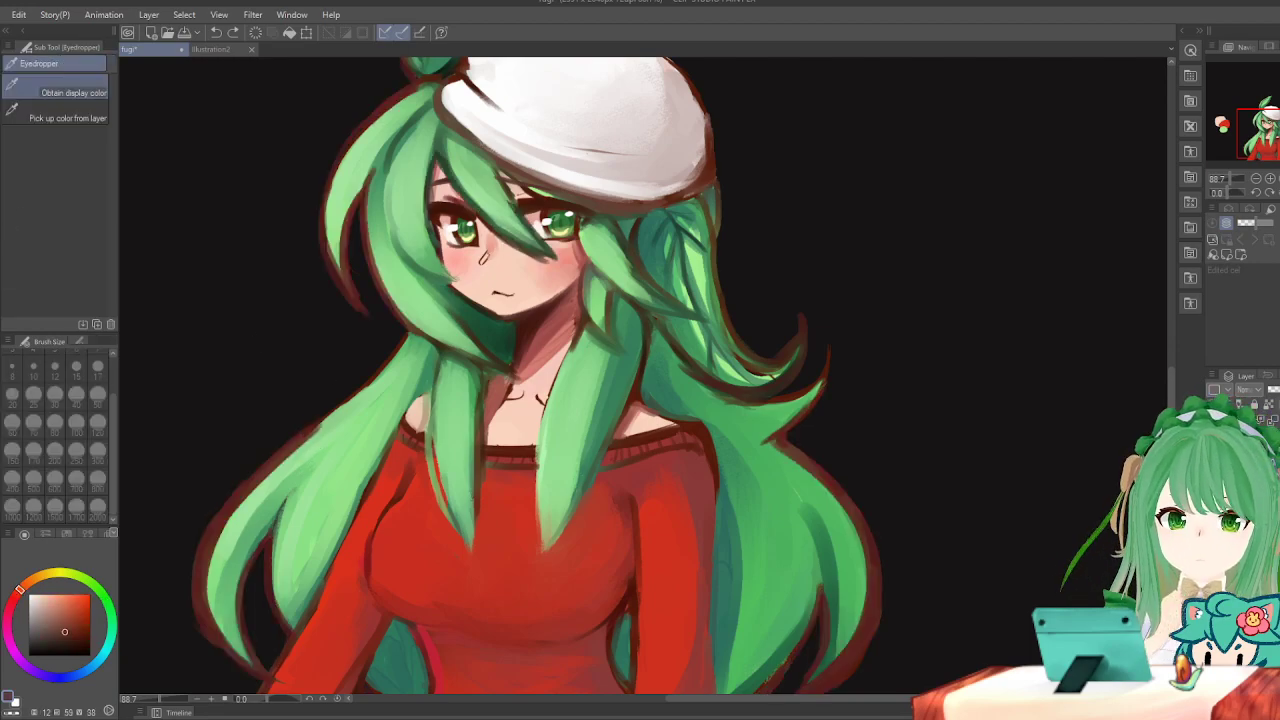
pyautogui.press('b')
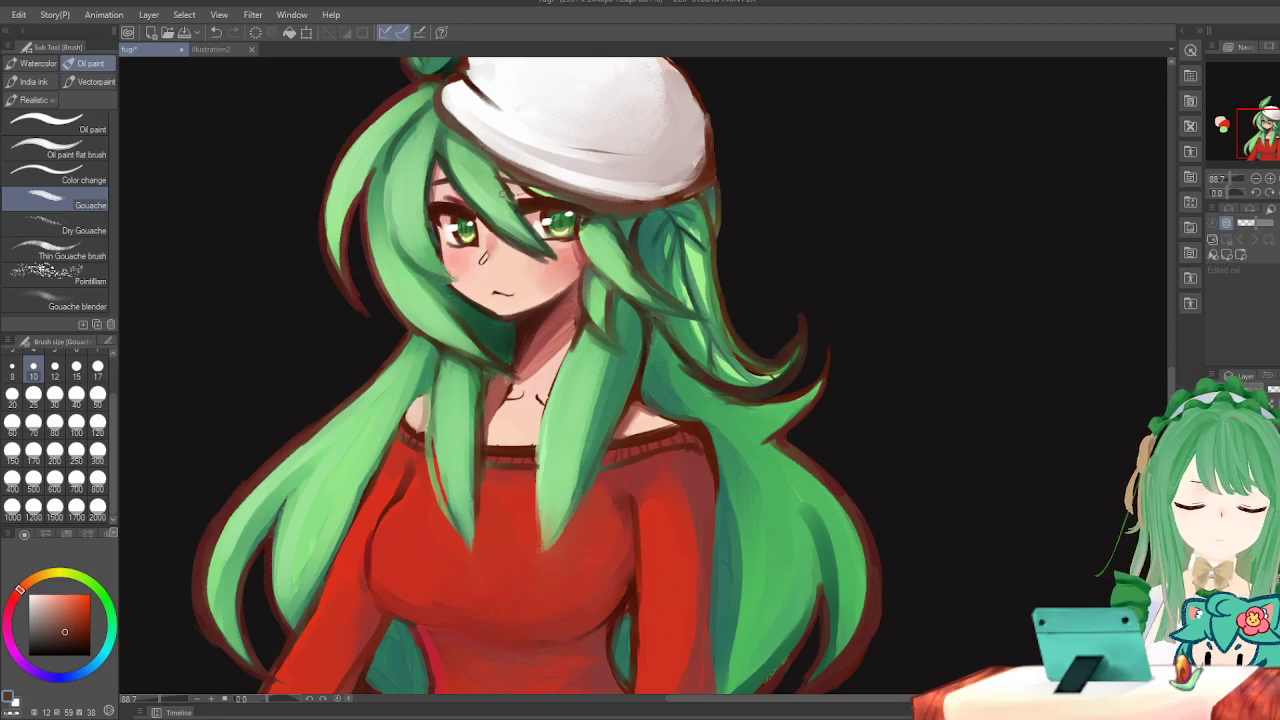
pyautogui.moveTo(290, 465); pyautogui.dragTo(348, 420)
pyautogui.hotkey('ctrl', 'z')
pyautogui.hotkey('ctrl', 'z')
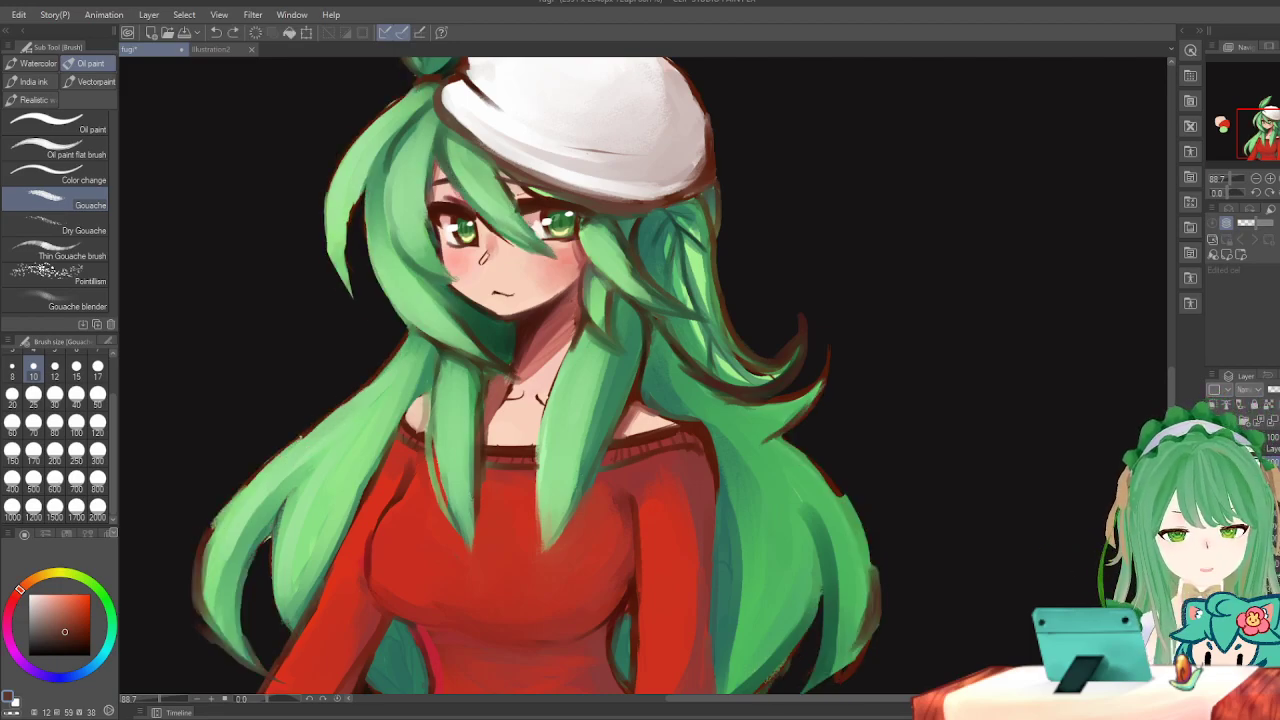
# Redo the undone outline change and try sampled light green Gouache strokes at size 12 along the long shoulder lock.
pyautogui.hotkey('ctrl', 'y')
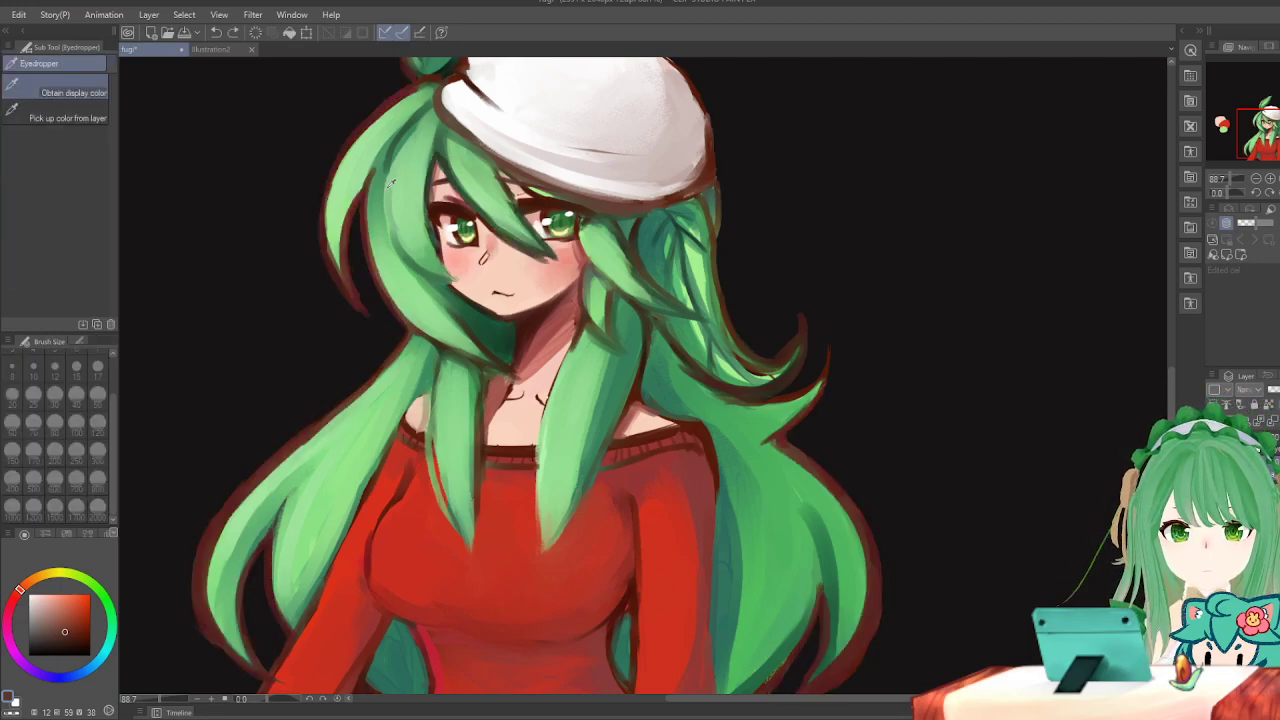
pyautogui.keyDown('alt'); pyautogui.click(422, 190); pyautogui.keyUp('alt')
pyautogui.click(55, 368)
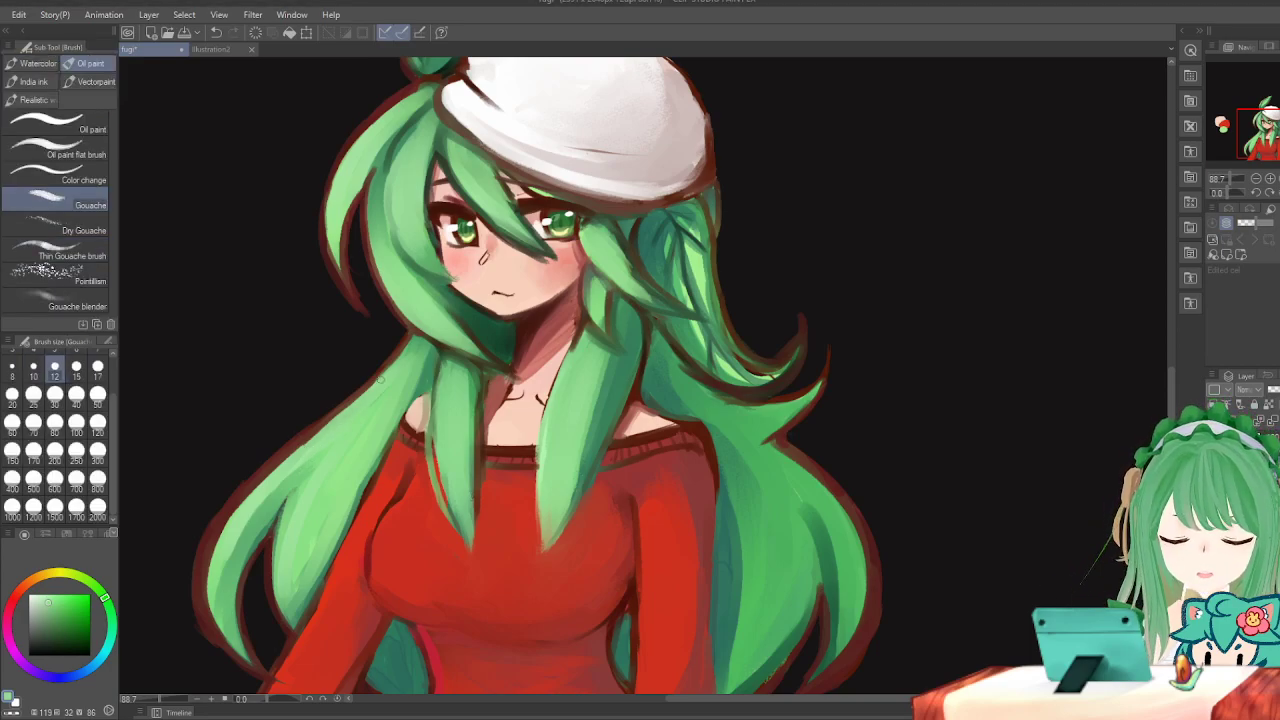
pyautogui.moveTo(349, 405); pyautogui.dragTo(386, 370)
pyautogui.moveTo(287, 455); pyautogui.dragTo(336, 416)
pyautogui.hotkey('ctrl', 'z')
pyautogui.moveTo(391, 367); pyautogui.dragTo(276, 458)
pyautogui.hotkey('ctrl', 'z')
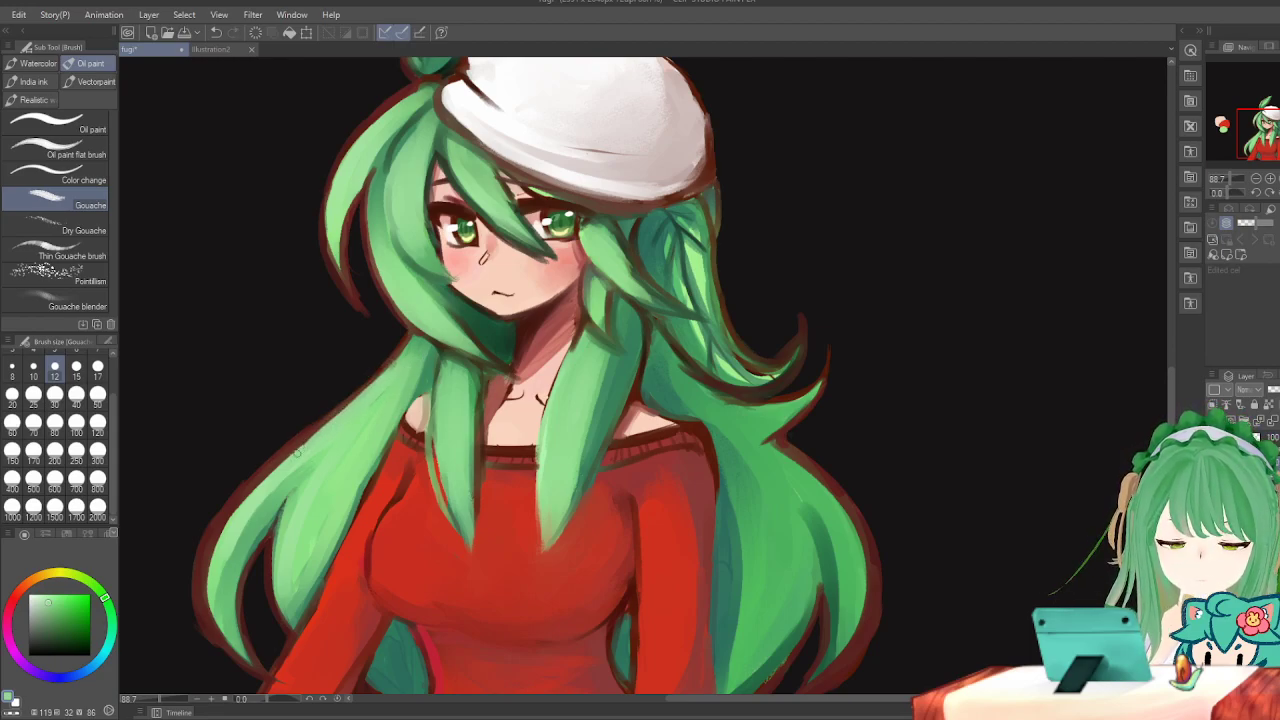
# Try several size 12 light green strokes along the outer edge of the long shoulder lock, undoing the unwanted ones.
pyautogui.moveTo(288, 454); pyautogui.dragTo(392, 377)
pyautogui.hotkey('ctrl', 'z')
pyautogui.moveTo(292, 455); pyautogui.dragTo(361, 412)
pyautogui.moveTo(298, 449); pyautogui.dragTo(326, 423)
pyautogui.hotkey('ctrl', 'z')
pyautogui.moveTo(284, 461)
pyautogui.mouseDown()
pyautogui.moveTo(407, 366)
pyautogui.moveTo(322, 429)
pyautogui.mouseUp()
pyautogui.hotkey('ctrl', 'z')
pyautogui.hotkey('ctrl', 'z')
pyautogui.moveTo(398, 361); pyautogui.dragTo(287, 450)
# Paint a short light green Gouache stroke at size 30 near the bend of the long shoulder lock.
pyautogui.click(55, 398)
pyautogui.moveTo(392, 367)
pyautogui.mouseDown()
pyautogui.moveTo(320, 432)
pyautogui.moveTo(402, 357)
pyautogui.moveTo(259, 482)
pyautogui.moveTo(328, 435)
pyautogui.moveTo(277, 483)
pyautogui.moveTo(392, 384)
pyautogui.moveTo(303, 446)
pyautogui.moveTo(357, 404)
pyautogui.mouseUp()
pyautogui.hotkey('ctrl', 'z')
pyautogui.hotkey('ctrl', 'z')
pyautogui.moveTo(268, 484); pyautogui.dragTo(290, 458)
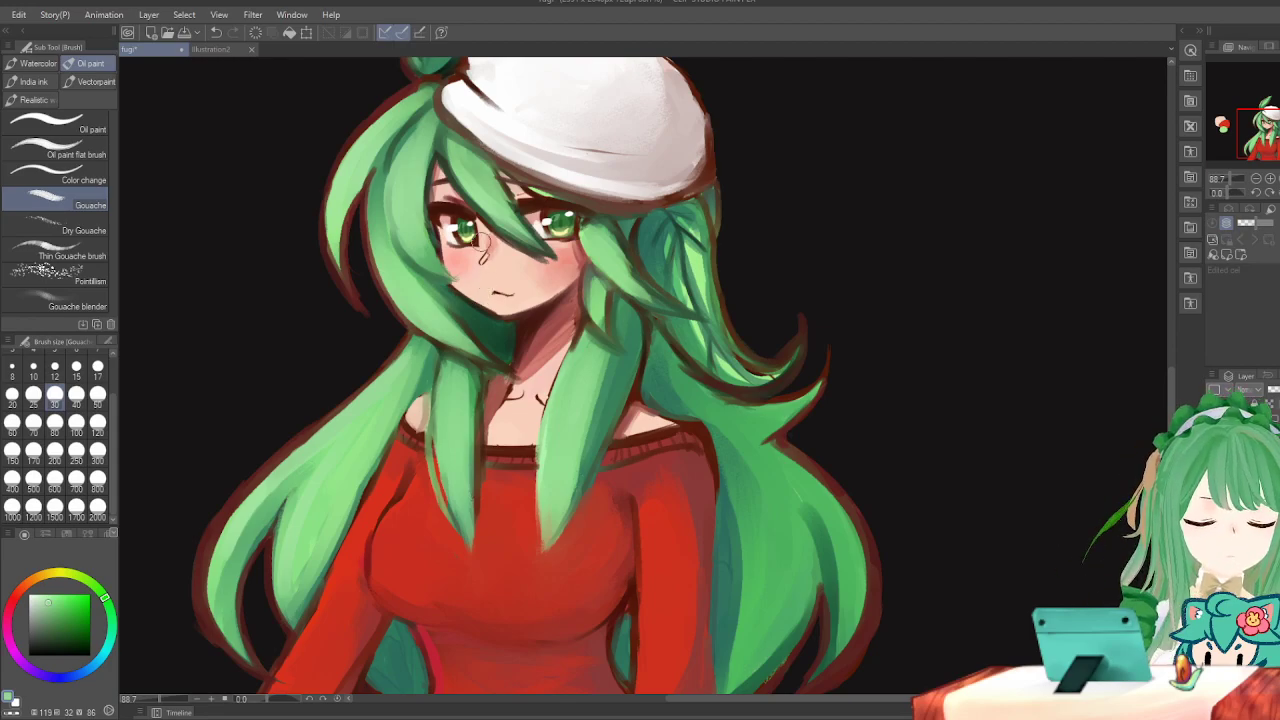
# Compare the whole figure in mirrored and normal view.
pyautogui.scroll(-5, 470, 292)
pyautogui.press('h')
pyautogui.press('h')
pyautogui.scroll(2, 475, 223)
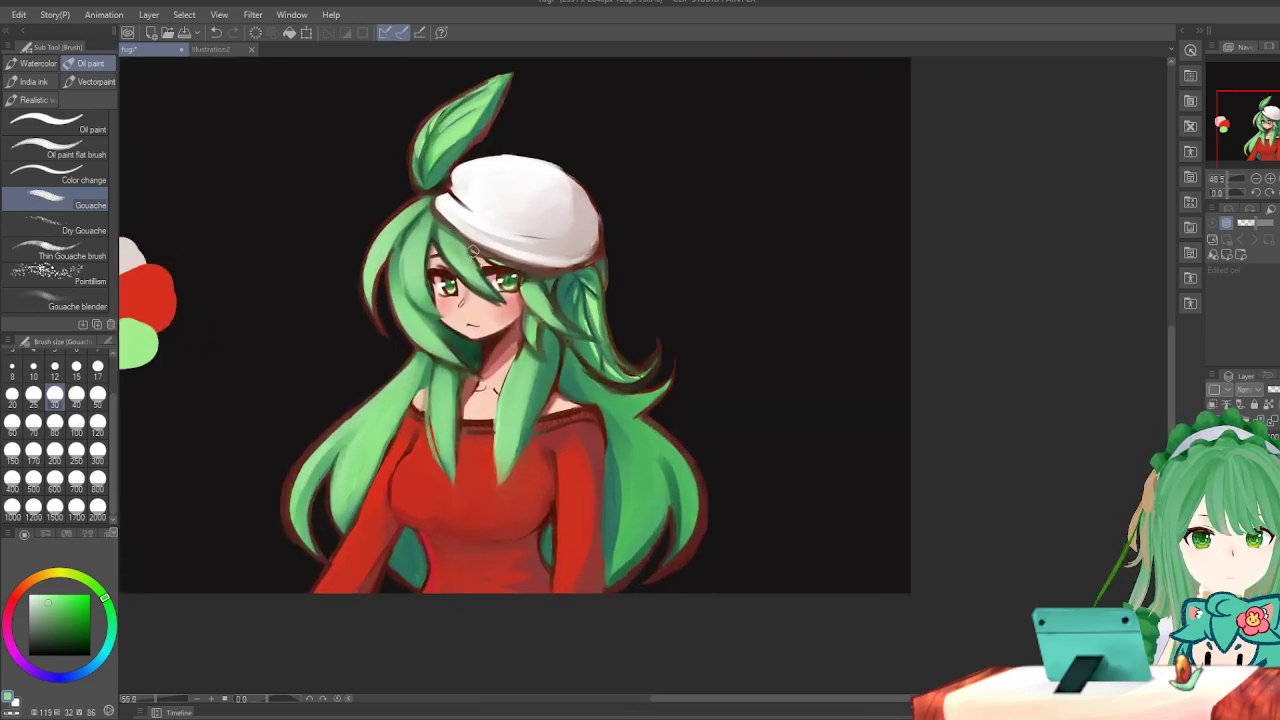
pyautogui.press('h')
pyautogui.press('h')
pyautogui.scroll(1, 371, 244)
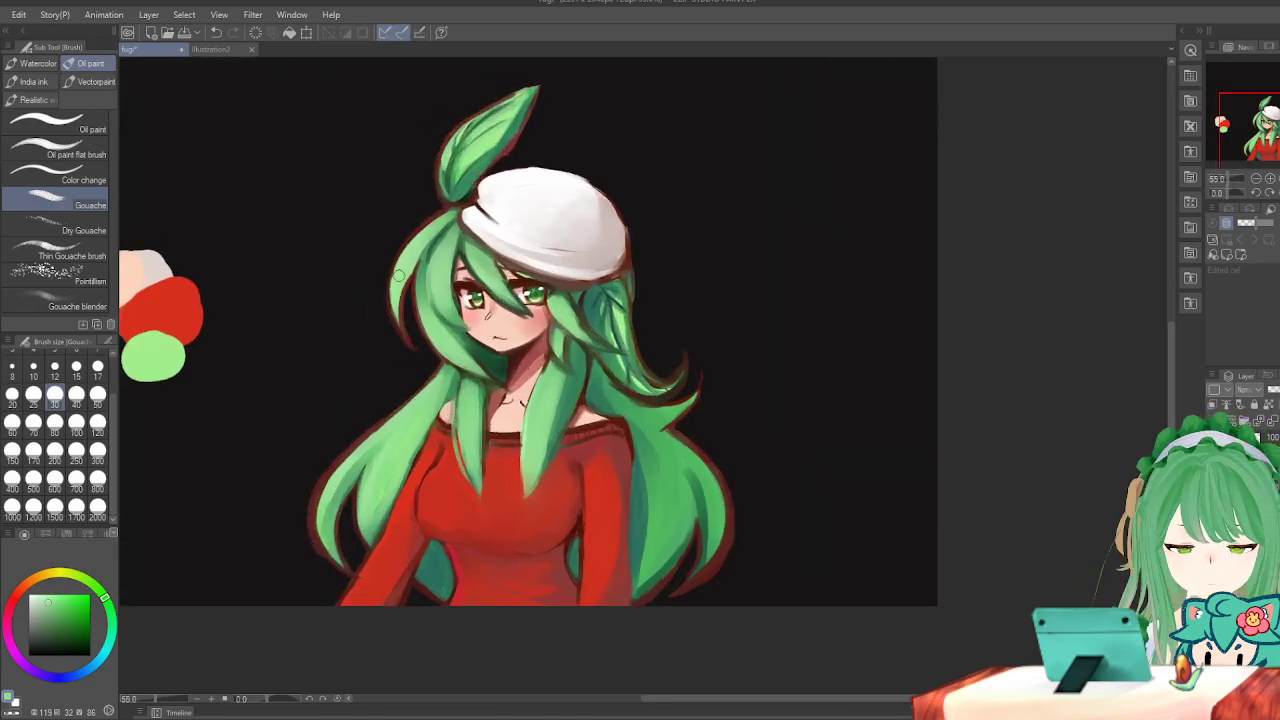
pyautogui.scroll(1, 450, 301)
pyautogui.scroll(1, 452, 298)
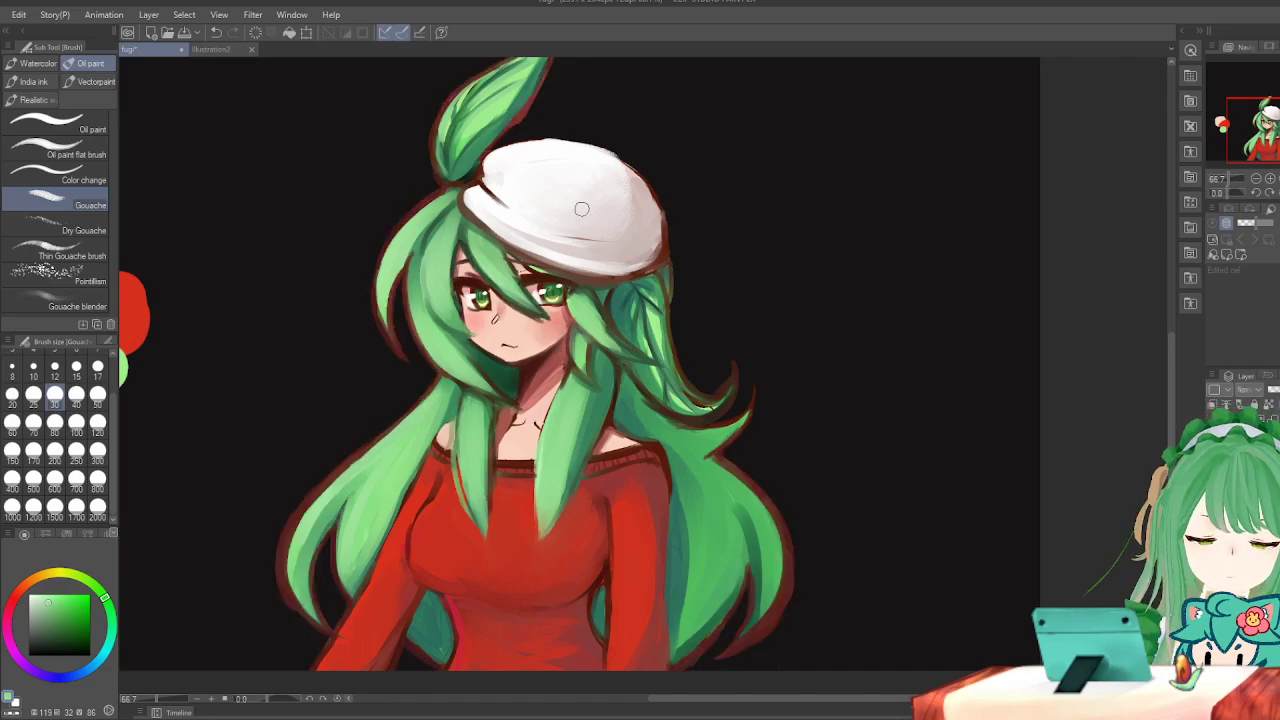
# Examine the beret and face up close in mirrored view and set the Gouache brush size to 12.
pyautogui.scroll(4, 585, 210)
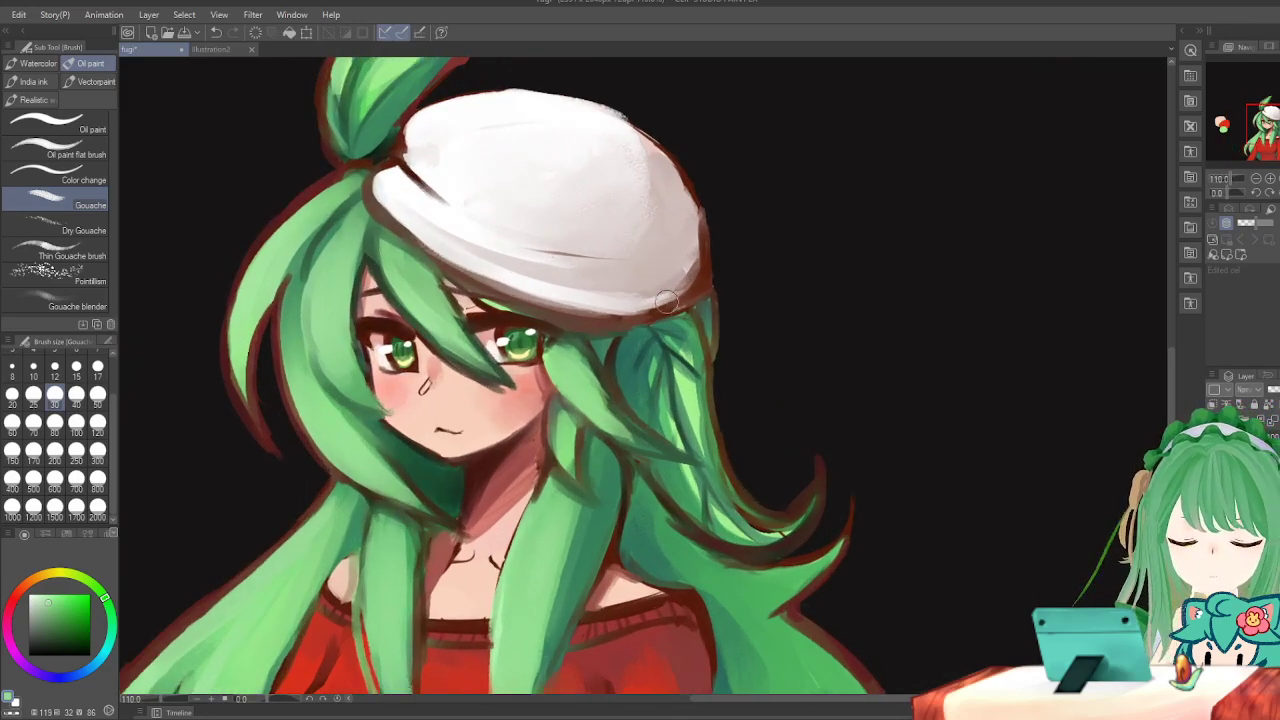
pyautogui.hotkey('ctrl', '+')
pyautogui.press('h')
pyautogui.press('h')
pyautogui.click(33, 426)
pyautogui.press('h')
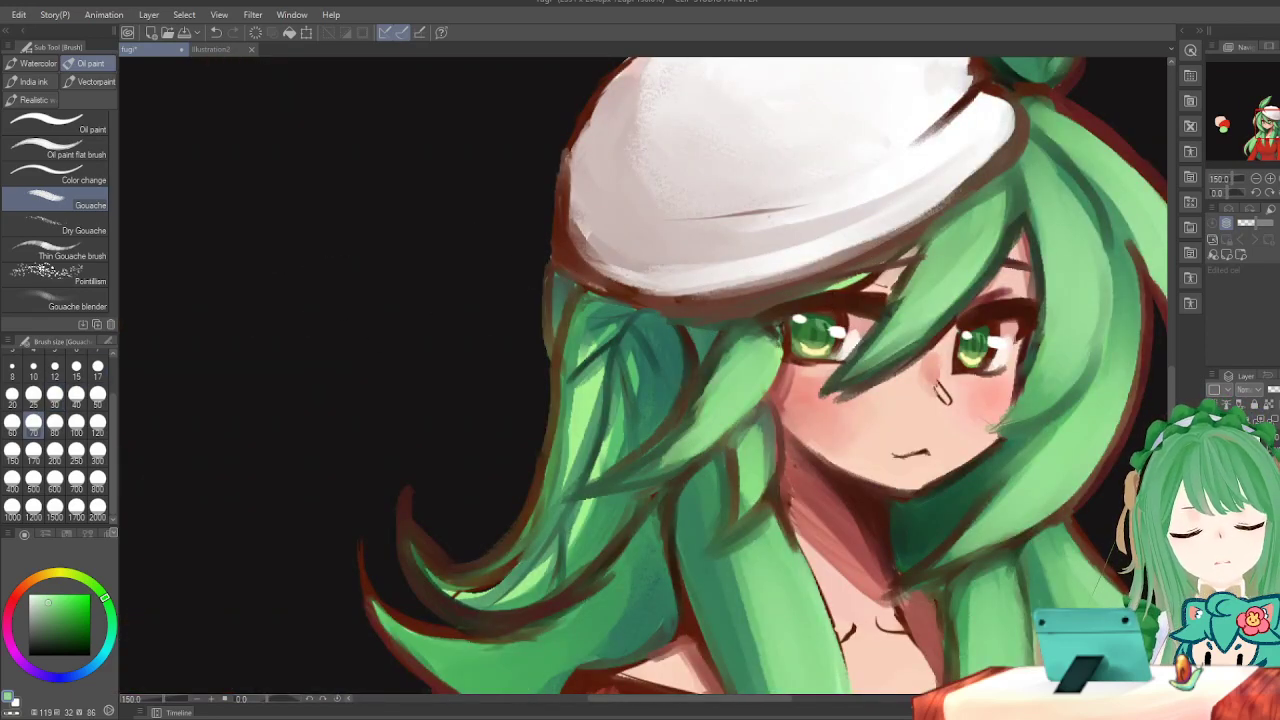
pyautogui.press('[')
pyautogui.press('[')
pyautogui.press('[')
pyautogui.press('[')
pyautogui.press('[')
pyautogui.press('[')
pyautogui.press('[')
pyautogui.press('[')
pyautogui.press('[')
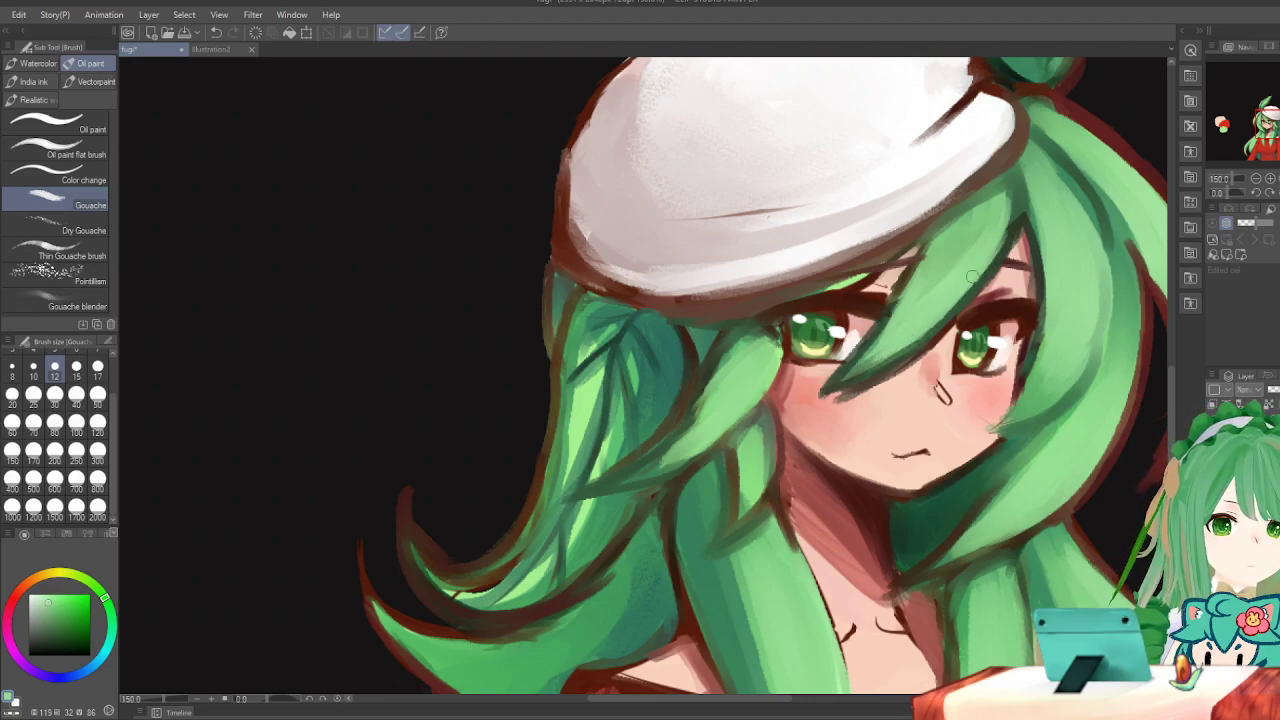
# Return to normal view and examine the full painting, then the beret and hair up close.
pyautogui.press('h')
pyautogui.scroll(-3, 990, 246)
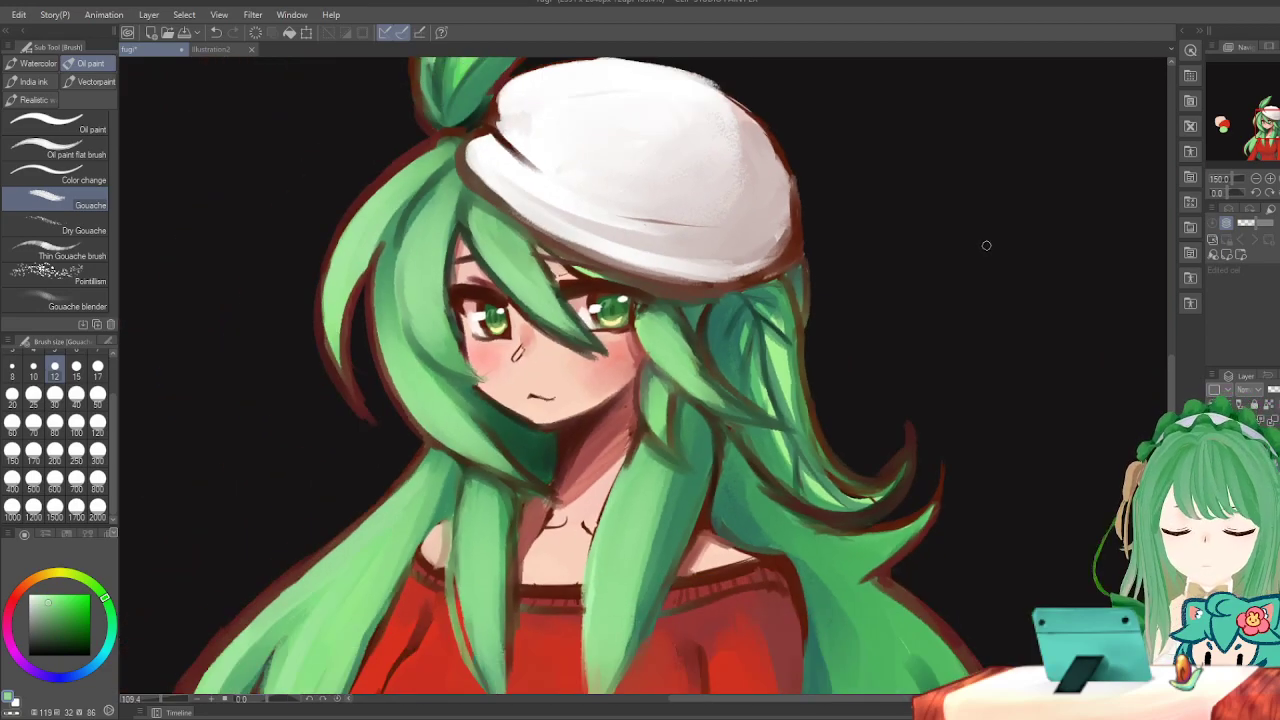
pyautogui.scroll(-2, 984, 244)
pyautogui.scroll(-2, 948, 245)
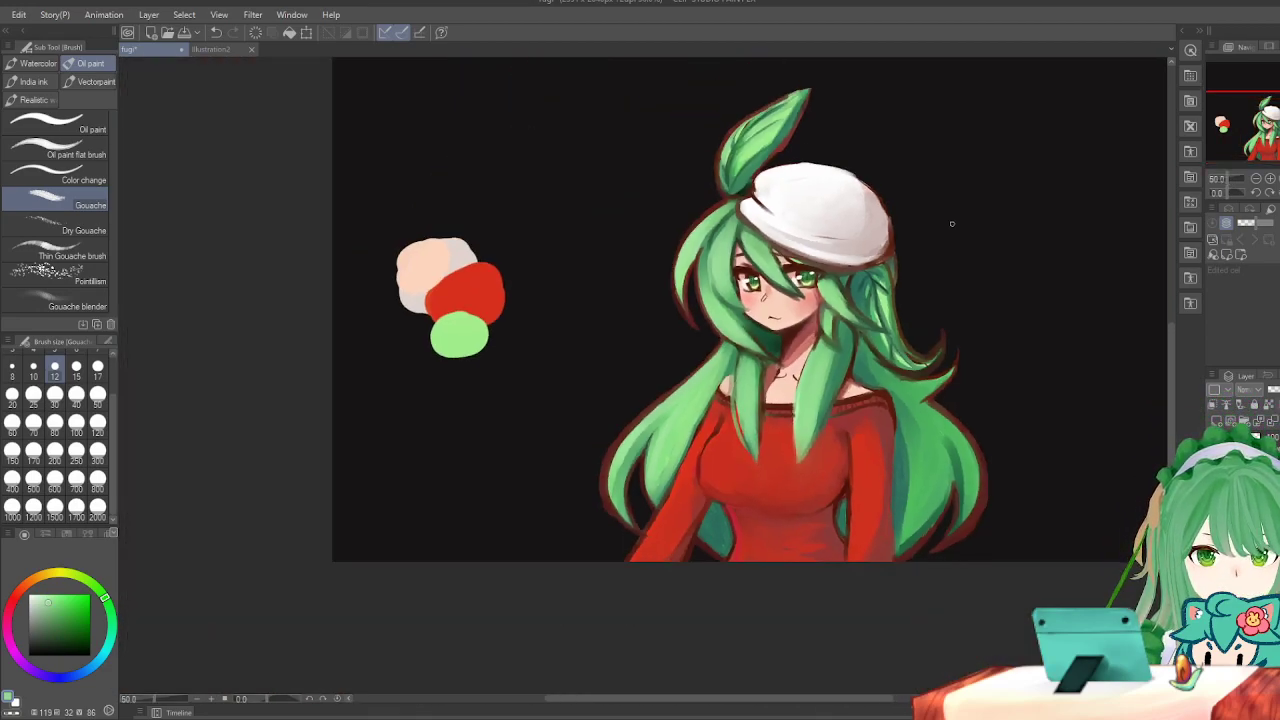
pyautogui.scroll(1, 952, 223)
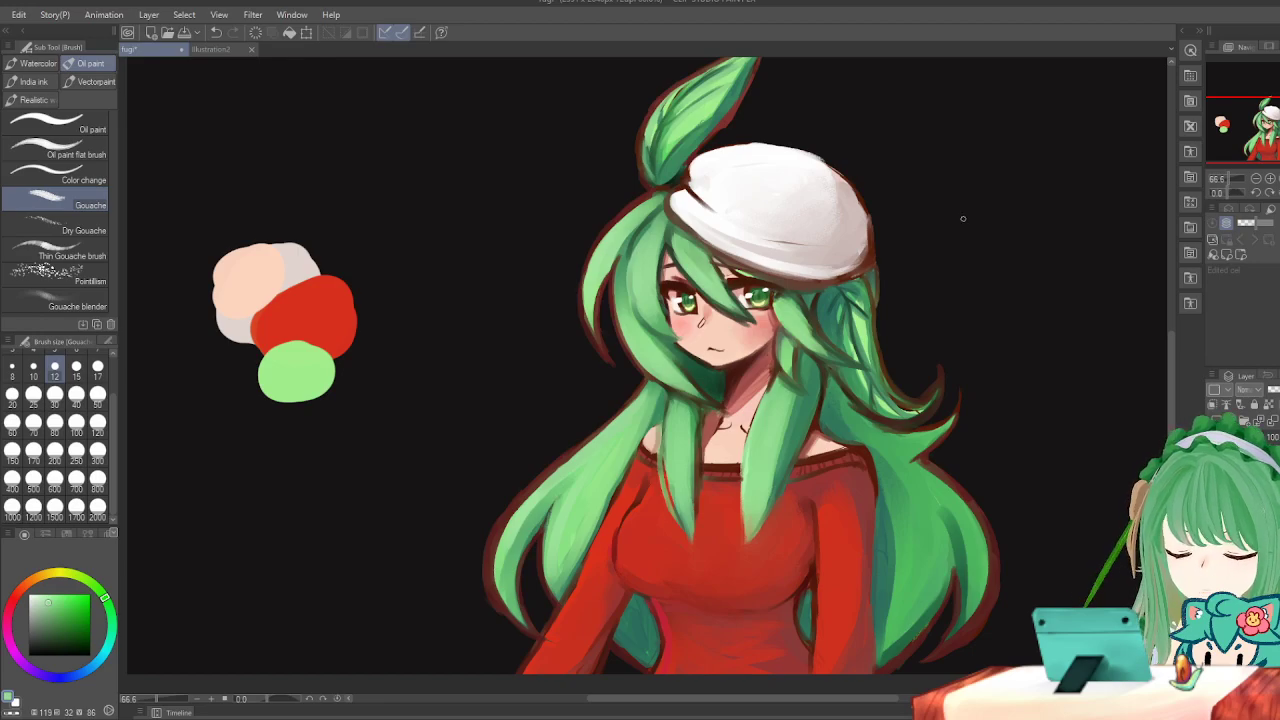
pyautogui.scroll(-1, 687, 178)
pyautogui.scroll(2, 687, 178)
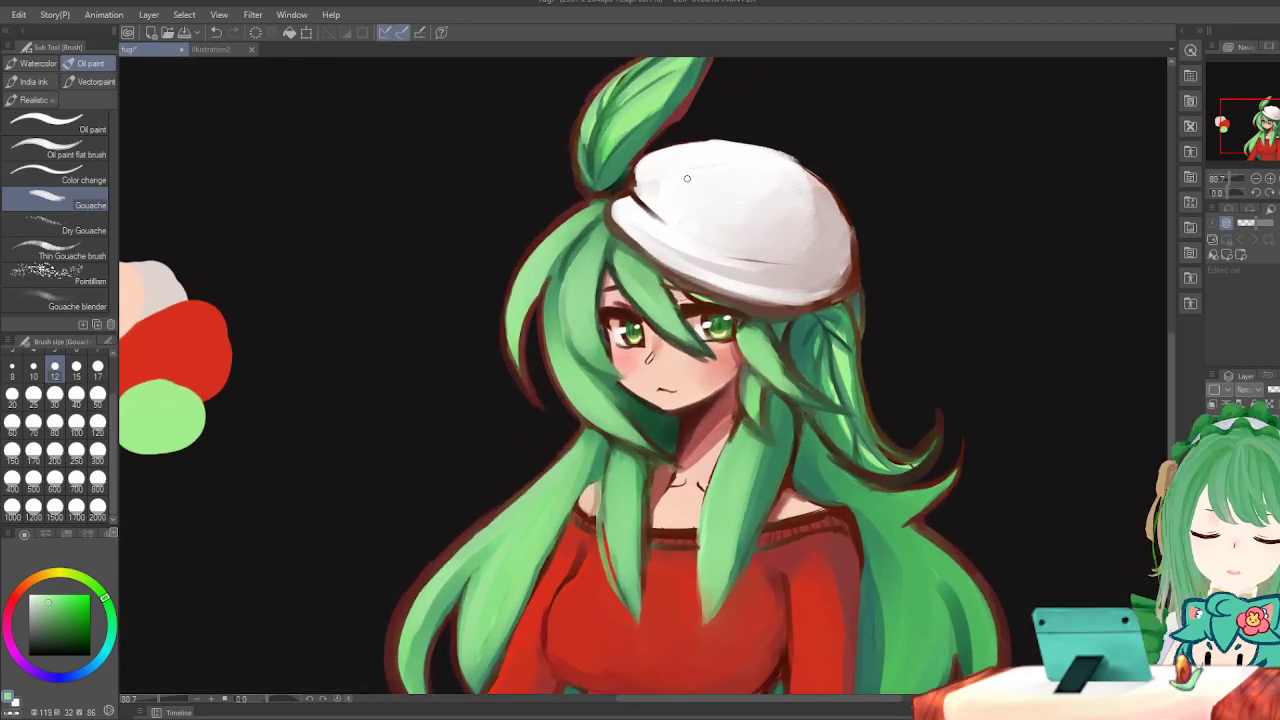
pyautogui.scroll(2, 686, 167)
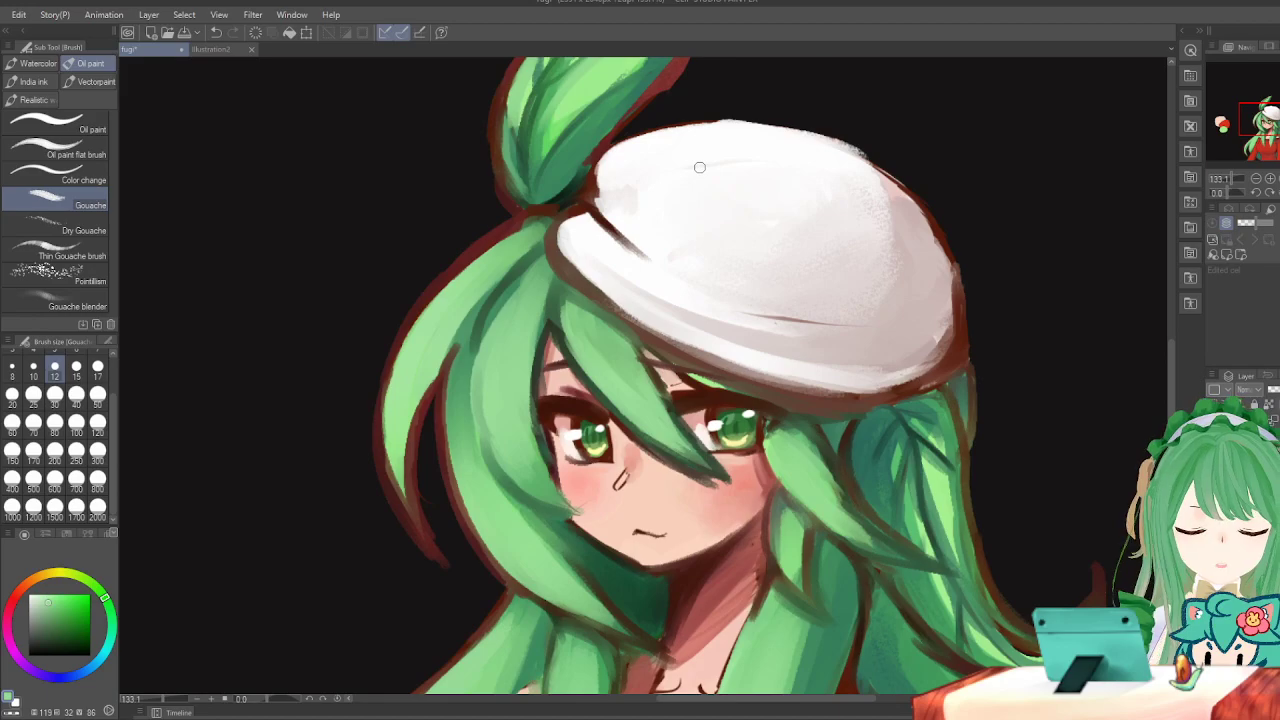
# Sample light green from the hair and soften the dark line between the locks beside the beret with Gouache at size 15.
pyautogui.press('i')
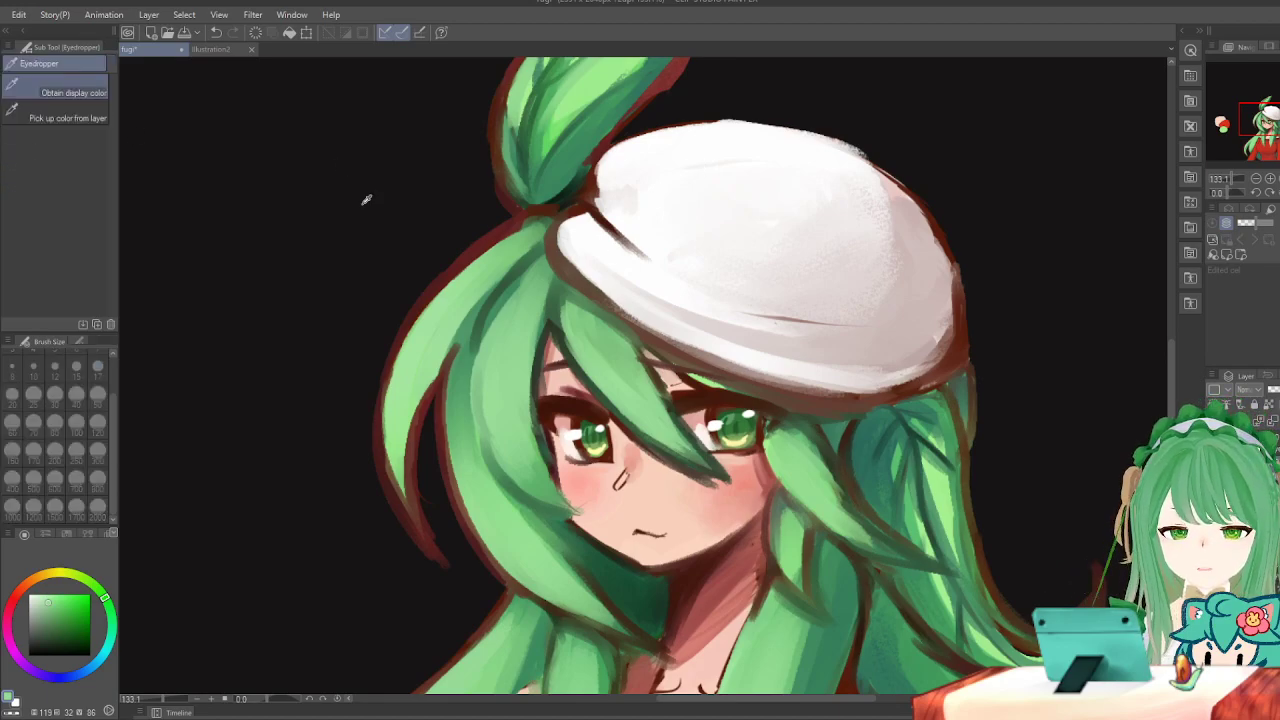
pyautogui.click(481, 270)
pyautogui.press('b')
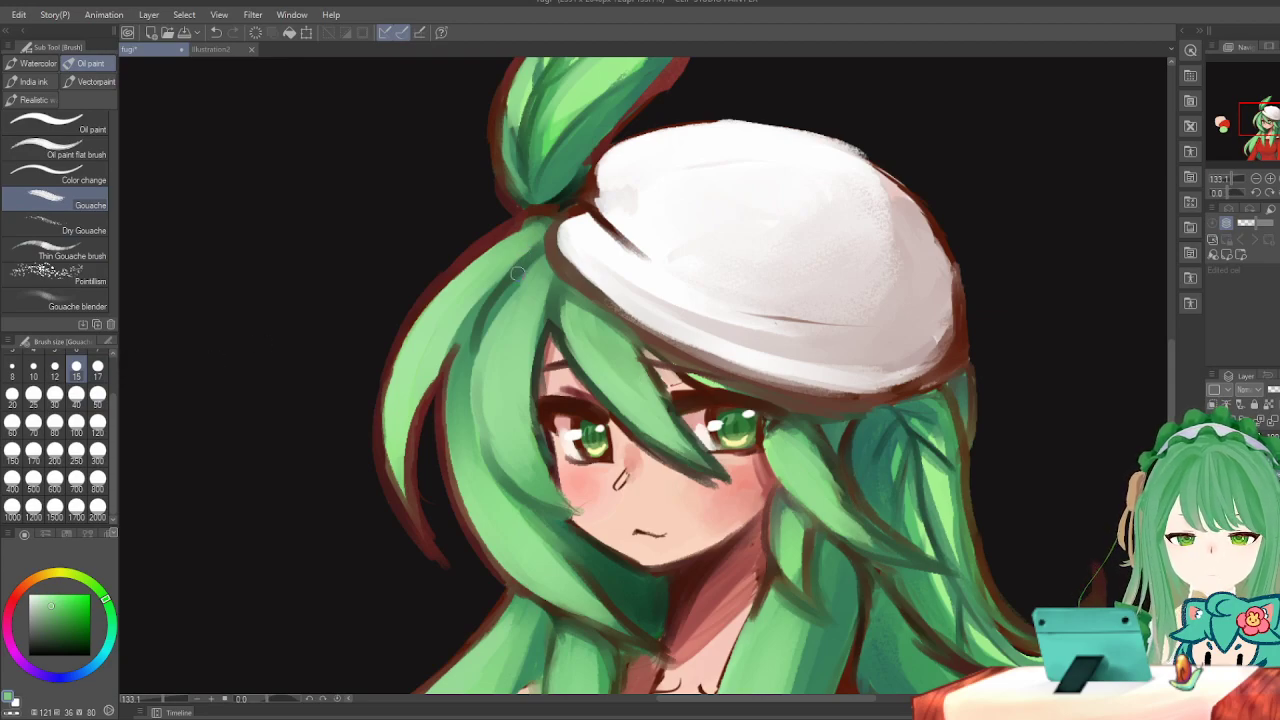
pyautogui.moveTo(538, 264); pyautogui.dragTo(494, 322)
pyautogui.hotkey('ctrl', 'z')
pyautogui.moveTo(528, 270); pyautogui.dragTo(488, 332)
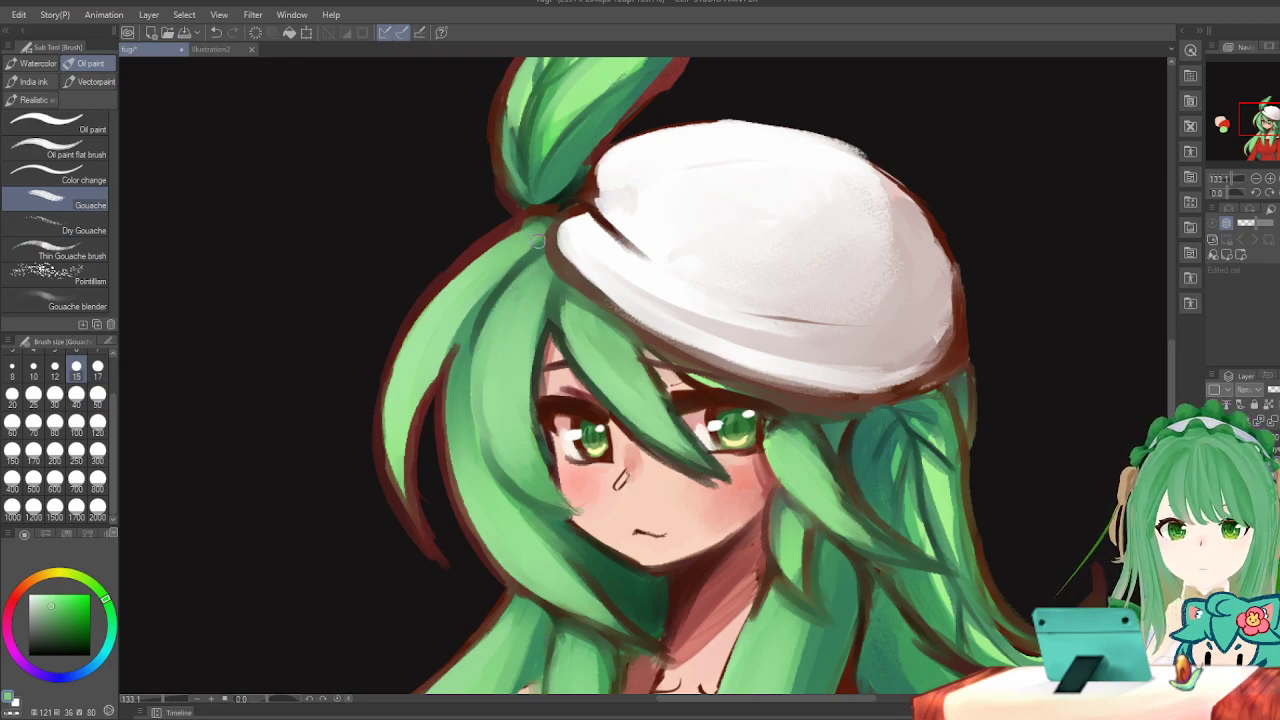
# Examine the leaf, beret and whole figure at different scales, in both mirrored and normal view.
pyautogui.scroll(-2, 603, 150)
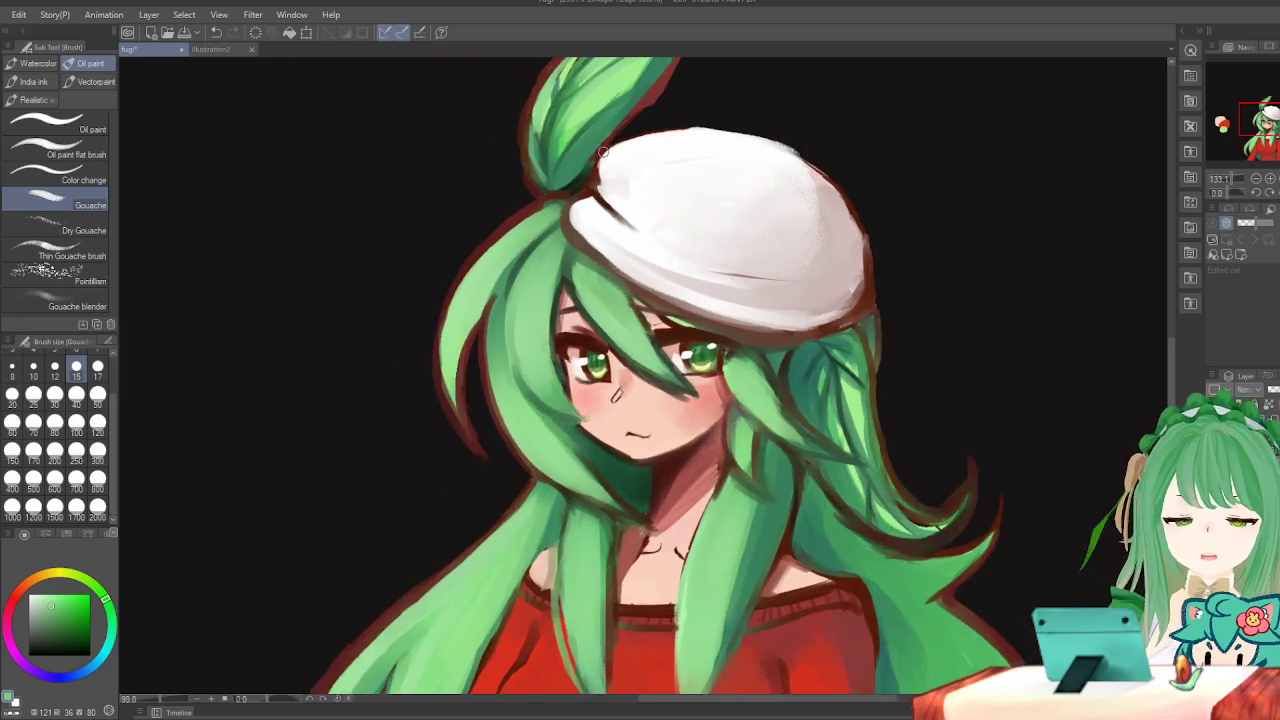
pyautogui.scroll(-2, 603, 150)
pyautogui.scroll(1, 606, 174)
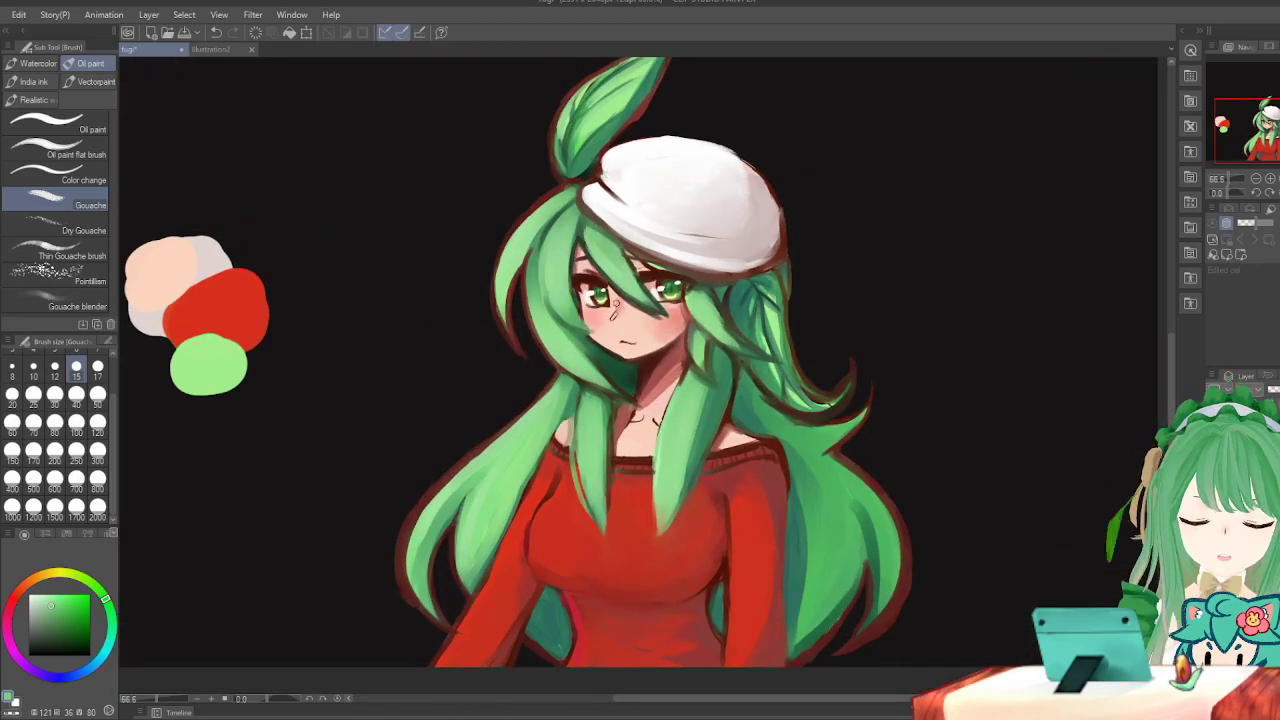
pyautogui.scroll(-2, 674, 180)
pyautogui.scroll(4, 675, 106)
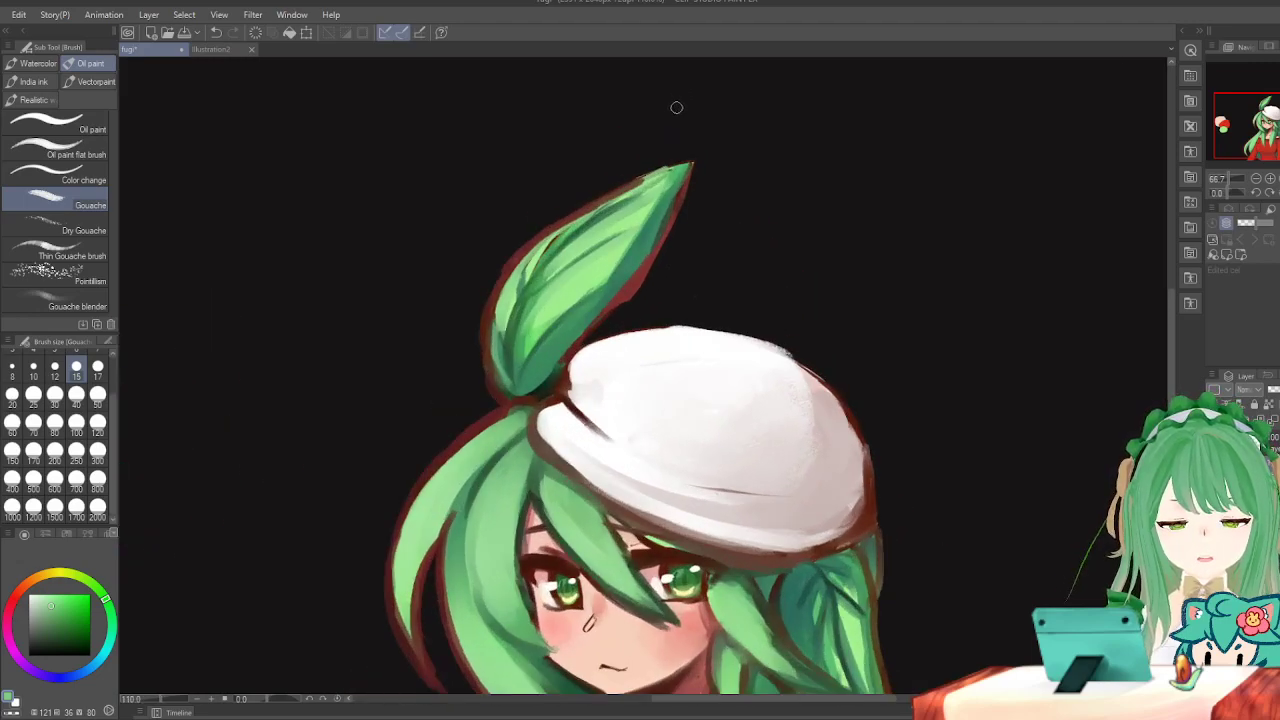
pyautogui.scroll(1, 675, 106)
pyautogui.scroll(-3, 681, 208)
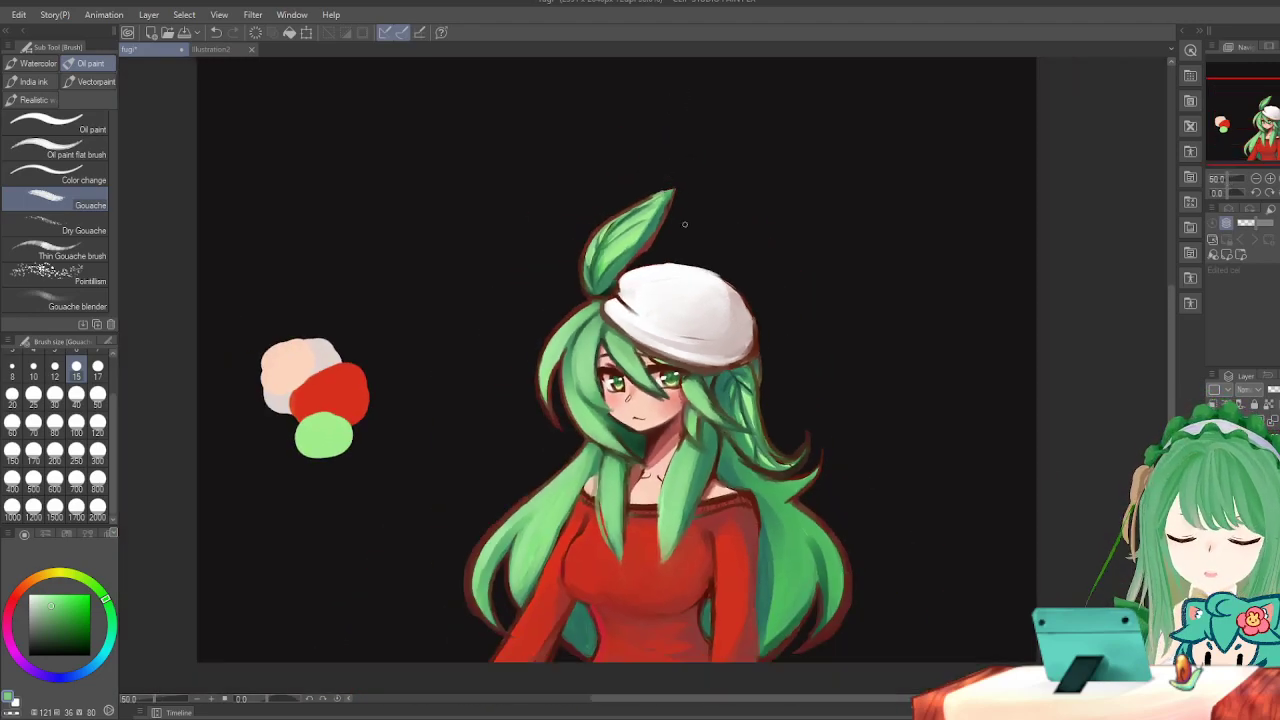
pyautogui.scroll(1, 634, 285)
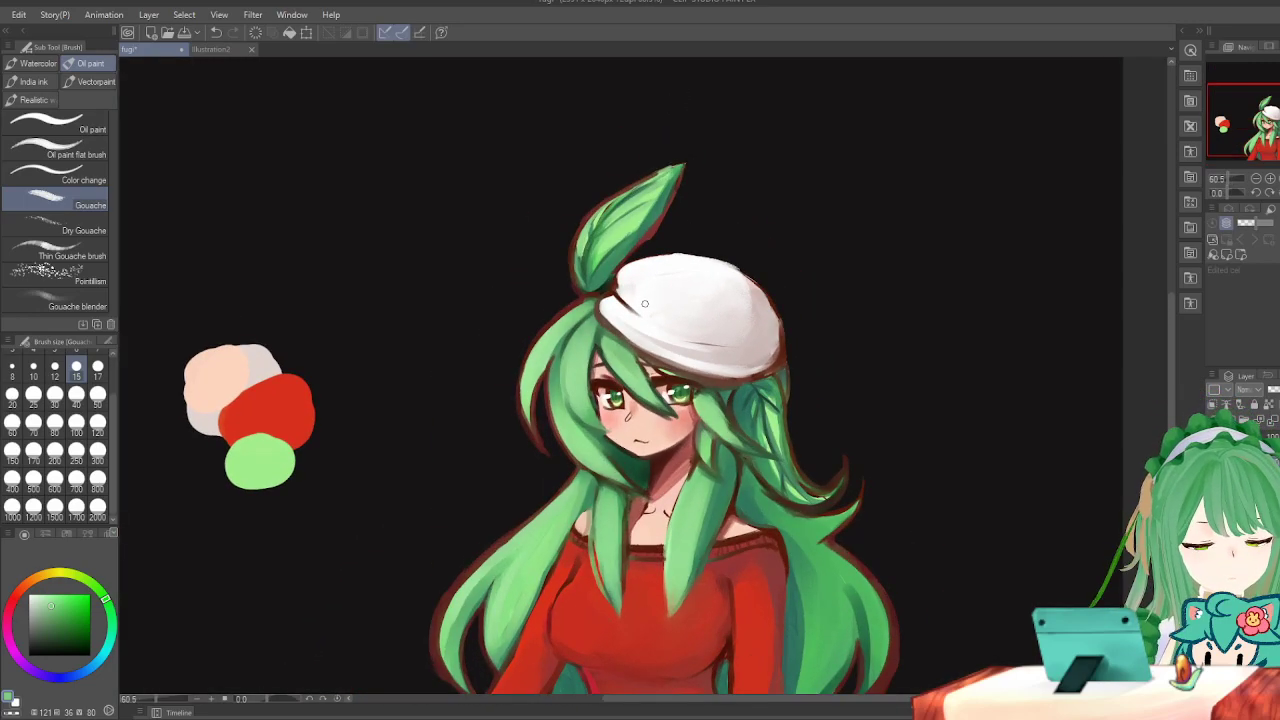
pyautogui.scroll(-2, 696, 157)
pyautogui.press('h')
pyautogui.press('h')
pyautogui.scroll(1, 700, 301)
pyautogui.scroll(1, 700, 300)
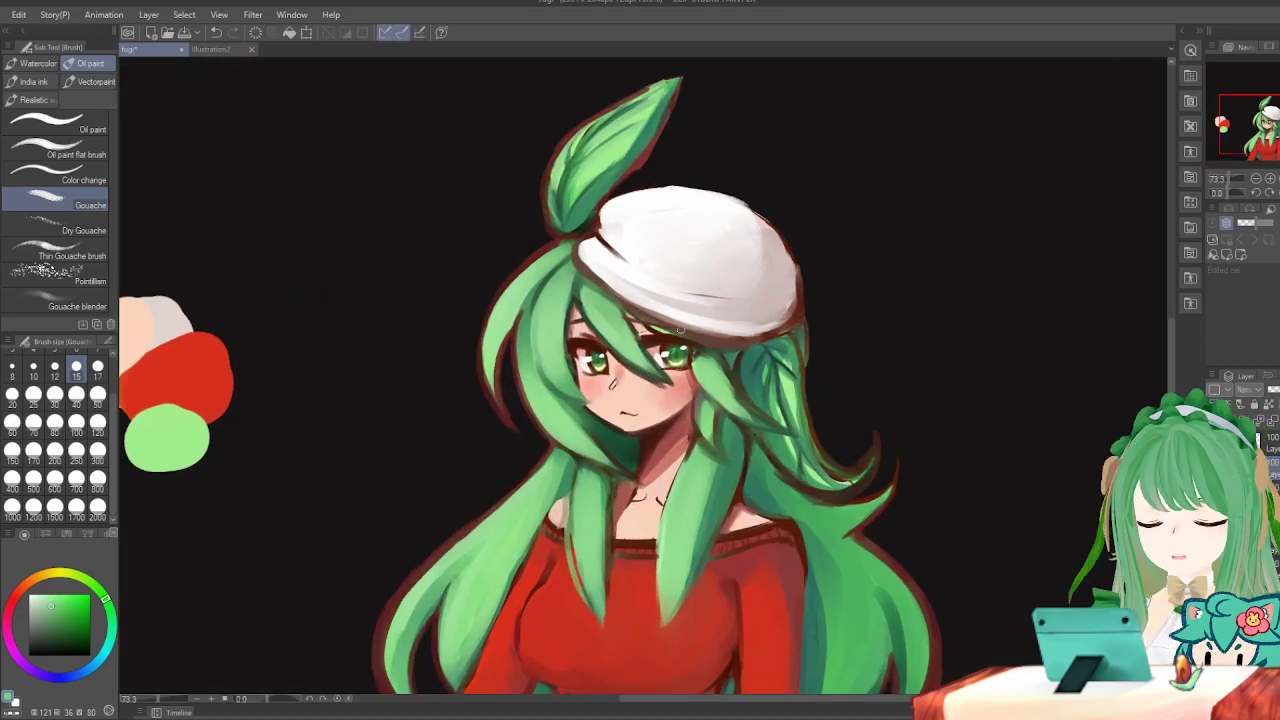
# Doodle a green spiral on the dark background with the Turnip pen at size 12 and undo all test strokes.
pyautogui.press('p')
pyautogui.click(34, 424)
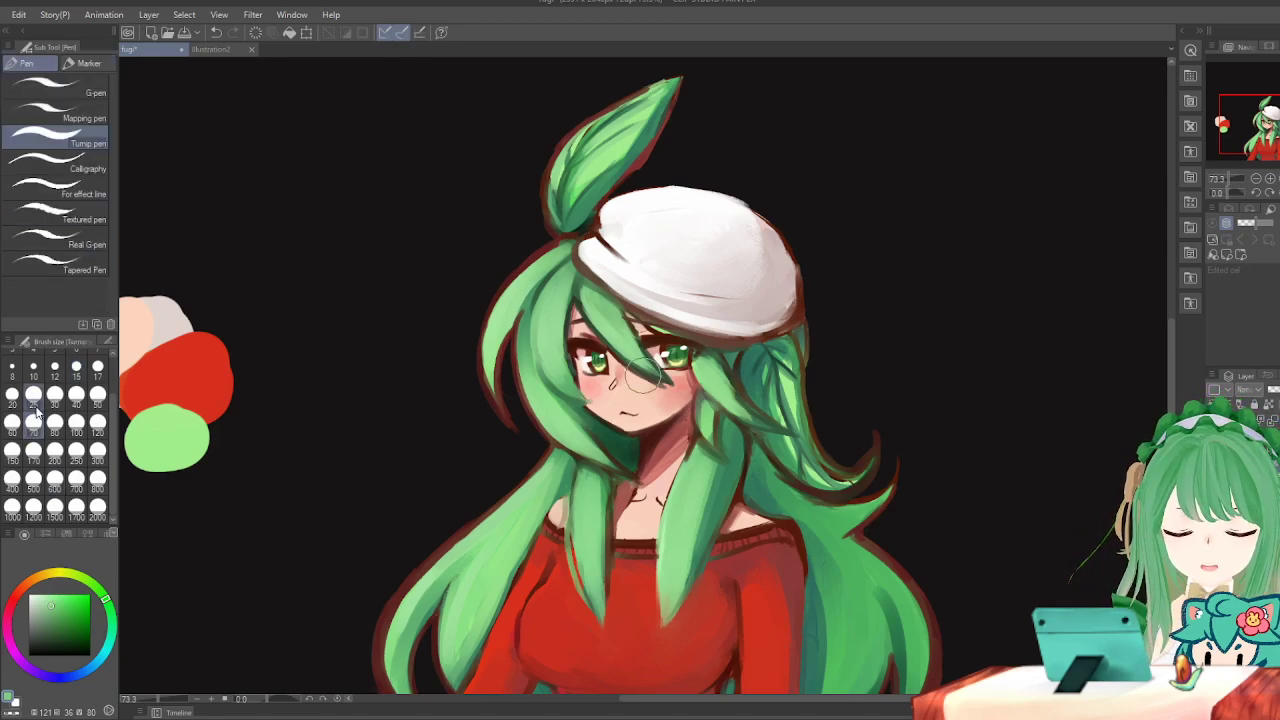
pyautogui.moveTo(206, 210)
pyautogui.mouseDown()
pyautogui.moveTo(294, 129)
pyautogui.moveTo(400, 294)
pyautogui.mouseUp()
pyautogui.hotkey('ctrl', 'z')
pyautogui.click(55, 366)
pyautogui.moveTo(287, 217)
pyautogui.mouseDown()
pyautogui.moveTo(328, 208)
pyautogui.moveTo(257, 271)
pyautogui.moveTo(364, 169)
pyautogui.moveTo(270, 305)
pyautogui.mouseUp()
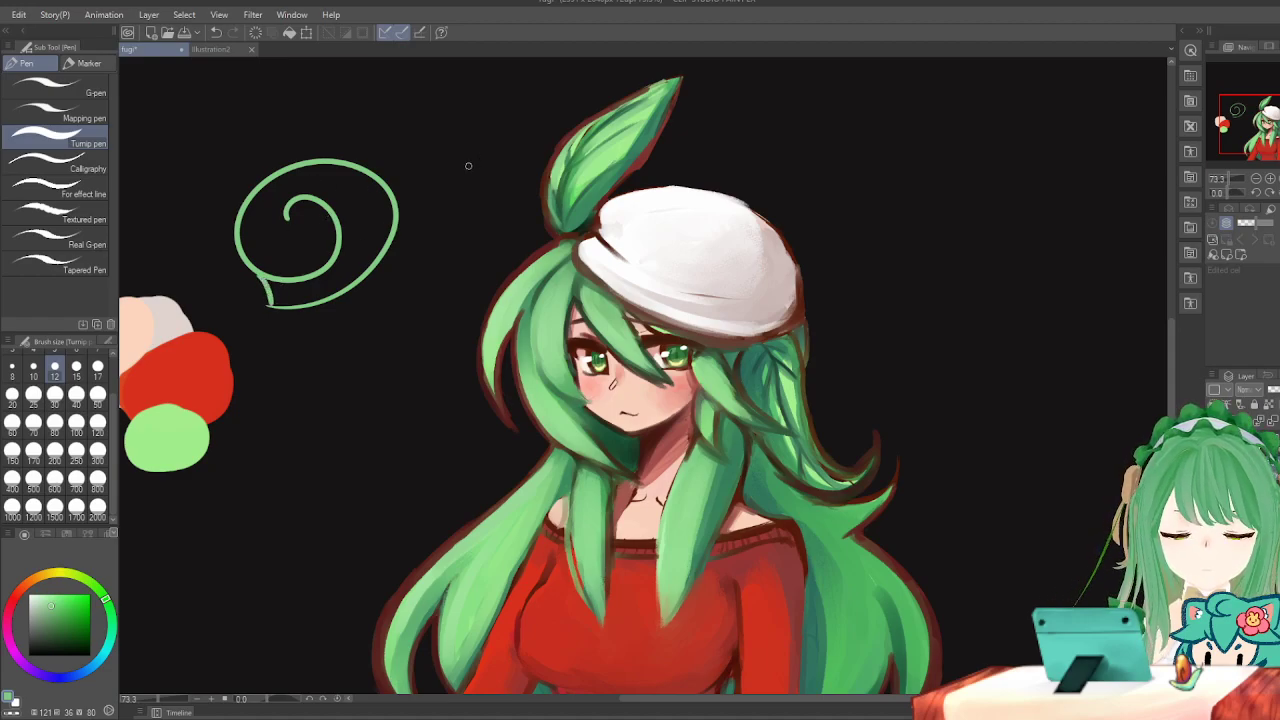
pyautogui.hotkey('ctrl', 'z')
pyautogui.hotkey('ctrl', 'z')
pyautogui.moveTo(366, 192)
pyautogui.mouseDown()
pyautogui.moveTo(426, 204)
pyautogui.moveTo(352, 226)
pyautogui.moveTo(404, 222)
pyautogui.moveTo(382, 168)
pyautogui.moveTo(418, 212)
pyautogui.moveTo(352, 156)
pyautogui.moveTo(335, 214)
pyautogui.moveTo(283, 180)
pyautogui.moveTo(340, 232)
pyautogui.moveTo(400, 238)
pyautogui.mouseUp()
pyautogui.hotkey('ctrl', 'z')
pyautogui.hotkey('ctrl', 'z')
pyautogui.hotkey('ctrl', 'z')
pyautogui.hotkey('ctrl', 'z')
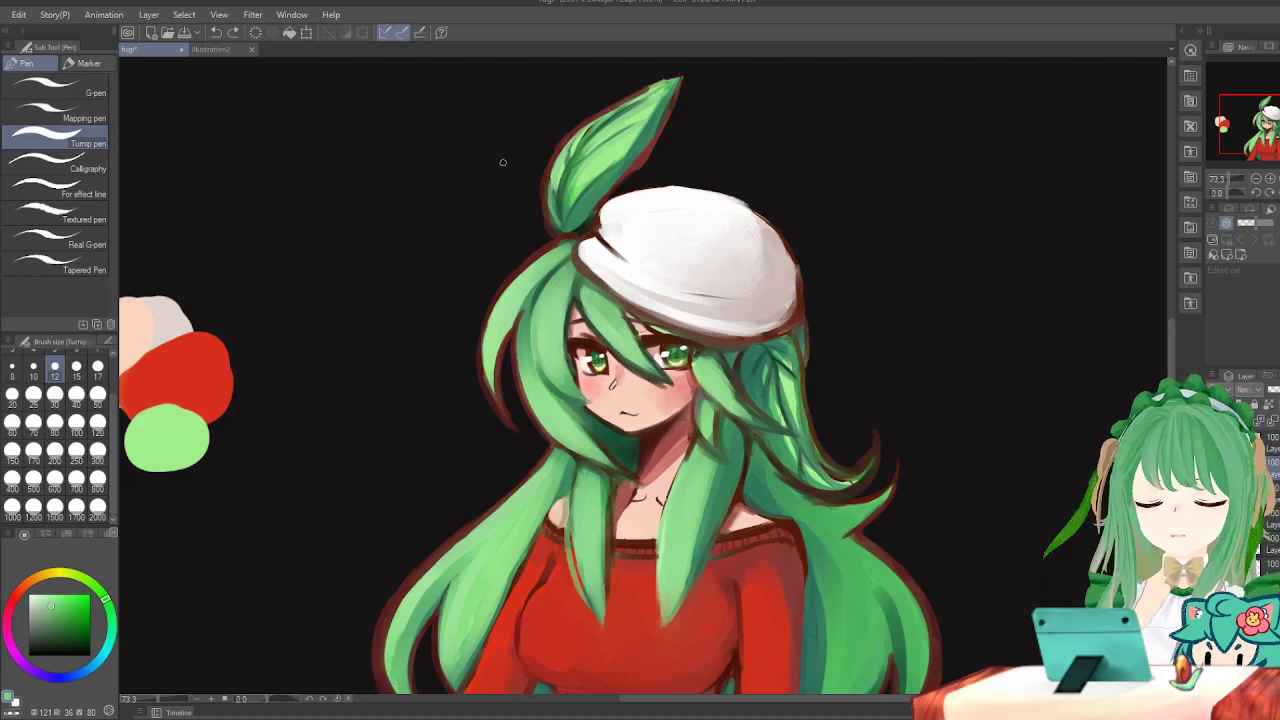
# Inspect the beret and hair up close and check the whole figure's balance in mirrored and normal view.
pyautogui.scroll(-1, 638, 316)
pyautogui.scroll(2, 597, 229)
pyautogui.scroll(3, 585, 245)
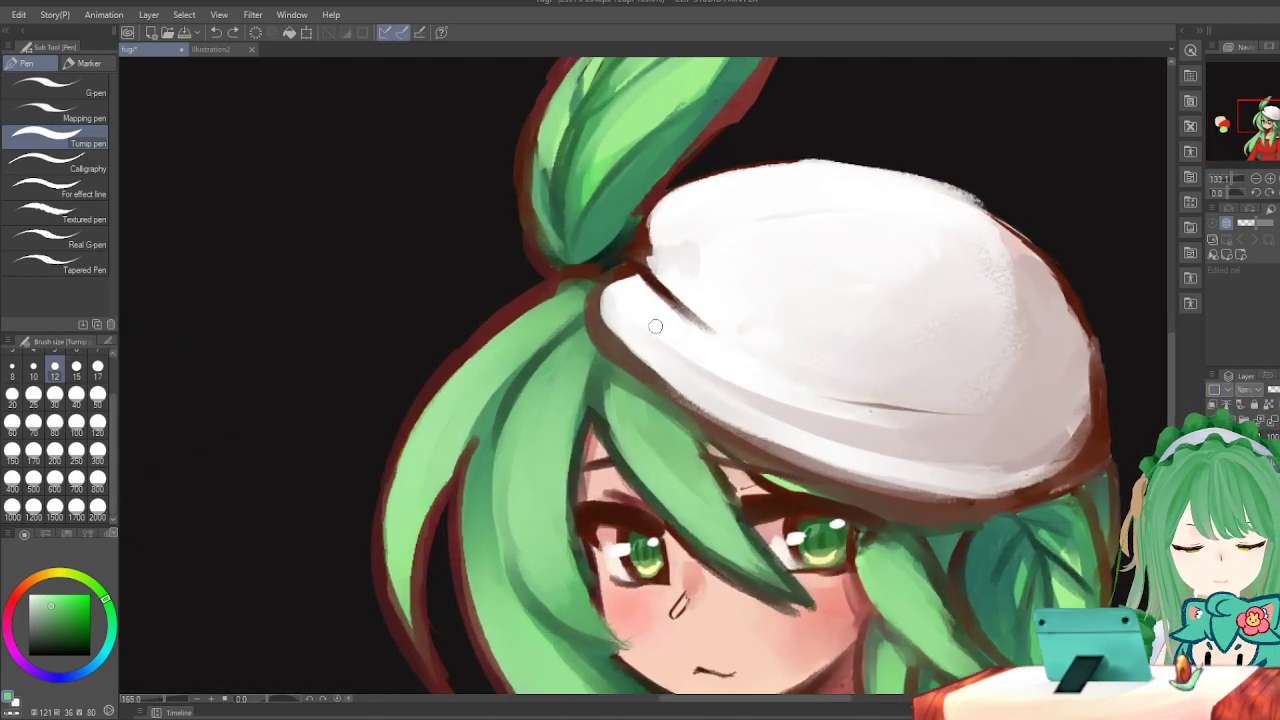
pyautogui.scroll(-2, 560, 254)
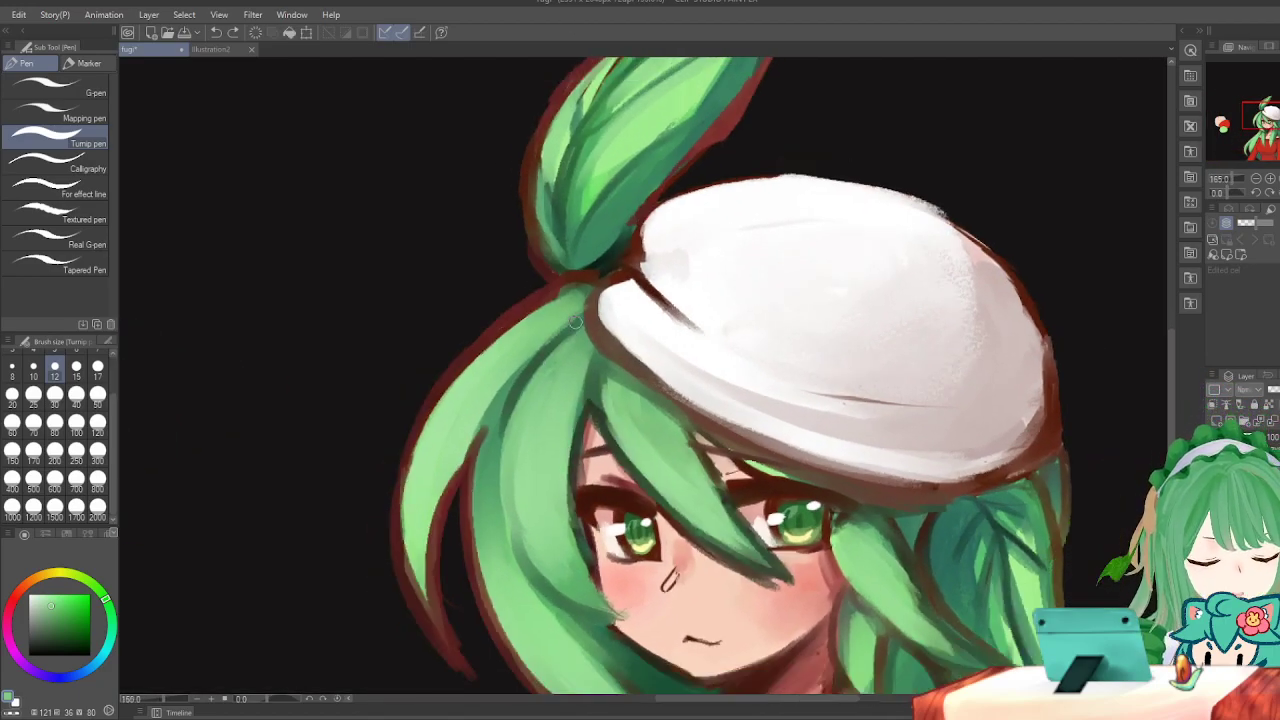
pyautogui.scroll(-2, 564, 305)
pyautogui.press('h')
pyautogui.scroll(-1, 564, 305)
pyautogui.press('h')
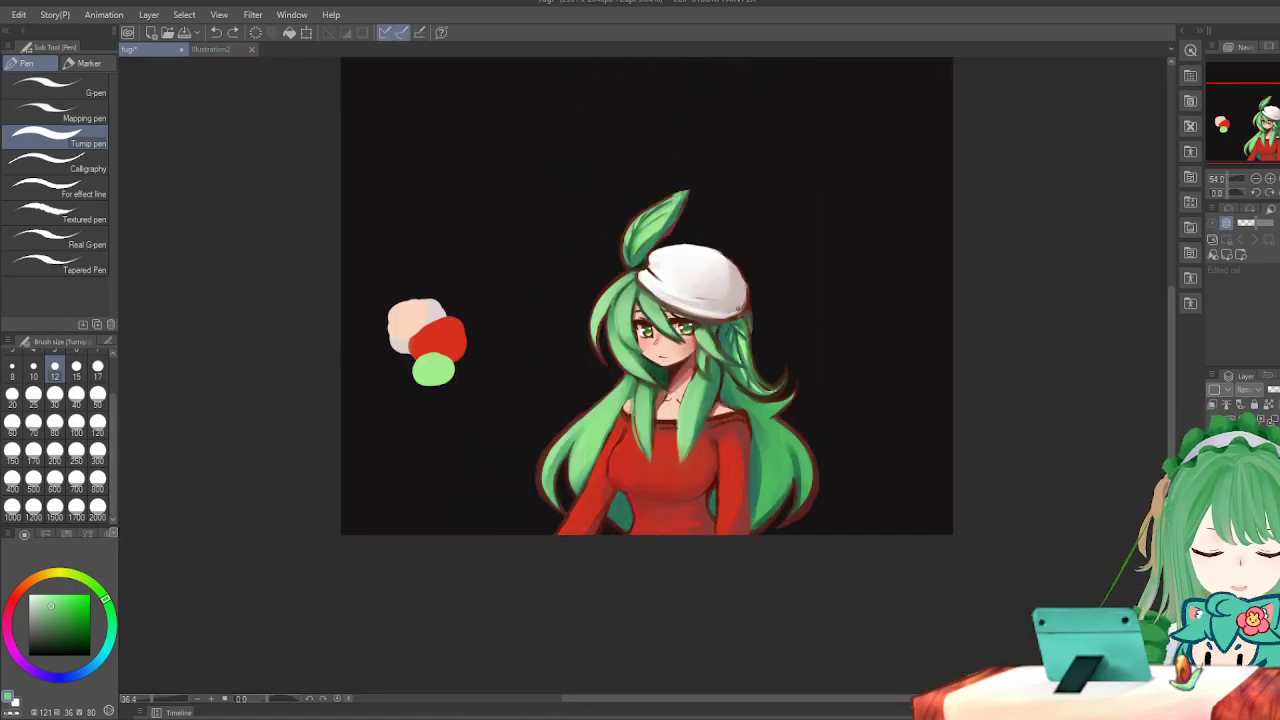
pyautogui.scroll(2, 814, 352)
pyautogui.press('h')
pyautogui.scroll(1, 814, 352)
pyautogui.press('h')
pyautogui.press('h')
pyautogui.scroll(3, 466, 338)
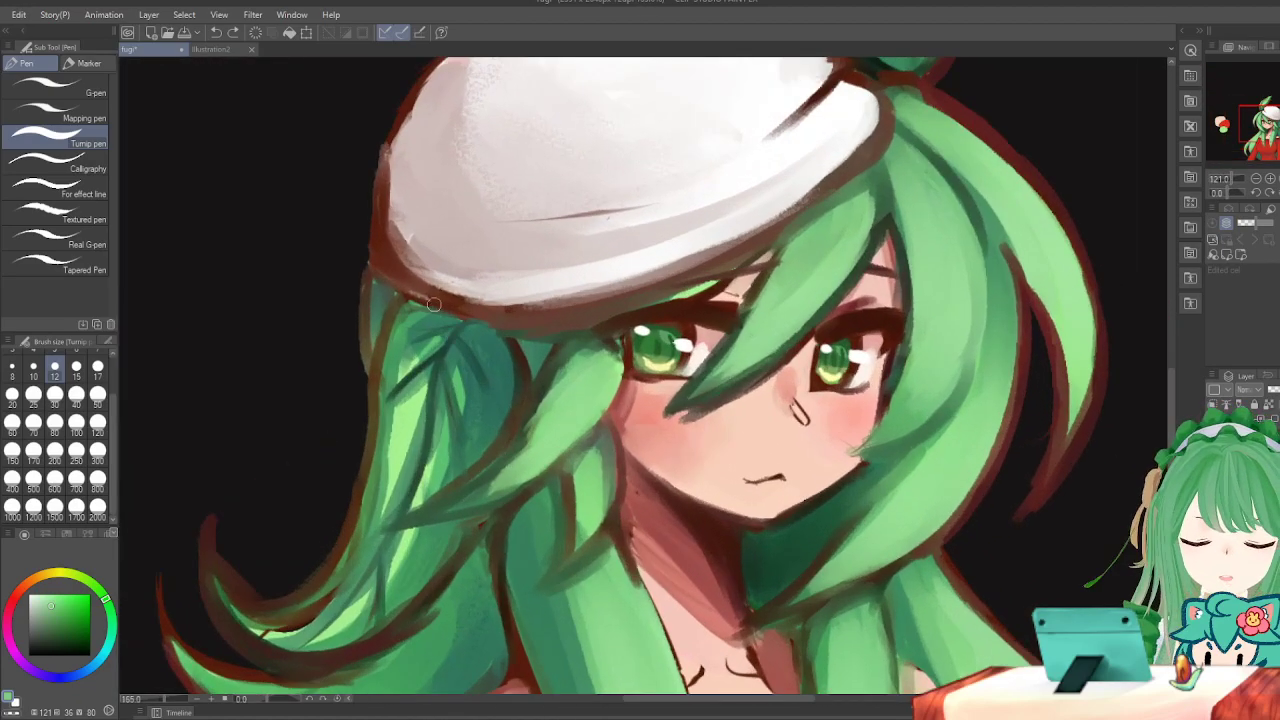
# Sample dark brown from the beret's outline and try Gouache strokes at size 8 along the hair edge beneath the beret.
pyautogui.press('alt')
pyautogui.click(384, 228)
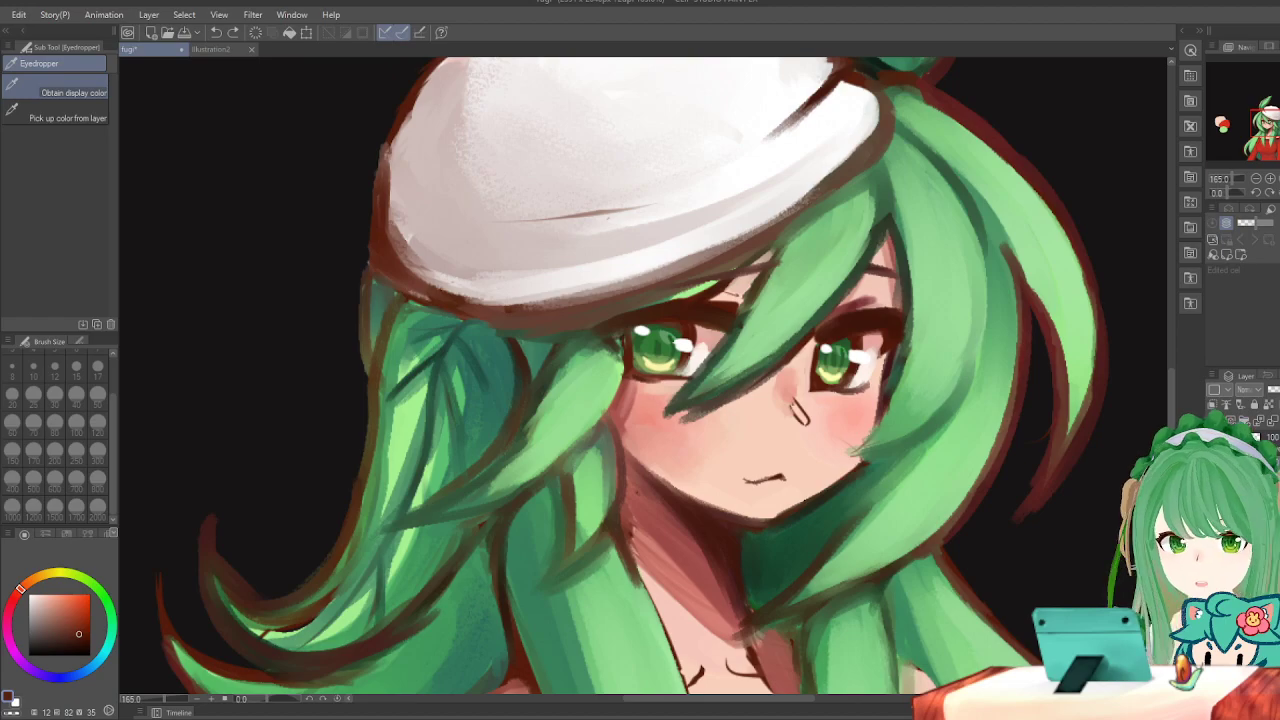
pyautogui.press('b')
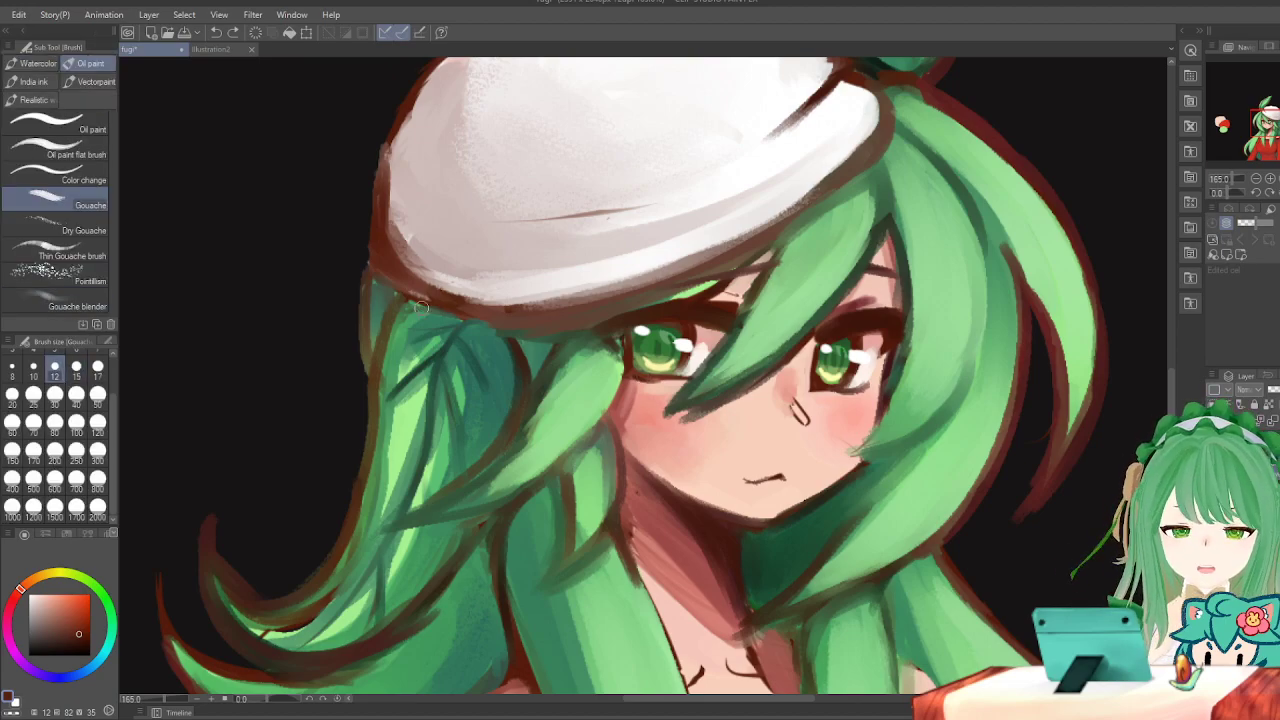
pyautogui.moveTo(396, 300); pyautogui.dragTo(378, 396)
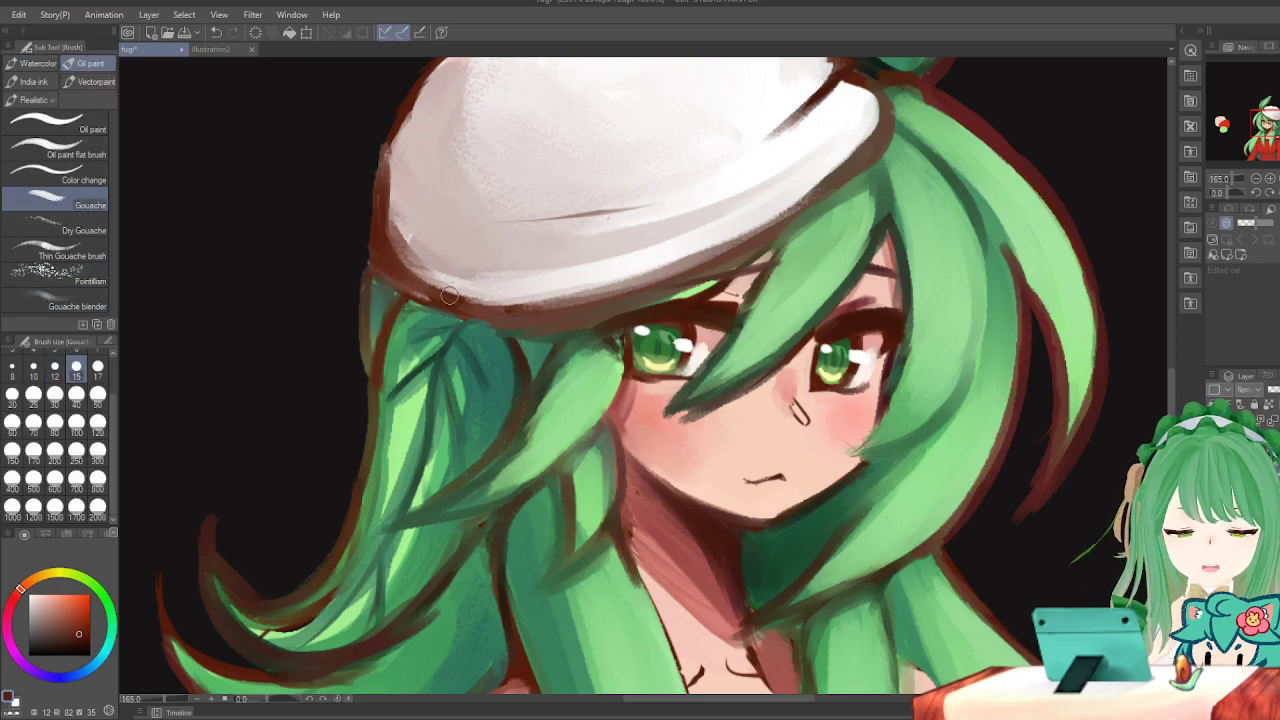
pyautogui.click(13, 369)
pyautogui.moveTo(398, 302); pyautogui.dragTo(374, 404)
pyautogui.hotkey('ctrl', 'z')
pyautogui.moveTo(398, 306); pyautogui.dragTo(389, 436)
pyautogui.hotkey('ctrl', 'z')
pyautogui.moveTo(400, 301); pyautogui.dragTo(393, 449)
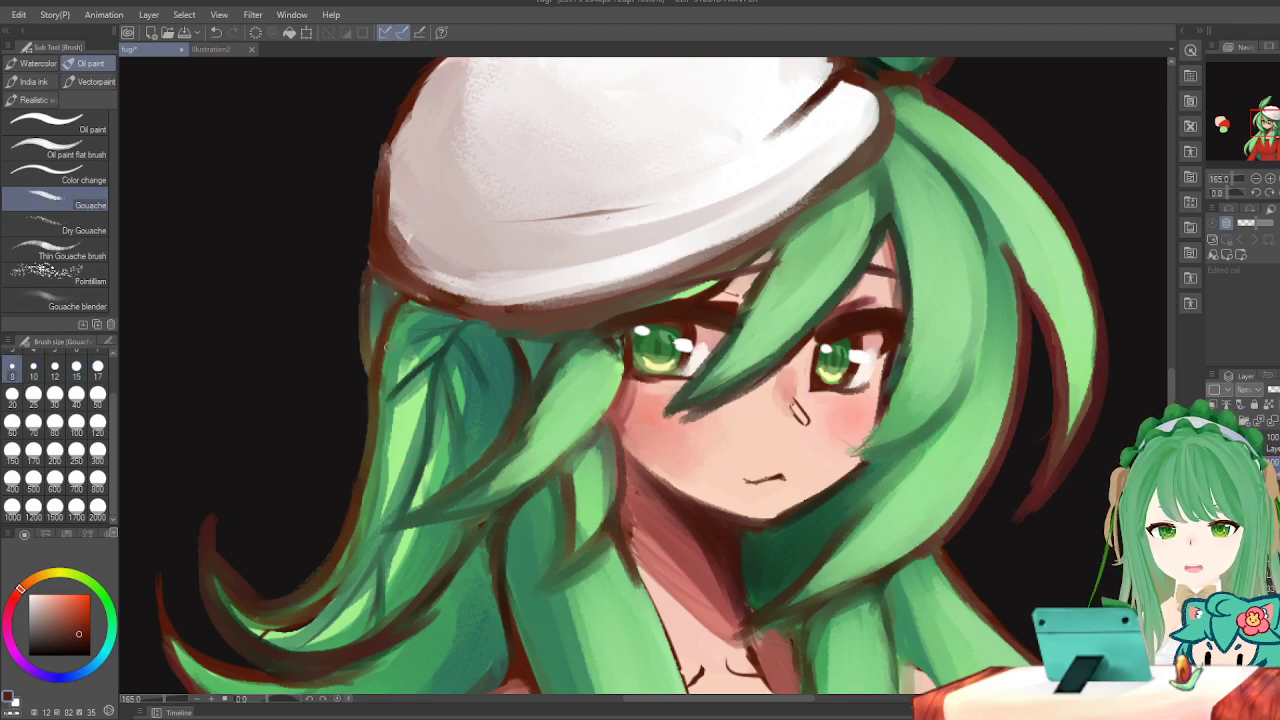
pyautogui.moveTo(373, 358); pyautogui.dragTo(402, 445)
pyautogui.hotkey('ctrl', 'z')
pyautogui.moveTo(379, 386)
pyautogui.mouseDown()
pyautogui.moveTo(380, 447)
pyautogui.moveTo(362, 435)
pyautogui.mouseUp()
pyautogui.hotkey('ctrl', 'z')
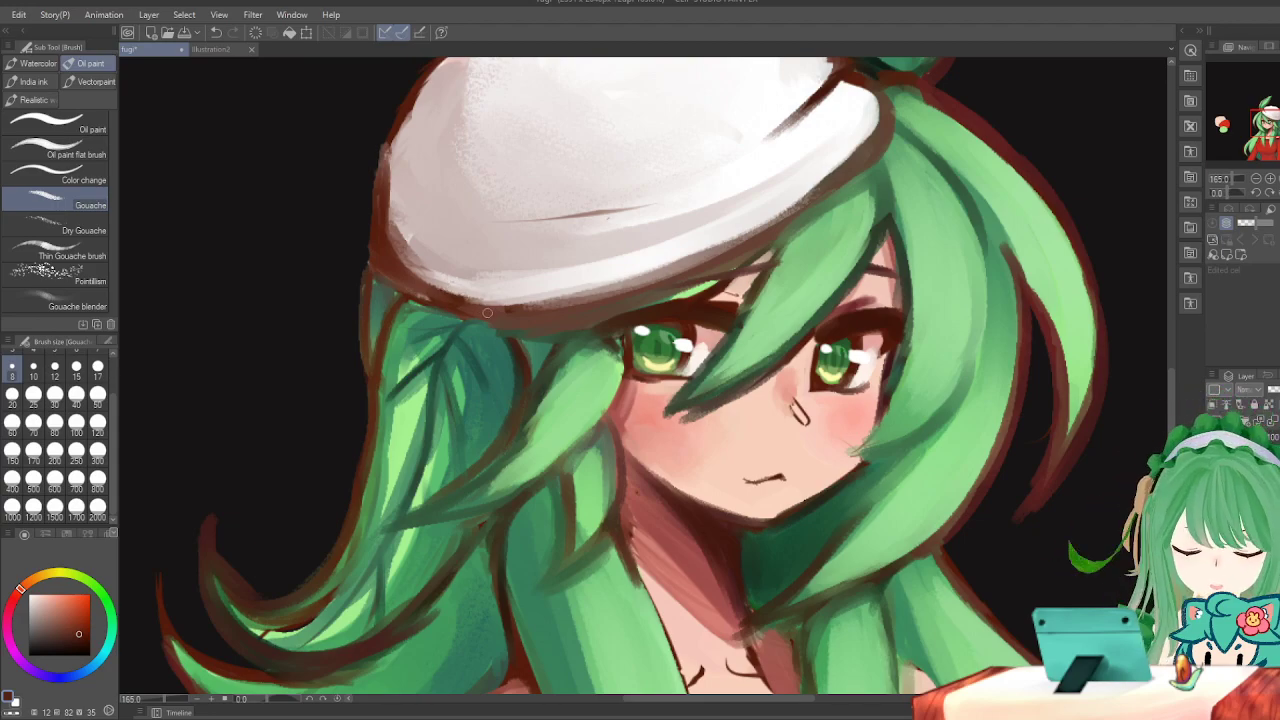
# Check the head in mirrored and normal view and reinforce the beret's lower outline above the hair with dark brown Gouache.
pyautogui.press('h')
pyautogui.scroll(-1, 642, 336)
pyautogui.scroll(1, 649, 219)
pyautogui.press('h')
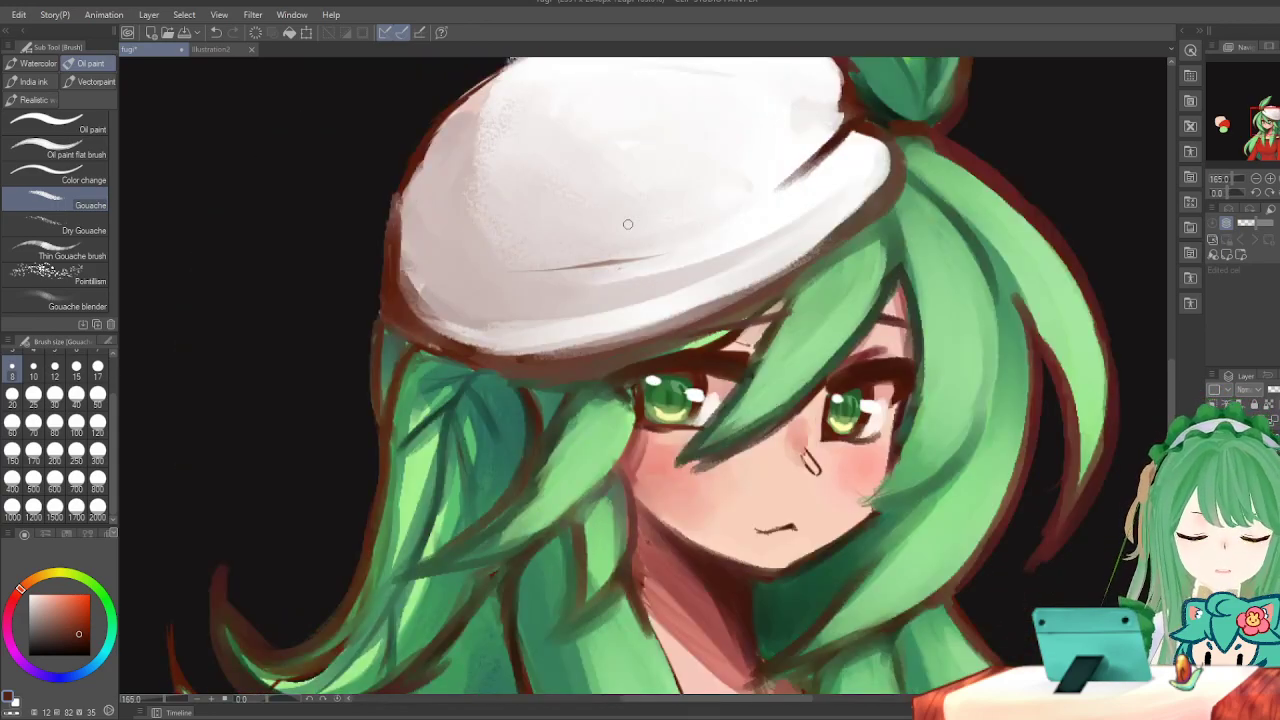
pyautogui.press('h')
pyautogui.press('h')
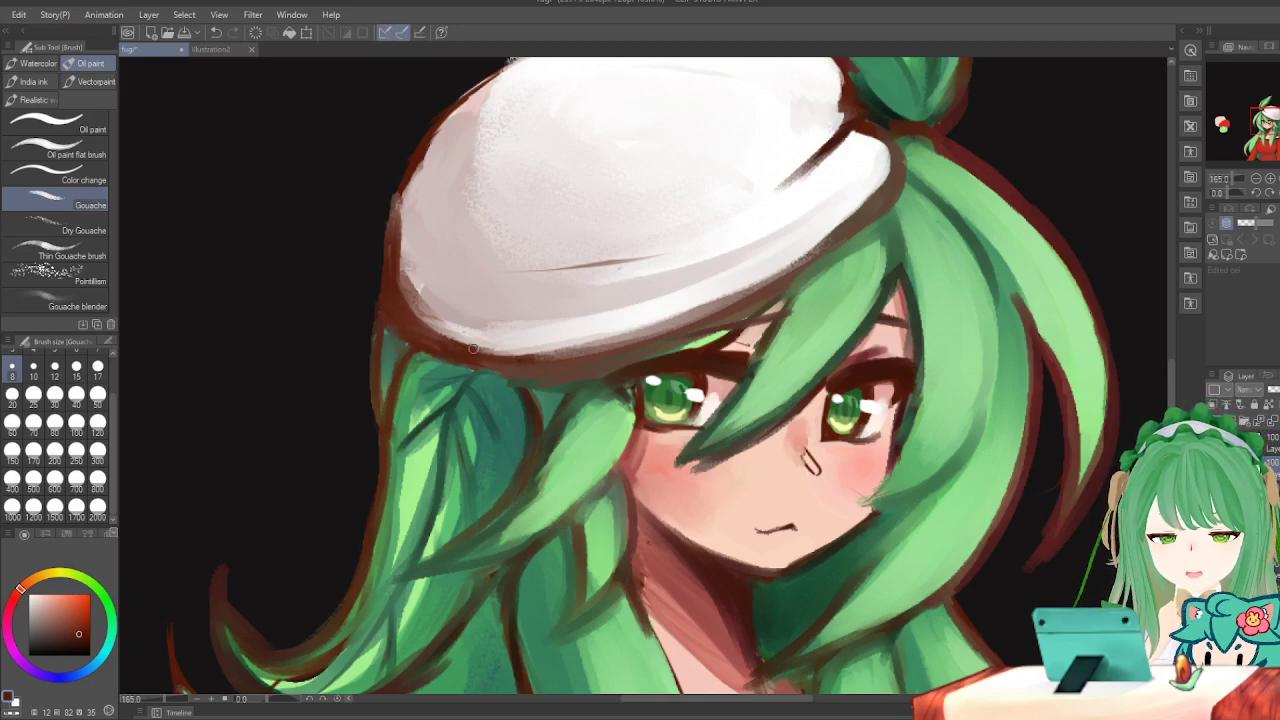
pyautogui.moveTo(478, 368); pyautogui.dragTo(640, 350)
pyautogui.press('h')
# Compare the leaf, beret and face up close with the whole figure at smaller scale.
pyautogui.scroll(-3, 702, 221)
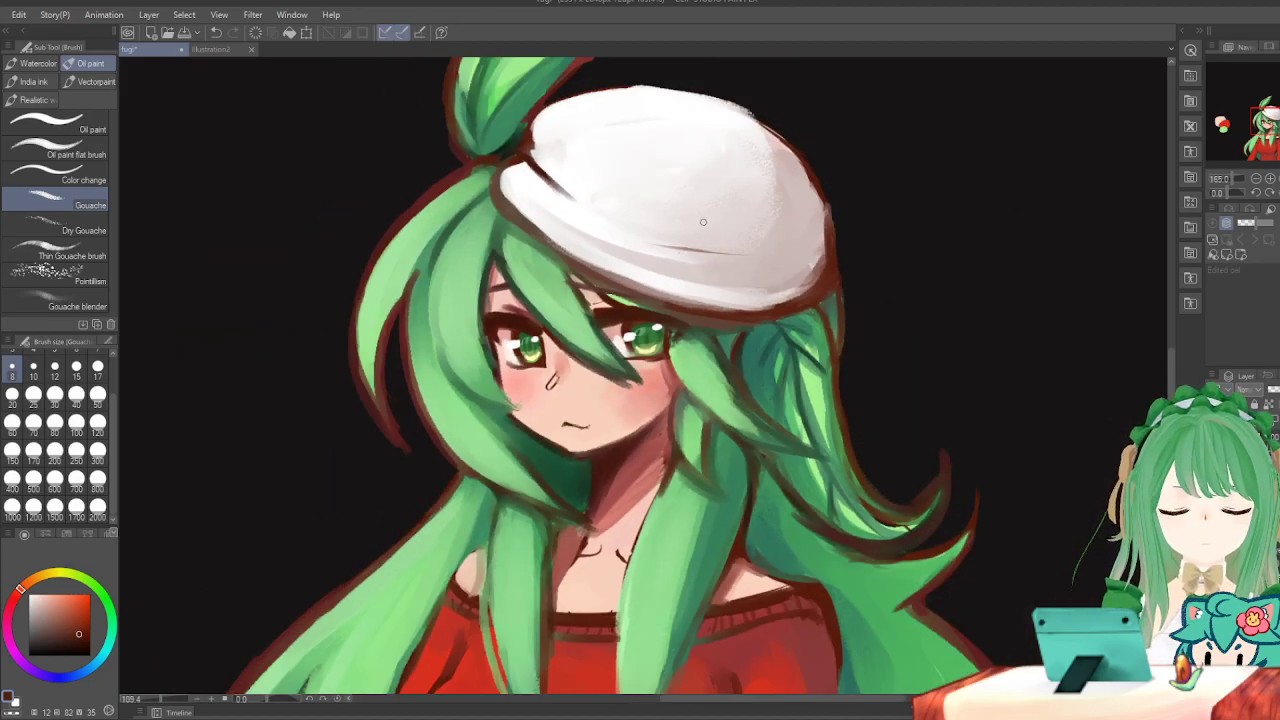
pyautogui.scroll(-3, 701, 220)
pyautogui.scroll(3, 727, 169)
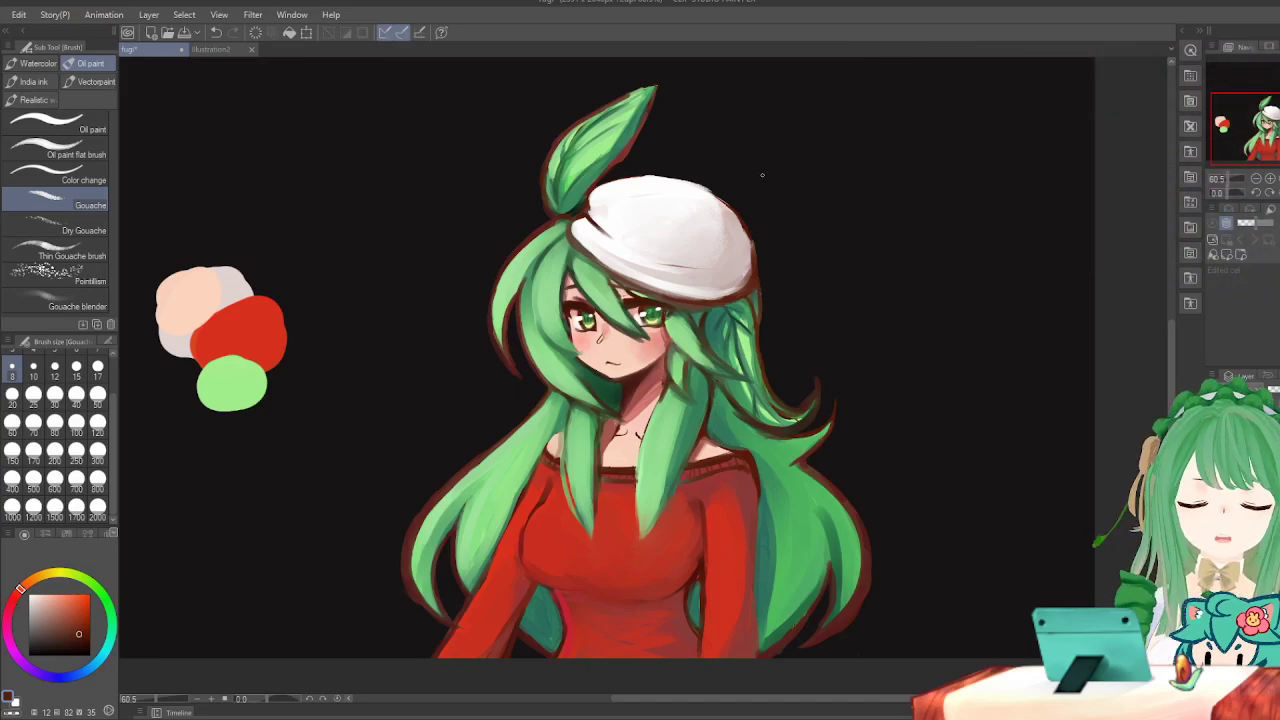
pyautogui.scroll(4, 586, 200)
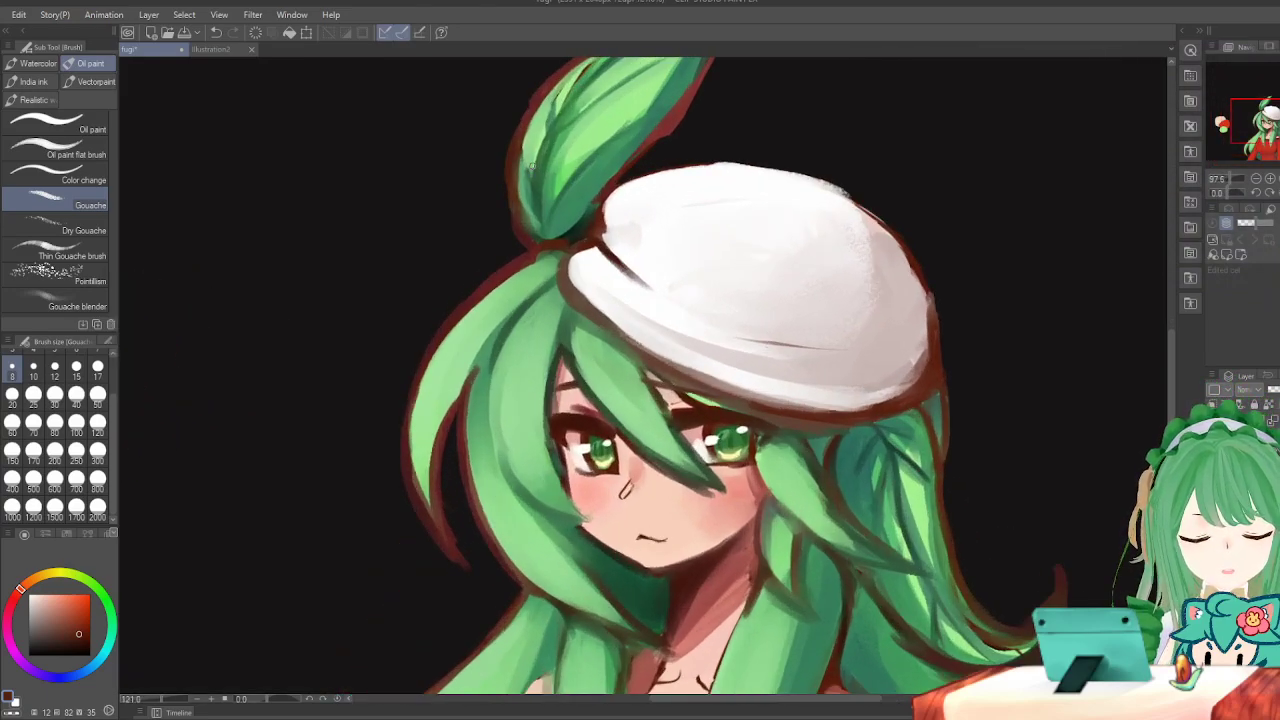
pyautogui.scroll(-1, 586, 200)
pyautogui.scroll(-3, 538, 150)
pyautogui.scroll(2, 538, 150)
pyautogui.scroll(2, 538, 150)
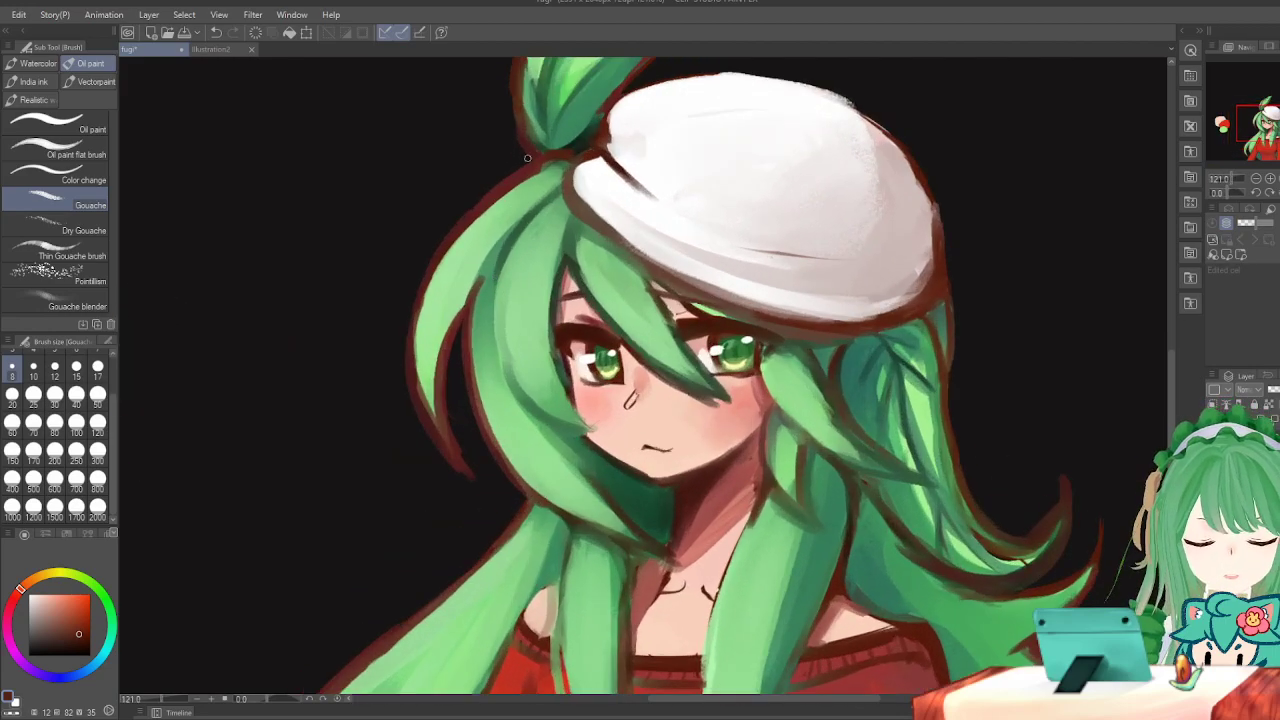
pyautogui.scroll(-2, 536, 147)
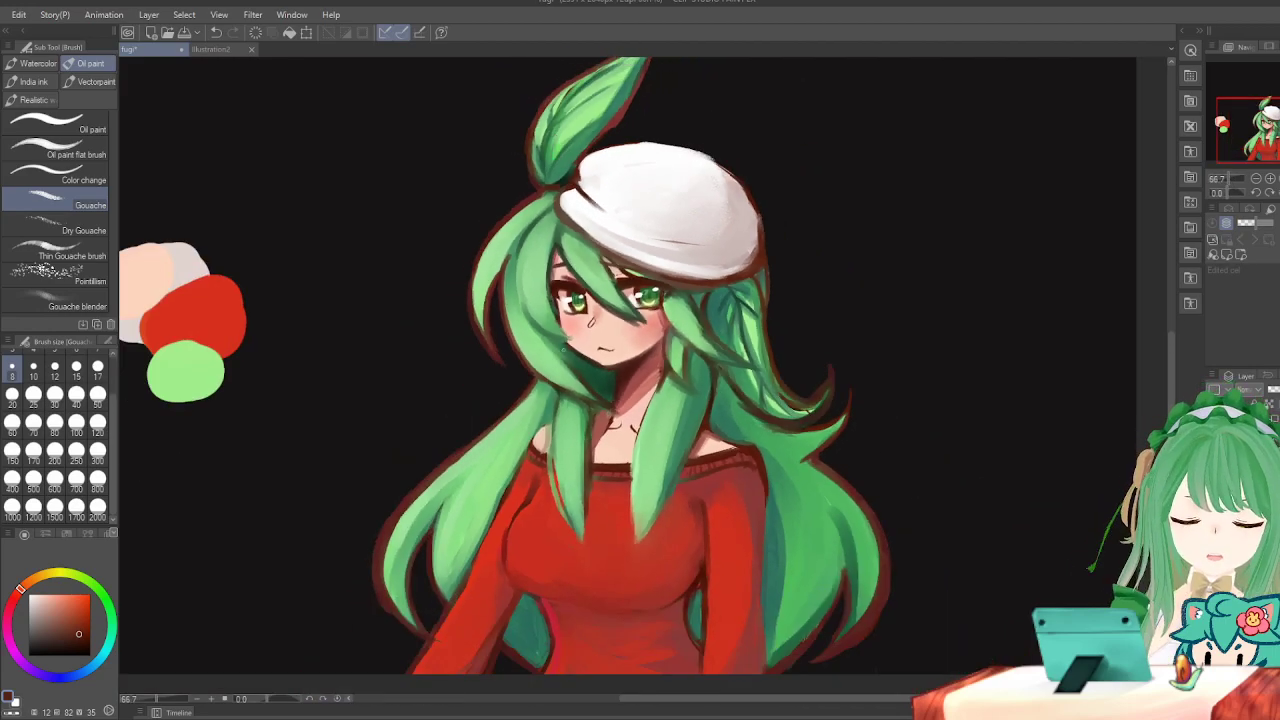
pyautogui.scroll(-2, 621, 440)
pyautogui.scroll(5, 600, 106)
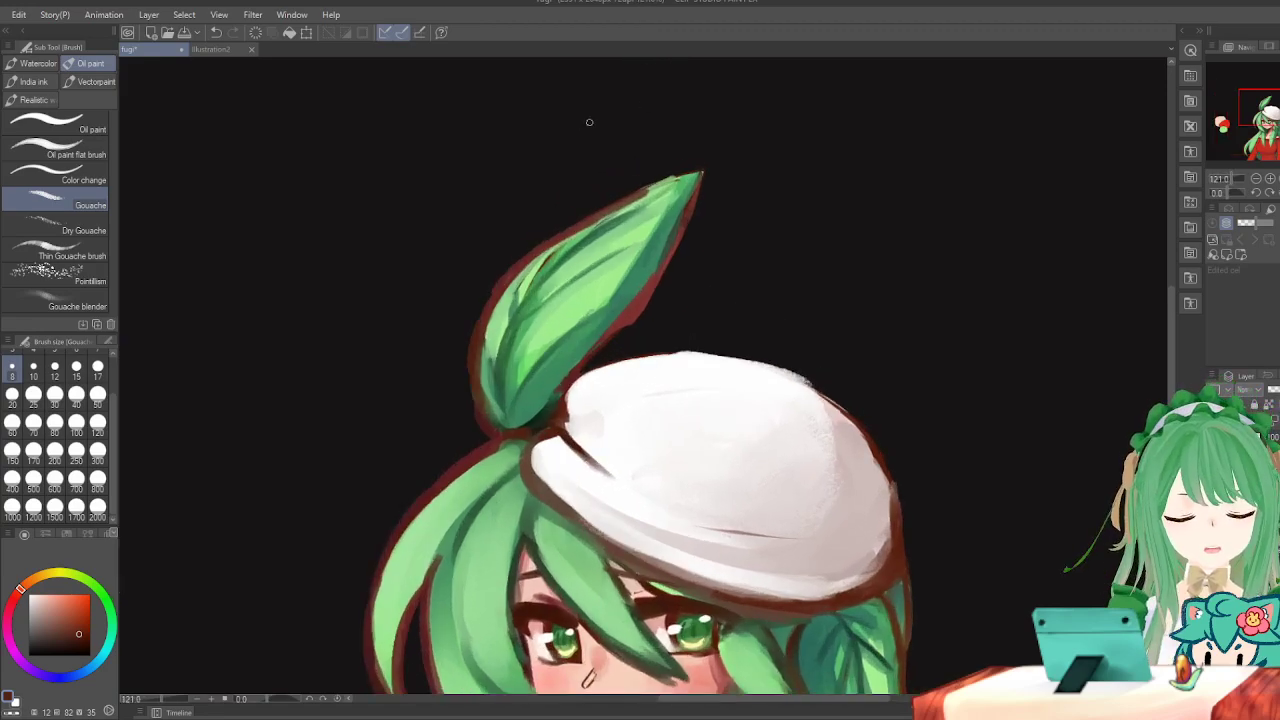
# Clean up the leaf's brown outline with the Hard eraser at size 10 and switch back to Gouache.
pyautogui.press('e')
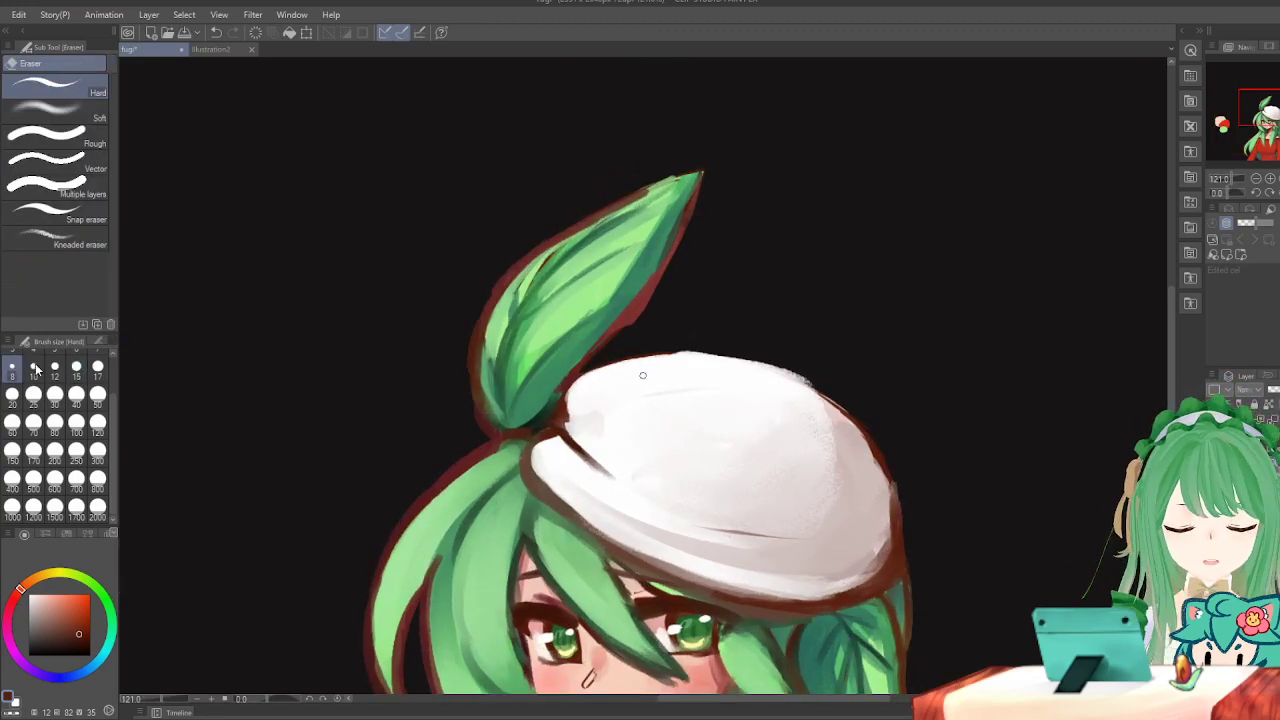
pyautogui.scroll(2, 545, 248)
pyautogui.click(76, 397)
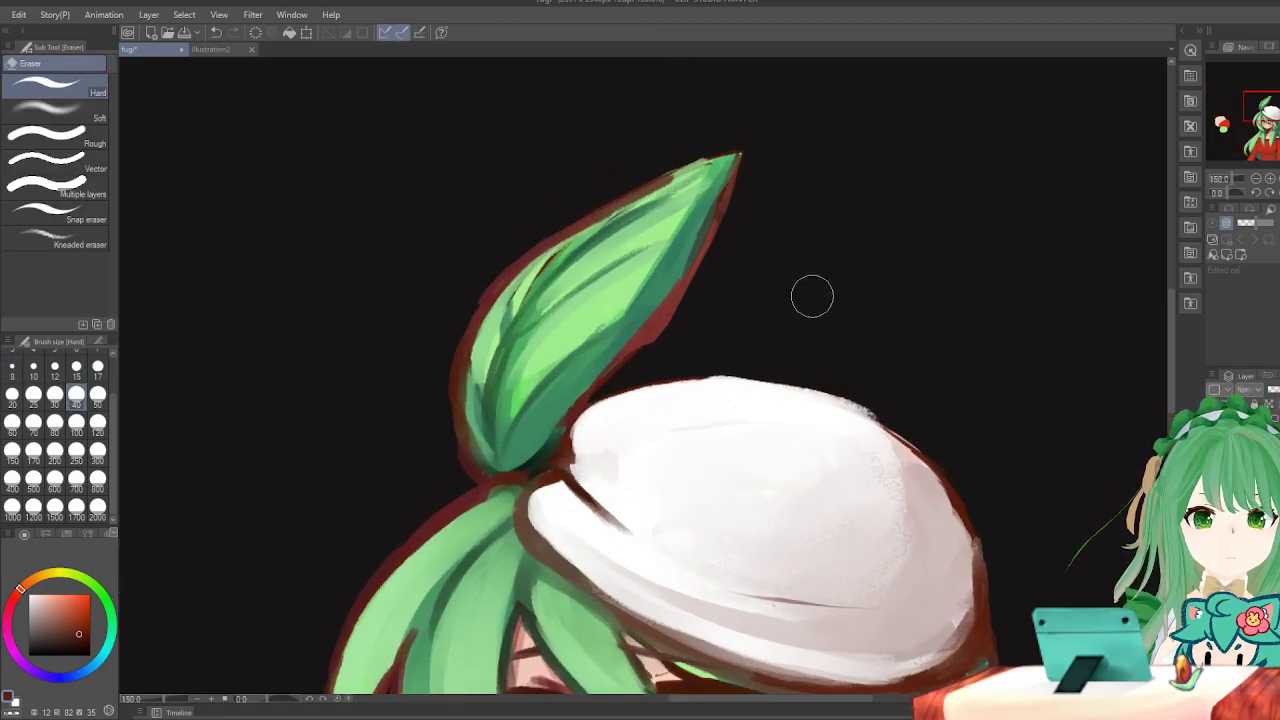
pyautogui.click(33, 367)
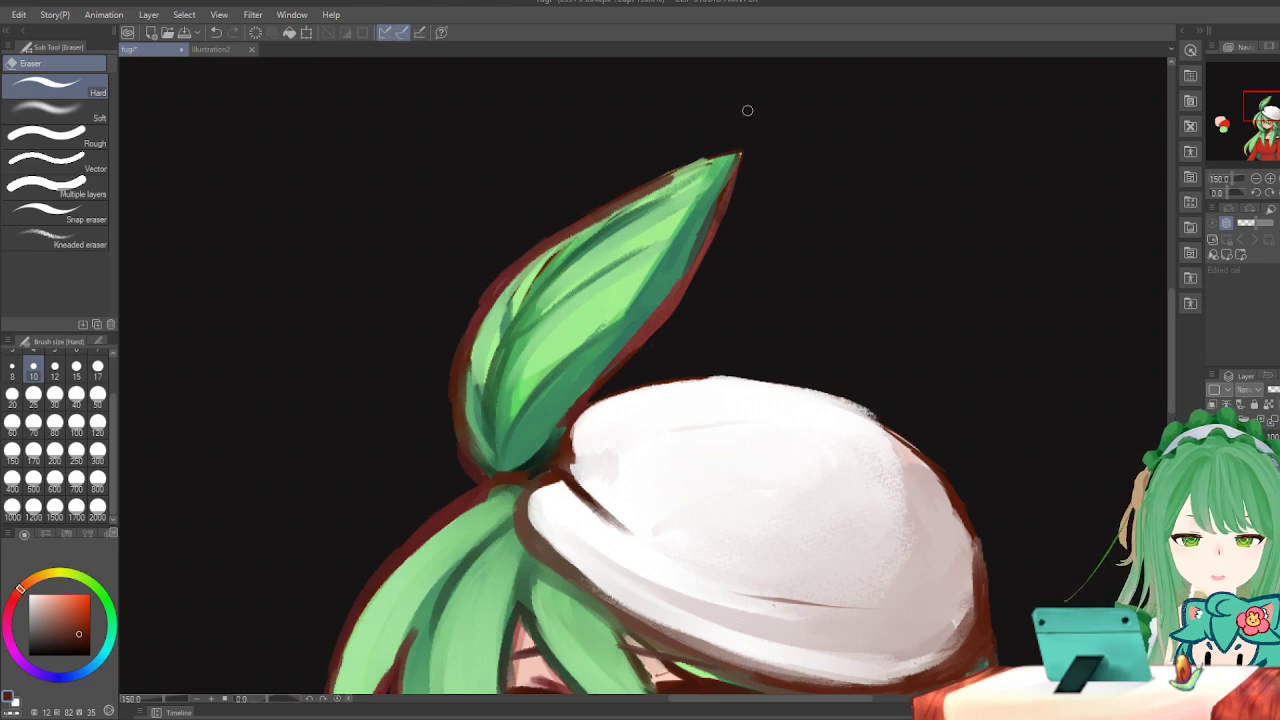
pyautogui.press('b')
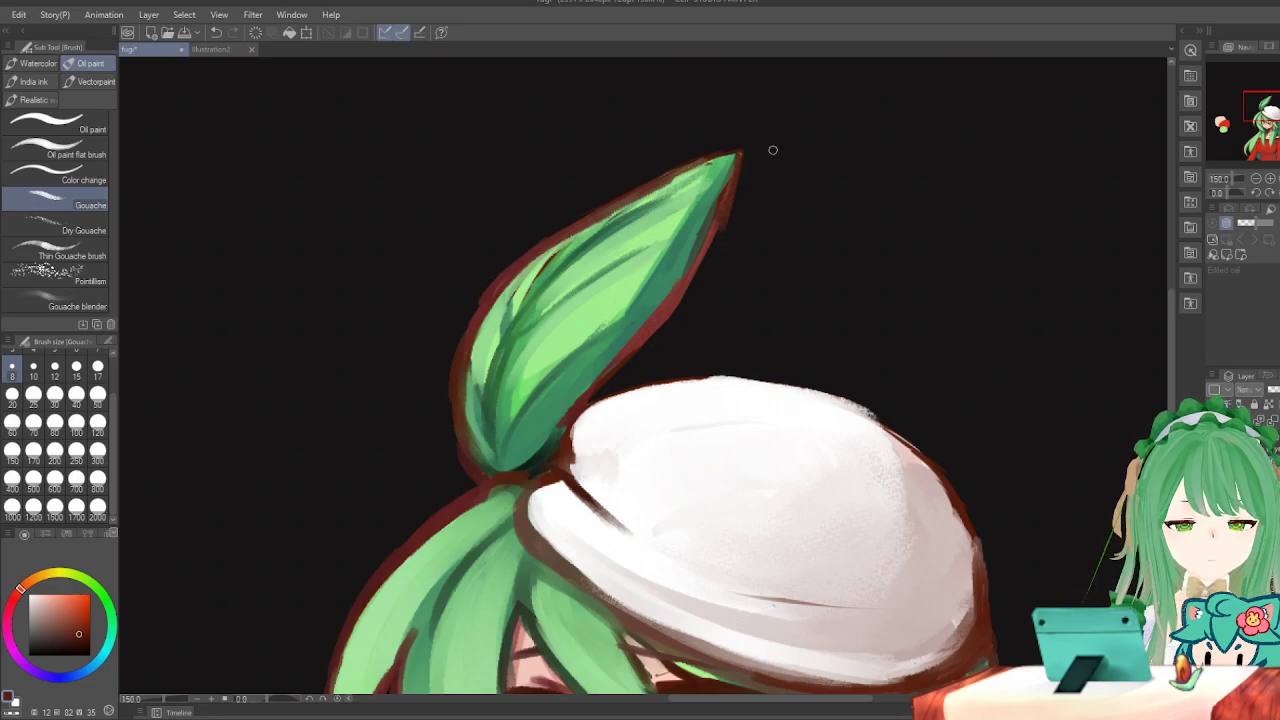
# Check the whole figure in mirrored and normal view and undo the last edit.
pyautogui.scroll(-2, 742, 143)
pyautogui.scroll(-4, 742, 143)
pyautogui.scroll(1, 600, 245)
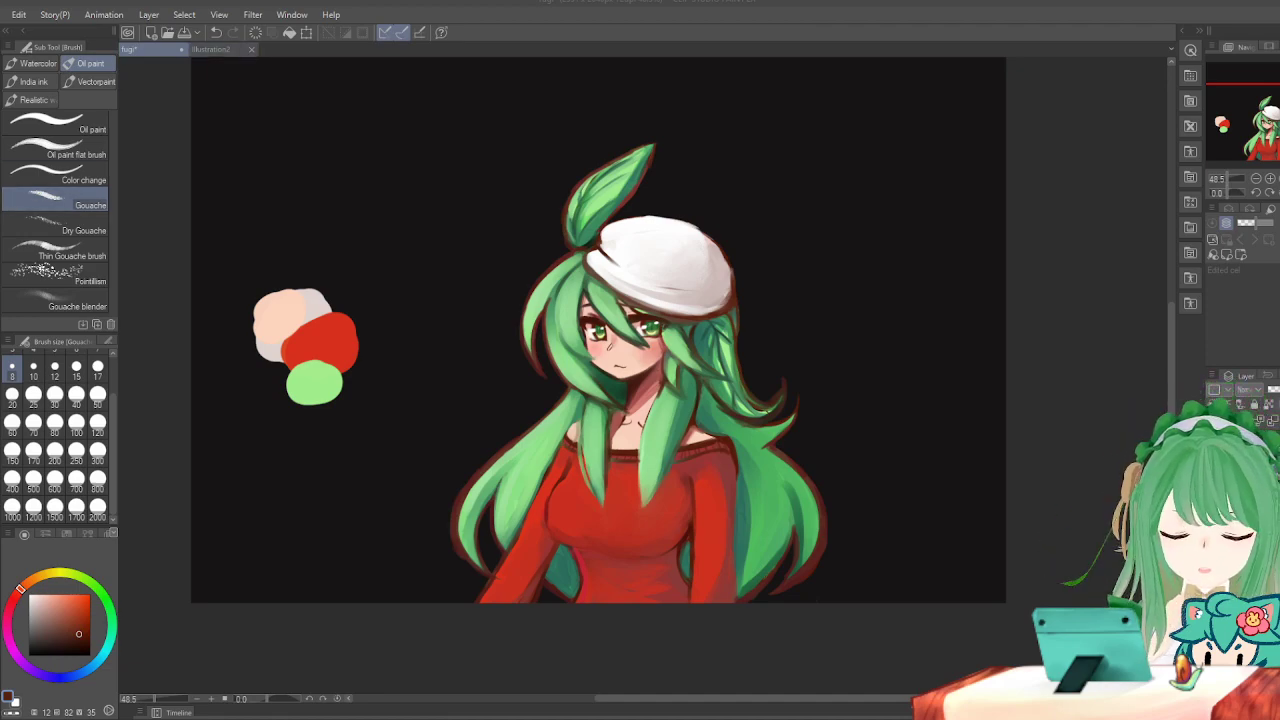
pyautogui.press('h')
pyautogui.press('h')
pyautogui.hotkey('ctrl', 'z')
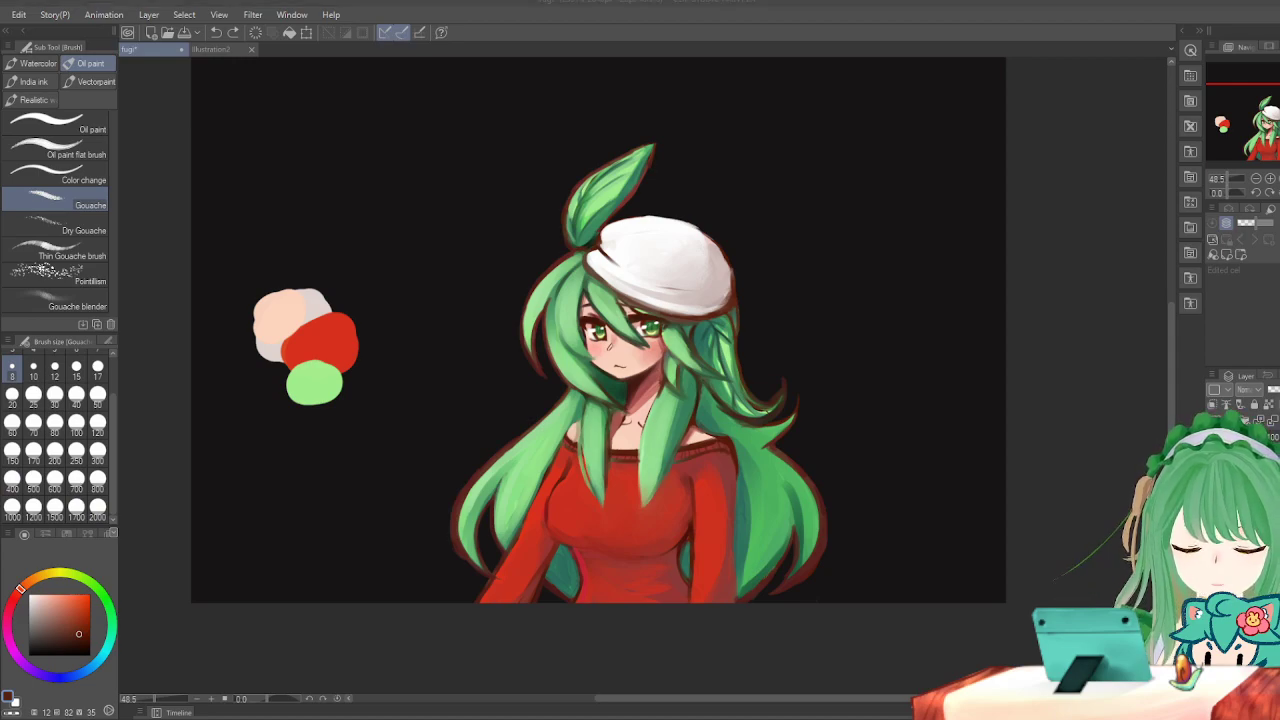
# Examine the whole figure at different scales and inspect the face, bangs and beret rim in mirrored and normal view.
pyautogui.scroll(-2, 632, 250)
pyautogui.scroll(4, 590, 470)
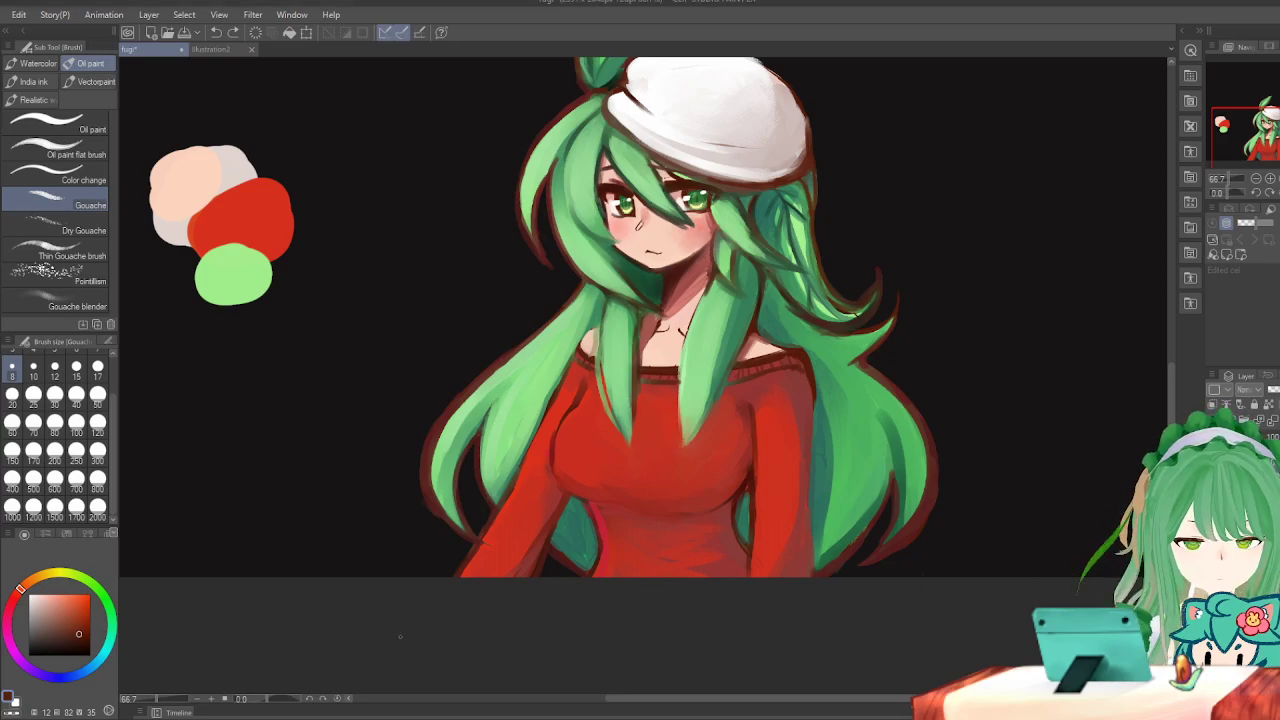
pyautogui.scroll(1, 545, 610)
pyautogui.scroll(-3, 545, 610)
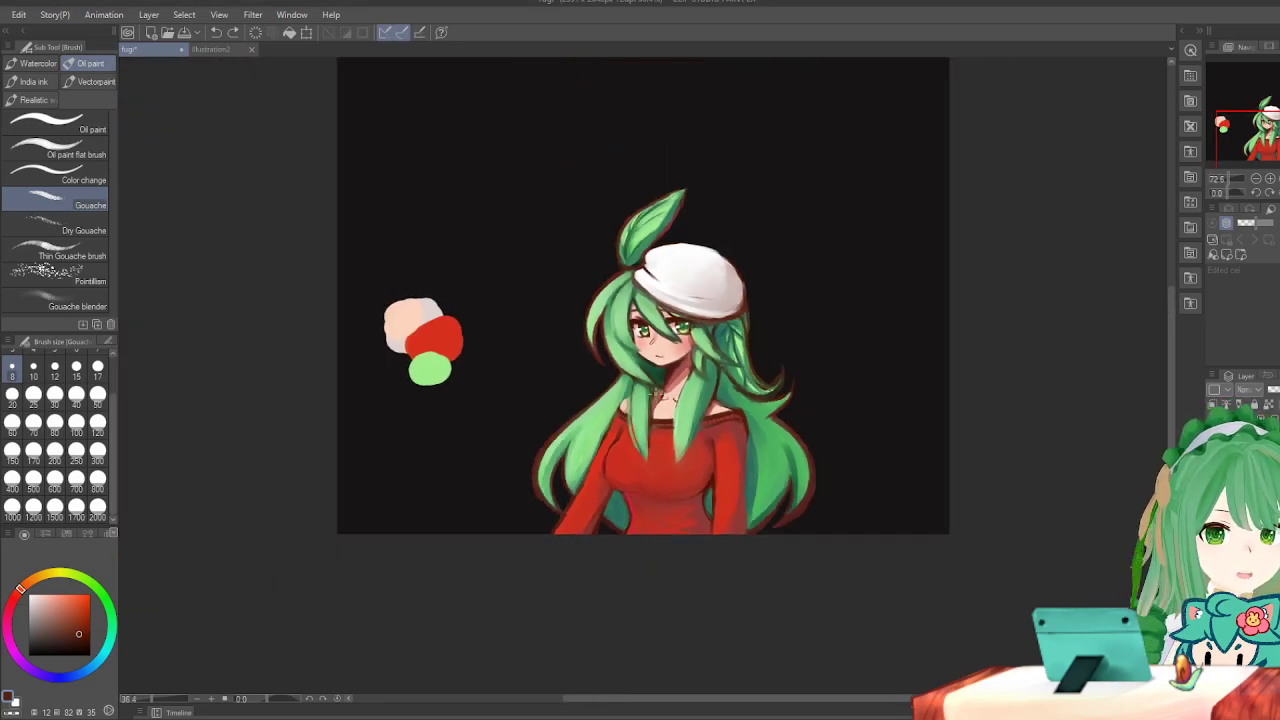
pyautogui.scroll(2, 697, 311)
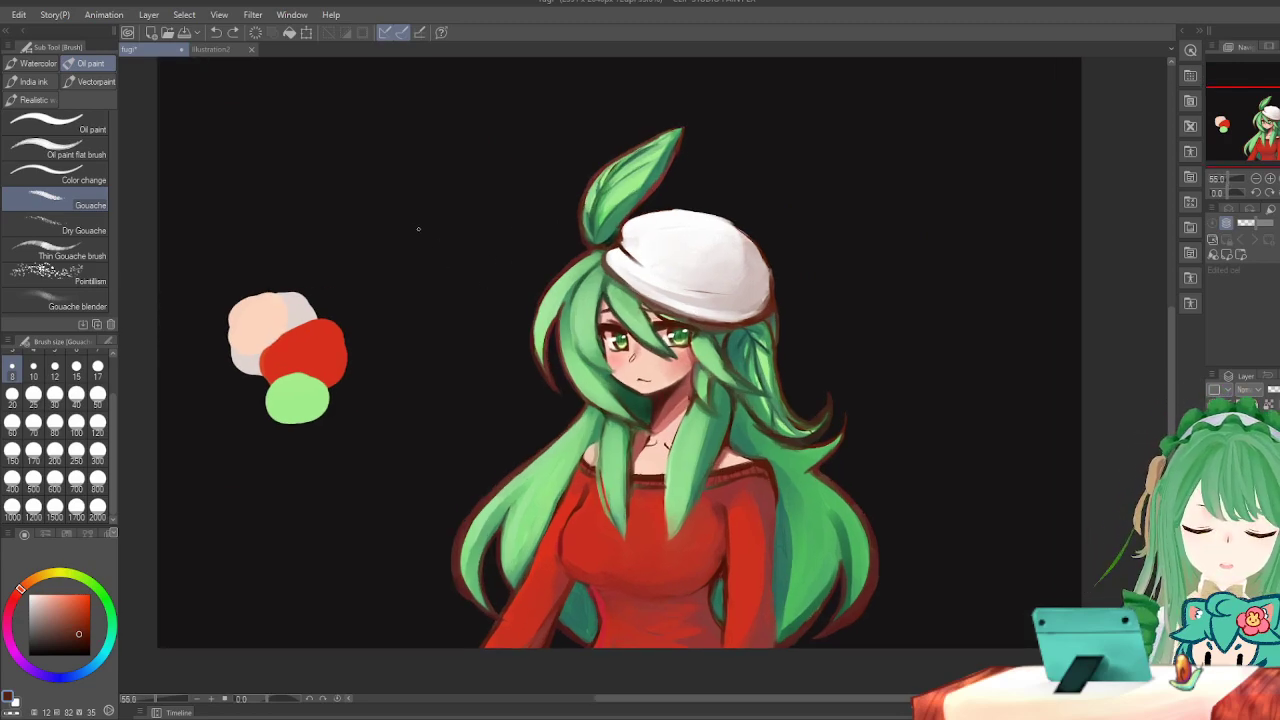
pyautogui.scroll(-1, 419, 230)
pyautogui.scroll(1, 445, 218)
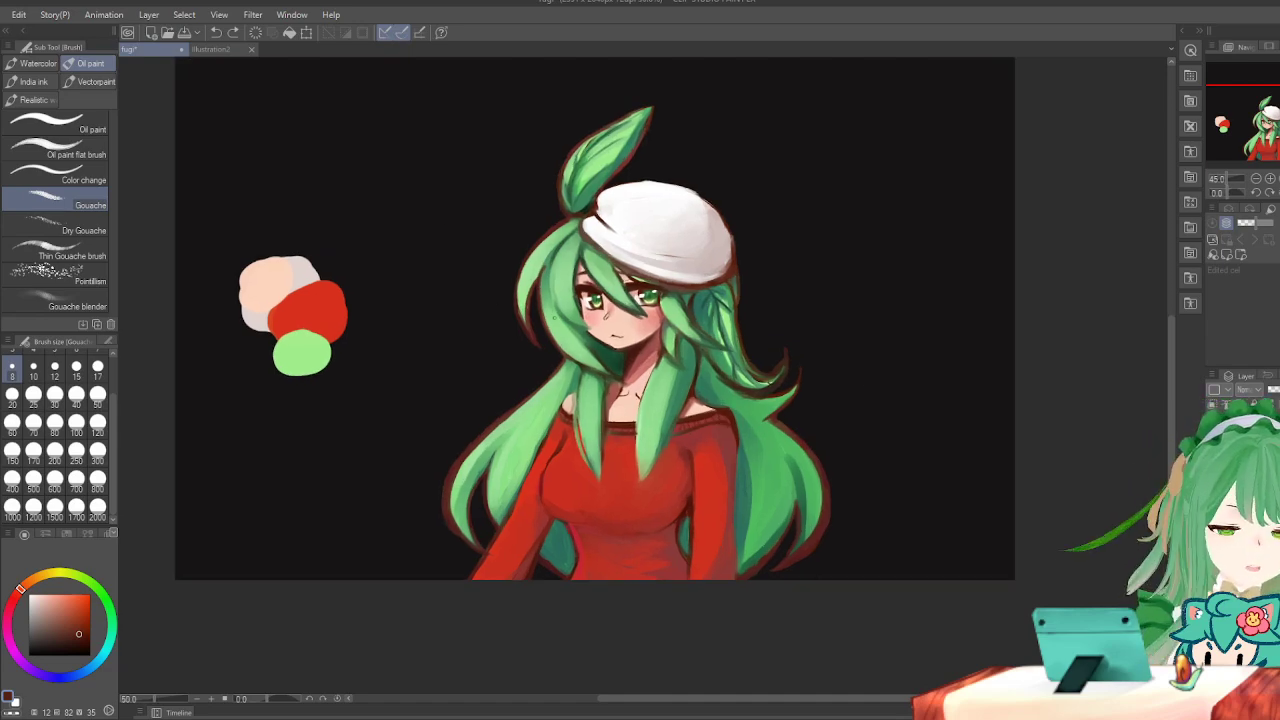
pyautogui.scroll(3, 568, 228)
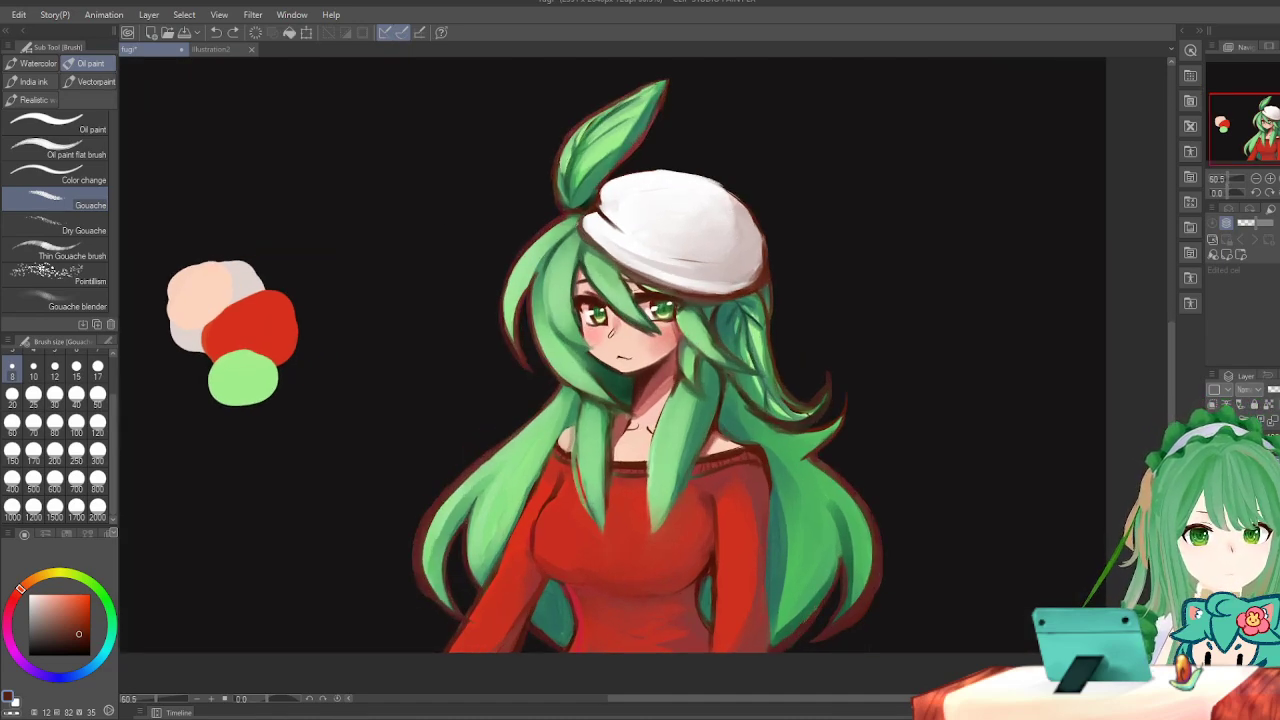
pyautogui.press('h')
pyautogui.press('h')
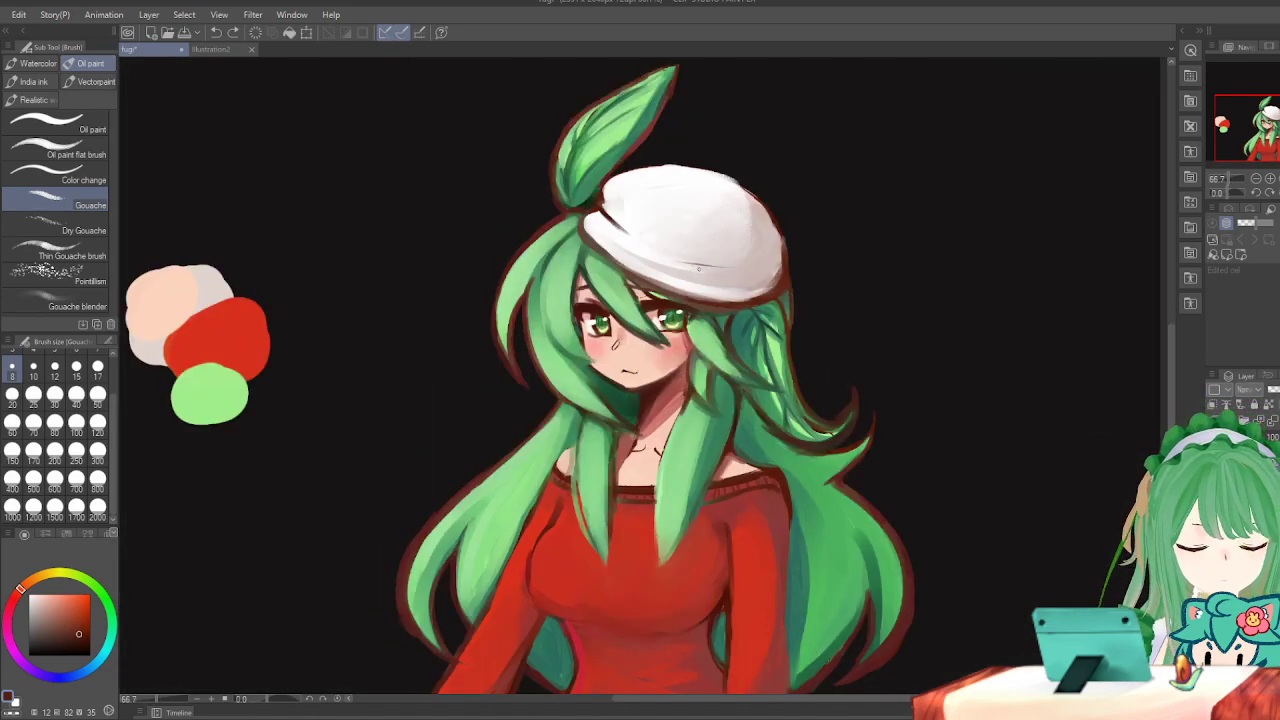
pyautogui.scroll(1, 689, 263)
pyautogui.press('h')
pyautogui.press('h')
pyautogui.scroll(1, 715, 260)
pyautogui.scroll(1, 487, 315)
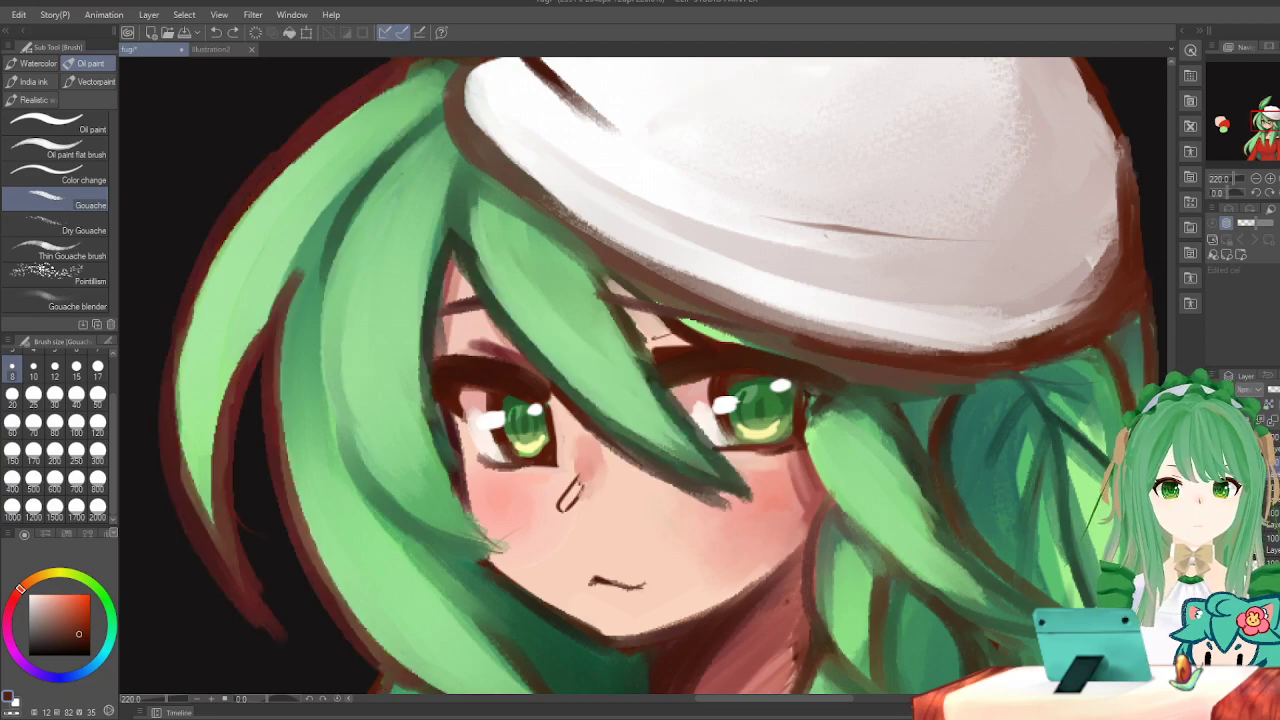
pyautogui.press('h')
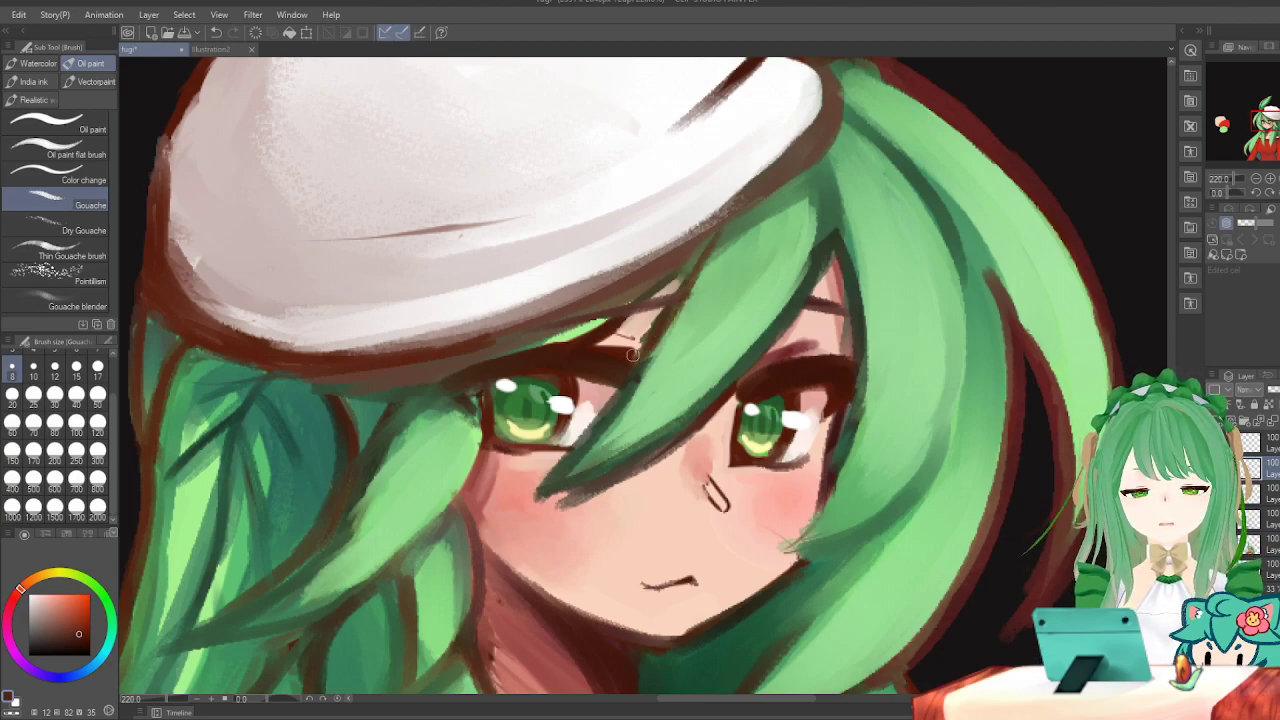
pyautogui.press('h')
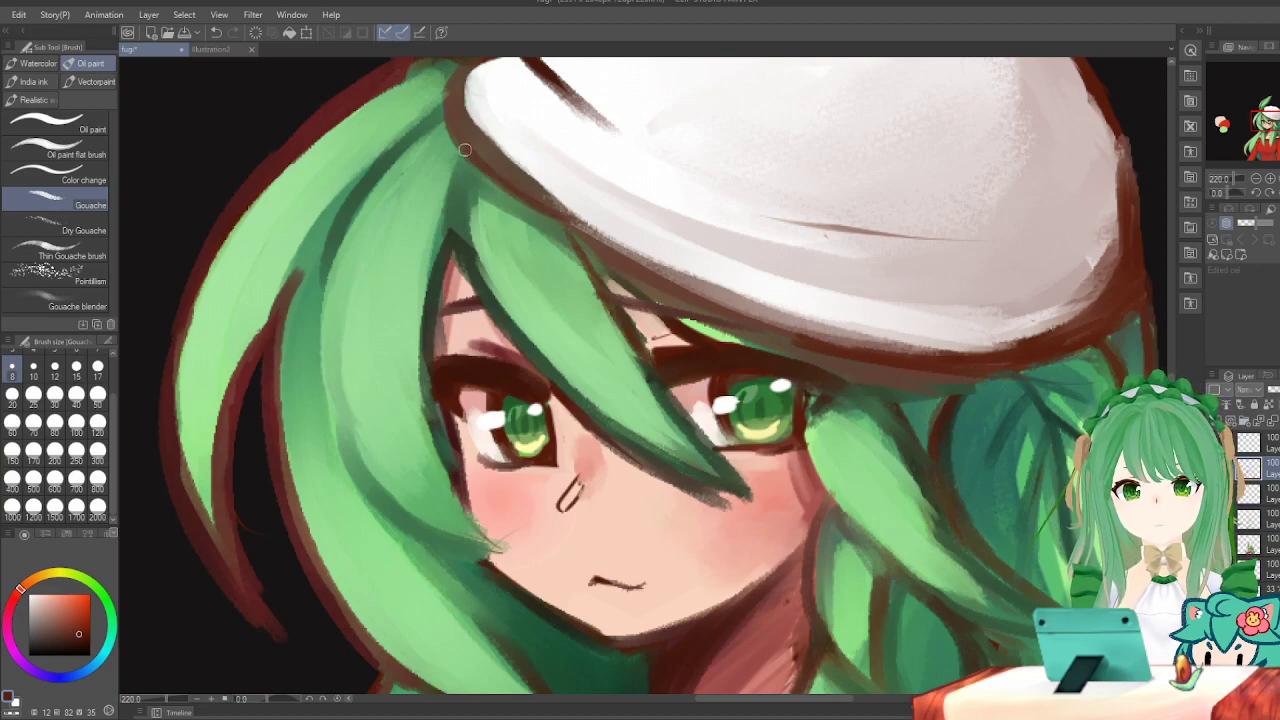
pyautogui.press('h')
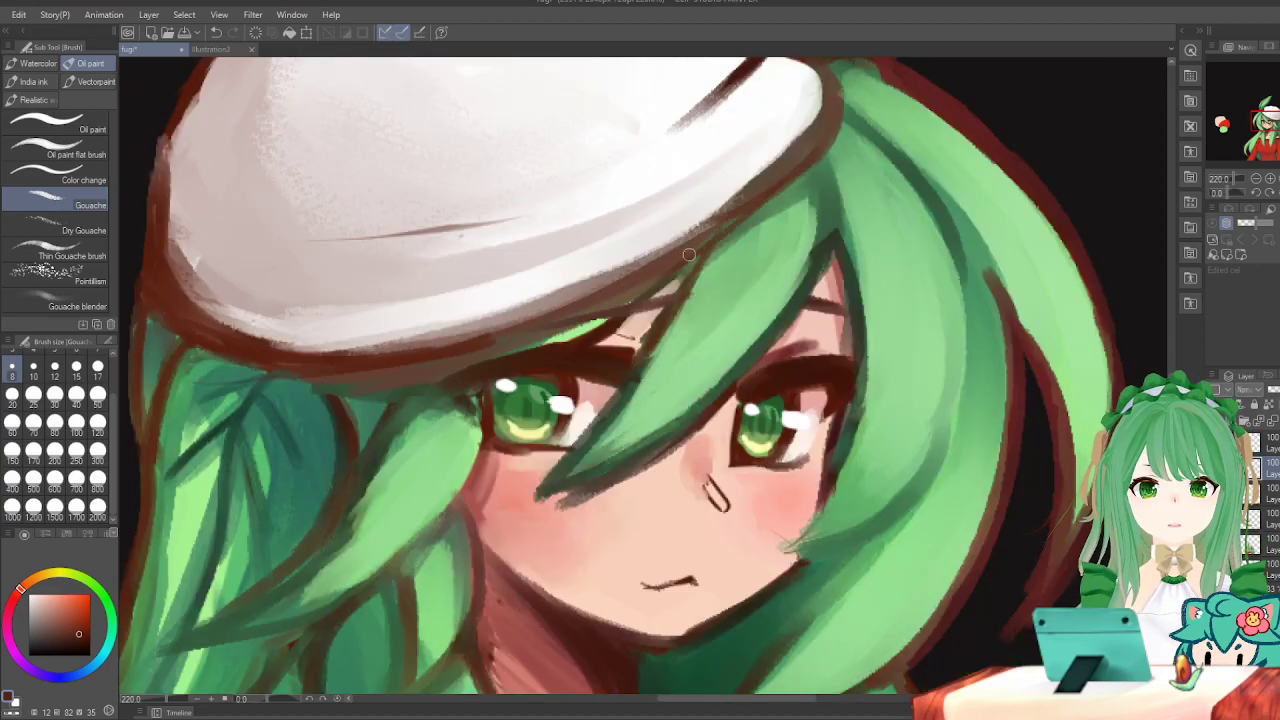
pyautogui.press('h')
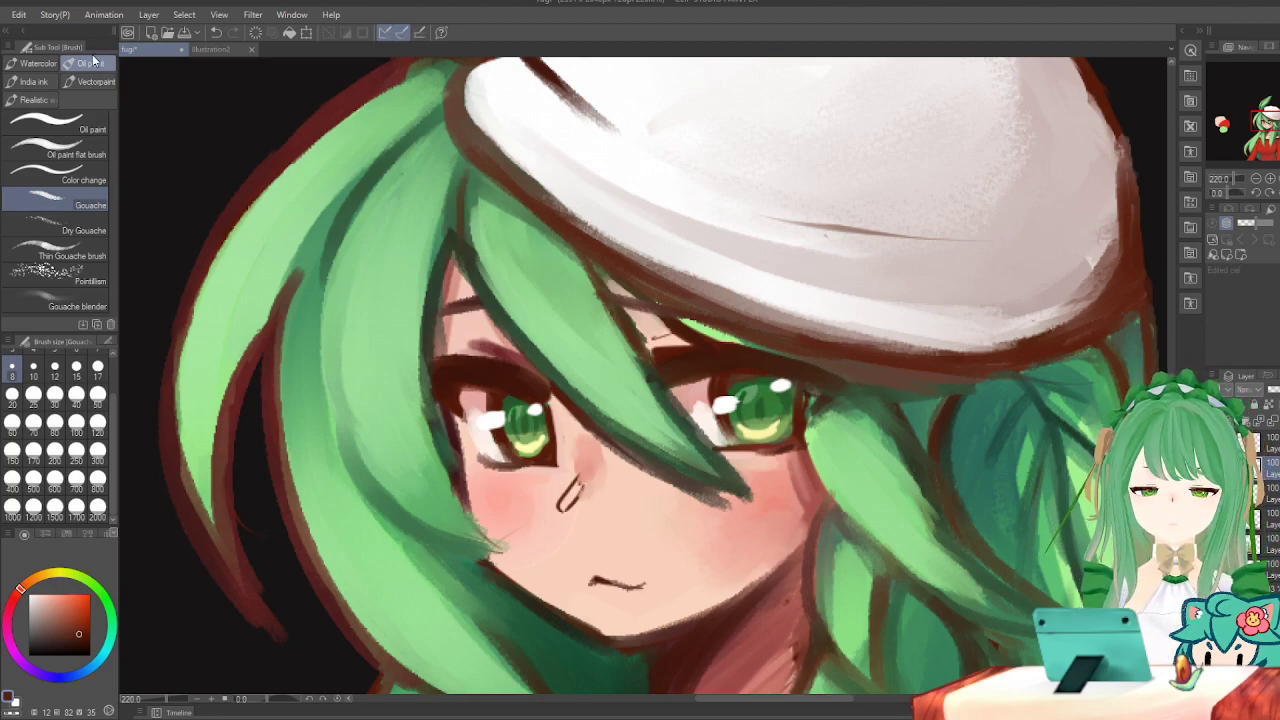
# Sample dark green from the bangs and darken the edge of the lock falling between the eyes with Gouache at size 8, undoing unsatisfactory strokes.
pyautogui.press('i')
pyautogui.click(461, 251)
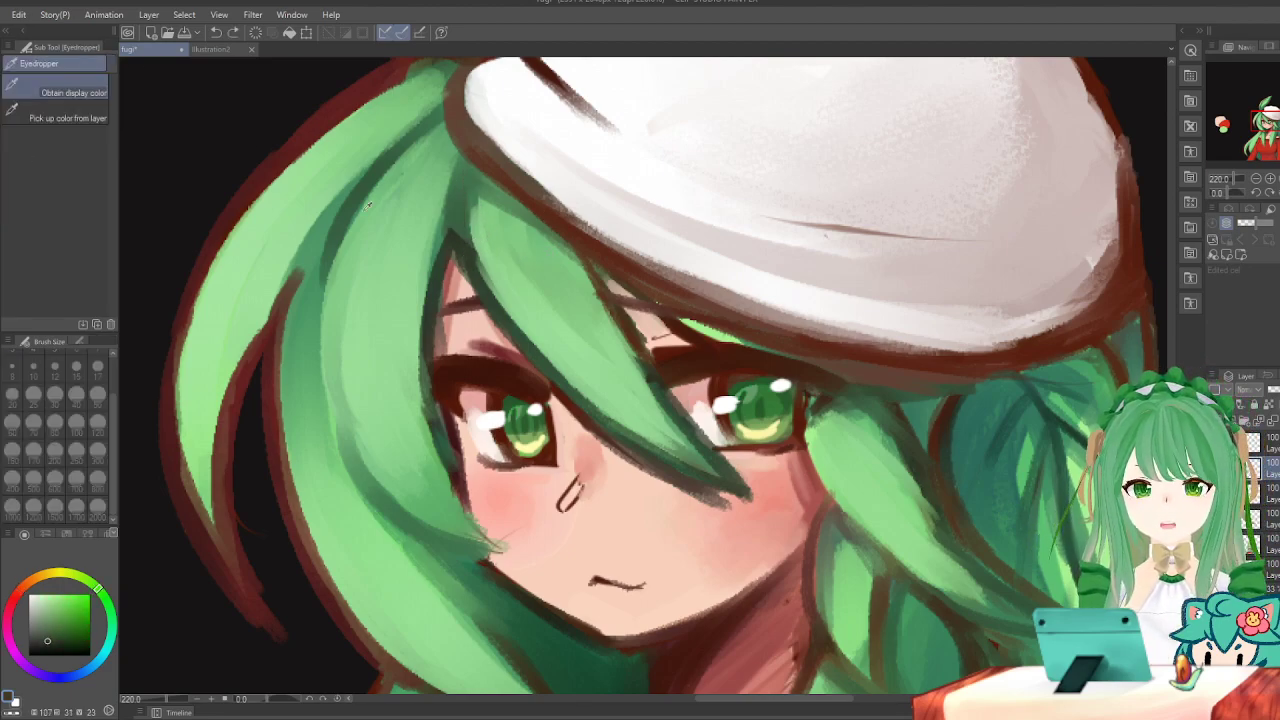
pyautogui.press('b')
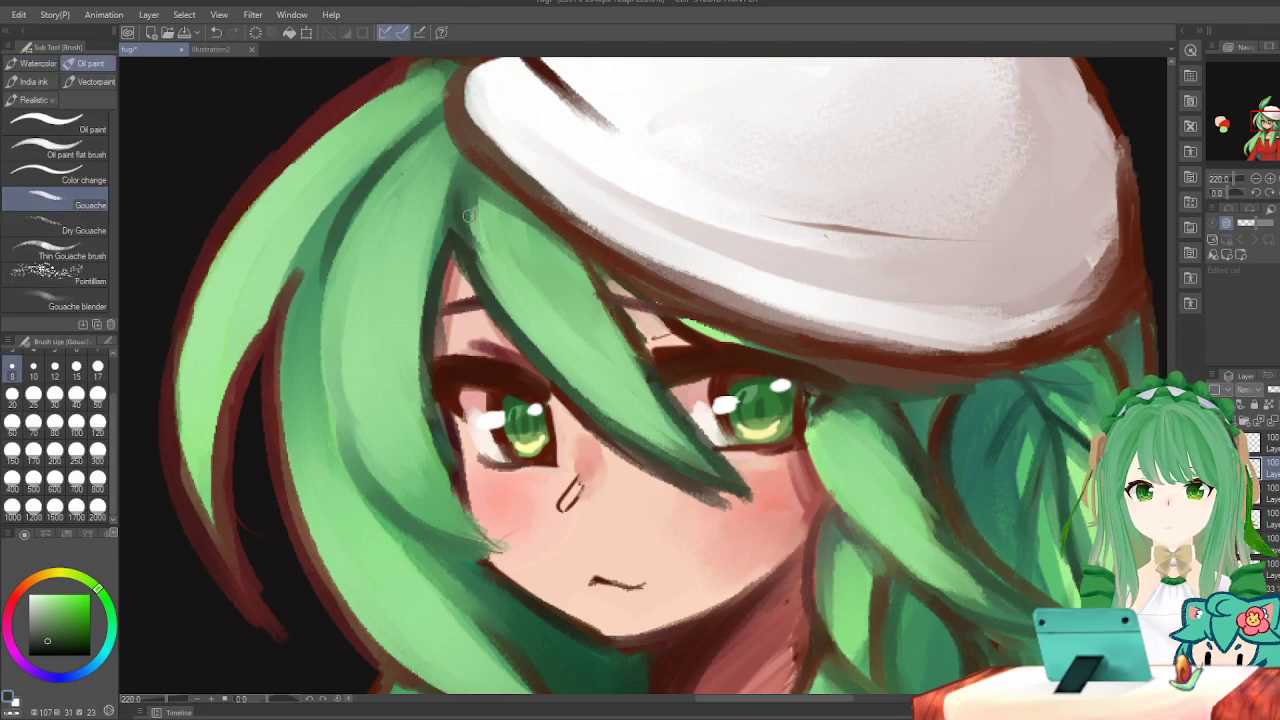
pyautogui.hotkey('ctrl', 'z')
pyautogui.moveTo(460, 188); pyautogui.dragTo(494, 298)
pyautogui.hotkey('ctrl', 'z')
pyautogui.hotkey('ctrl', 'z')
pyautogui.moveTo(458, 190)
pyautogui.mouseDown()
pyautogui.moveTo(464, 230)
pyautogui.moveTo(452, 234)
pyautogui.moveTo(470, 240)
pyautogui.mouseUp()
pyautogui.hotkey('ctrl', 'z')
pyautogui.moveTo(460, 183)
pyautogui.mouseDown()
pyautogui.moveTo(476, 261)
pyautogui.moveTo(461, 181)
pyautogui.moveTo(495, 282)
pyautogui.mouseUp()
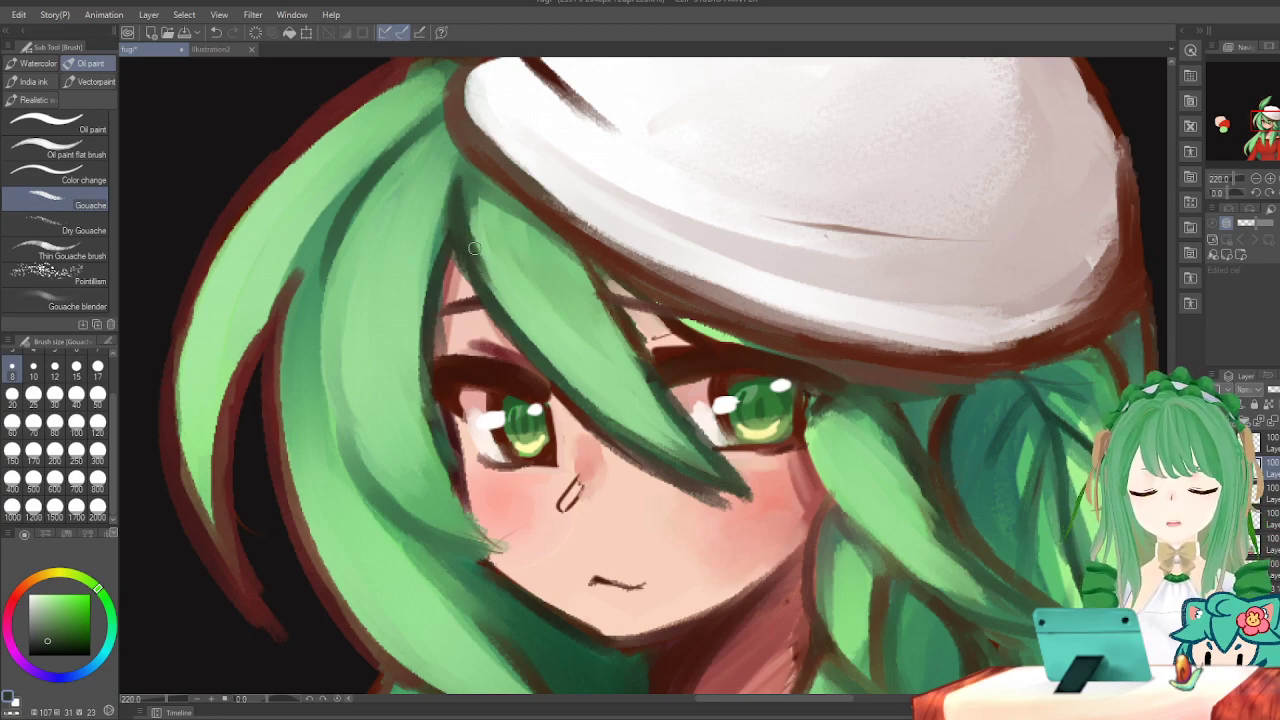
pyautogui.hotkey('ctrl', 'z')
pyautogui.moveTo(457, 200); pyautogui.dragTo(504, 294)
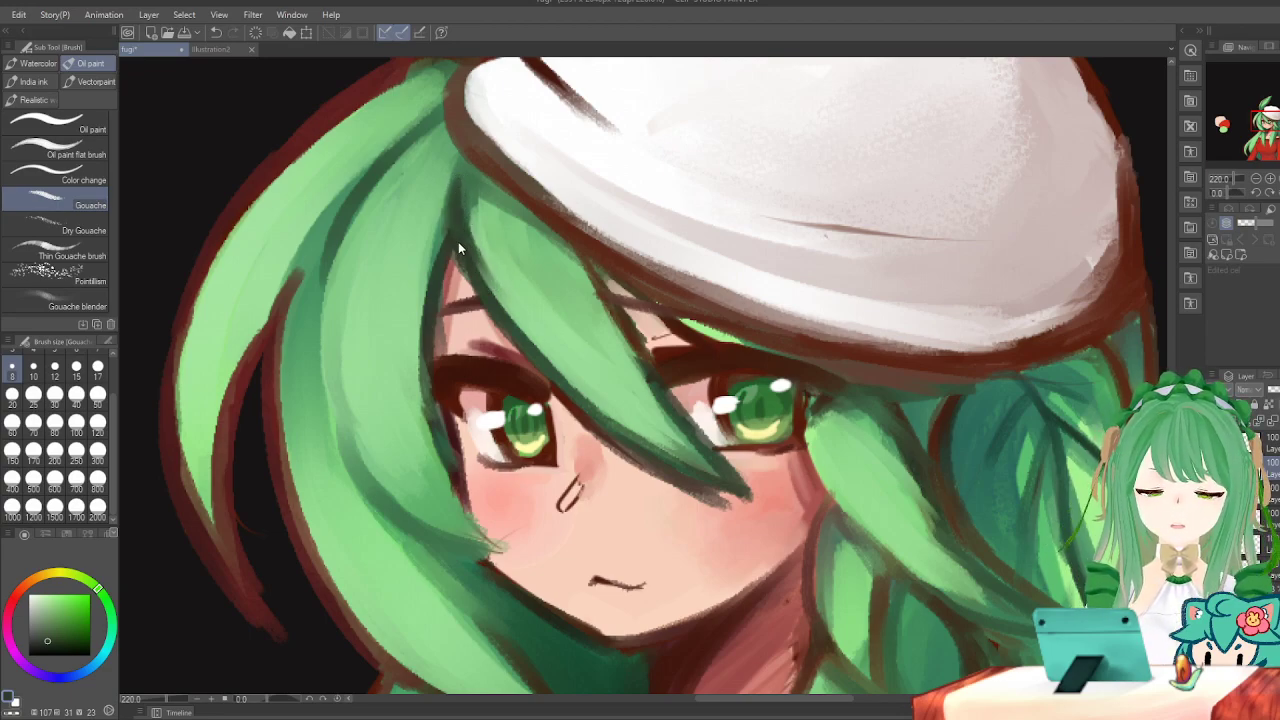
pyautogui.hotkey('ctrl', 'z')
pyautogui.moveTo(452, 206); pyautogui.dragTo(516, 314)
pyautogui.hotkey('ctrl', 'z')
pyautogui.moveTo(463, 236); pyautogui.dragTo(508, 308)
pyautogui.moveTo(463, 230); pyautogui.dragTo(494, 296)
pyautogui.press('h')
pyautogui.press('h')
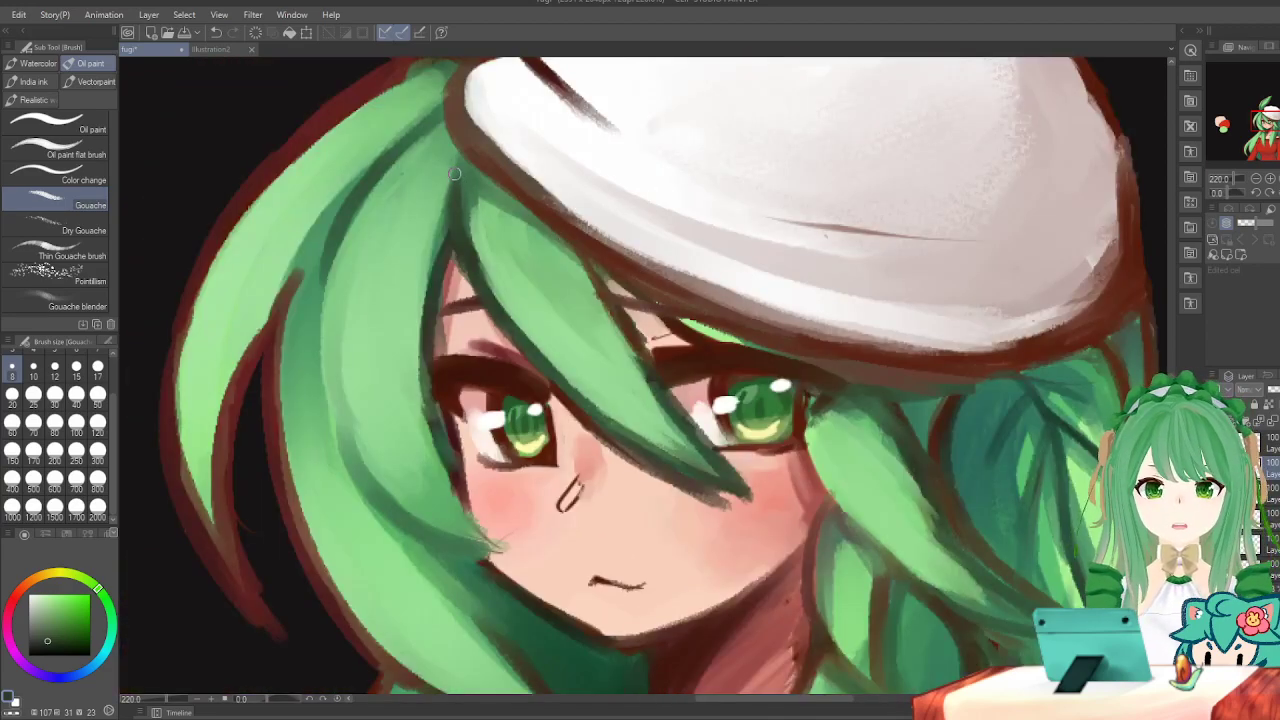
# Darken the upper edge of the bang lock beneath the beret rim and try a dark stroke along the big side lock.
pyautogui.moveTo(456, 170); pyautogui.dragTo(450, 200)
pyautogui.hotkey('ctrl', '-')
pyautogui.hotkey('ctrl', '+')
pyautogui.moveTo(325, 285); pyautogui.dragTo(333, 402)
pyautogui.hotkey('ctrl', 'z')
pyautogui.hotkey('ctrl', '-')
pyautogui.hotkey('ctrl', '+')
pyautogui.hotkey('ctrl', '-')
pyautogui.hotkey('ctrl', '+')
# Paint dark green strokes along the lower inner edge of the big side lock beside the cheek, undoing unsatisfactory ones.
pyautogui.moveTo(456, 480); pyautogui.dragTo(499, 545)
pyautogui.hotkey('ctrl', 'z')
pyautogui.moveTo(452, 470); pyautogui.dragTo(505, 553)
pyautogui.moveTo(438, 444); pyautogui.dragTo(496, 539)
pyautogui.hotkey('ctrl', 'z')
pyautogui.moveTo(426, 398); pyautogui.dragTo(484, 521)
pyautogui.press('h')
pyautogui.press('h')
pyautogui.moveTo(414, 360); pyautogui.dragTo(446, 496)
pyautogui.hotkey('ctrl', 'z')
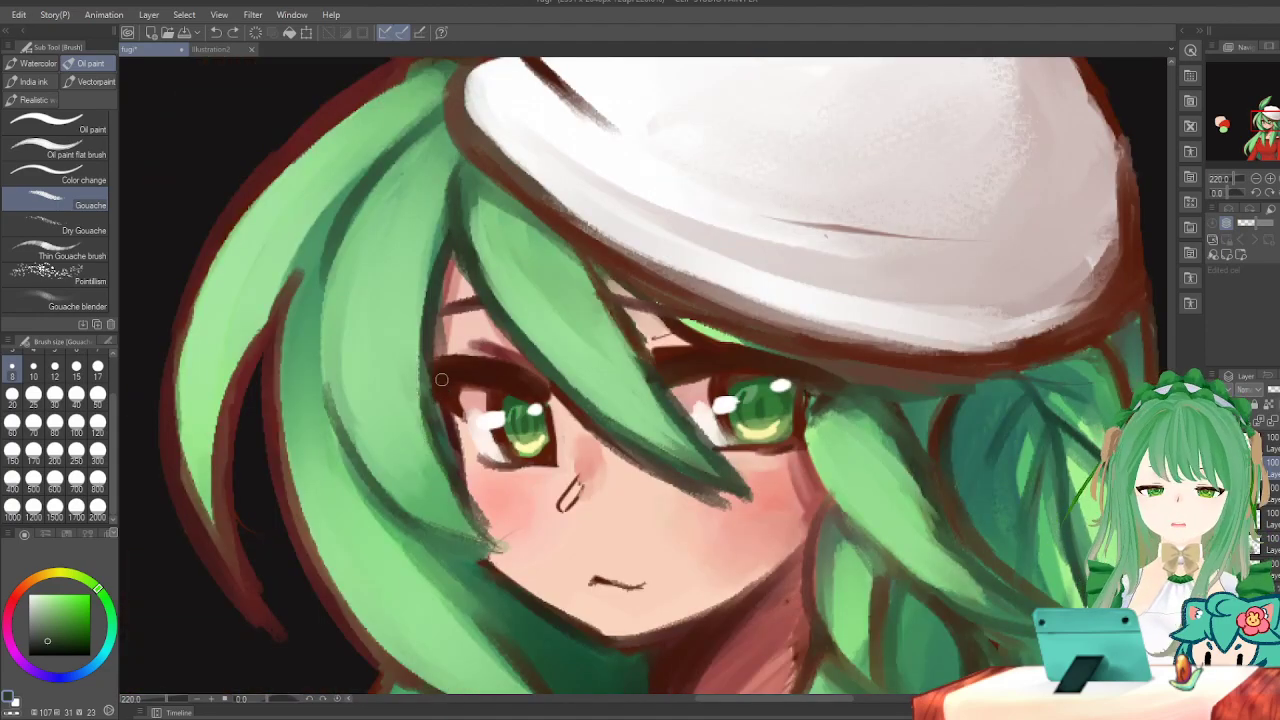
# Redraw the side lock's dark inner edge from beside the eye down to its tip at the cheek and check it mirrored.
pyautogui.moveTo(422, 368); pyautogui.dragTo(471, 500)
pyautogui.hotkey('ctrl', 'z')
pyautogui.moveTo(423, 369); pyautogui.dragTo(478, 508)
pyautogui.moveTo(438, 441); pyautogui.dragTo(493, 534)
pyautogui.moveTo(434, 447); pyautogui.dragTo(488, 536)
pyautogui.hotkey('ctrl', 'z')
pyautogui.hotkey('ctrl', 'z')
pyautogui.moveTo(434, 454); pyautogui.dragTo(493, 537)
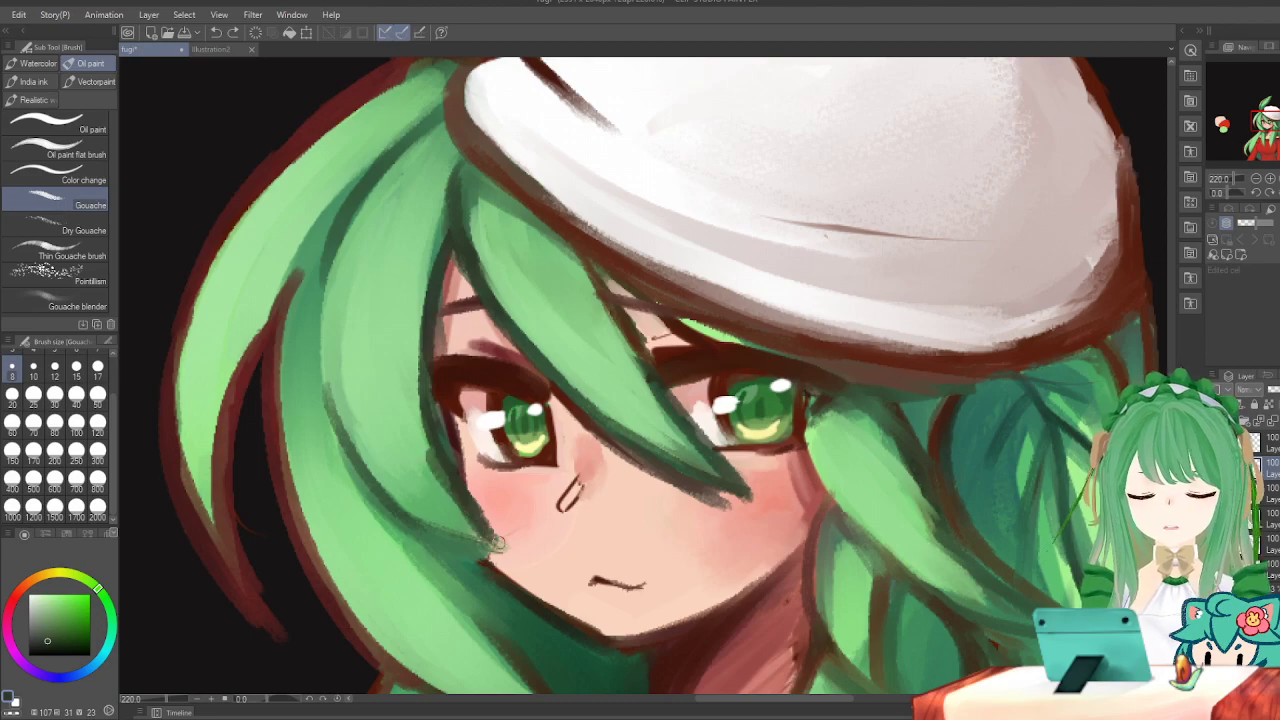
pyautogui.hotkey('ctrl', 'z')
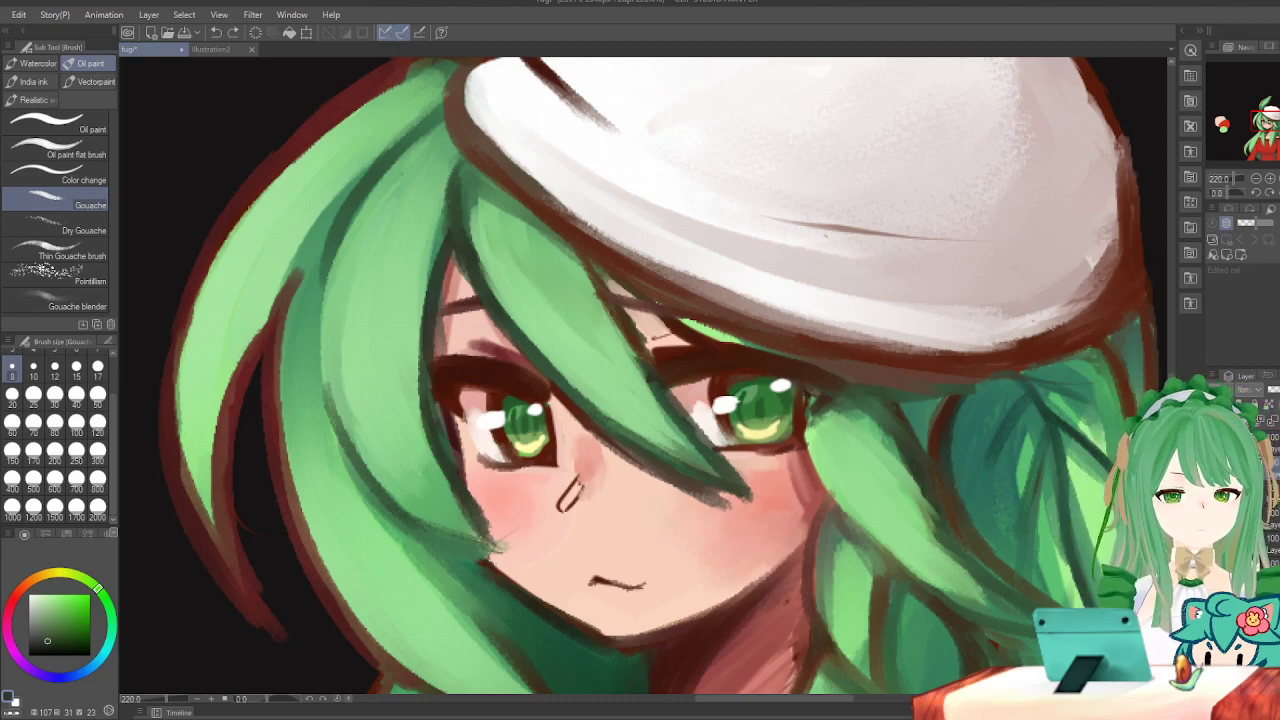
pyautogui.hotkey('ctrl', 'z')
pyautogui.hotkey('ctrl', 'y')
pyautogui.press('h')
pyautogui.press('h')
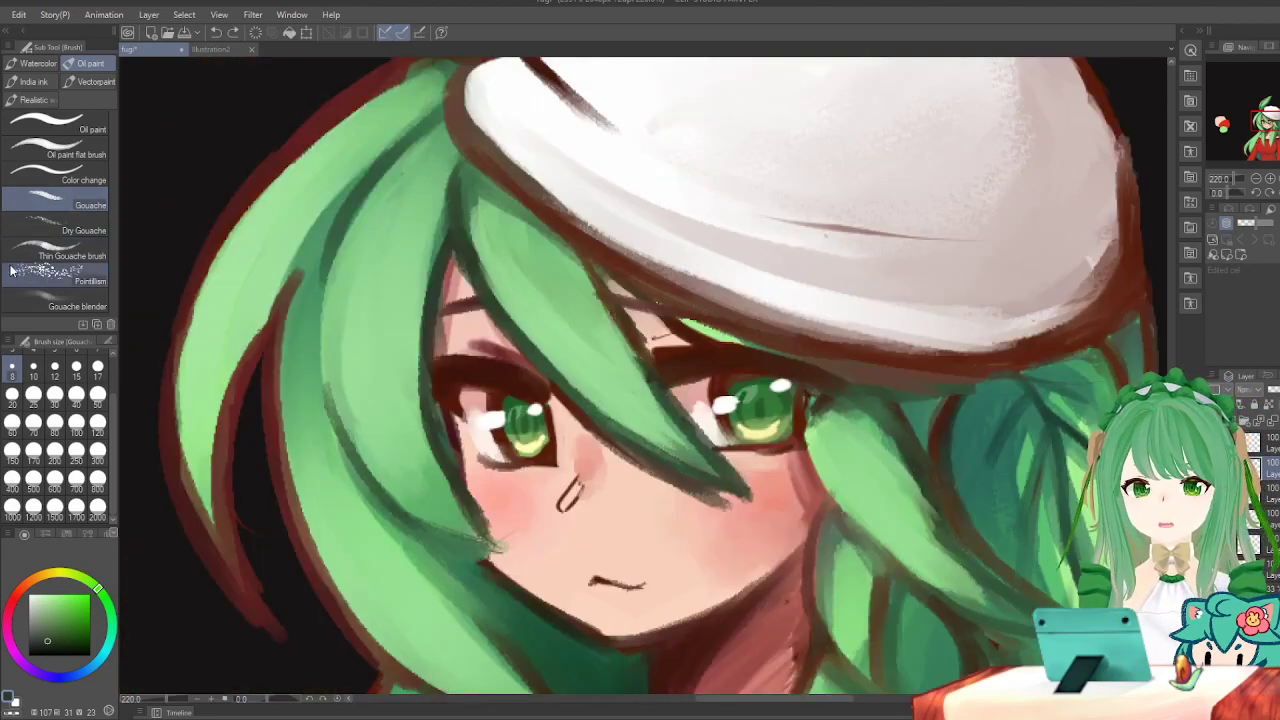
# Switch to the Hard eraser and examine the face and upper body in mirrored and normal view at different scales.
pyautogui.press('e')
pyautogui.press('h')
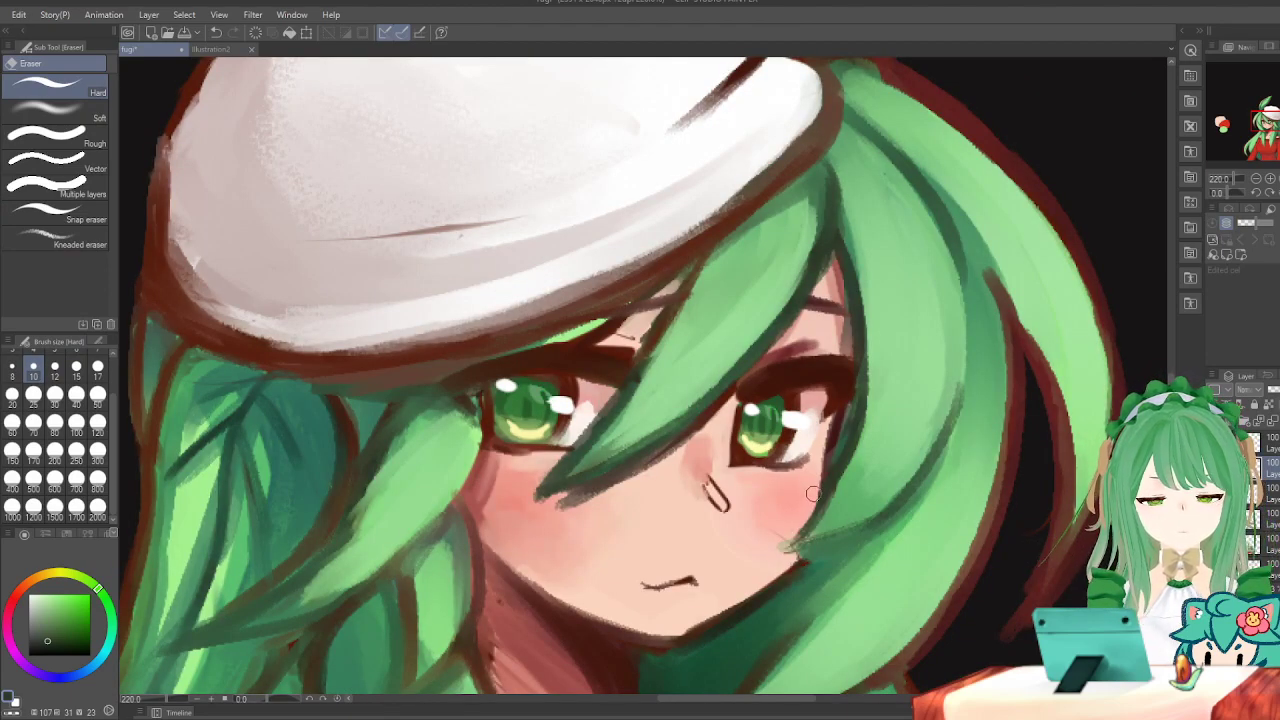
pyautogui.press('h')
pyautogui.scroll(-4, 540, 230)
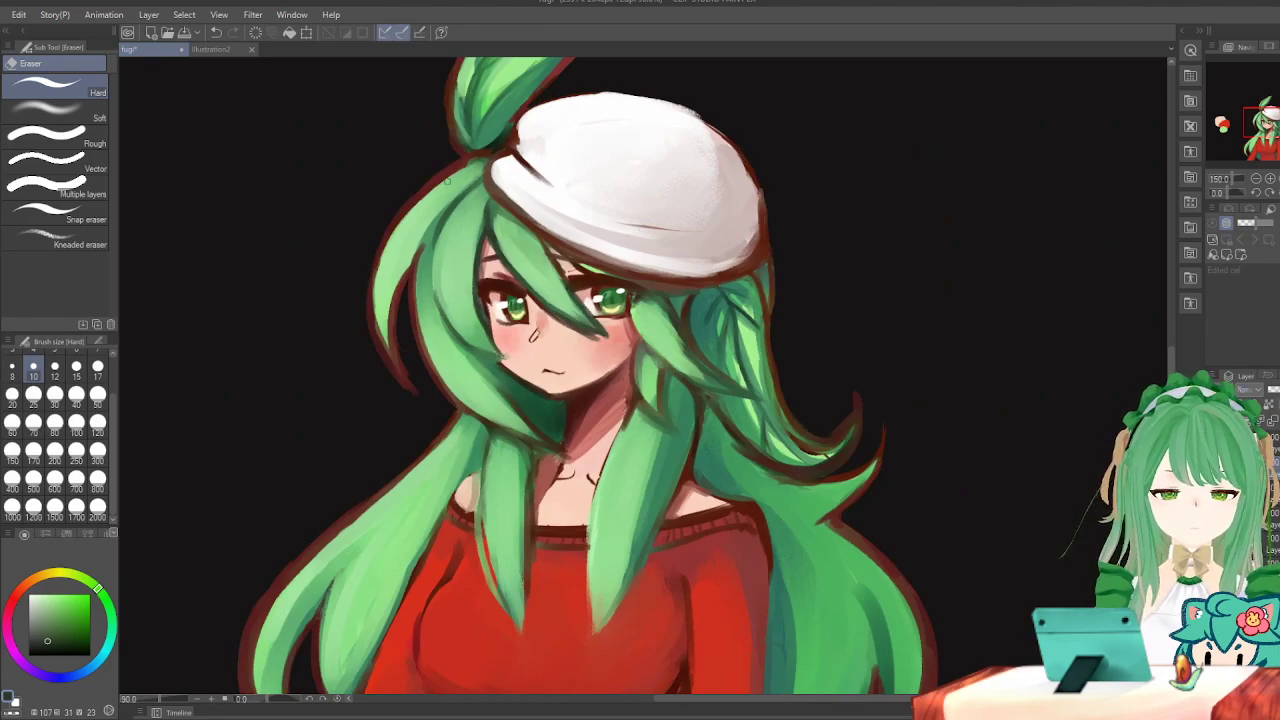
pyautogui.scroll(-2, 447, 181)
pyautogui.scroll(1, 408, 192)
pyautogui.press('h')
pyautogui.press('h')
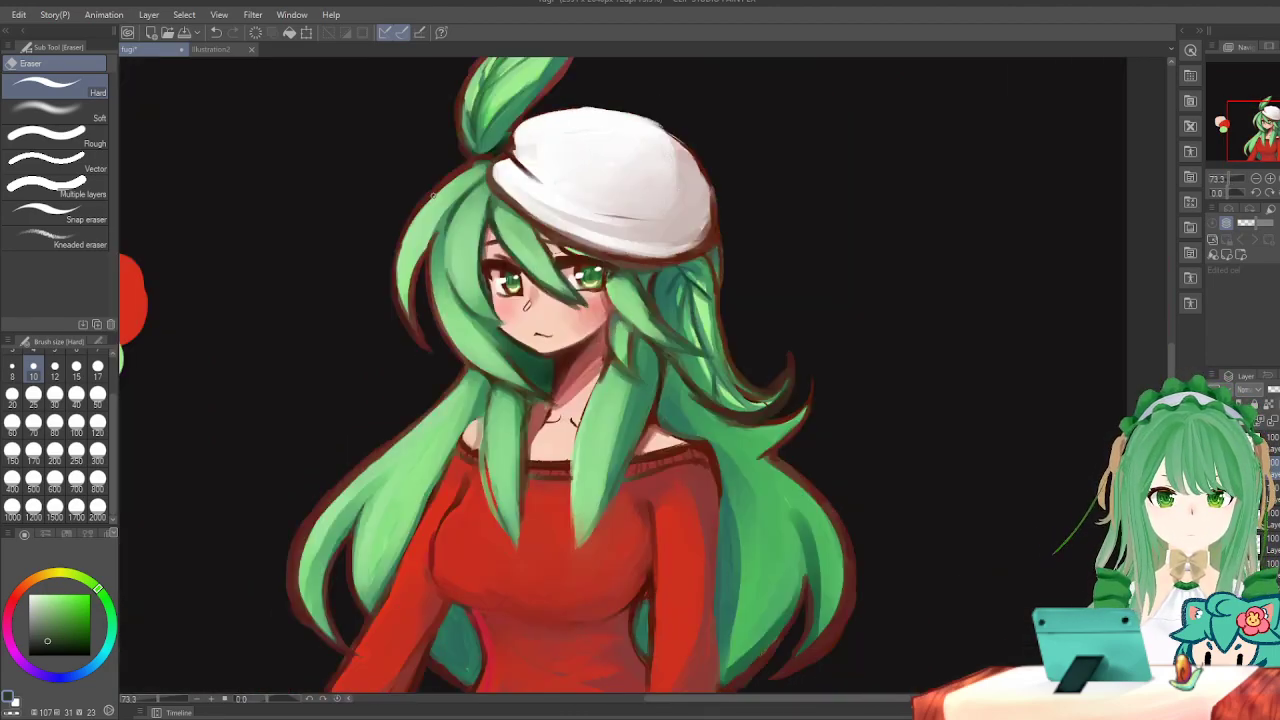
pyautogui.scroll(3, 433, 196)
pyautogui.scroll(2, 617, 273)
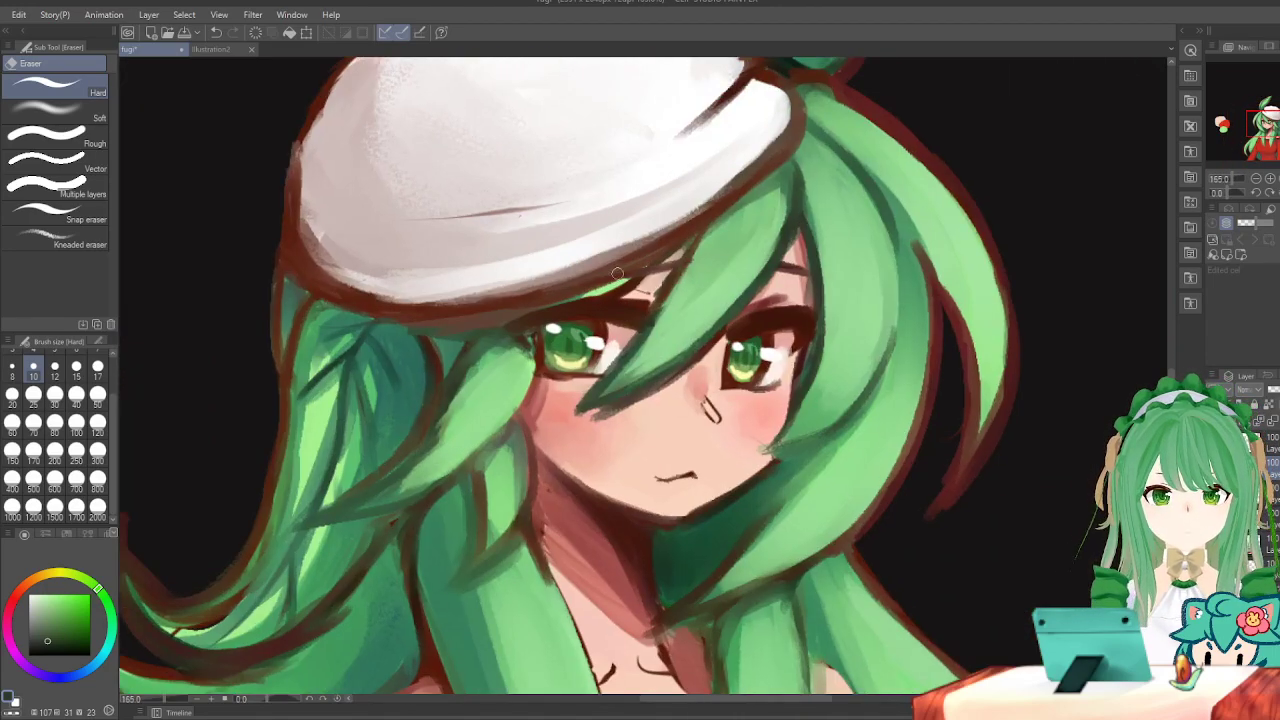
pyautogui.press('h')
pyautogui.press('h')
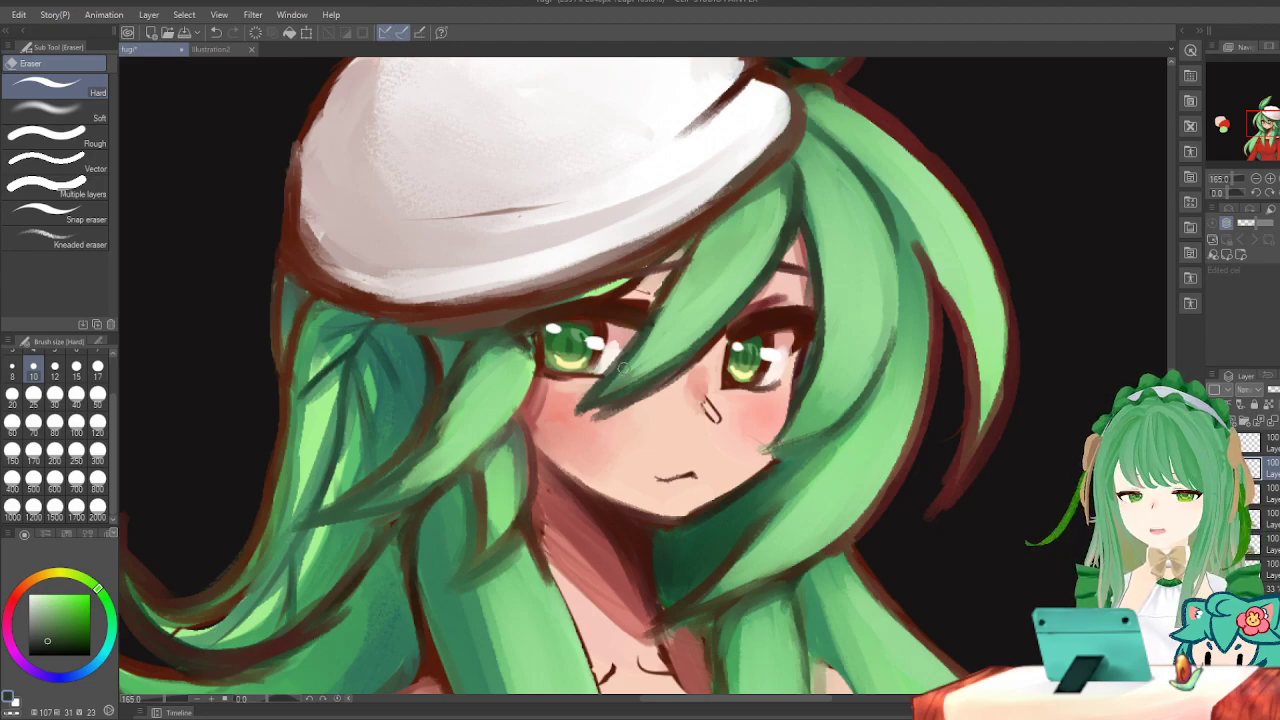
pyautogui.press('h')
pyautogui.press('h')
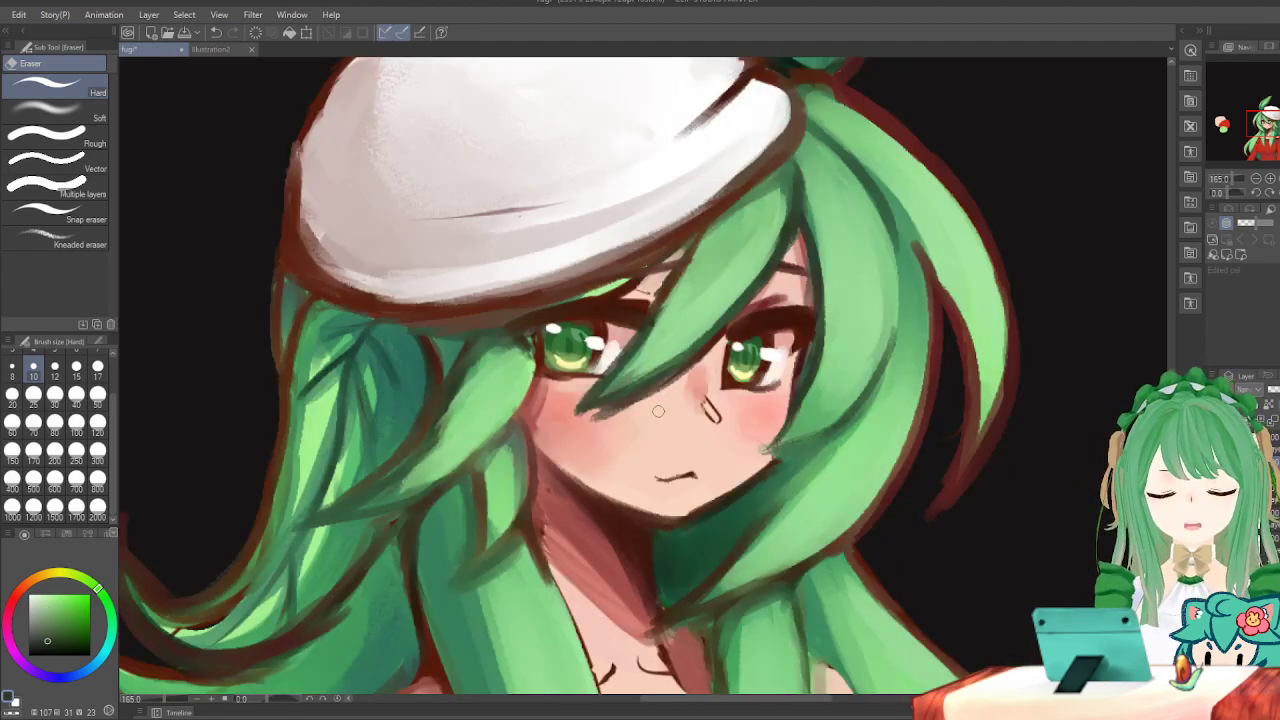
# Clean up the lower edge of the lock falling between the eyes with the Hard eraser at size 10 and check the whole figure.
pyautogui.moveTo(678, 376); pyautogui.dragTo(610, 408)
pyautogui.hotkey('ctrl', '-')
pyautogui.hotkey('ctrl', '+')
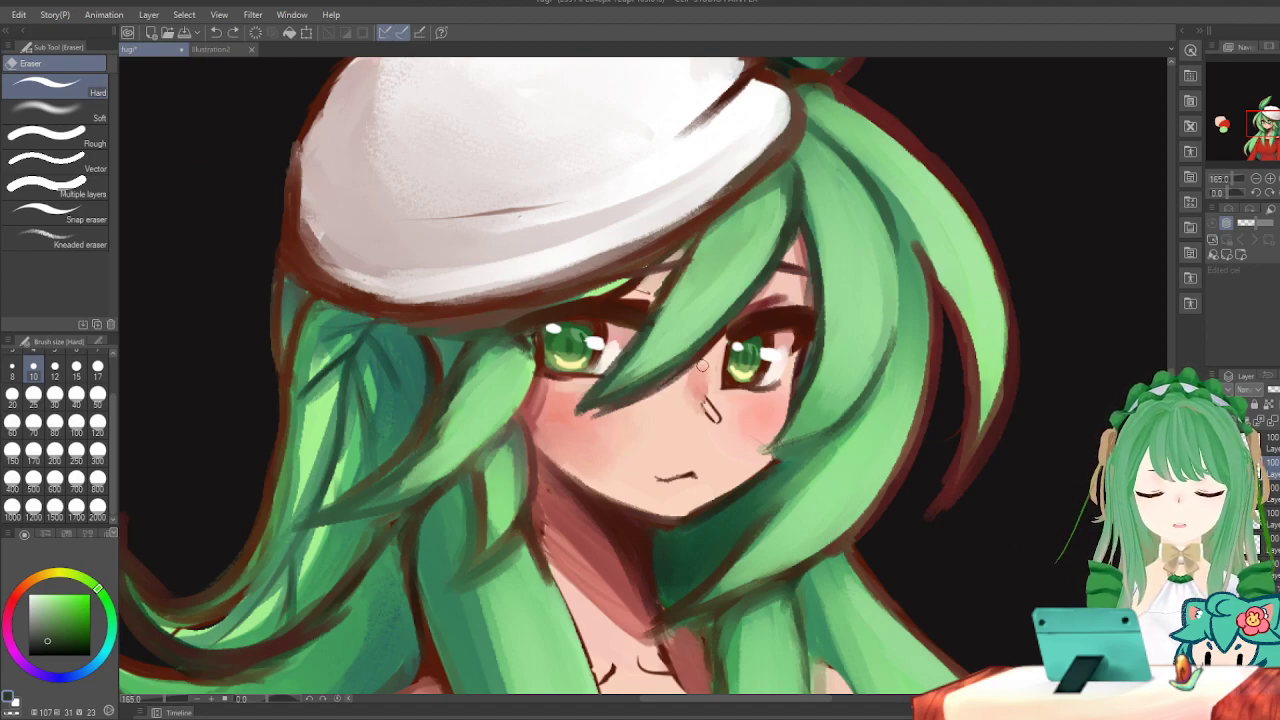
pyautogui.hotkey('ctrl', '-')
pyautogui.hotkey('ctrl', '-')
pyautogui.hotkey('ctrl', '-')
pyautogui.hotkey('ctrl', '-')
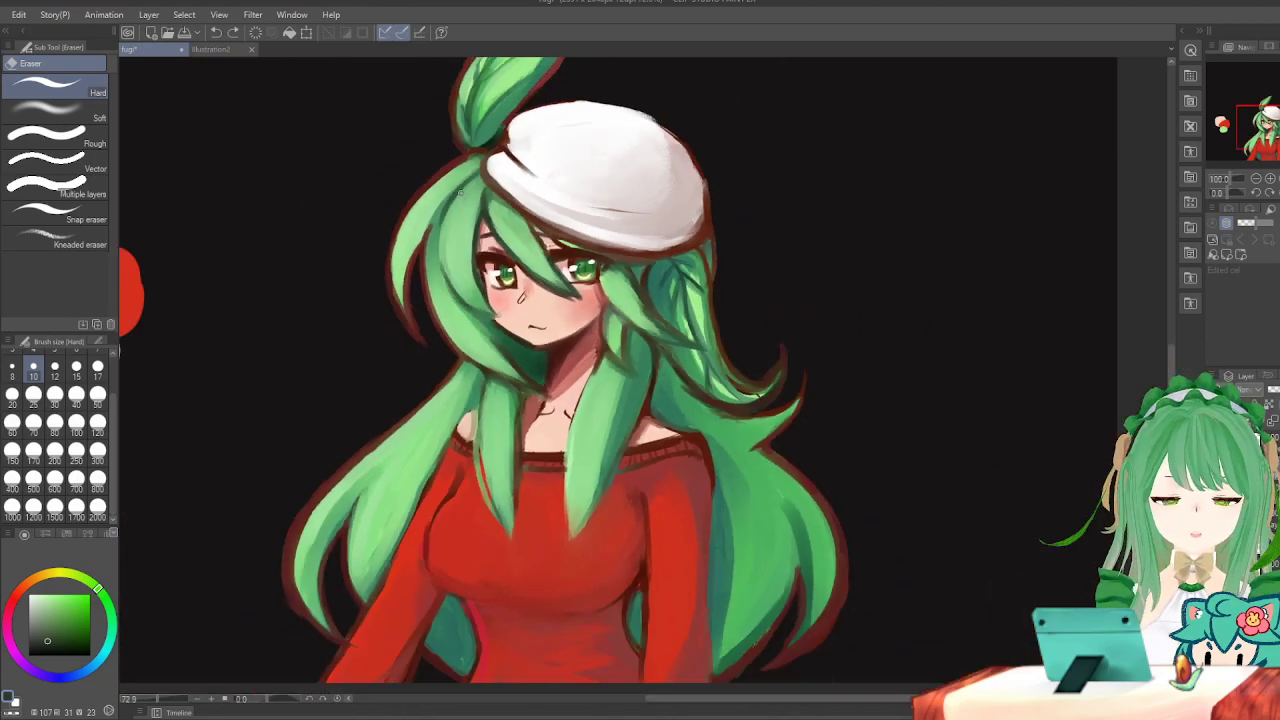
pyautogui.hotkey('ctrl', '-')
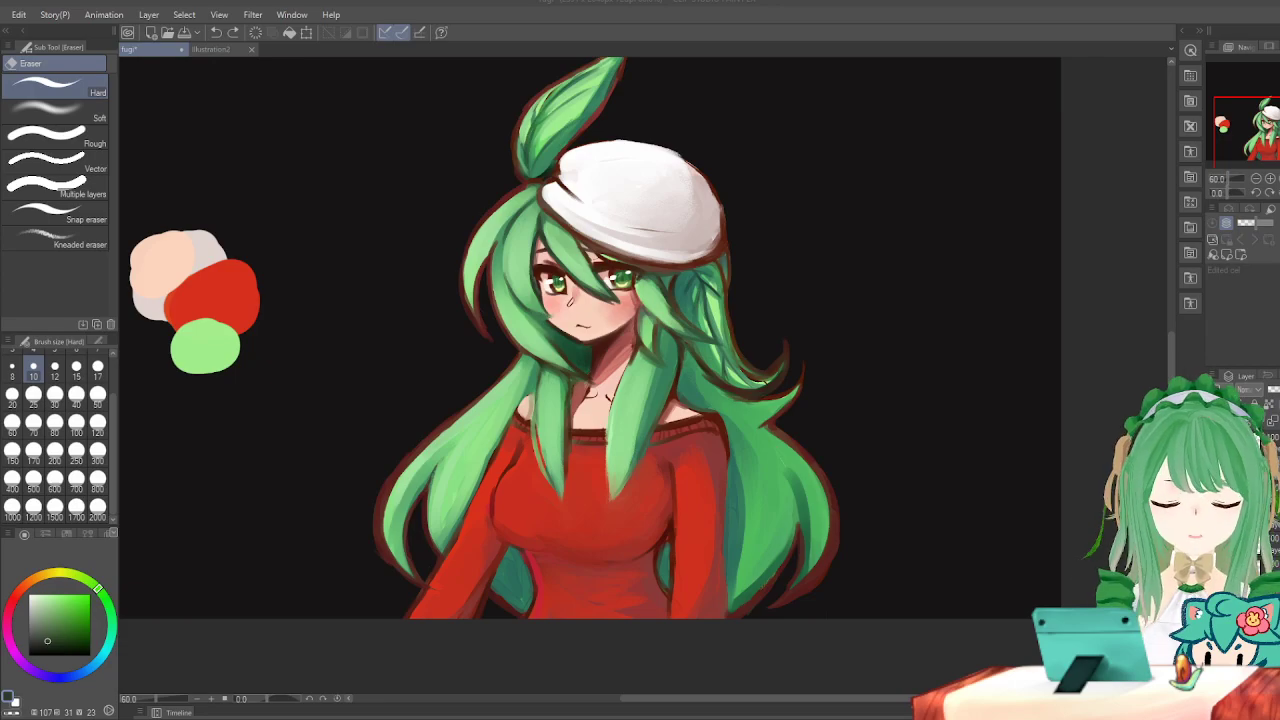
# Sample light green from the long lock beside the arm and rework that lock with Gouache at sizes 50 and 25, undoing unsatisfactory strokes.
pyautogui.scroll(1, 447, 481)
pyautogui.press('i')
pyautogui.scroll(2, 465, 475)
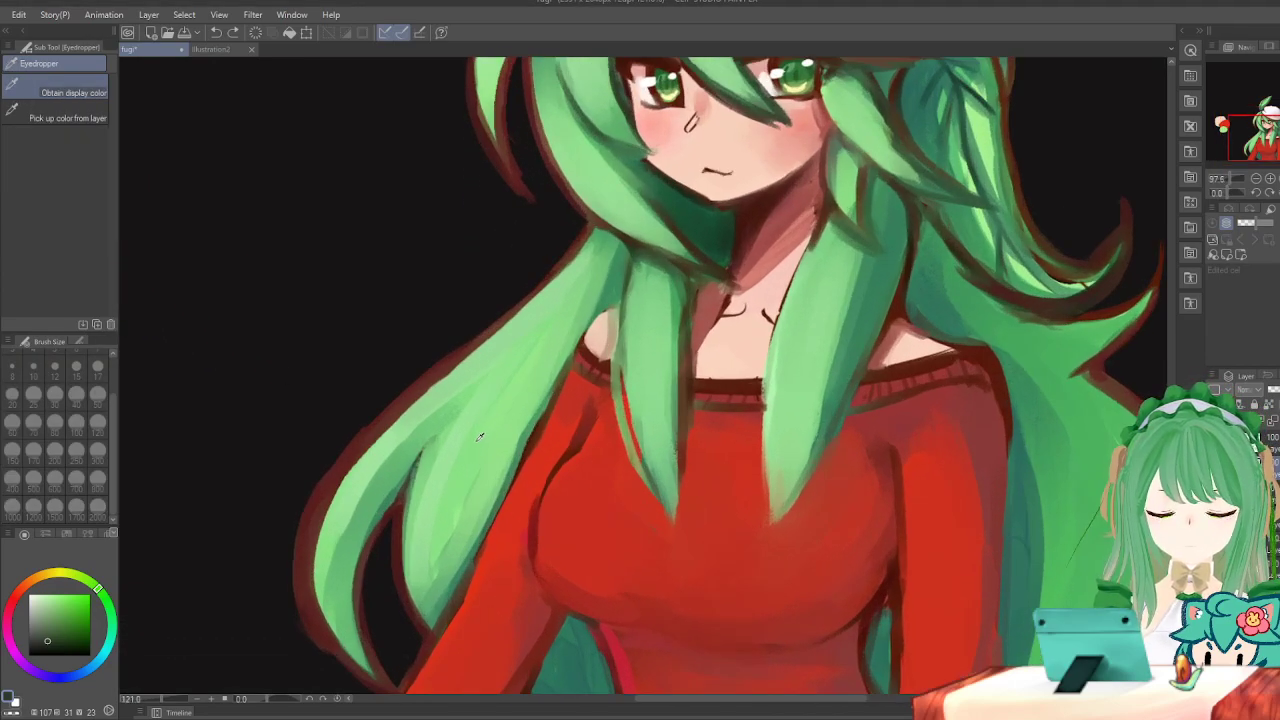
pyautogui.press('b')
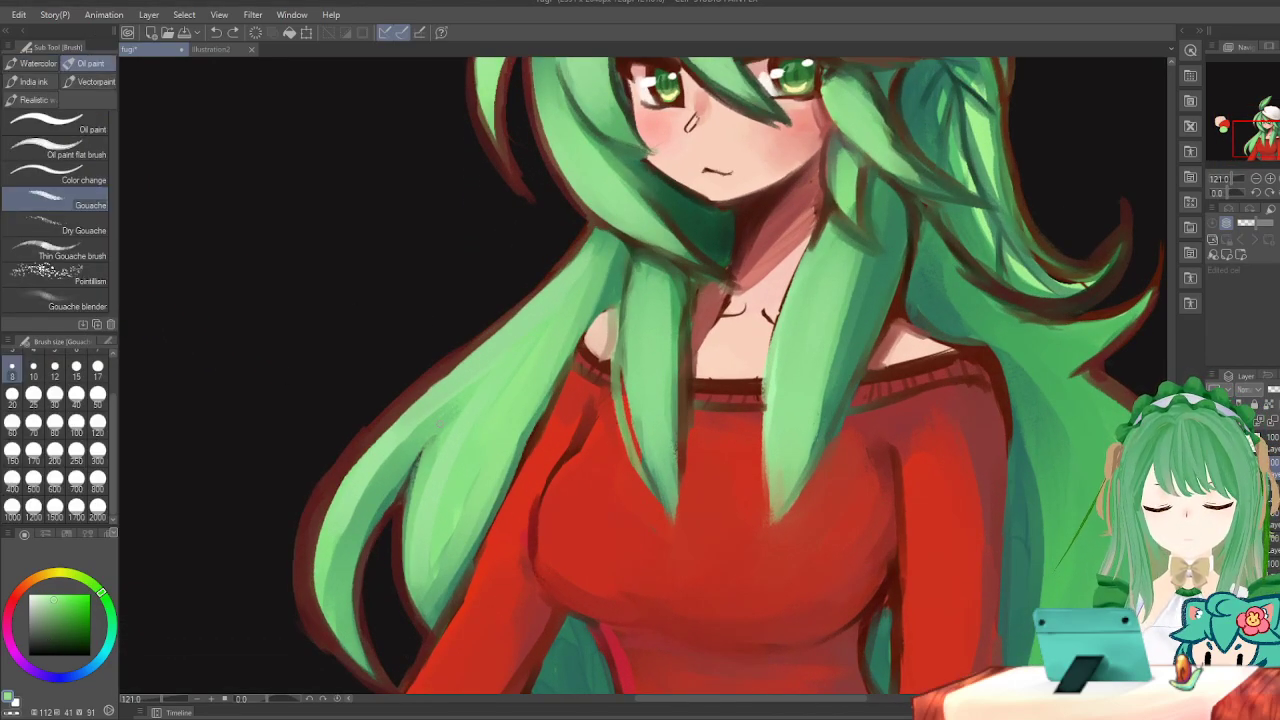
pyautogui.click(97, 398)
pyautogui.moveTo(442, 400)
pyautogui.mouseDown()
pyautogui.moveTo(350, 466)
pyautogui.moveTo(412, 418)
pyautogui.moveTo(345, 495)
pyautogui.moveTo(395, 415)
pyautogui.moveTo(469, 363)
pyautogui.moveTo(339, 483)
pyautogui.mouseUp()
pyautogui.press('[')
pyautogui.press('[')
pyautogui.press('[')
pyautogui.hotkey('ctrl', 'z')
pyautogui.hotkey('ctrl', 'z')
pyautogui.hotkey('ctrl', 'z')
pyautogui.hotkey('ctrl', 'y')
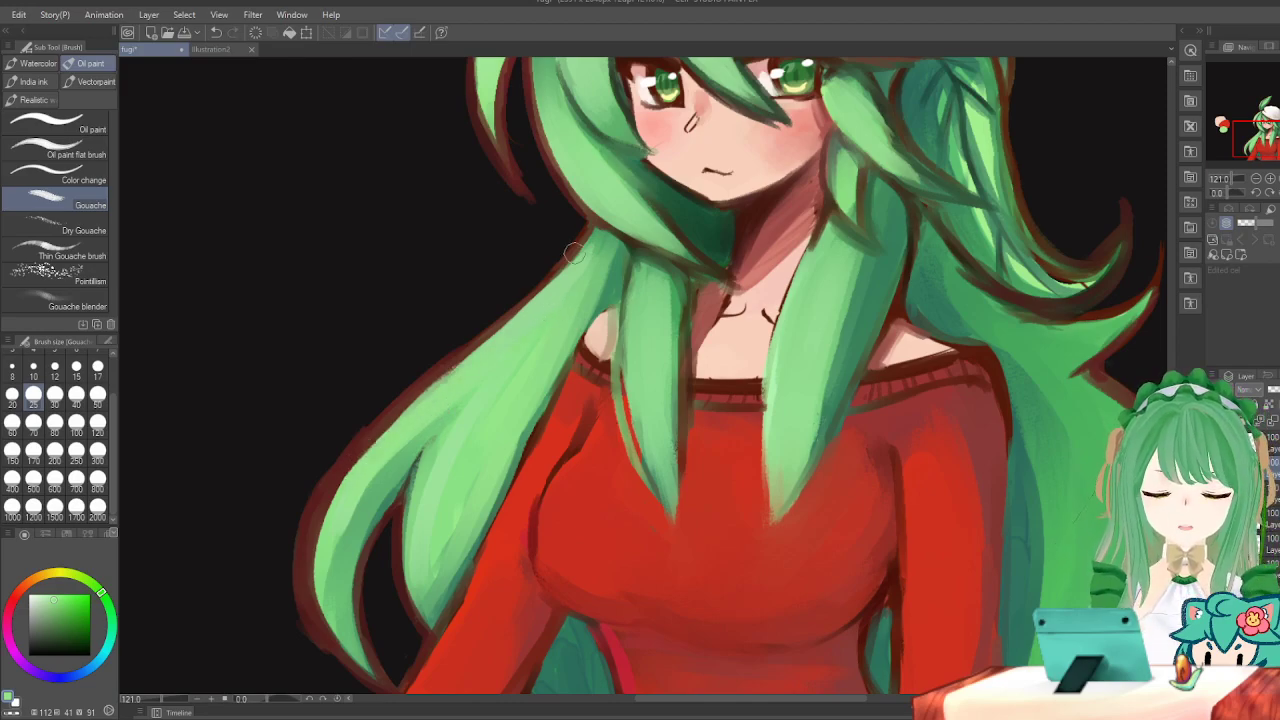
pyautogui.scroll(-1, 444, 268)
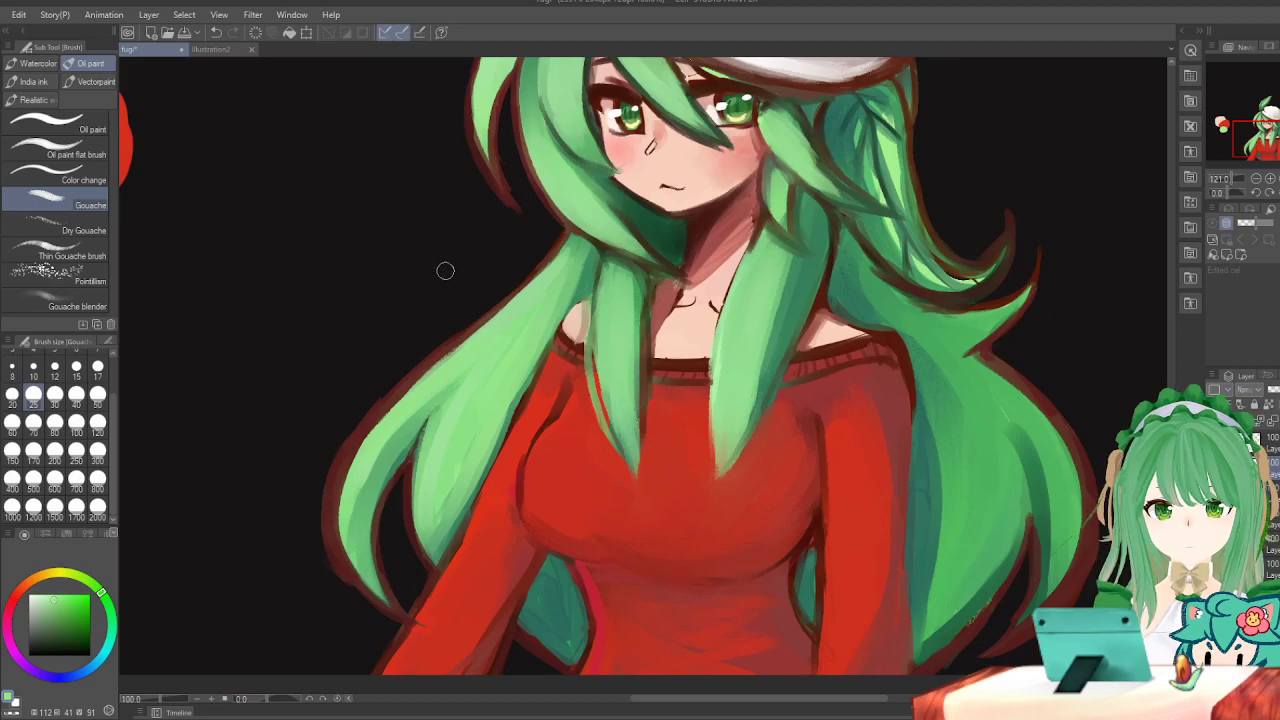
pyautogui.scroll(-2, 444, 268)
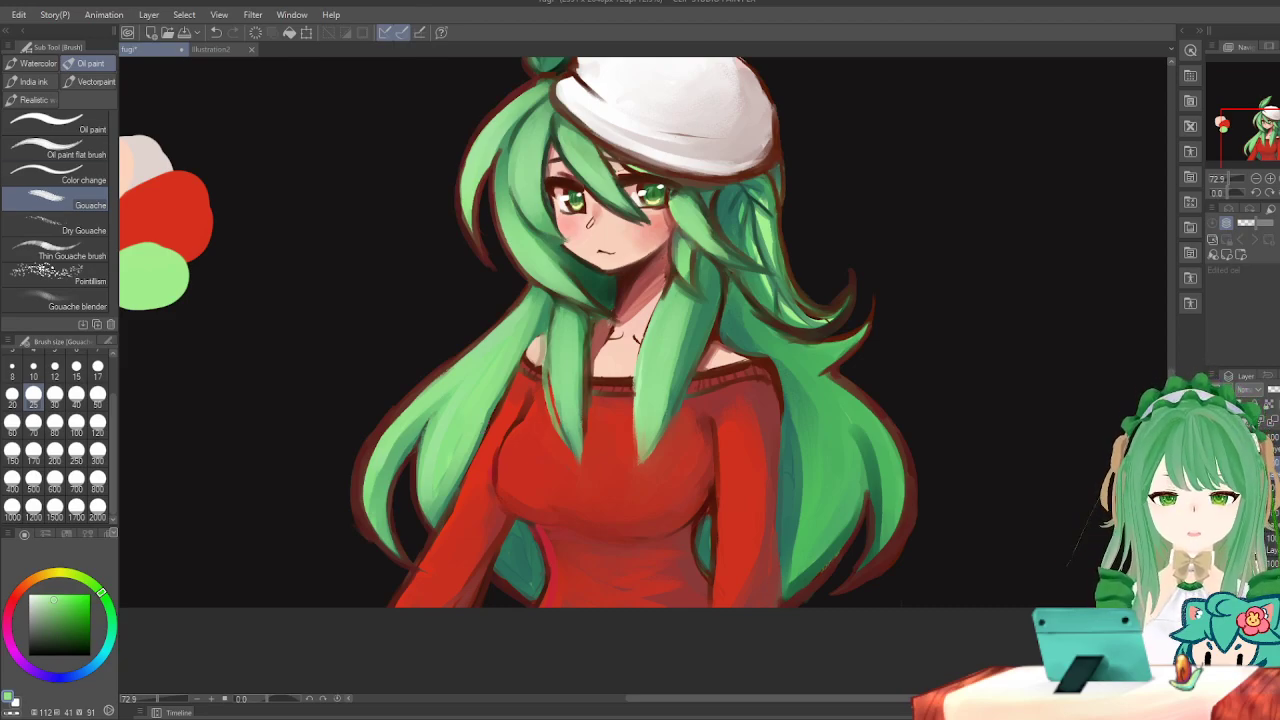
# Sample a light green from the hair and try a Gouache stroke on the front lock over the sweater, checking the figure mirrored.
pyautogui.press('i')
pyautogui.press('b')
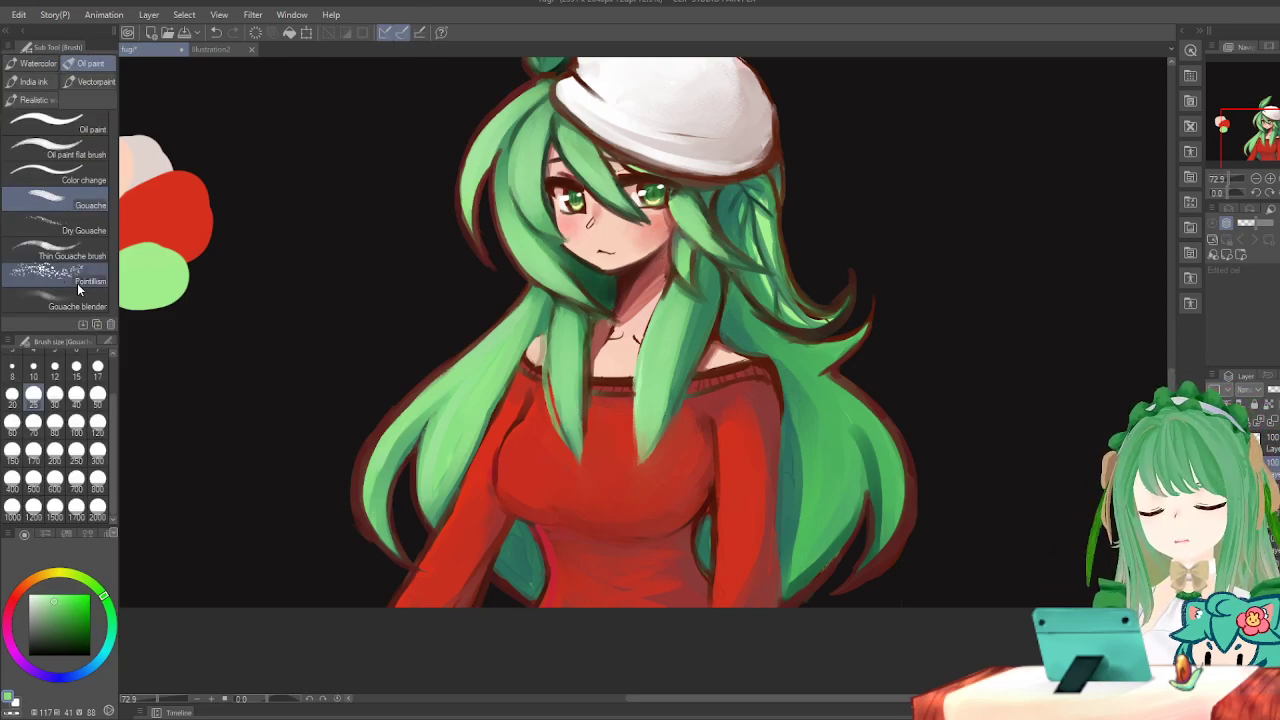
pyautogui.moveTo(709, 301); pyautogui.dragTo(670, 396)
pyautogui.hotkey('ctrl', 'z')
pyautogui.press('h')
pyautogui.press('h')
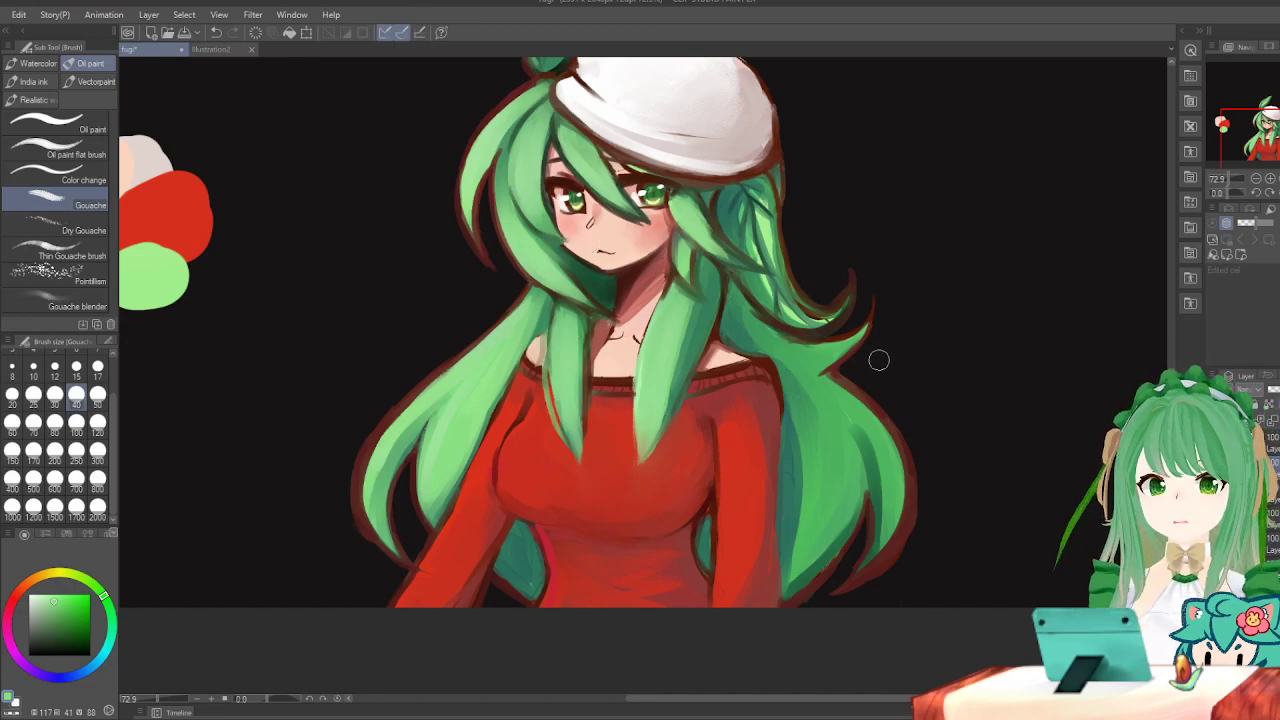
pyautogui.press('h')
pyautogui.press('h')
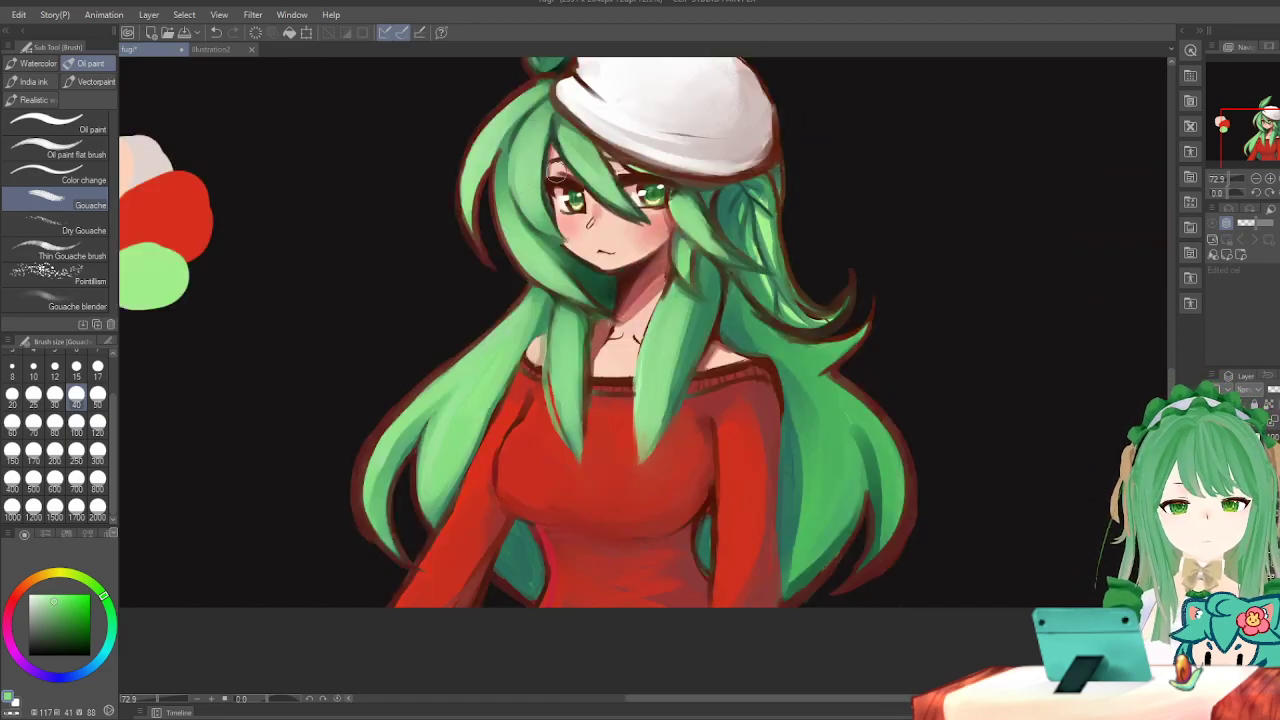
# Set Gouache to size 15 and paint light green along the outer edge of the outermost lock beside the face.
pyautogui.scroll(-2, 675, 320)
pyautogui.scroll(1, 652, 118)
pyautogui.scroll(2, 600, 126)
pyautogui.click(76, 370)
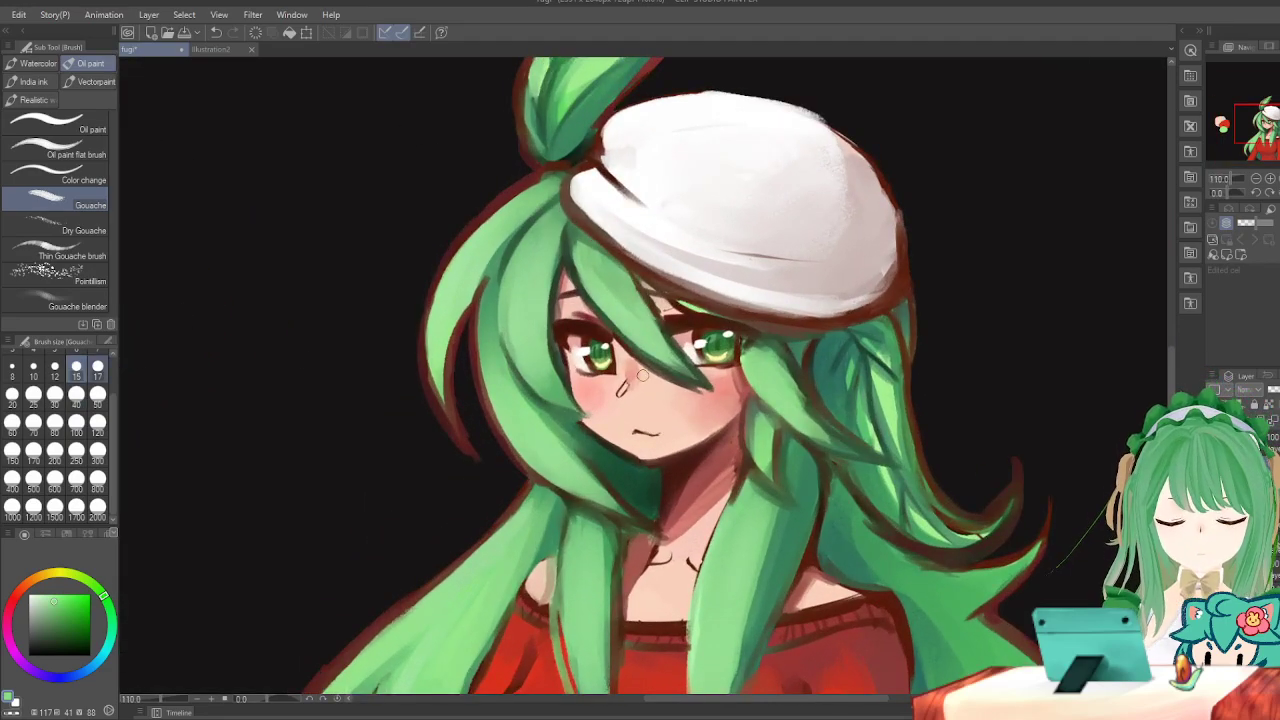
pyautogui.scroll(2, 447, 342)
pyautogui.moveTo(425, 358); pyautogui.dragTo(446, 437)
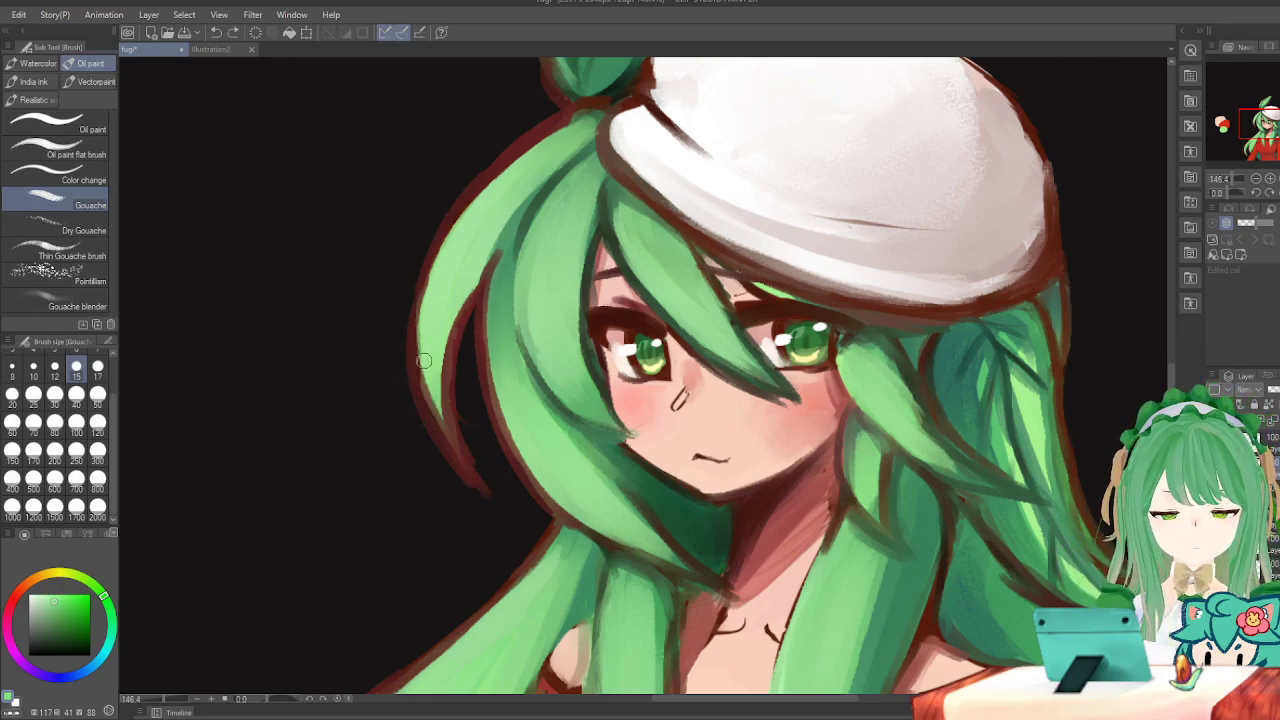
# Shade the lower half and tip of the outermost hair strand beside the face with the Gouache brush at size 15.
pyautogui.moveTo(421, 316); pyautogui.dragTo(483, 477)
pyautogui.hotkey('ctrl', 'z')
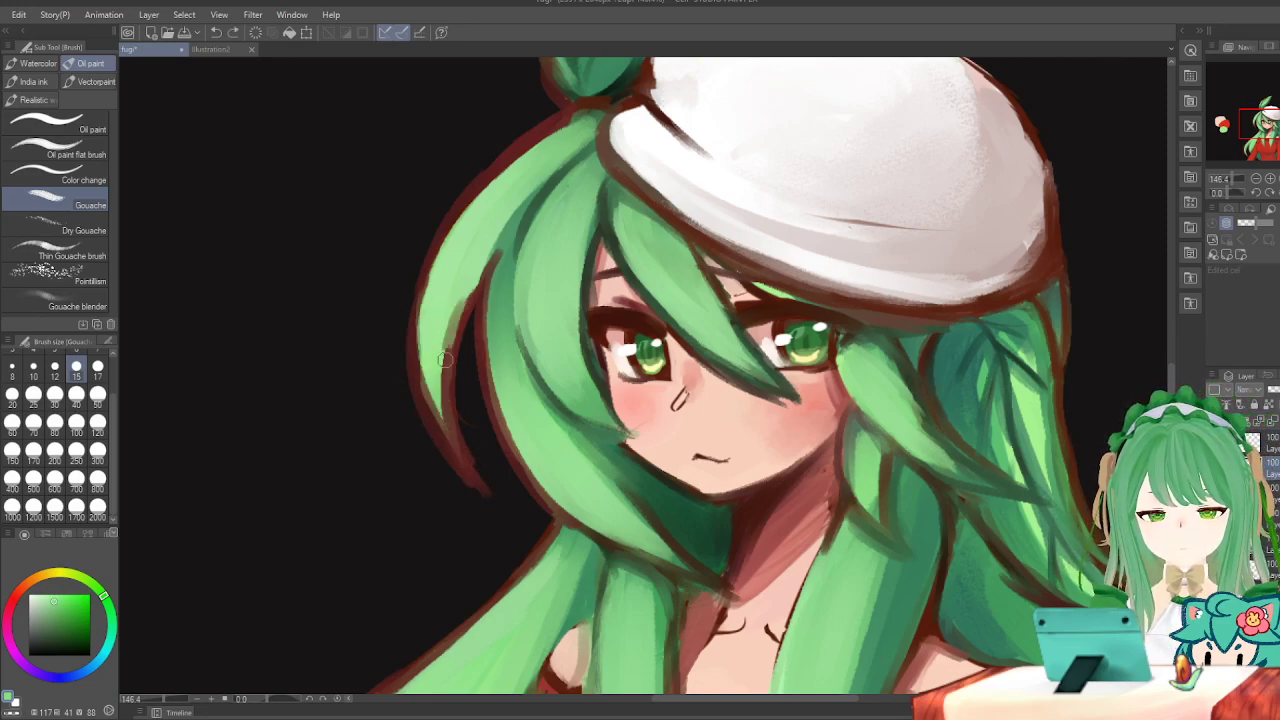
pyautogui.moveTo(451, 329); pyautogui.dragTo(473, 451)
pyautogui.moveTo(420, 316); pyautogui.dragTo(475, 473)
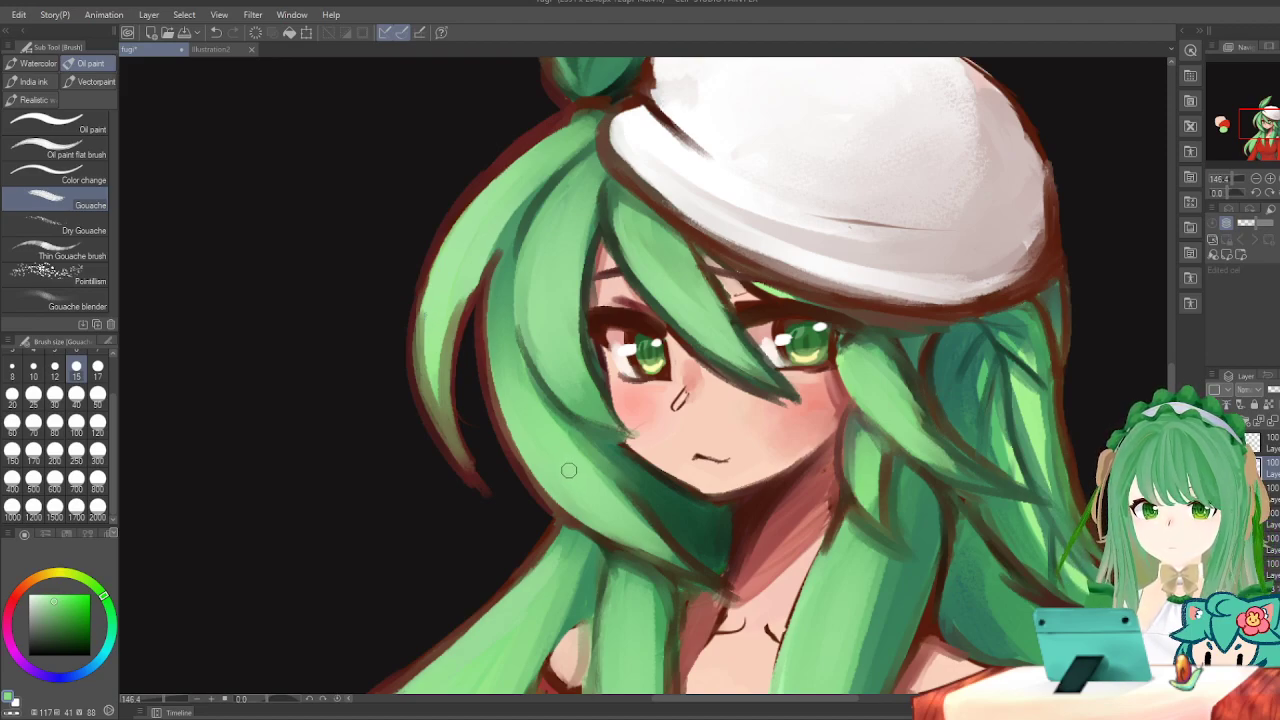
# Repaint the inner edge of the outermost hair strand with light green Gouache strokes at brush size 20, undoing unsatisfactory strokes.
pyautogui.click(12, 395)
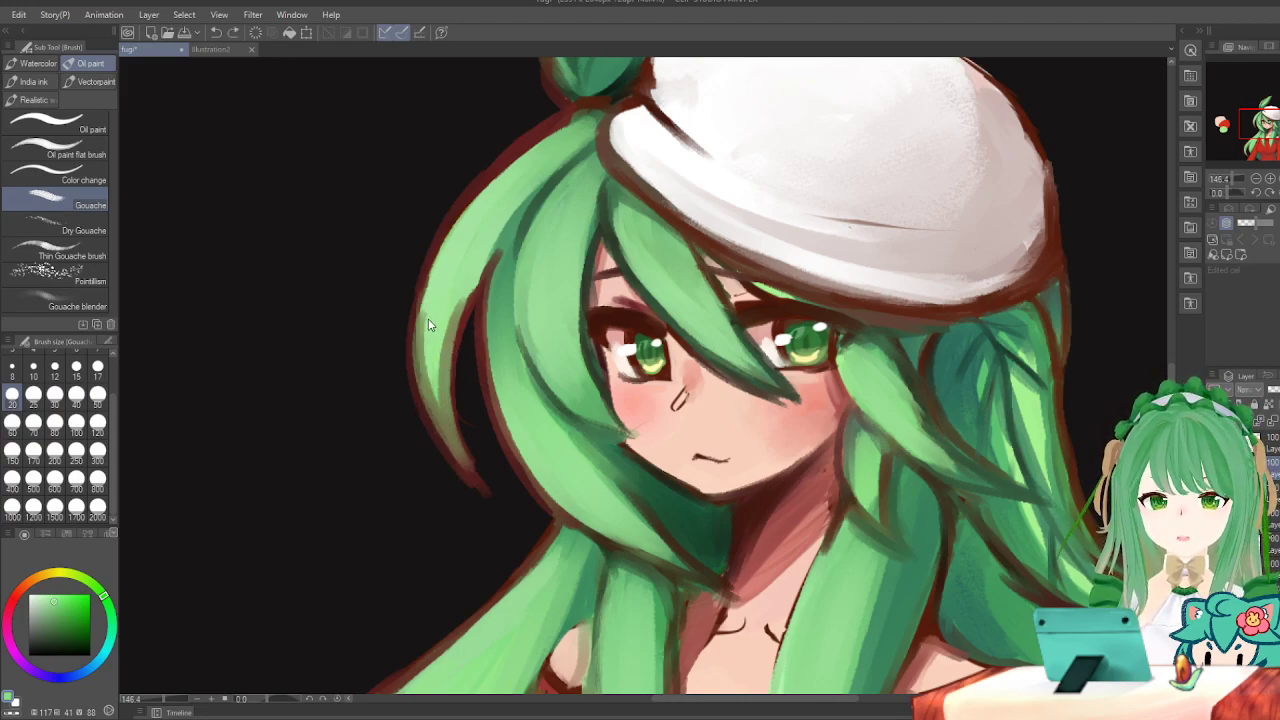
pyautogui.moveTo(432, 268); pyautogui.dragTo(451, 441)
pyautogui.hotkey('ctrl', 'z')
pyautogui.moveTo(488, 234)
pyautogui.mouseDown()
pyautogui.moveTo(452, 452)
pyautogui.moveTo(475, 256)
pyautogui.moveTo(445, 412)
pyautogui.mouseUp()
pyautogui.hotkey('ctrl', 'z')
pyautogui.hotkey('ctrl', 'z')
pyautogui.moveTo(490, 240); pyautogui.dragTo(420, 433)
pyautogui.hotkey('ctrl', 'z')
pyautogui.moveTo(477, 252); pyautogui.dragTo(440, 410)
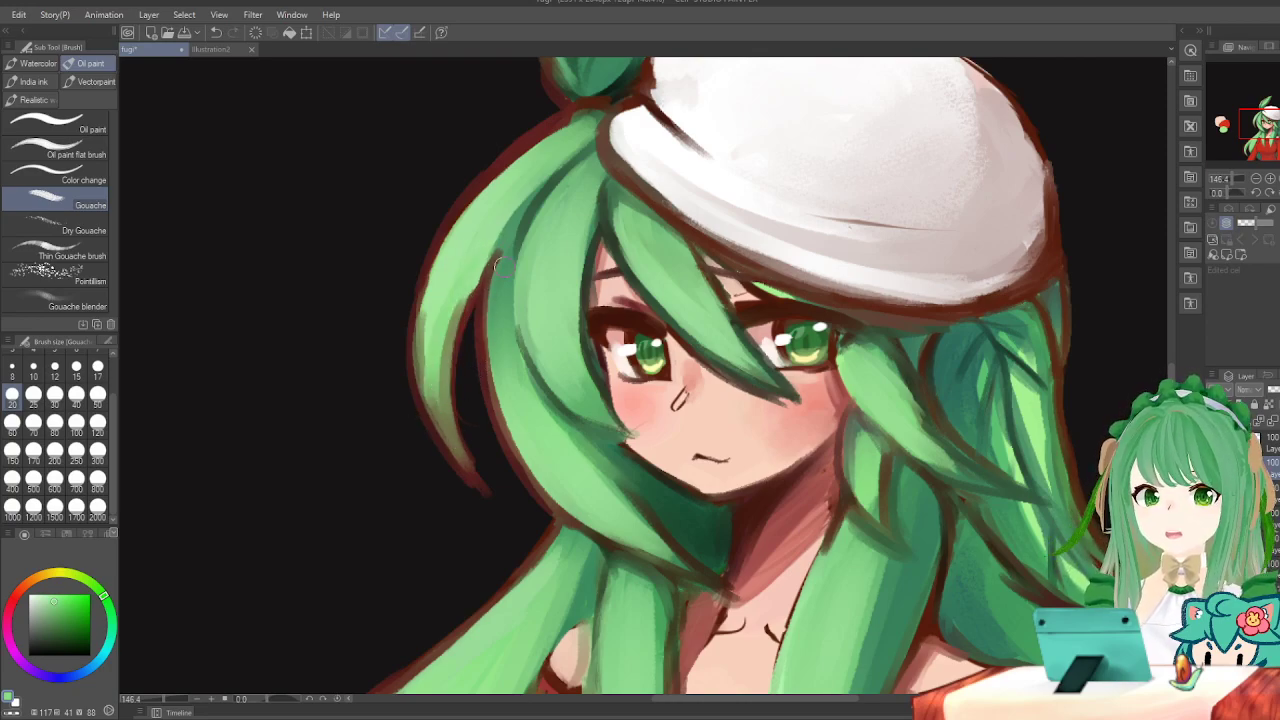
pyautogui.hotkey('ctrl', 'z')
pyautogui.moveTo(489, 264); pyautogui.dragTo(455, 408)
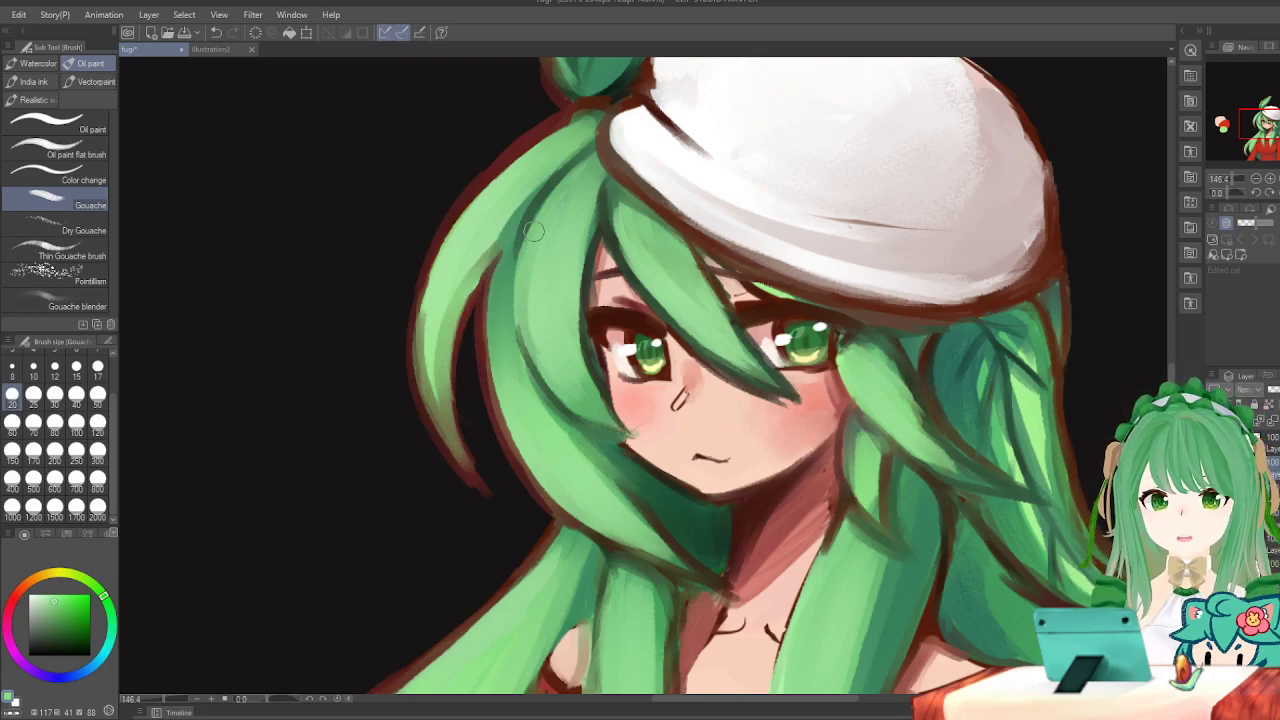
pyautogui.moveTo(458, 306); pyautogui.dragTo(440, 404)
pyautogui.moveTo(474, 278); pyautogui.dragTo(440, 408)
pyautogui.hotkey('ctrl', 'z')
pyautogui.moveTo(464, 298); pyautogui.dragTo(442, 398)
# Examine the whole illustration at several magnifications and in mirrored view to judge the balance of hair, hat and leaf.
pyautogui.scroll(-6, 466, 300)
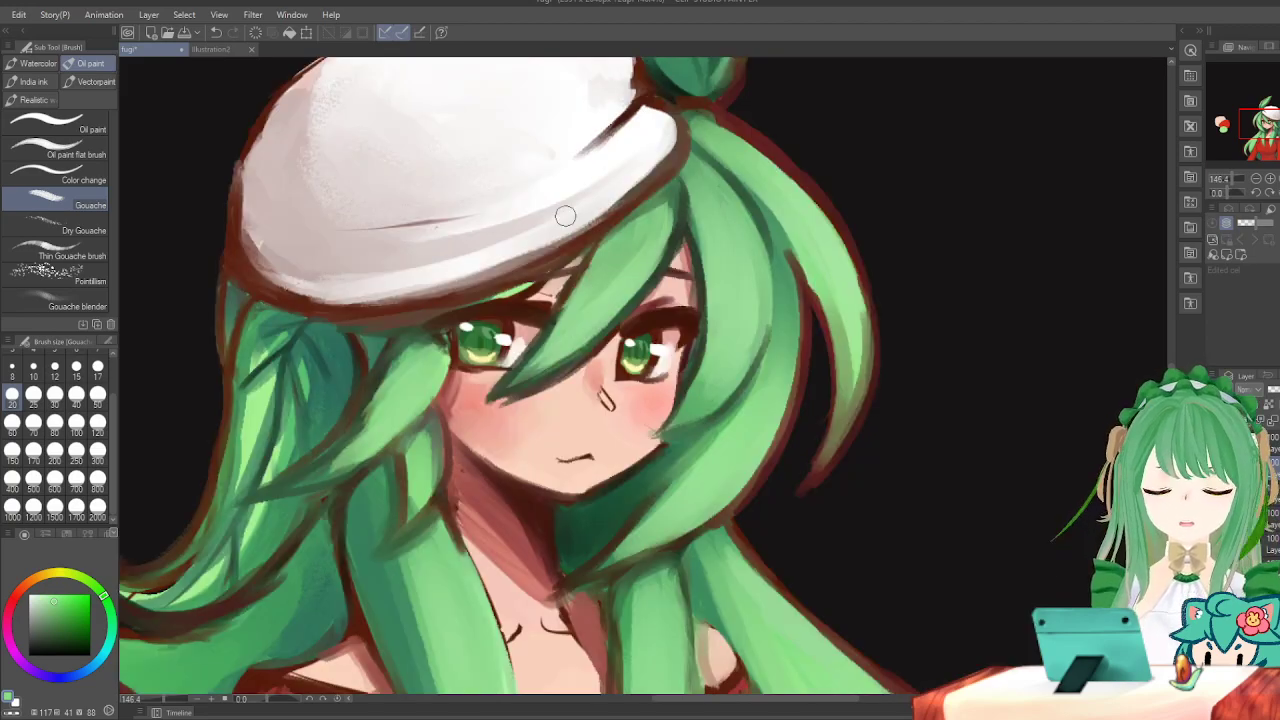
pyautogui.press('h')
pyautogui.press('h')
pyautogui.scroll(3, 625, 130)
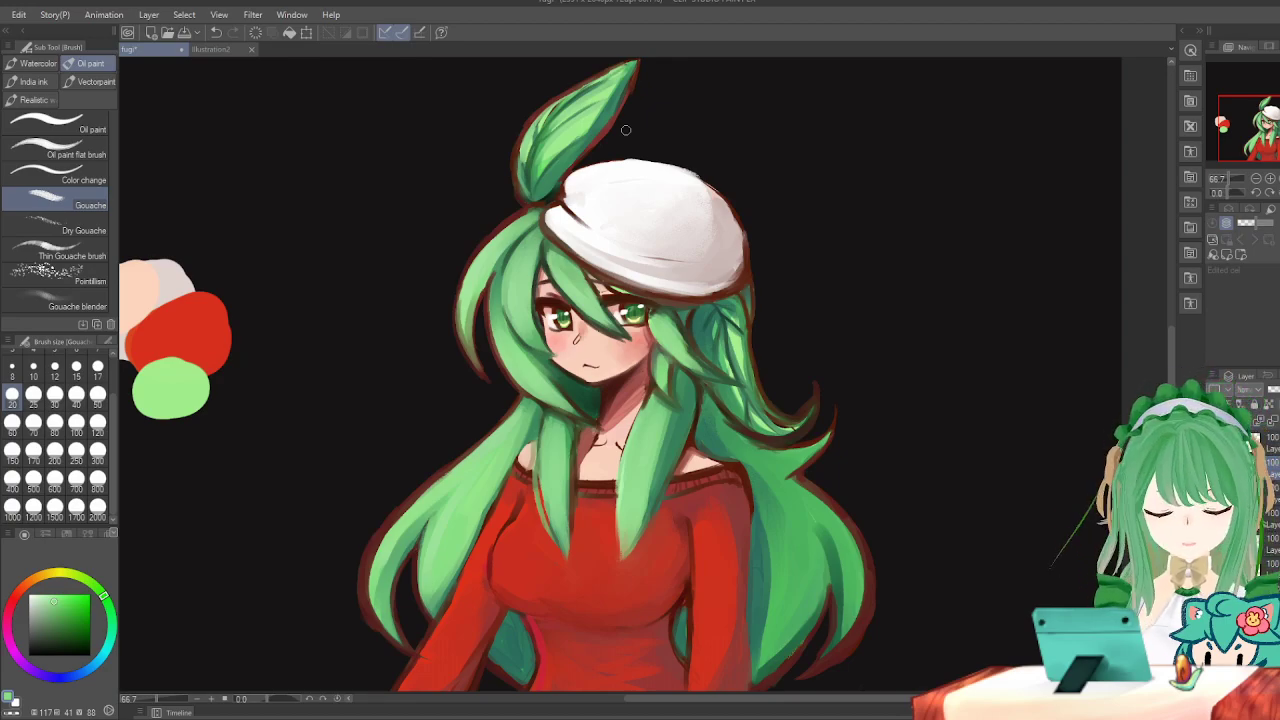
pyautogui.moveTo(684, 308); pyautogui.dragTo(685, 261)
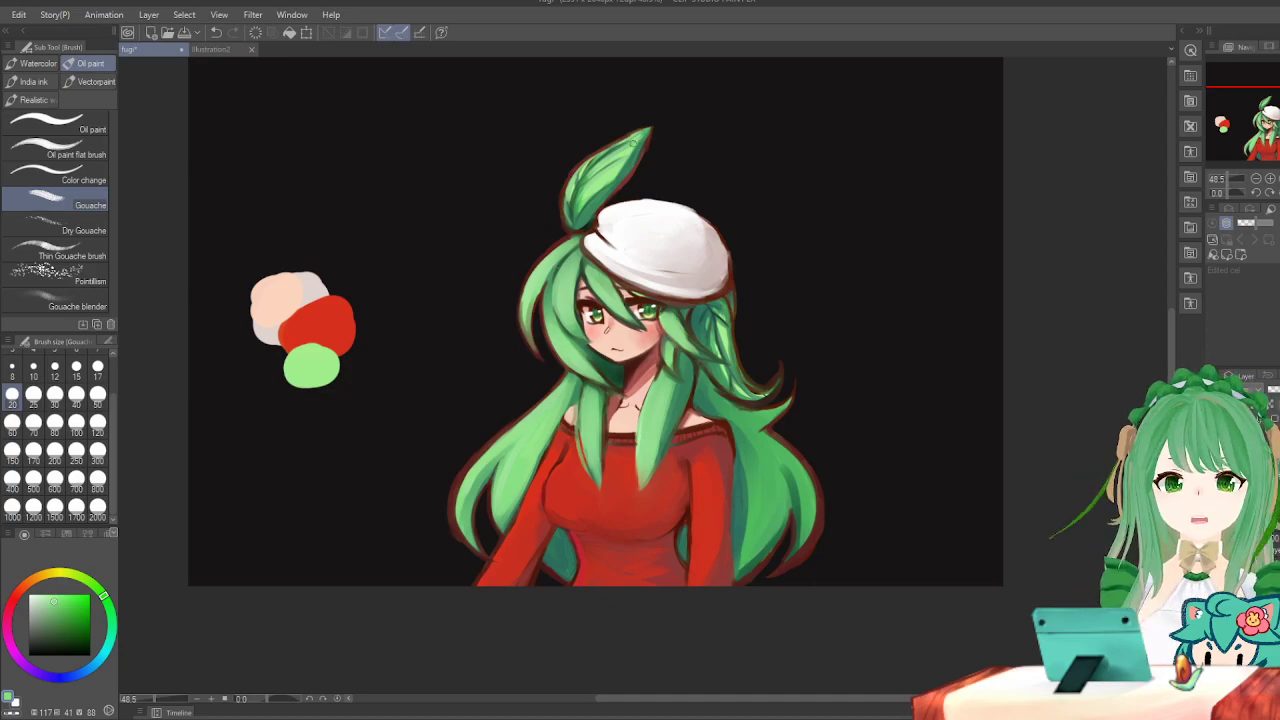
pyautogui.scroll(2, 632, 147)
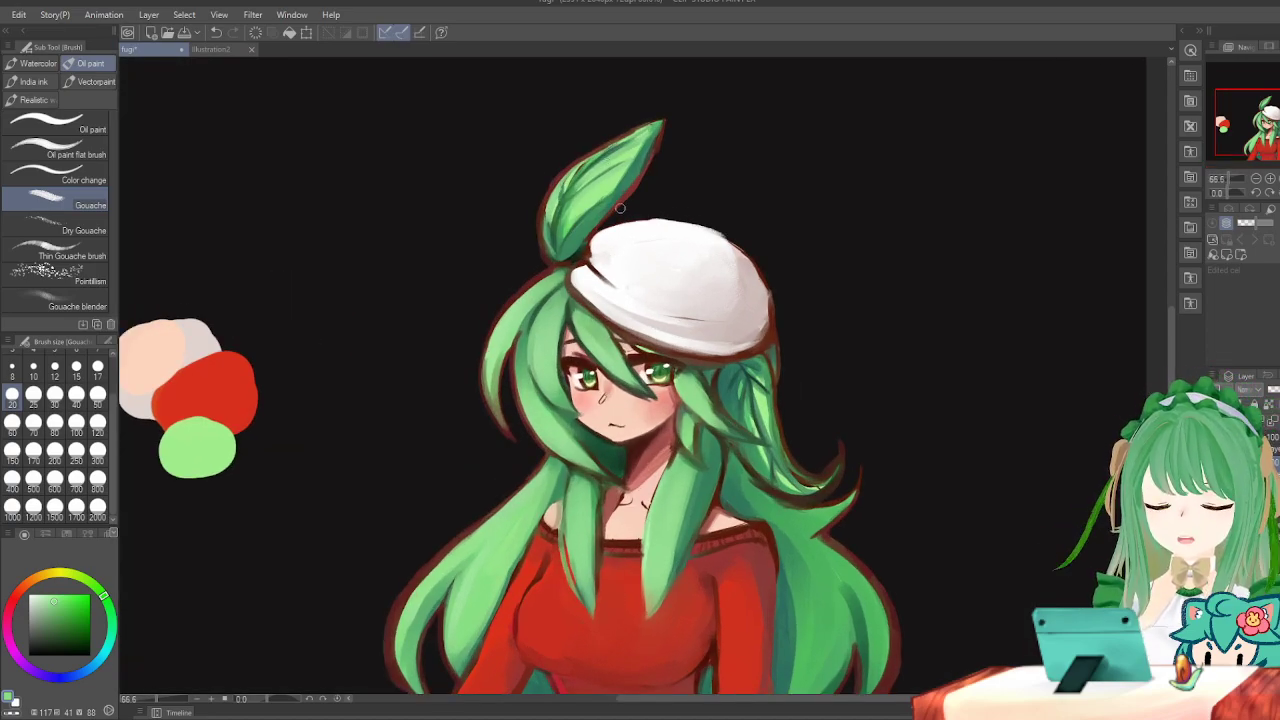
pyautogui.scroll(-2, 620, 208)
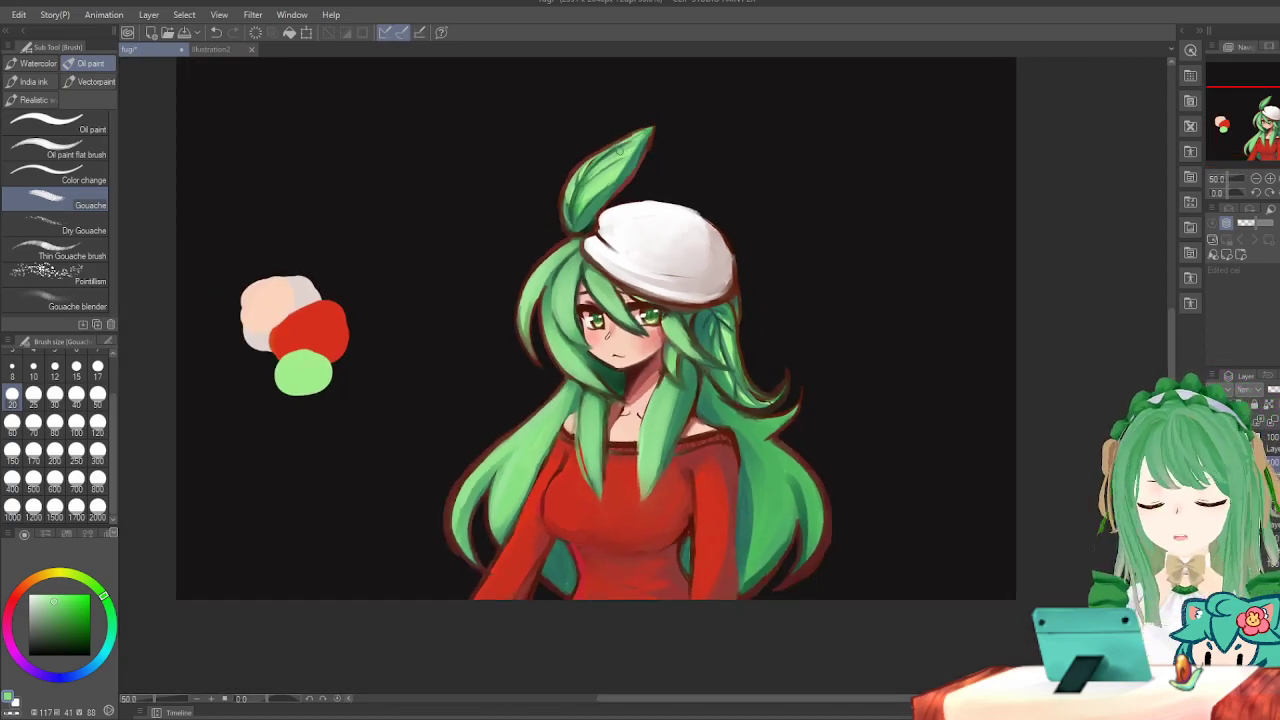
pyautogui.scroll(1, 630, 106)
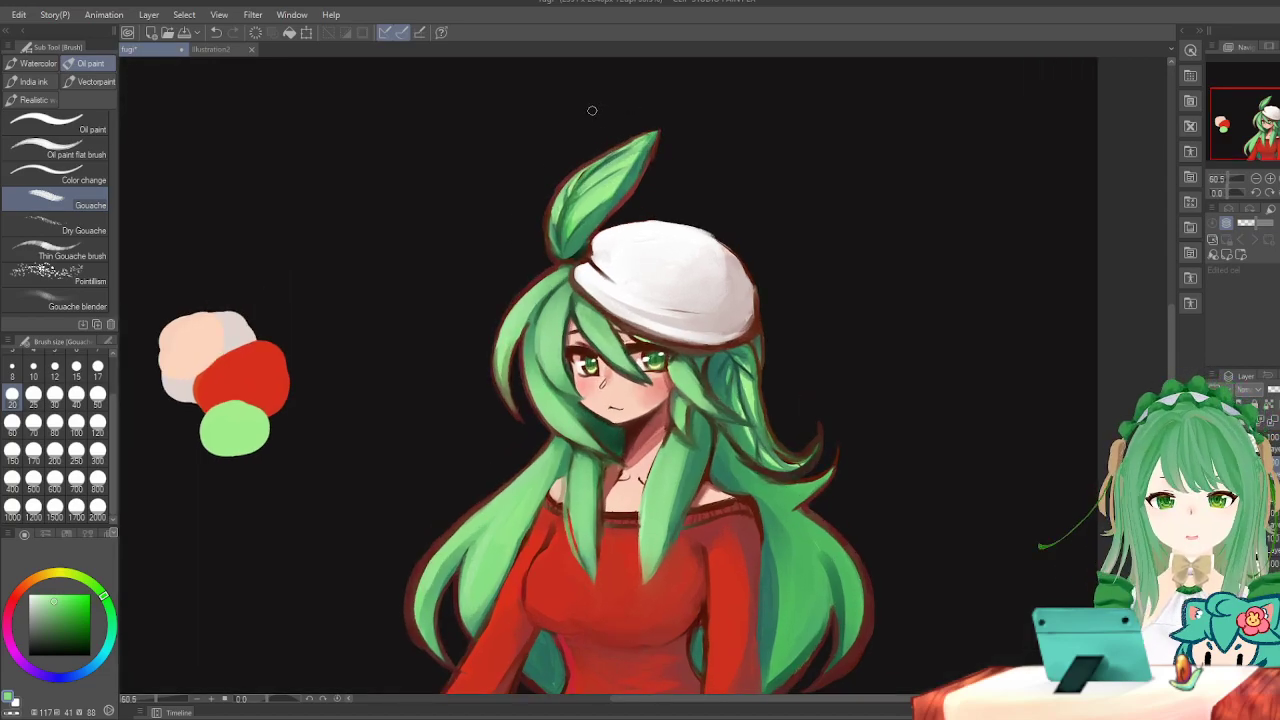
pyautogui.scroll(4, 670, 135)
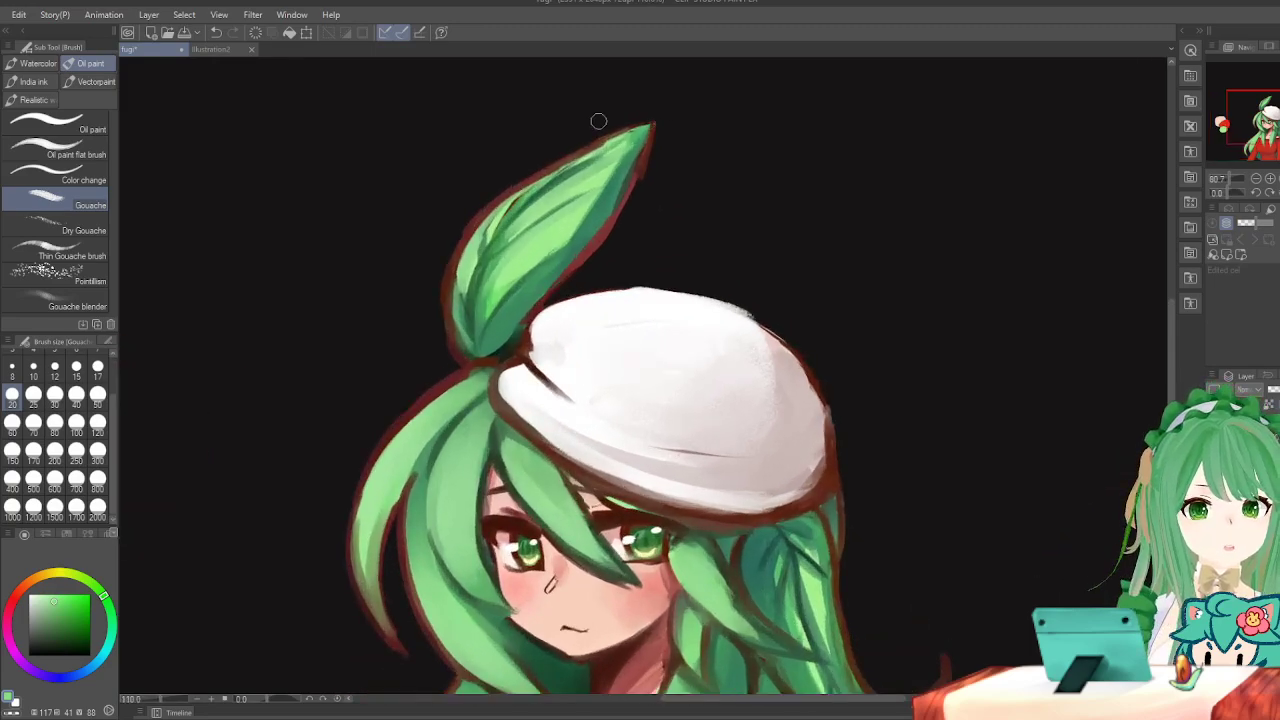
pyautogui.press('h')
pyautogui.press('h')
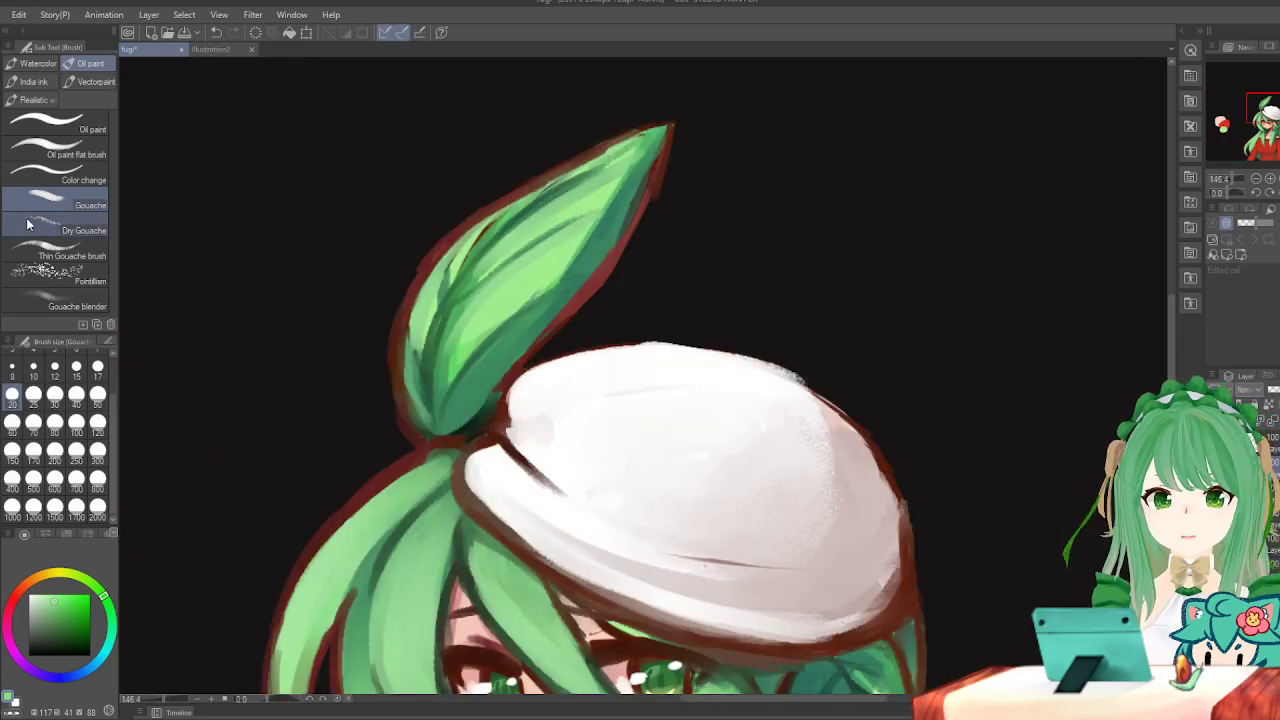
# Paint light green over the leaf's middle and lower base with the Gouache brush at size 20, softening the dark veins.
pyautogui.press('h')
pyautogui.moveTo(625, 138); pyautogui.dragTo(766, 310)
pyautogui.press('h')
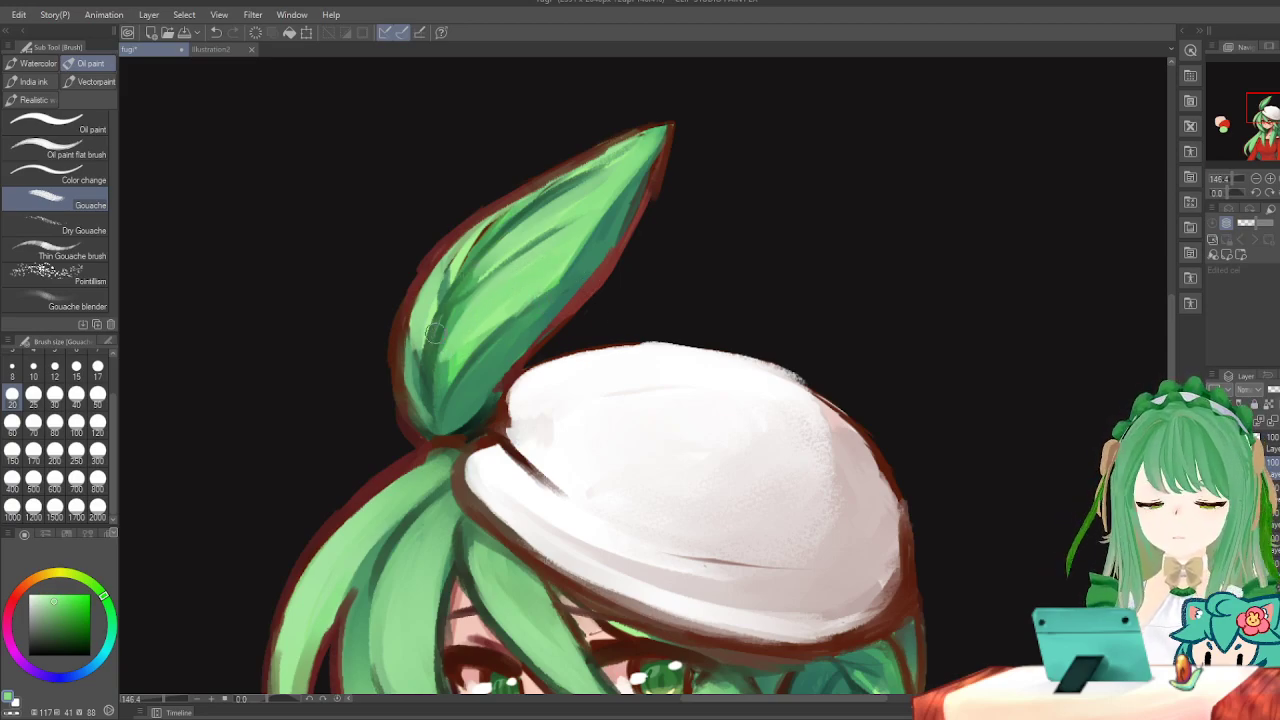
pyautogui.moveTo(448, 368); pyautogui.dragTo(434, 406)
pyautogui.hotkey('ctrl', 'z')
pyautogui.moveTo(456, 330); pyautogui.dragTo(436, 430)
pyautogui.moveTo(453, 372); pyautogui.dragTo(438, 409)
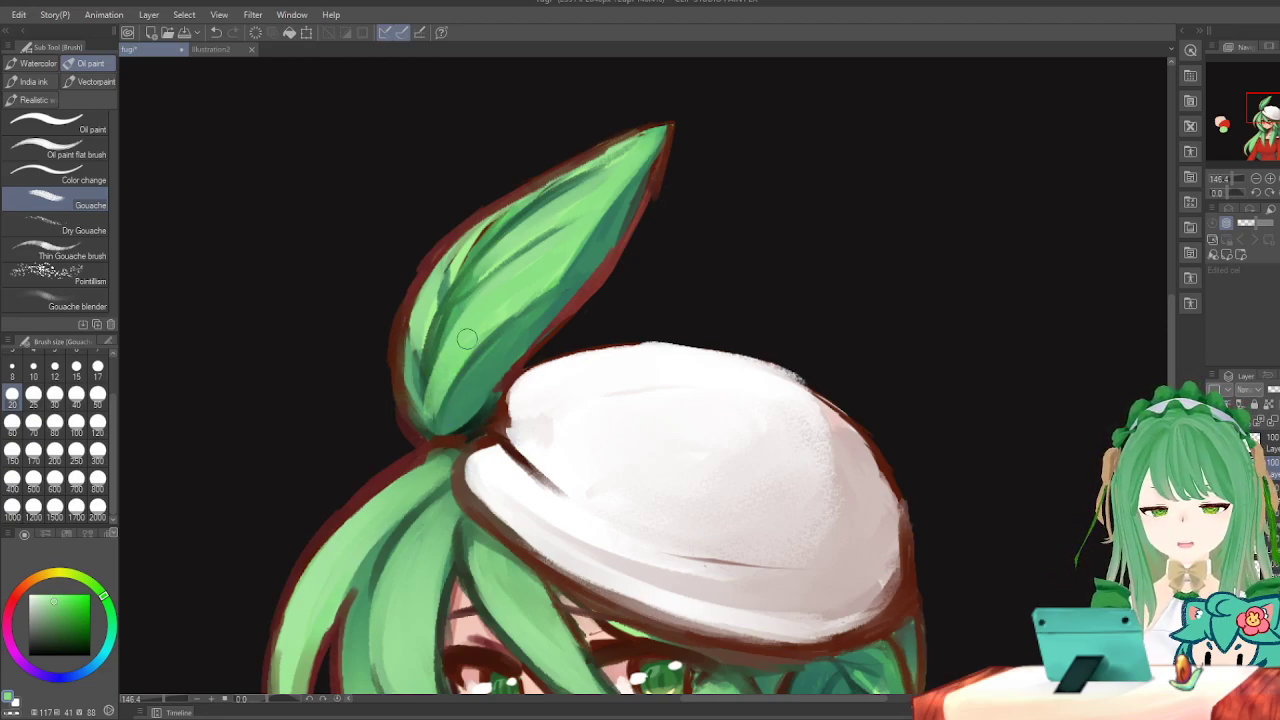
pyautogui.moveTo(438, 290); pyautogui.dragTo(422, 398)
pyautogui.hotkey('ctrl', 'z')
pyautogui.moveTo(416, 330); pyautogui.dragTo(420, 412)
pyautogui.hotkey('ctrl', 'z')
pyautogui.moveTo(428, 322); pyautogui.dragTo(420, 406)
pyautogui.hotkey('ctrl', 'z')
pyautogui.moveTo(426, 320); pyautogui.dragTo(418, 396)
pyautogui.hotkey('ctrl', 'z')
# Sample the leaf's dark green and paint a shadow line down its lower outer side with the Gouache brush at size 10.
pyautogui.scroll(-8, 606, 206)
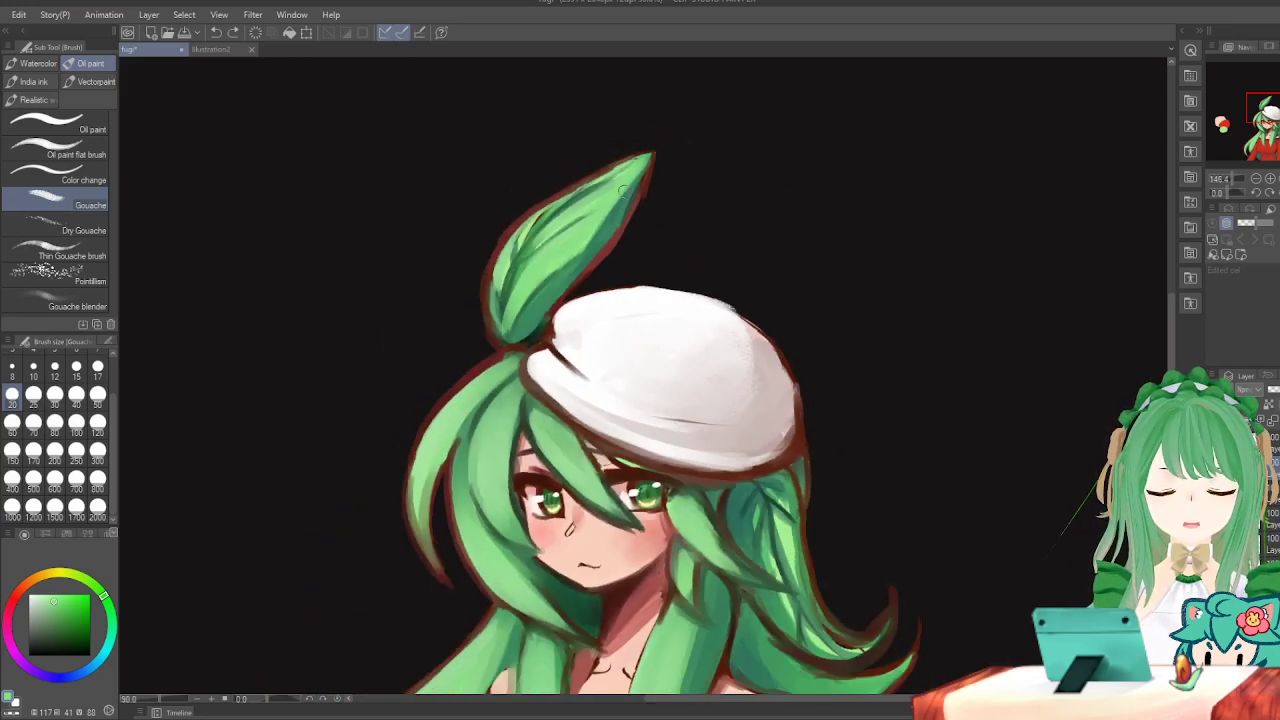
pyautogui.scroll(2, 602, 187)
pyautogui.press('i')
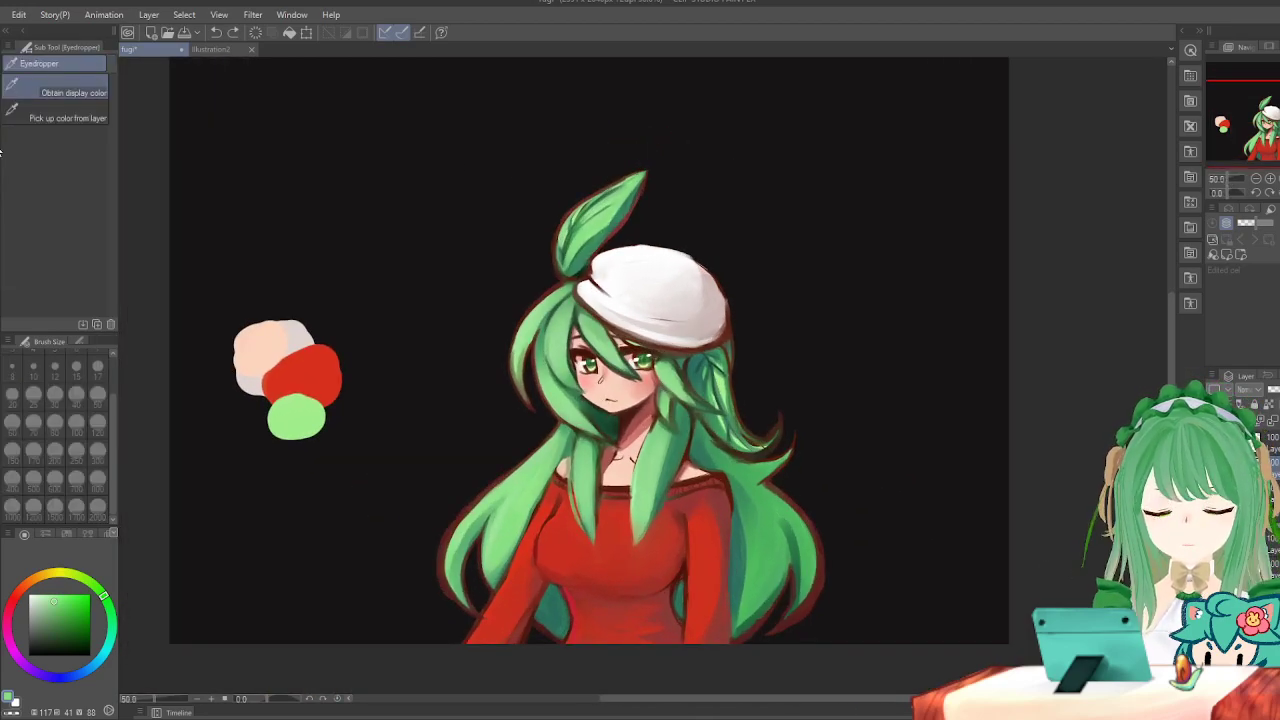
pyautogui.scroll(3, 640, 230)
pyautogui.click(424, 267)
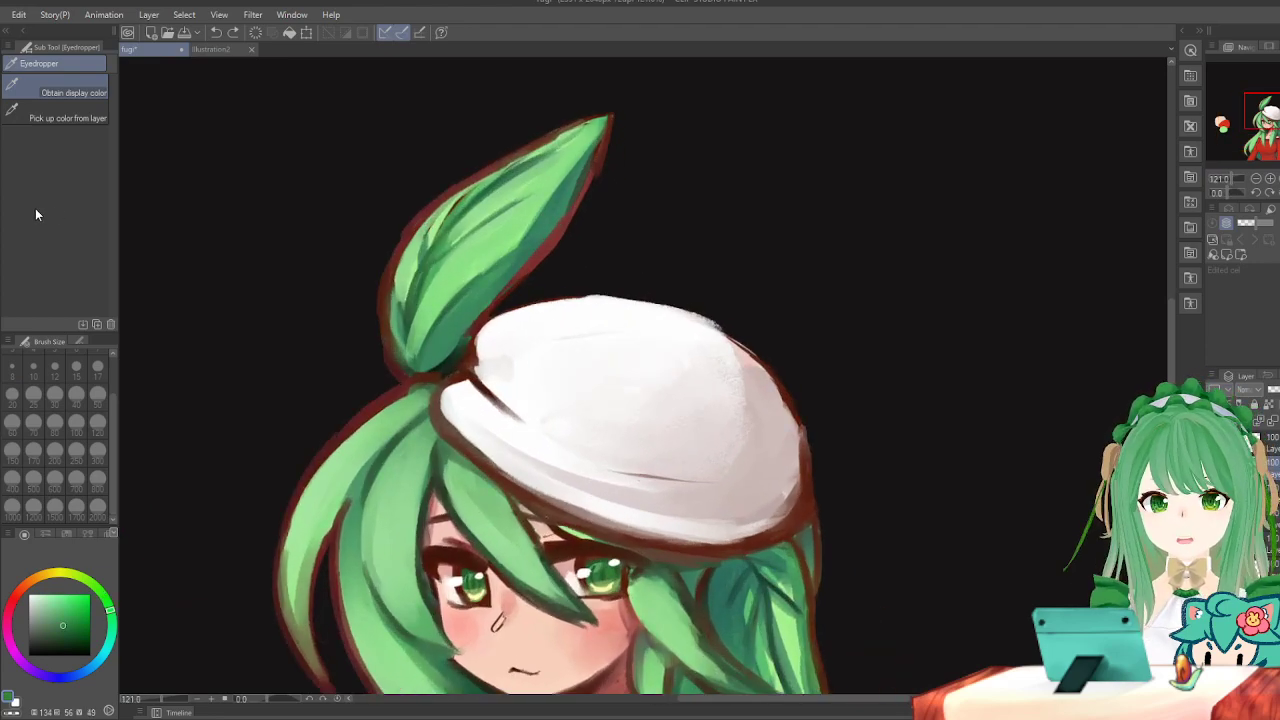
pyautogui.press('b')
pyautogui.scroll(1, 566, 317)
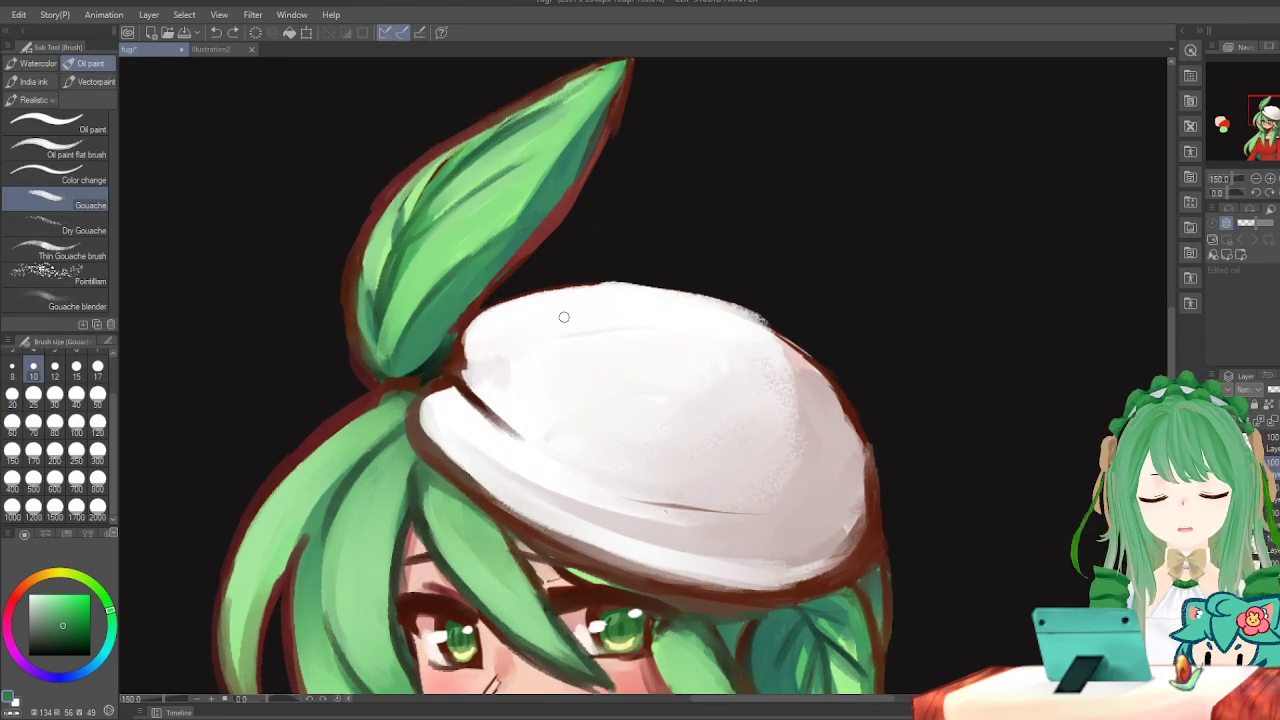
pyautogui.moveTo(373, 297)
pyautogui.mouseDown()
pyautogui.moveTo(377, 376)
pyautogui.moveTo(390, 360)
pyautogui.mouseUp()
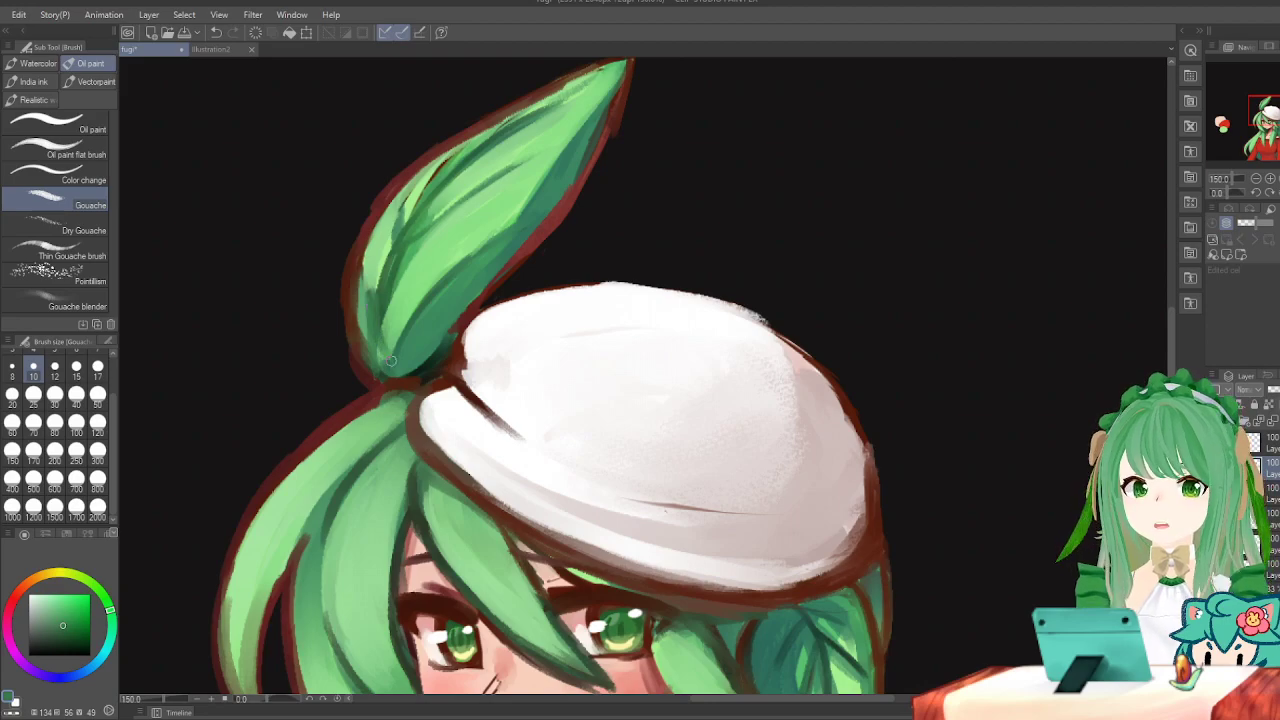
pyautogui.moveTo(386, 299)
pyautogui.mouseDown()
pyautogui.moveTo(379, 368)
pyautogui.moveTo(376, 358)
pyautogui.mouseUp()
pyautogui.hotkey('ctrl', 'z')
pyautogui.hotkey('ctrl', 'z')
pyautogui.moveTo(380, 298)
pyautogui.mouseDown()
pyautogui.moveTo(397, 377)
pyautogui.moveTo(381, 358)
pyautogui.moveTo(391, 346)
pyautogui.mouseUp()
# Touch up the leaf's upper vein toward the tip with short dark green Gouache strokes.
pyautogui.moveTo(422, 228); pyautogui.dragTo(518, 172)
pyautogui.hotkey('ctrl', 'z')
pyautogui.click(542, 152)
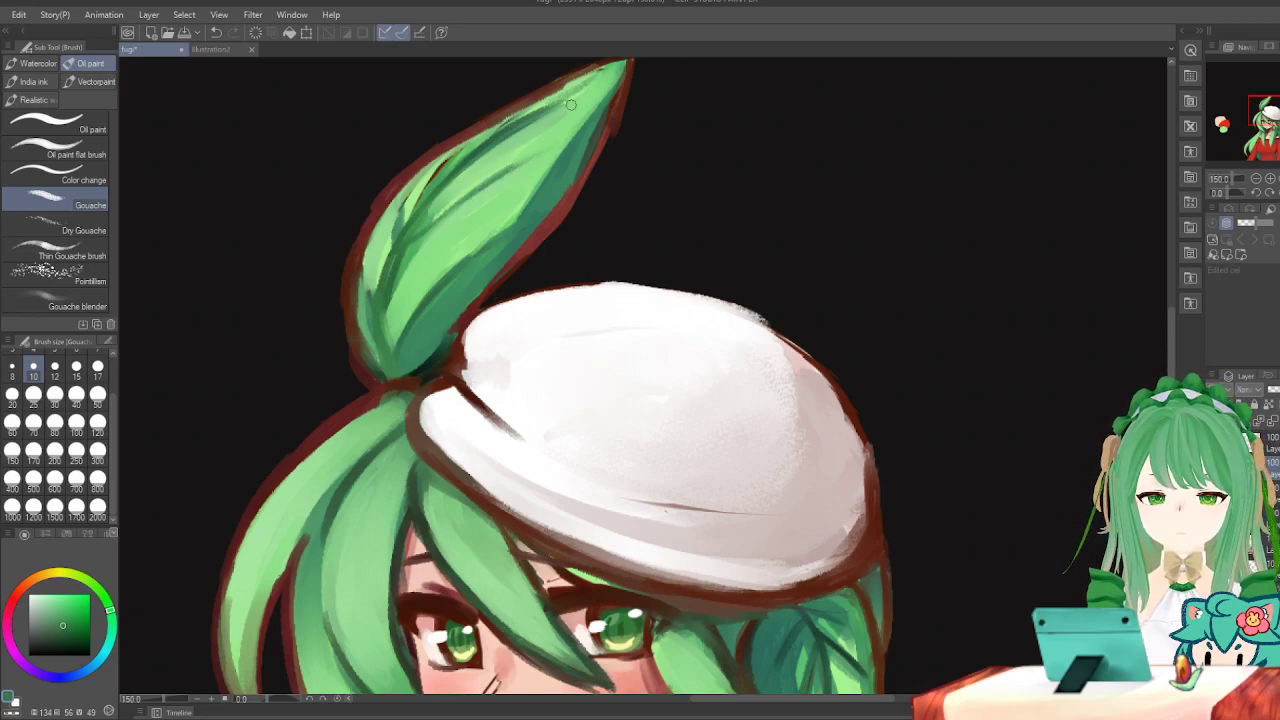
pyautogui.moveTo(543, 106)
pyautogui.mouseDown()
pyautogui.moveTo(590, 84)
pyautogui.moveTo(570, 100)
pyautogui.mouseUp()
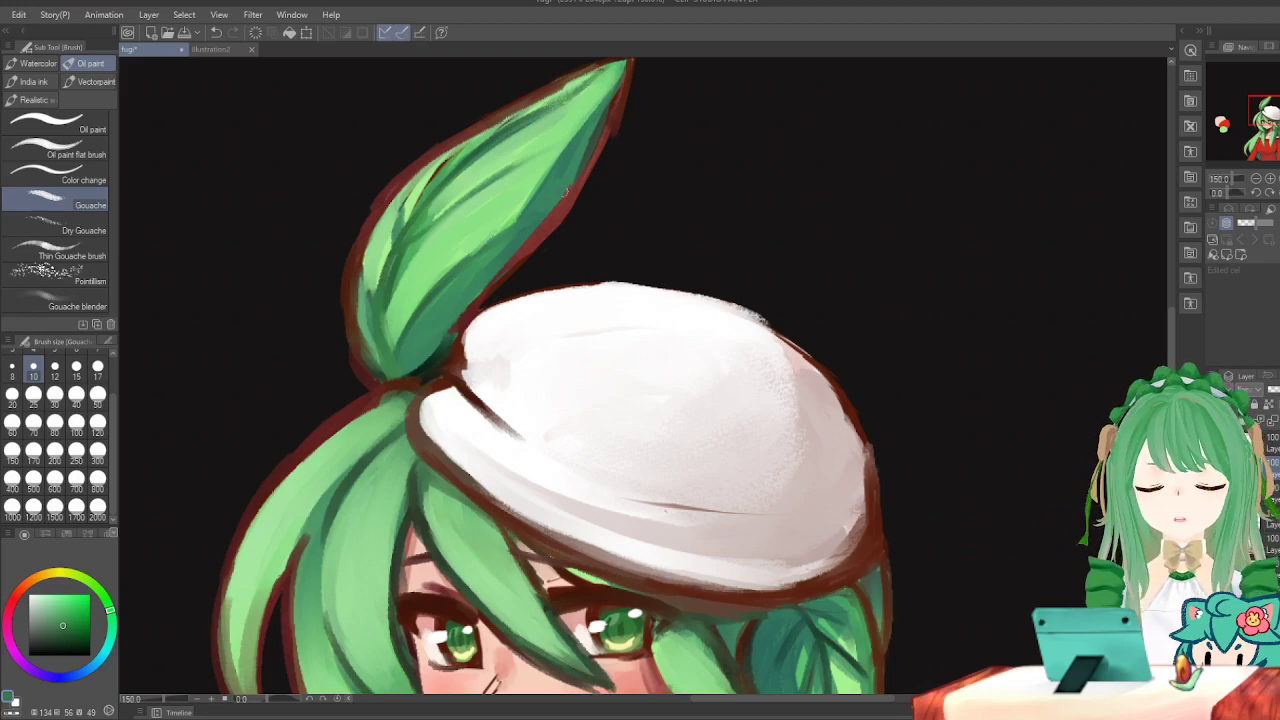
# Trim the outline along the leaf's upper edge near the tip with the Hard eraser at size 10.
pyautogui.scroll(-2, 541, 366)
pyautogui.scroll(3, 529, 110)
pyautogui.press('e')
pyautogui.press('h')
pyautogui.press('h')
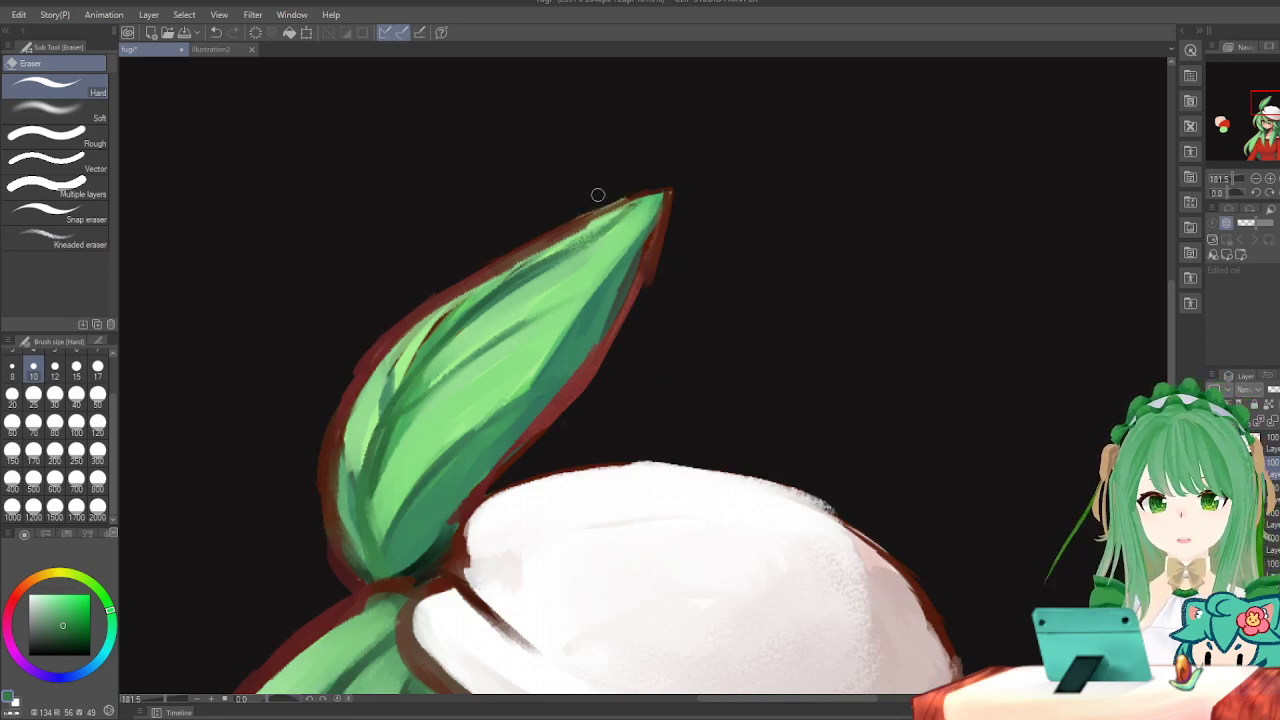
pyautogui.click(1213, 440)
pyautogui.click(1213, 440)
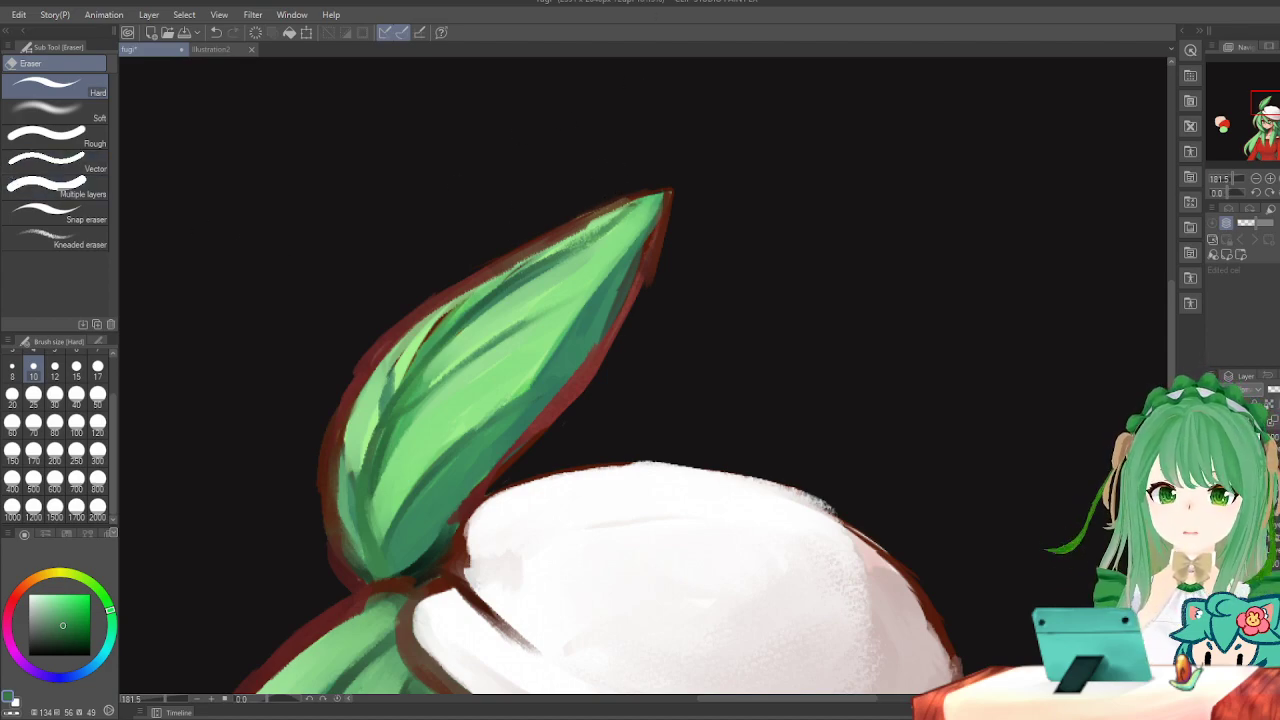
# Review the full figure and compare it with and without the last change by undoing and redoing it.
pyautogui.press('p')
pyautogui.scroll(-3, 694, 200)
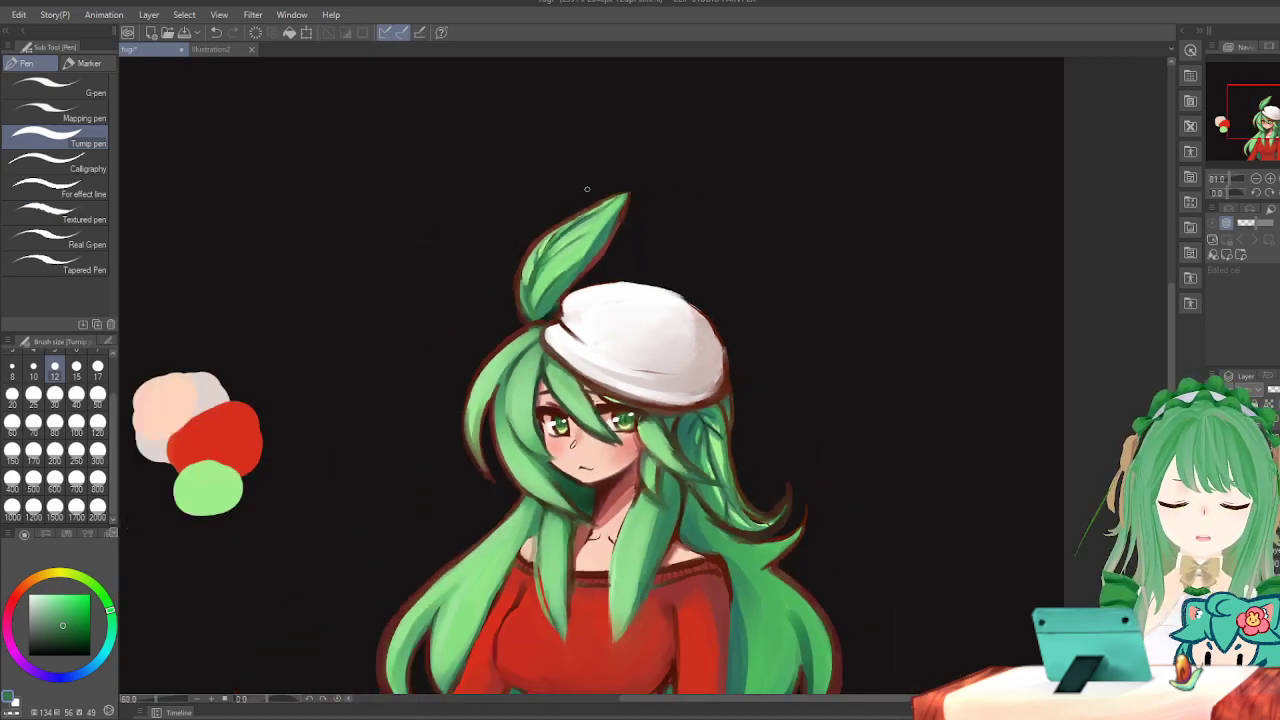
pyautogui.scroll(-3, 423, 380)
pyautogui.scroll(1, 730, 444)
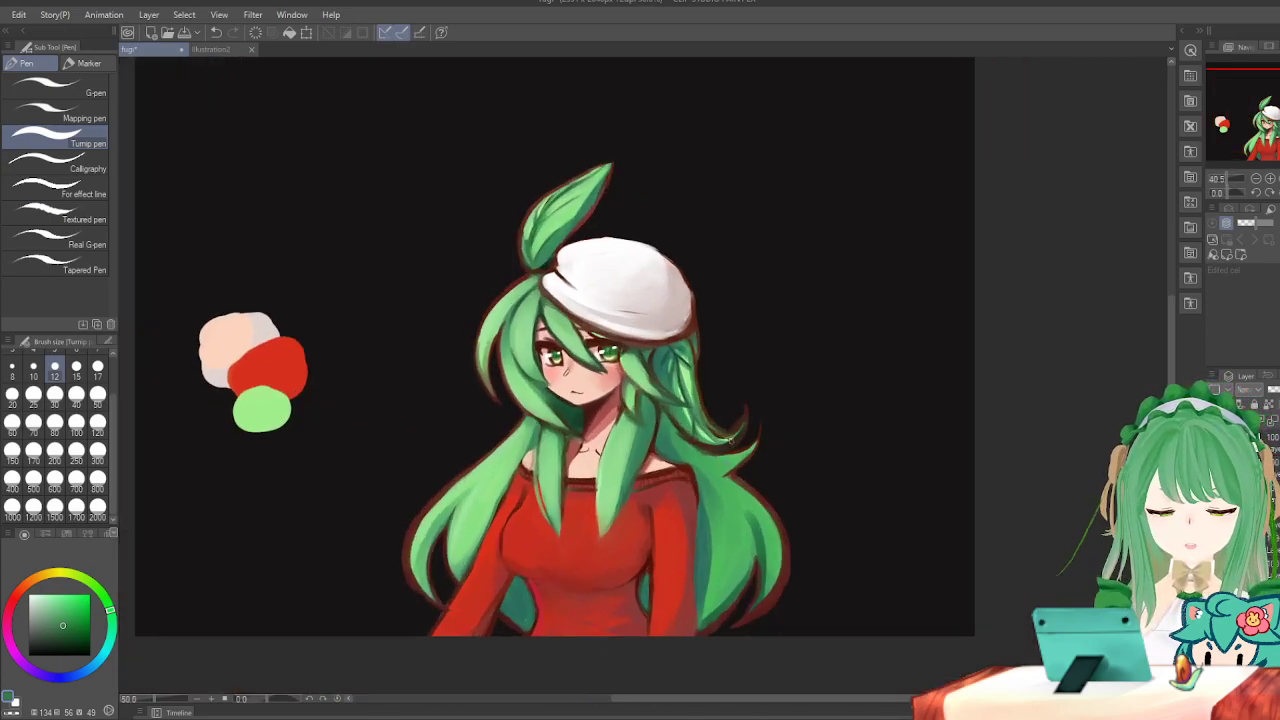
pyautogui.scroll(1, 731, 444)
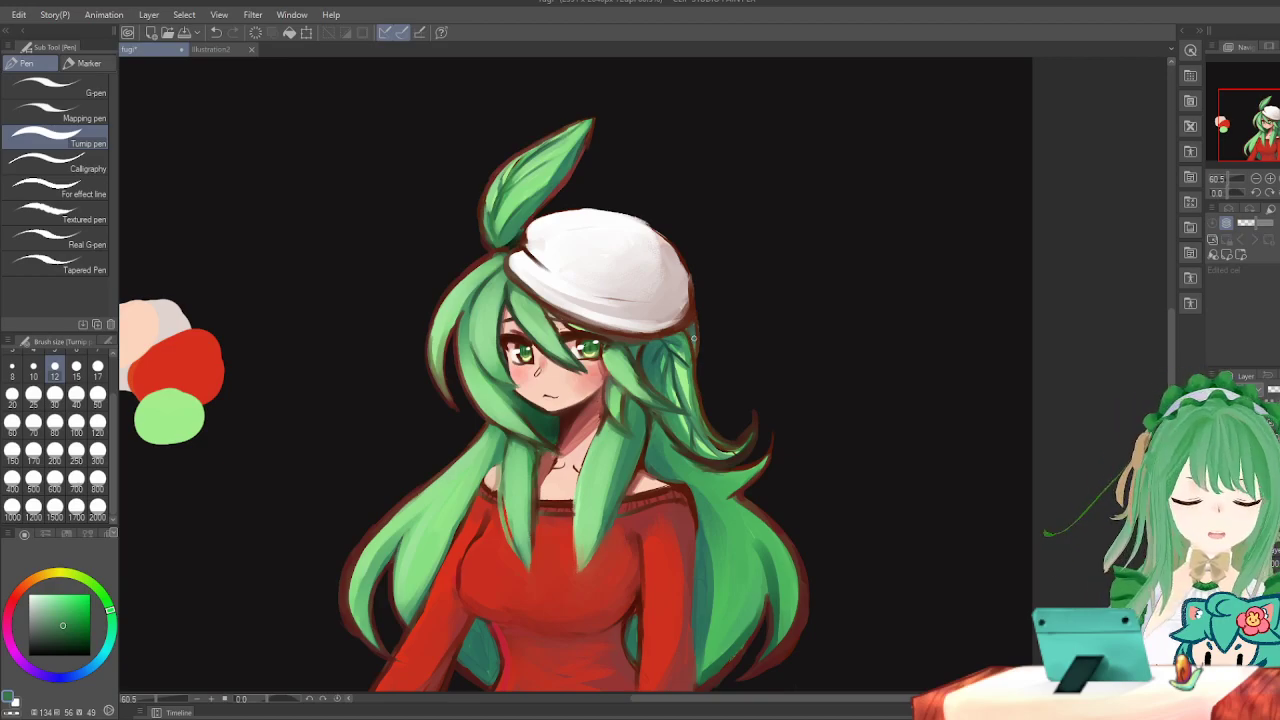
pyautogui.hotkey('ctrl', 'z')
pyautogui.hotkey('ctrl', 'y')
pyautogui.hotkey('ctrl', 'z')
pyautogui.hotkey('ctrl', 'y')
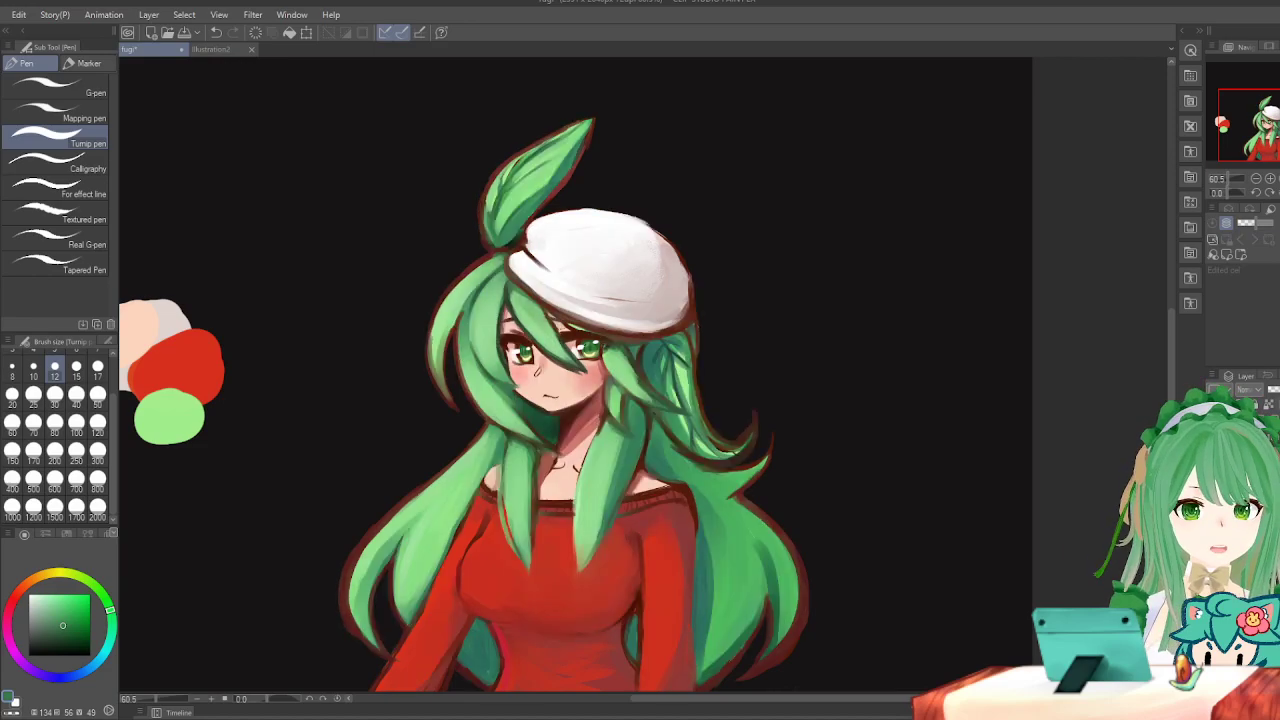
pyautogui.scroll(1, 470, 200)
pyautogui.scroll(1, 430, 150)
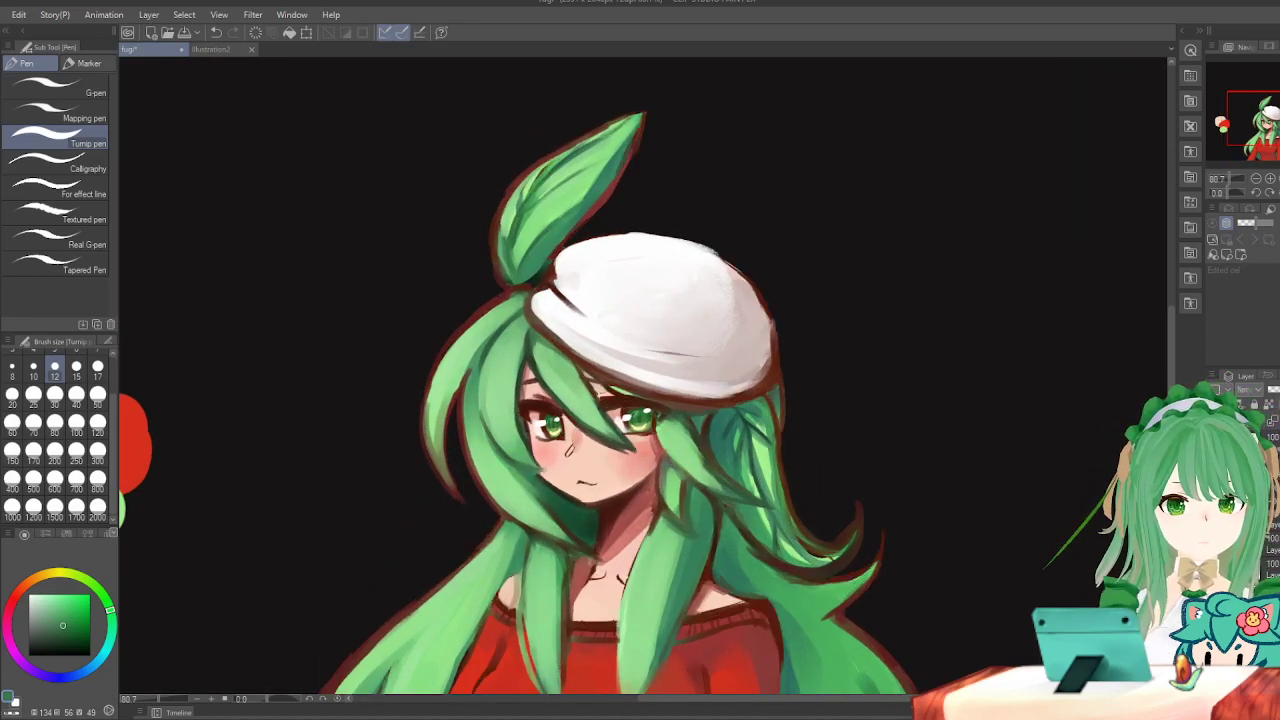
# Compare the hat, face and collarbone linework before and after the last change, including in mirrored view.
pyautogui.hotkey('ctrl', 'z')
pyautogui.hotkey('ctrl', 'y')
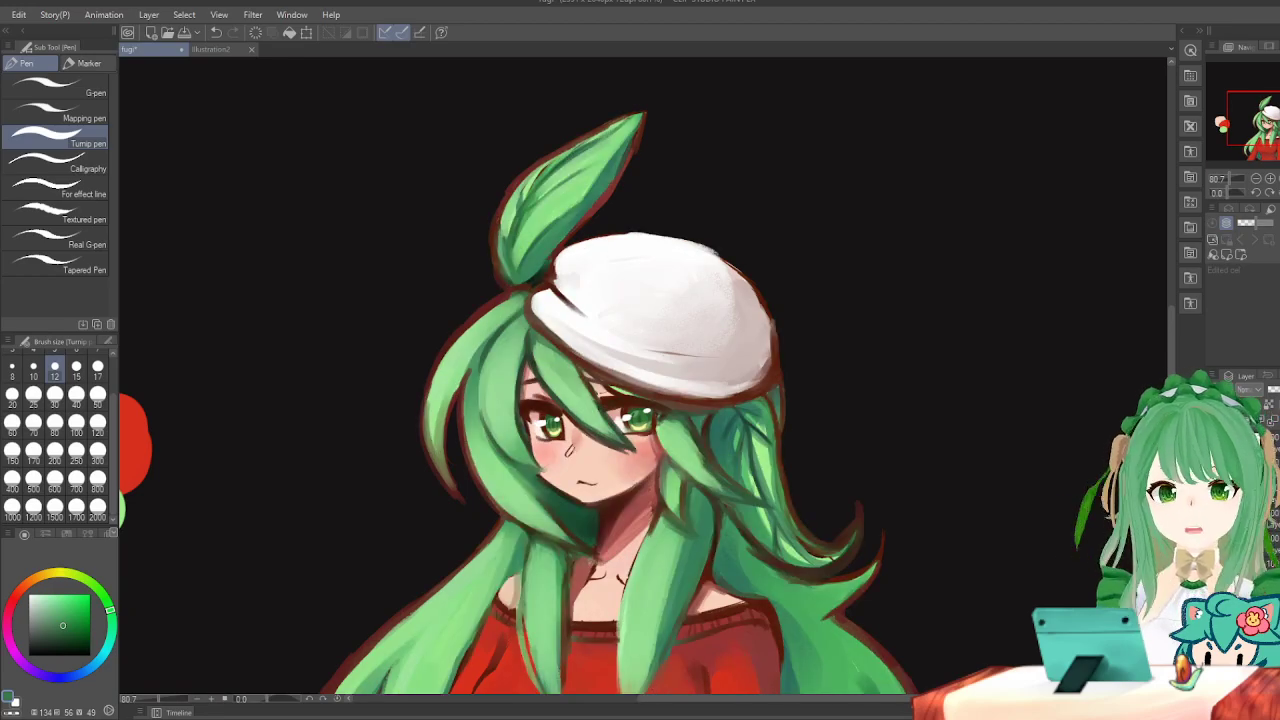
pyautogui.hotkey('ctrl', 'z')
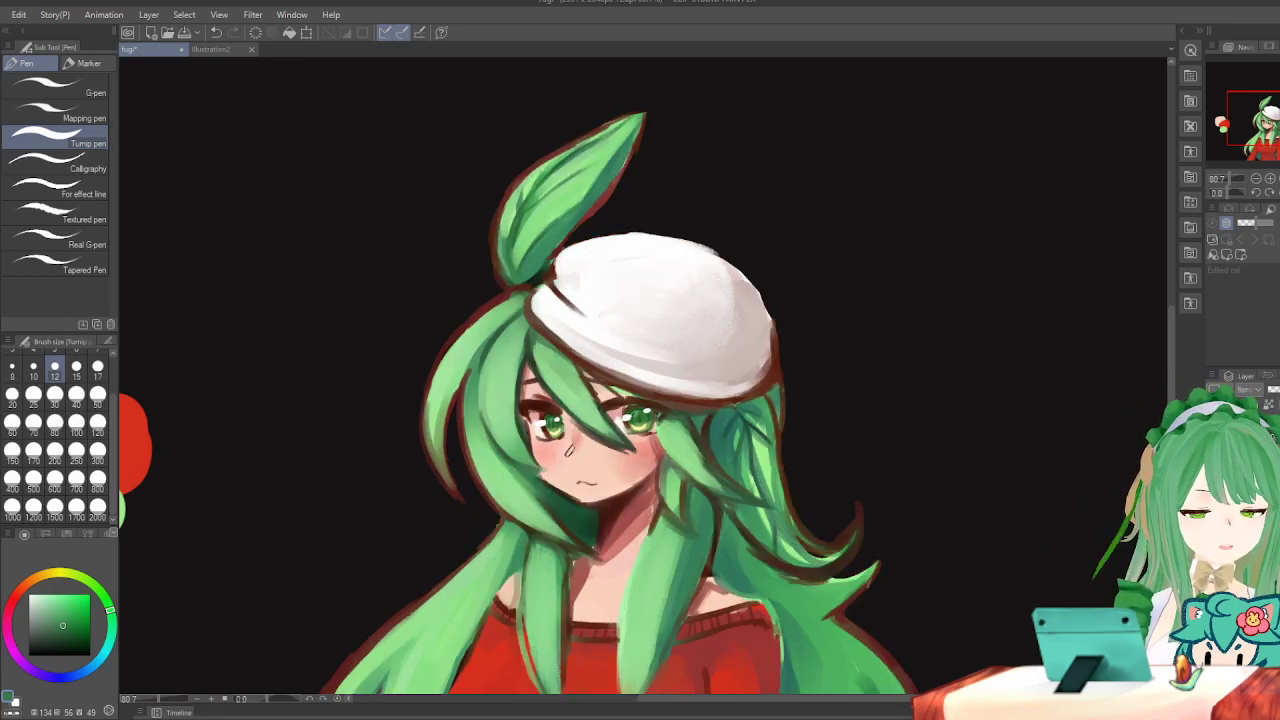
pyautogui.hotkey('ctrl', 'y')
pyautogui.hotkey('ctrl', 'z')
pyautogui.hotkey('ctrl', 'y')
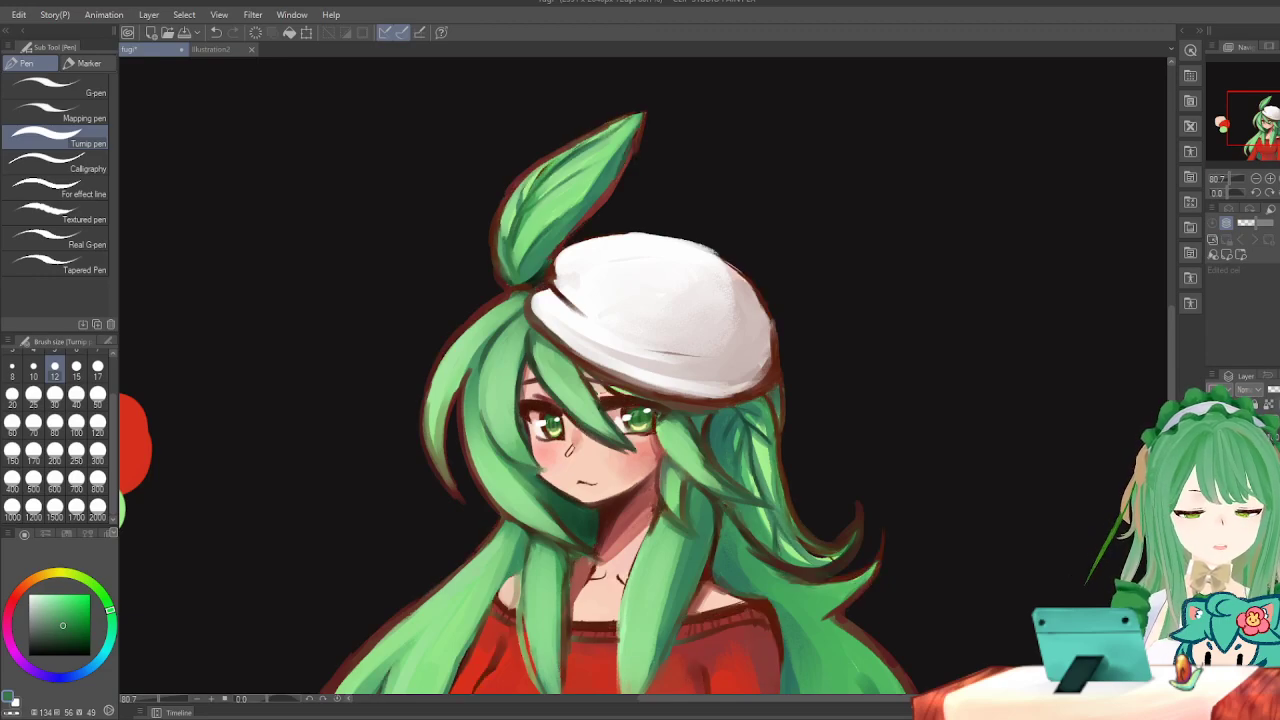
pyautogui.hotkey('ctrl', 'z')
pyautogui.press('h')
pyautogui.press('h')
pyautogui.hotkey('ctrl', 'y')
pyautogui.scroll(-2, 900, 283)
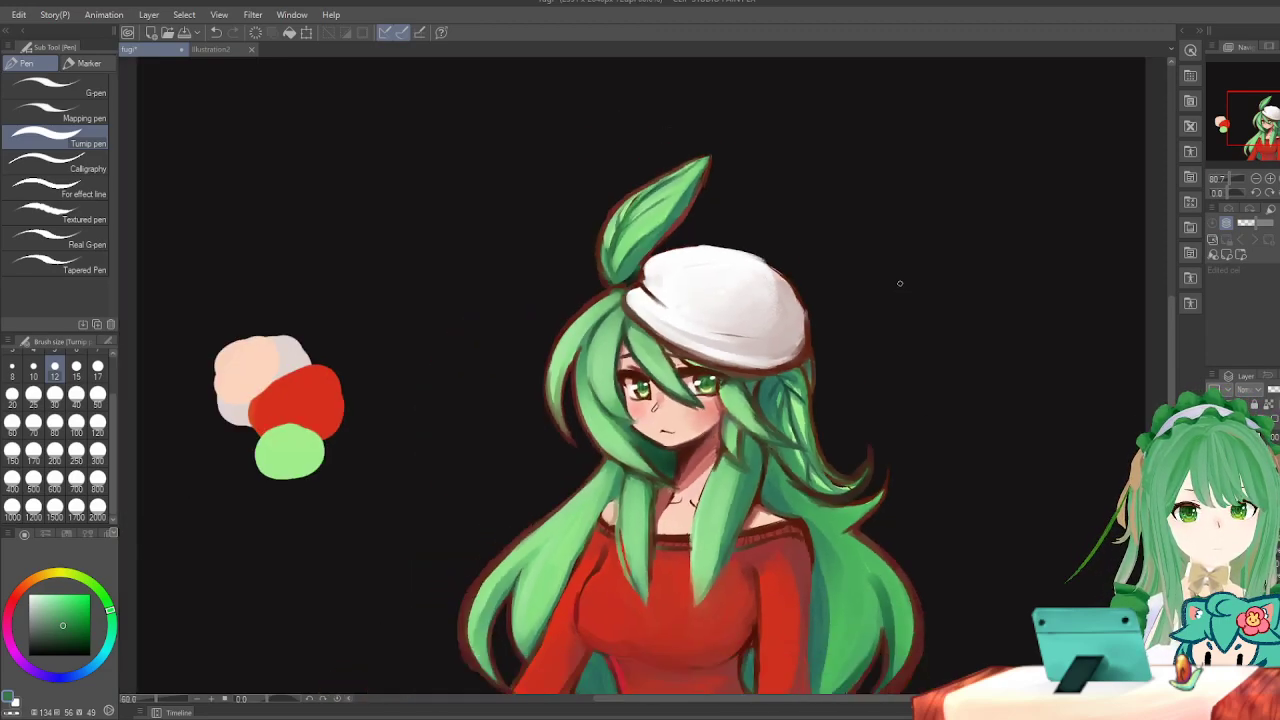
pyautogui.scroll(3, 846, 277)
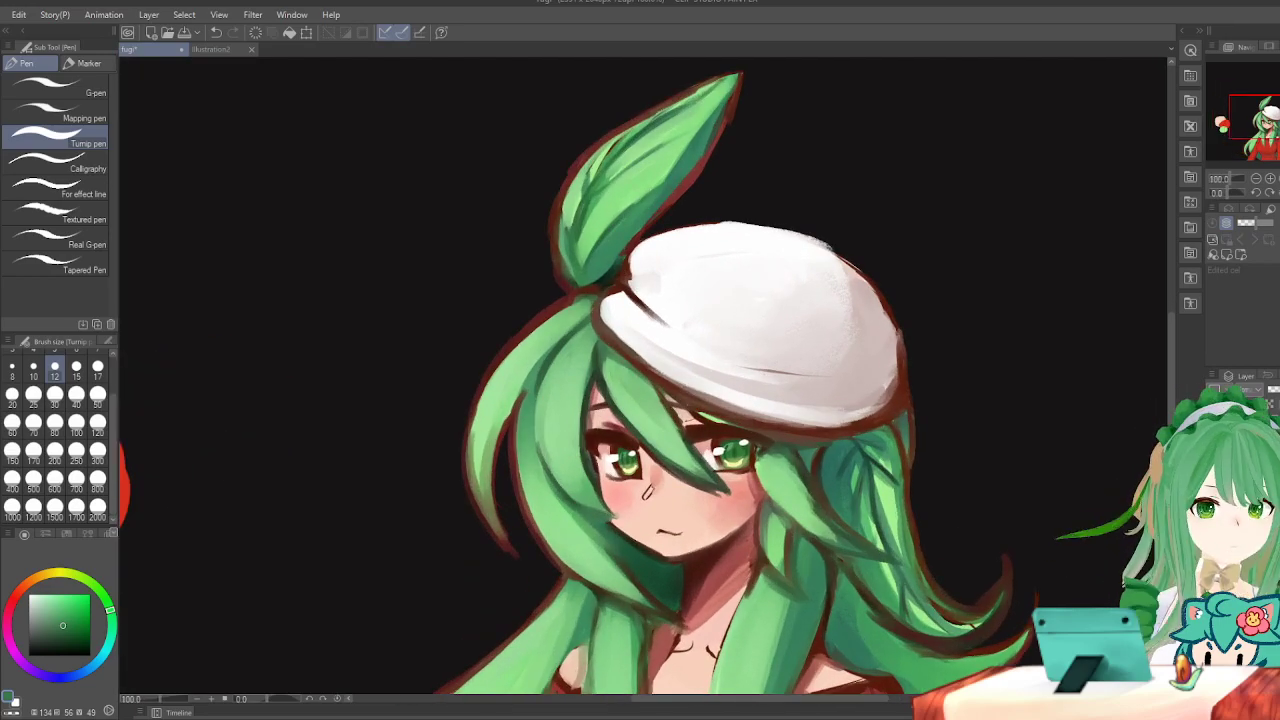
pyautogui.hotkey('ctrl', 'z')
pyautogui.hotkey('ctrl', 'y')
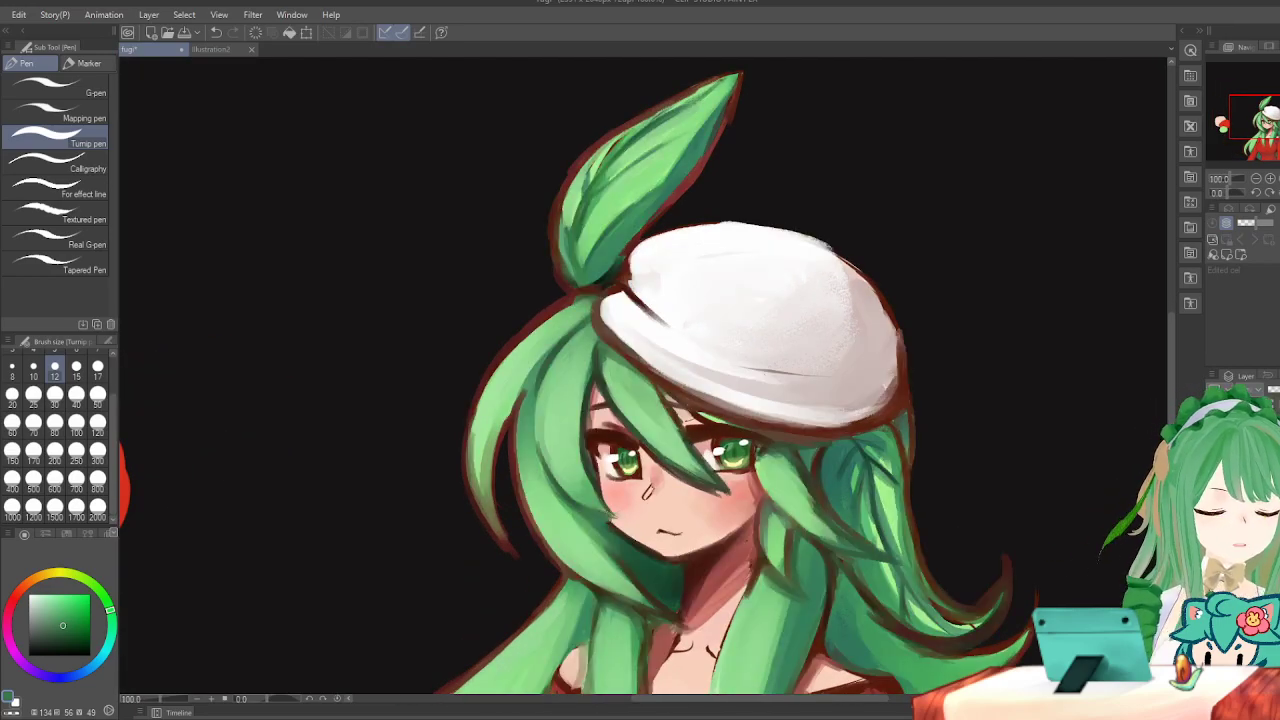
# Examine the hat brim linework up close, in normal and mirrored view, and check it against the whole figure.
pyautogui.scroll(5, 670, 276)
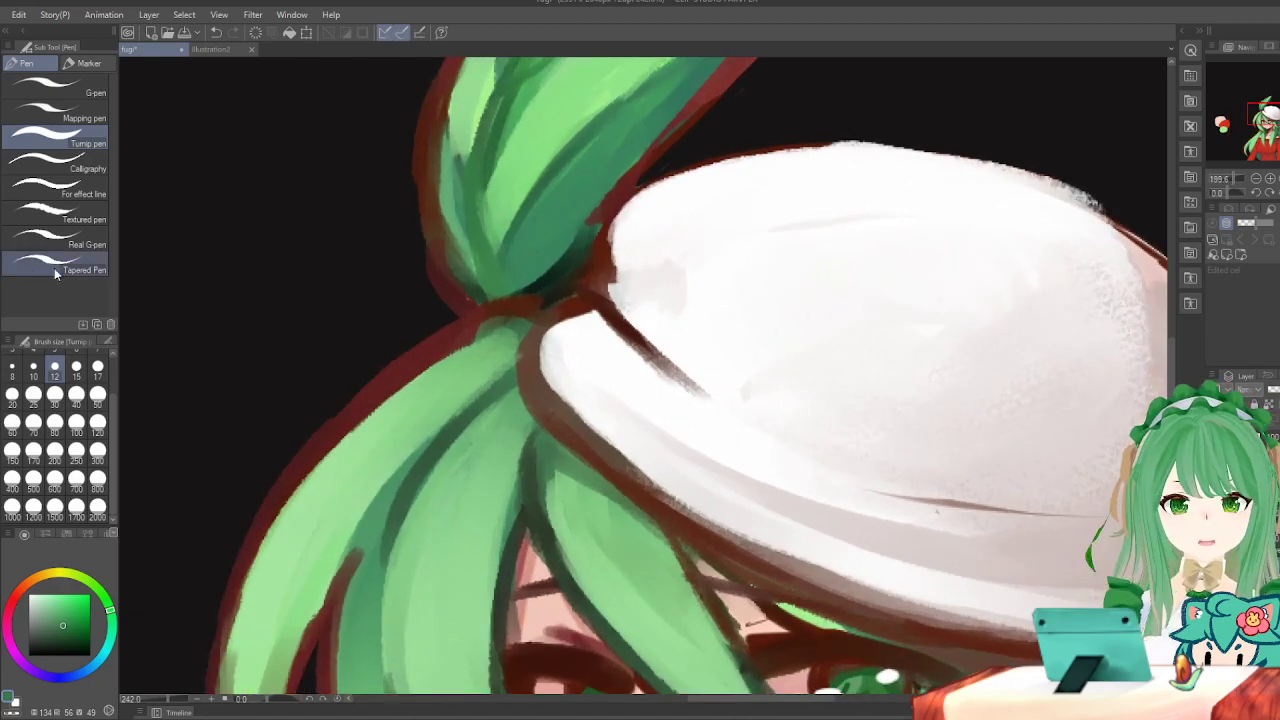
pyautogui.press('e')
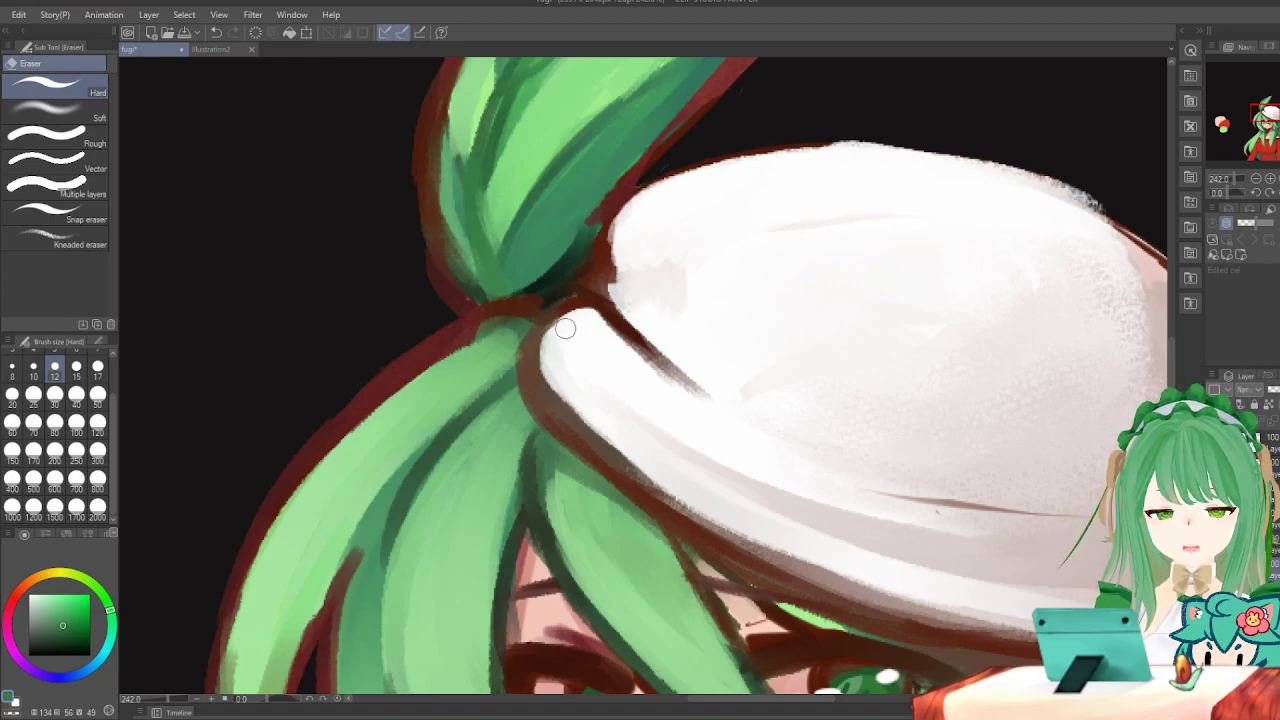
pyautogui.press('h')
pyautogui.press('h')
pyautogui.scroll(-10, 612, 289)
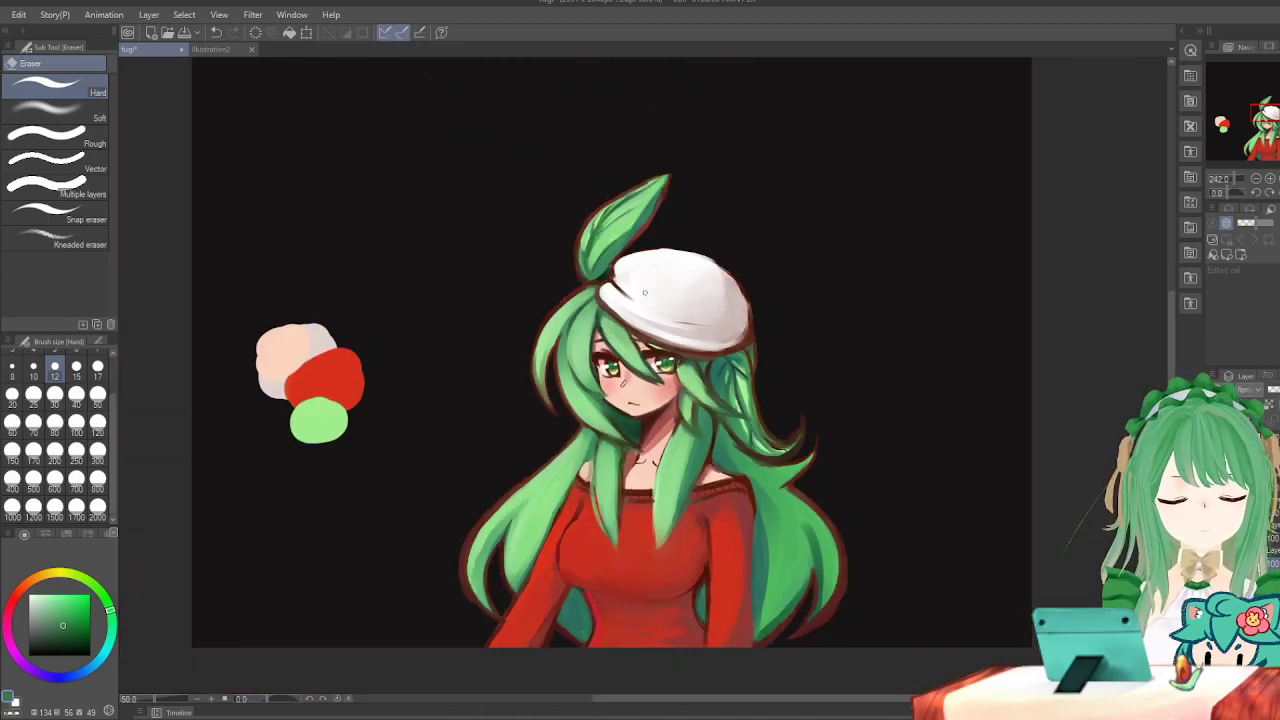
pyautogui.scroll(2, 724, 302)
pyautogui.scroll(2, 726, 299)
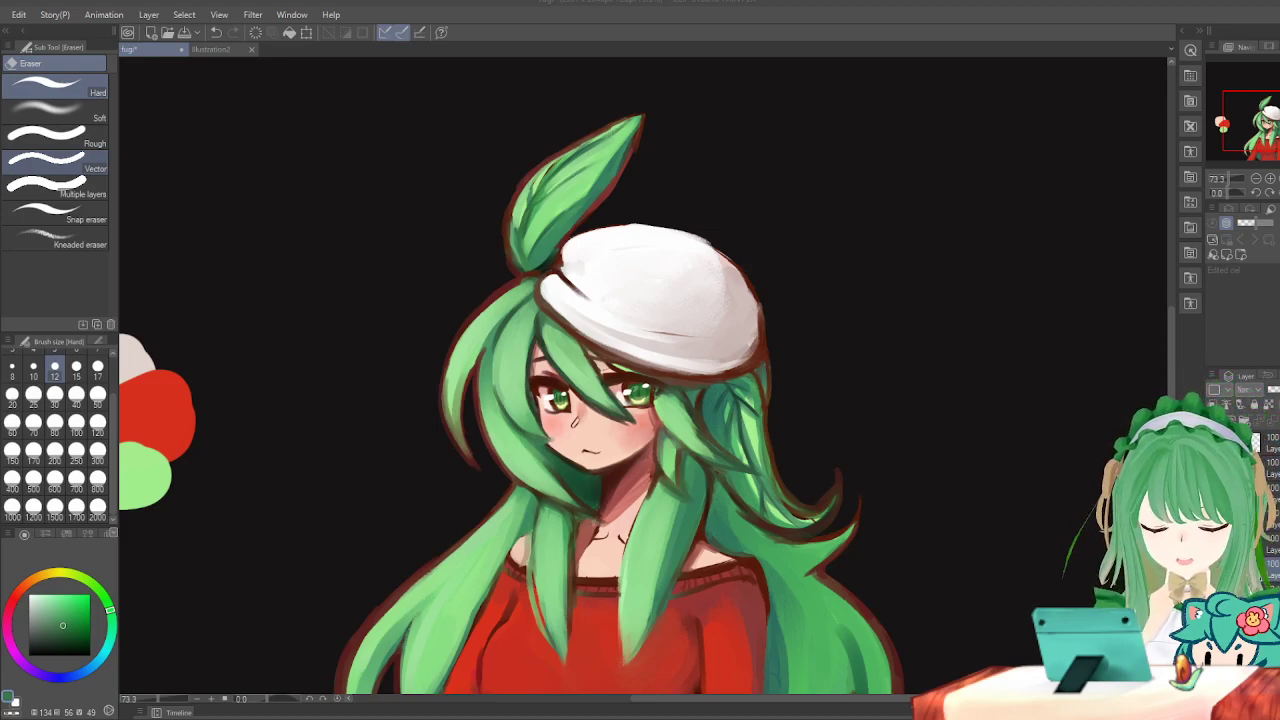
pyautogui.scroll(-5, 645, 375)
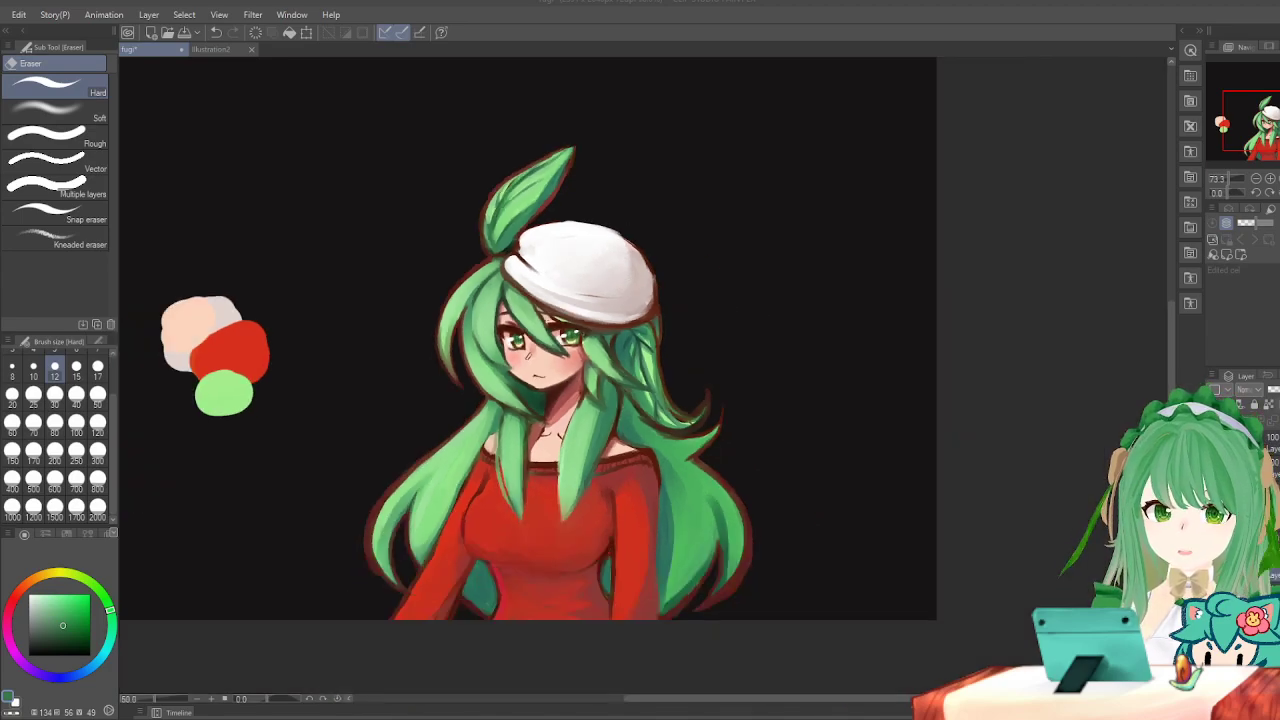
pyautogui.scroll(3, 645, 375)
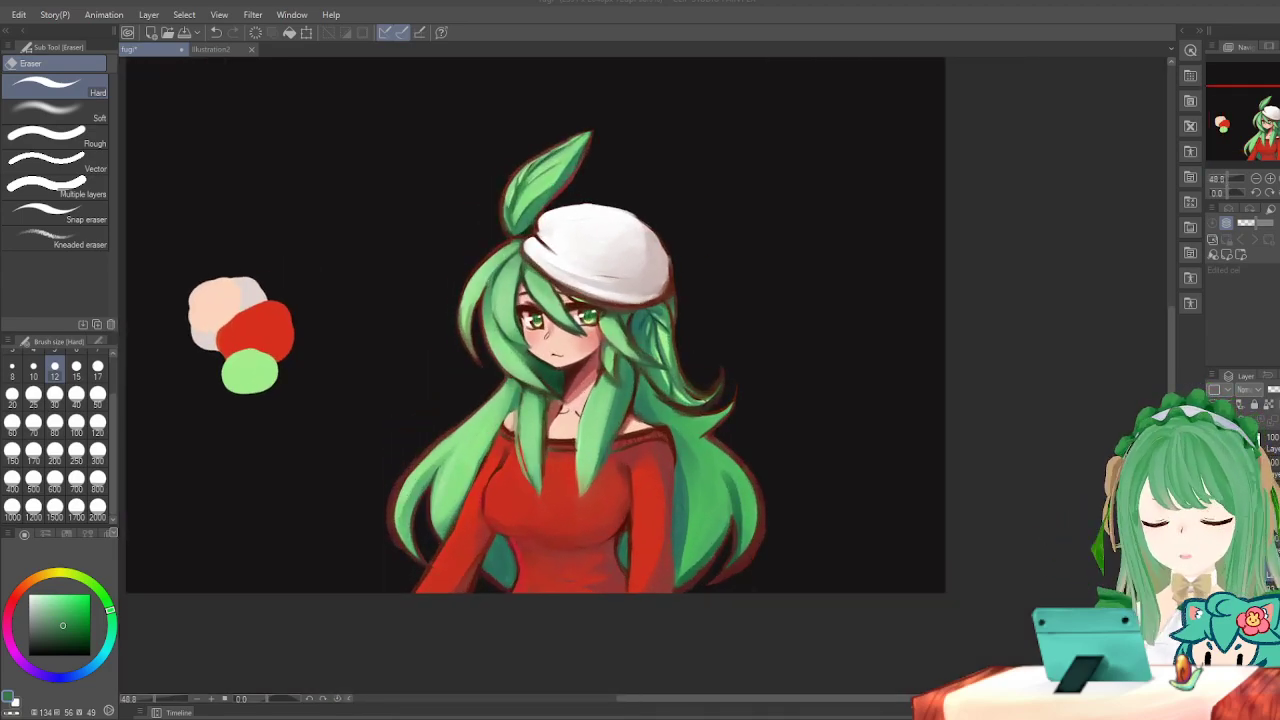
pyautogui.scroll(4, 440, 250)
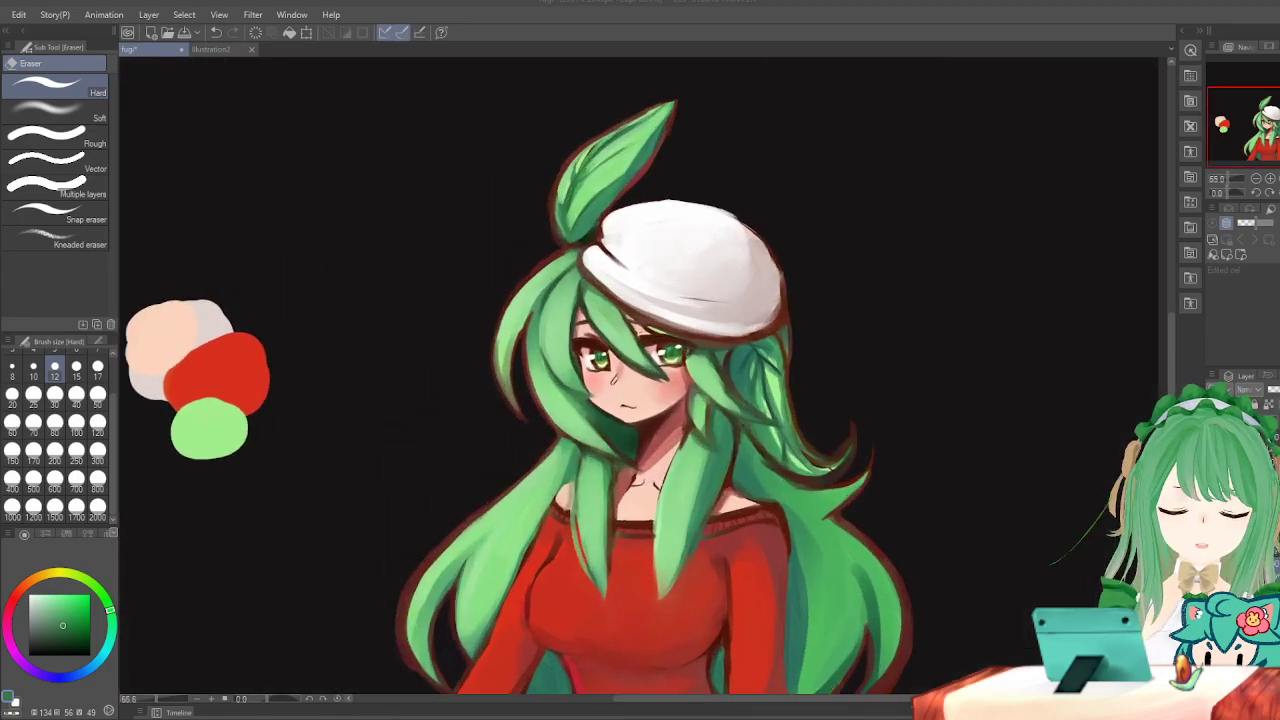
pyautogui.scroll(1, 640, 380)
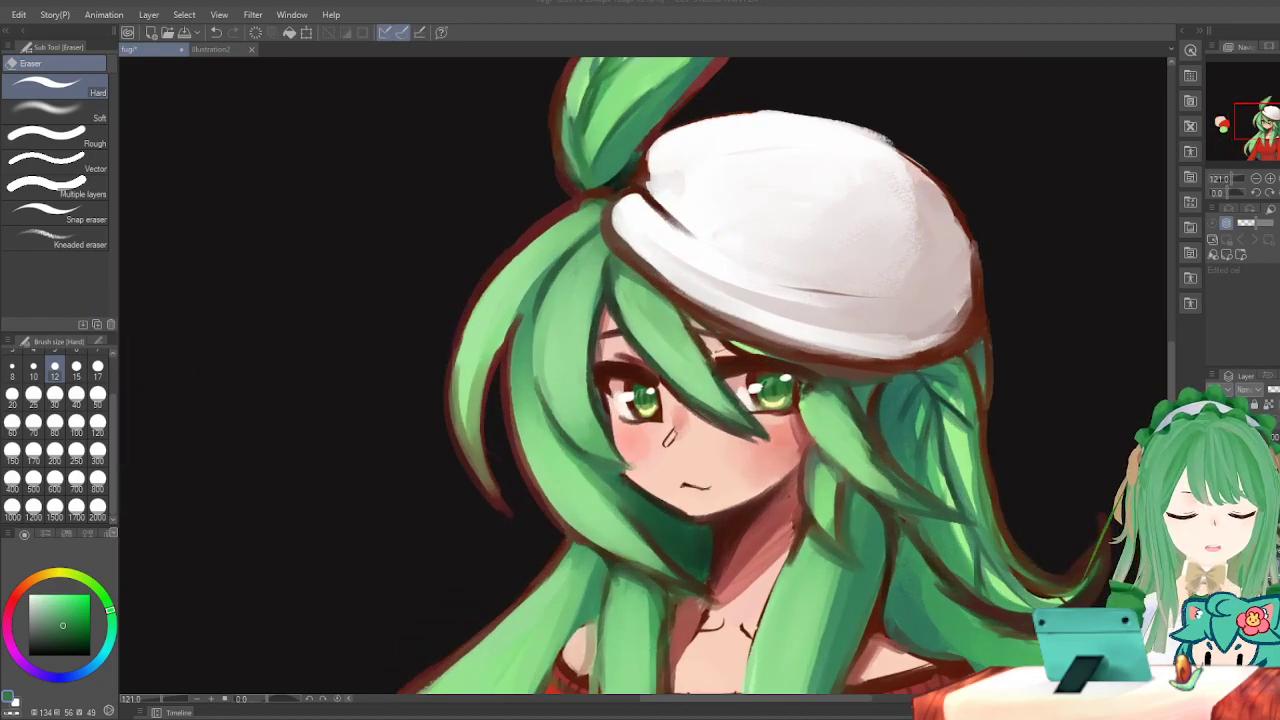
pyautogui.scroll(-2, 640, 380)
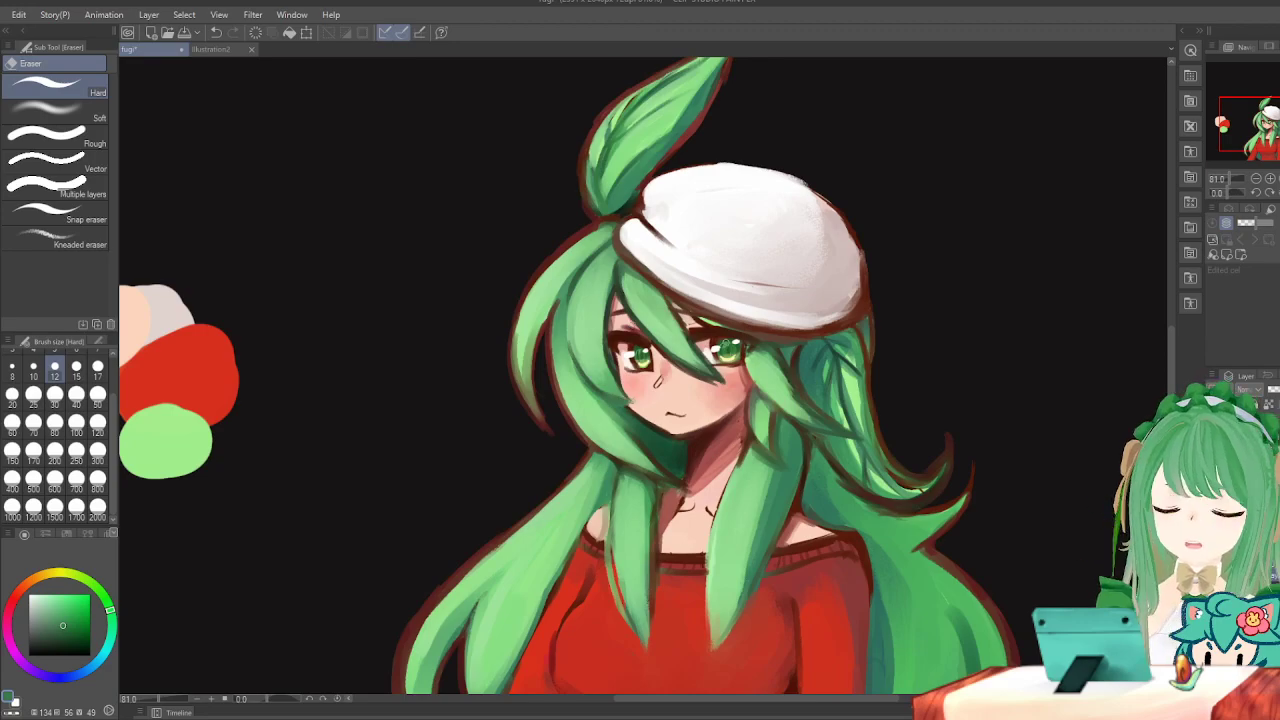
pyautogui.scroll(1, 699, 288)
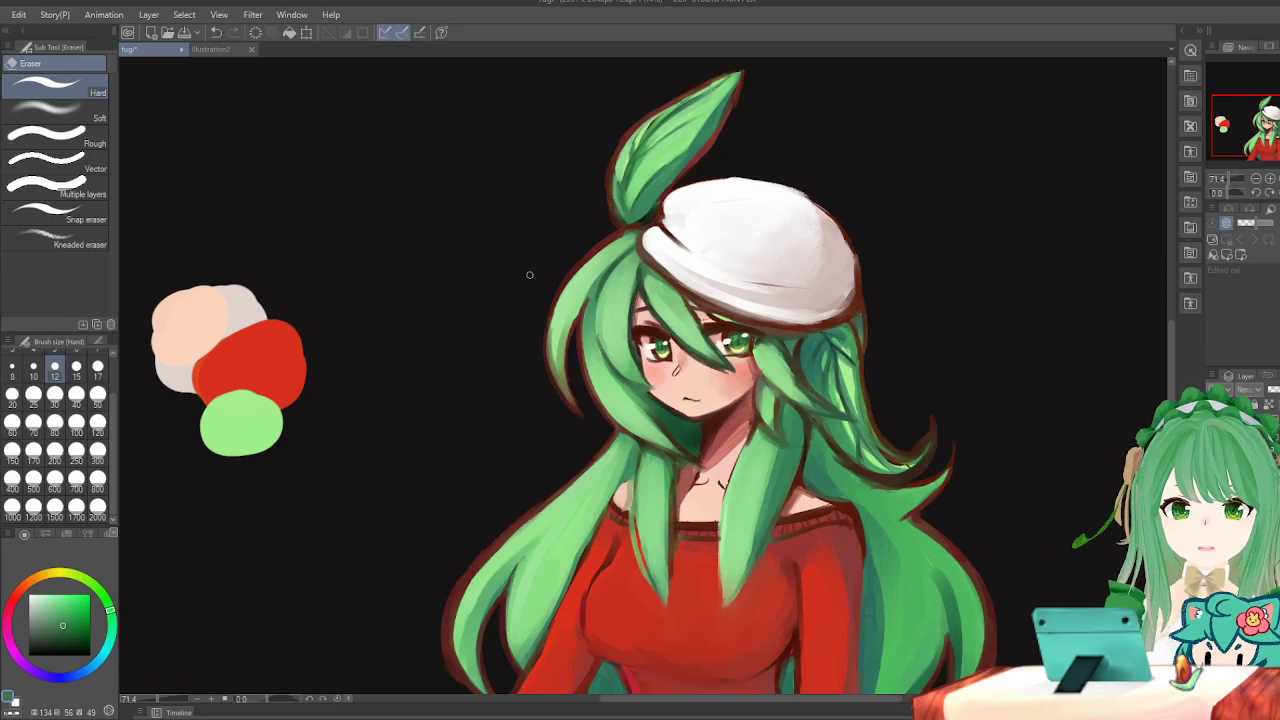
# Pick a light green and repaint the lock beside the face below the hat with size 30 Gouache strokes in mirrored view.
pyautogui.press('i')
pyautogui.scroll(3, 428, 368)
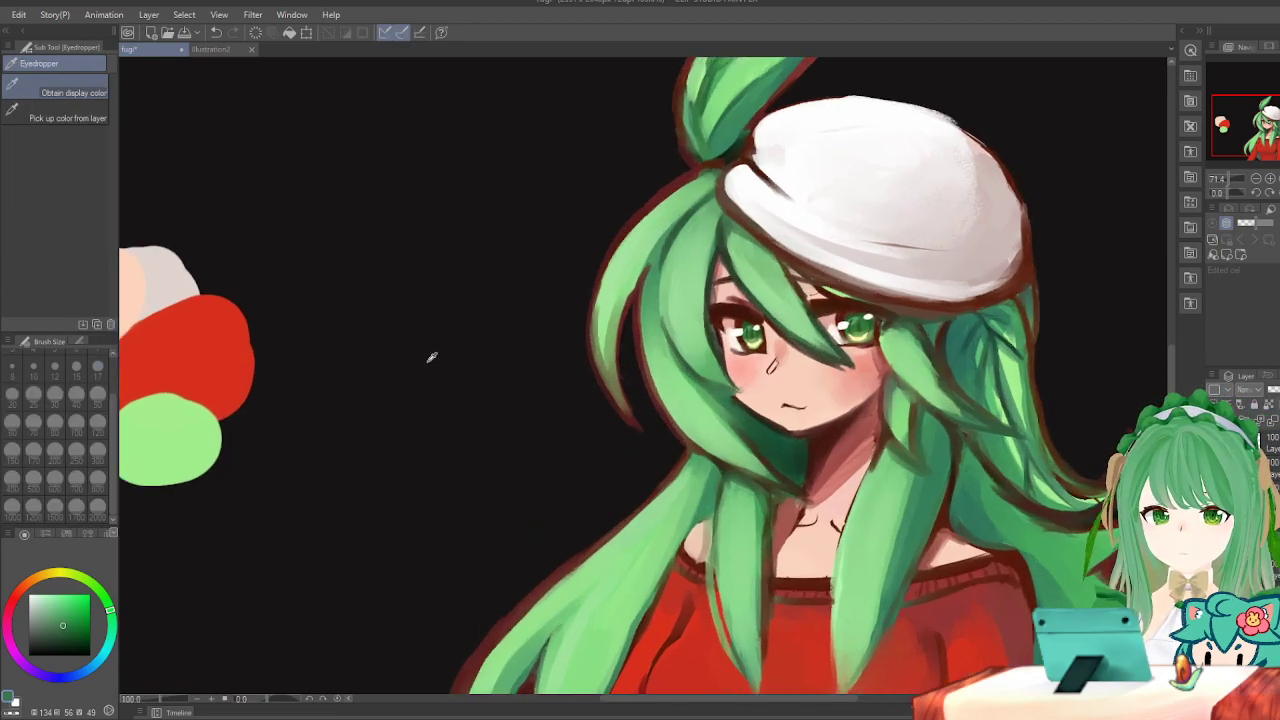
pyautogui.press('h')
pyautogui.scroll(4, 380, 362)
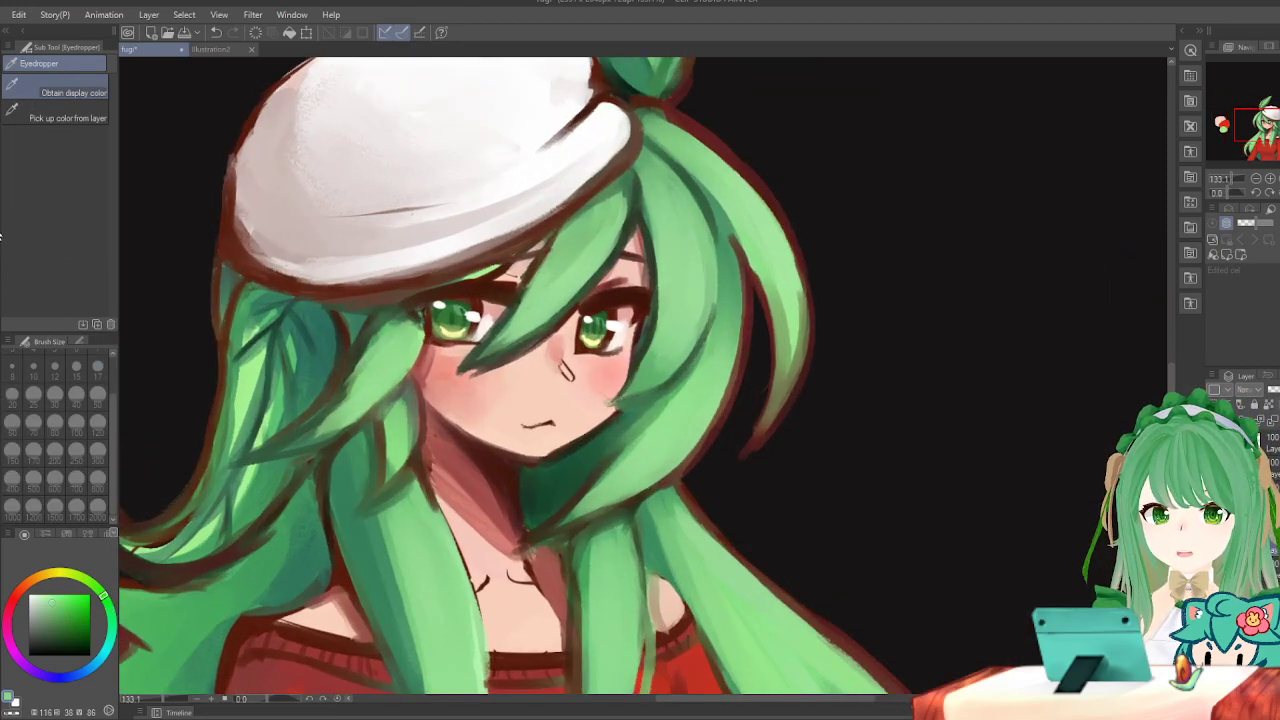
pyautogui.press('b')
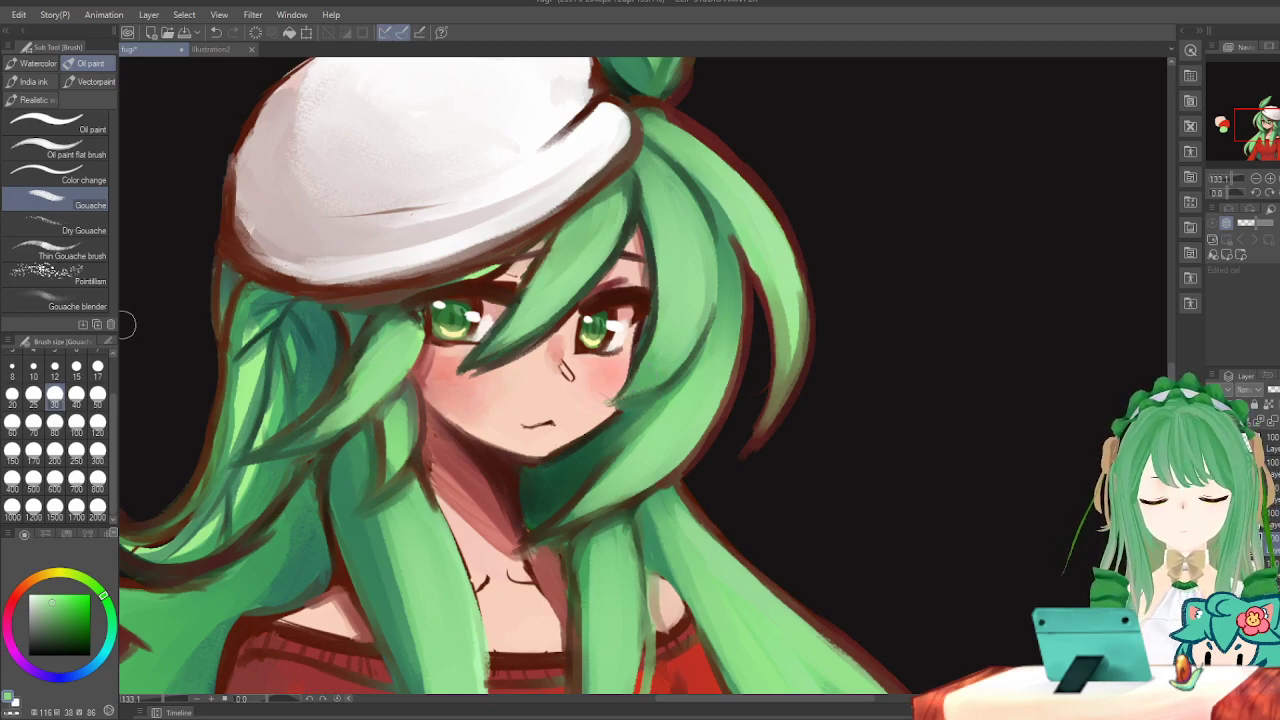
pyautogui.moveTo(370, 371); pyautogui.dragTo(308, 425)
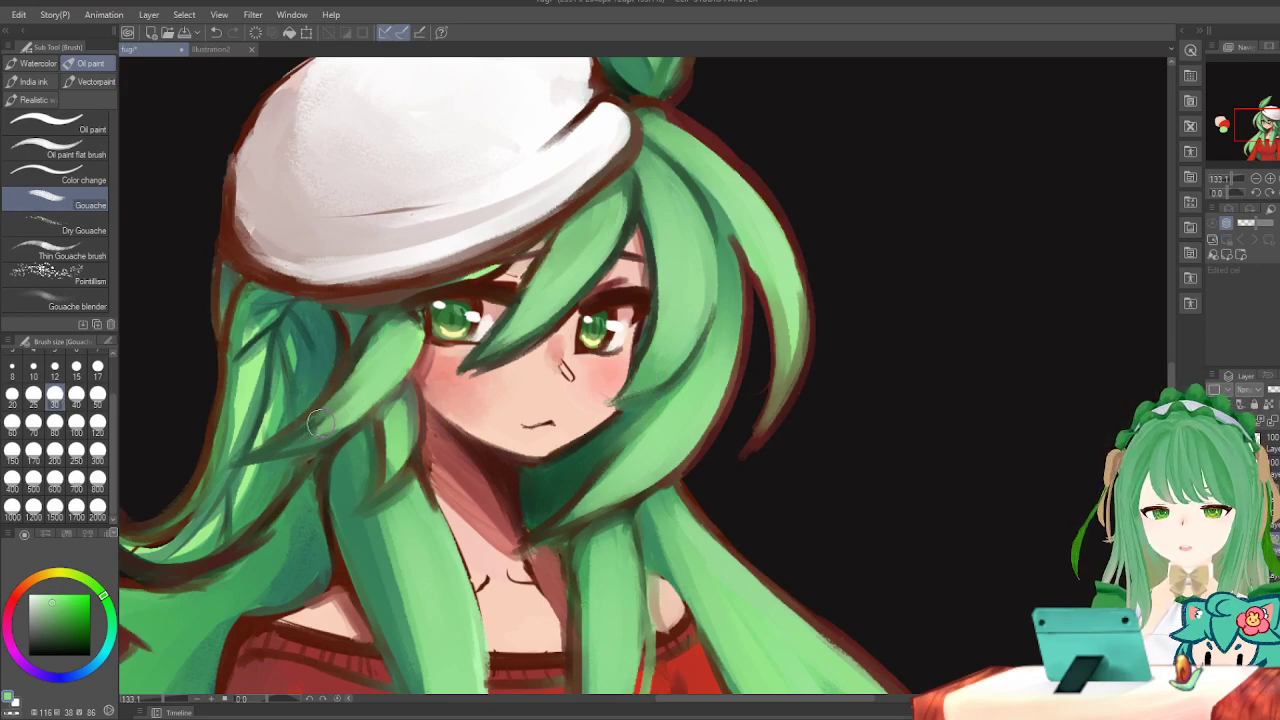
pyautogui.moveTo(356, 376); pyautogui.dragTo(299, 435)
pyautogui.moveTo(342, 398); pyautogui.dragTo(302, 428)
pyautogui.moveTo(363, 364); pyautogui.dragTo(276, 445)
pyautogui.moveTo(322, 408)
pyautogui.mouseDown()
pyautogui.moveTo(381, 355)
pyautogui.moveTo(265, 443)
pyautogui.moveTo(358, 373)
pyautogui.moveTo(386, 332)
pyautogui.moveTo(308, 416)
pyautogui.moveTo(366, 363)
pyautogui.moveTo(330, 414)
pyautogui.mouseUp()
pyautogui.press('h')
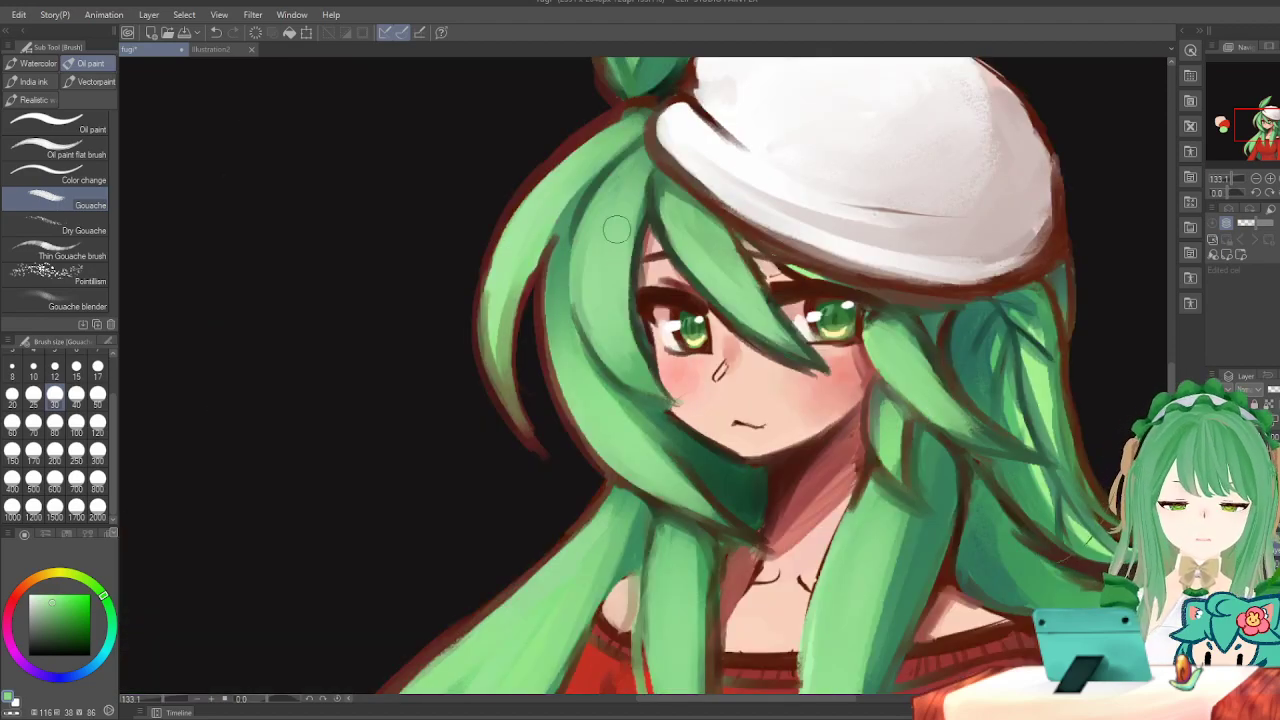
# Review the hair, face and sweater across the whole figure in normal and mirrored view.
pyautogui.scroll(-5, 616, 229)
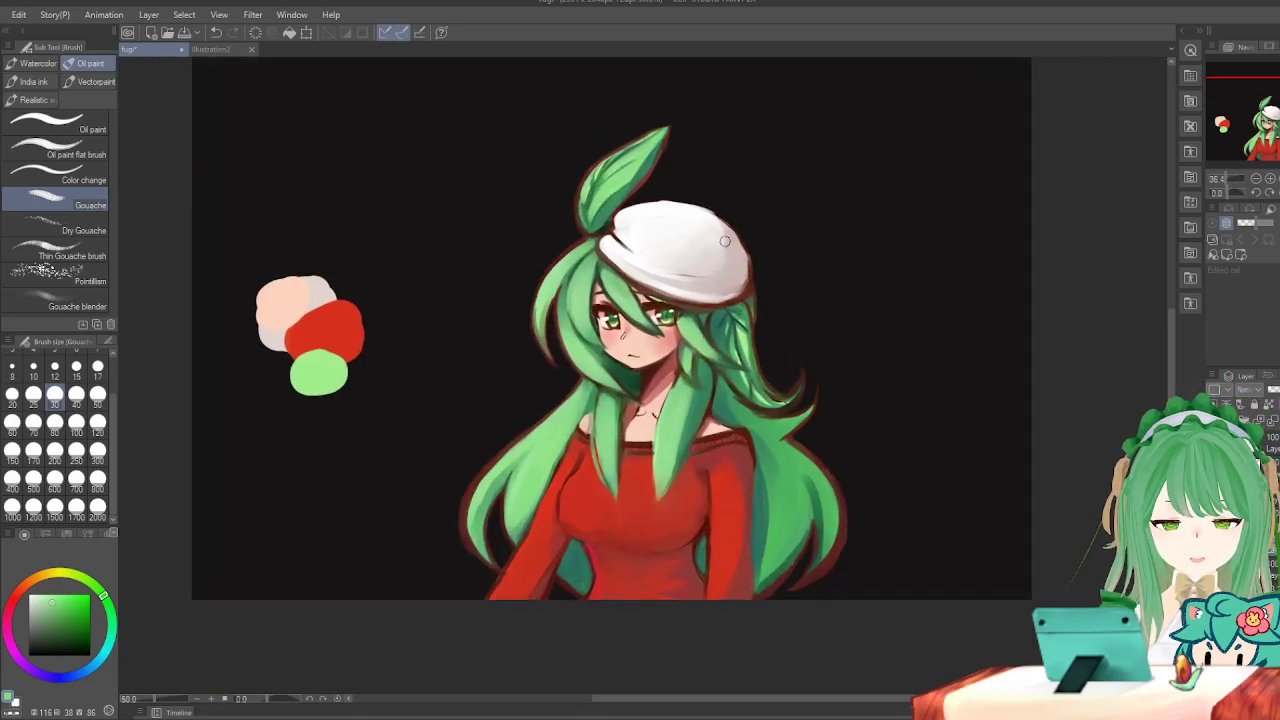
pyautogui.scroll(1, 694, 263)
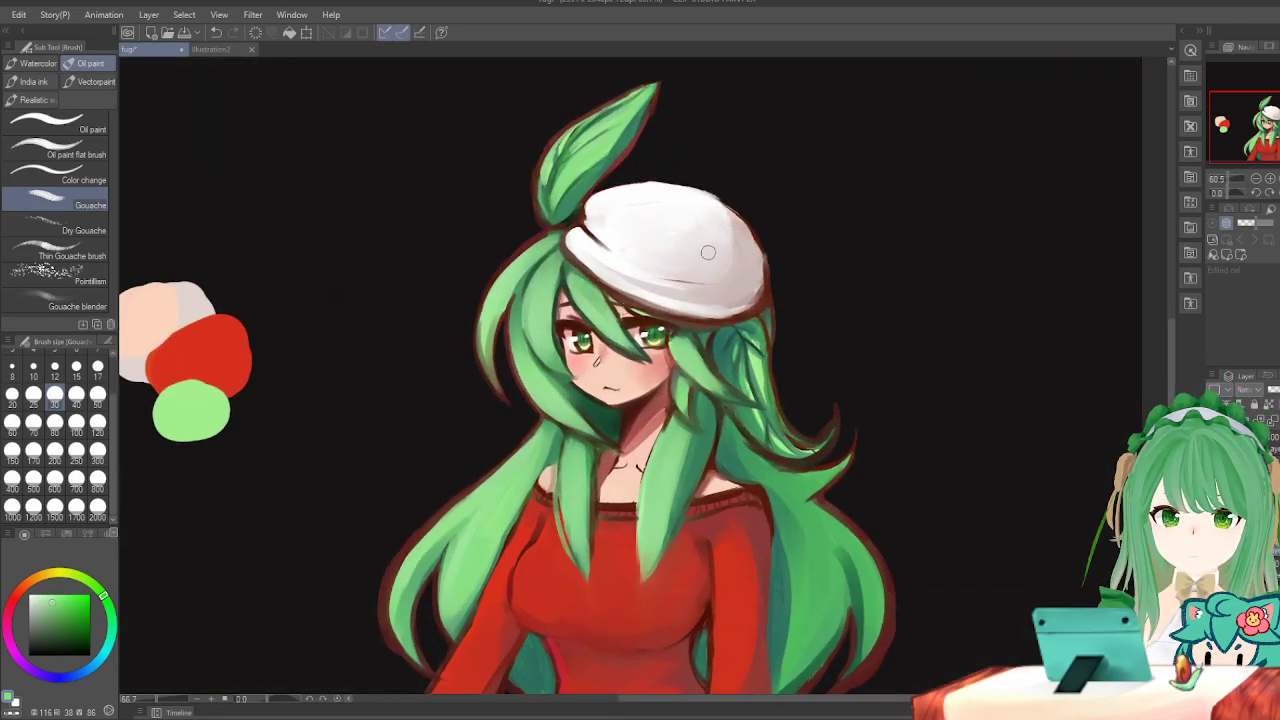
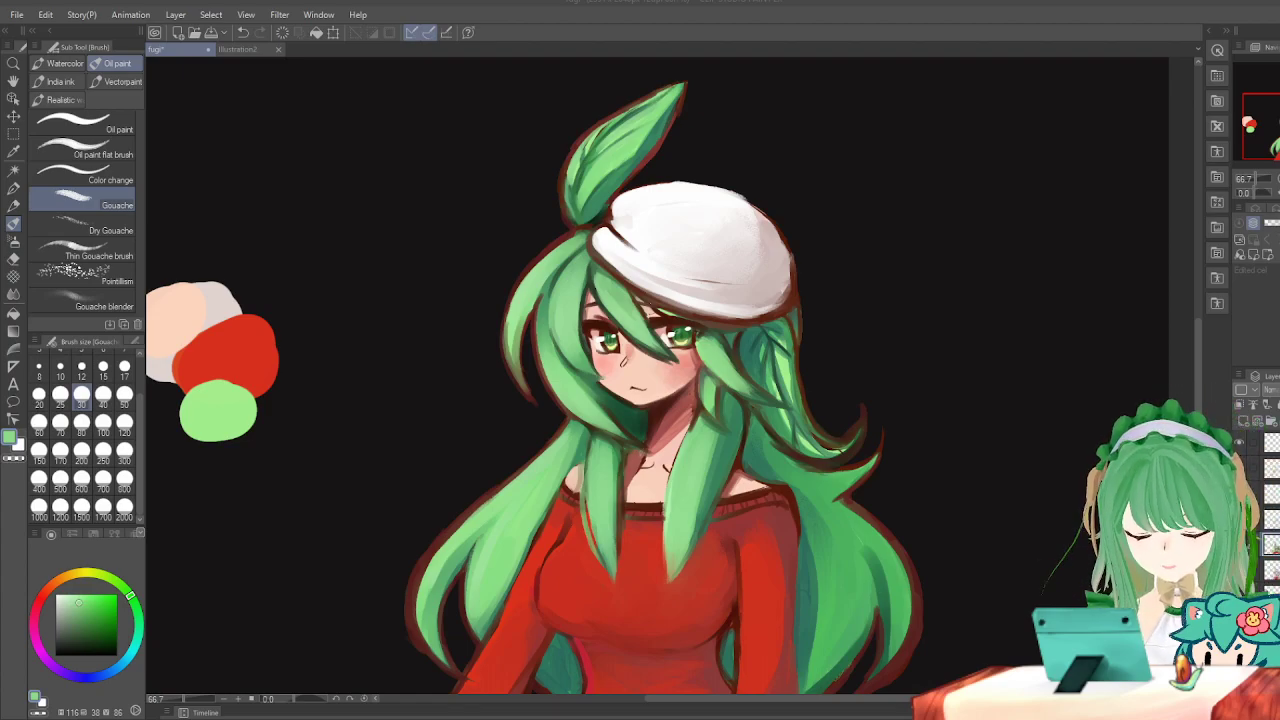
pyautogui.scroll(2, 406, 268)
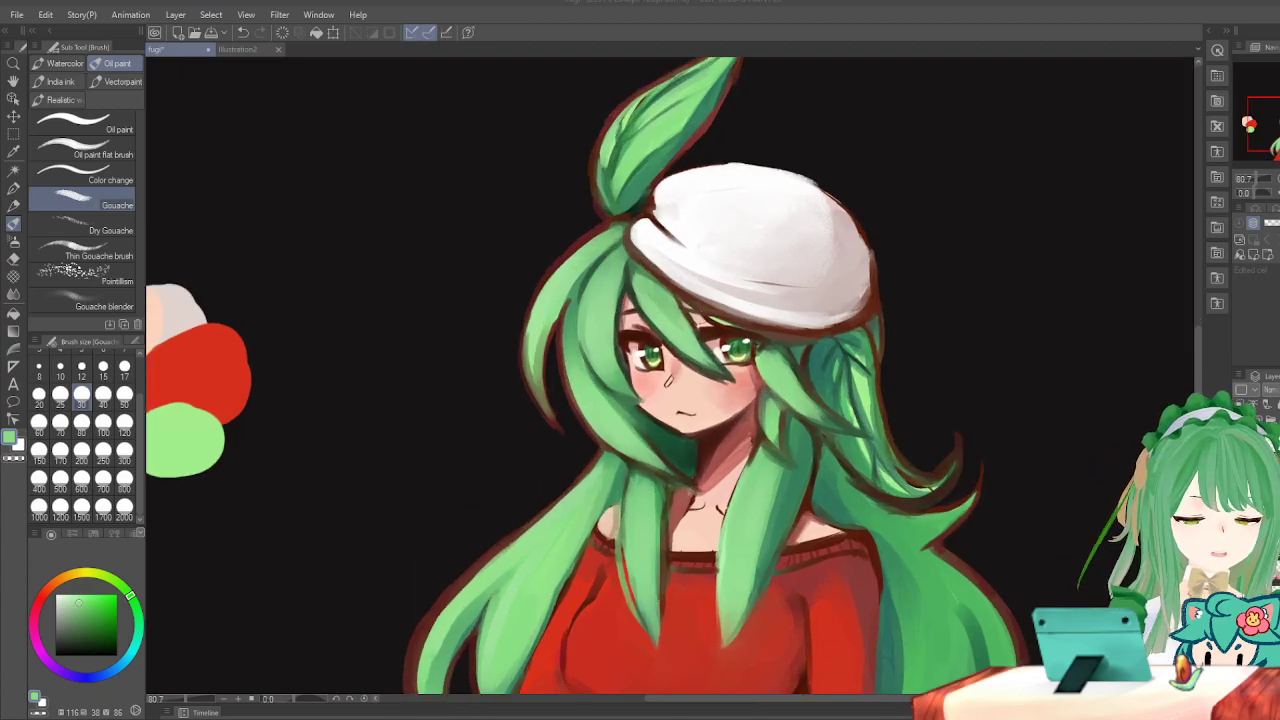
pyautogui.scroll(-3, 685, 228)
pyautogui.press('h')
pyautogui.press('h')
pyautogui.scroll(1, 777, 310)
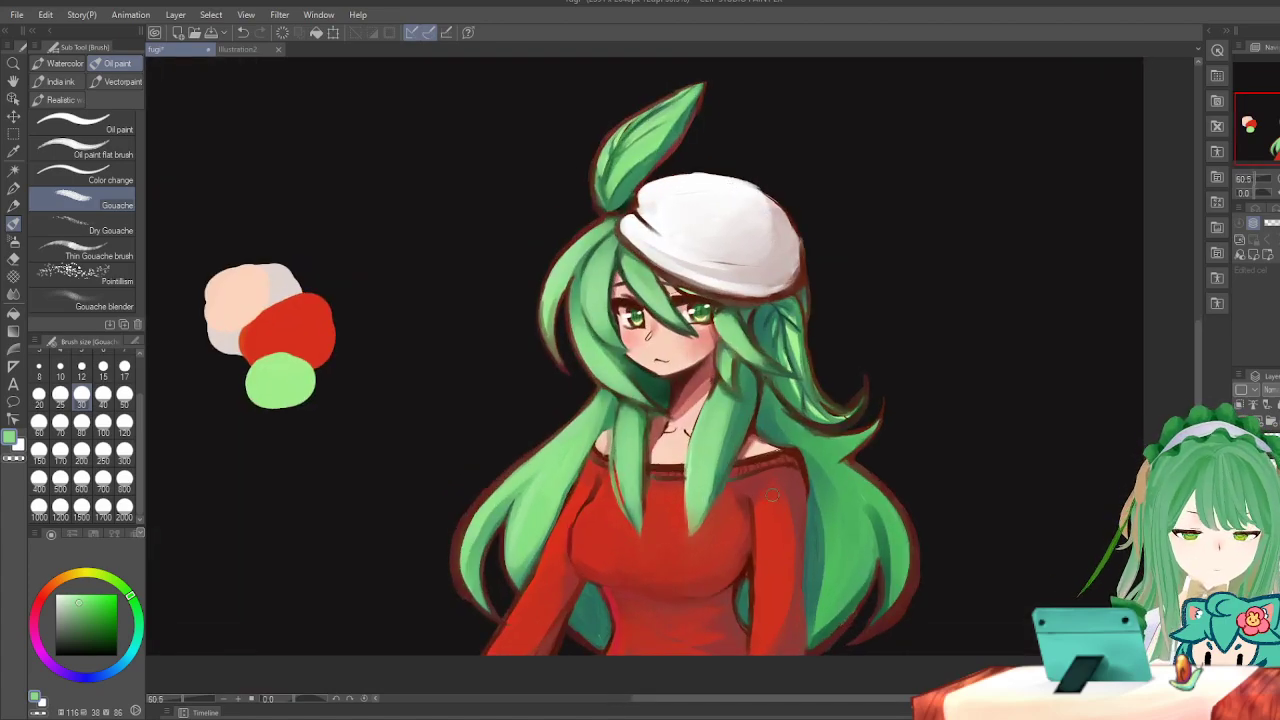
pyautogui.press('h')
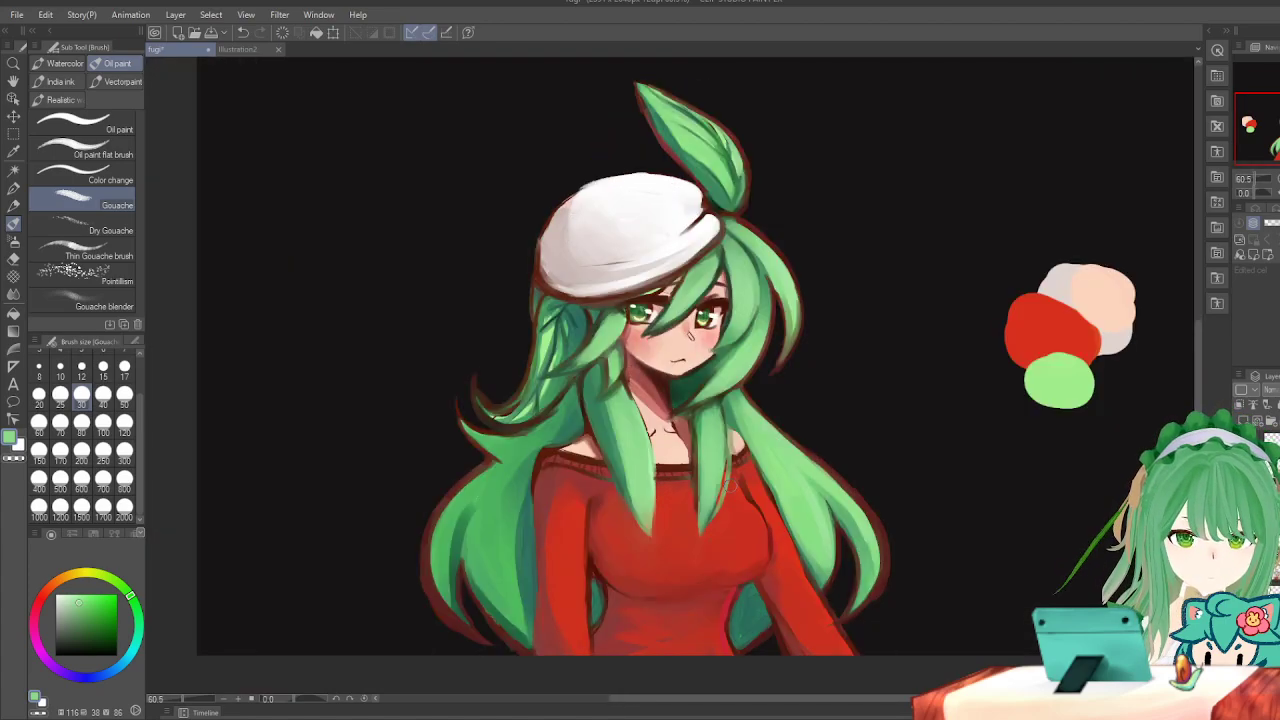
pyautogui.press('h')
pyautogui.scroll(2, 777, 310)
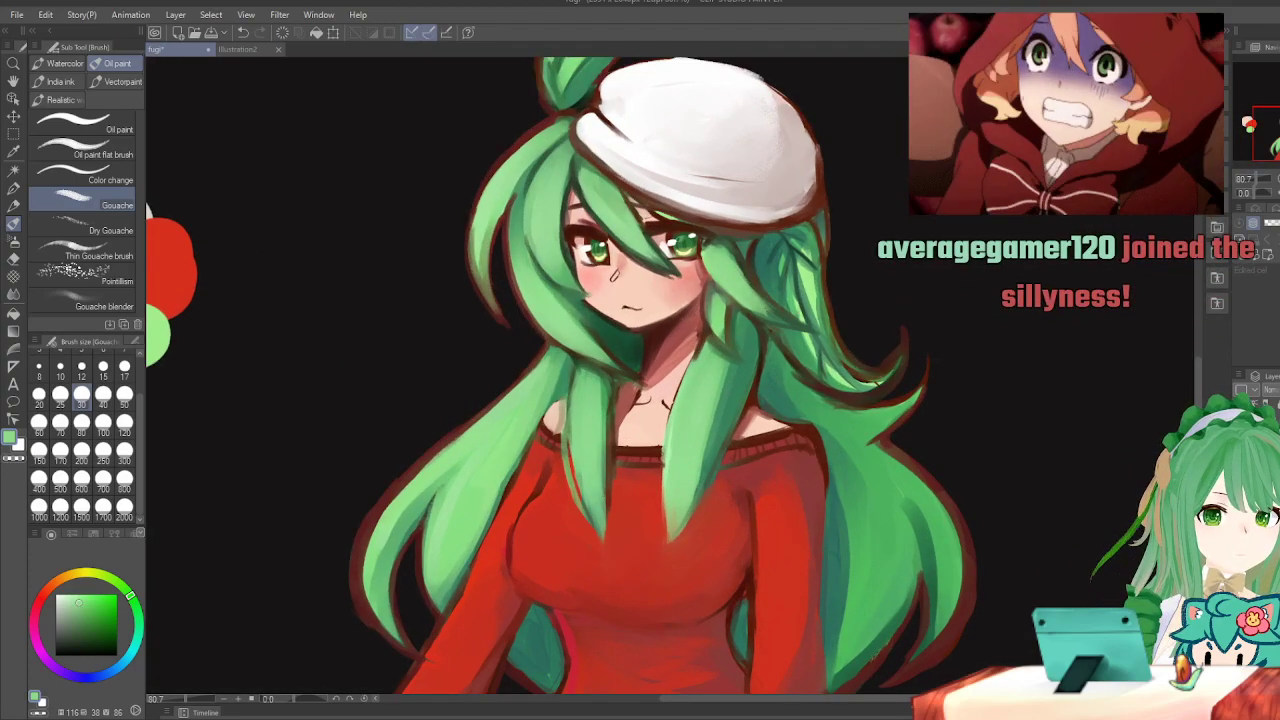
# Compare the figure with and without the latest strokes by undoing and redoing, including in mirrored view.
pyautogui.hotkey('ctrl', 'z')
pyautogui.hotkey('ctrl', 'z')
pyautogui.hotkey('ctrl', 'y')
pyautogui.hotkey('ctrl', 'z')
pyautogui.press('h')
pyautogui.press('h')
pyautogui.press('h')
pyautogui.press('h')
pyautogui.hotkey('ctrl', '-')
pyautogui.hotkey('ctrl', '-')
pyautogui.press('h')
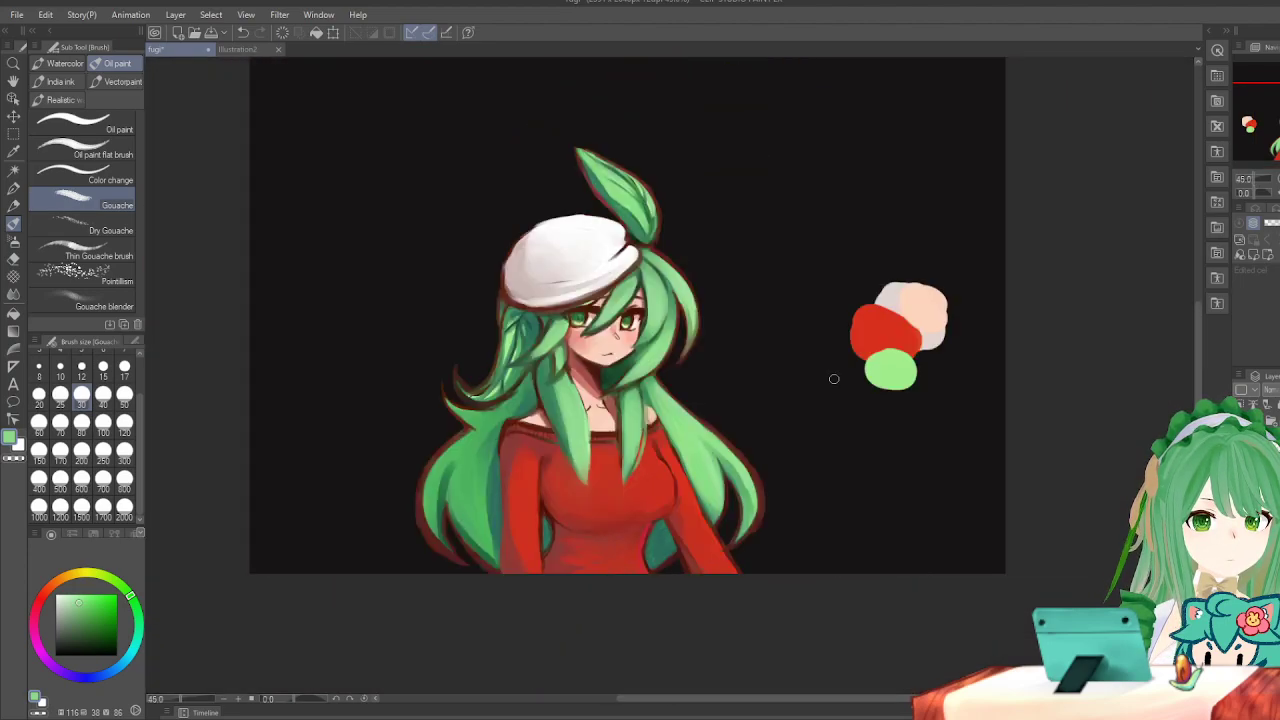
pyautogui.press('h')
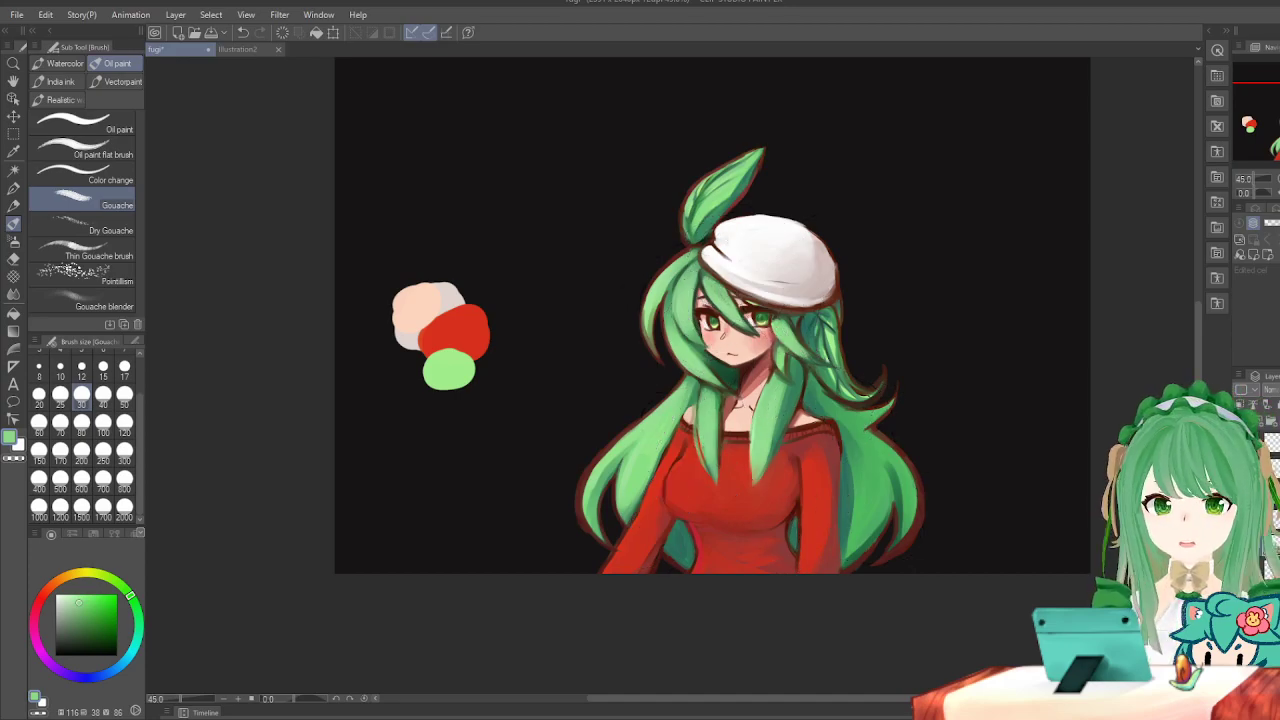
# Examine the overall silhouette and colour balance of the figure at several magnifications.
pyautogui.scroll(1, 983, 366)
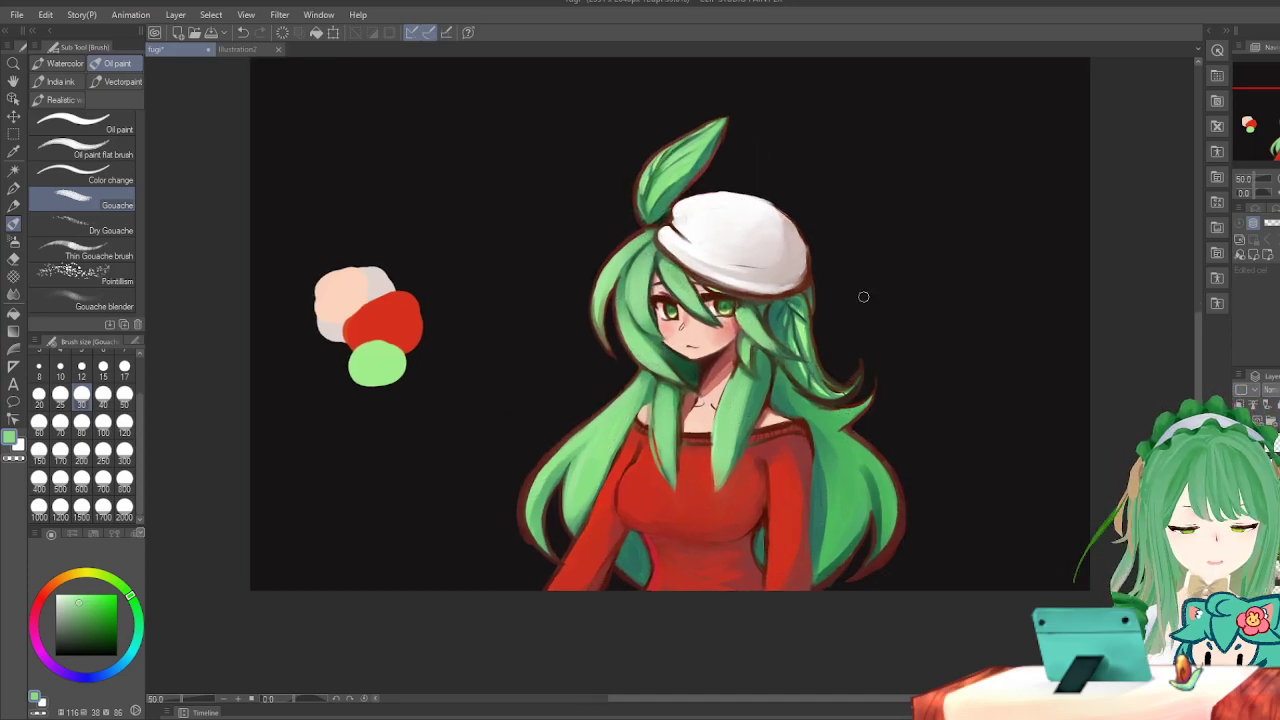
pyautogui.scroll(-3, 1000, 337)
pyautogui.scroll(6, 946, 274)
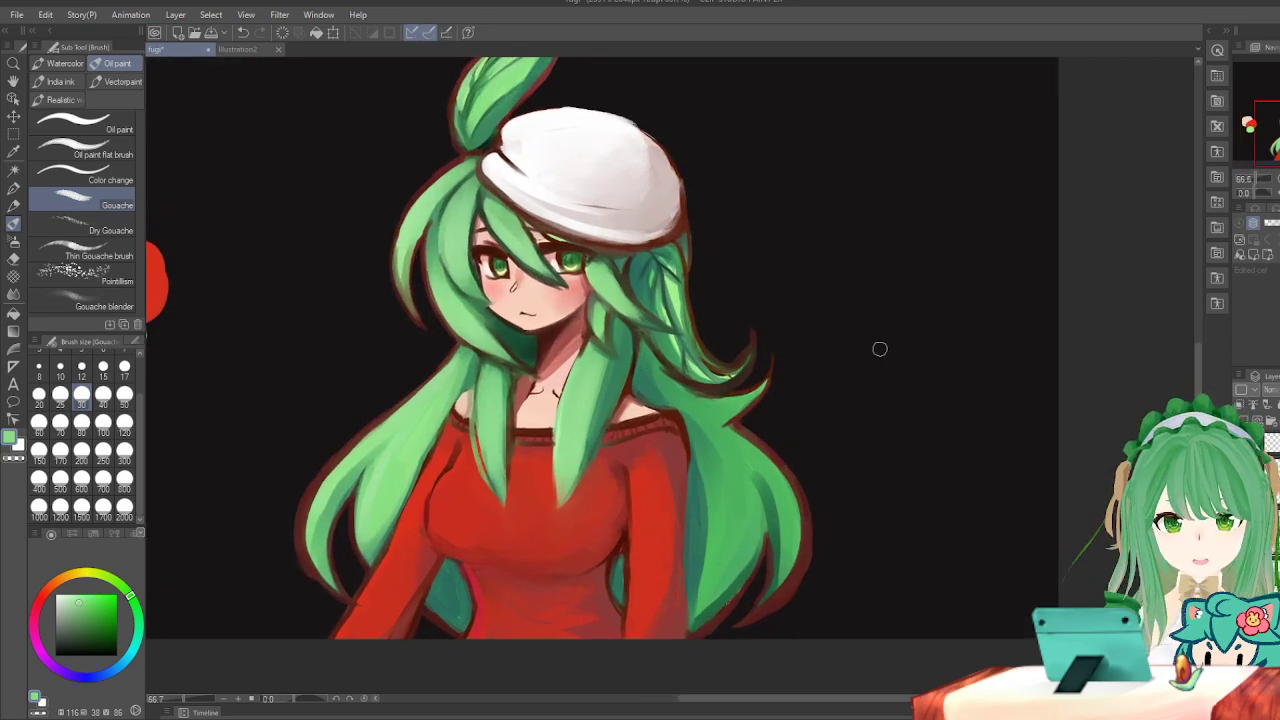
pyautogui.scroll(-1, 706, 306)
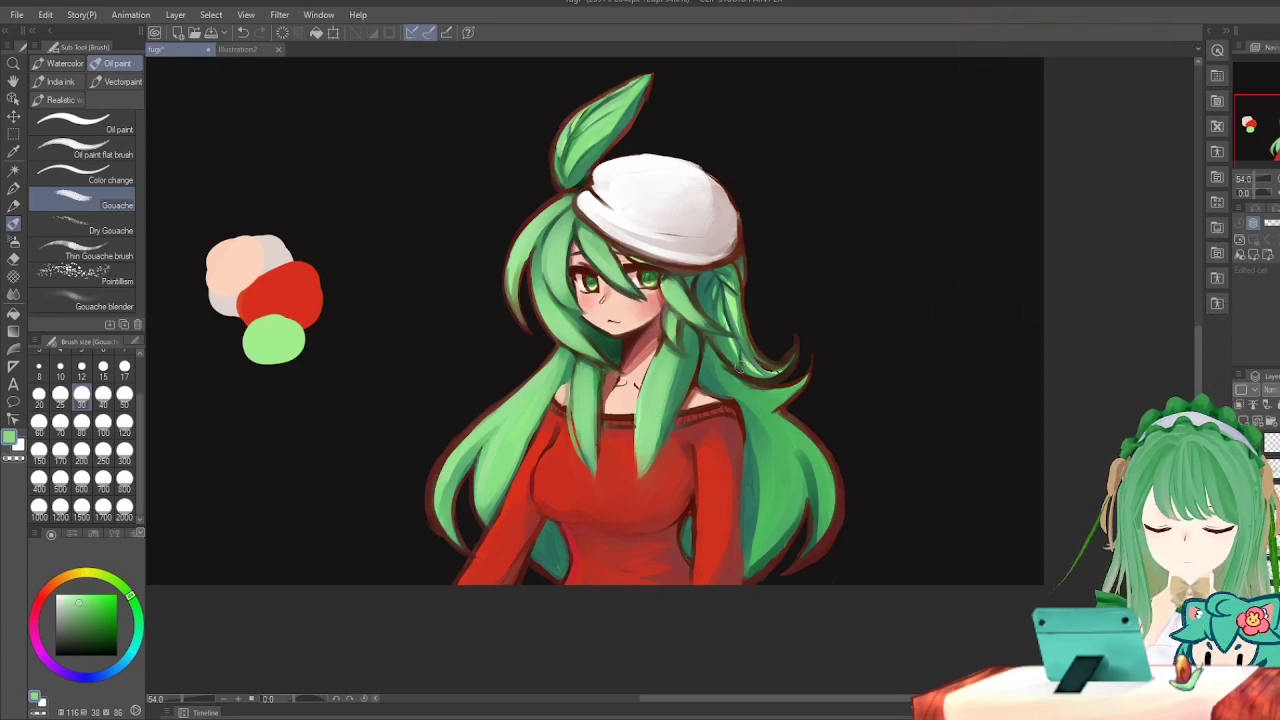
pyautogui.scroll(2, 603, 401)
pyautogui.scroll(-2, 873, 439)
pyautogui.scroll(-2, 873, 439)
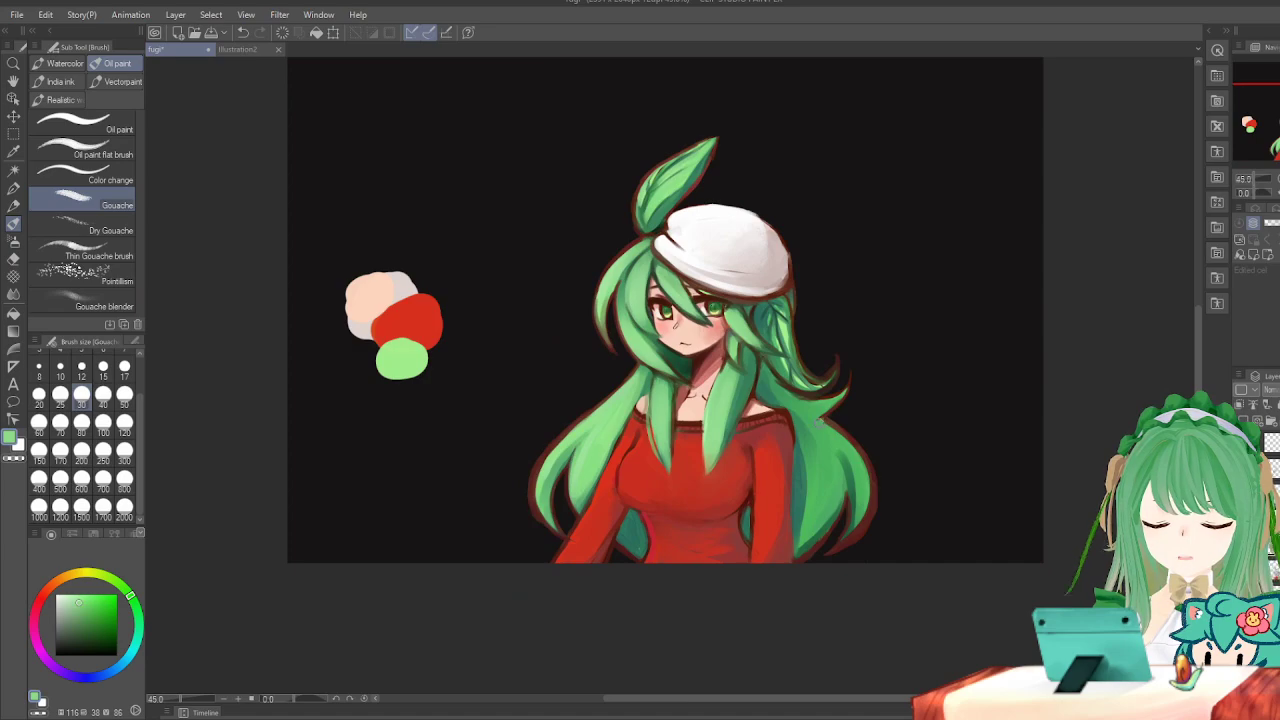
pyautogui.scroll(4, 830, 425)
pyautogui.scroll(-1, 726, 331)
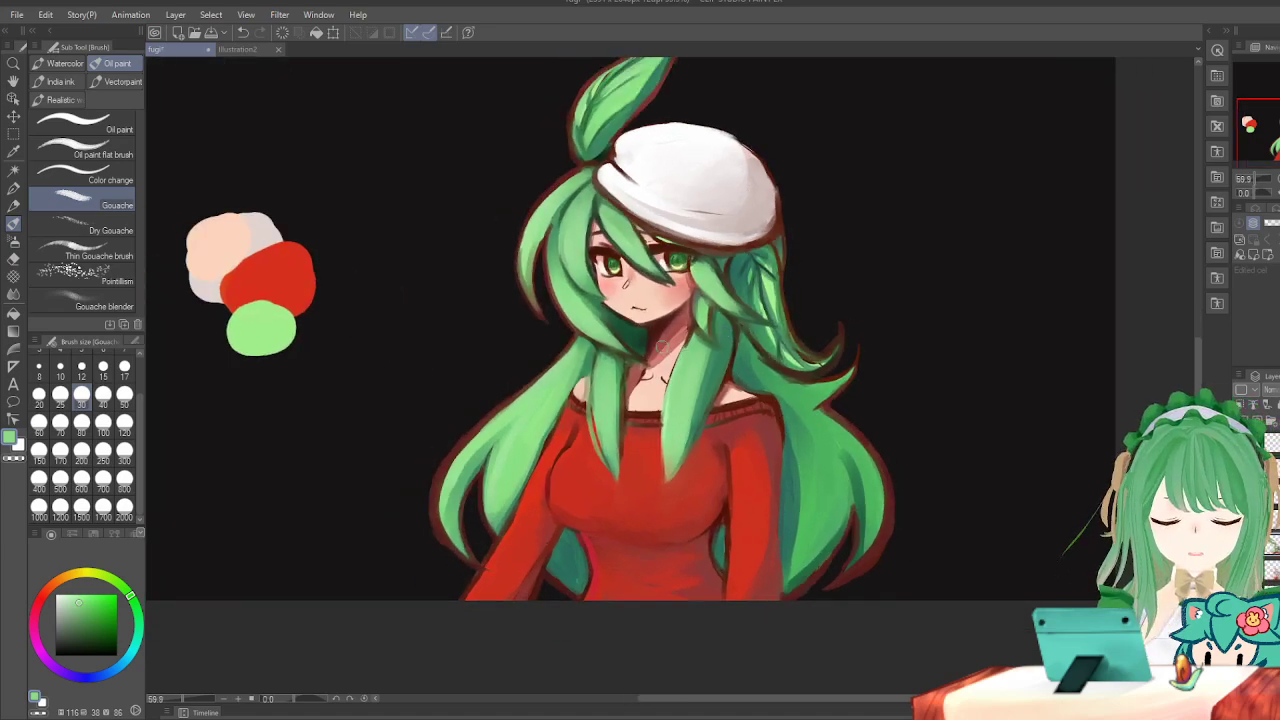
pyautogui.scroll(1, 654, 322)
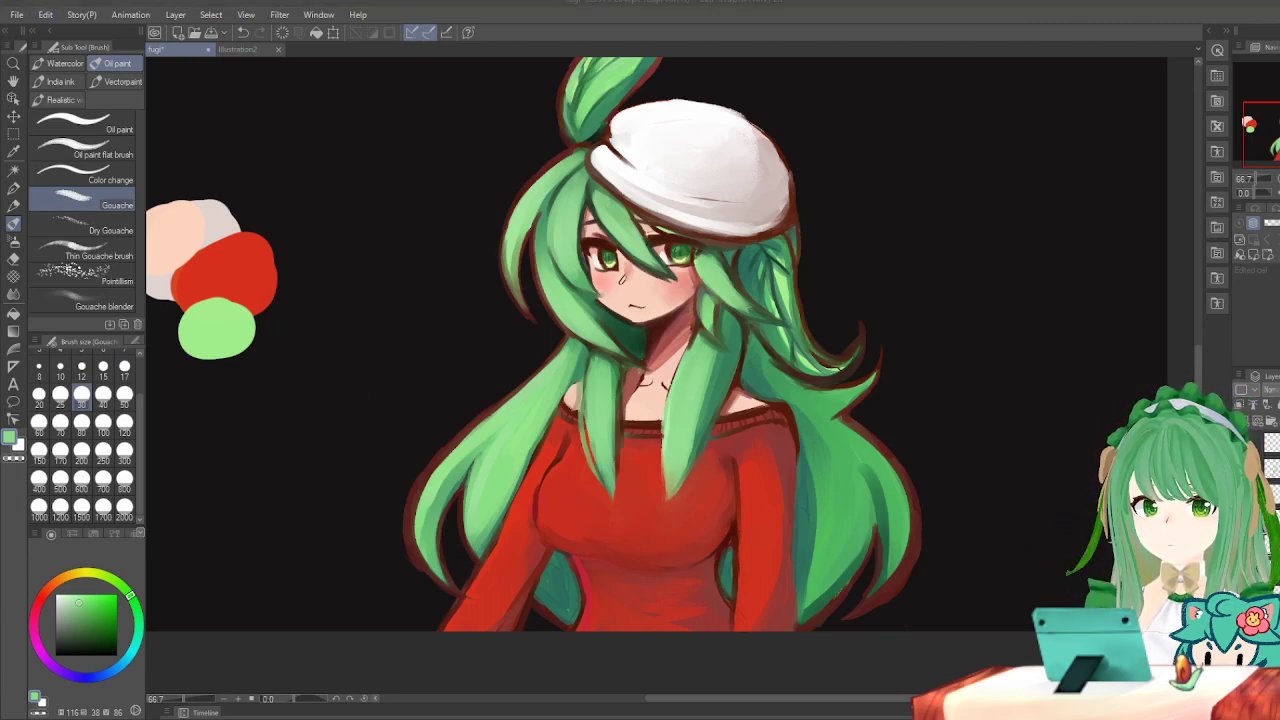
# Undo and redo the last change to compare both versions of the figure, and check the whole illustration again.
pyautogui.scroll(-2, 459, 279)
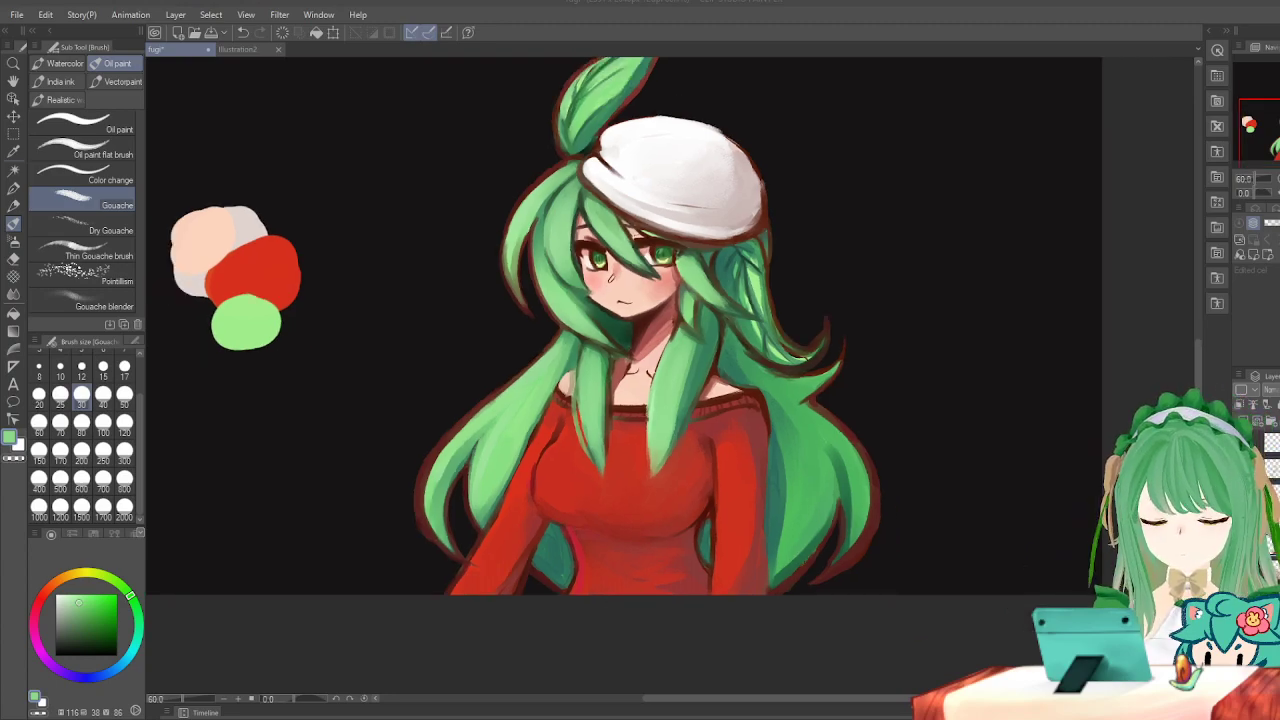
pyautogui.scroll(2, 440, 298)
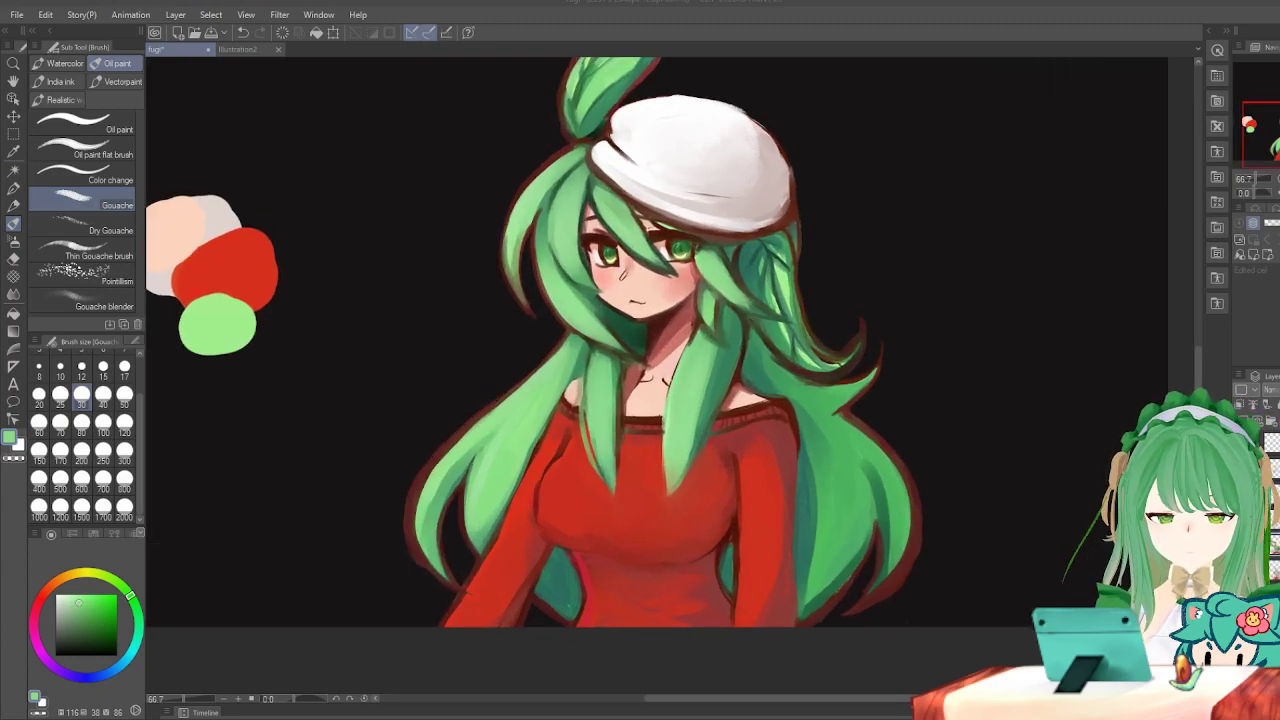
pyautogui.hotkey('ctrl', 'z')
pyautogui.hotkey('ctrl', 'y')
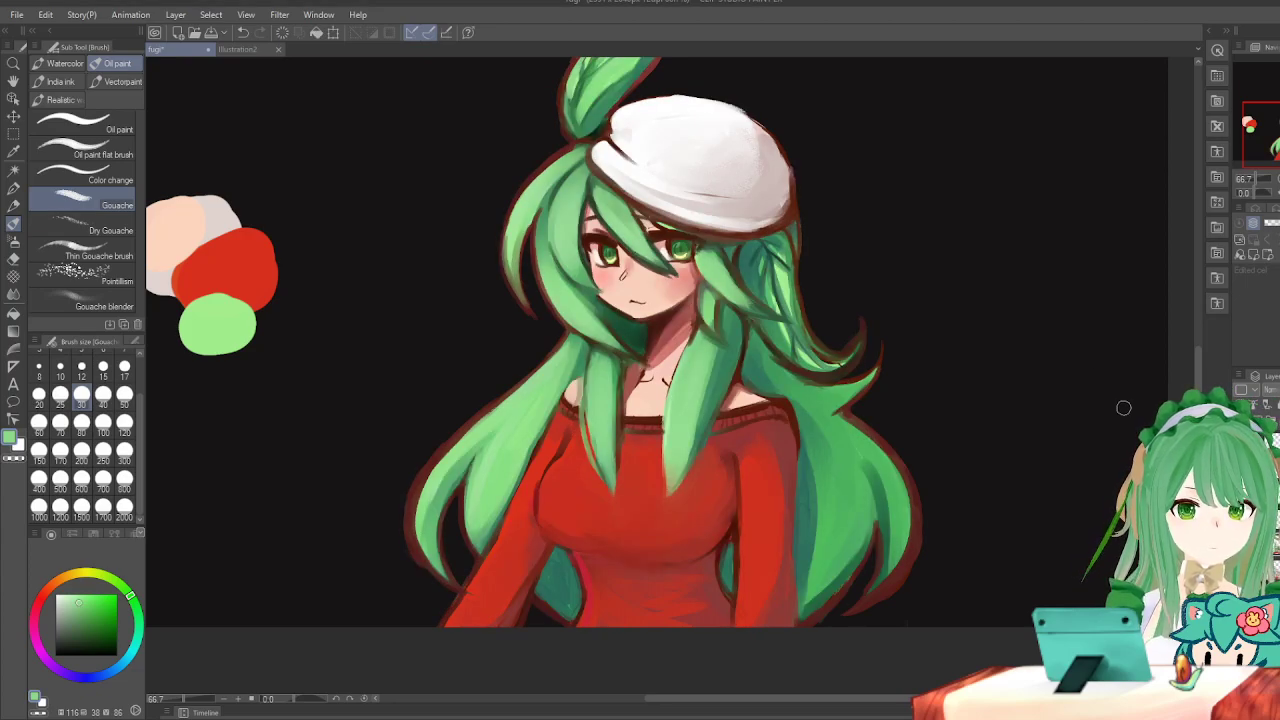
pyautogui.scroll(-2, 563, 270)
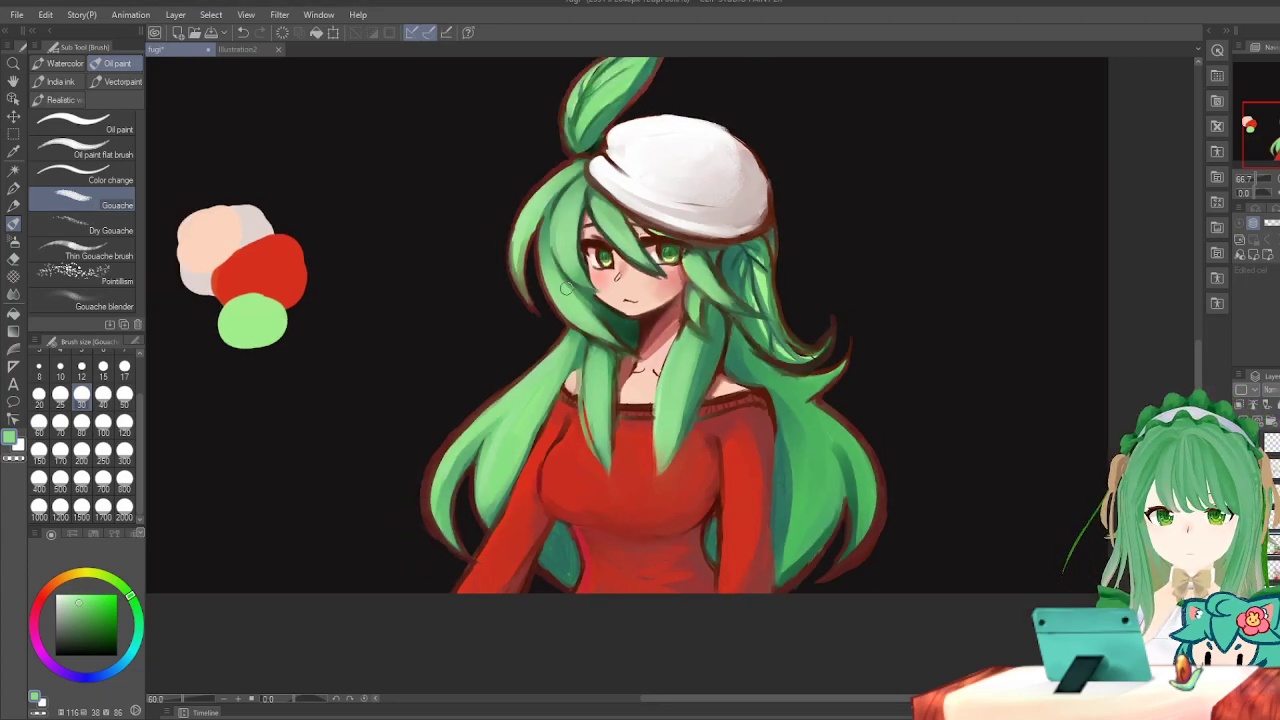
pyautogui.scroll(-1, 600, 198)
pyautogui.scroll(2, 703, 131)
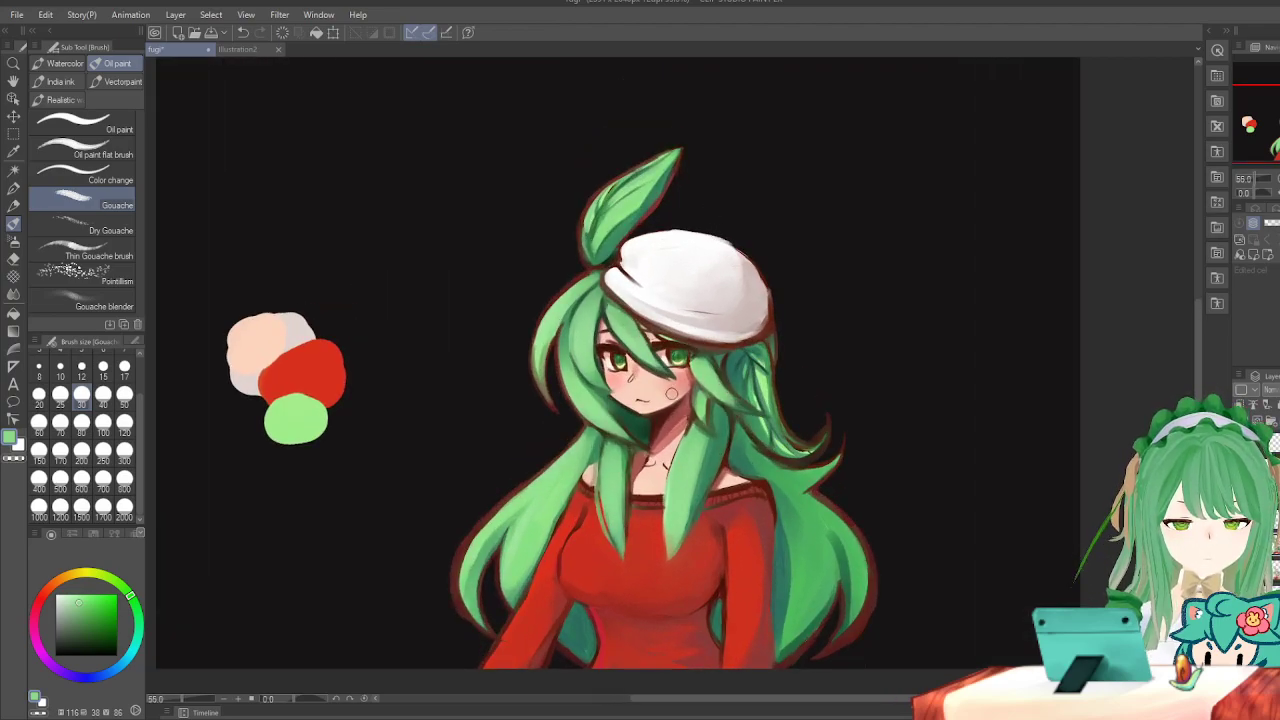
# Examine the leaf, white hat, face and overall figure at several magnifications.
pyautogui.scroll(1, 639, 472)
pyautogui.scroll(-1, 678, 395)
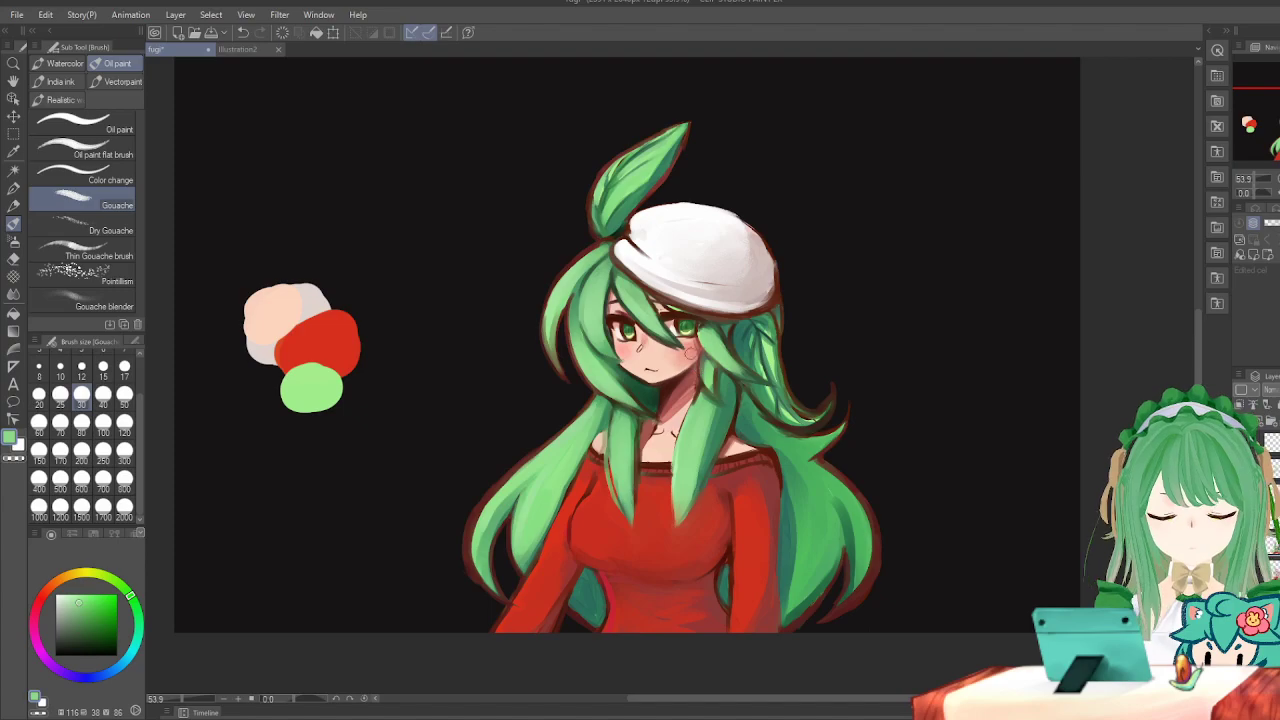
pyautogui.scroll(2, 699, 249)
pyautogui.scroll(1, 636, 130)
pyautogui.scroll(-2, 639, 112)
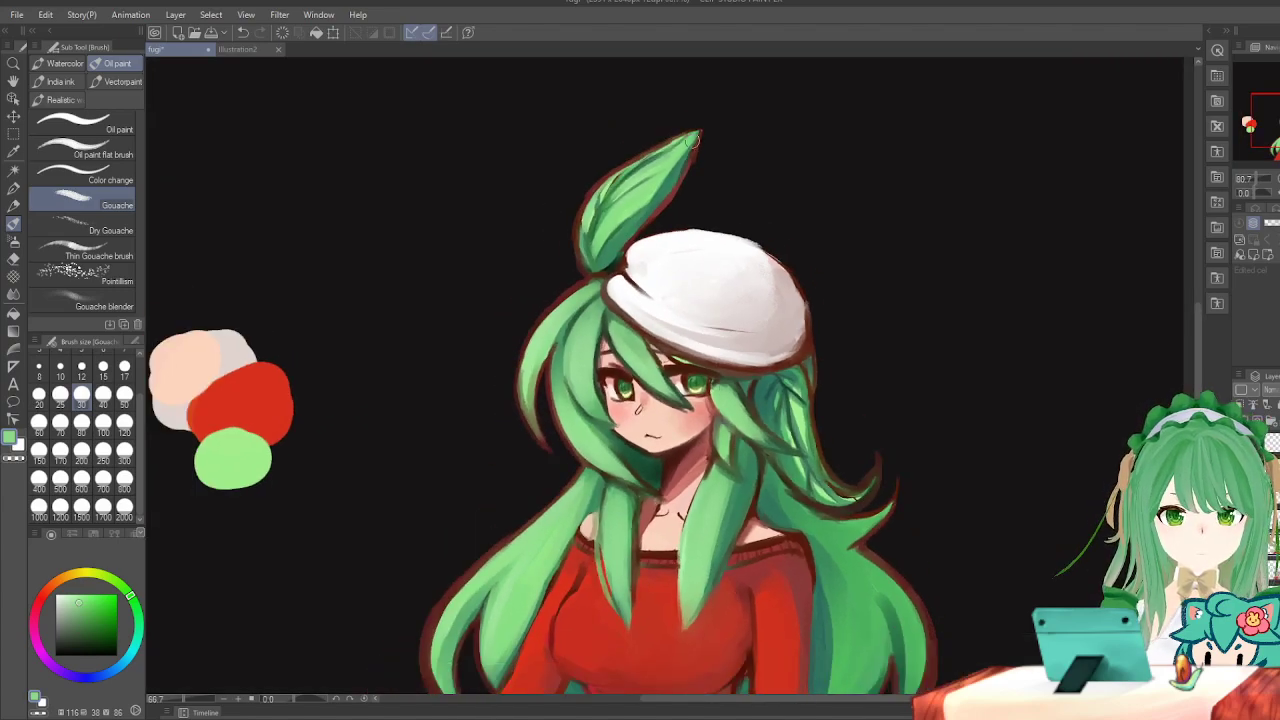
pyautogui.scroll(4, 694, 94)
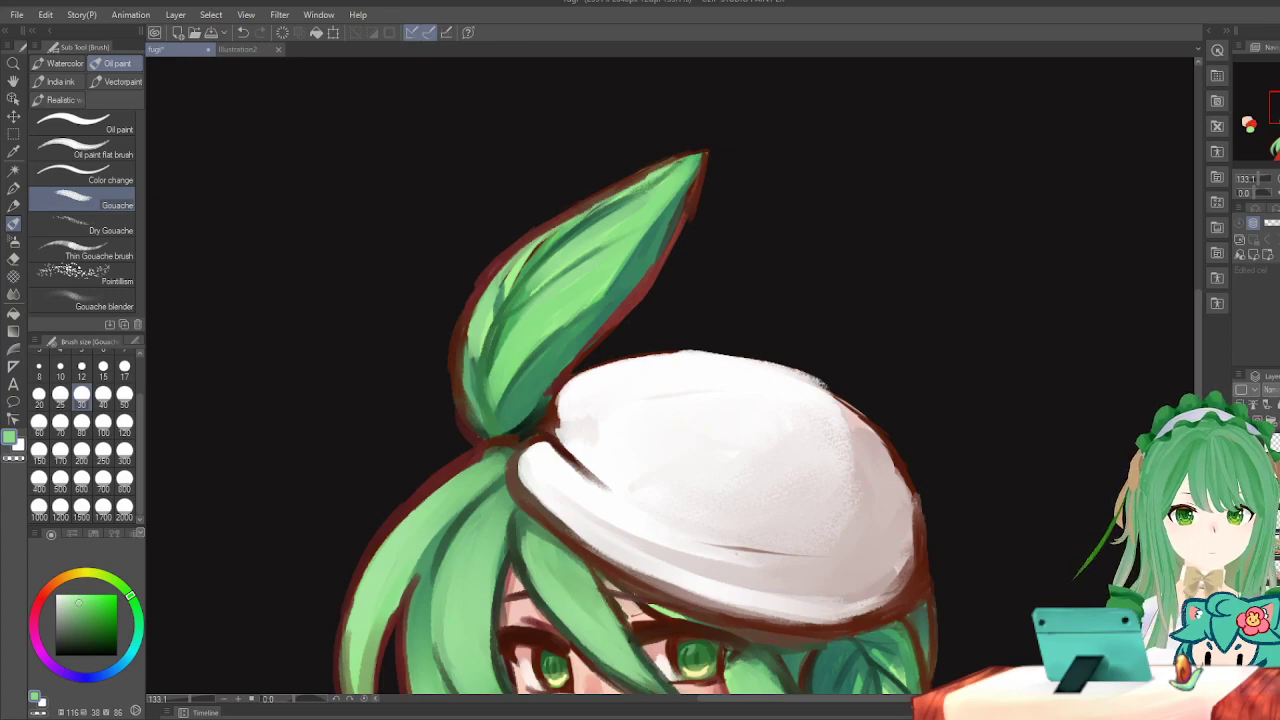
pyautogui.scroll(-6, 720, 190)
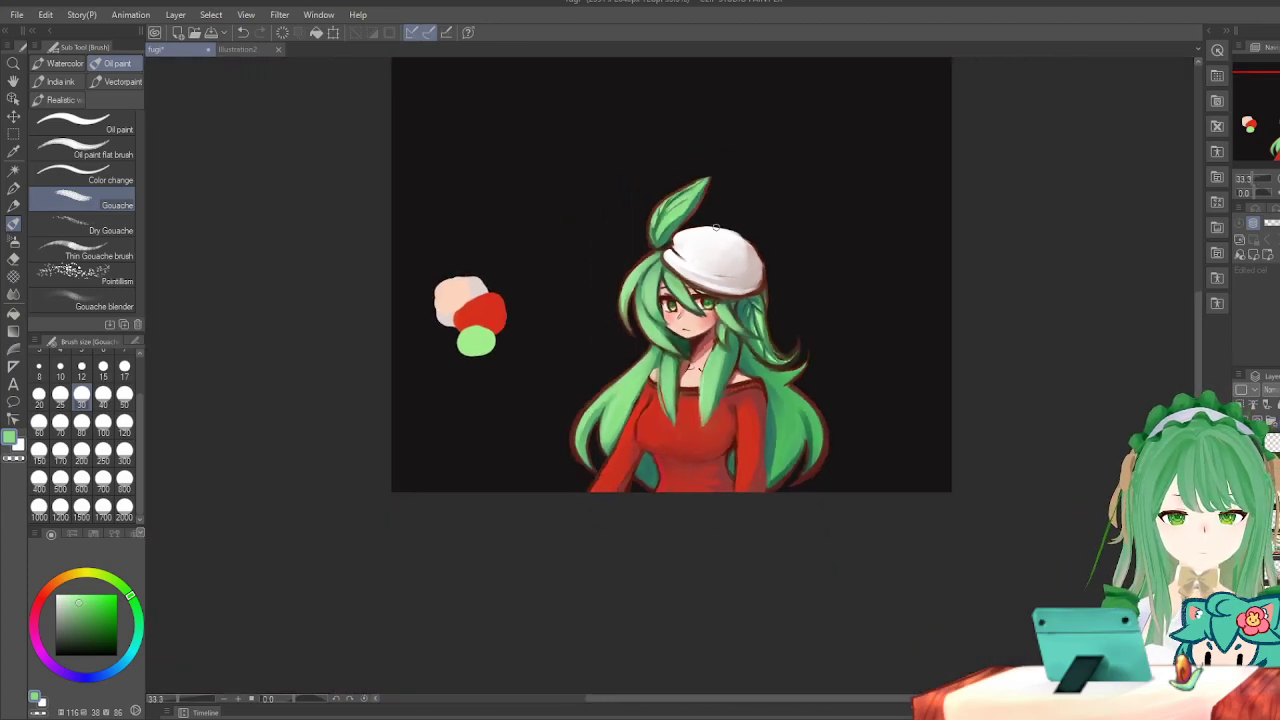
pyautogui.scroll(4, 708, 272)
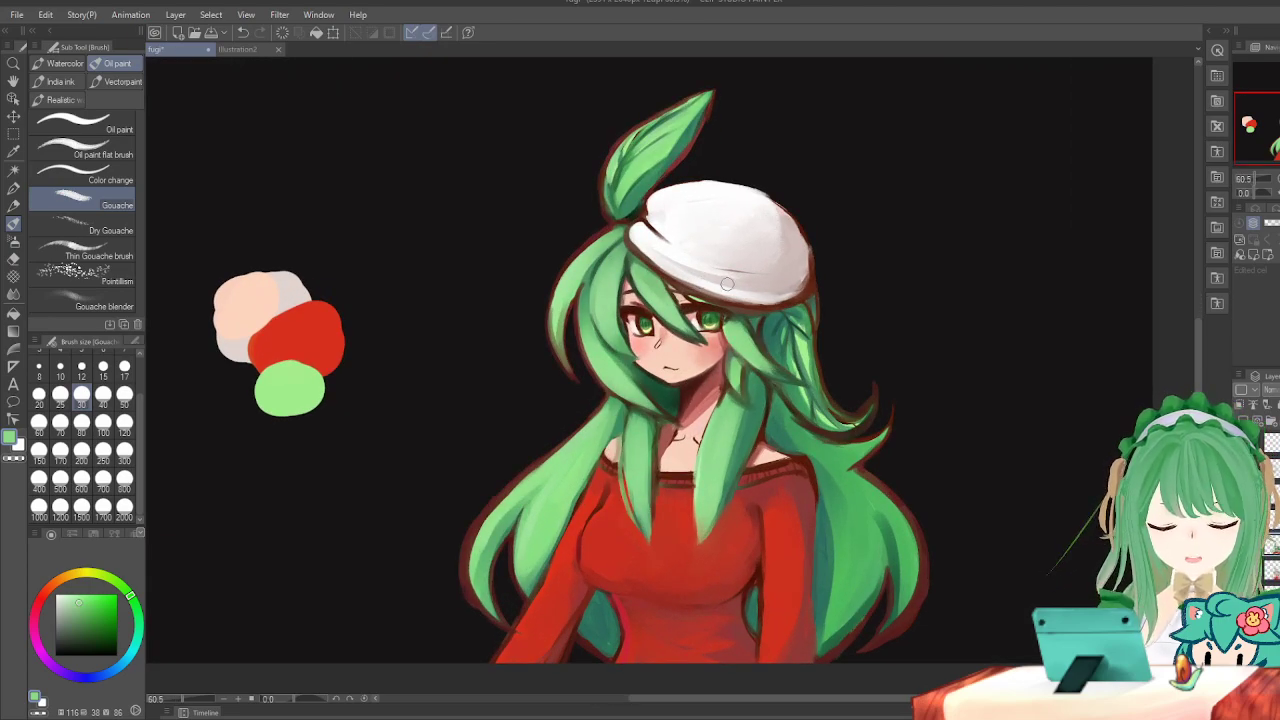
pyautogui.scroll(-2, 728, 196)
pyautogui.scroll(4, 690, 197)
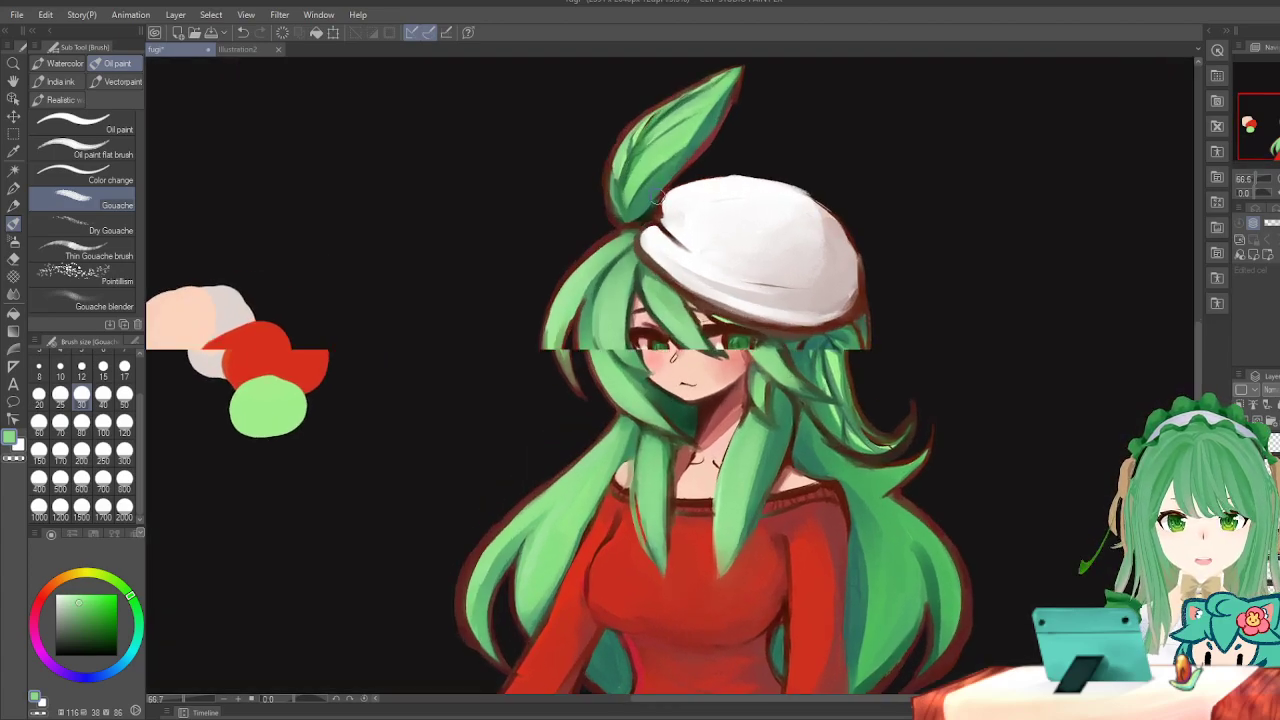
pyautogui.scroll(-2, 656, 195)
pyautogui.scroll(5, 537, 183)
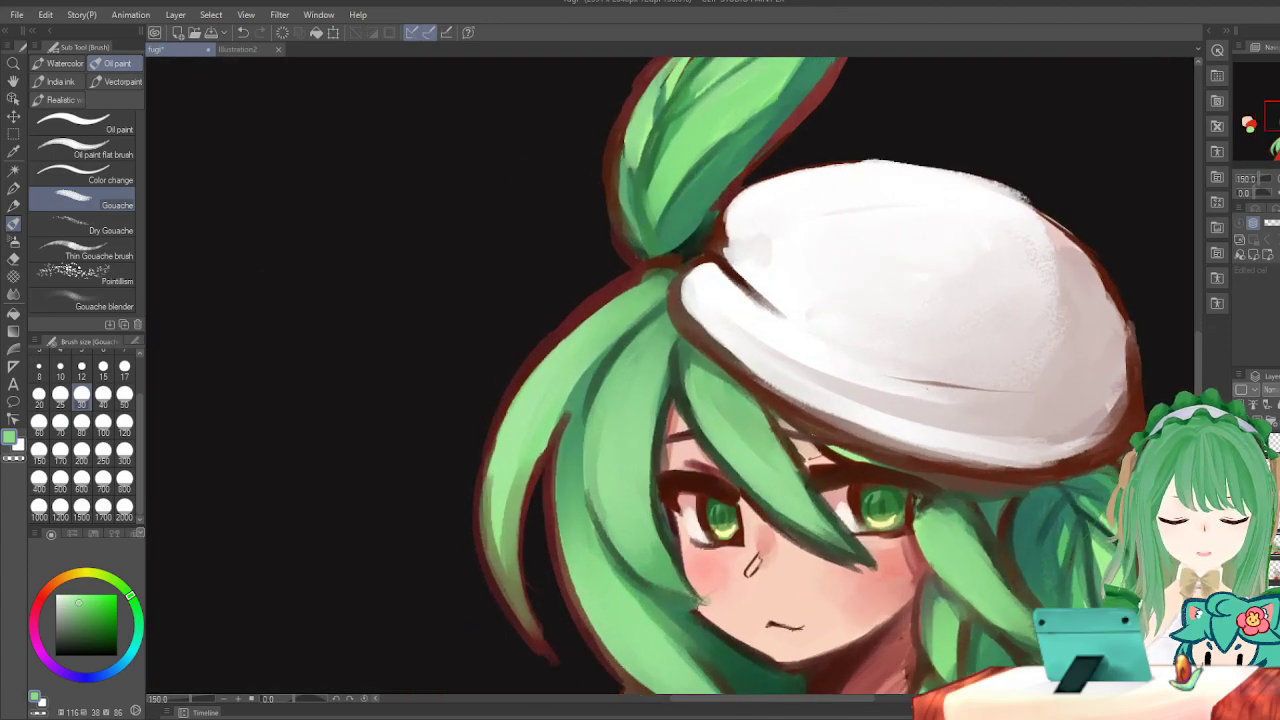
# Sample the dark red outline colour and touch up the outline at the leaf's base with the Gouache brush at size 12.
pyautogui.click(1240, 441)
pyautogui.click(1240, 441)
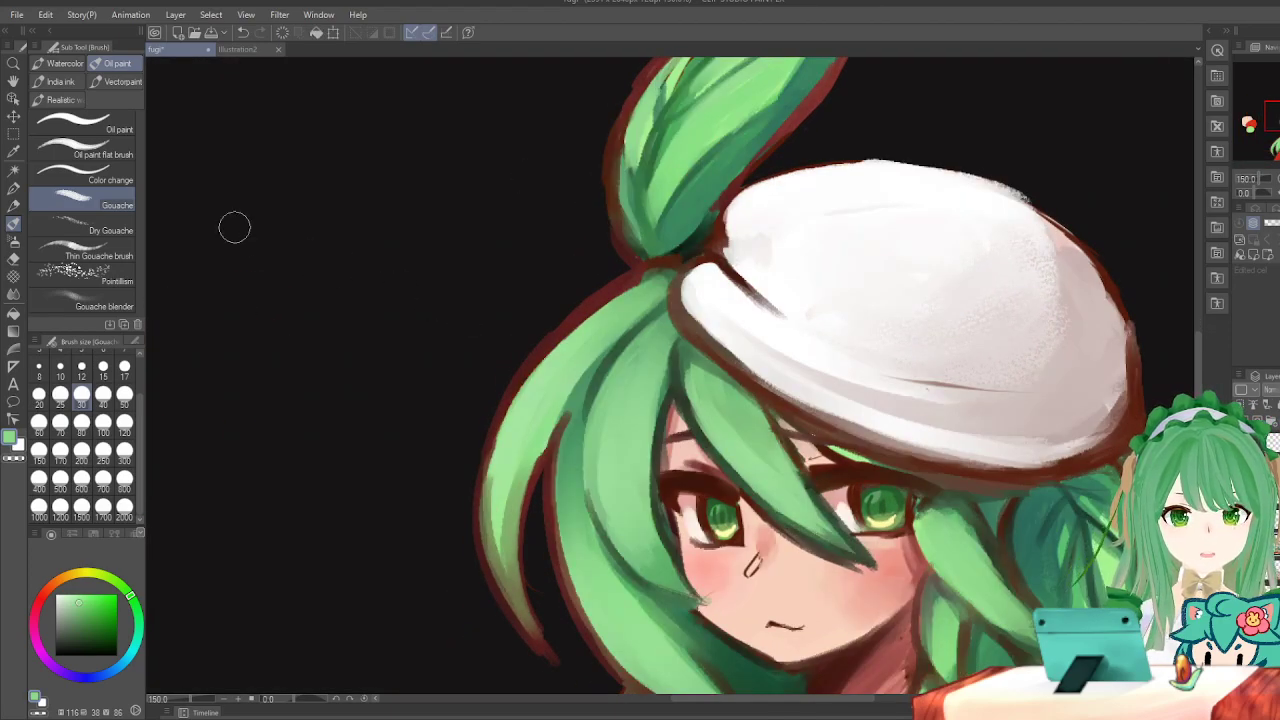
pyautogui.click(14, 150)
pyautogui.click(608, 274)
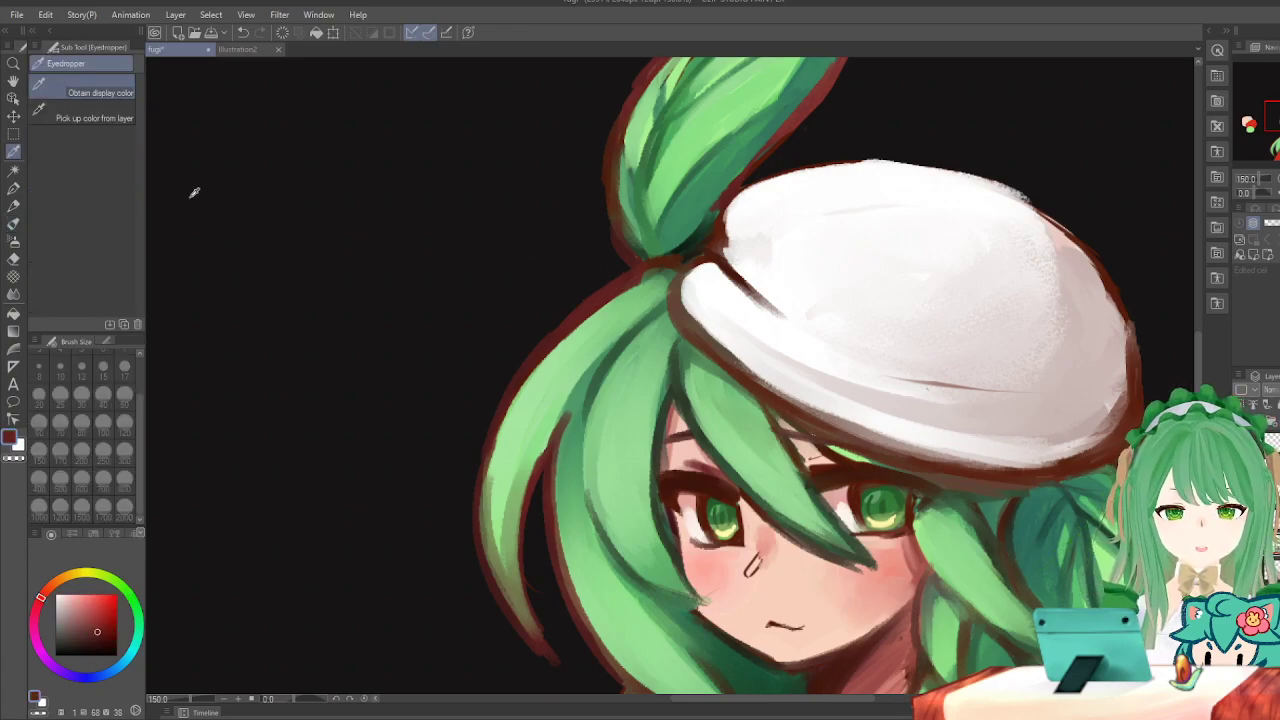
pyautogui.click(14, 222)
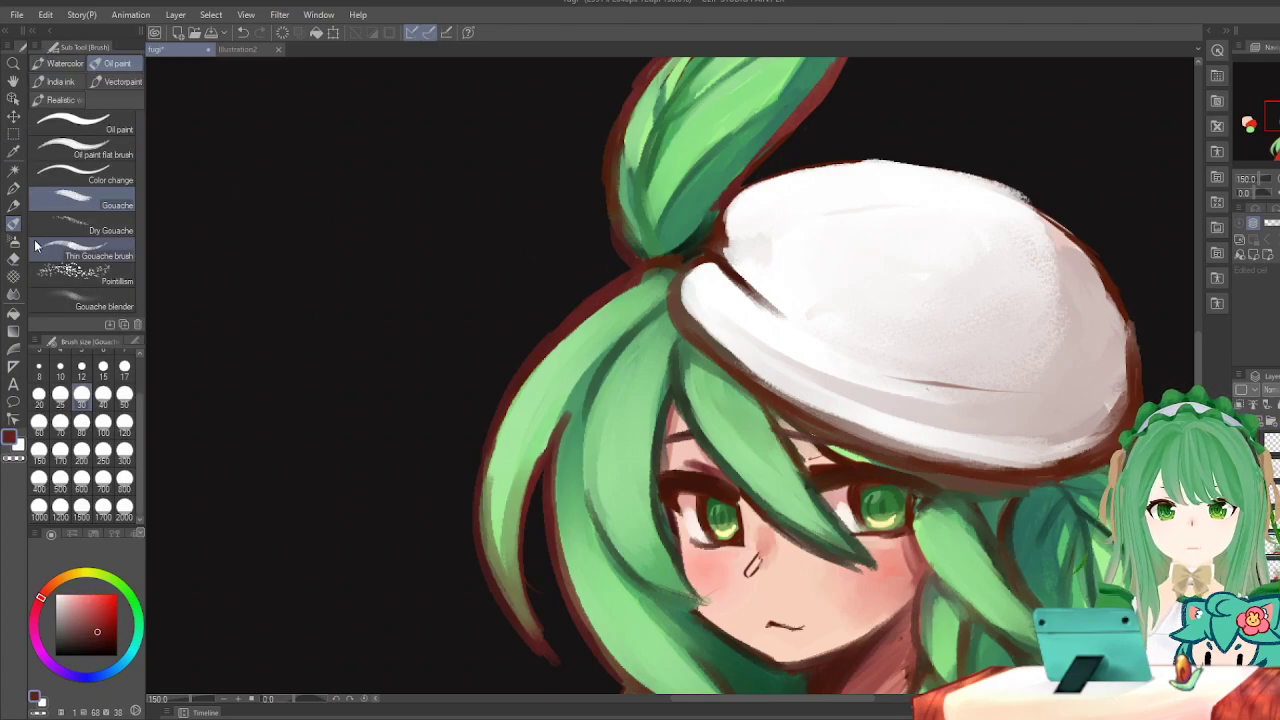
pyautogui.click(82, 368)
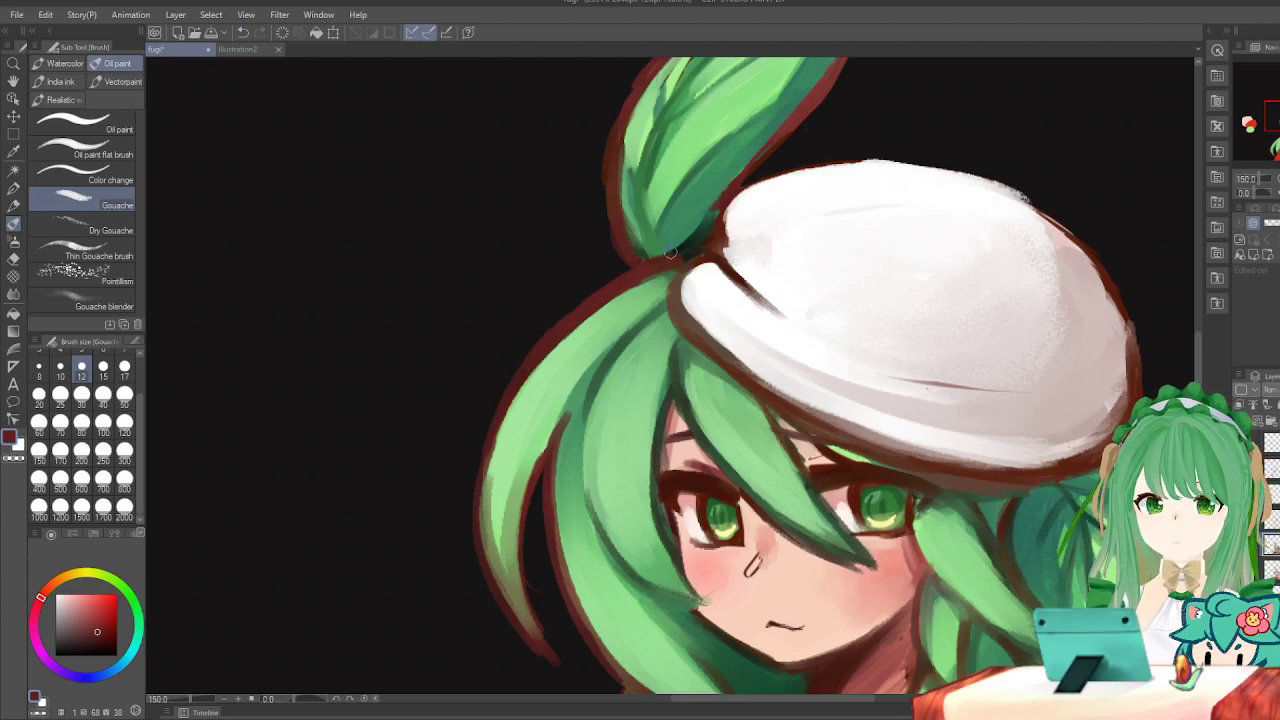
# Review the whole figure in normal and mirrored view, finishing with a close look at the face and eyes.
pyautogui.scroll(-5, 590, 275)
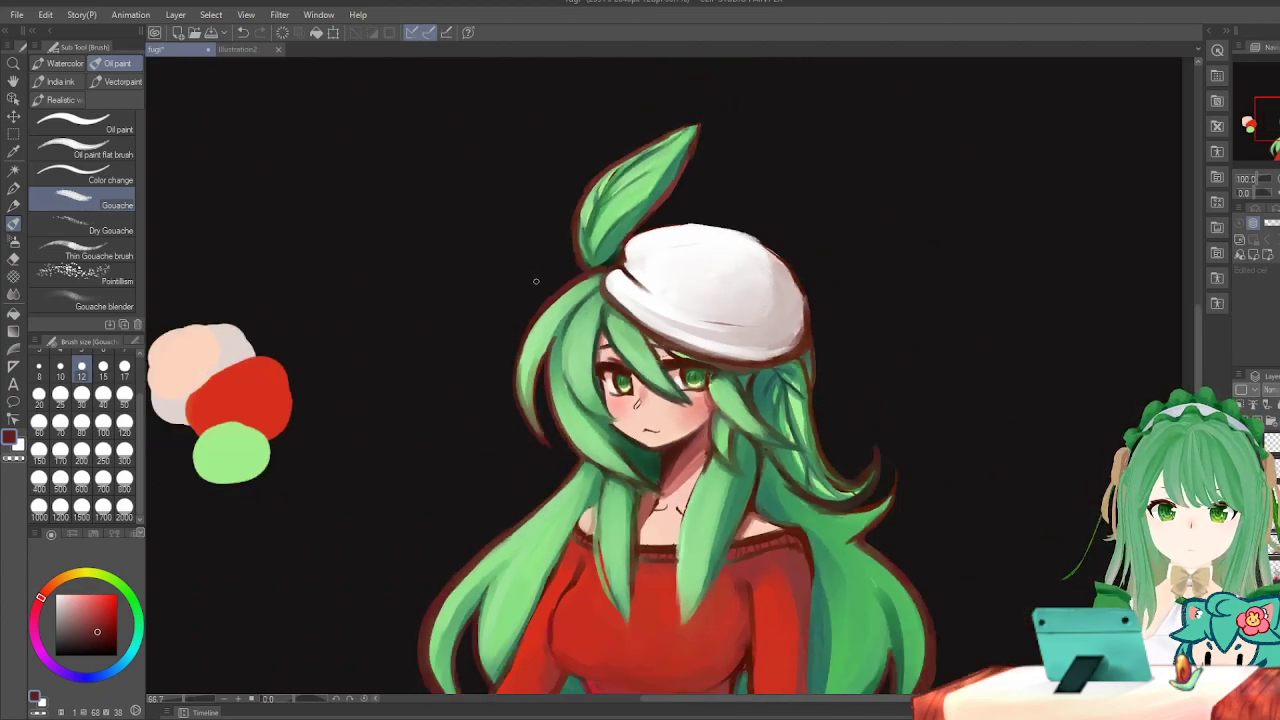
pyautogui.press('h')
pyautogui.press('h')
pyautogui.scroll(-1, 685, 255)
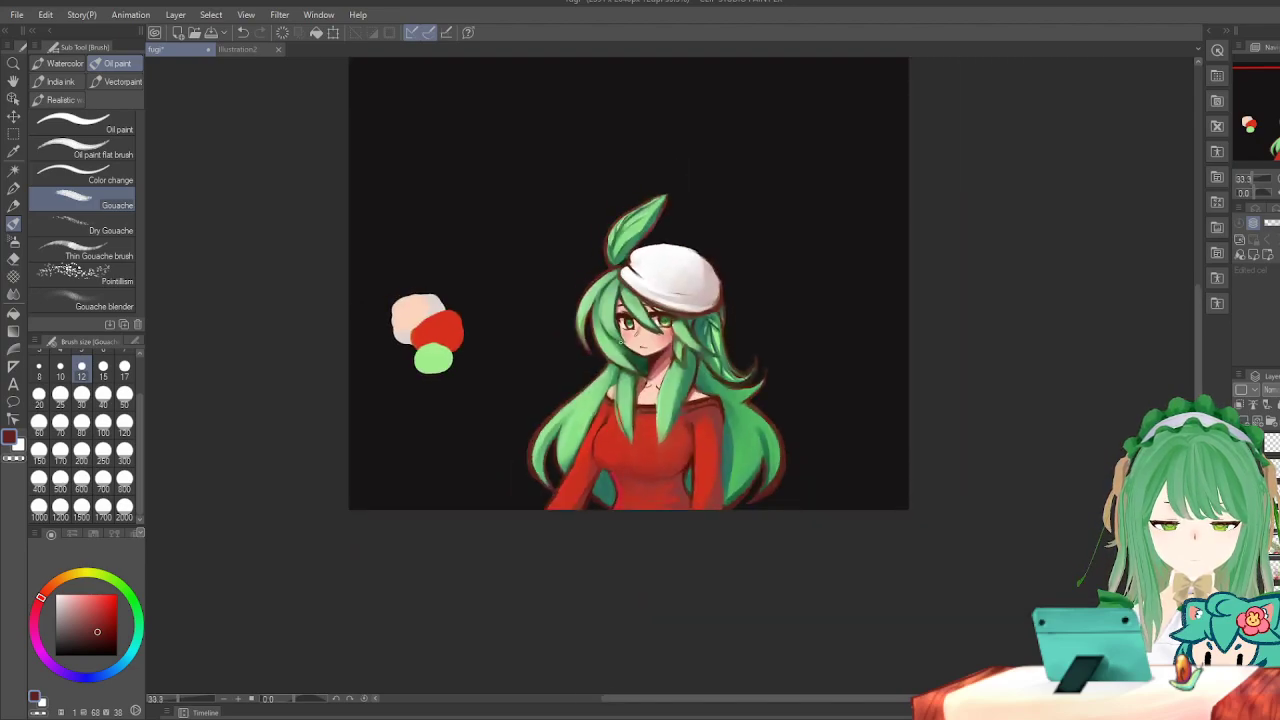
pyautogui.scroll(1, 590, 428)
pyautogui.press('h')
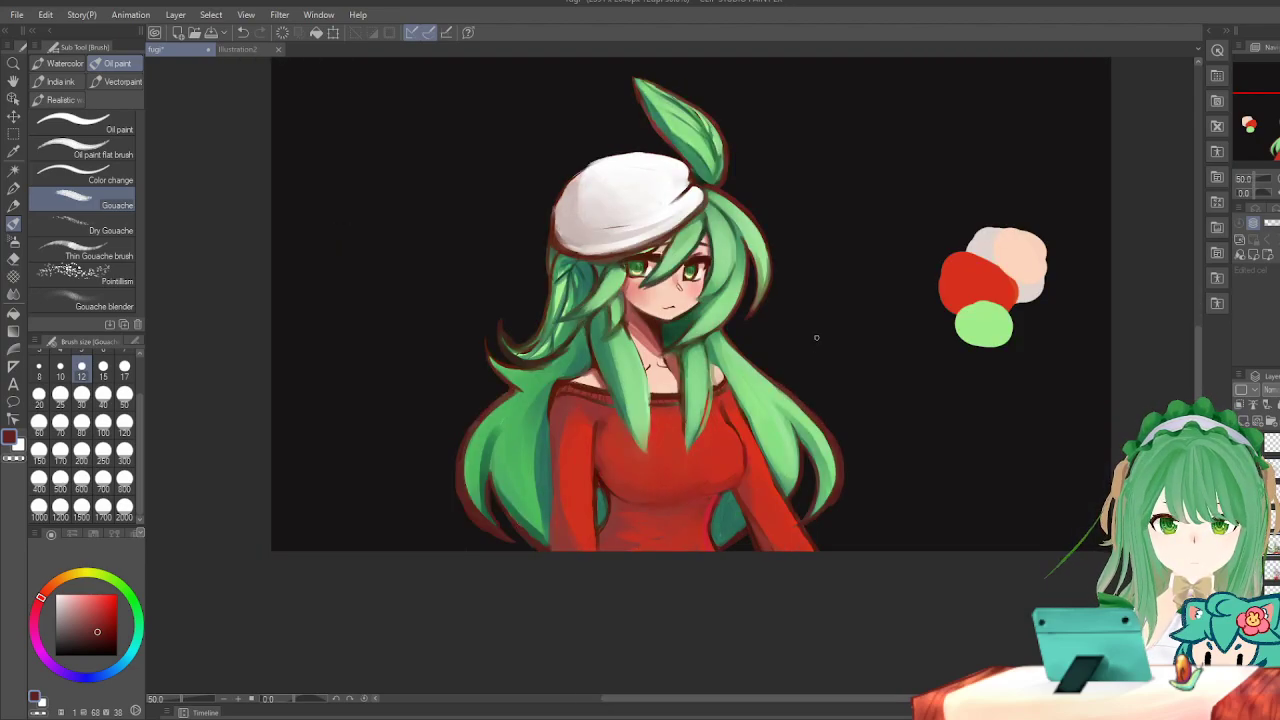
pyautogui.press('h')
pyautogui.scroll(2, 799, 290)
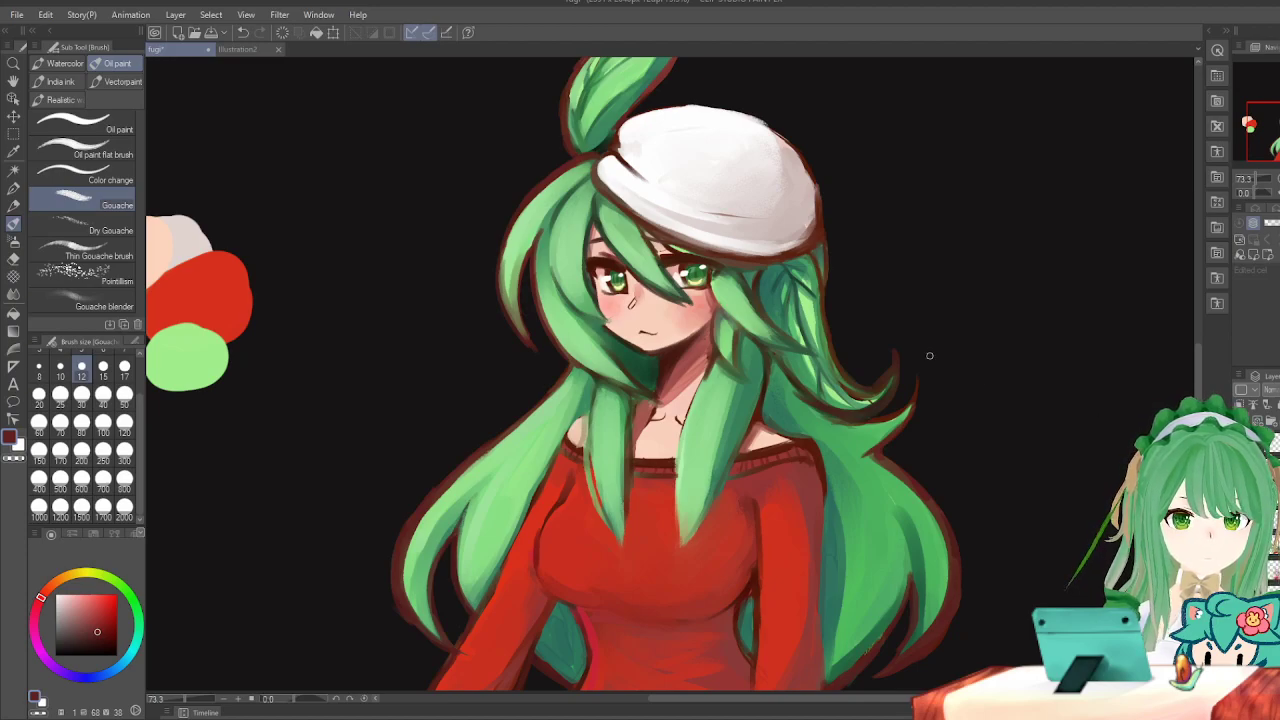
pyautogui.scroll(5, 690, 241)
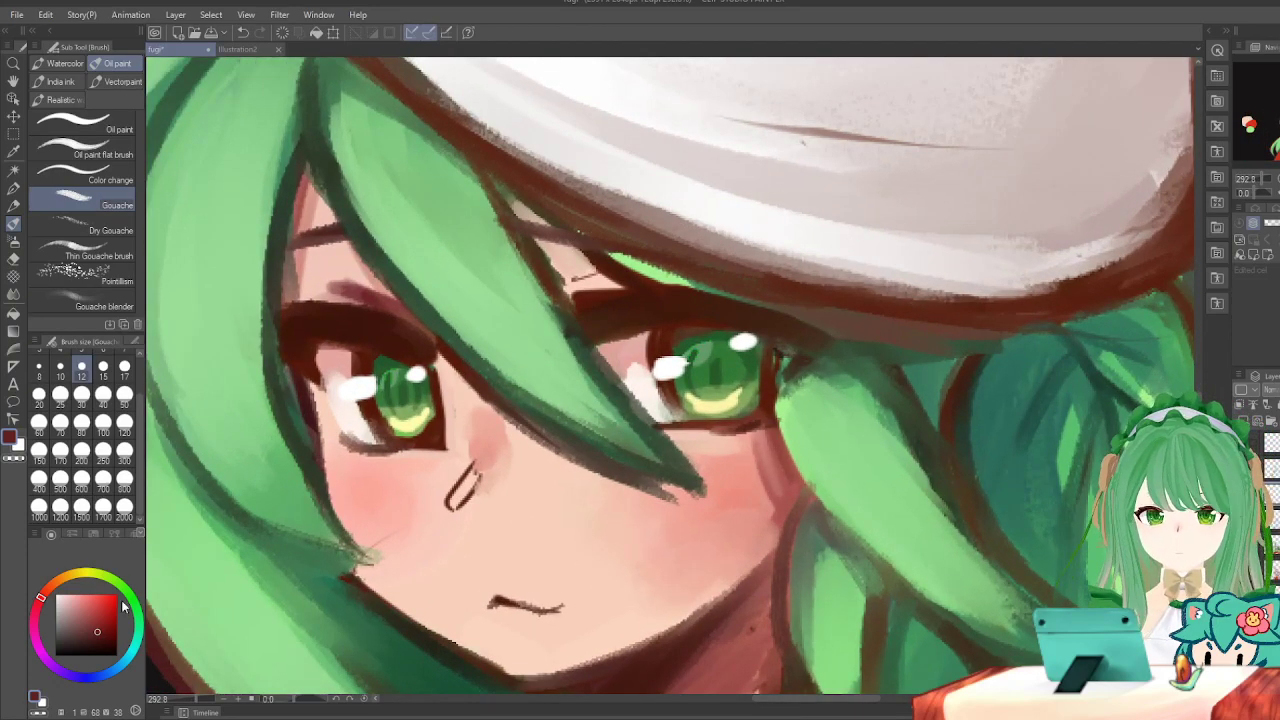
# Set the drawing colour to white and erase the white highlights from both eyes with the Hard eraser at size 80.
pyautogui.moveTo(100, 606); pyautogui.dragTo(56, 595)
pyautogui.click(14, 258)
pyautogui.click(82, 422)
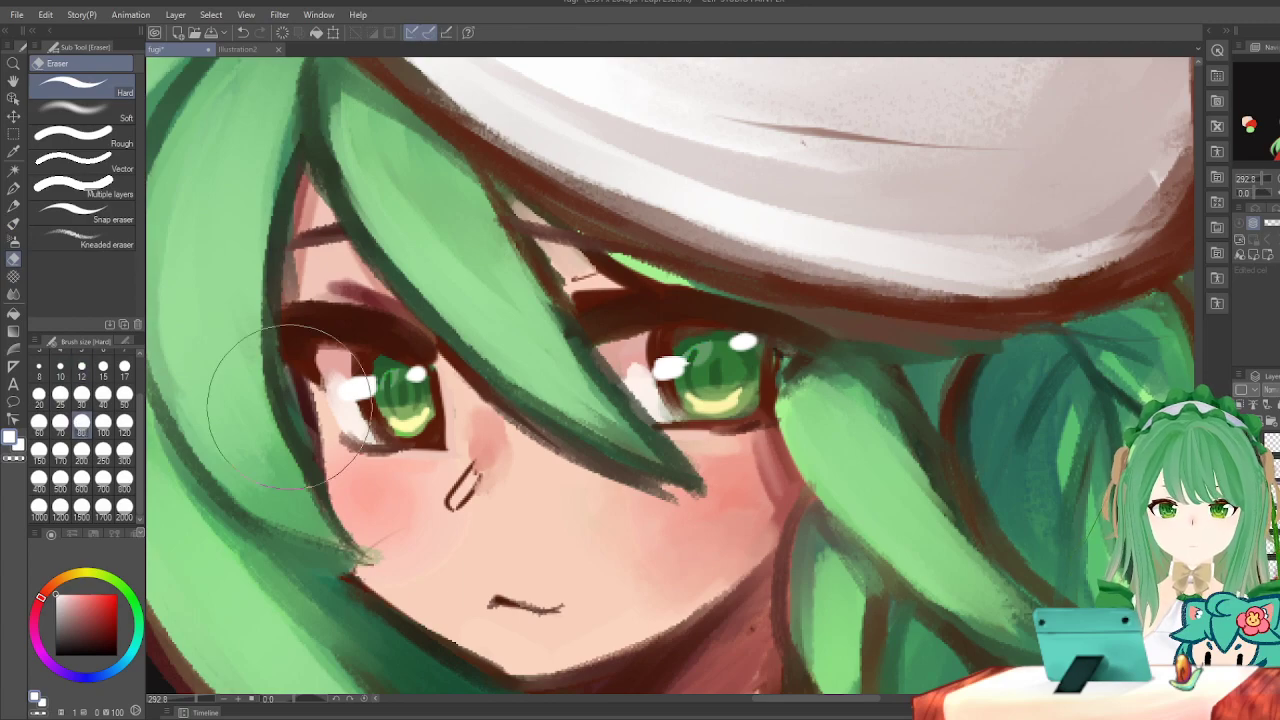
pyautogui.click(414, 380)
pyautogui.click(722, 373)
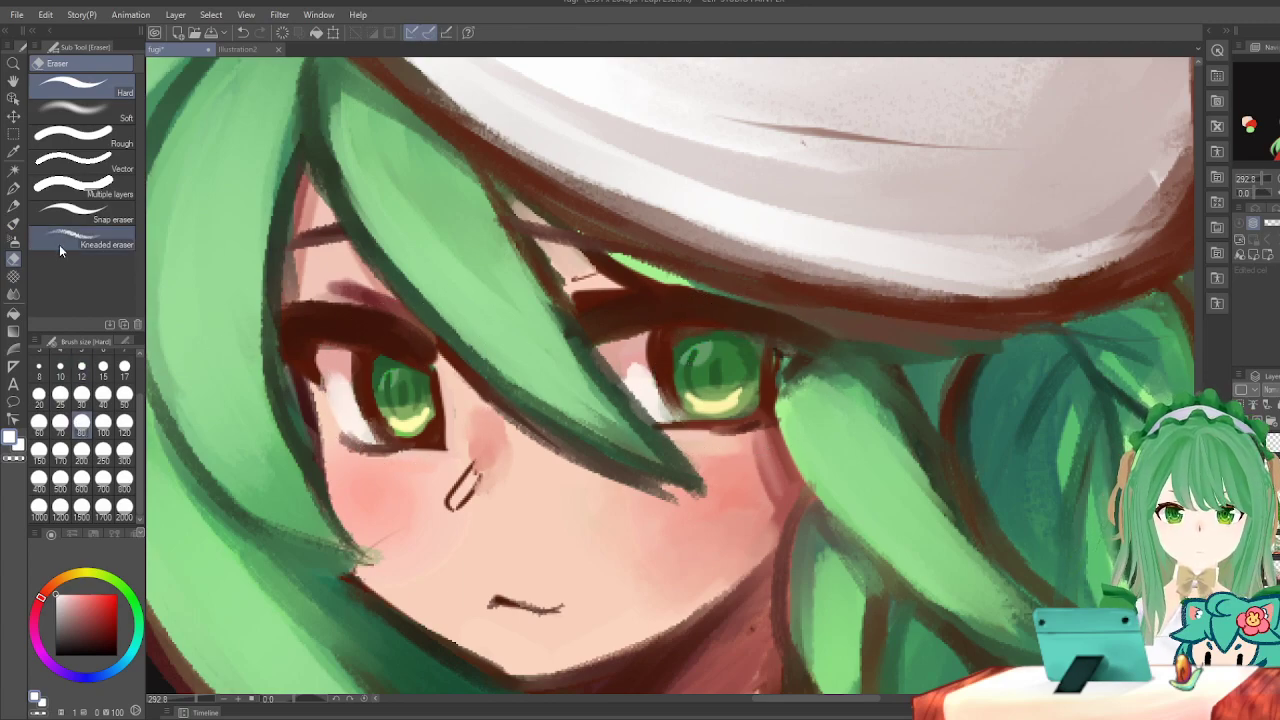
# Paint a small white highlight at the upper outer edge of the right-hand eye's iris with the Turnip pen at size 5.
pyautogui.press('p')
pyautogui.click(89, 375)
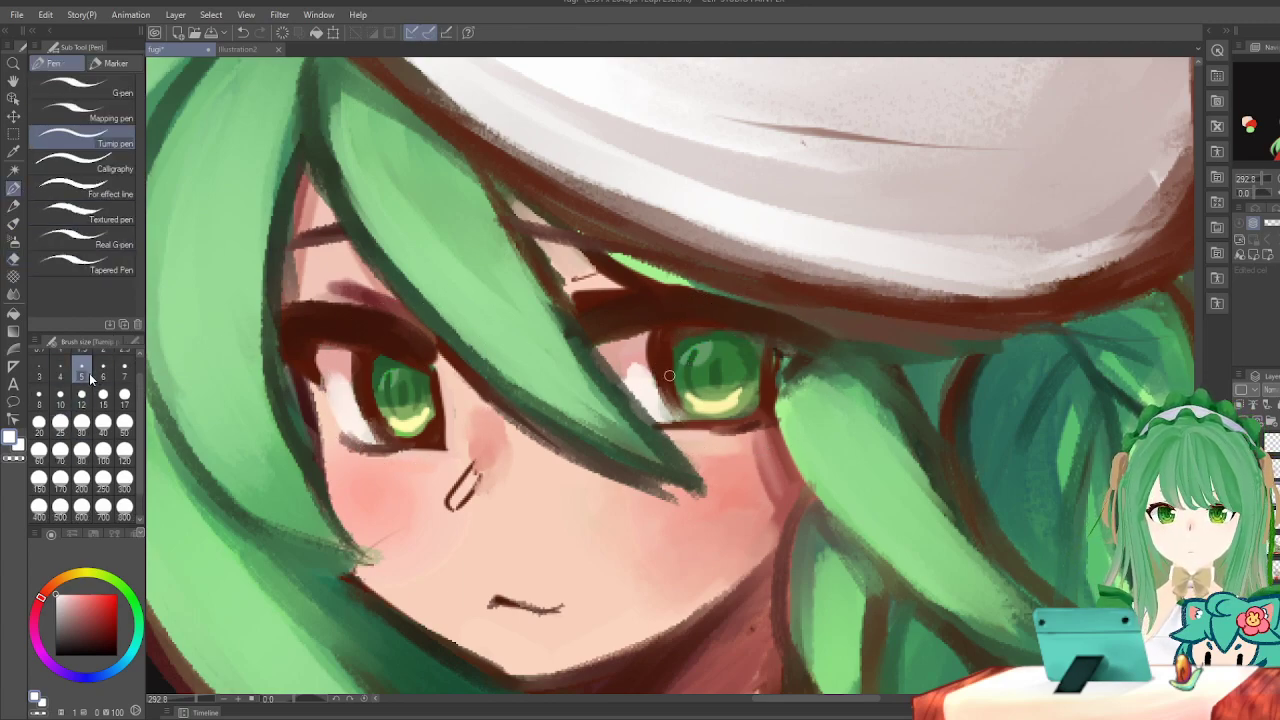
pyautogui.press('h')
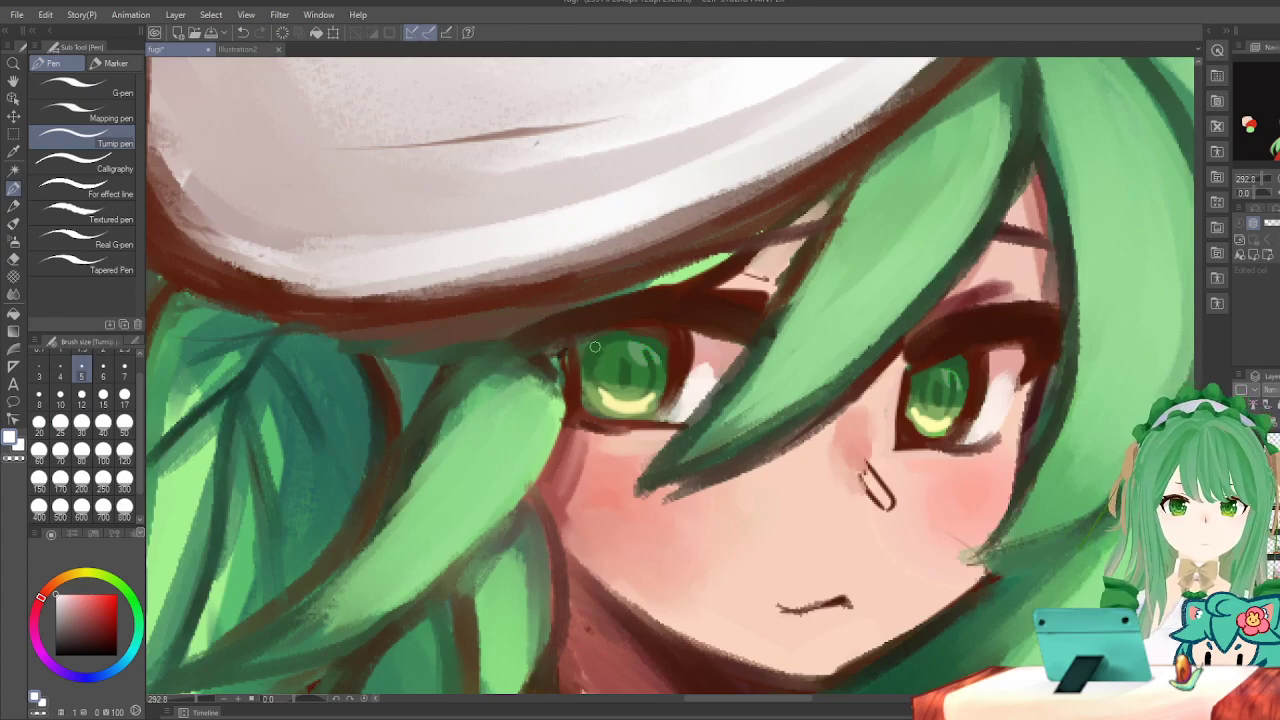
pyautogui.moveTo(592, 344); pyautogui.dragTo(596, 342)
pyautogui.press('h')
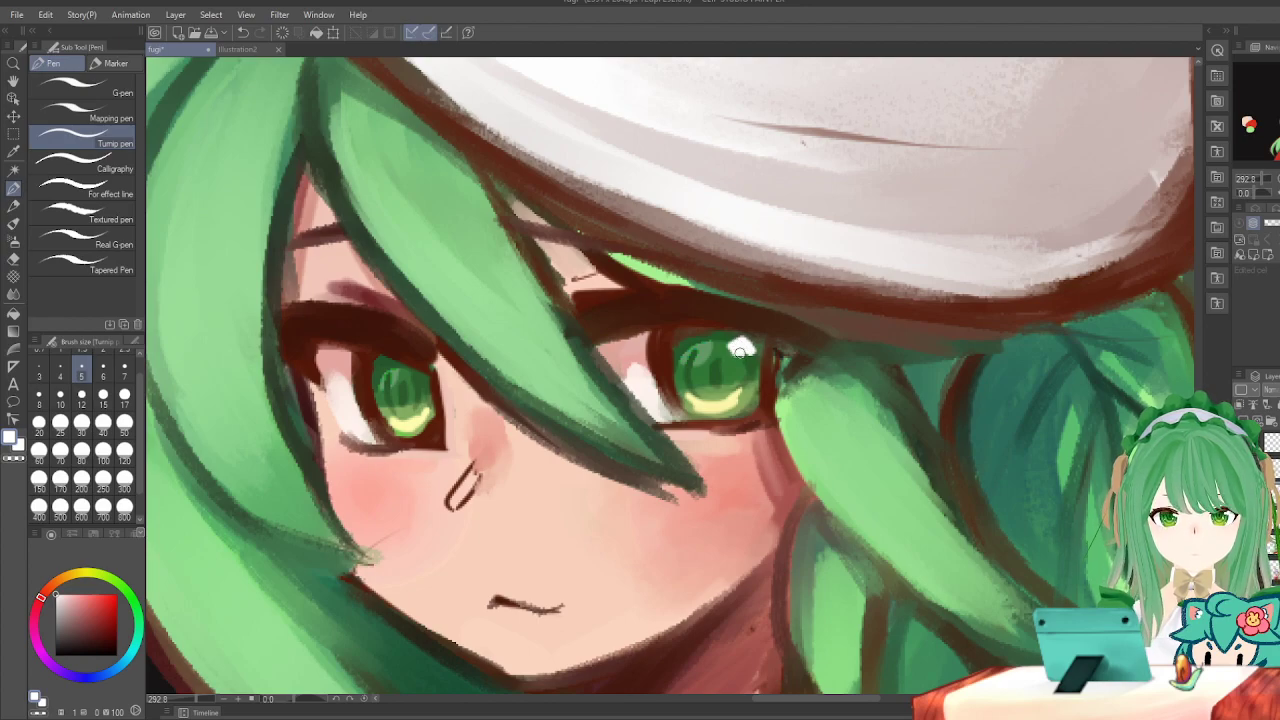
pyautogui.hotkey('ctrl', 'z')
pyautogui.moveTo(735, 346); pyautogui.dragTo(746, 352)
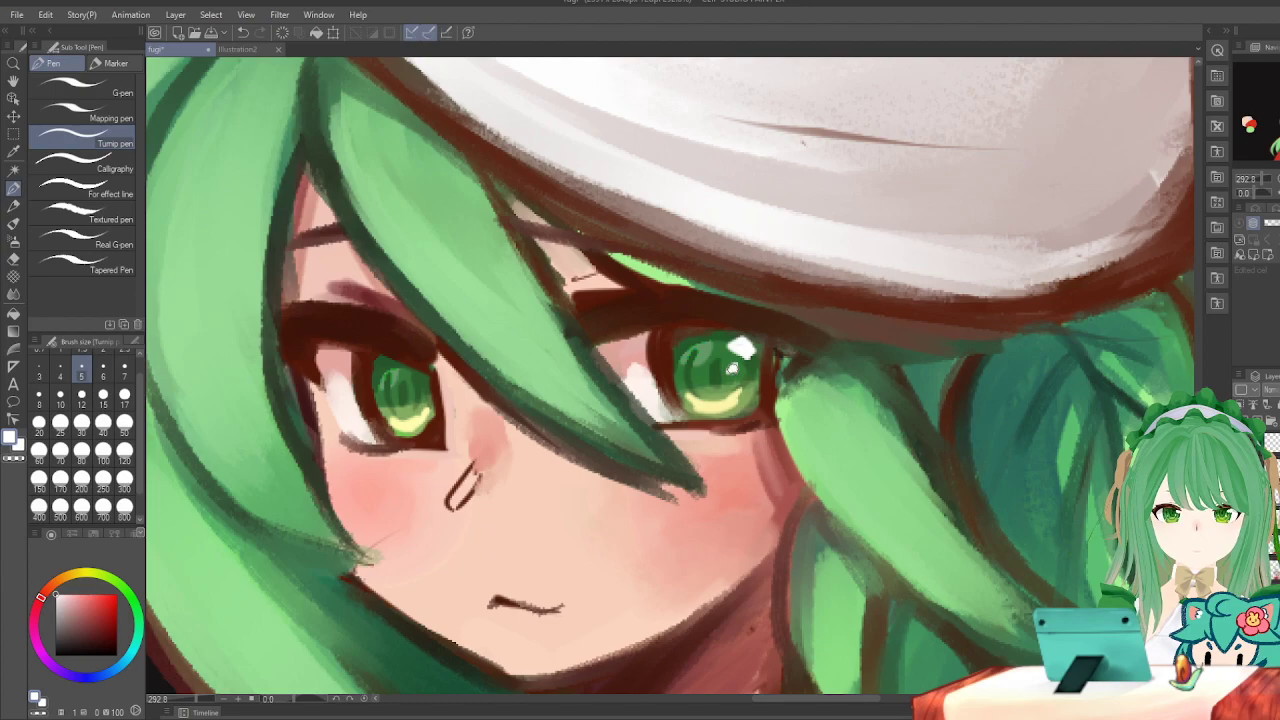
# Try a second, smaller white highlight dot below the first one in the right-hand eye.
pyautogui.click(732, 371)
pyautogui.press('h')
pyautogui.press('h')
pyautogui.hotkey('ctrl', 'z')
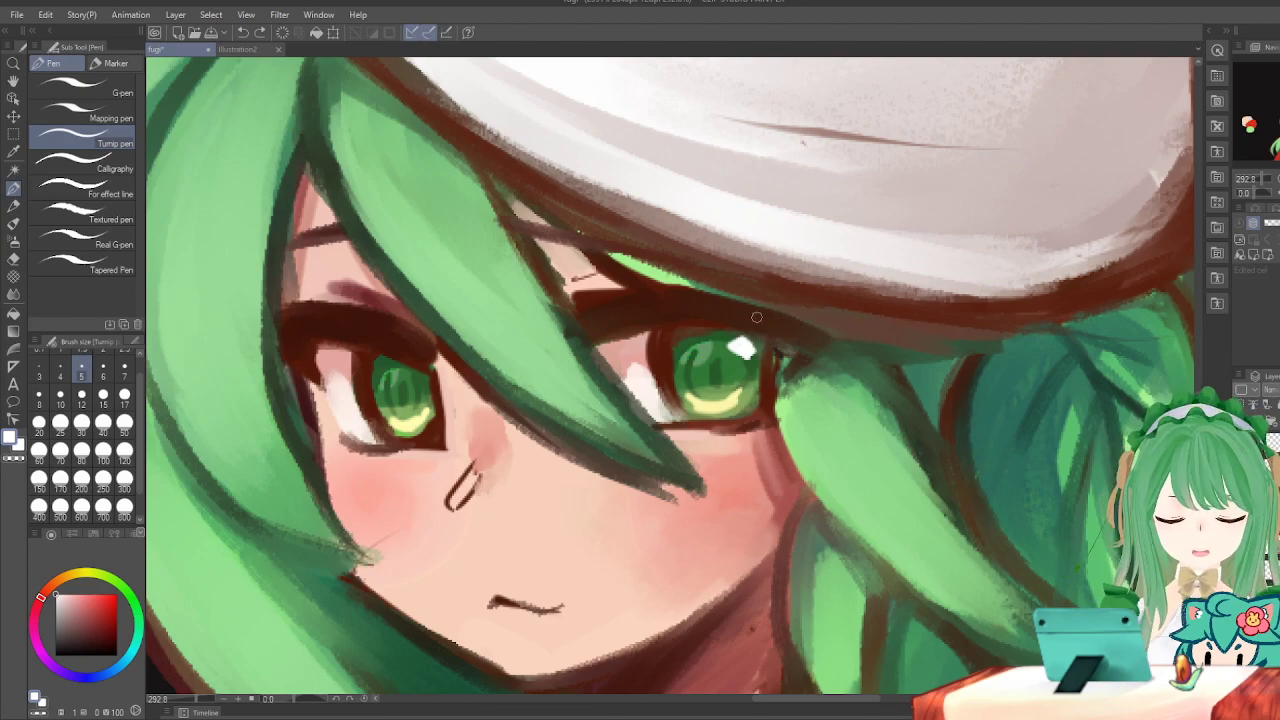
# Paint a matching white highlight in the upper part of the left-hand eye's iris, checking both eyes in mirrored view.
pyautogui.press('h')
pyautogui.press('h')
pyautogui.press('h')
pyautogui.press('h')
pyautogui.press('h')
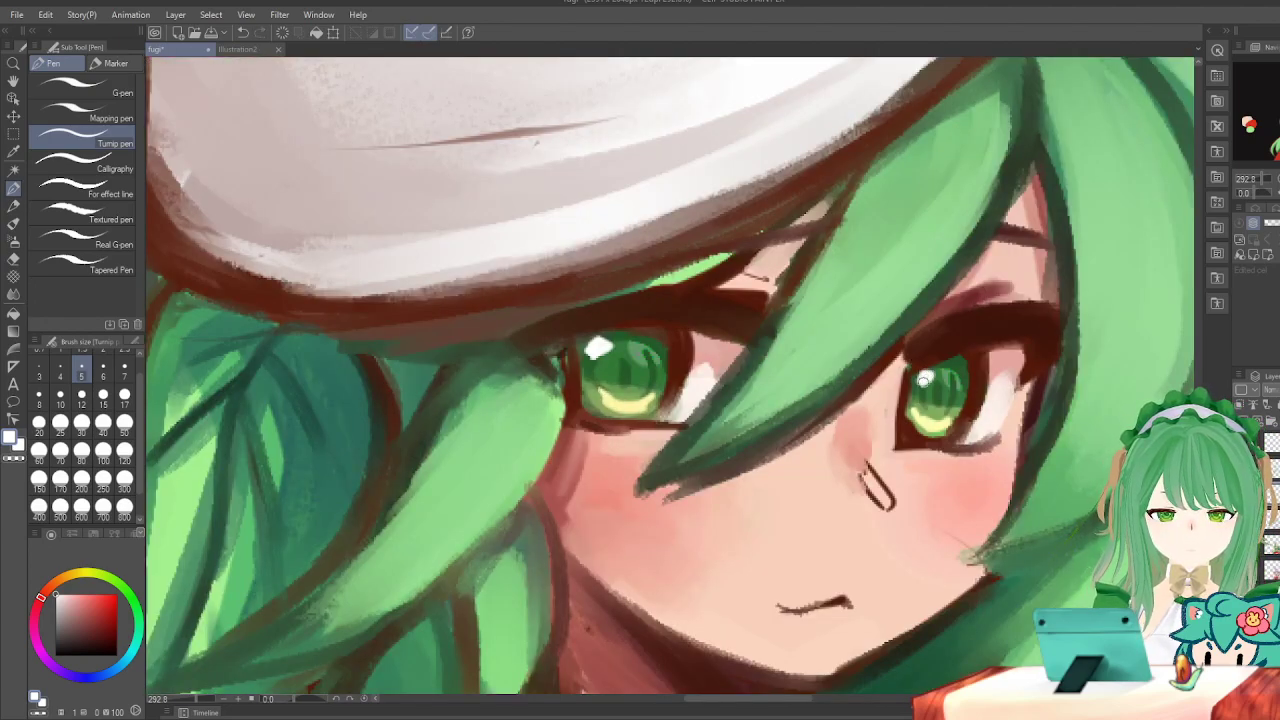
pyautogui.press('h')
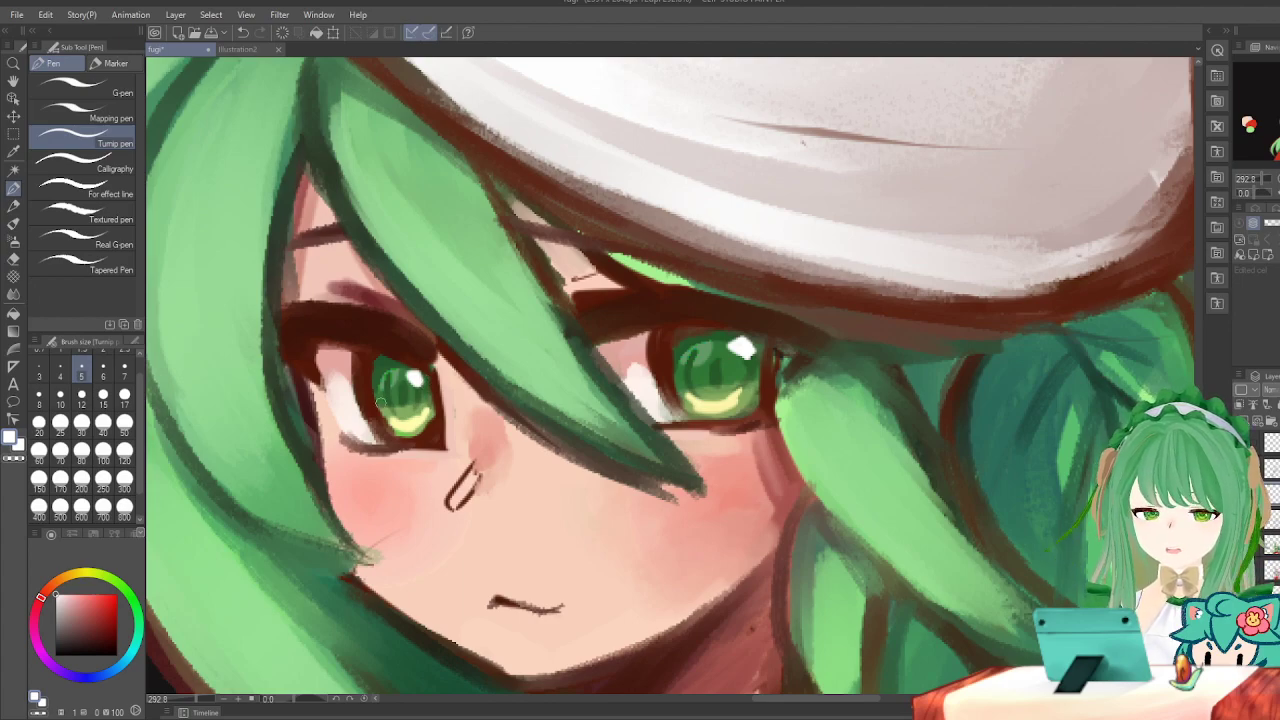
# Add a short horizontal white highlight across the left edge of each iris.
pyautogui.moveTo(391, 404); pyautogui.dragTo(366, 406)
pyautogui.hotkey('ctrl', 'z')
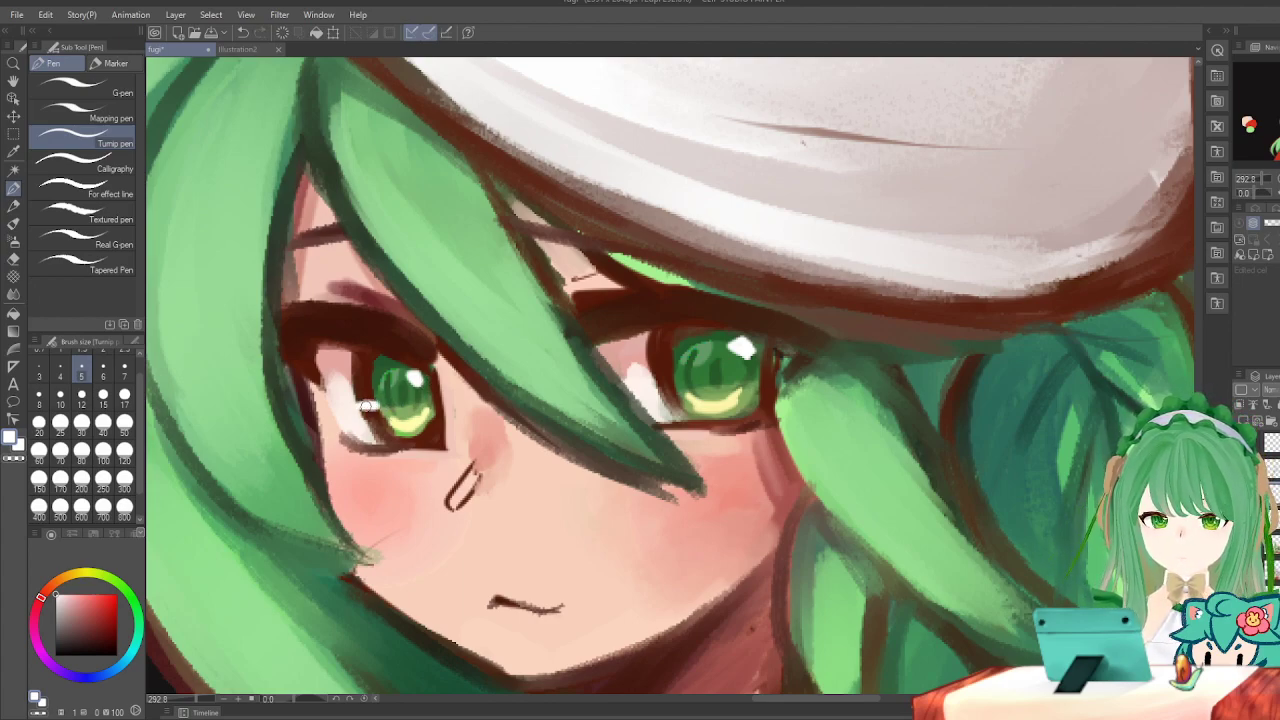
pyautogui.moveTo(678, 385); pyautogui.dragTo(660, 385)
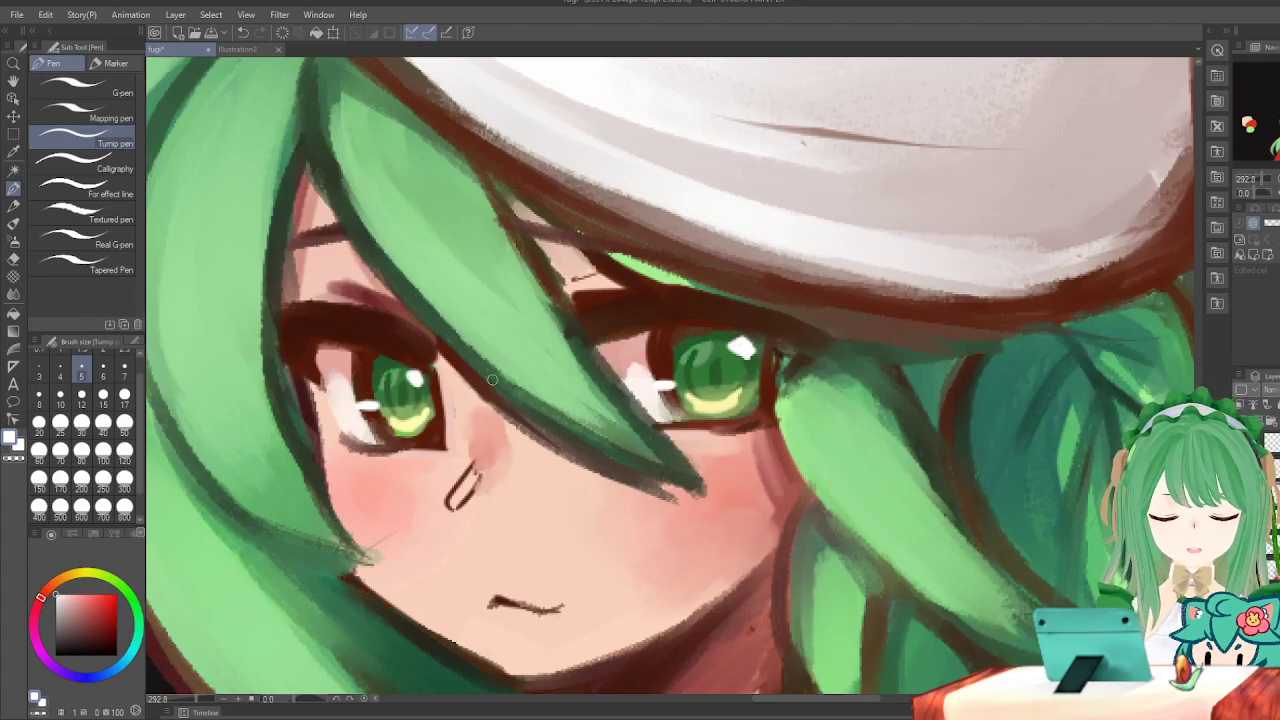
# Rework the upper highlight in the left-hand eye into a larger white spot.
pyautogui.moveTo(406, 369); pyautogui.dragTo(416, 382)
pyautogui.hotkey('ctrl', 'z')
pyautogui.hotkey('ctrl', 'z')
pyautogui.hotkey('ctrl', 'z')
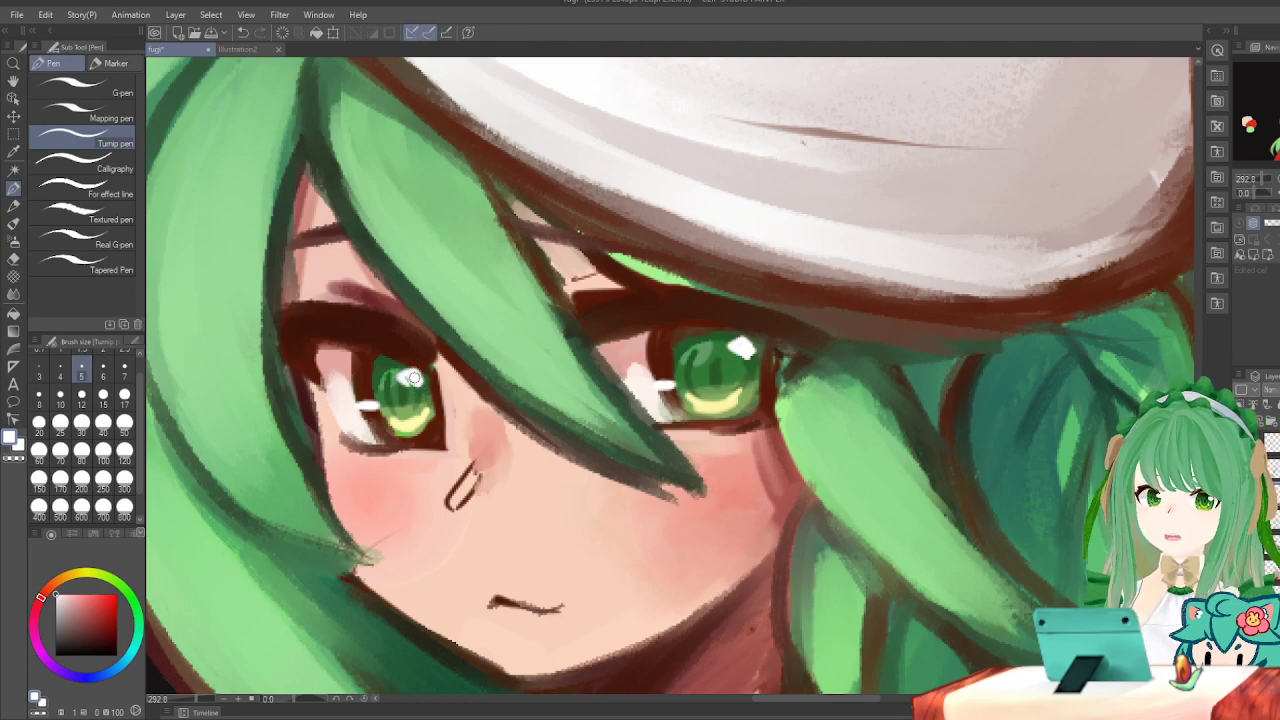
# Compare the highlights of both eyes by flipping the canvas between normal and mirrored view.
pyautogui.press('h')
pyautogui.press('h')
pyautogui.press('h')
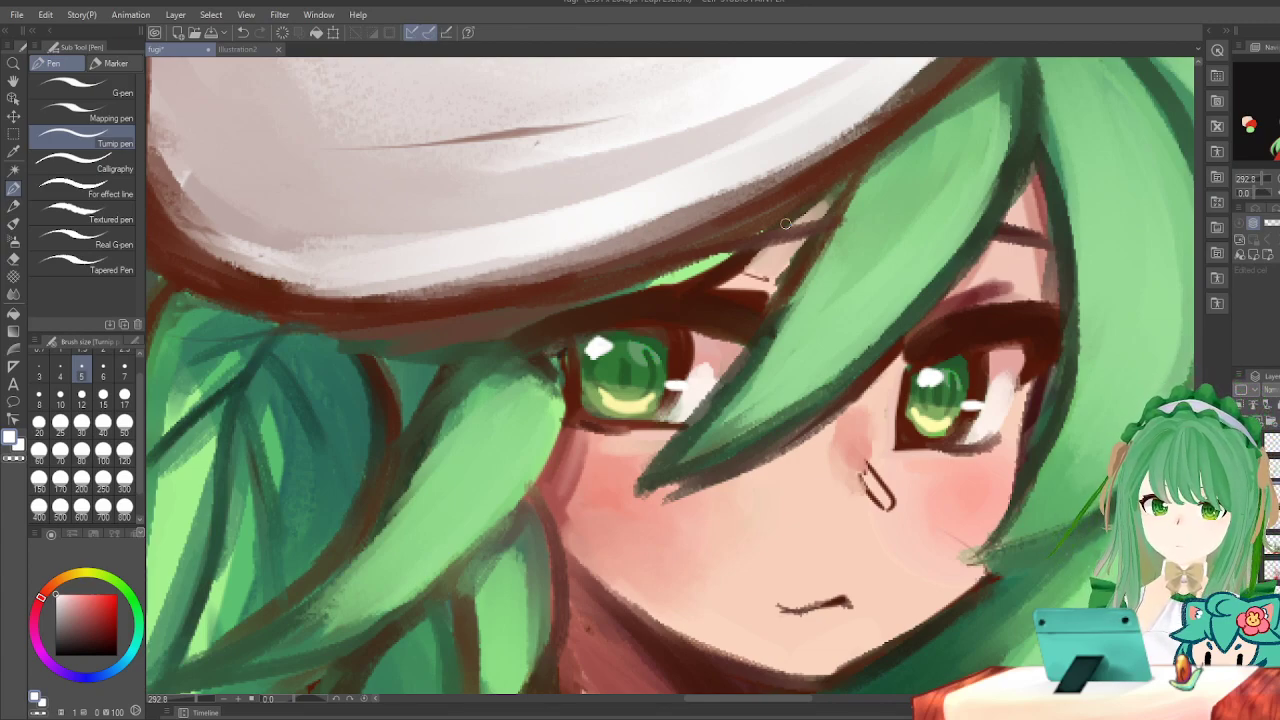
pyautogui.press('h')
pyautogui.press('h')
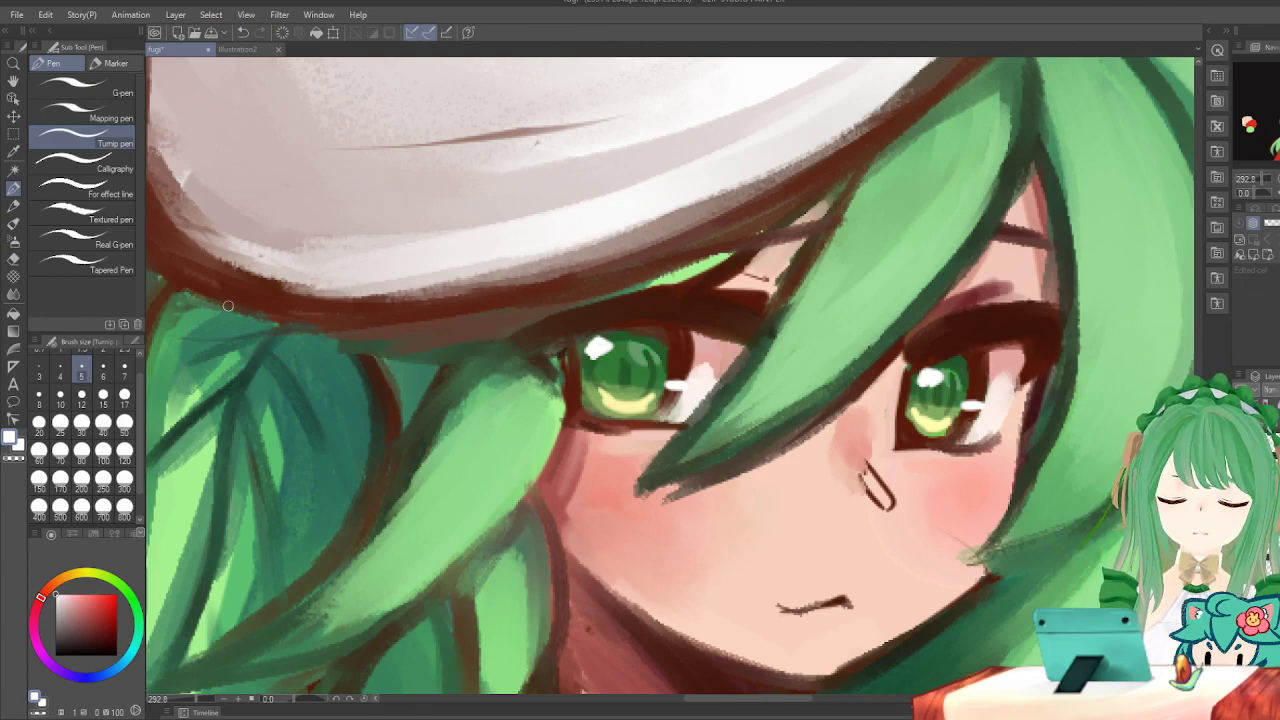
pyautogui.press('h')
pyautogui.press('h')
pyautogui.press('h')
pyautogui.press('h')
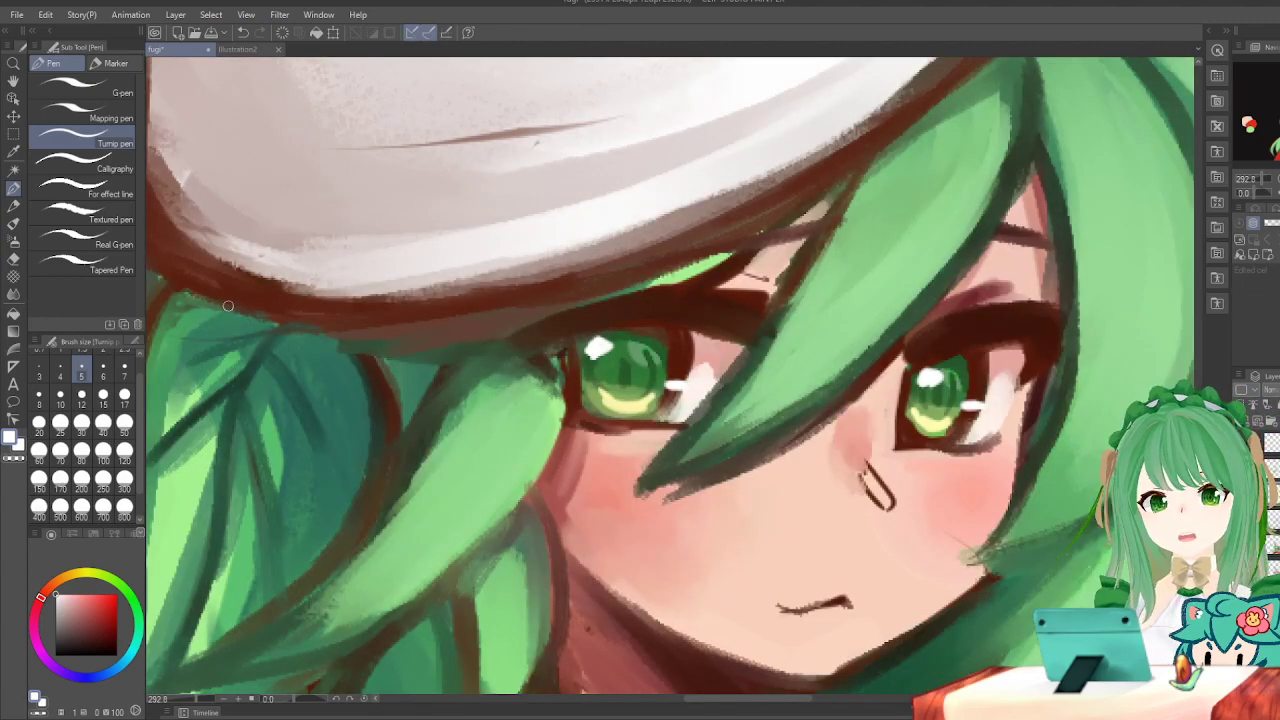
pyautogui.press('h')
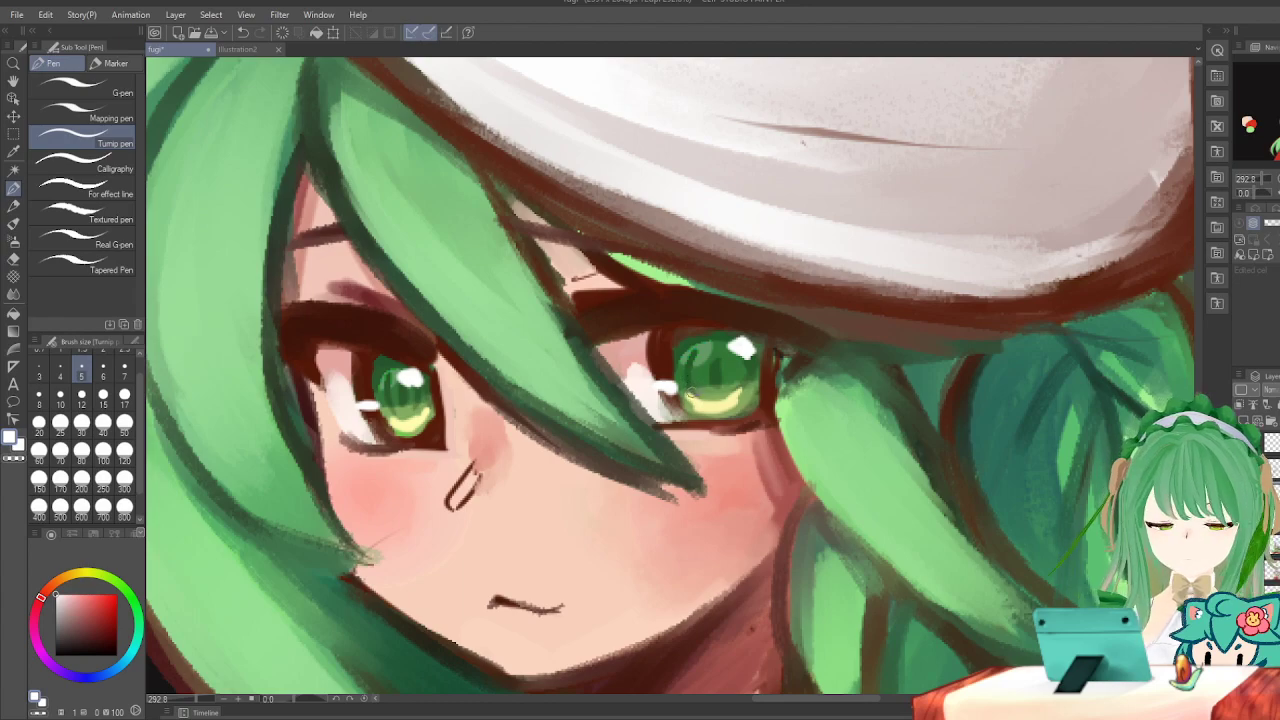
# Repaint the short side highlights on both irises as thicker white strokes and check them in mirrored view.
pyautogui.hotkey('ctrl', 'z')
pyautogui.moveTo(660, 386); pyautogui.dragTo(676, 385)
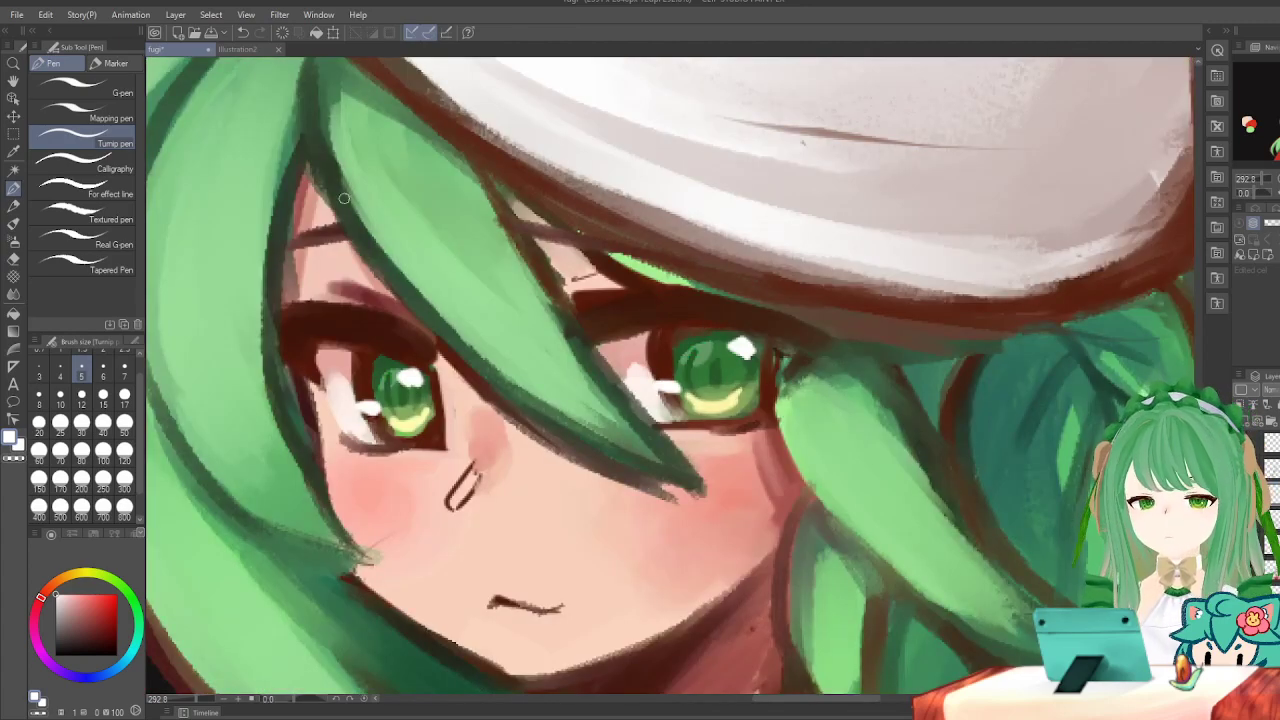
pyautogui.press('h')
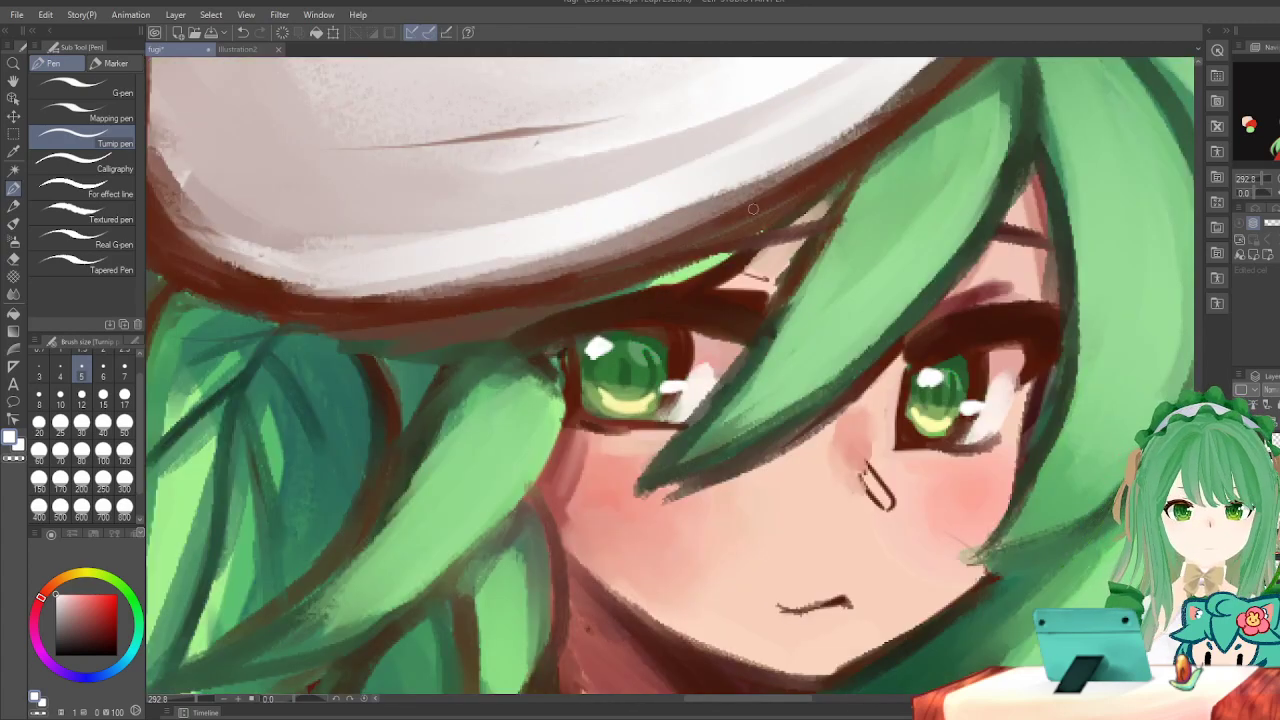
pyautogui.moveTo(856, 174); pyautogui.dragTo(764, 318)
pyautogui.press('h')
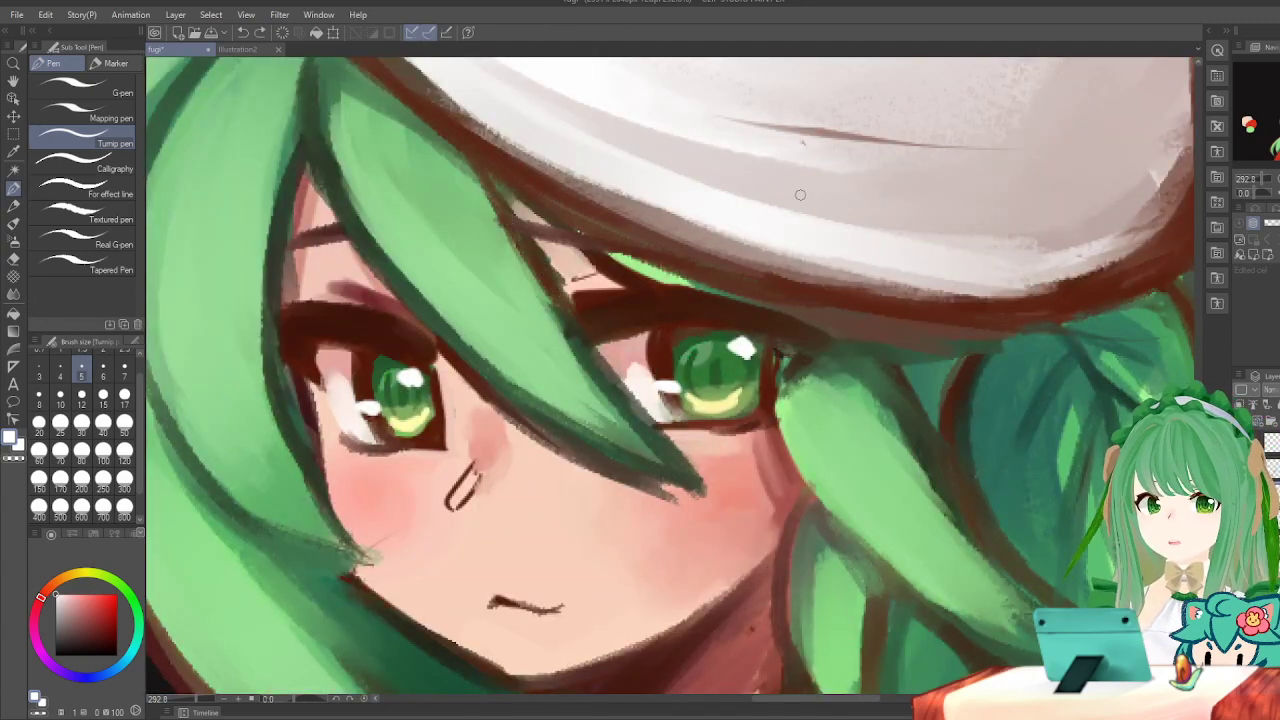
# Sample the light green of the hair and touch up the central bang with Gouache brush strokes at size 12.
pyautogui.click(18, 151)
pyautogui.click(200, 200)
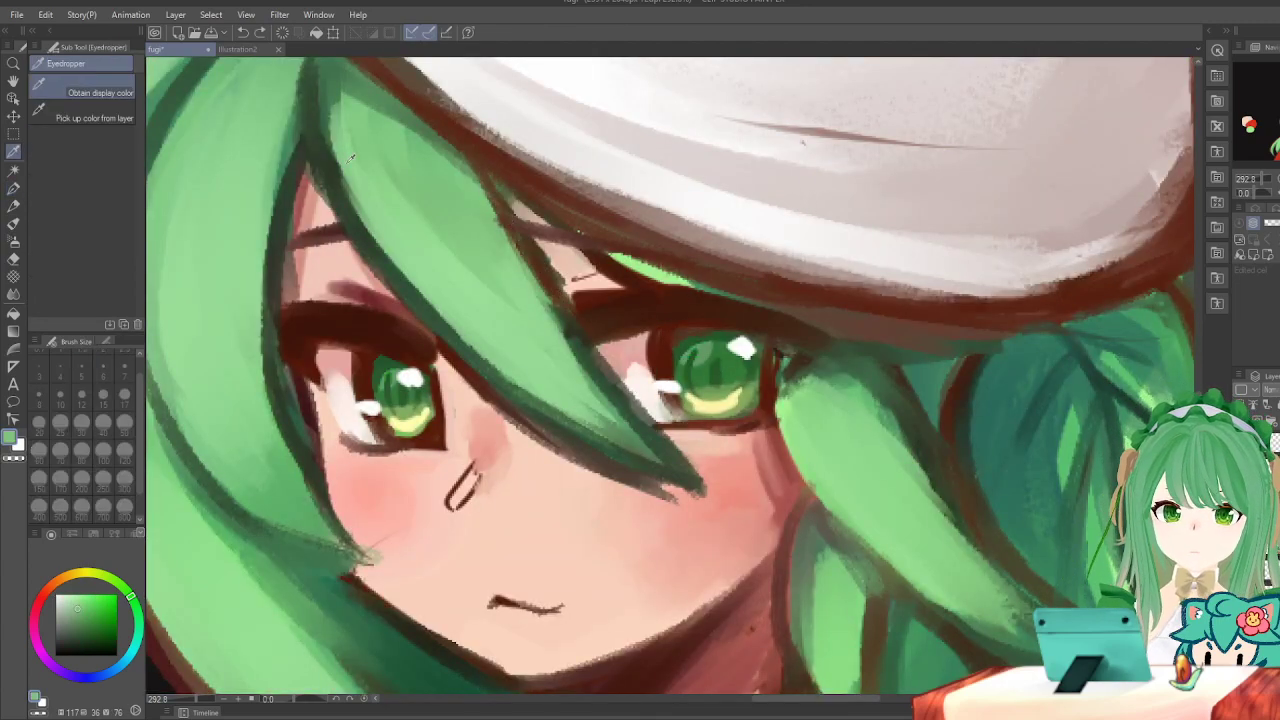
pyautogui.click(14, 206)
pyautogui.click(13, 224)
pyautogui.press('h')
pyautogui.press('h')
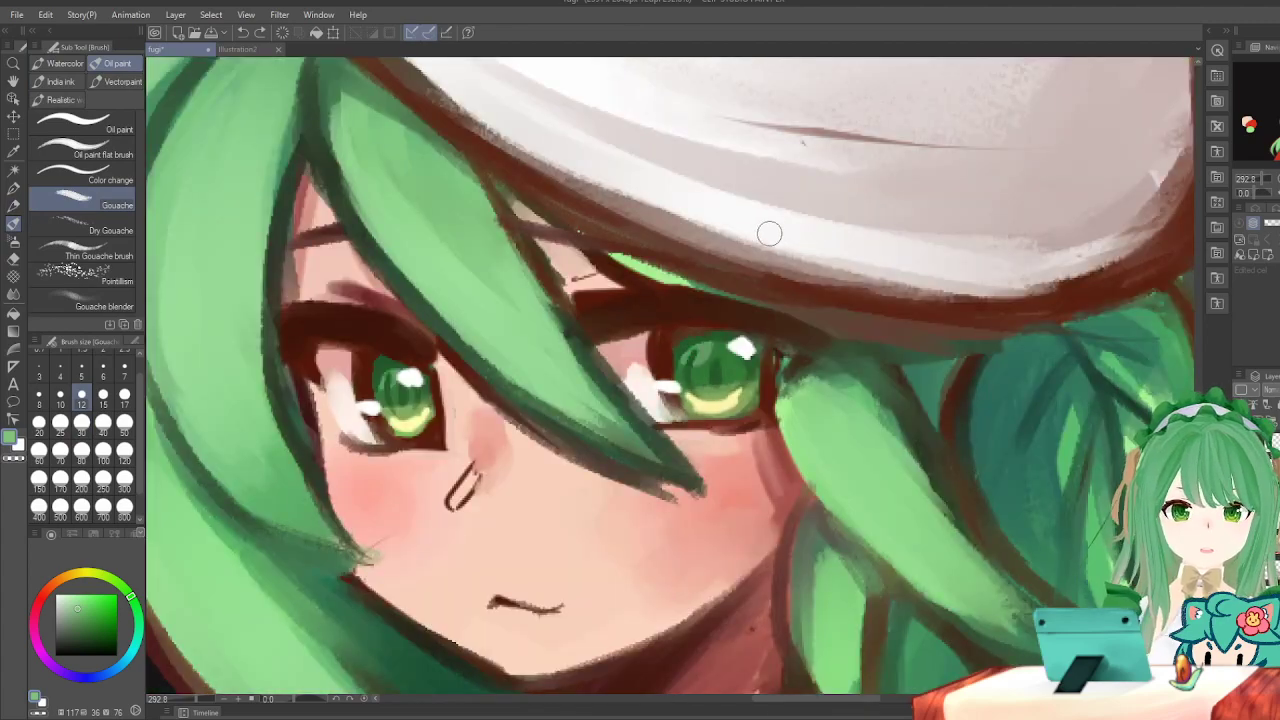
pyautogui.moveTo(398, 204); pyautogui.dragTo(502, 308)
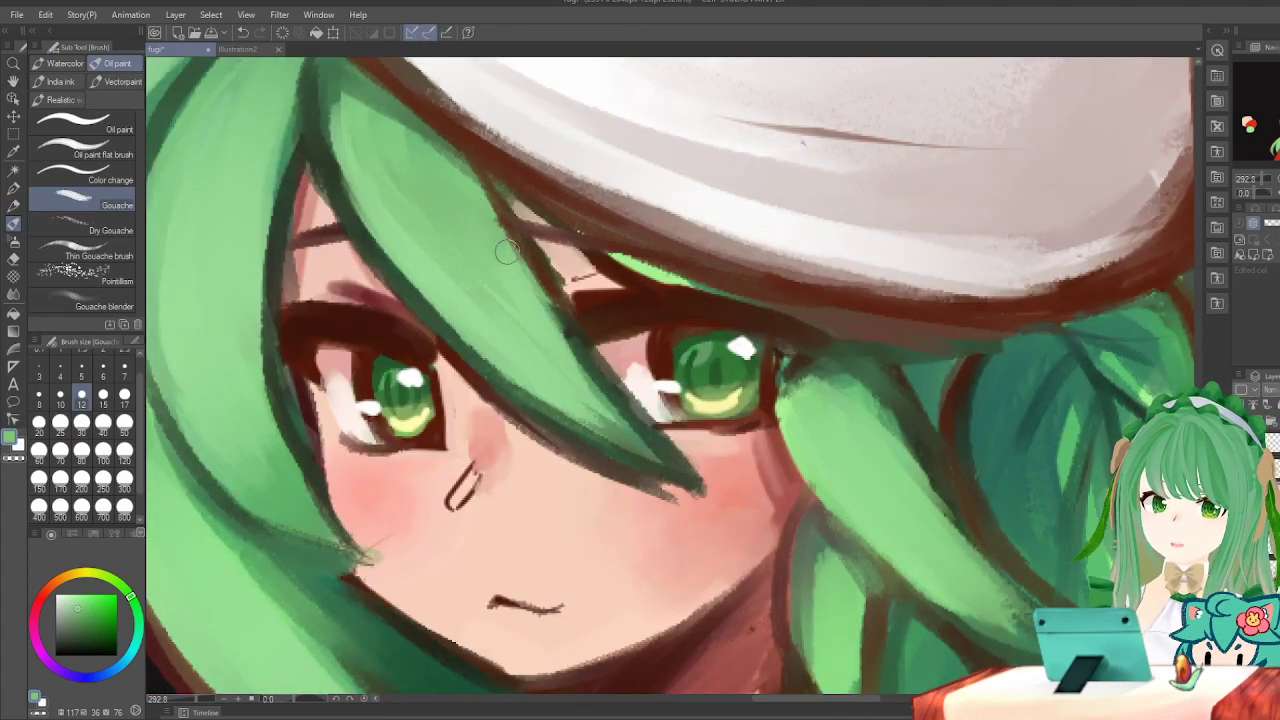
pyautogui.hotkey('ctrl', 'z')
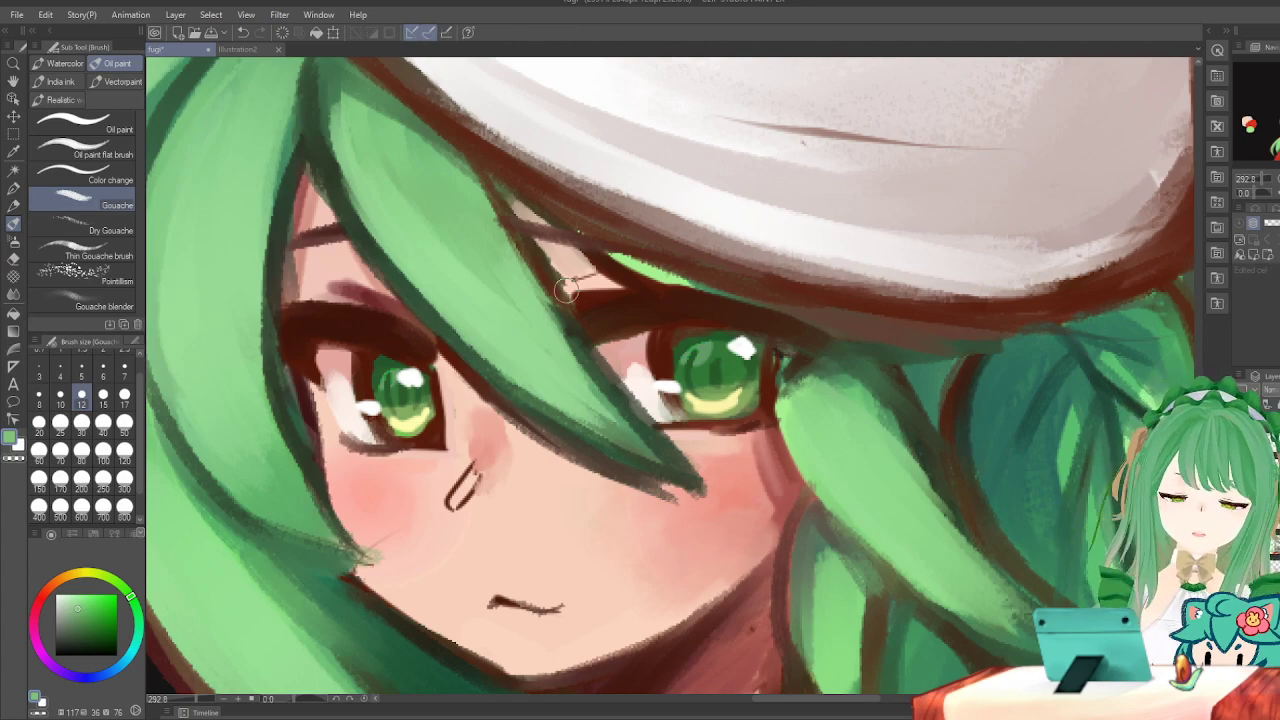
pyautogui.press('h')
pyautogui.press('h')
pyautogui.moveTo(511, 301); pyautogui.dragTo(543, 353)
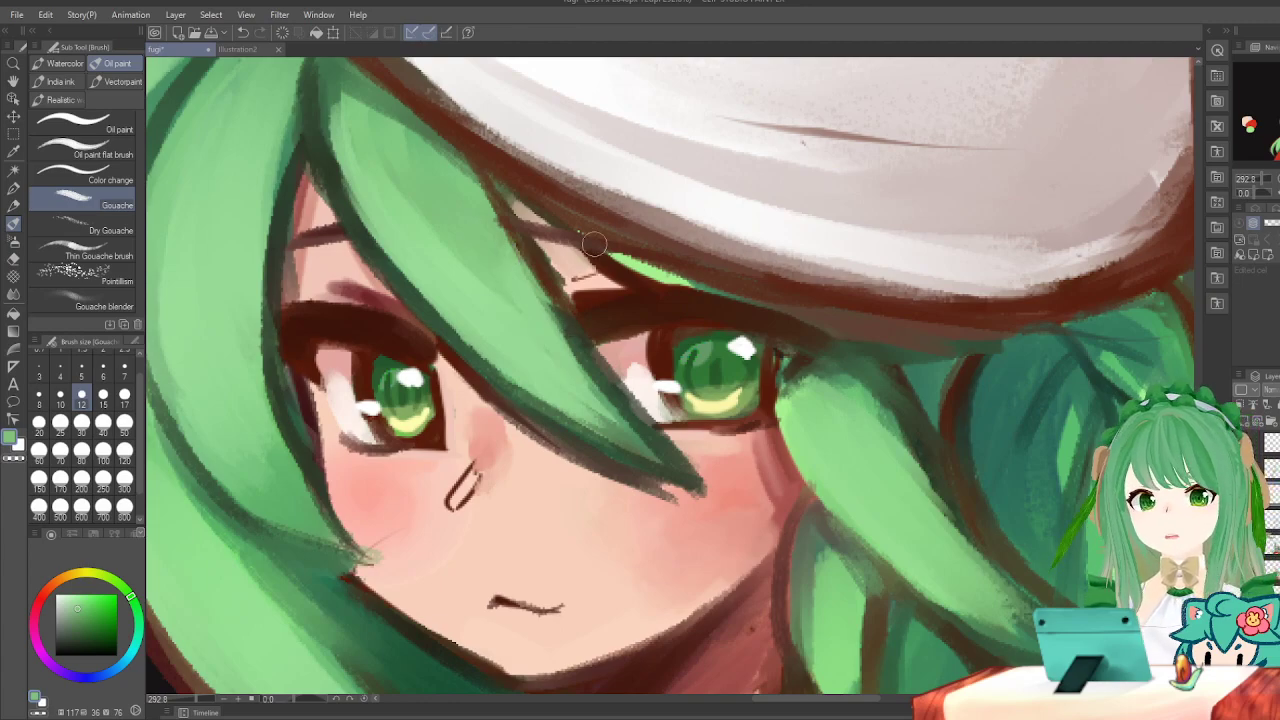
# Clean up the paint between the central bang and the hat brim with the Hard eraser at size 6.
pyautogui.scroll(-4, 648, 210)
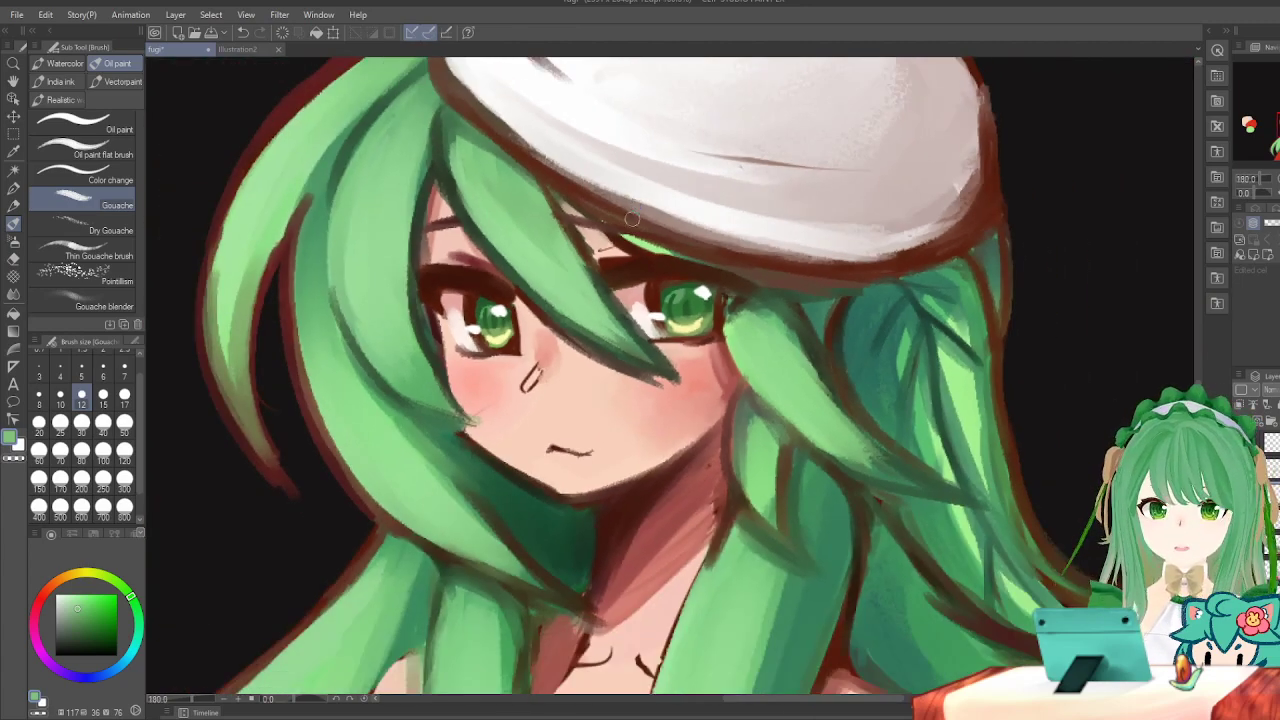
pyautogui.scroll(2, 637, 233)
pyautogui.scroll(-4, 637, 233)
pyautogui.scroll(4, 600, 191)
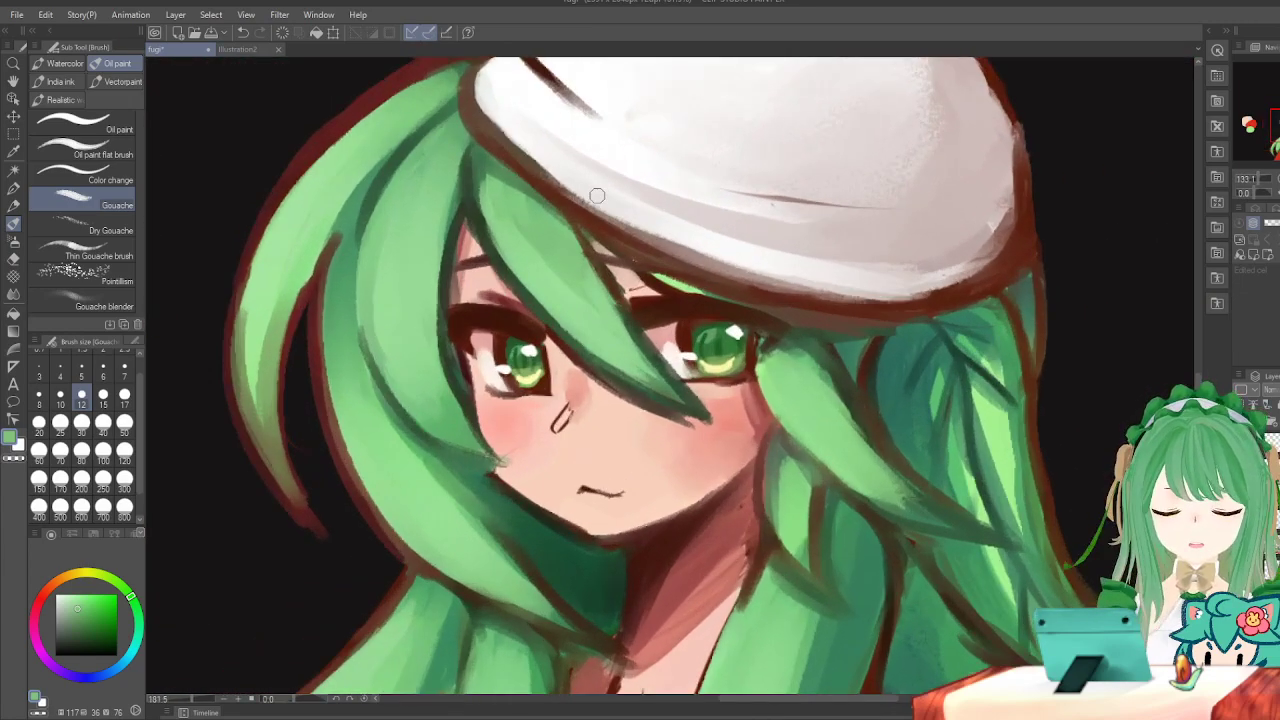
pyautogui.click(13, 258)
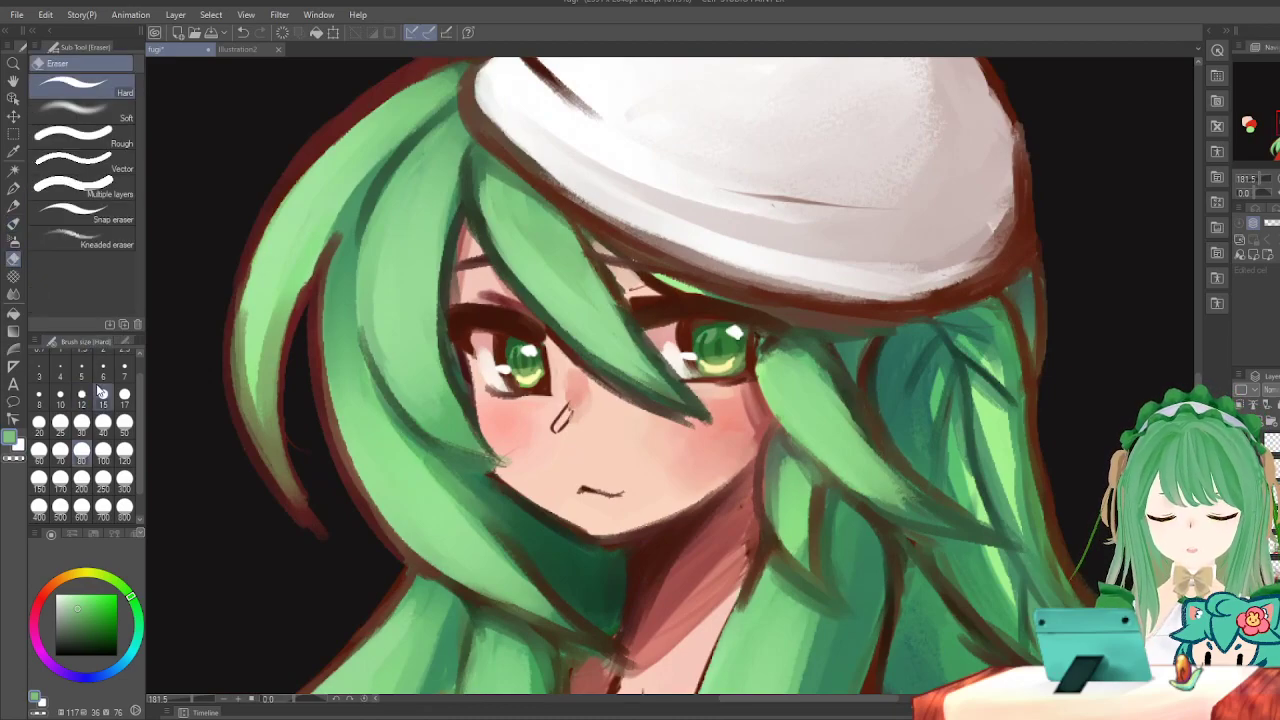
pyautogui.scroll(2, 566, 263)
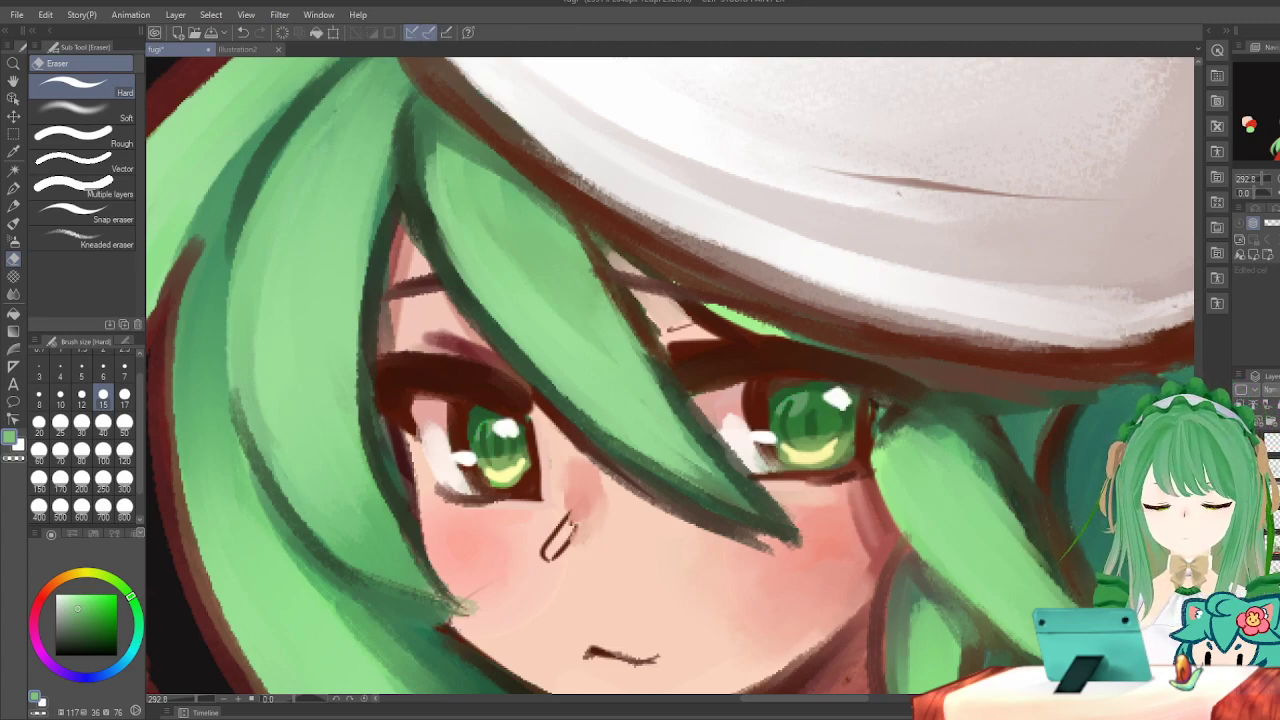
pyautogui.press('h')
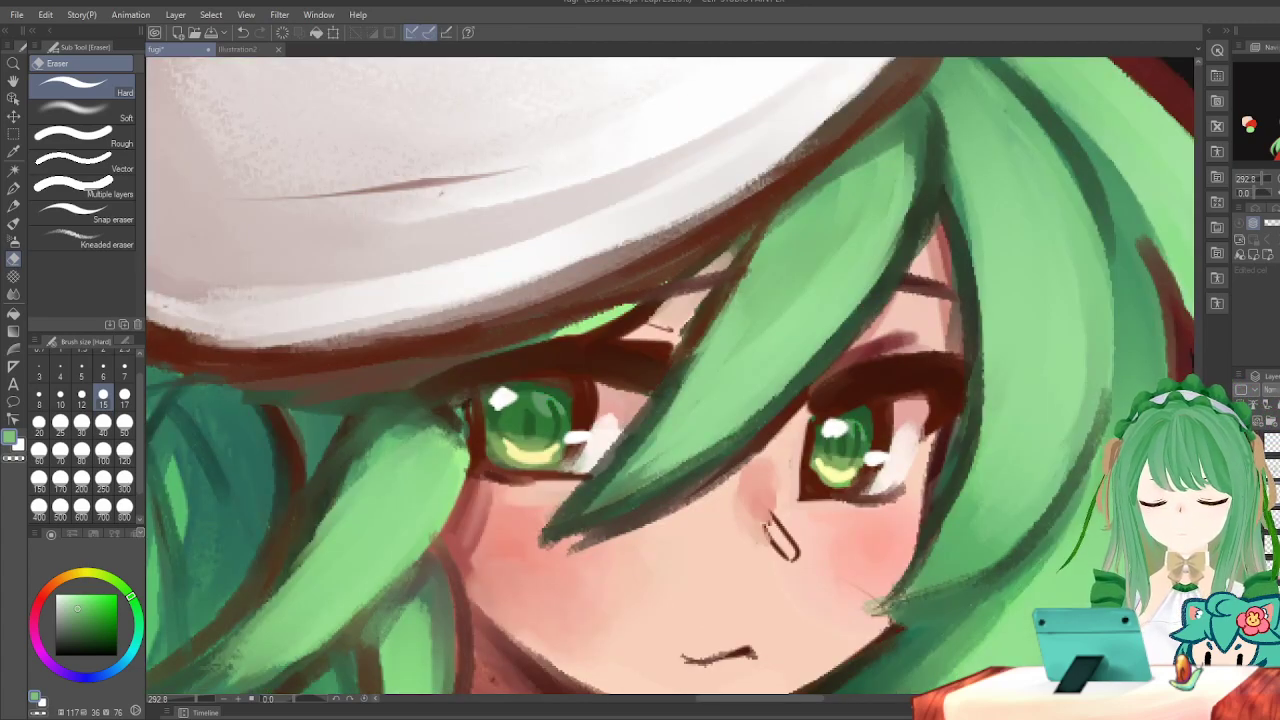
pyautogui.press('h')
pyautogui.press('h')
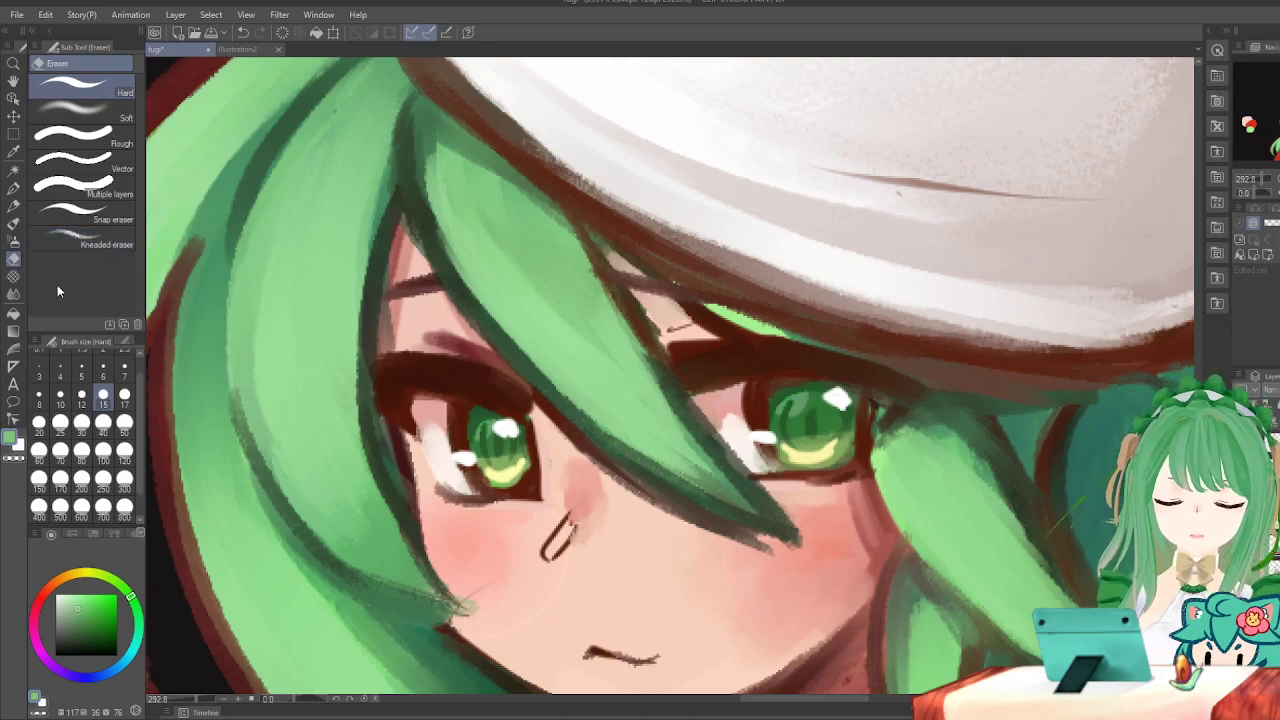
pyautogui.click(103, 371)
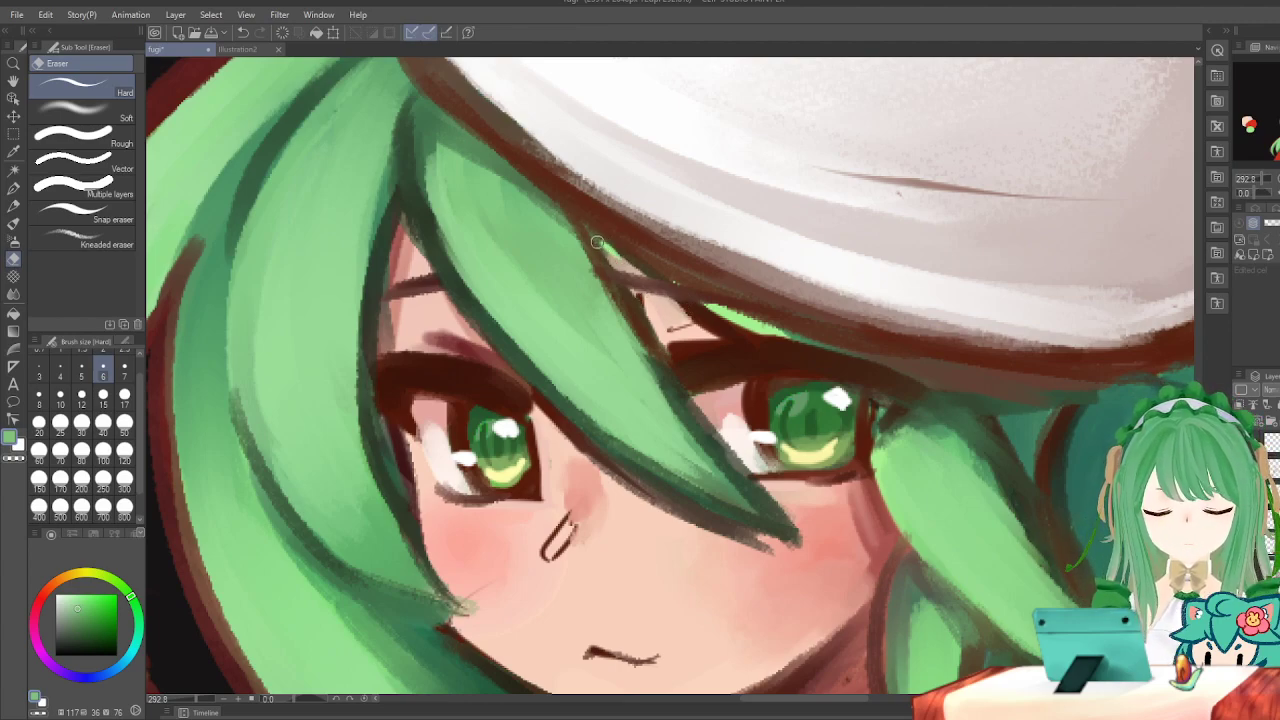
# Sample the forehead skin colour and fill the gap between the central bang and hat brim using the Turnip pen at size 5.
pyautogui.click(14, 151)
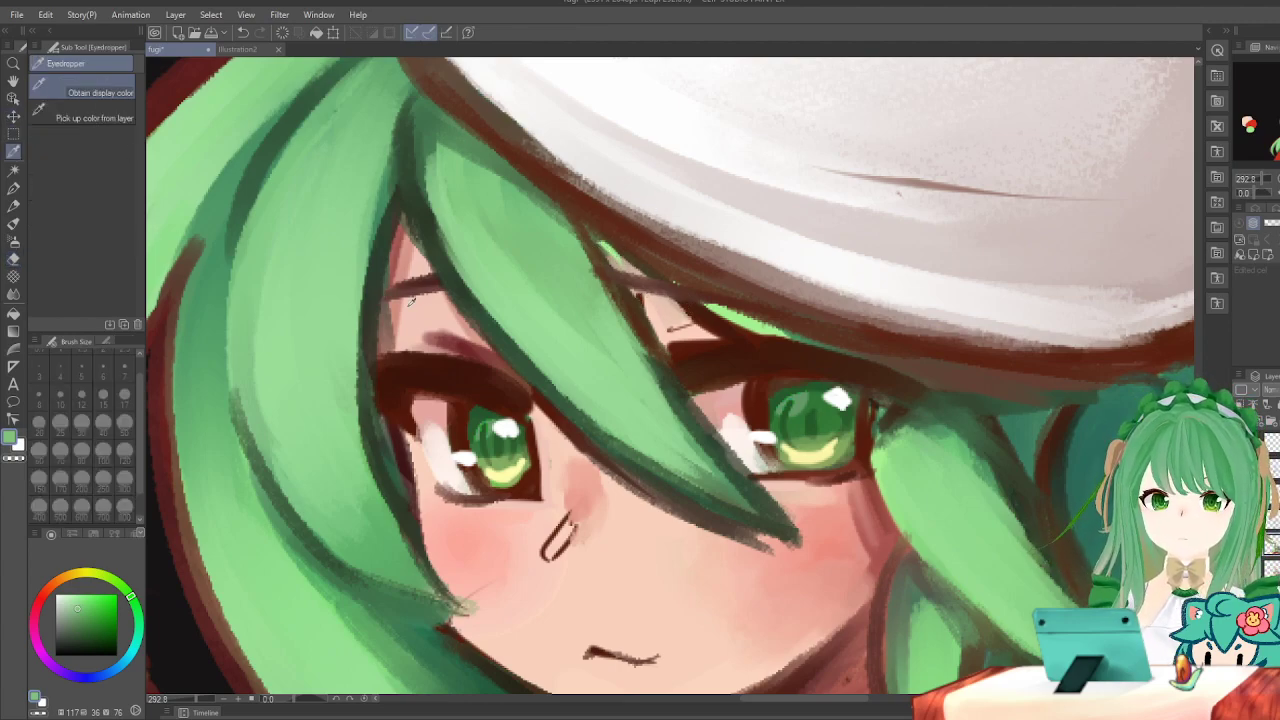
pyautogui.click(405, 298)
pyautogui.click(14, 188)
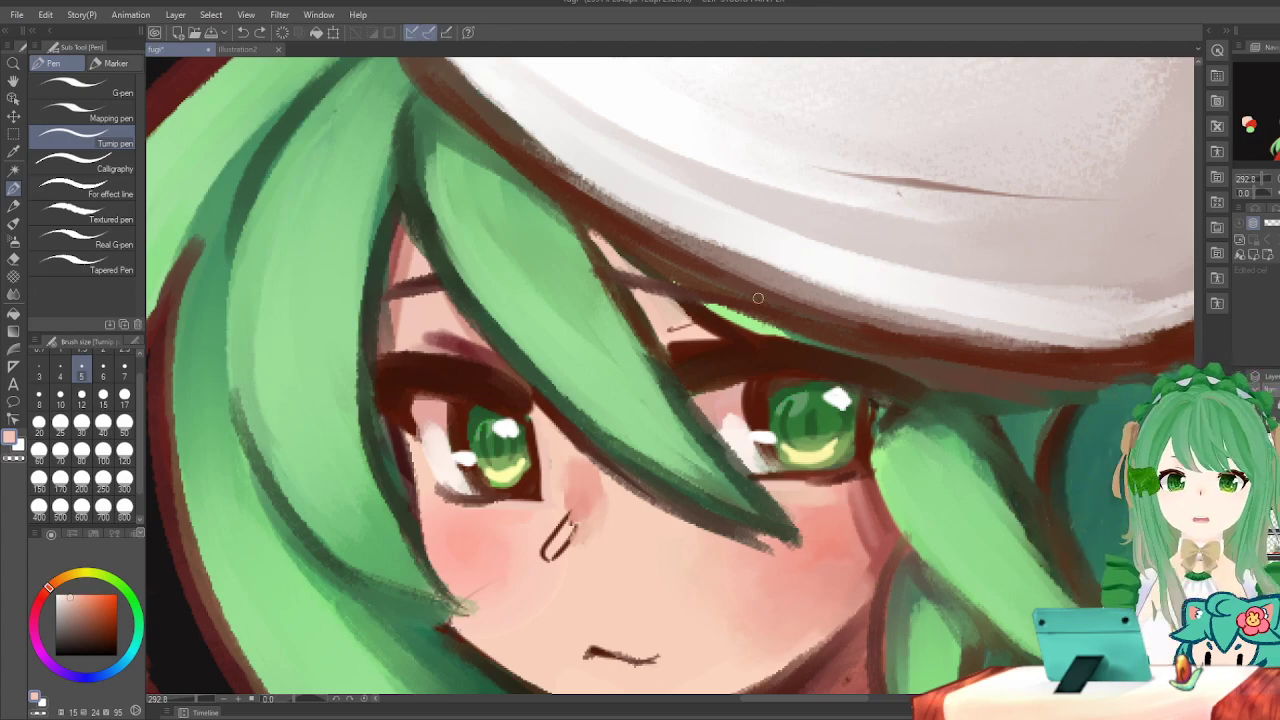
pyautogui.press('h')
pyautogui.press('h')
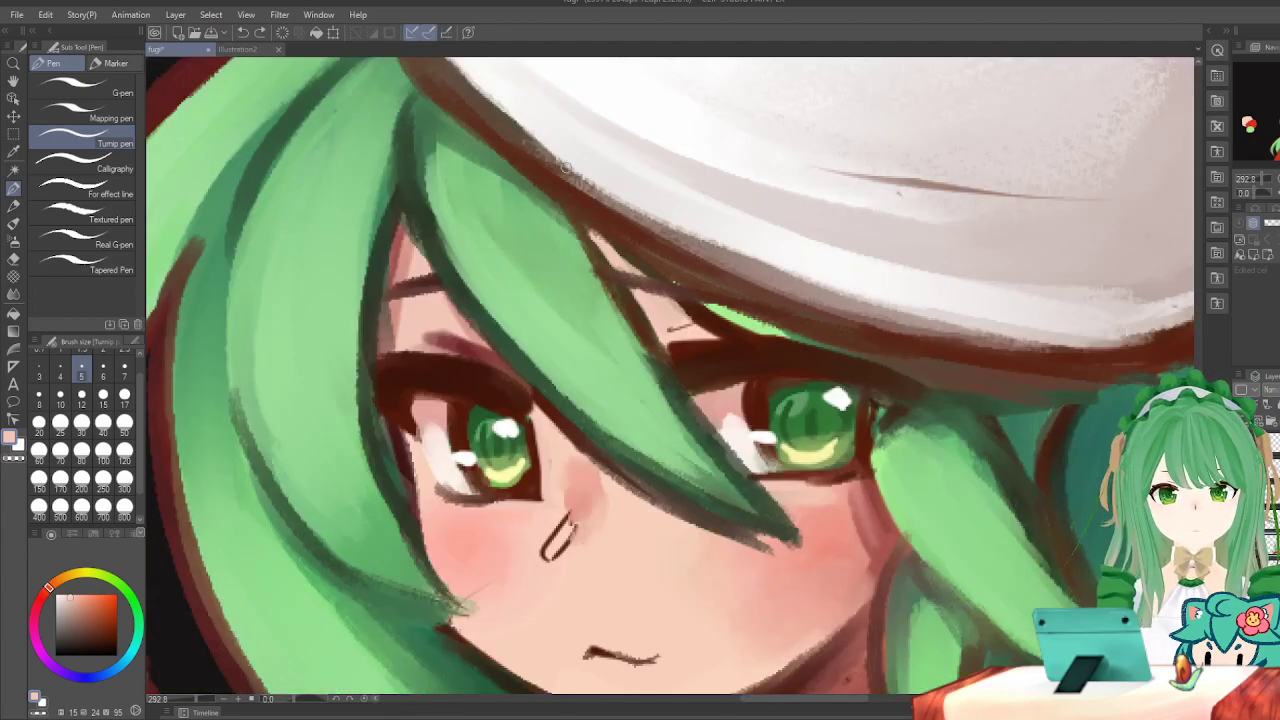
# Sample the dark red eyelid shade and paint a soft Gouache shadow above the right-hand eye beside the bang.
pyautogui.click(14, 152)
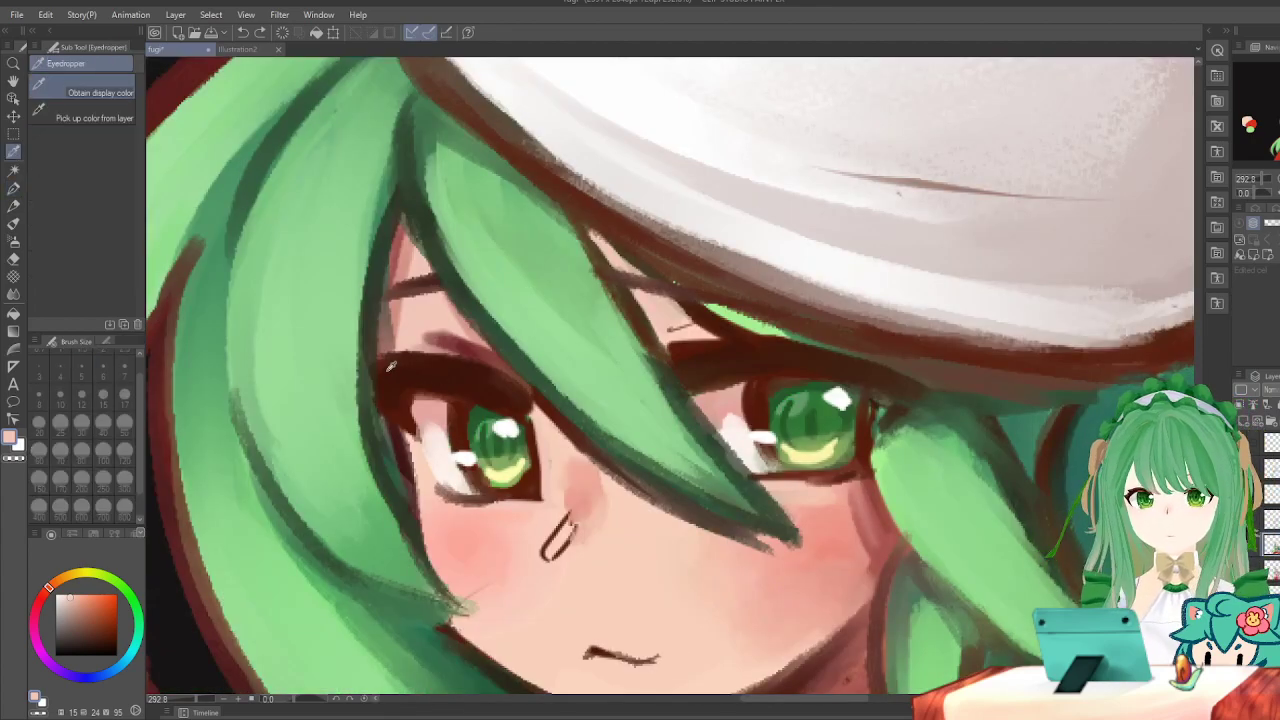
pyautogui.click(468, 336)
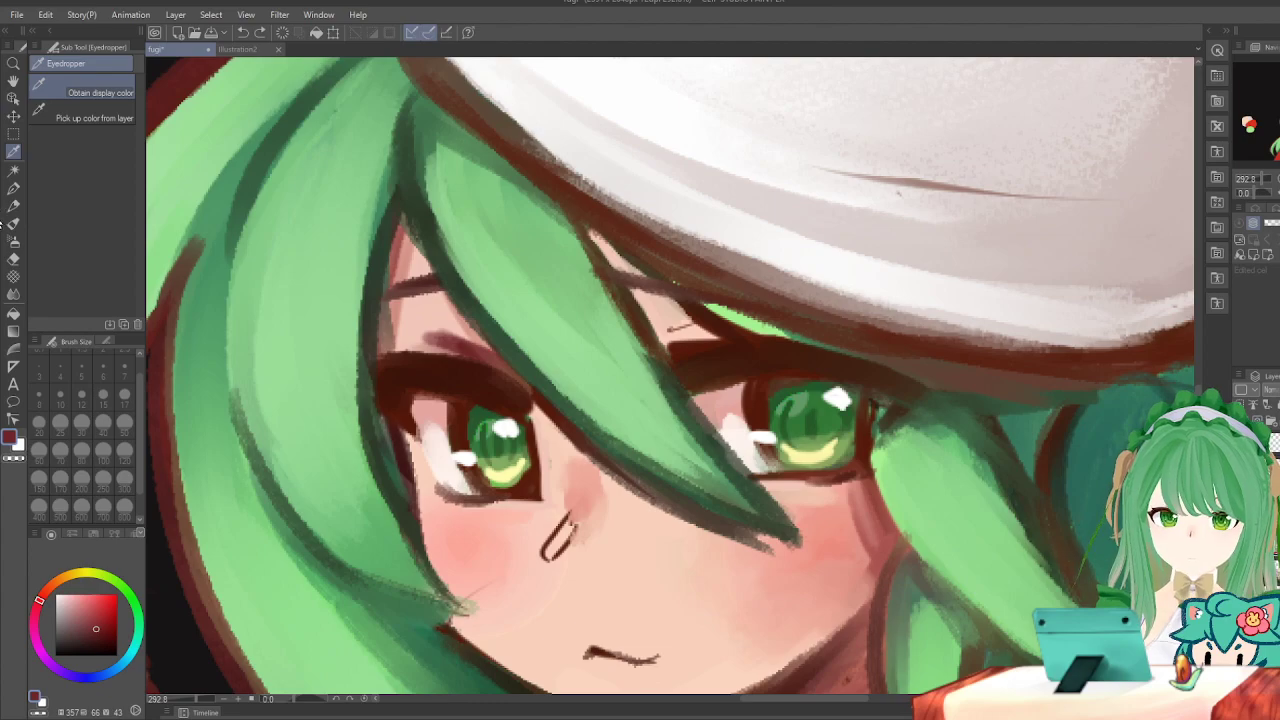
pyautogui.click(14, 222)
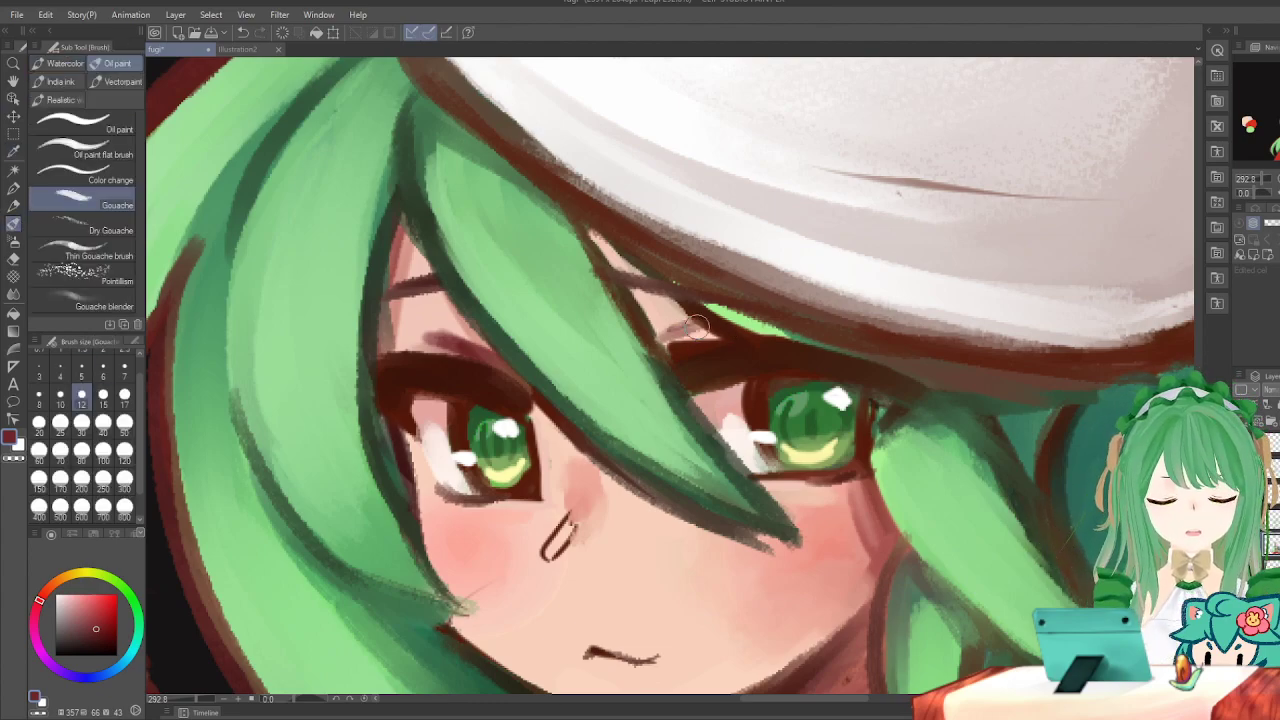
pyautogui.moveTo(686, 335); pyautogui.dragTo(716, 331)
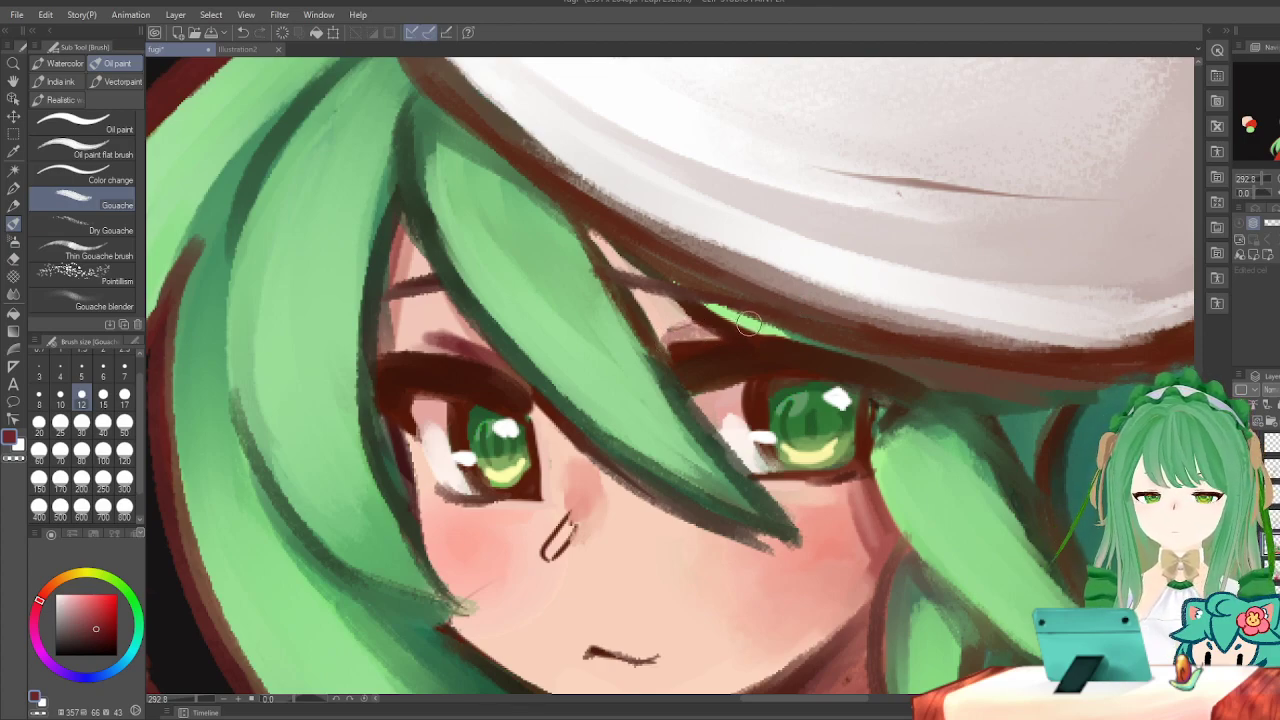
pyautogui.hotkey('ctrl', 'z')
pyautogui.moveTo(676, 334)
pyautogui.mouseDown()
pyautogui.moveTo(710, 334)
pyautogui.moveTo(680, 332)
pyautogui.moveTo(700, 325)
pyautogui.mouseUp()
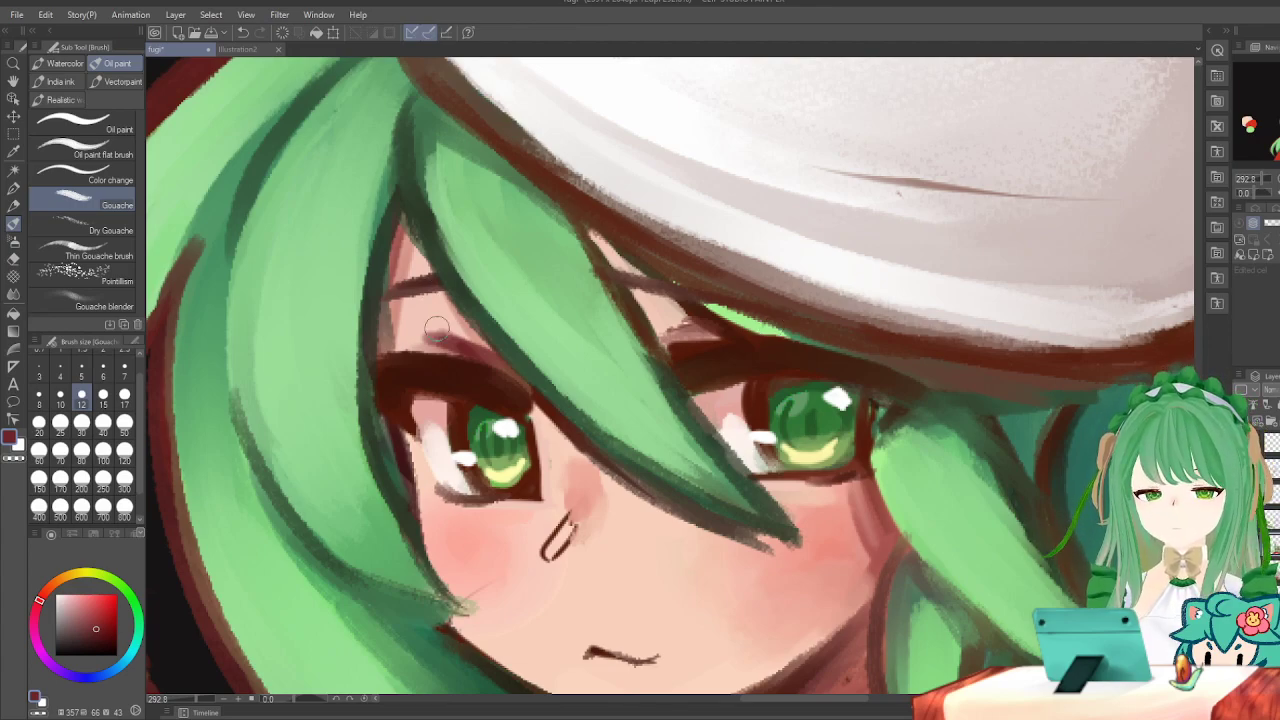
# Extend the dark red eyelid shadow above the left-hand eye with size 12 Gouache strokes, redoing unsatisfactory ones.
pyautogui.moveTo(407, 346); pyautogui.dragTo(472, 352)
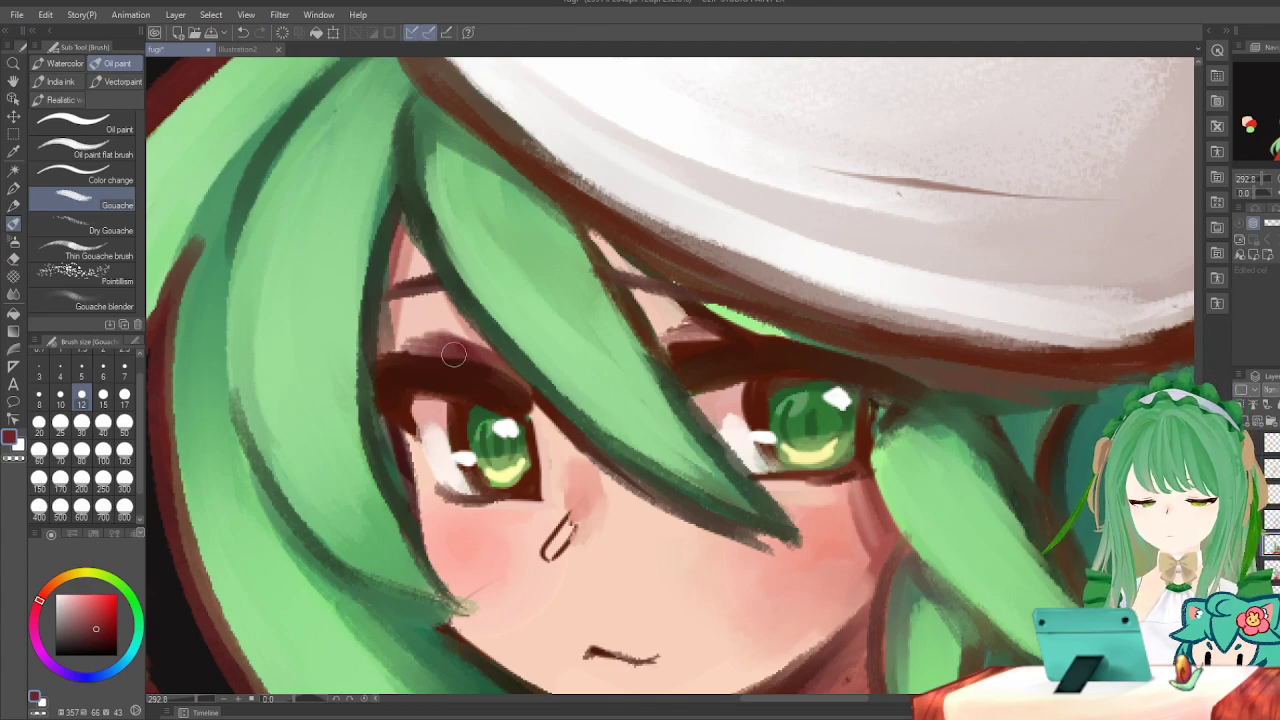
pyautogui.hotkey('ctrl', 'z')
pyautogui.hotkey('ctrl', 'z')
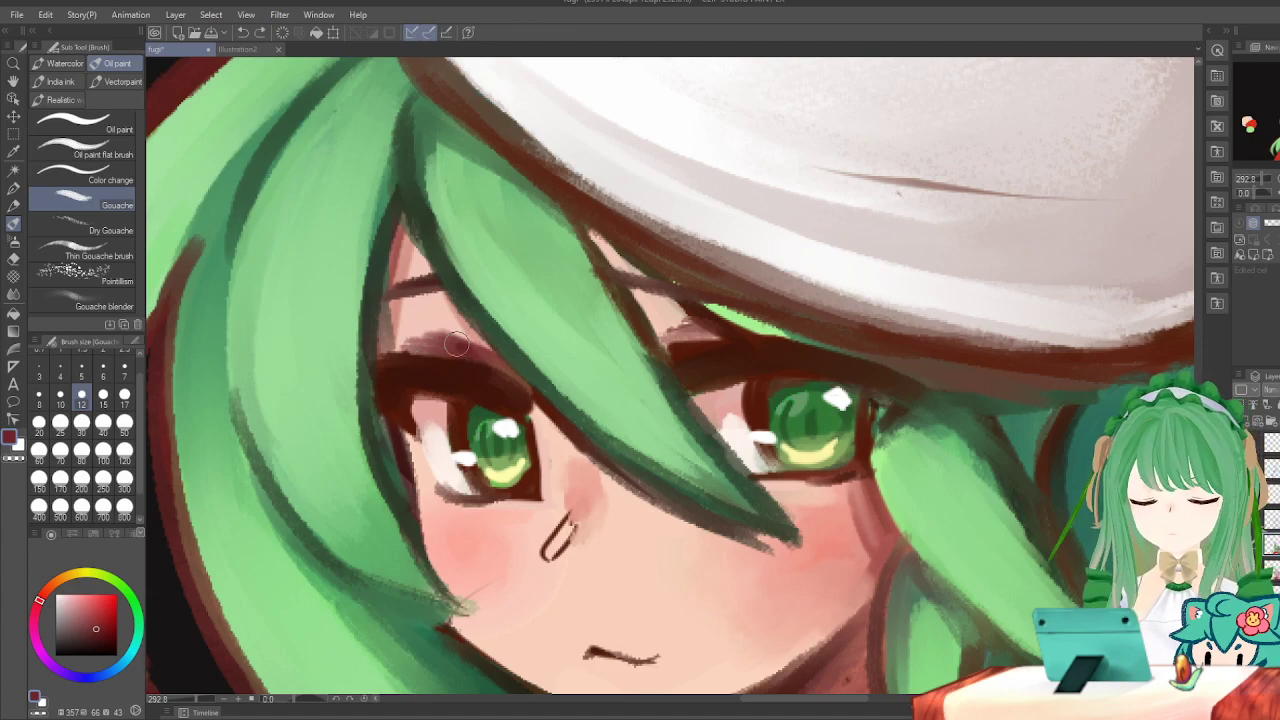
pyautogui.moveTo(440, 340); pyautogui.dragTo(416, 346)
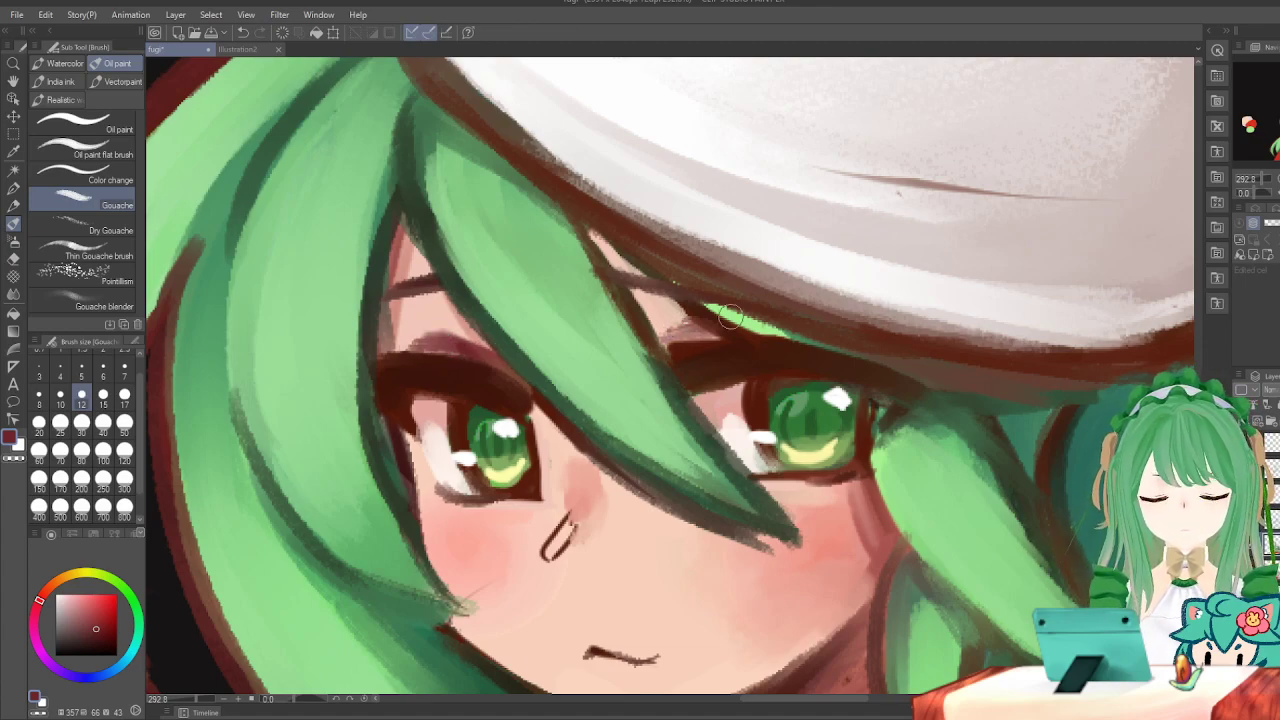
# Examine the eyelid shadows, bangs and hat brim both close up and within the whole head.
pyautogui.scroll(-1, 729, 223)
pyautogui.scroll(-4, 714, 235)
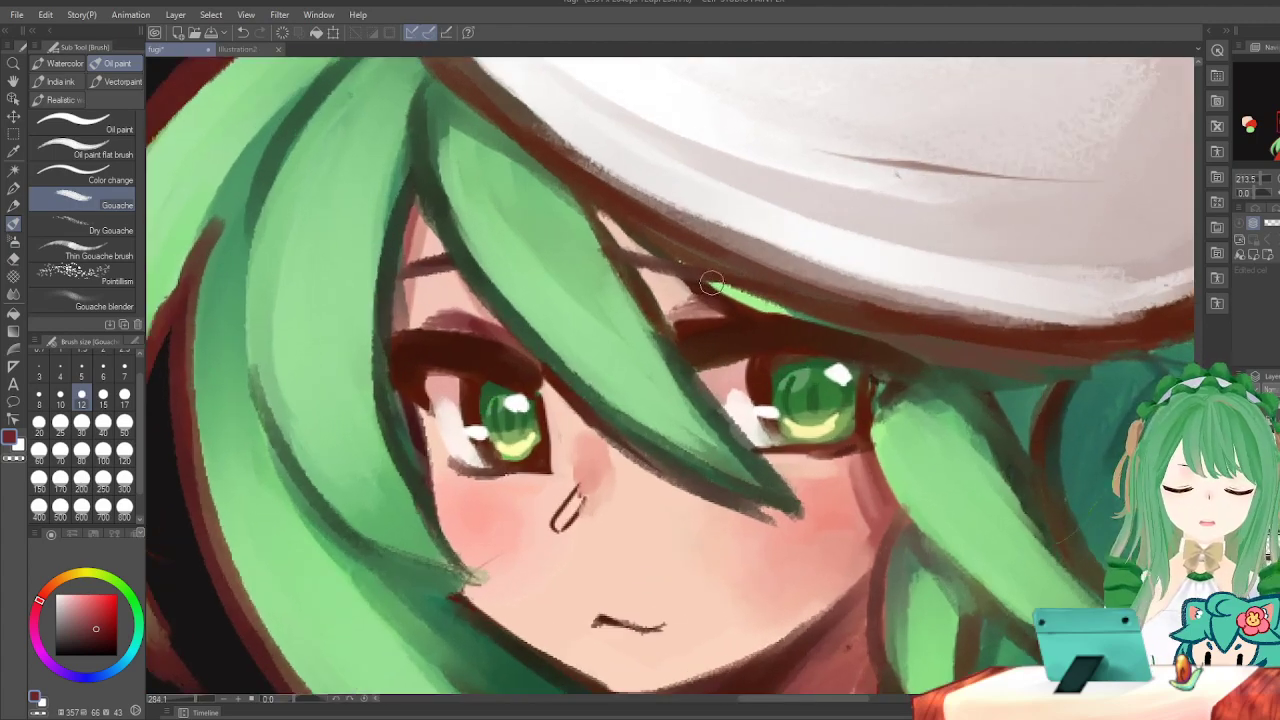
pyautogui.scroll(2, 741, 261)
pyautogui.scroll(5, 741, 261)
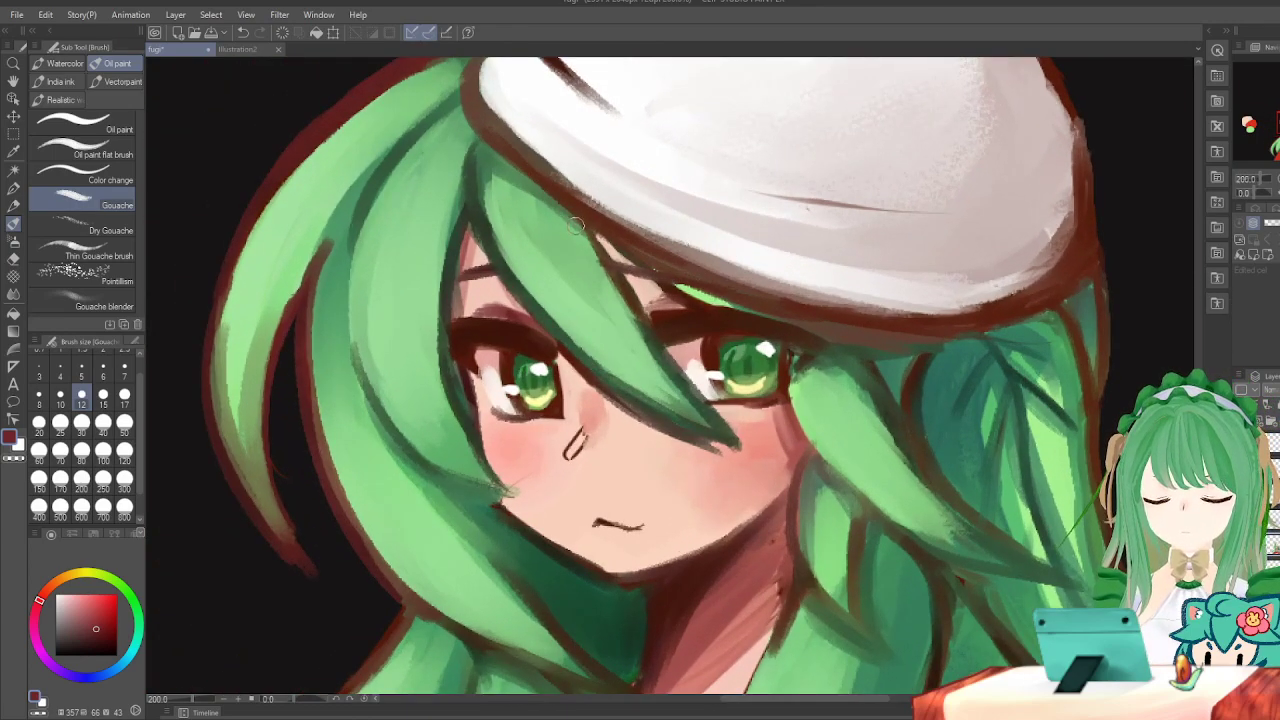
pyautogui.scroll(3, 757, 177)
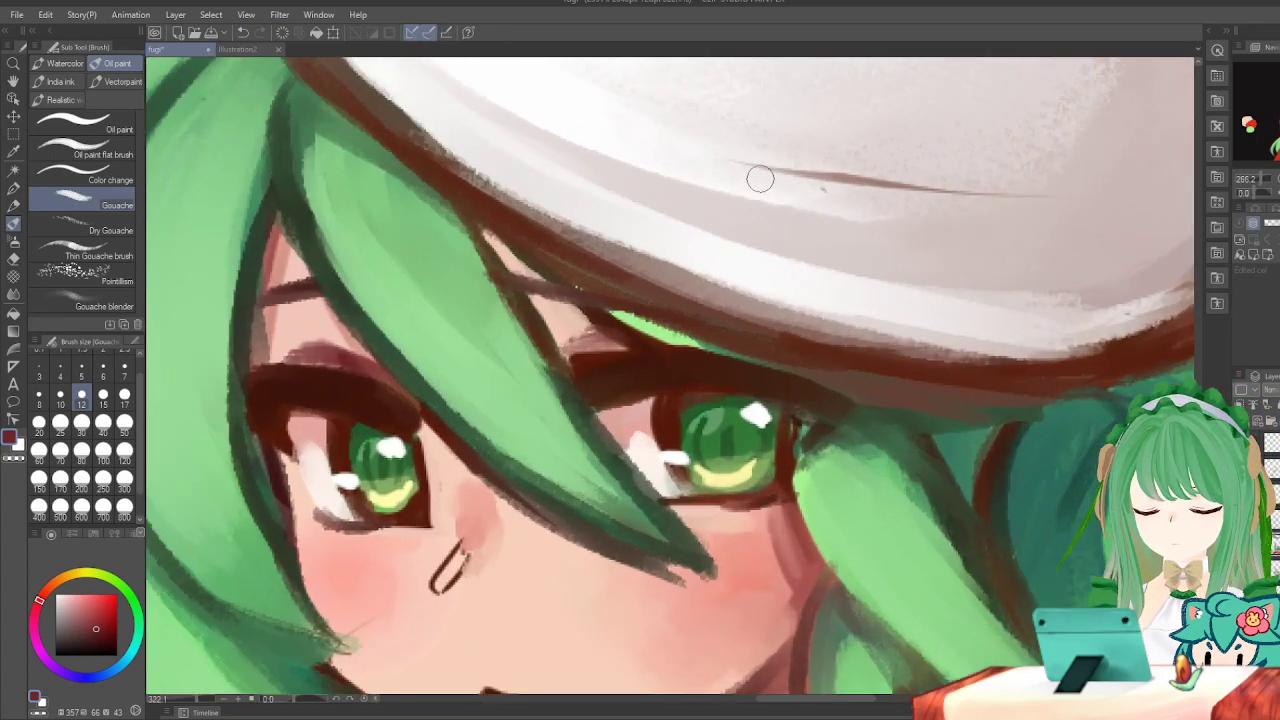
pyautogui.scroll(-3, 751, 177)
pyautogui.scroll(2, 760, 170)
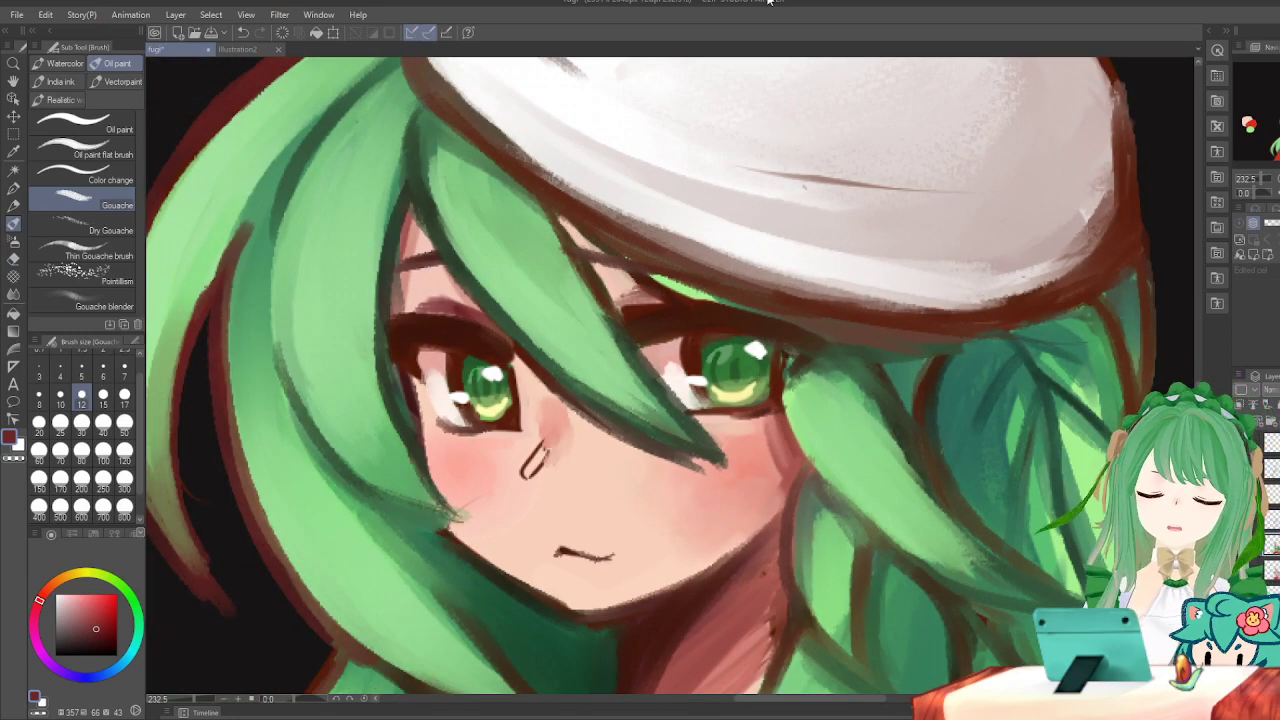
pyautogui.scroll(-3, 586, 123)
pyautogui.scroll(5, 603, 126)
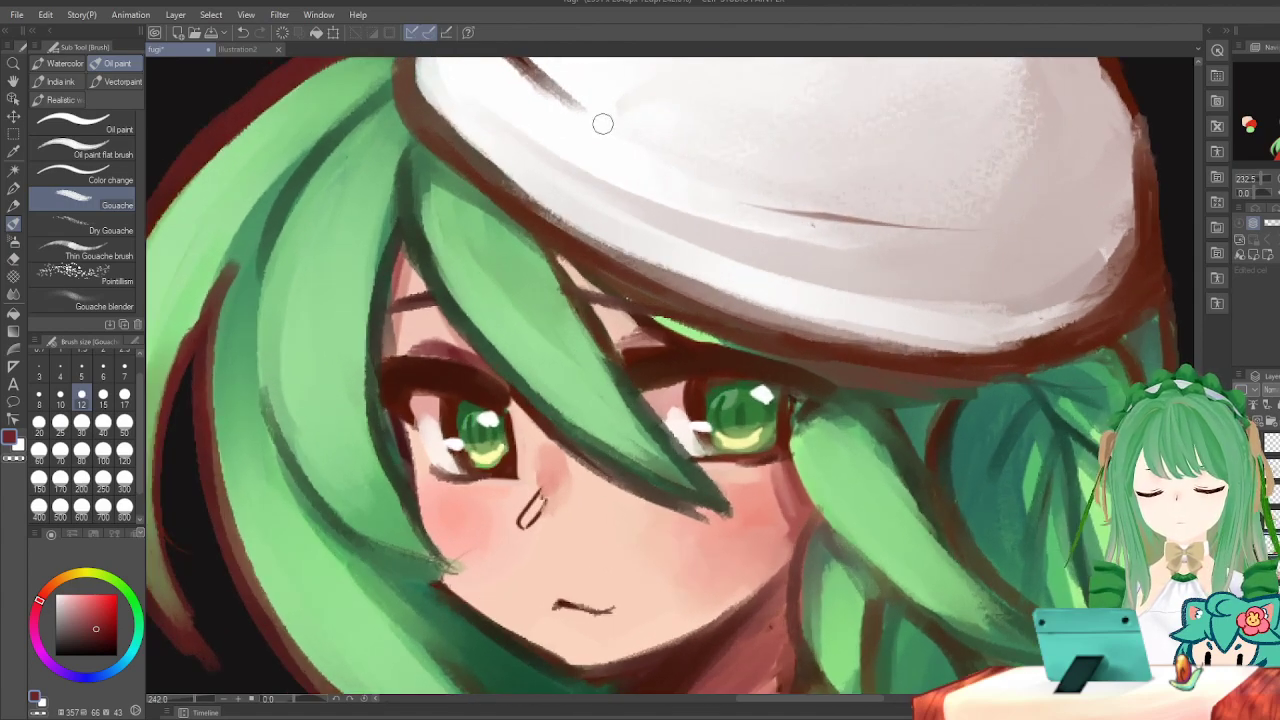
pyautogui.scroll(-3, 551, 222)
pyautogui.scroll(3, 543, 217)
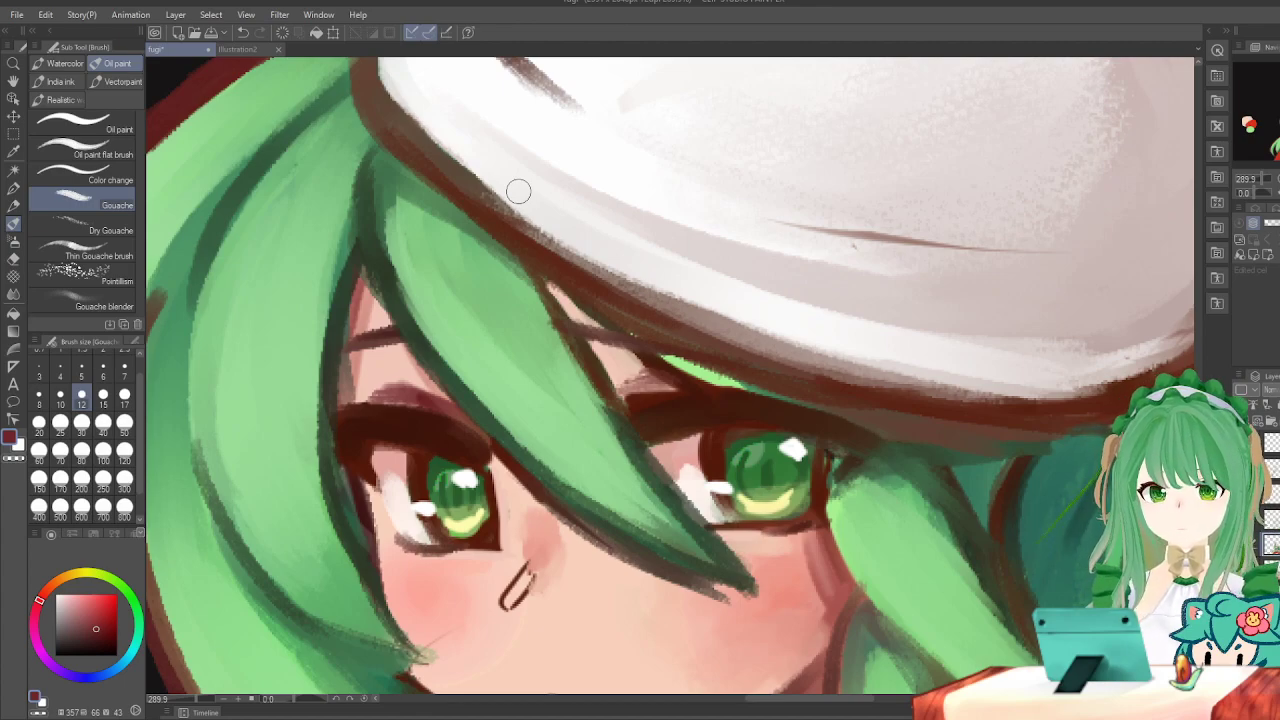
pyautogui.scroll(-2, 423, 163)
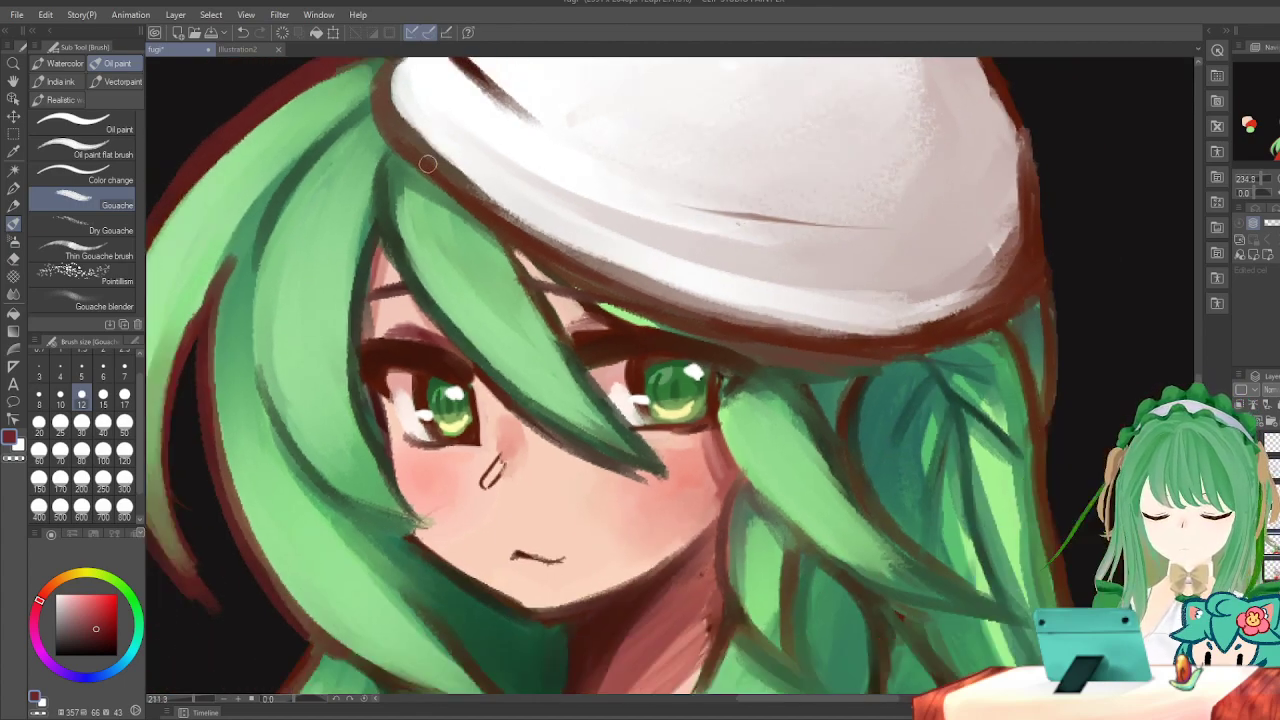
pyautogui.scroll(-3, 433, 260)
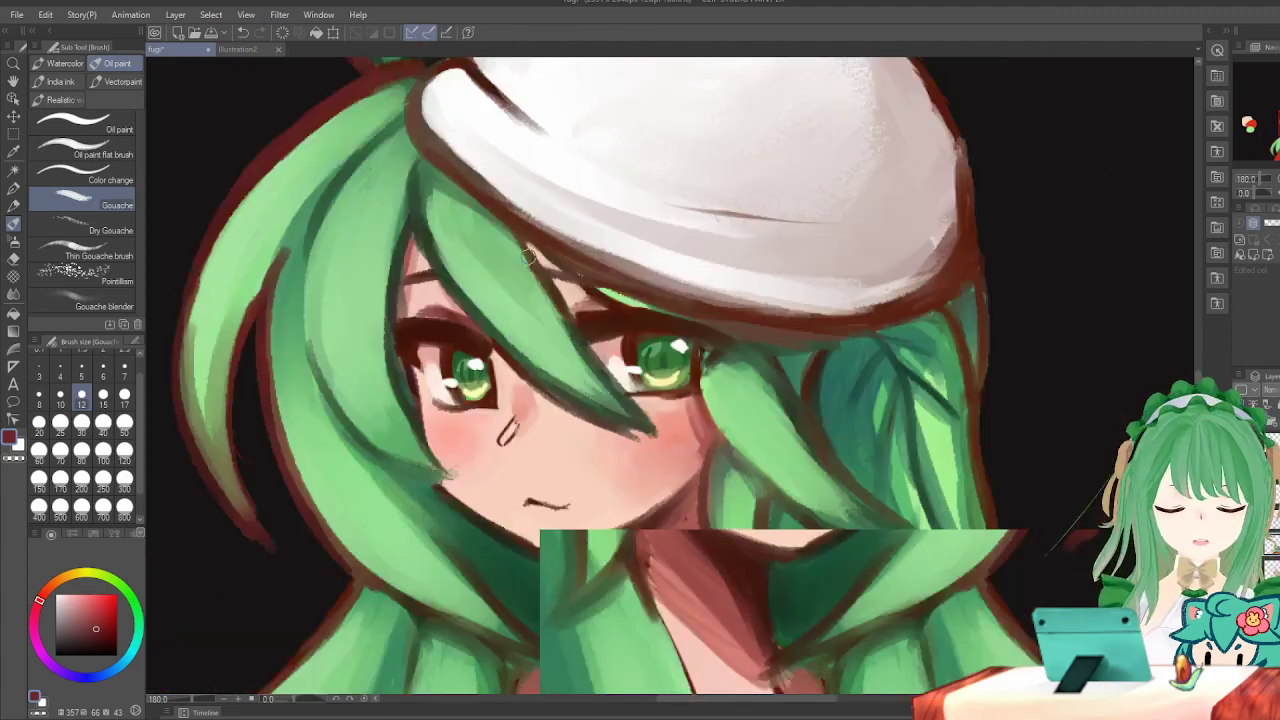
pyautogui.scroll(3, 468, 248)
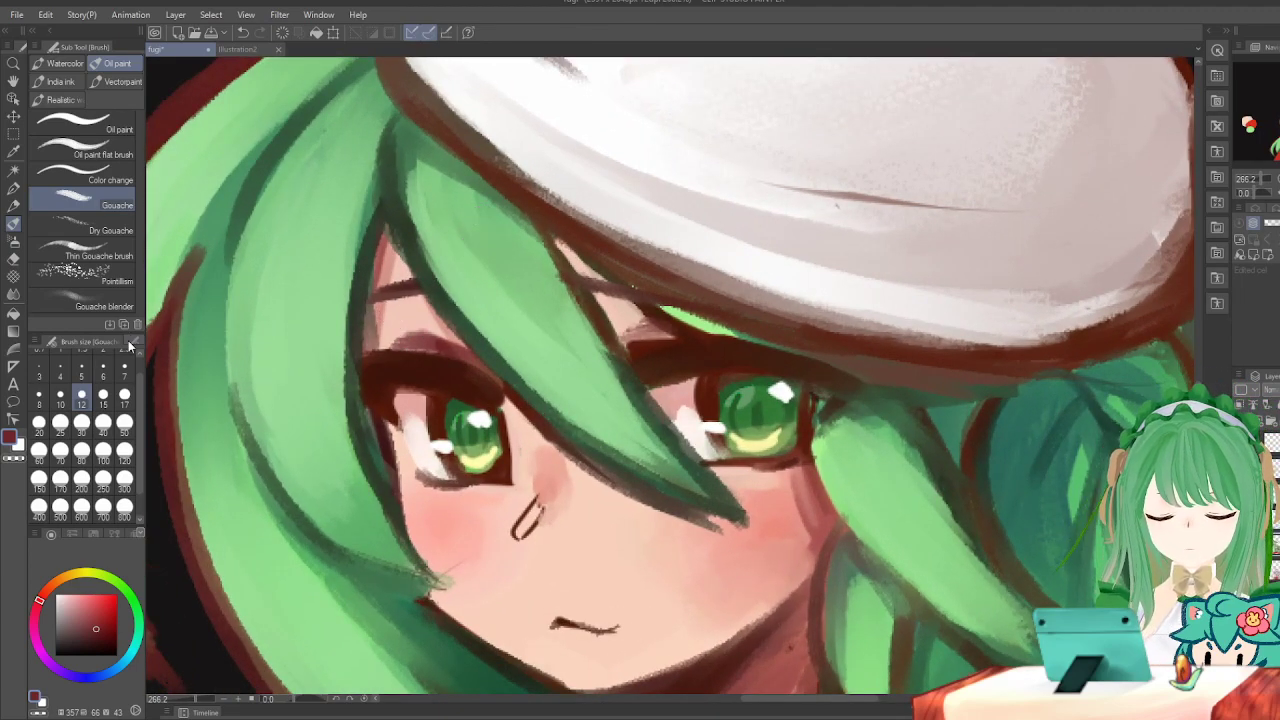
# Try Gouache brush sizes 5, 12 and 15 for the forehead and eyelid touch-ups, then settle on size 4.
pyautogui.click(81, 370)
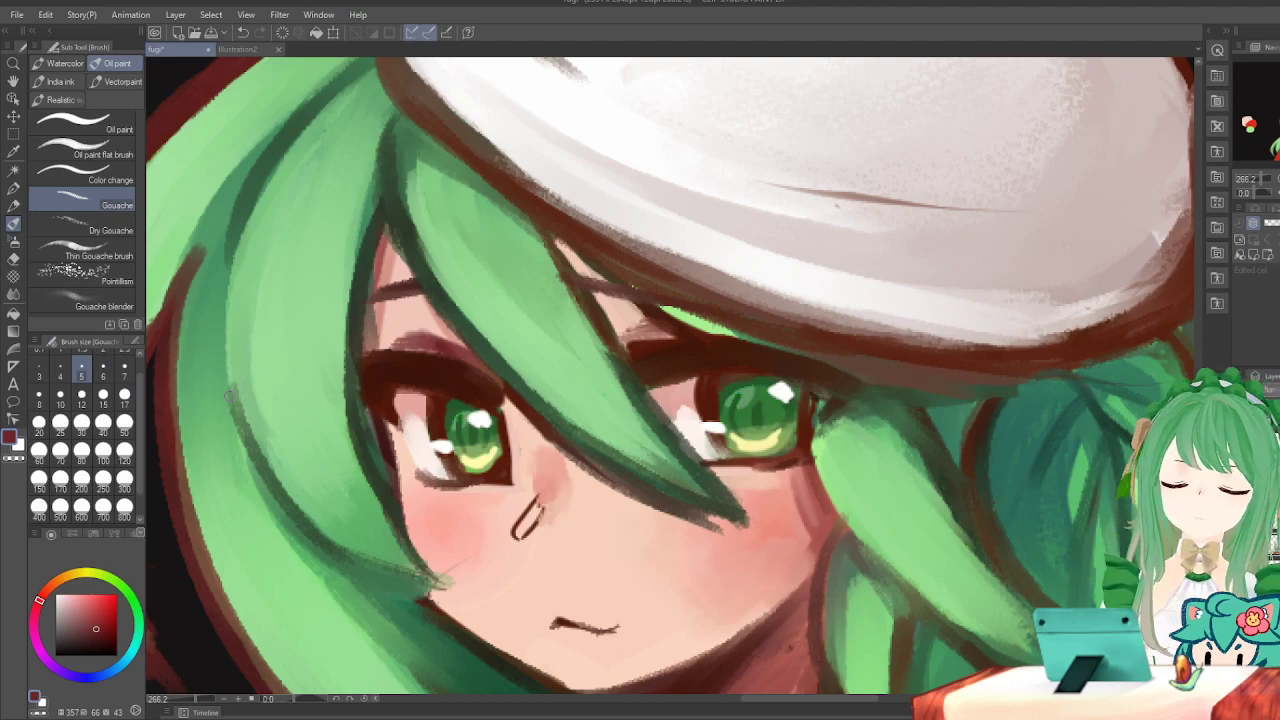
pyautogui.click(81, 396)
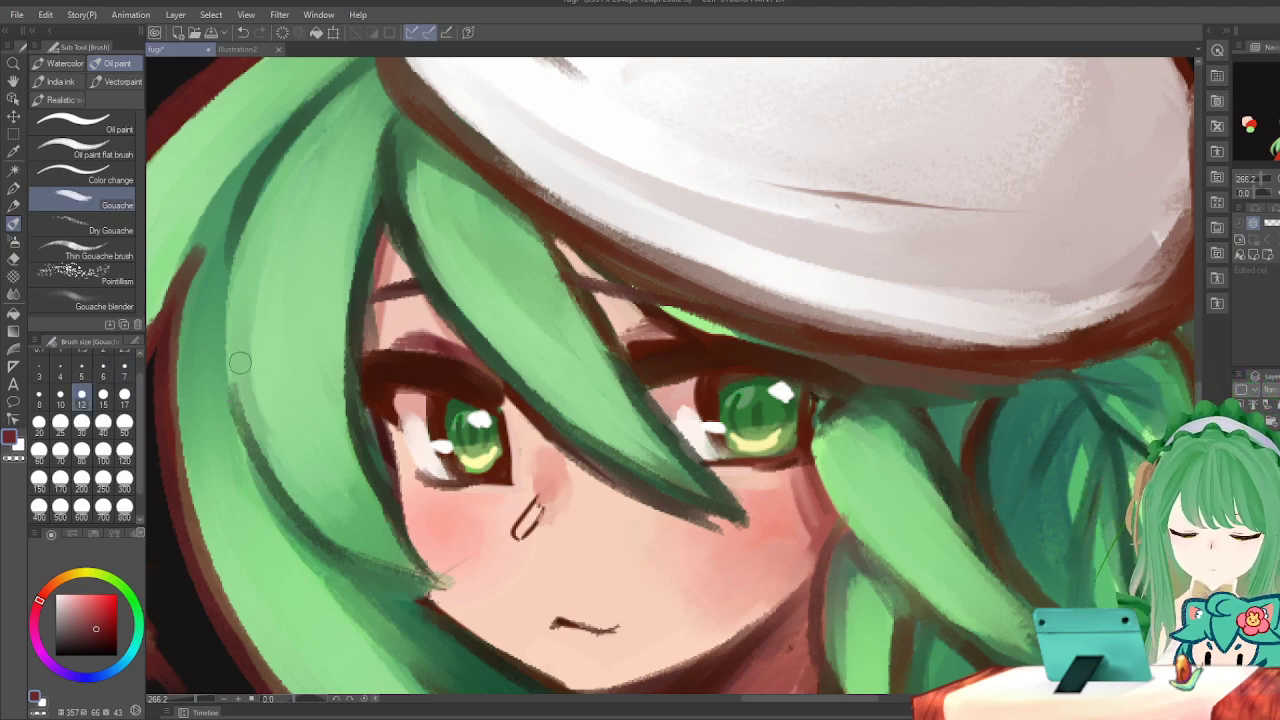
pyautogui.click(103, 396)
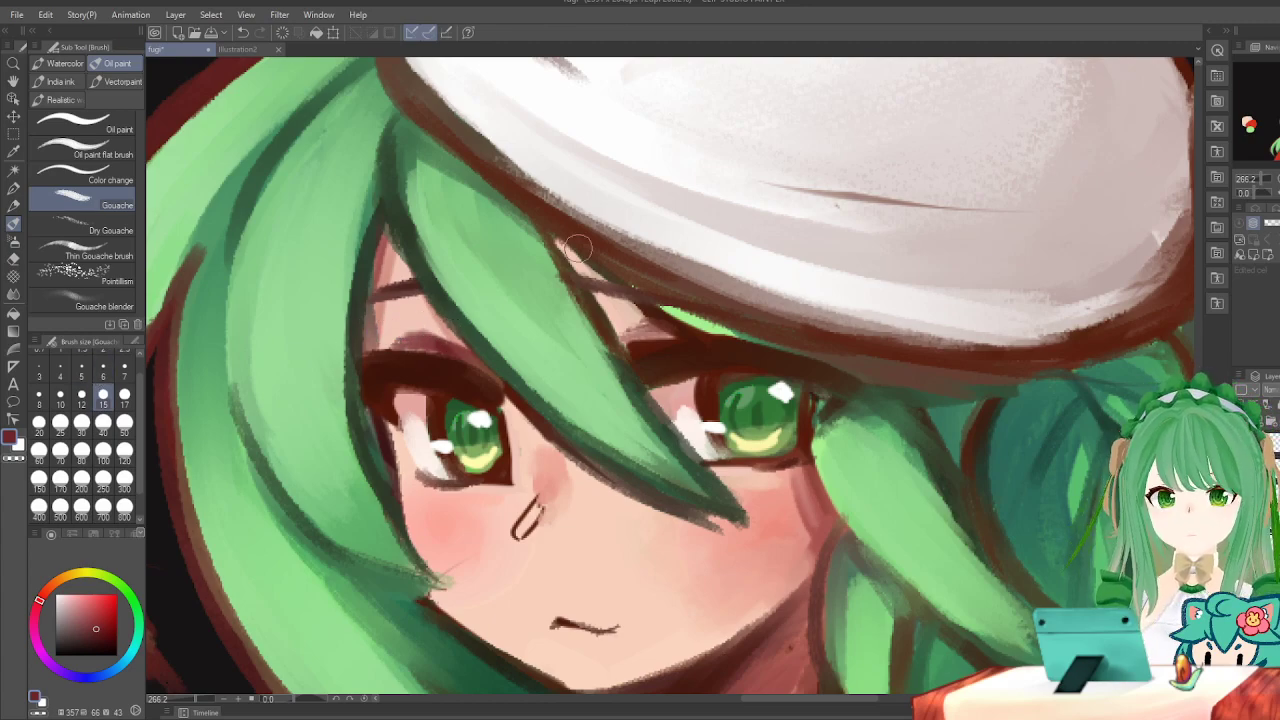
pyautogui.click(60, 372)
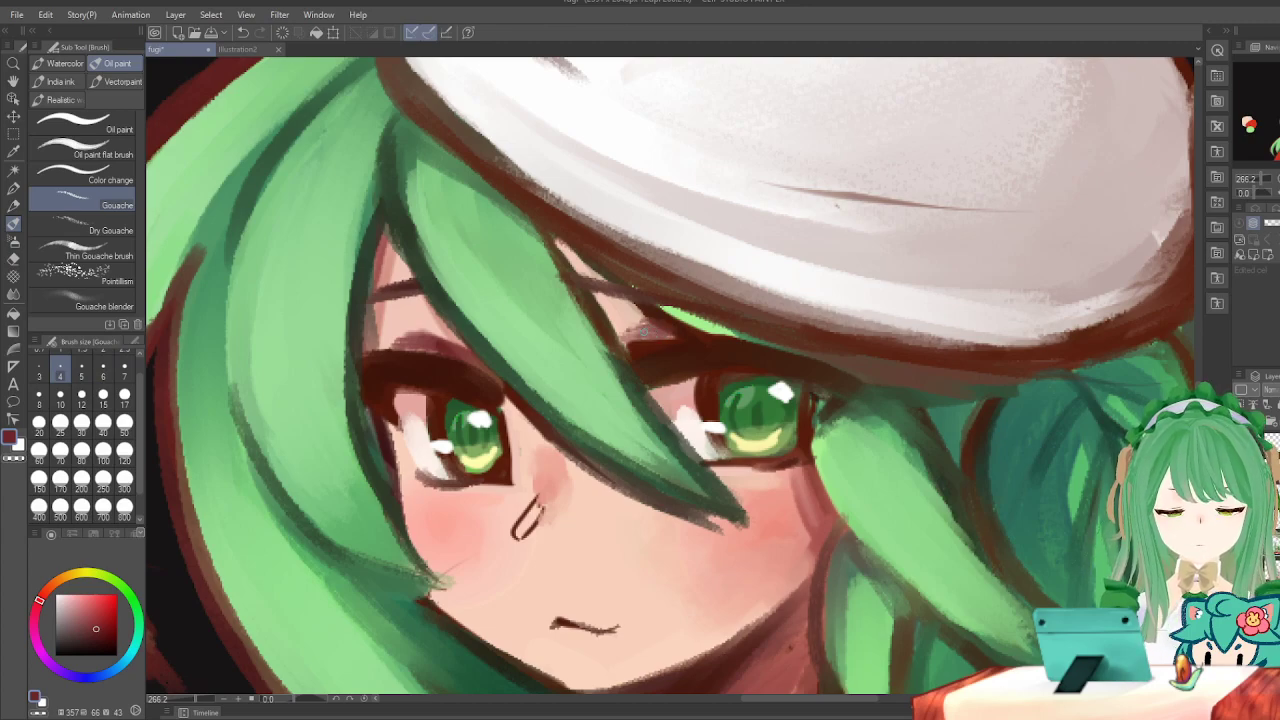
# Examine the eyes, bangs and hat in close-up and within the whole figure, also checking the mirrored canvas.
pyautogui.scroll(-4, 762, 272)
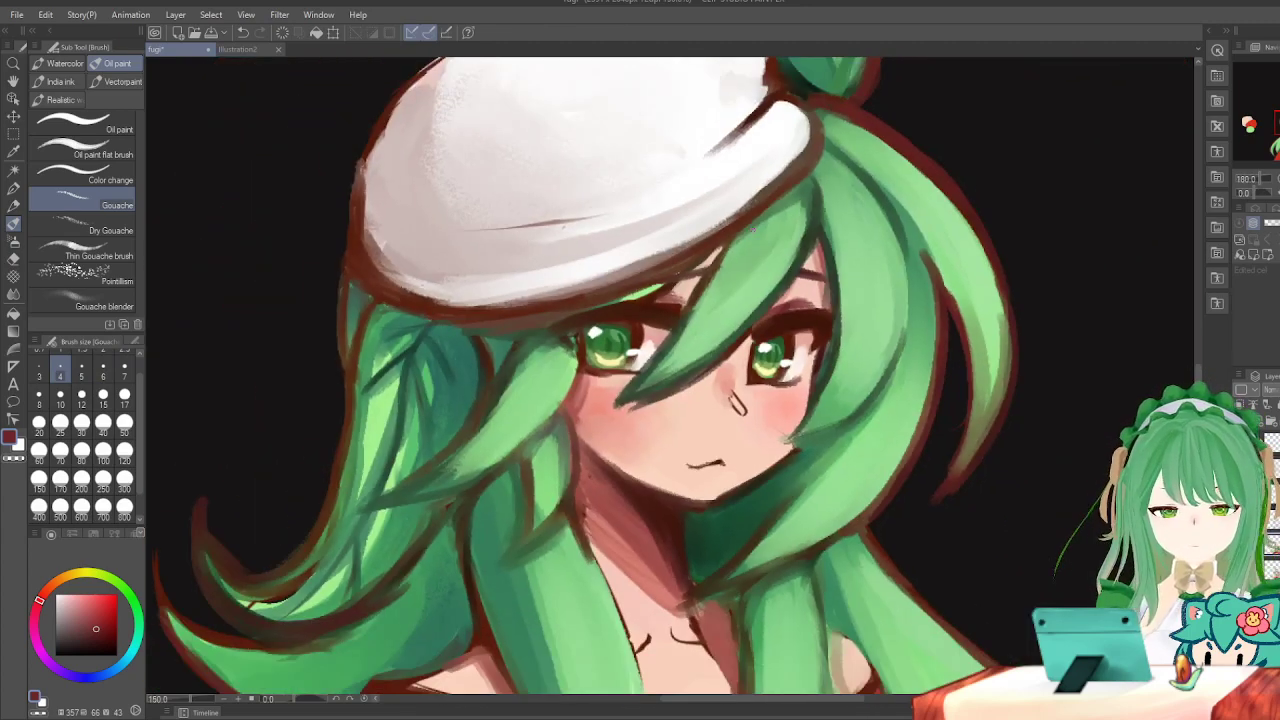
pyautogui.scroll(-3, 716, 258)
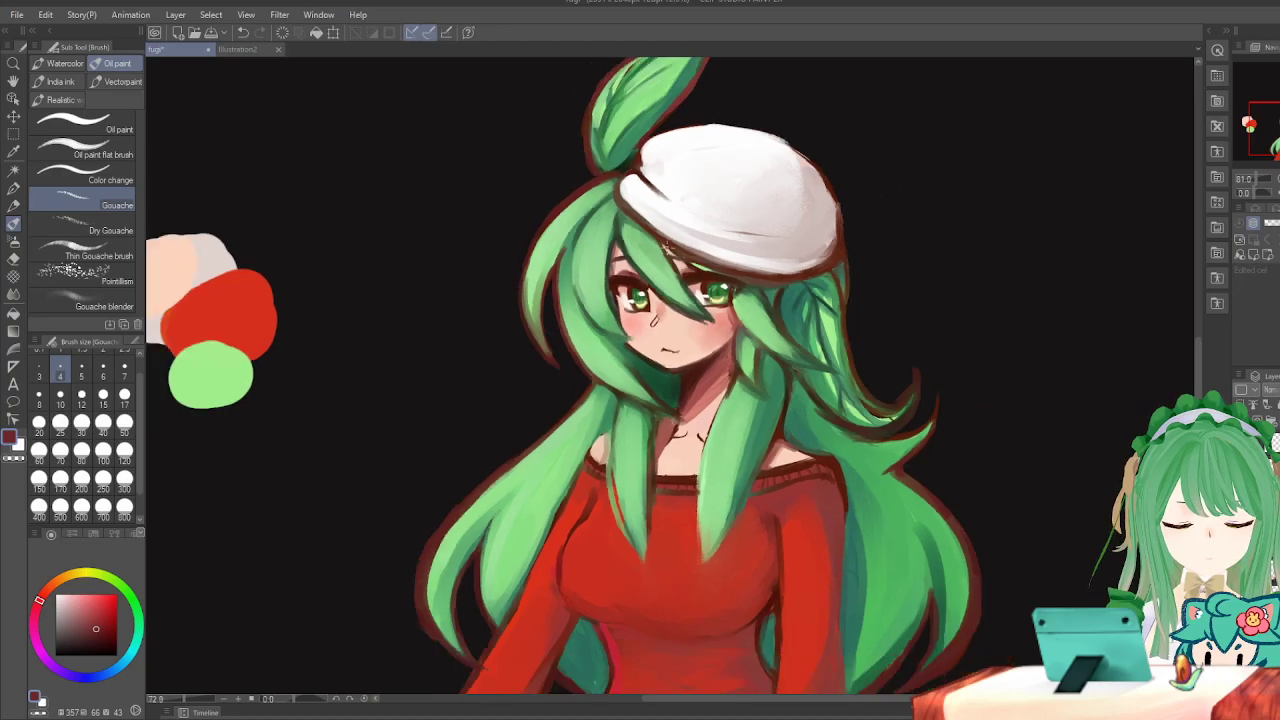
pyautogui.scroll(1, 701, 240)
pyautogui.scroll(3, 701, 240)
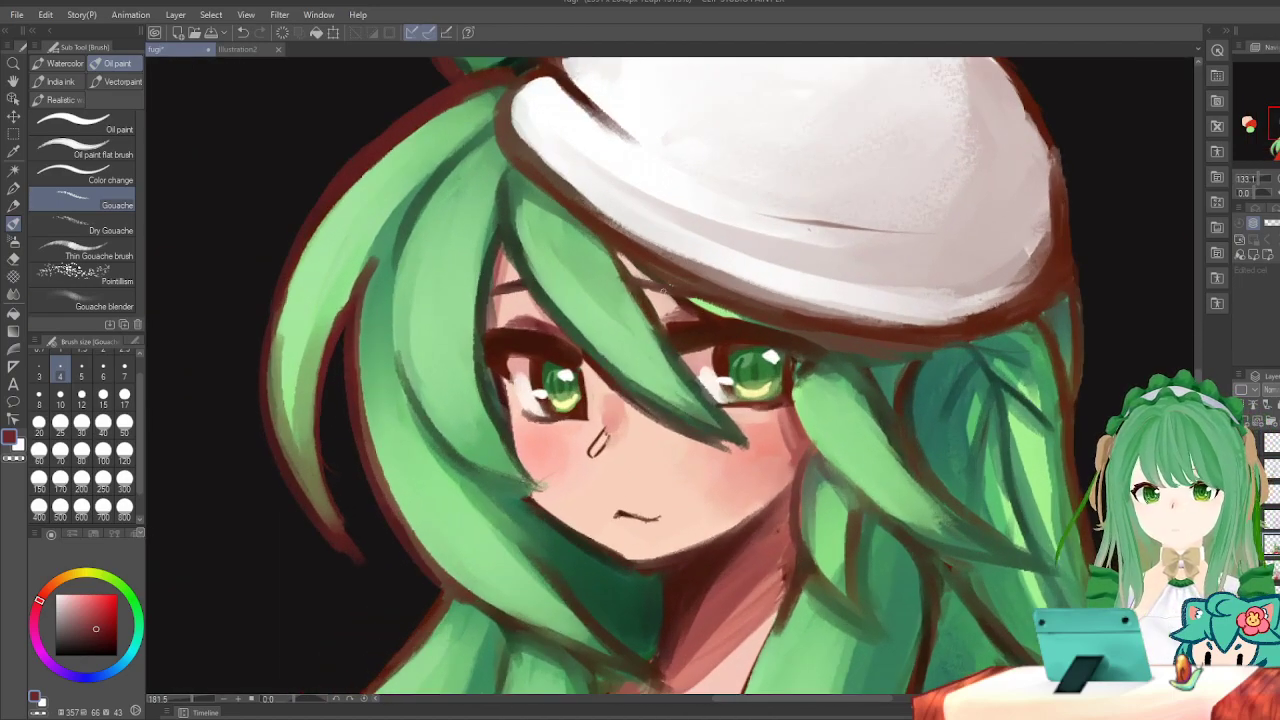
pyautogui.scroll(2, 684, 283)
pyautogui.scroll(-5, 684, 283)
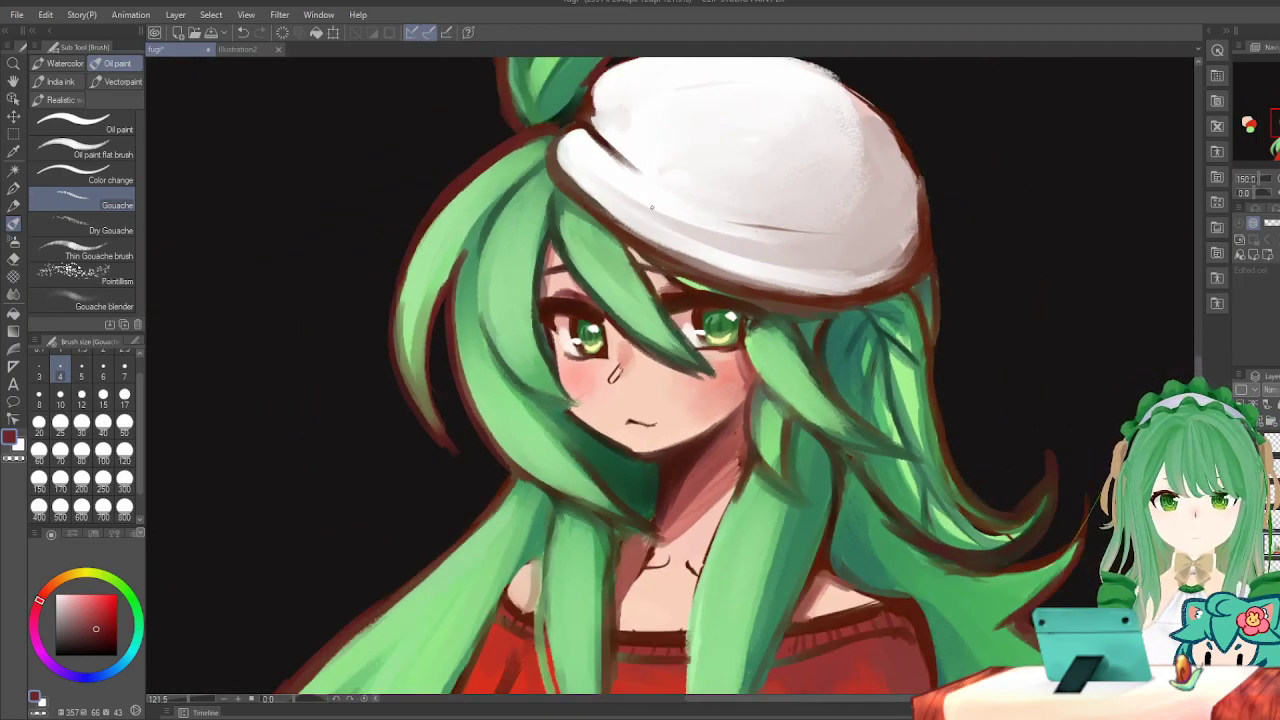
pyautogui.press('h')
pyautogui.press('h')
pyautogui.scroll(3, 651, 206)
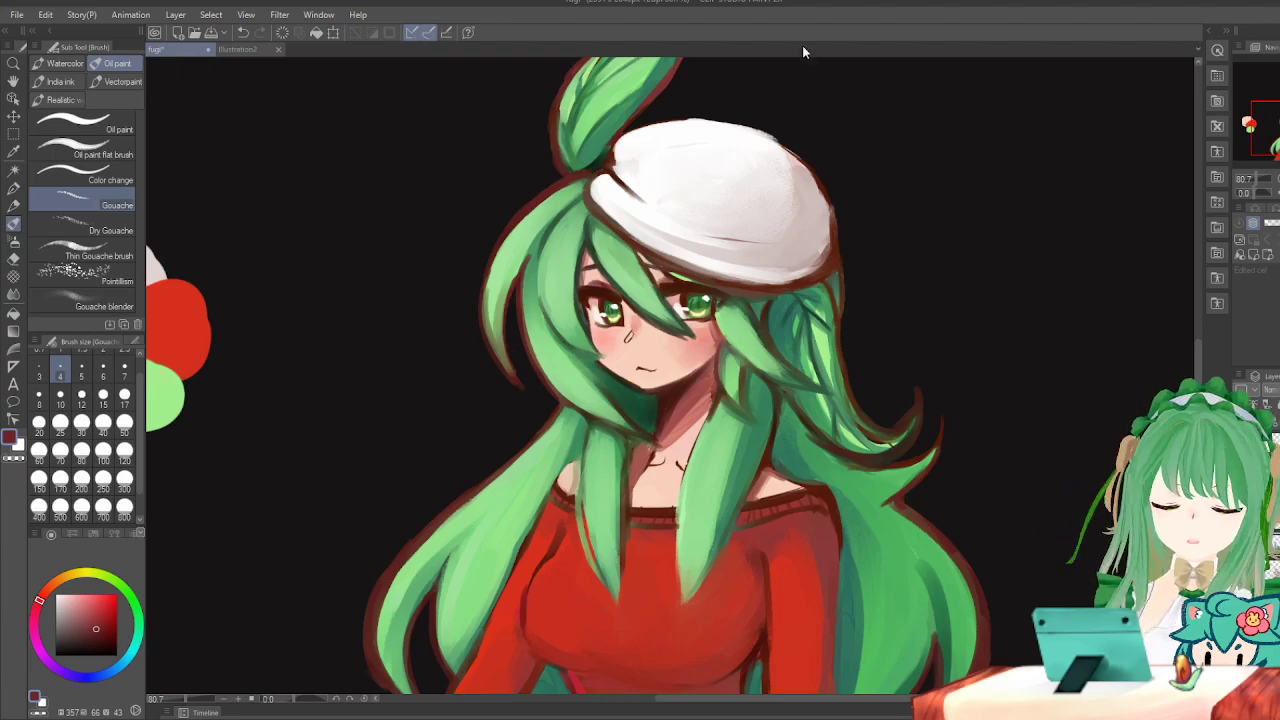
pyautogui.scroll(4, 738, 362)
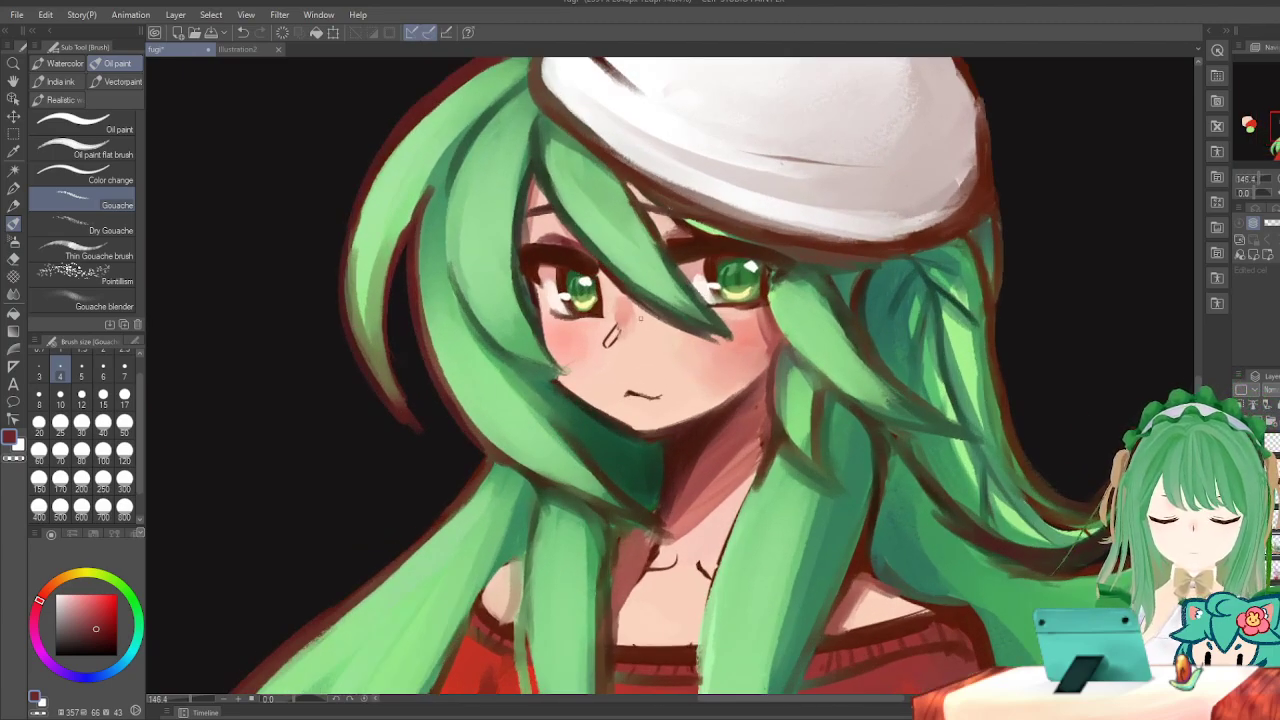
pyautogui.scroll(-3, 726, 224)
pyautogui.scroll(1, 714, 194)
pyautogui.scroll(2, 714, 195)
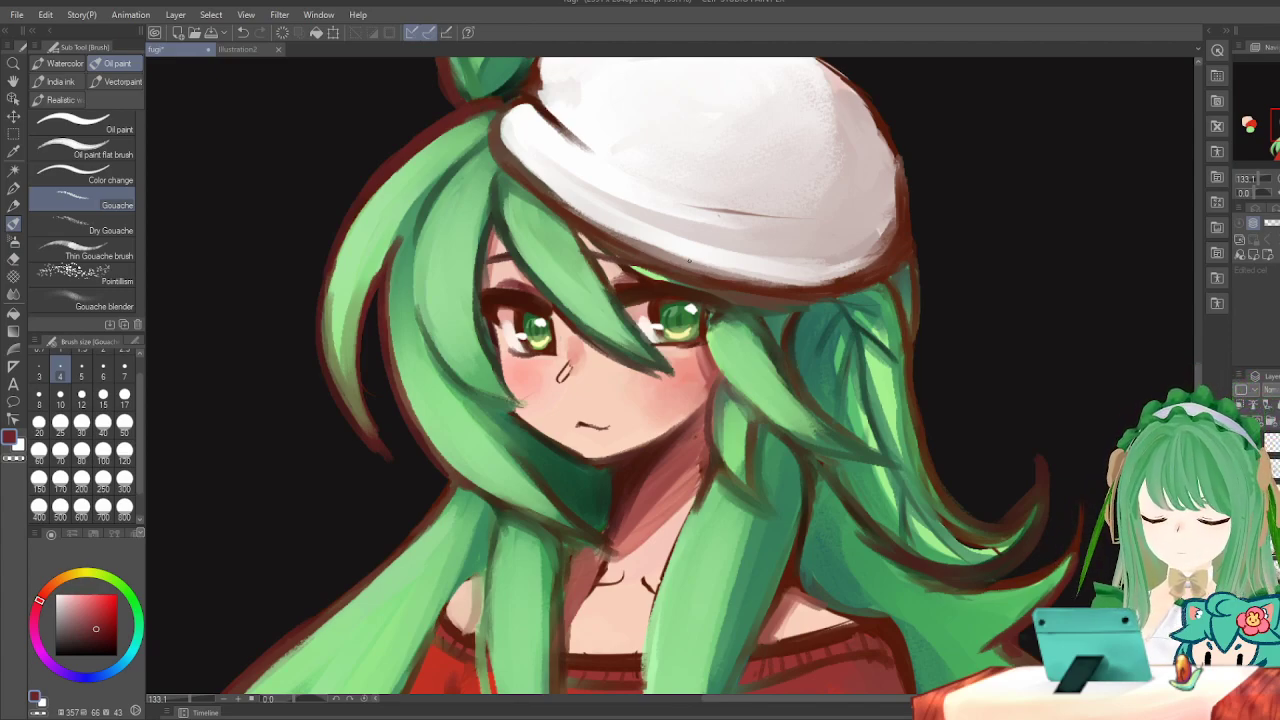
pyautogui.scroll(2, 1147, 329)
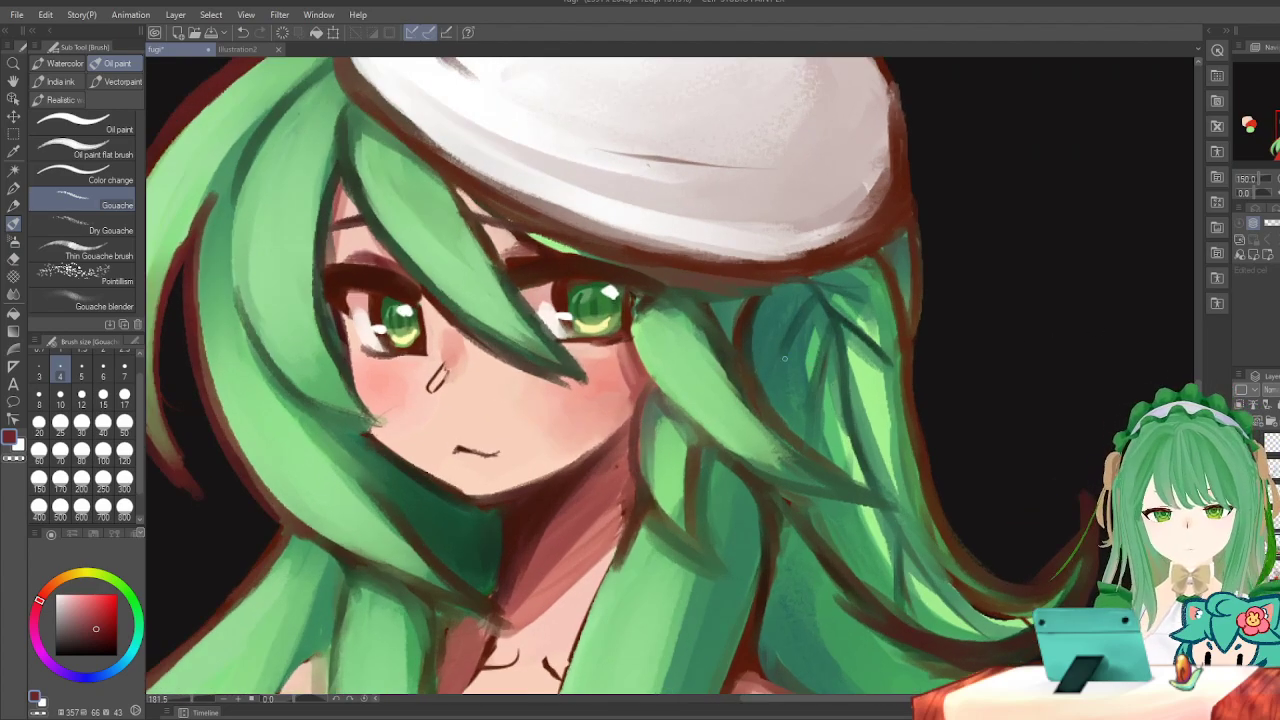
# Compare the full figure in mirrored and normal orientation, and inspect the face and hair at medium zoom.
pyautogui.scroll(-3, 680, 215)
pyautogui.press('h')
pyautogui.press('h')
pyautogui.scroll(-1, 706, 234)
pyautogui.press('h')
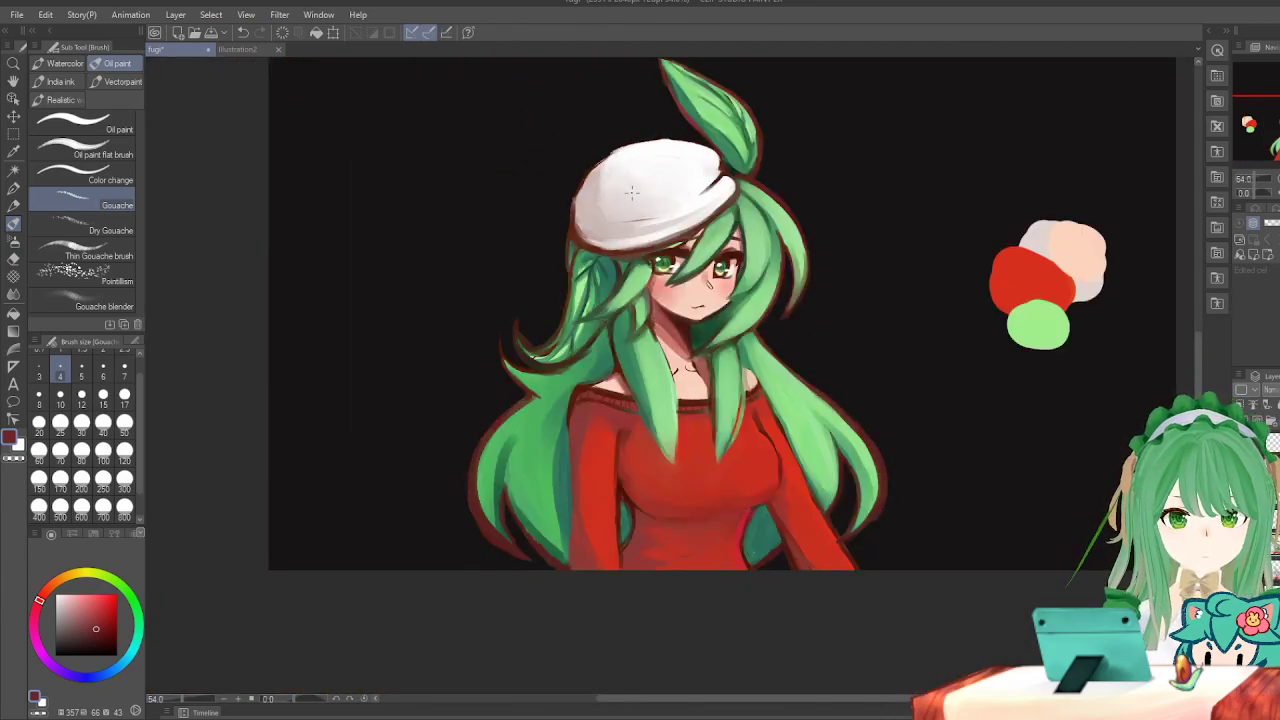
pyautogui.press('h')
pyautogui.scroll(1, 706, 234)
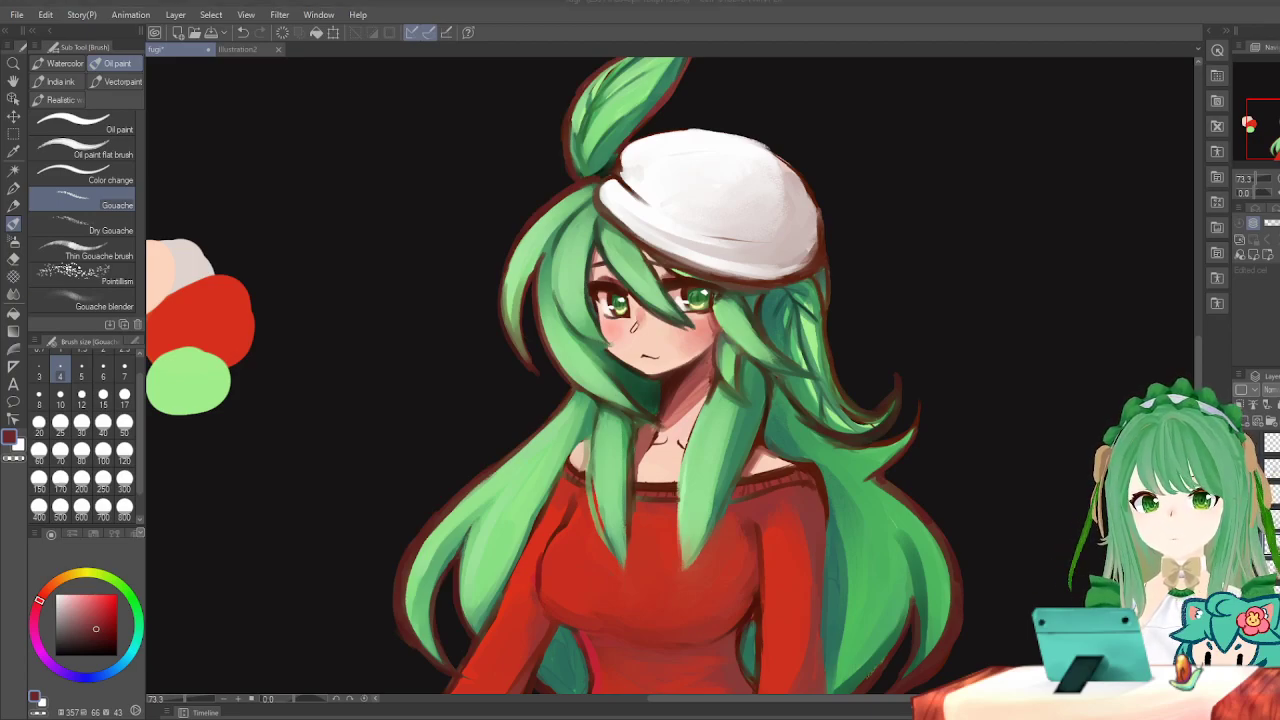
pyautogui.scroll(5, 665, 247)
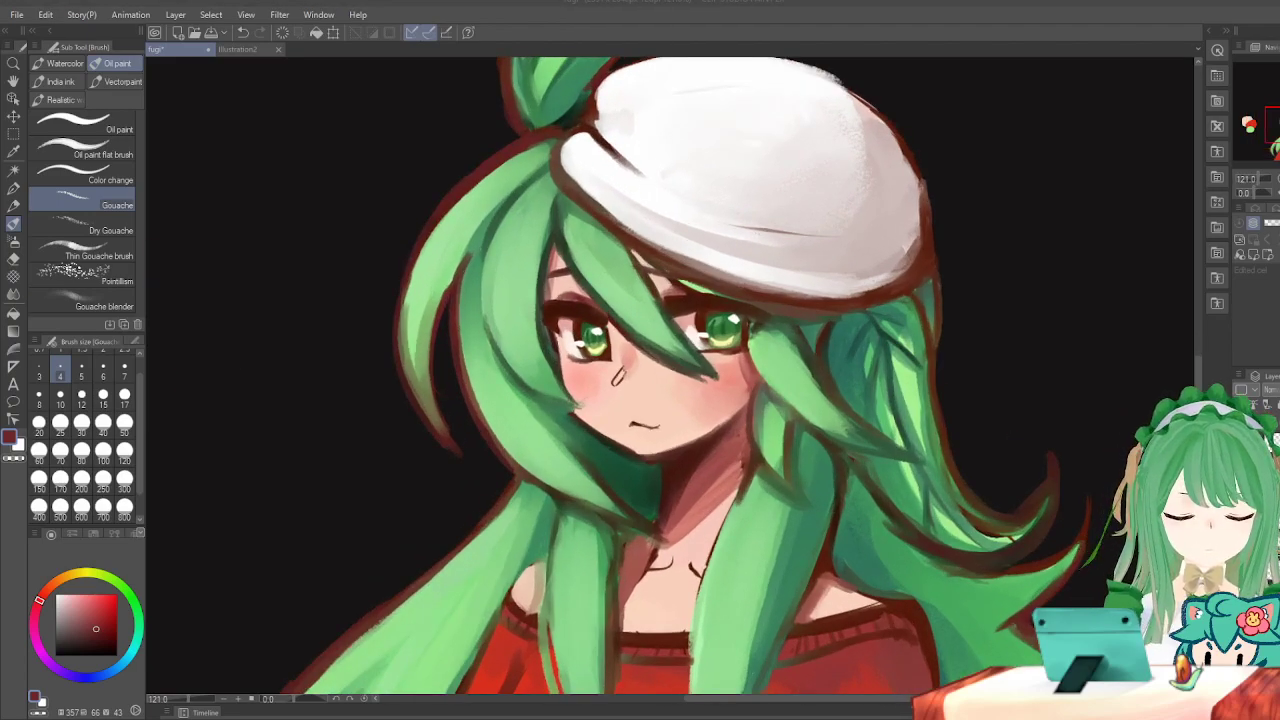
pyautogui.scroll(-2, 365, 186)
pyautogui.scroll(-4, 365, 186)
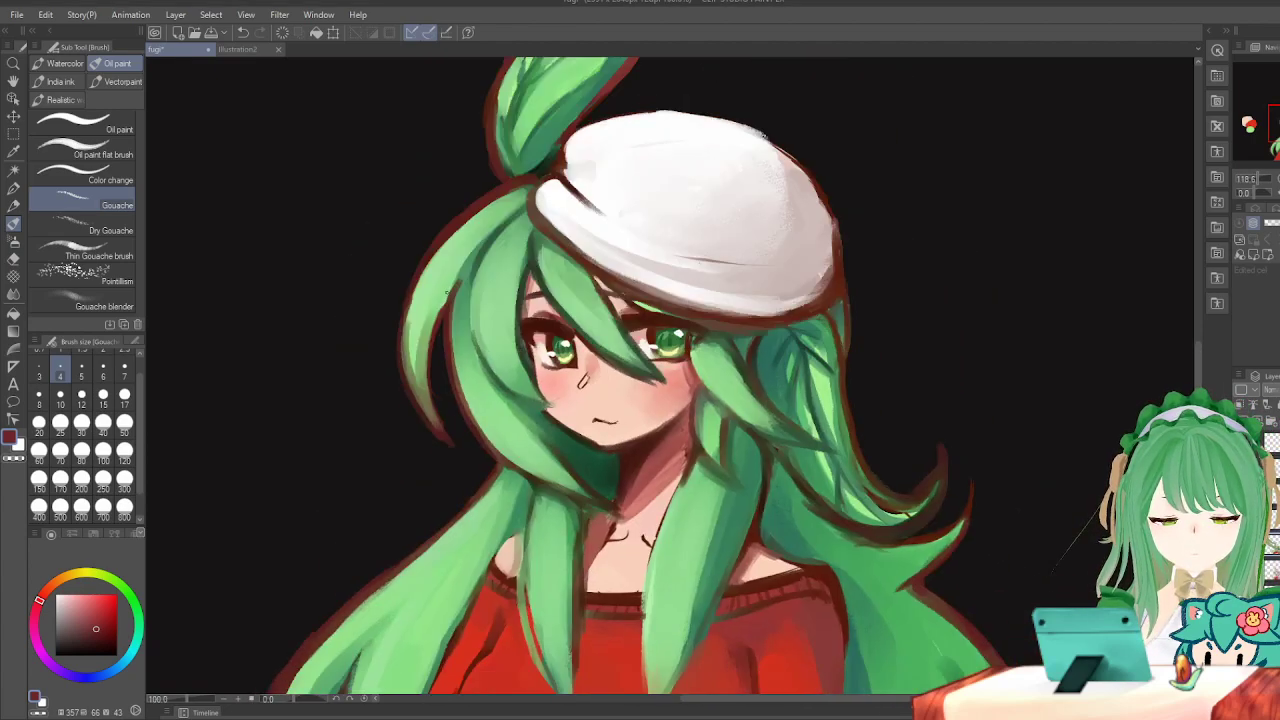
# Sample the light green of the outer hair lock on the hat's leaf side and ready the Gouache brush at size 12.
pyautogui.scroll(3, 365, 186)
pyautogui.click(13, 151)
pyautogui.scroll(2, 457, 283)
pyautogui.click(457, 283)
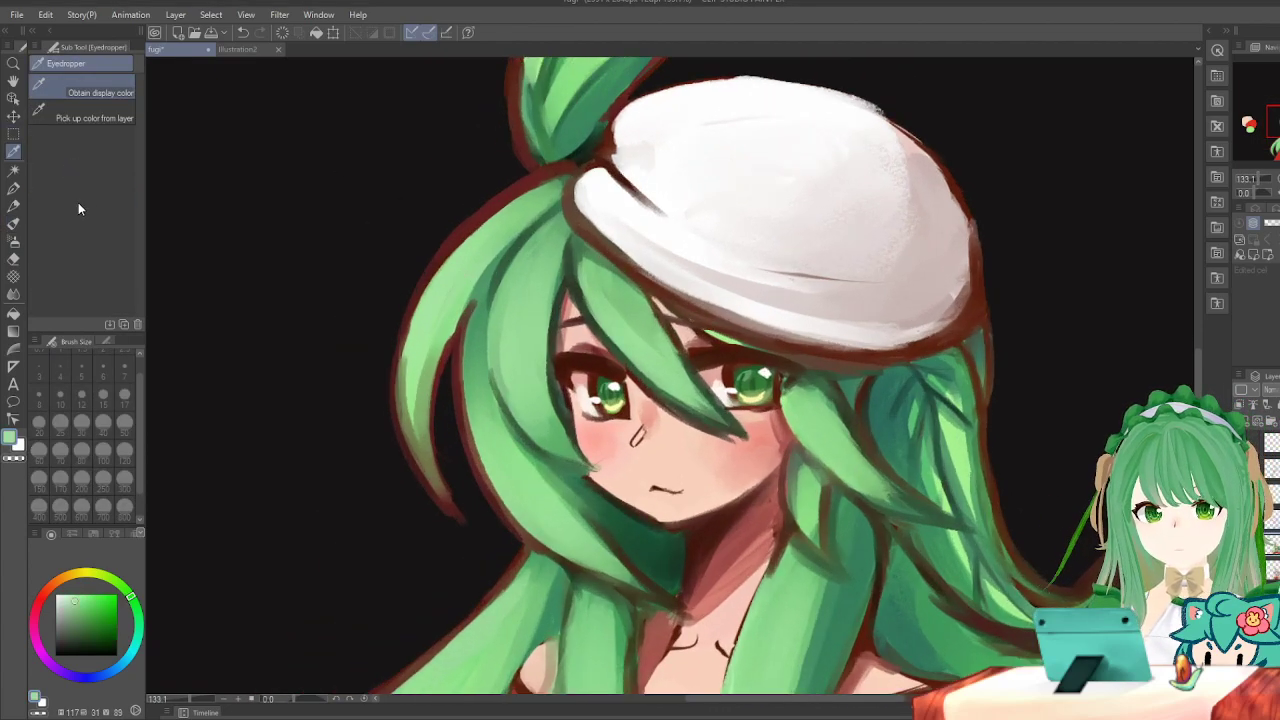
pyautogui.click(13, 222)
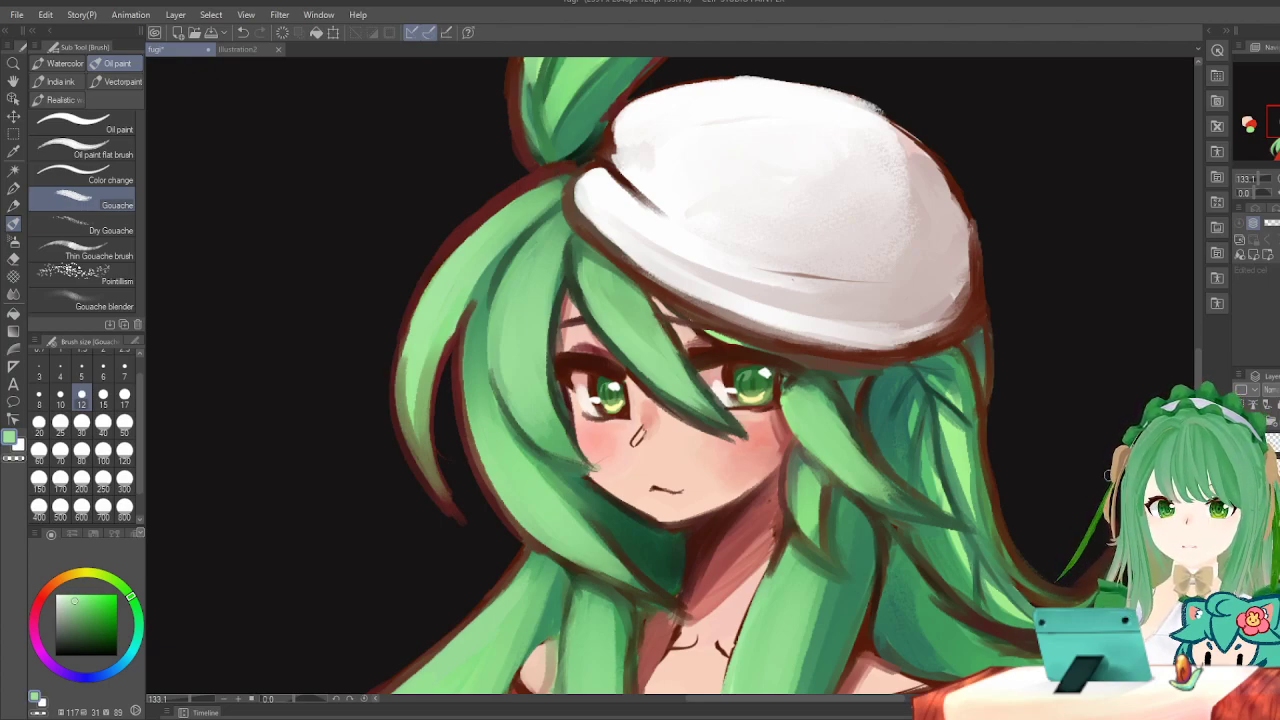
pyautogui.press('h')
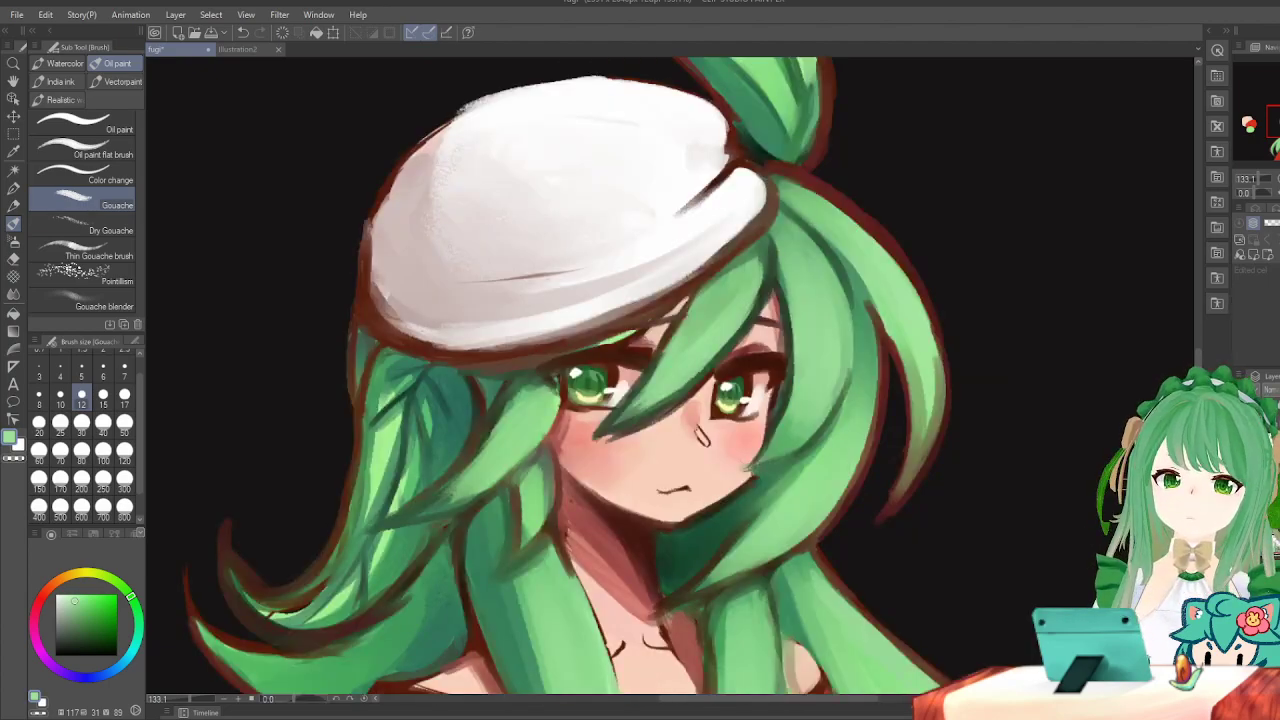
pyautogui.press('h')
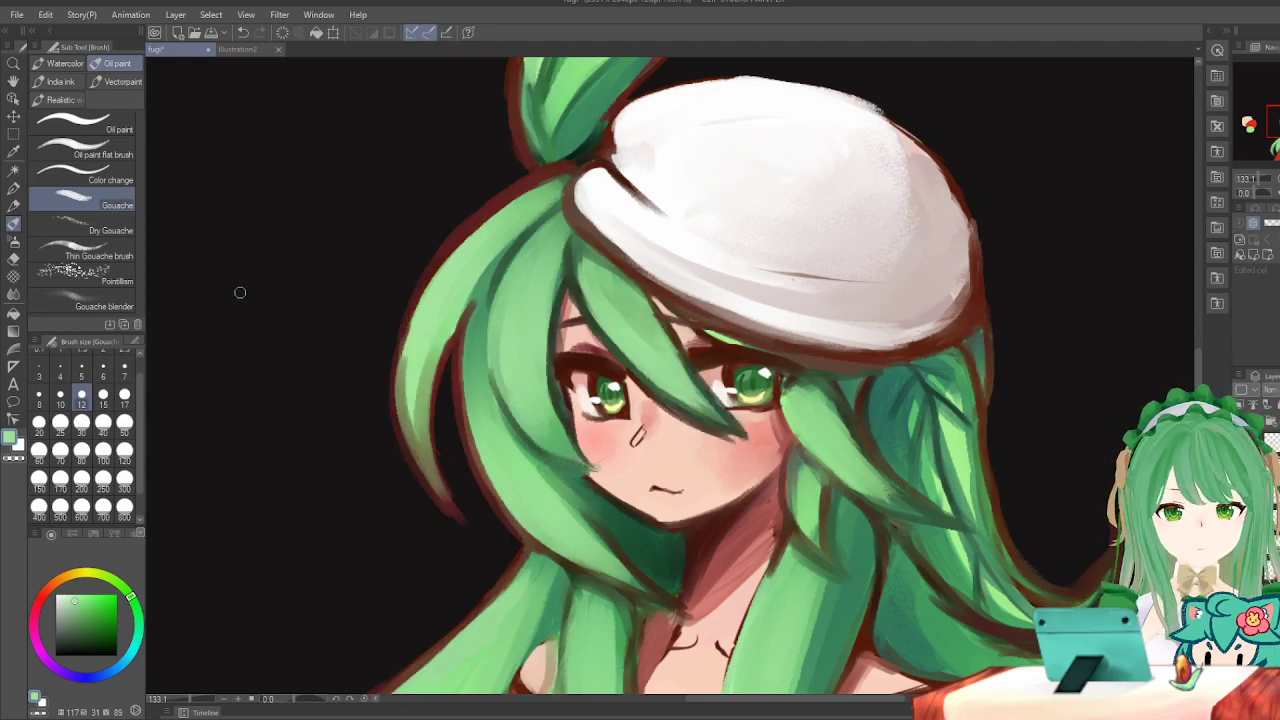
pyautogui.press('i')
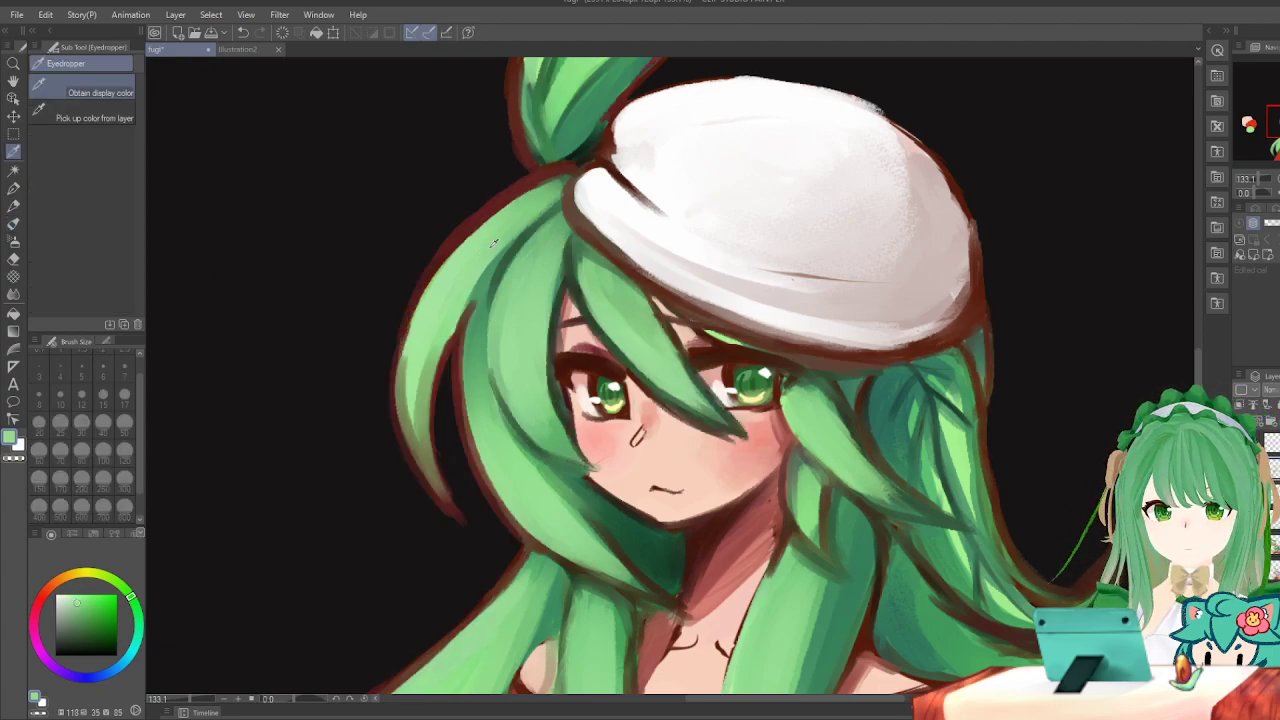
pyautogui.click(13, 222)
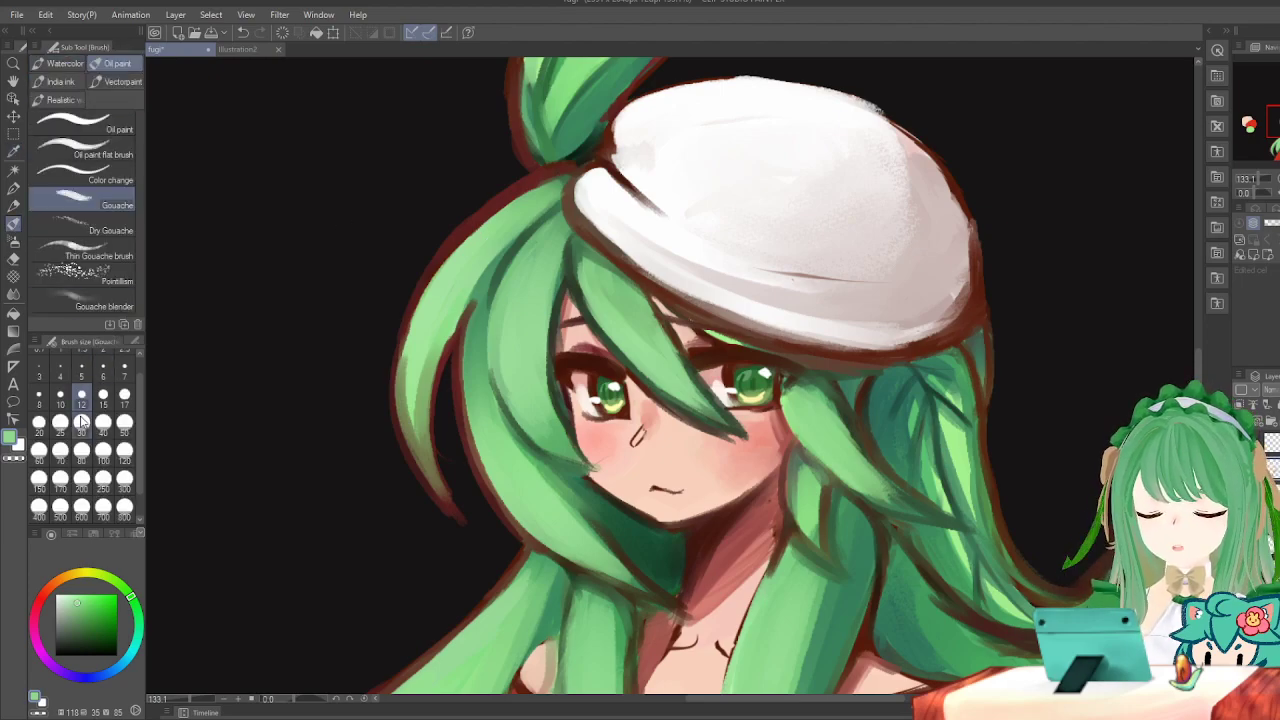
pyautogui.click(81, 397)
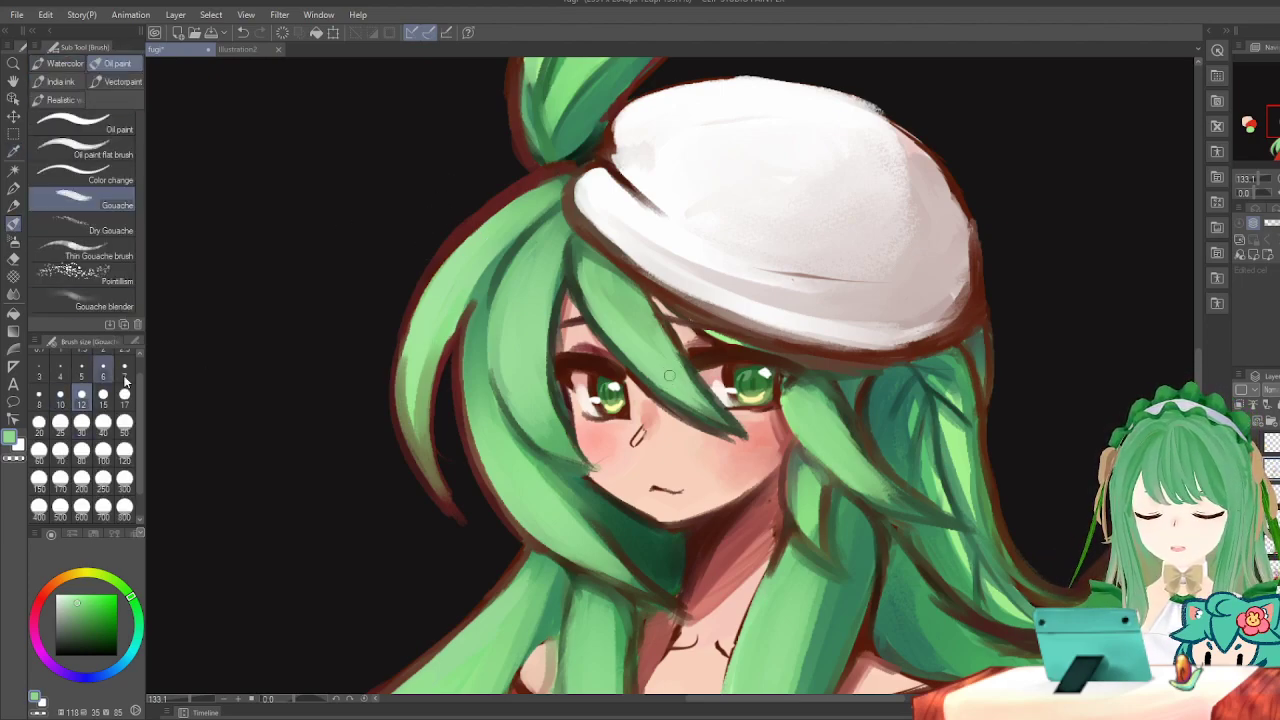
# Try long light green size 12 Gouache strokes down the outer hair lock, undoing each attempt.
pyautogui.moveTo(406, 336); pyautogui.dragTo(396, 392)
pyautogui.hotkey('ctrl', 'z')
pyautogui.moveTo(408, 334)
pyautogui.mouseDown()
pyautogui.moveTo(399, 373)
pyautogui.moveTo(427, 424)
pyautogui.moveTo(416, 332)
pyautogui.moveTo(408, 451)
pyautogui.mouseUp()
pyautogui.hotkey('ctrl', 'z')
pyautogui.hotkey('ctrl', 'z')
pyautogui.moveTo(423, 343)
pyautogui.mouseDown()
pyautogui.moveTo(413, 390)
pyautogui.moveTo(430, 453)
pyautogui.mouseUp()
pyautogui.hotkey('ctrl', 'z')
pyautogui.moveTo(443, 317); pyautogui.dragTo(439, 456)
pyautogui.hotkey('ctrl', 'z')
pyautogui.moveTo(405, 332)
pyautogui.mouseDown()
pyautogui.moveTo(431, 437)
pyautogui.moveTo(414, 438)
pyautogui.mouseUp()
pyautogui.moveTo(420, 332); pyautogui.dragTo(432, 462)
pyautogui.hotkey('ctrl', 'z')
pyautogui.hotkey('ctrl', 'z')
pyautogui.moveTo(409, 327)
pyautogui.mouseDown()
pyautogui.moveTo(457, 491)
pyautogui.moveTo(399, 403)
pyautogui.moveTo(443, 457)
pyautogui.moveTo(436, 474)
pyautogui.mouseUp()
pyautogui.hotkey('ctrl', 'z')
pyautogui.moveTo(407, 329)
pyautogui.mouseDown()
pyautogui.moveTo(254, 517)
pyautogui.moveTo(654, 540)
pyautogui.mouseUp()
pyautogui.hotkey('ctrl', 'z')
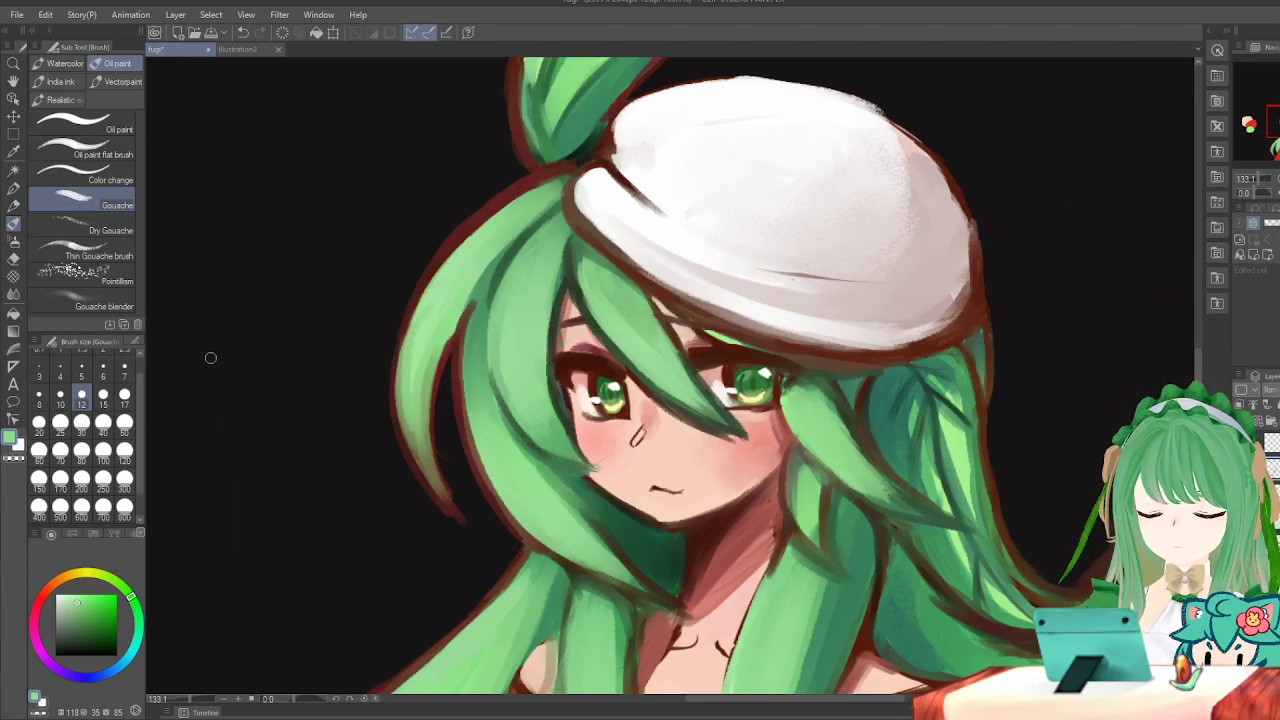
# Blend light green down to the tip of the outer hair lock with Gouache, ending at size 12.
pyautogui.click(60, 398)
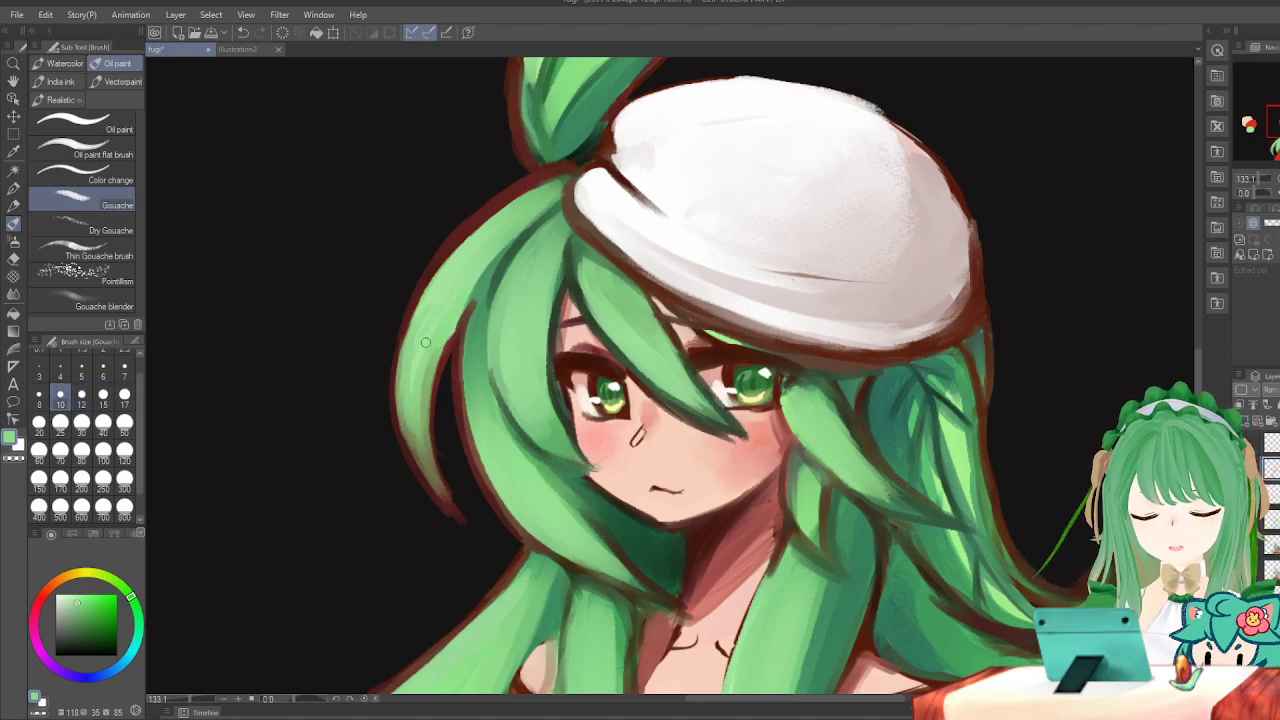
pyautogui.click(103, 424)
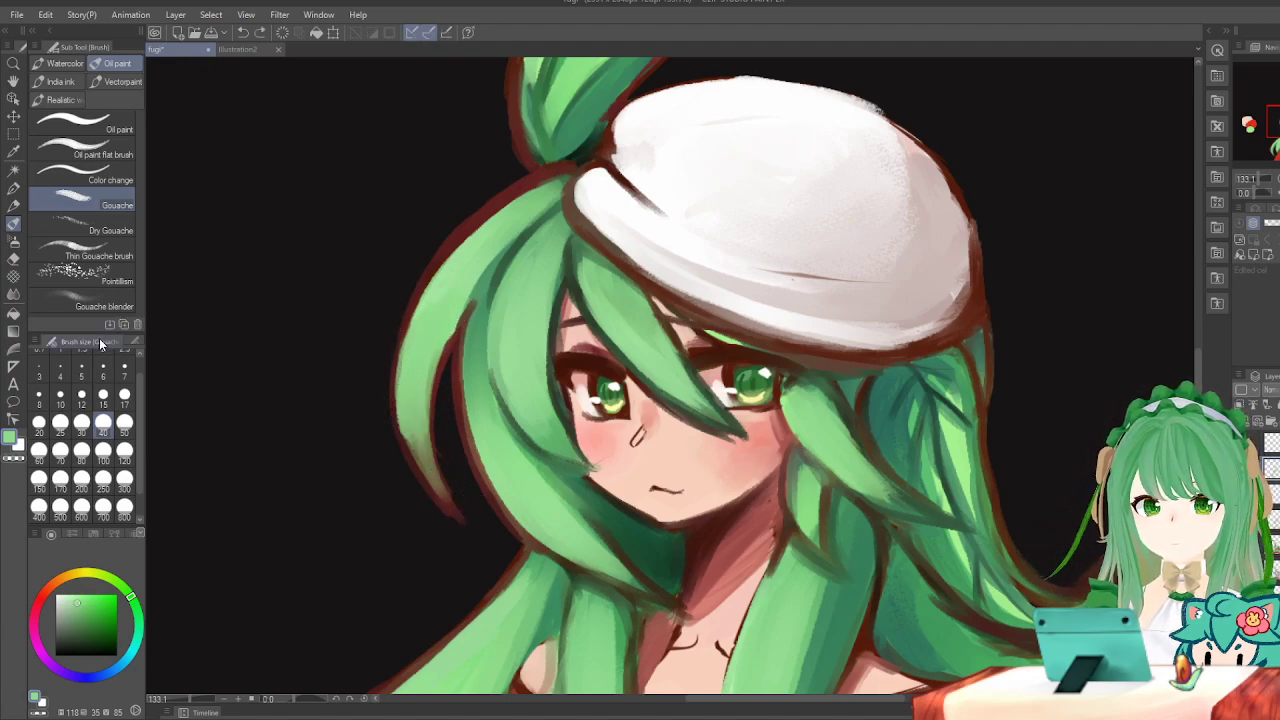
pyautogui.click(81, 396)
pyautogui.moveTo(420, 446); pyautogui.dragTo(434, 470)
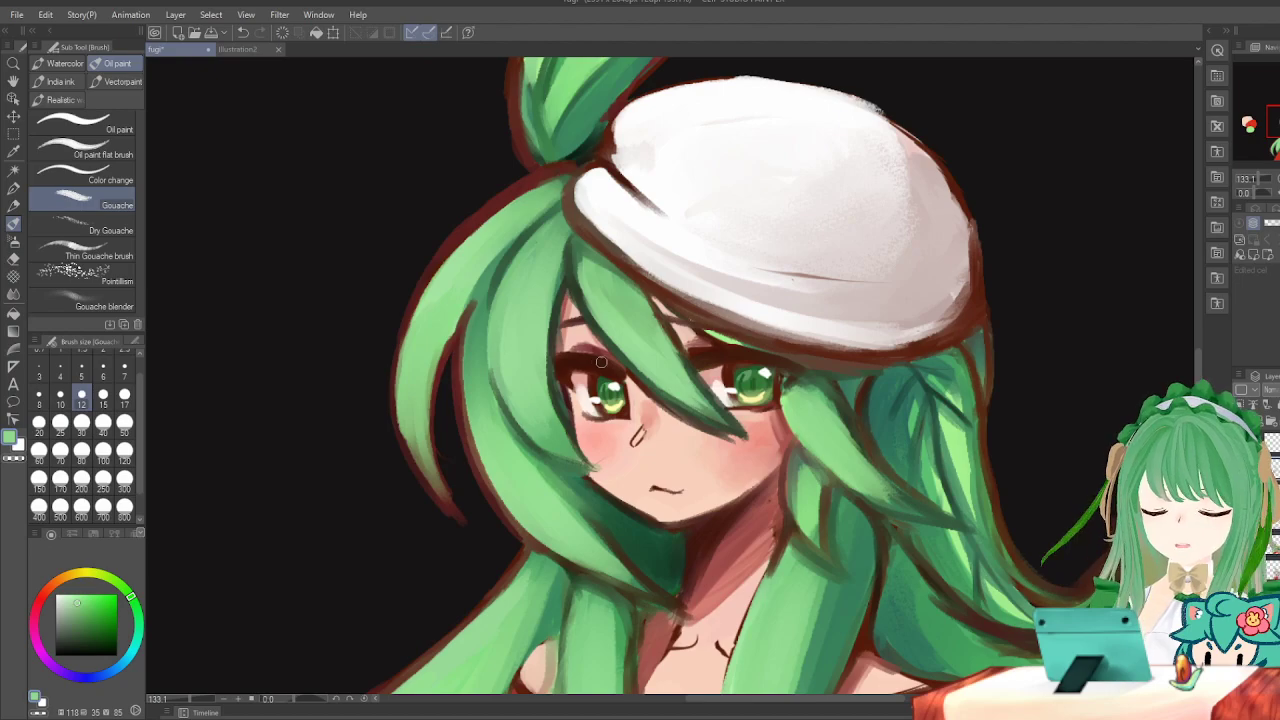
# Sketch a white cartoon head with a beak-like snout and two oval eyes on the empty background with the Turnip pen.
pyautogui.click(56, 595)
pyautogui.scroll(-6, 640, 360)
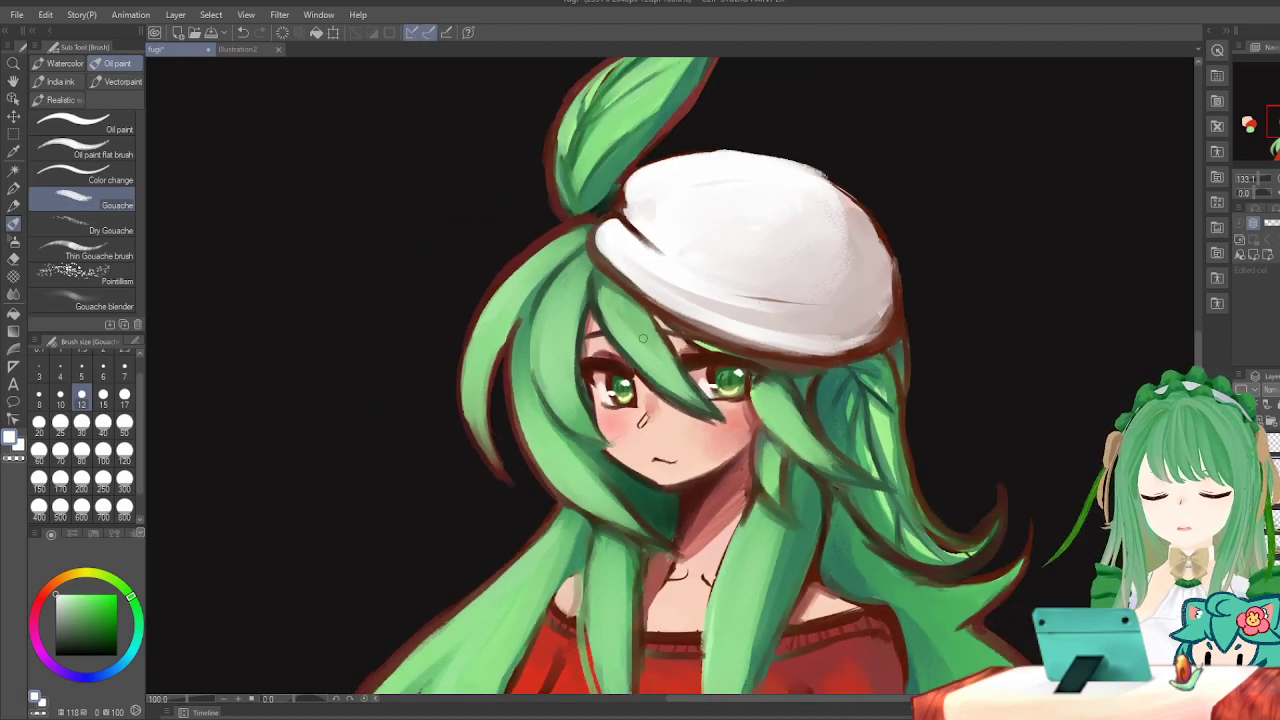
pyautogui.scroll(4, 355, 120)
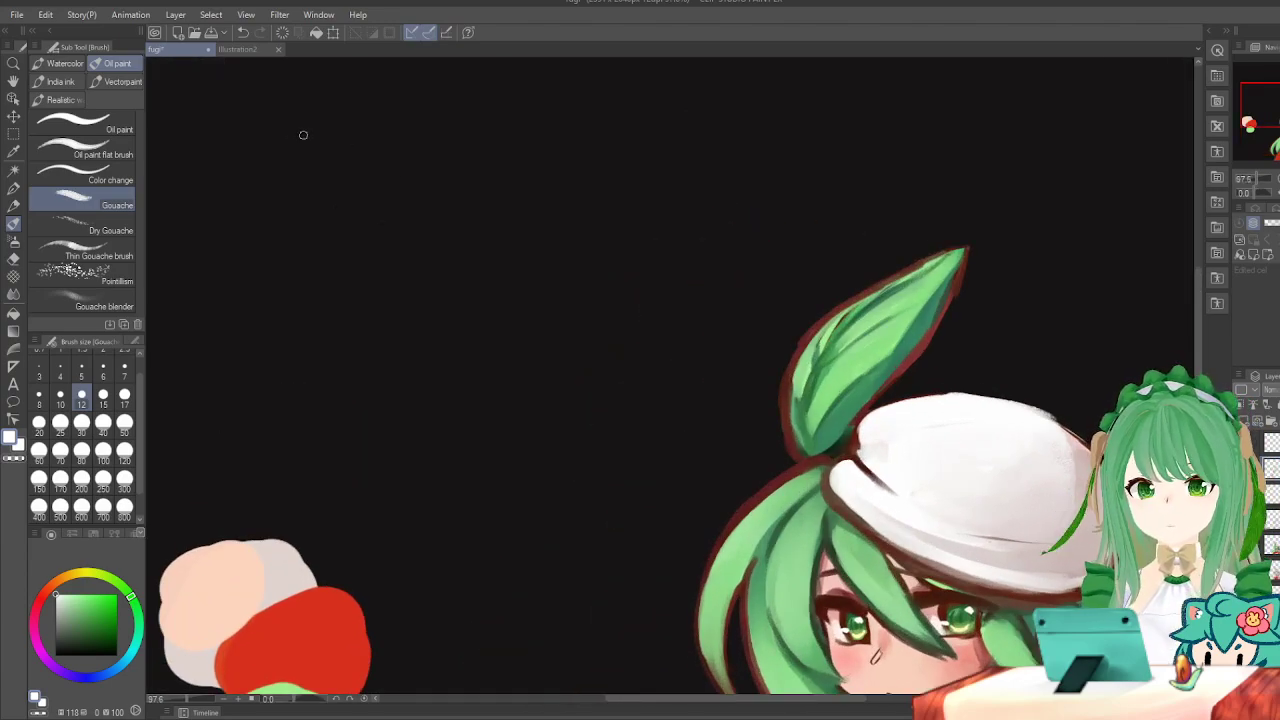
pyautogui.click(13, 188)
pyautogui.moveTo(292, 271)
pyautogui.mouseDown()
pyautogui.moveTo(467, 237)
pyautogui.moveTo(501, 318)
pyautogui.moveTo(386, 349)
pyautogui.moveTo(509, 364)
pyautogui.mouseUp()
pyautogui.moveTo(343, 265); pyautogui.dragTo(338, 263)
pyautogui.moveTo(424, 292); pyautogui.dragTo(420, 296)
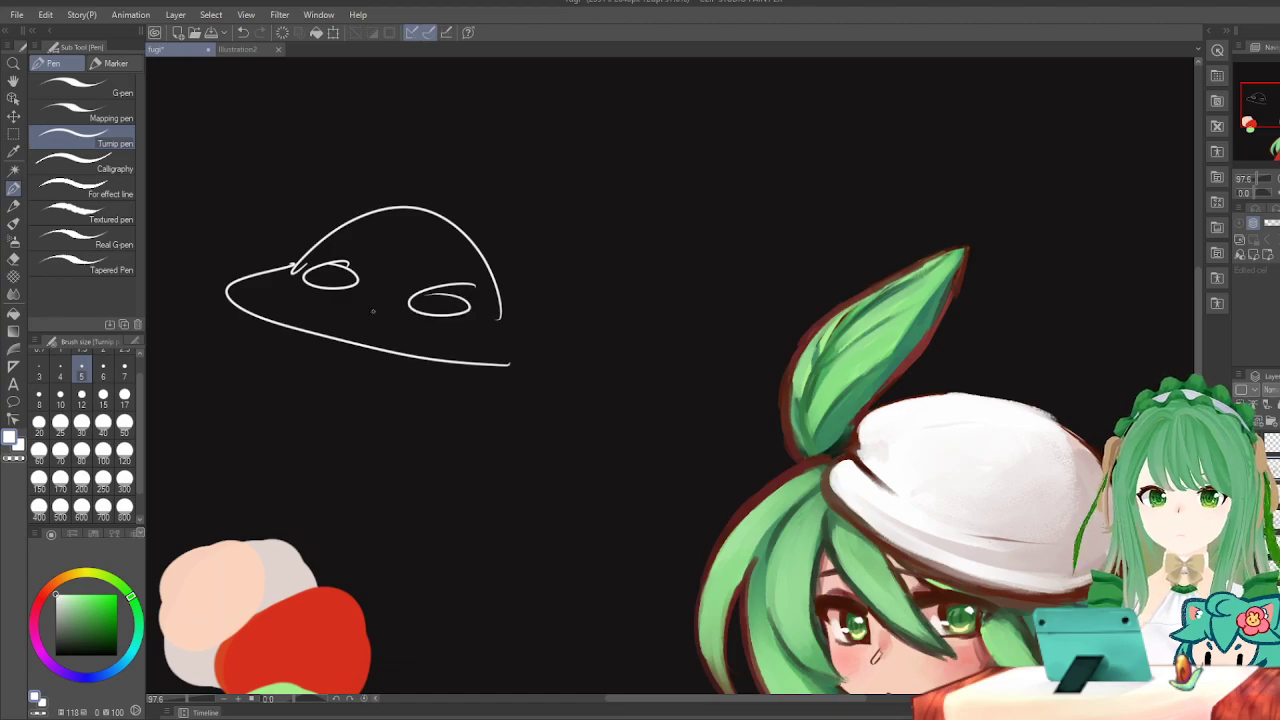
# Add a toothy grin, lower jaw, body, feet and tail to the white doodle, redoing the first mouth strokes.
pyautogui.moveTo(304, 325); pyautogui.dragTo(306, 352)
pyautogui.moveTo(335, 309)
pyautogui.mouseDown()
pyautogui.moveTo(314, 314)
pyautogui.moveTo(426, 336)
pyautogui.moveTo(359, 307)
pyautogui.moveTo(370, 341)
pyautogui.moveTo(311, 306)
pyautogui.moveTo(416, 325)
pyautogui.moveTo(414, 350)
pyautogui.moveTo(328, 340)
pyautogui.moveTo(345, 348)
pyautogui.mouseUp()
pyautogui.hotkey('ctrl', 'z')
pyautogui.hotkey('ctrl', 'z')
pyautogui.moveTo(372, 316)
pyautogui.mouseDown()
pyautogui.moveTo(372, 354)
pyautogui.moveTo(396, 354)
pyautogui.moveTo(464, 424)
pyautogui.mouseUp()
pyautogui.moveTo(287, 352)
pyautogui.mouseDown()
pyautogui.moveTo(288, 392)
pyautogui.moveTo(204, 420)
pyautogui.moveTo(361, 424)
pyautogui.moveTo(450, 478)
pyautogui.moveTo(490, 437)
pyautogui.mouseUp()
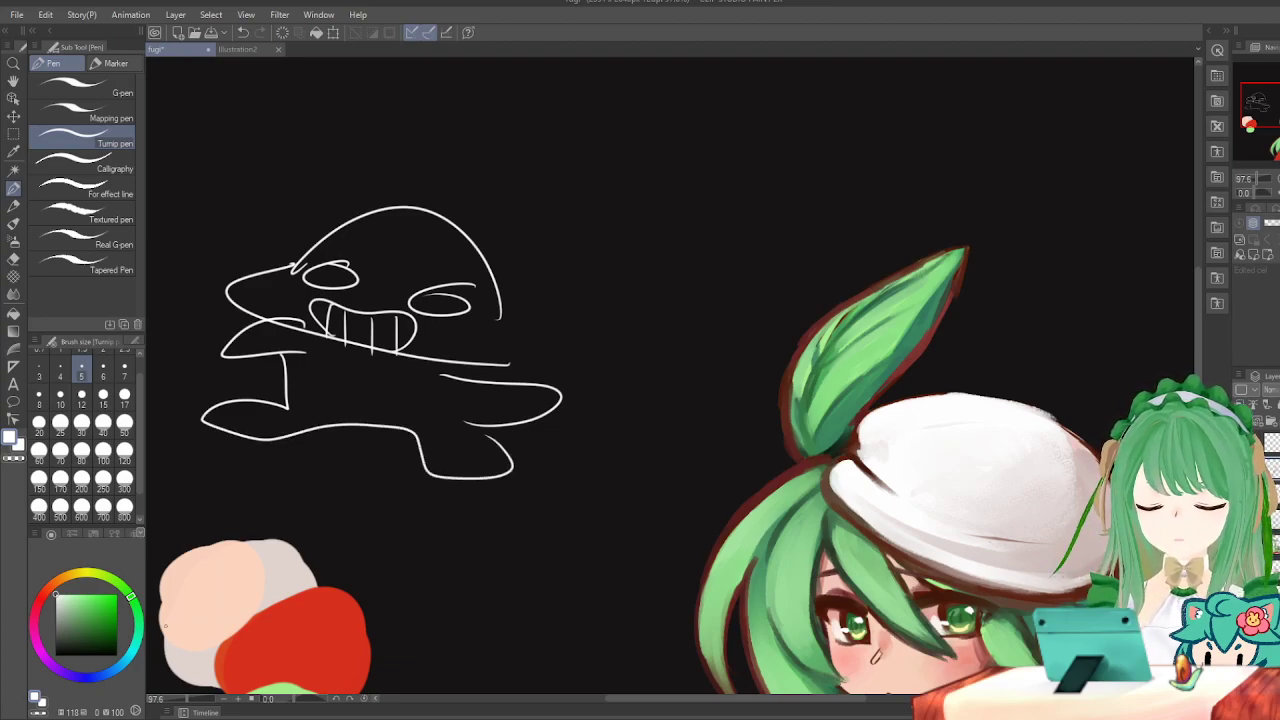
# Add light cyan pen strokes from the doodle's eye, undo the entire doodle, and return to the full illustration.
pyautogui.click(139, 649)
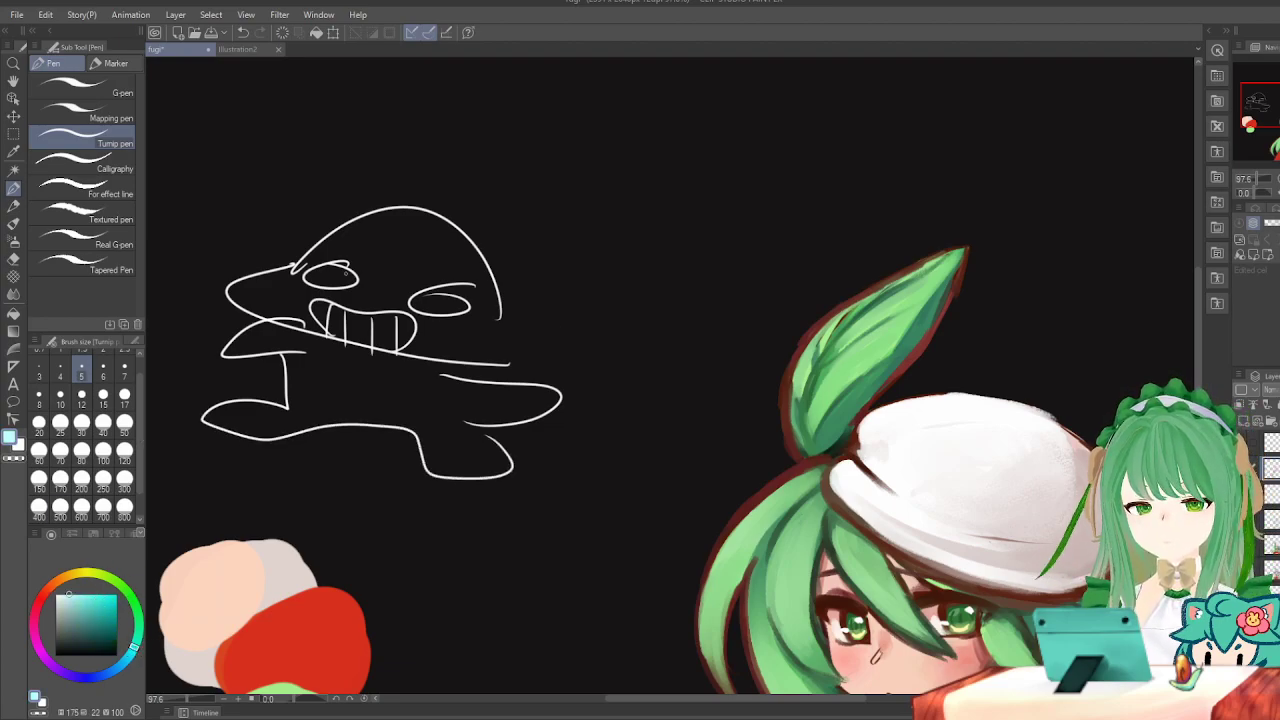
pyautogui.moveTo(438, 277)
pyautogui.mouseDown()
pyautogui.moveTo(621, 257)
pyautogui.moveTo(518, 301)
pyautogui.moveTo(431, 295)
pyautogui.moveTo(565, 244)
pyautogui.moveTo(616, 152)
pyautogui.moveTo(607, 122)
pyautogui.mouseUp()
pyautogui.hotkey('ctrl', 'z')
pyautogui.hotkey('ctrl', 'z')
pyautogui.hotkey('ctrl', 'z')
pyautogui.hotkey('ctrl', 'z')
pyautogui.hotkey('ctrl', 'z')
pyautogui.hotkey('ctrl', 'z')
pyautogui.hotkey('ctrl', 'z')
pyautogui.hotkey('ctrl', 'z')
pyautogui.hotkey('ctrl', 'z')
pyautogui.hotkey('ctrl', 'z')
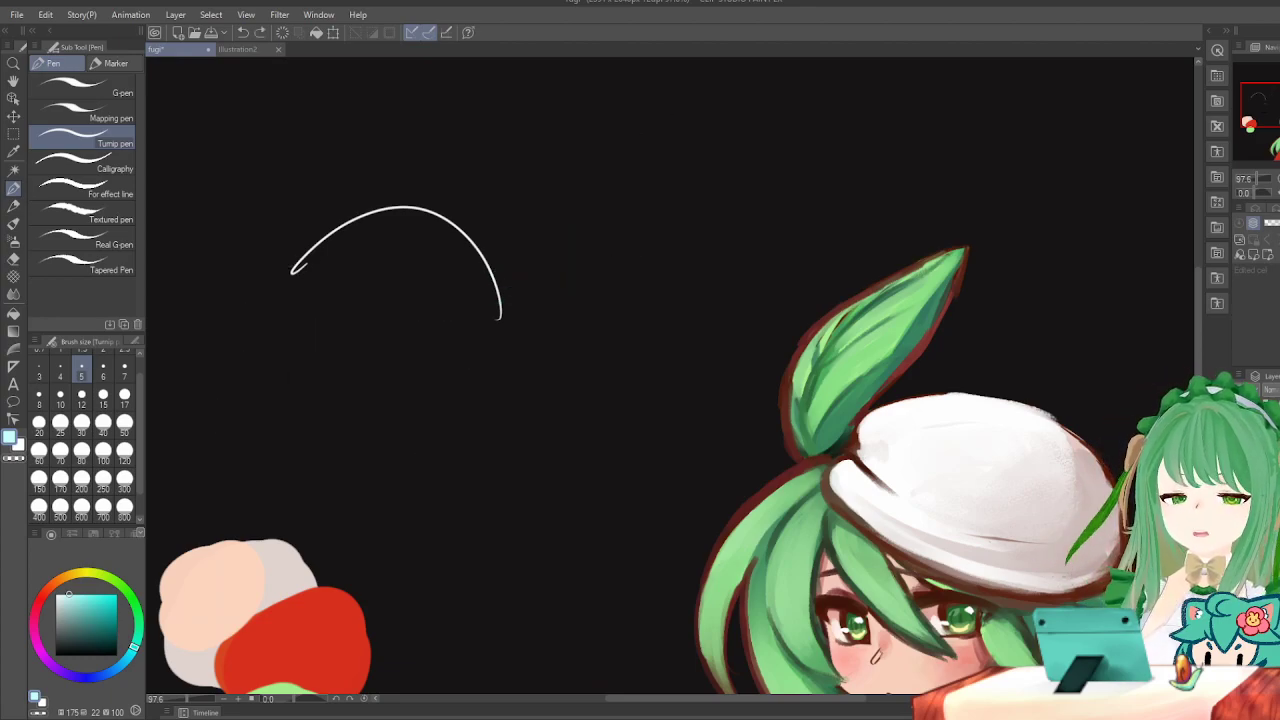
pyautogui.hotkey('ctrl', 'z')
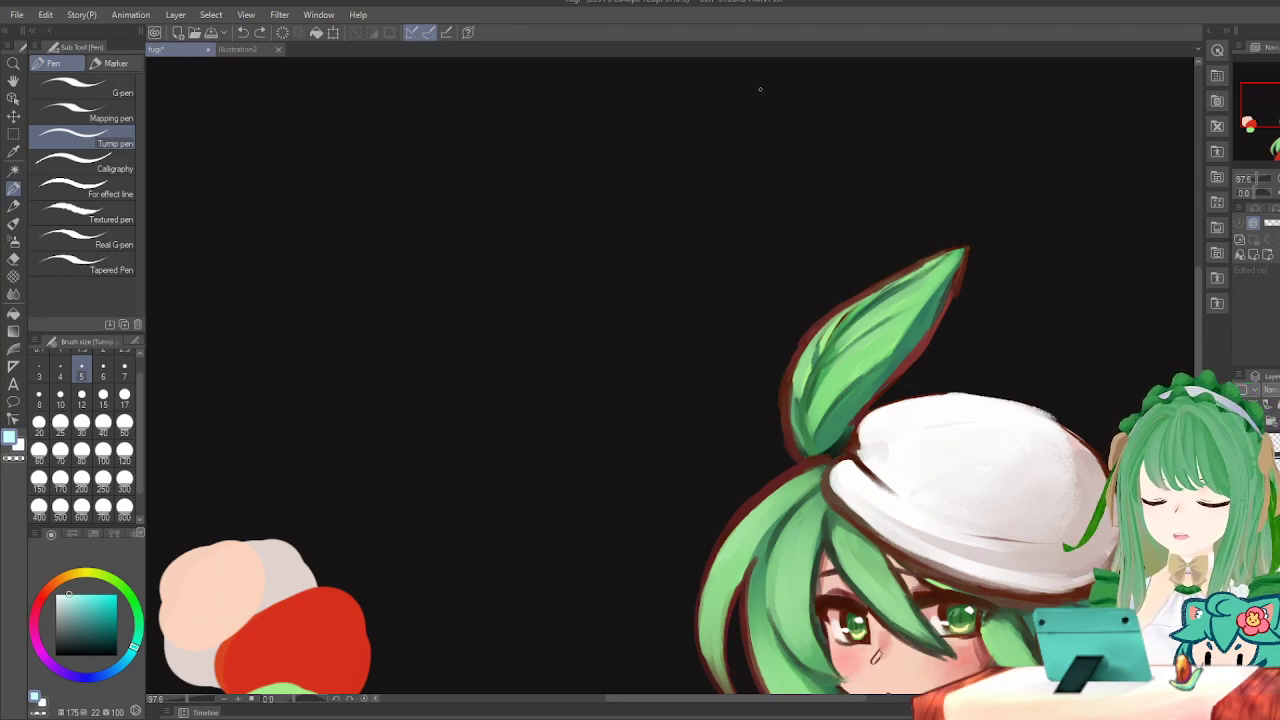
pyautogui.scroll(-4, 677, 120)
pyautogui.scroll(1, 511, 413)
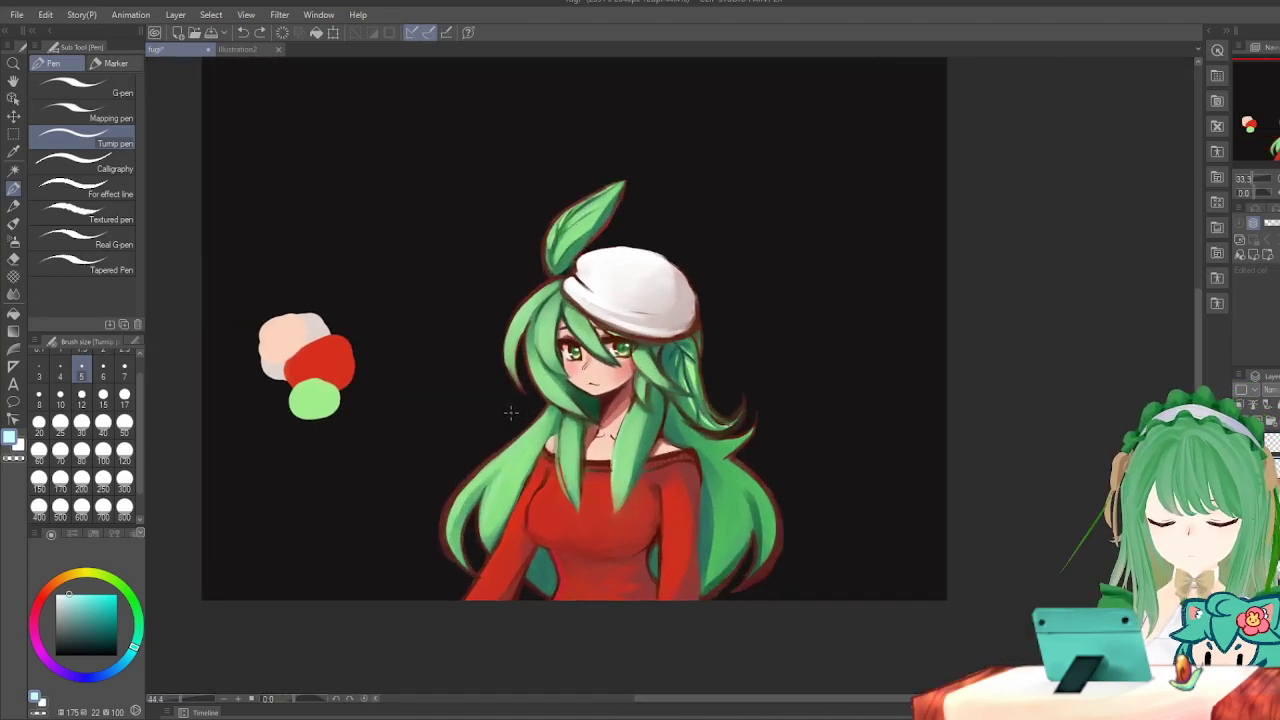
# Examine the full illustration at several magnifications, comparing the girl's face and hair locks in normal and mirrored views.
pyautogui.scroll(3, 567, 387)
pyautogui.scroll(-3, 523, 185)
pyautogui.scroll(3, 523, 185)
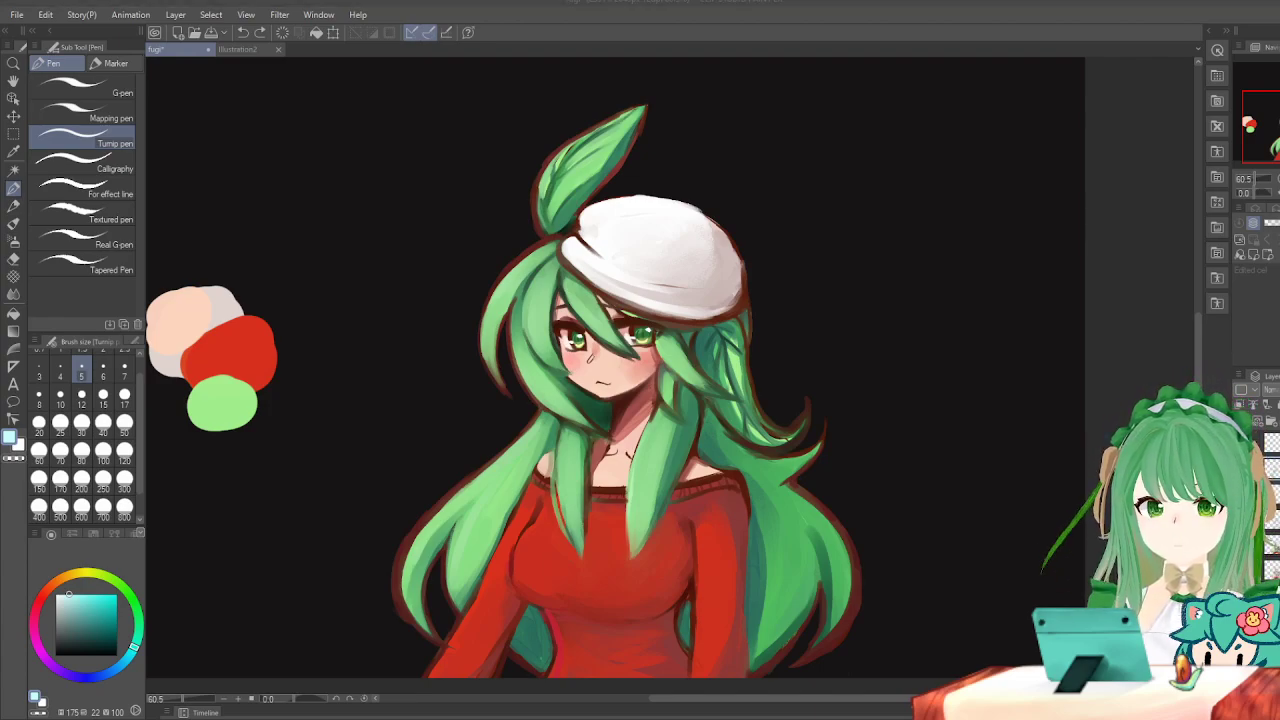
pyautogui.hotkey('ctrl', '-')
pyautogui.scroll(-2, 620, 305)
pyautogui.scroll(2, 545, 328)
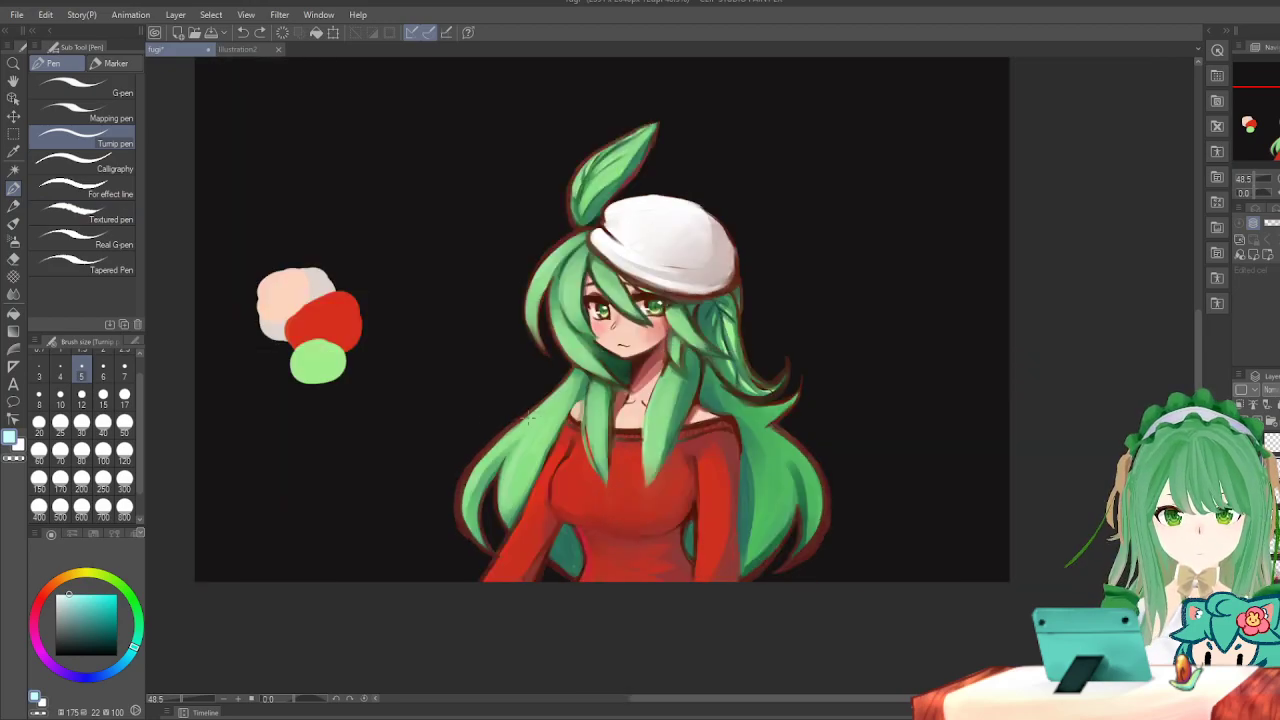
pyautogui.scroll(2, 469, 405)
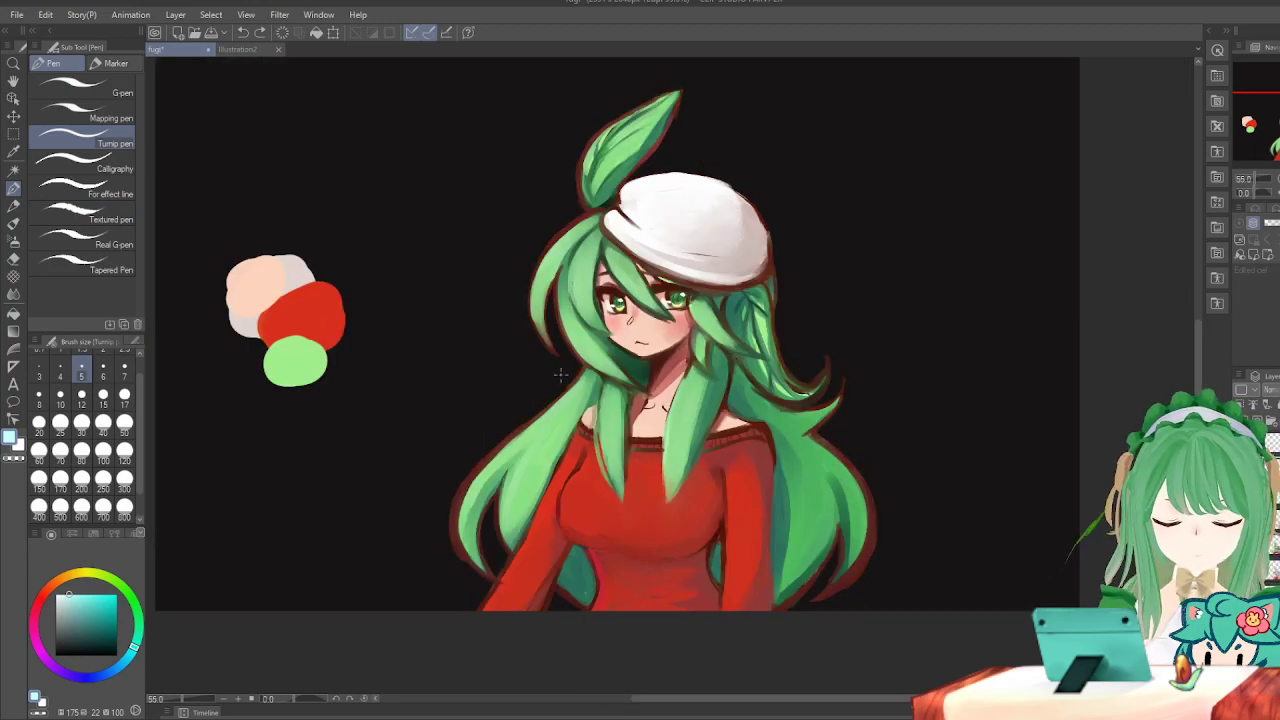
pyautogui.scroll(2, 516, 380)
pyautogui.scroll(-1, 620, 360)
pyautogui.press('h')
pyautogui.press('h')
pyautogui.scroll(-2, 620, 360)
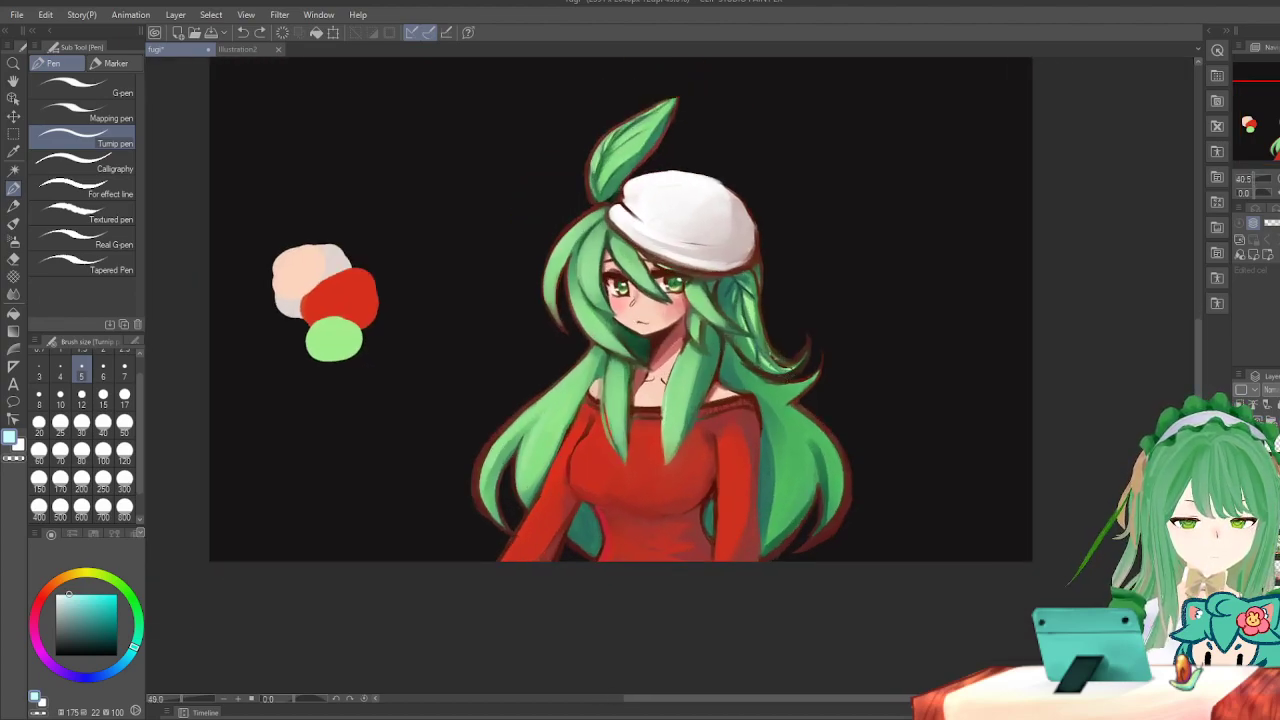
pyautogui.scroll(2, 620, 360)
pyautogui.press('h')
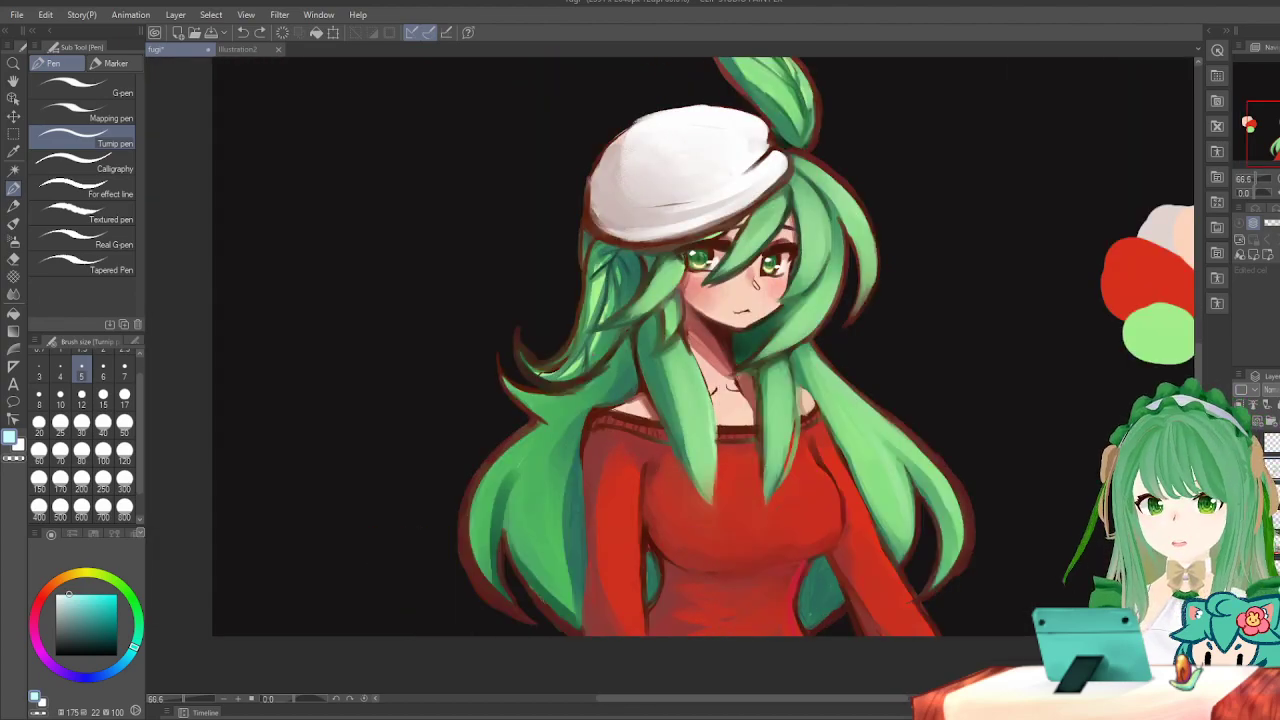
pyautogui.press('h')
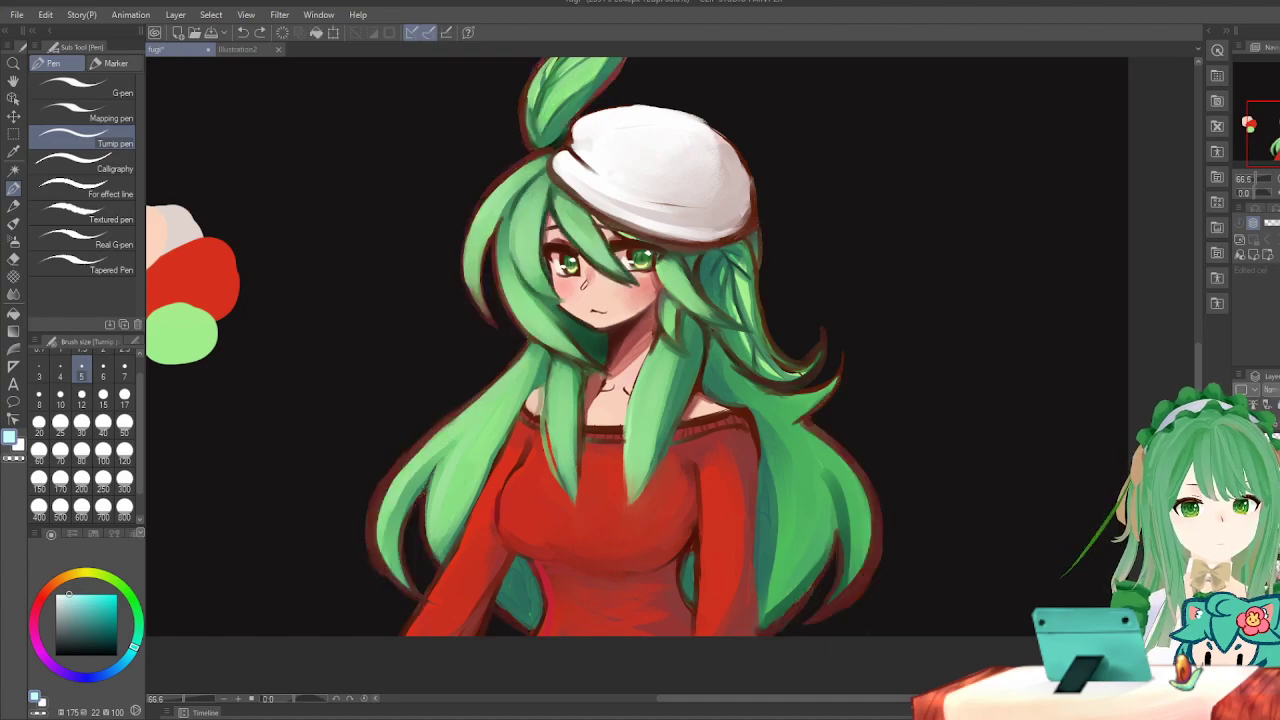
pyautogui.press('h')
pyautogui.press('h')
pyautogui.press('e')
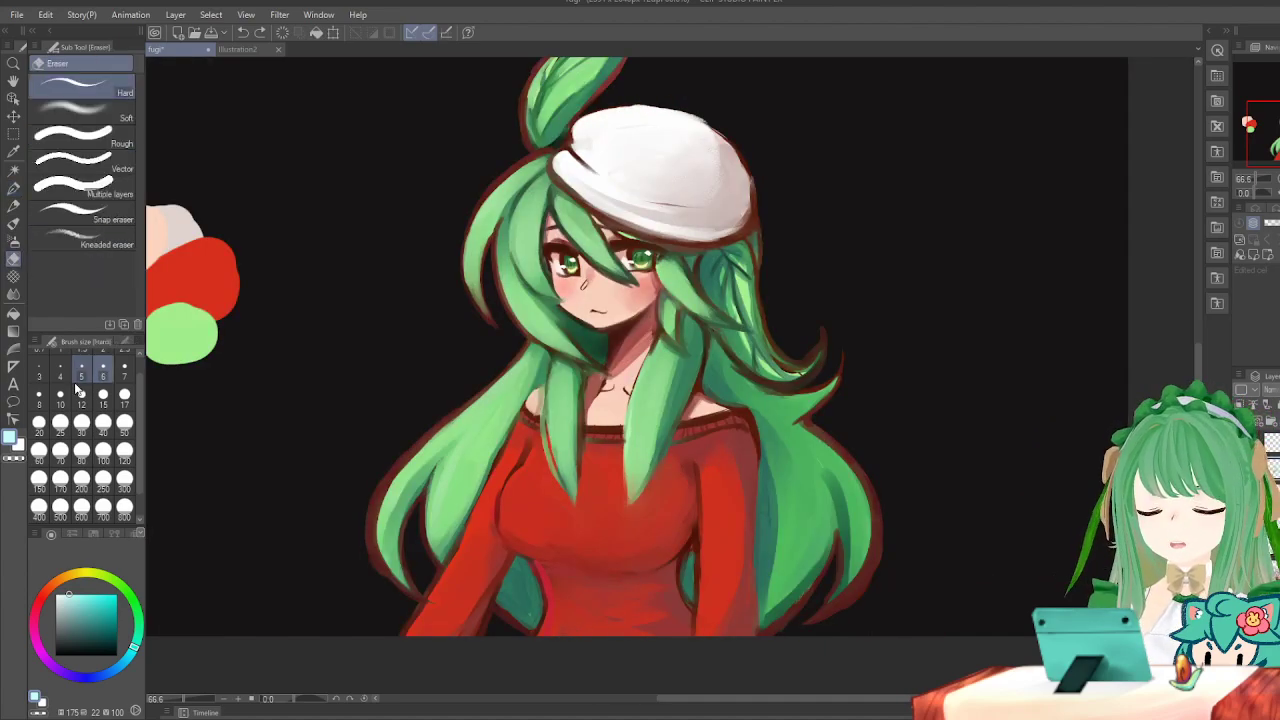
pyautogui.press('h')
pyautogui.scroll(1, 486, 269)
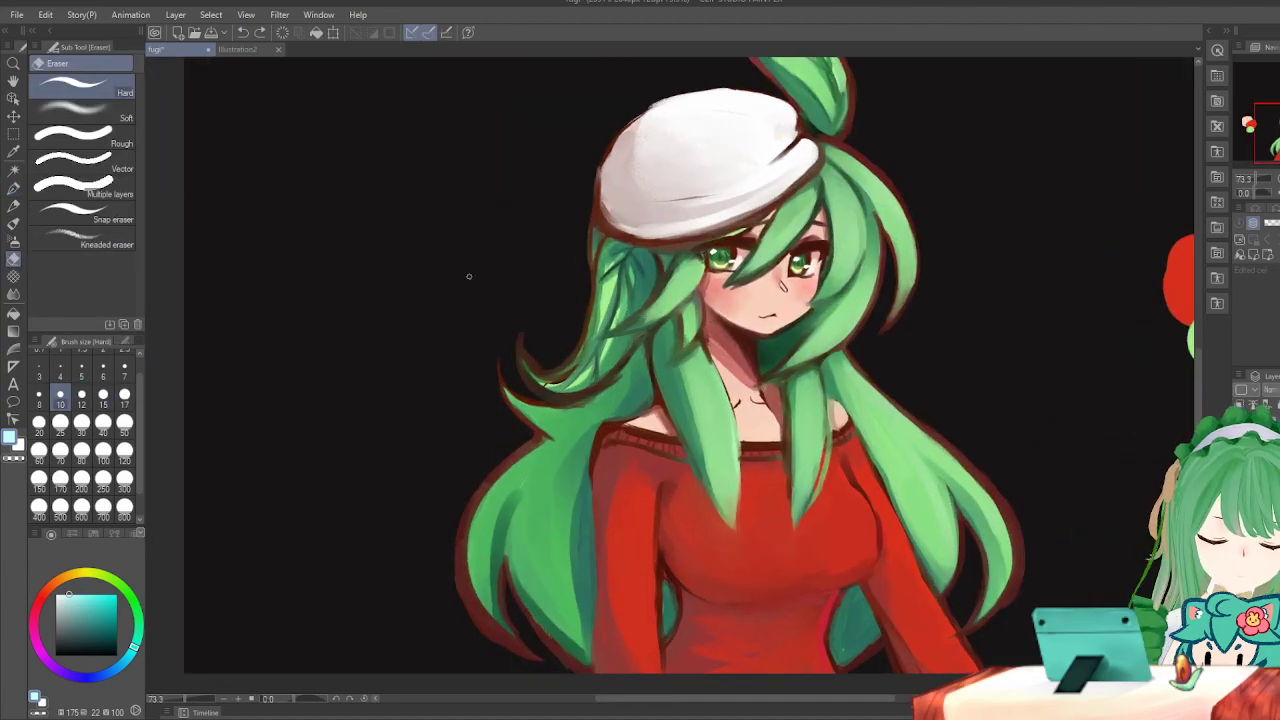
pyautogui.press('h')
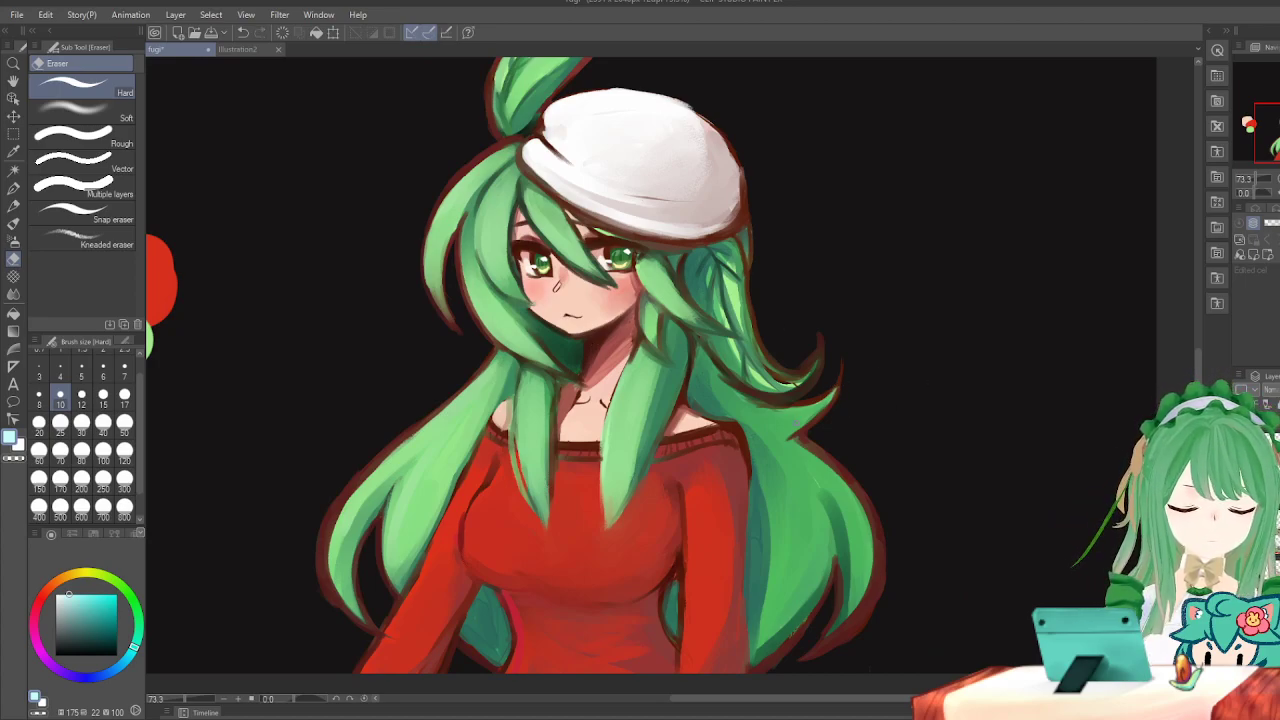
# Sample light green from the long hair and try Turnip pen strokes at sizes 25 and 17 on the flicked outer lock.
pyautogui.click(13, 168)
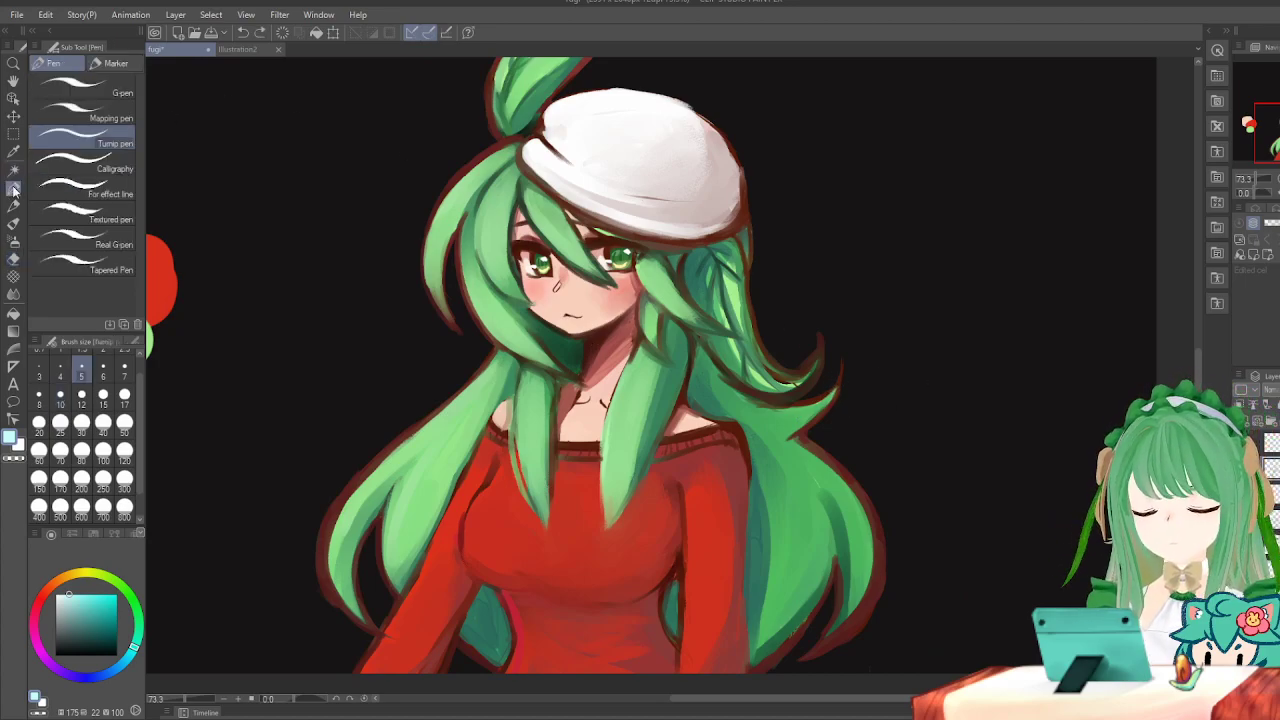
pyautogui.click(13, 150)
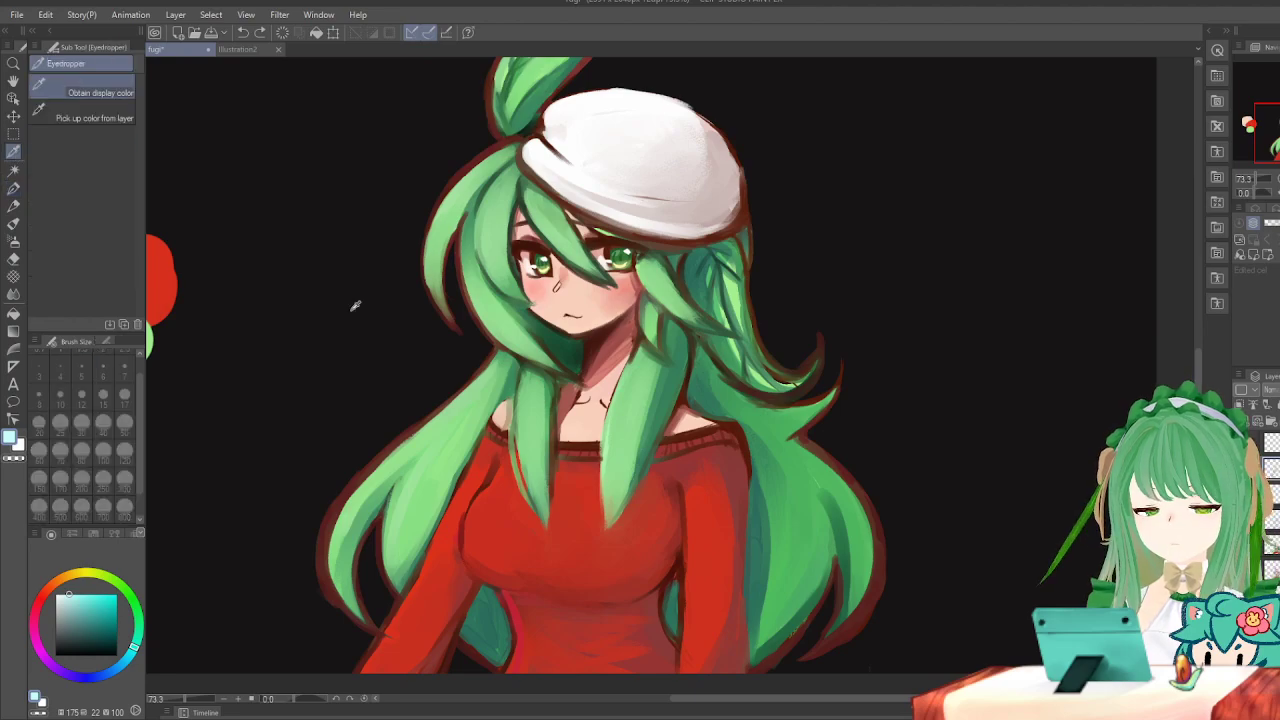
pyautogui.click(439, 455)
pyautogui.click(13, 188)
pyautogui.click(60, 422)
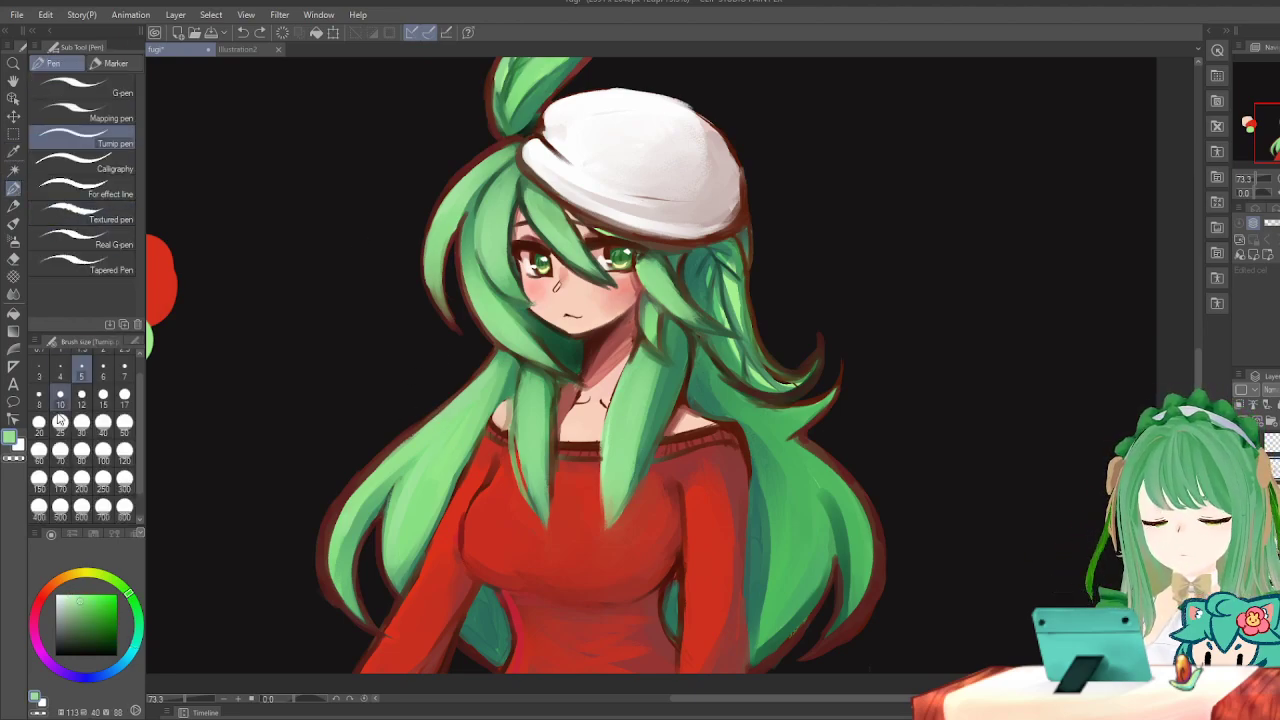
pyautogui.press('h')
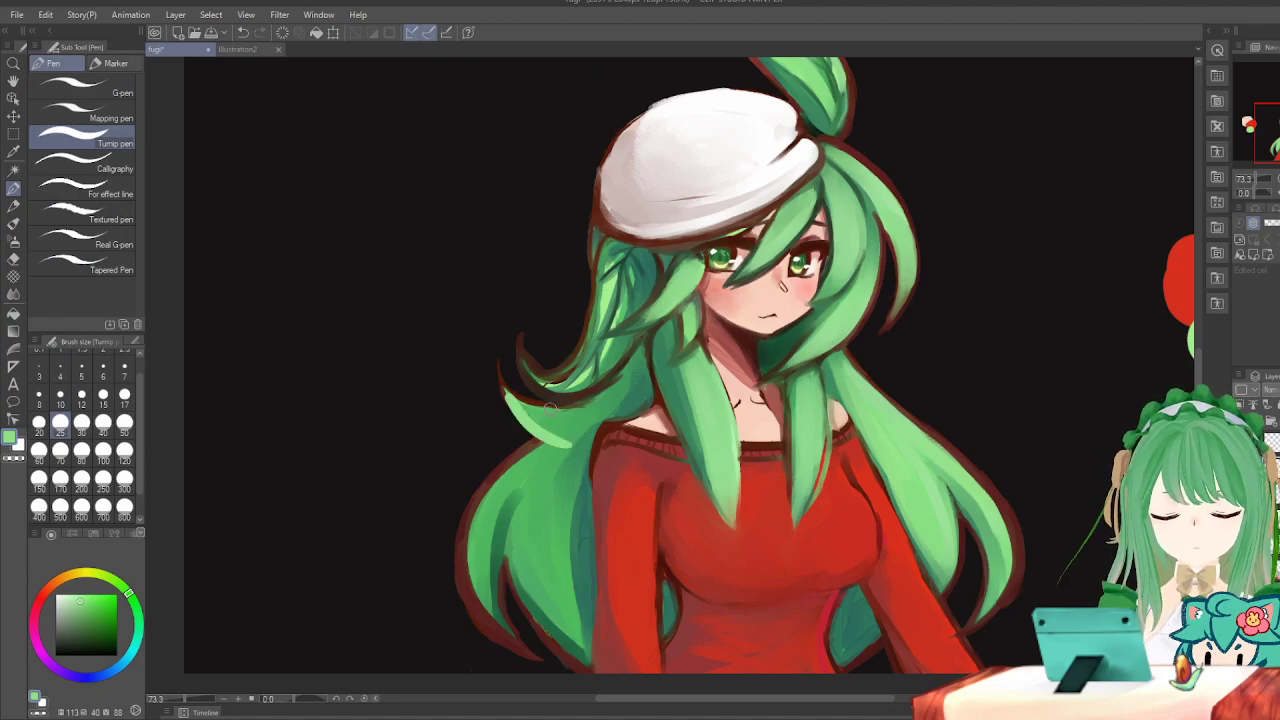
pyautogui.press('h')
pyautogui.press('[')
pyautogui.press('[')
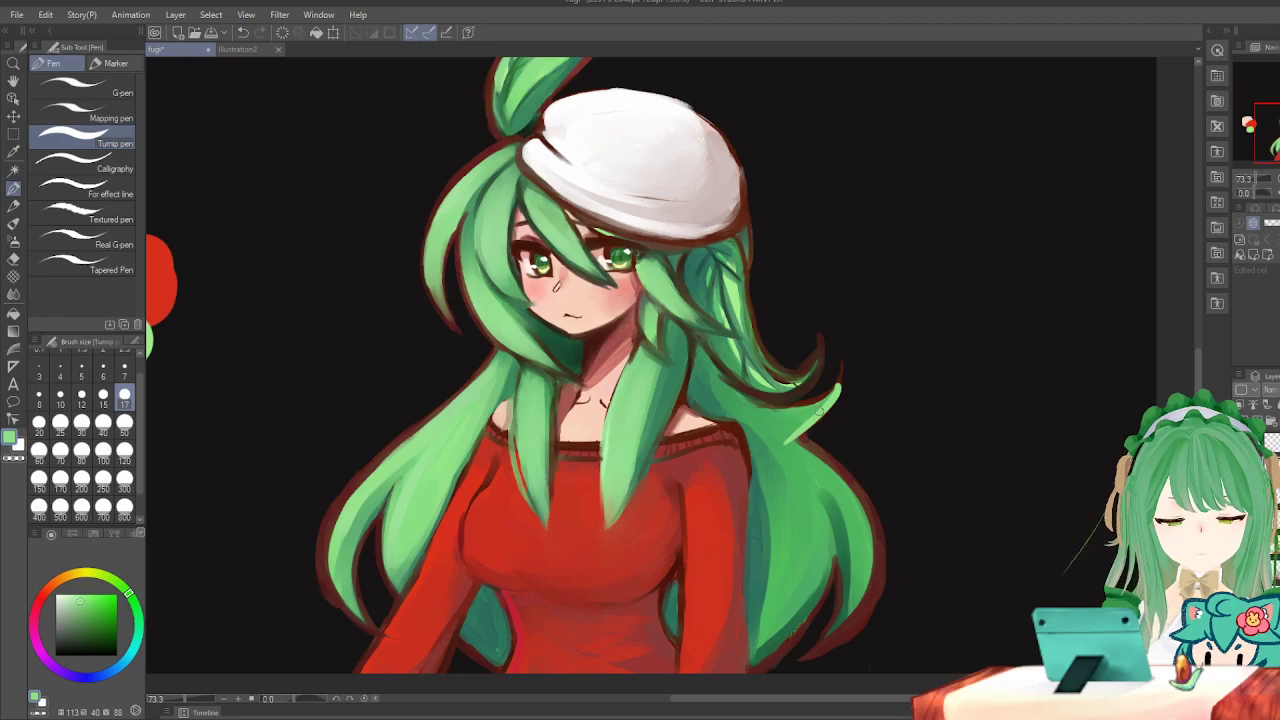
pyautogui.scroll(-2, 904, 212)
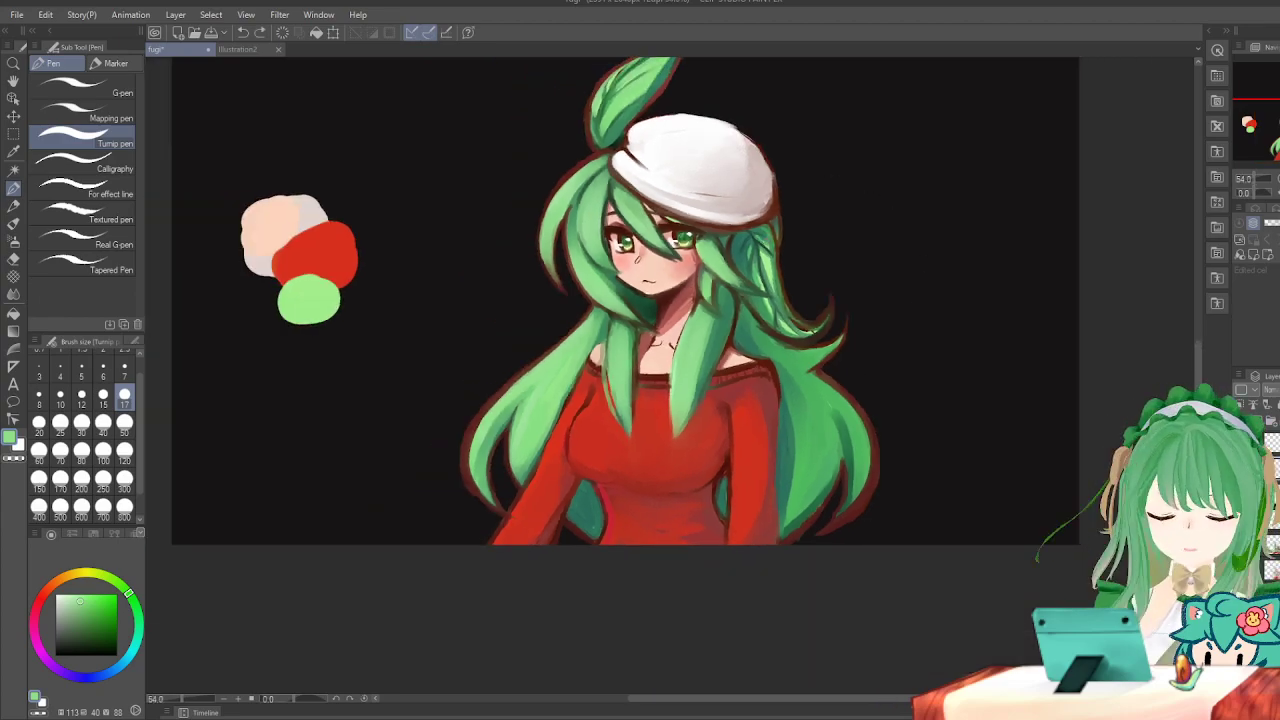
# Toggle a layer's visibility for comparison and inspect the flicked outer hair locks at closer magnifications.
pyautogui.scroll(2, 887, 261)
pyautogui.click(1241, 442)
pyautogui.click(1241, 442)
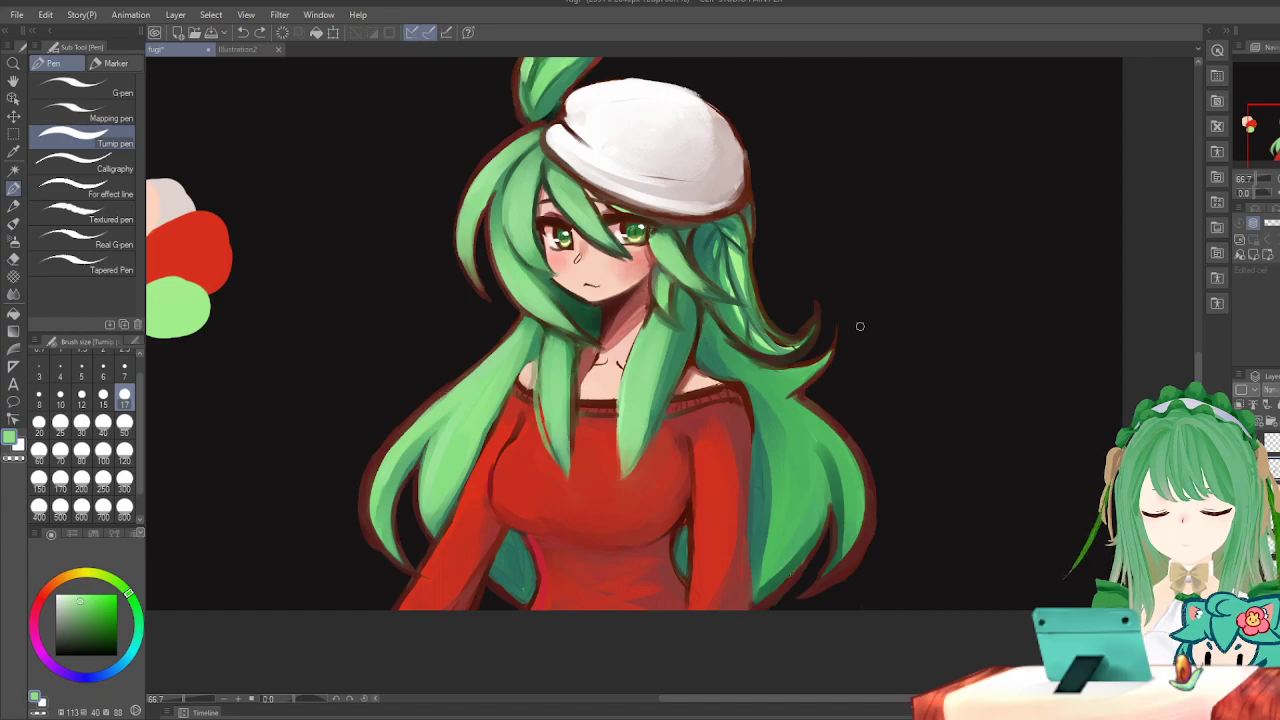
pyautogui.scroll(-1, 860, 326)
pyautogui.scroll(2, 860, 316)
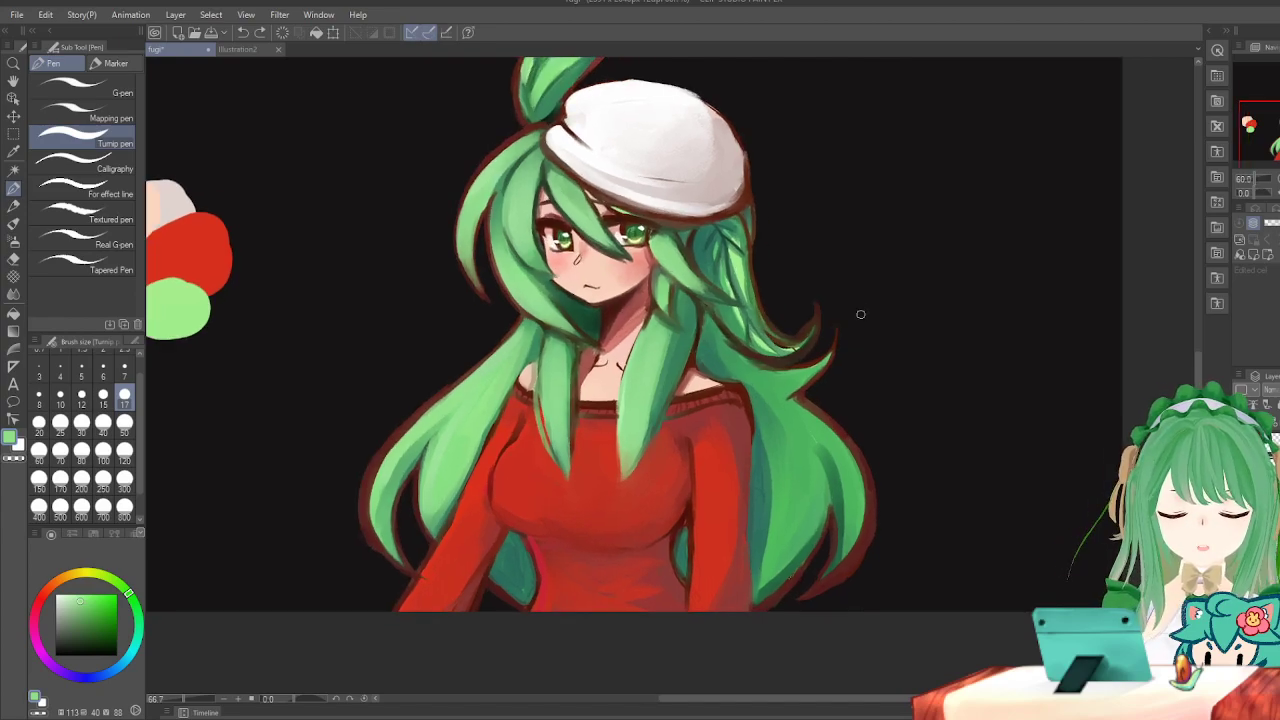
pyautogui.scroll(-1, 857, 283)
pyautogui.scroll(-1, 857, 283)
pyautogui.scroll(1, 790, 366)
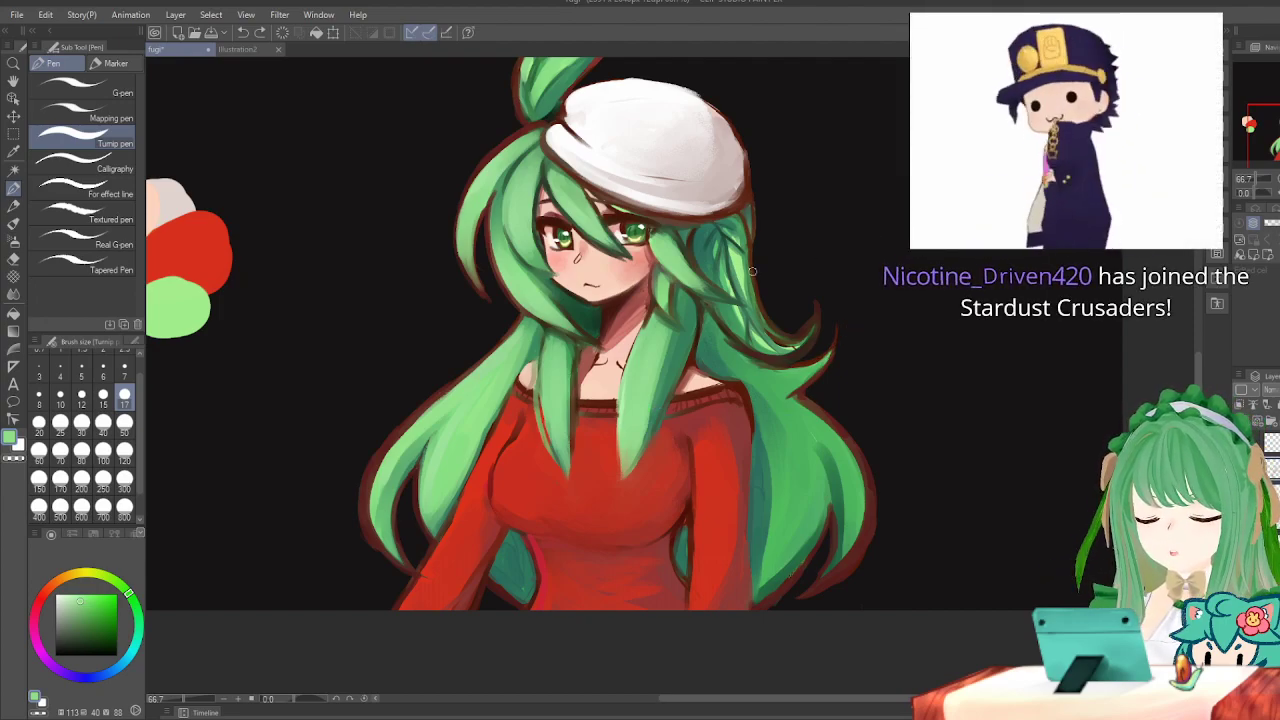
pyautogui.scroll(1, 806, 297)
pyautogui.scroll(-1, 806, 297)
pyautogui.scroll(1, 963, 364)
pyautogui.scroll(-1, 963, 364)
pyautogui.scroll(1, 963, 364)
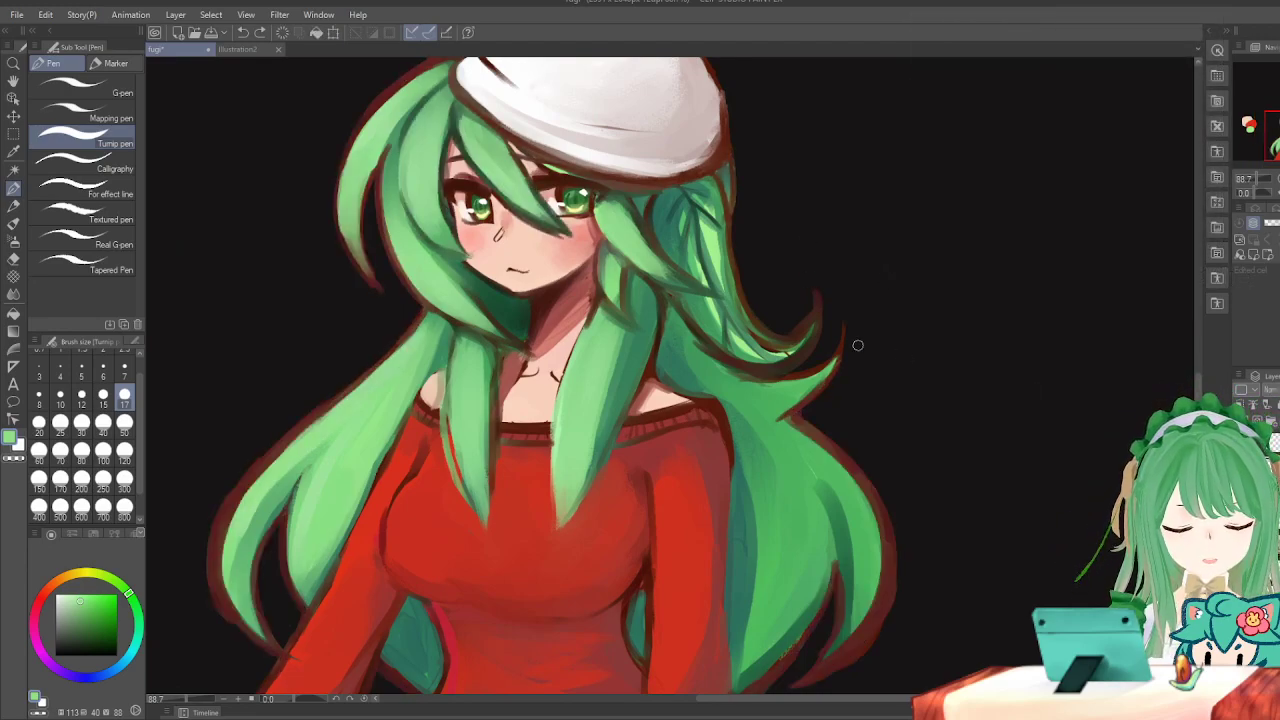
# Try light green Gouache strokes at size 12 on the flicked outer lock in mirrored view, comparing them by undo and redo.
pyautogui.press('h')
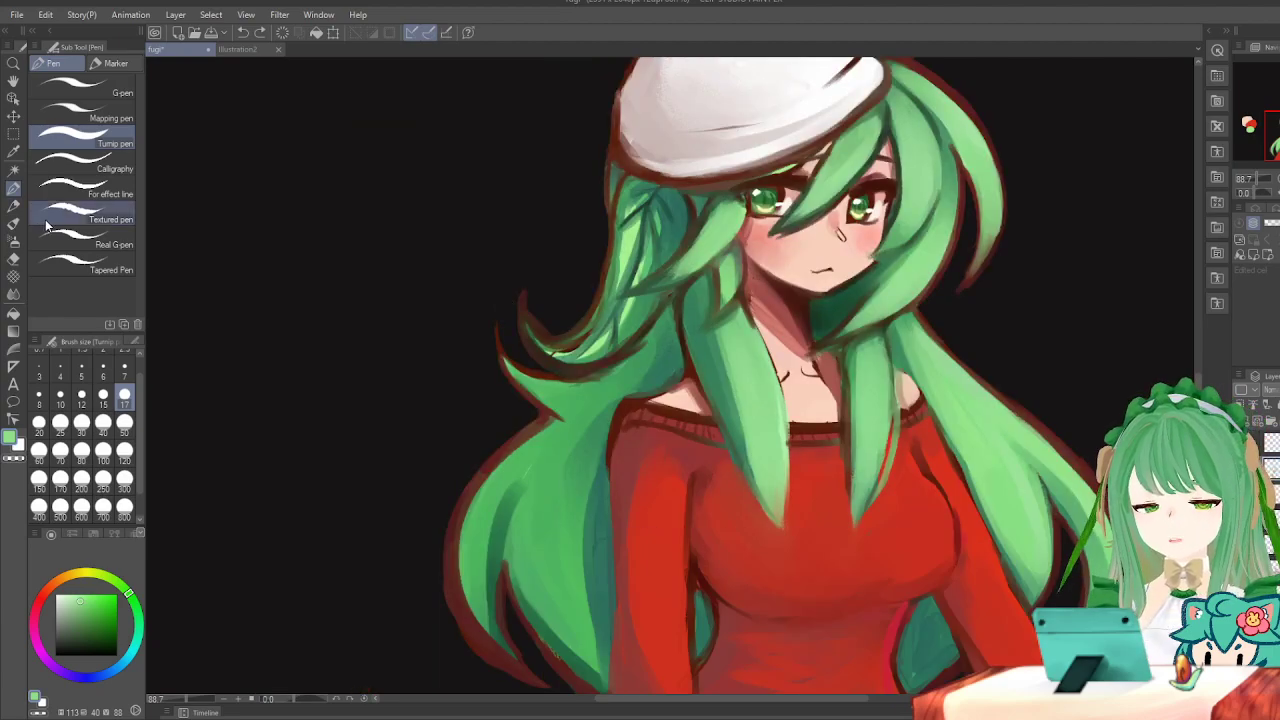
pyautogui.click(14, 224)
pyautogui.click(39, 398)
pyautogui.moveTo(493, 379); pyautogui.dragTo(466, 362)
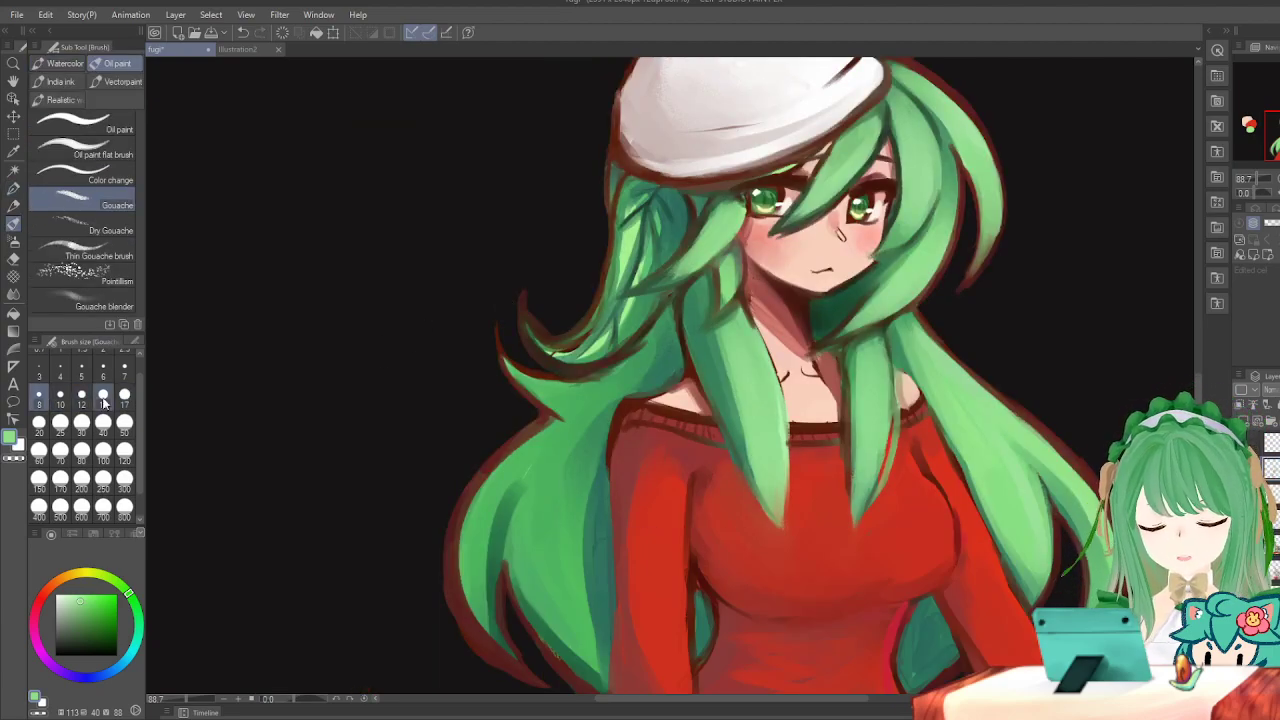
pyautogui.click(82, 398)
pyautogui.scroll(-1, 498, 358)
pyautogui.scroll(1, 500, 362)
pyautogui.scroll(-1, 477, 366)
pyautogui.scroll(1, 585, 409)
pyautogui.hotkey('ctrl', 'z')
pyautogui.hotkey('ctrl', 'y')
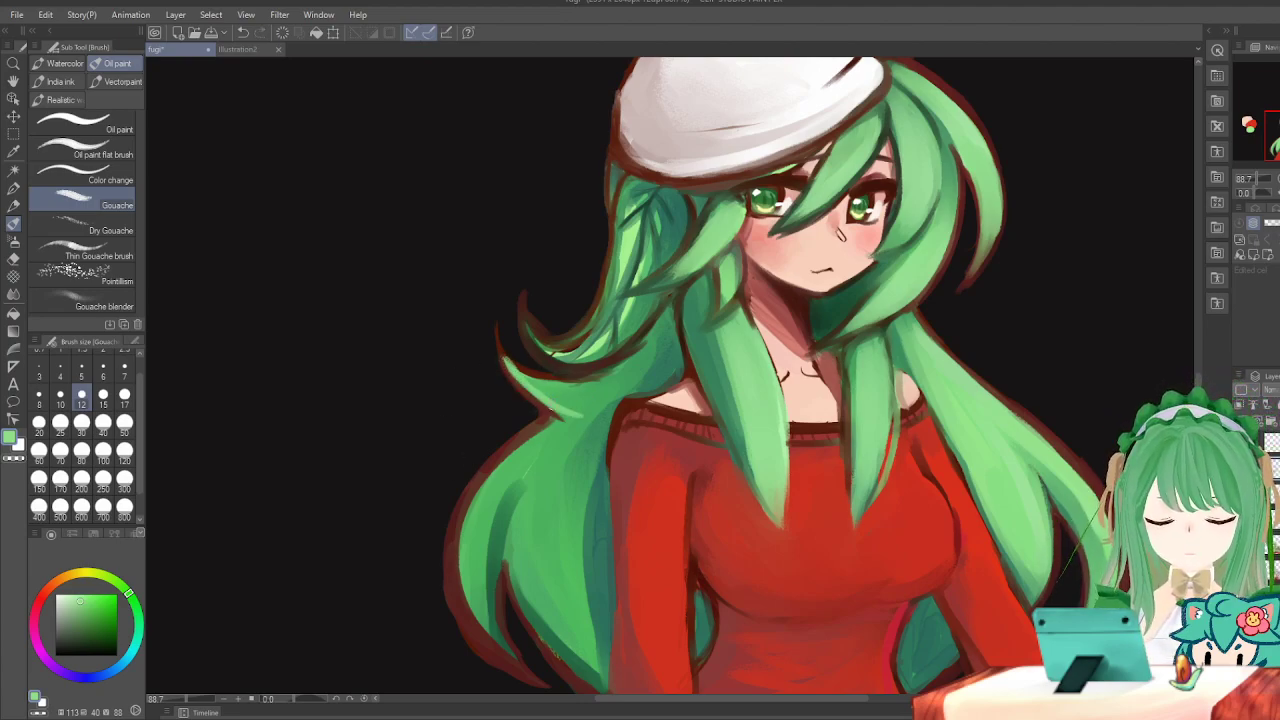
# Try another light green Gouache stroke from the lock's tip toward the shoulder, compare versions, and undo it.
pyautogui.hotkey('ctrl', 'z')
pyautogui.hotkey('ctrl', 'y')
pyautogui.hotkey('ctrl', 'z')
pyautogui.moveTo(508, 366); pyautogui.dragTo(585, 429)
pyautogui.hotkey('ctrl', 'z')
pyautogui.scroll(-1, 540, 385)
pyautogui.scroll(1, 540, 385)
pyautogui.hotkey('ctrl', 'y')
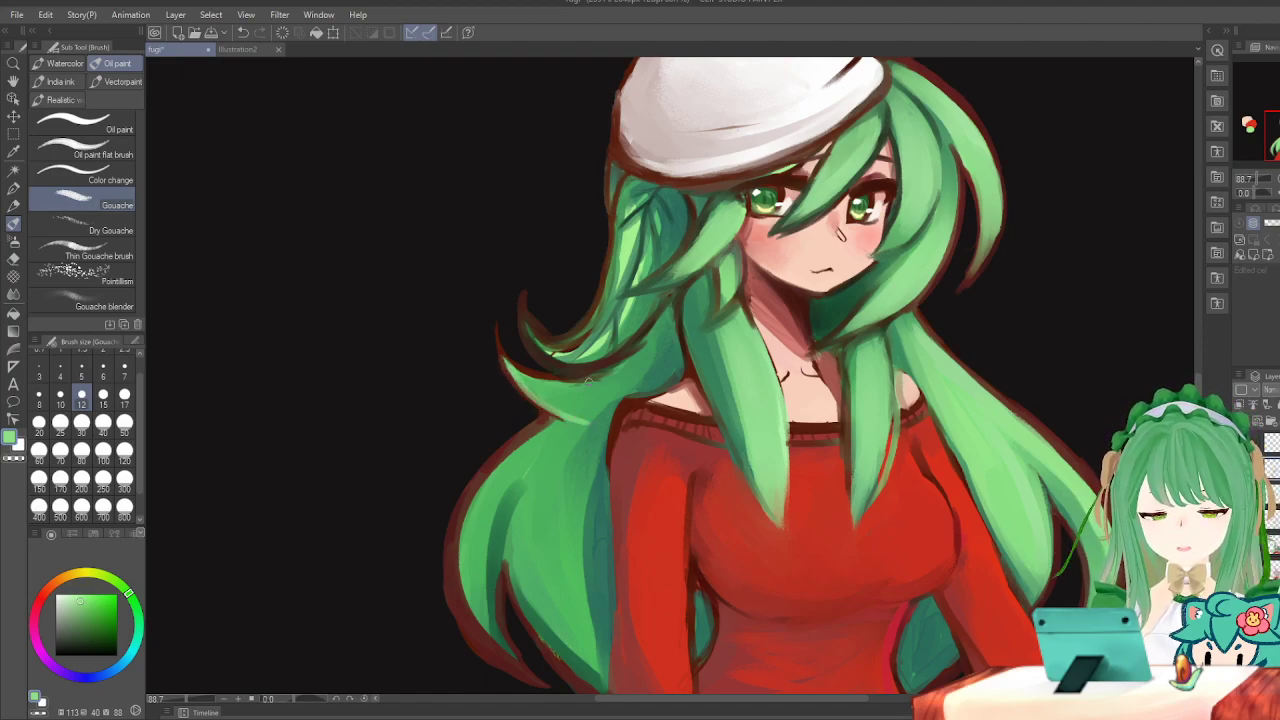
pyautogui.press('h')
pyautogui.hotkey('ctrl', 'z')
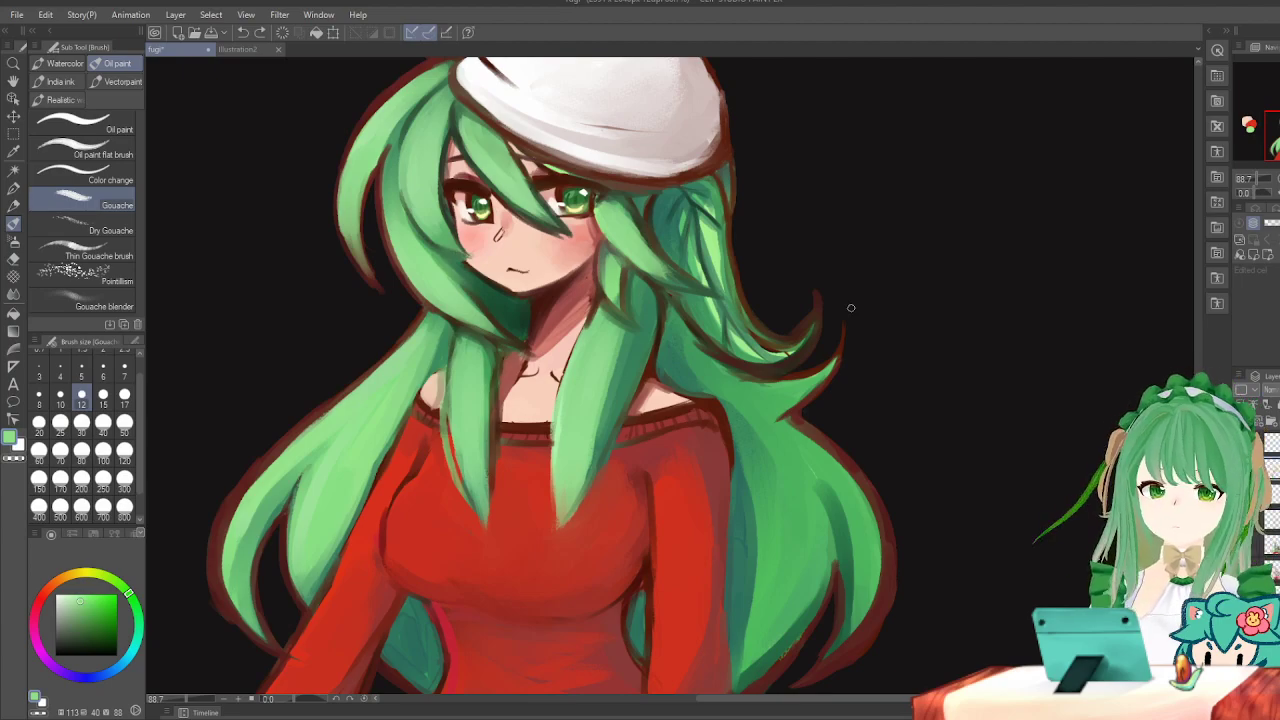
# Compare the lock in normal and mirrored views, then try and undo a Gouache stroke beside the thin upturned tip.
pyautogui.press('h')
pyautogui.press('h')
pyautogui.hotkey('ctrl', 'z')
pyautogui.hotkey('ctrl', 'y')
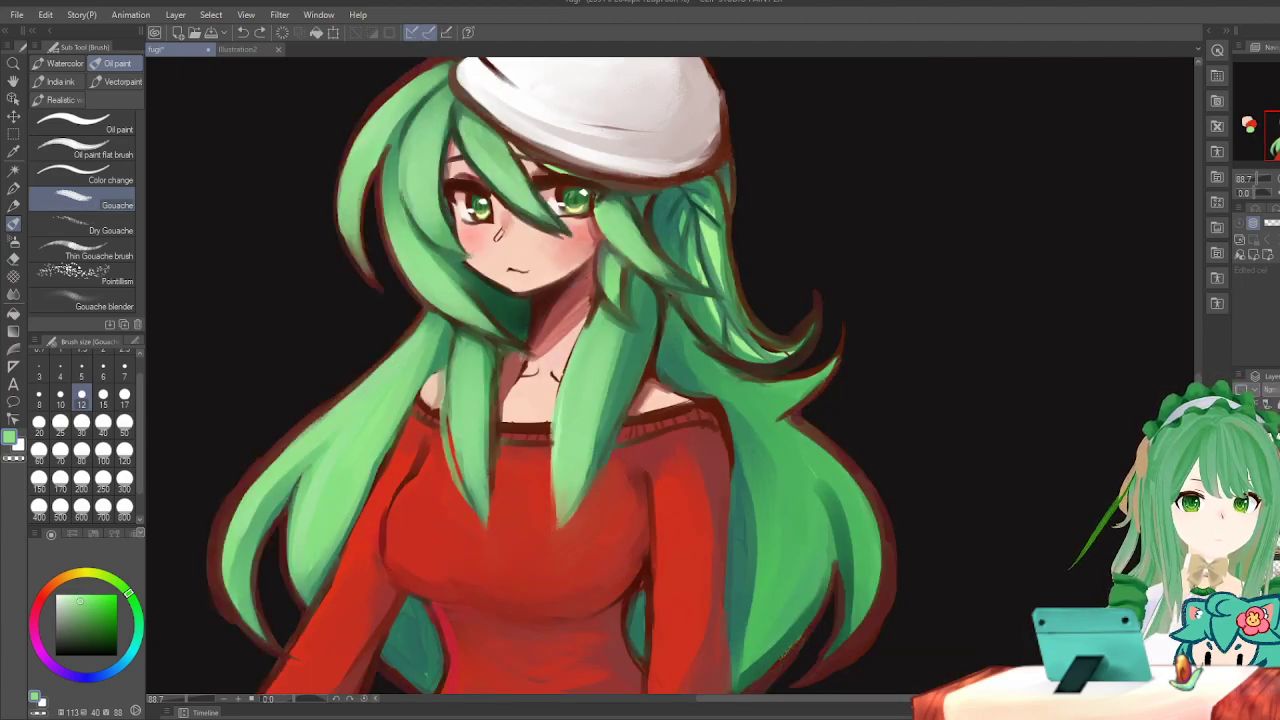
pyautogui.press('h')
pyautogui.press('h')
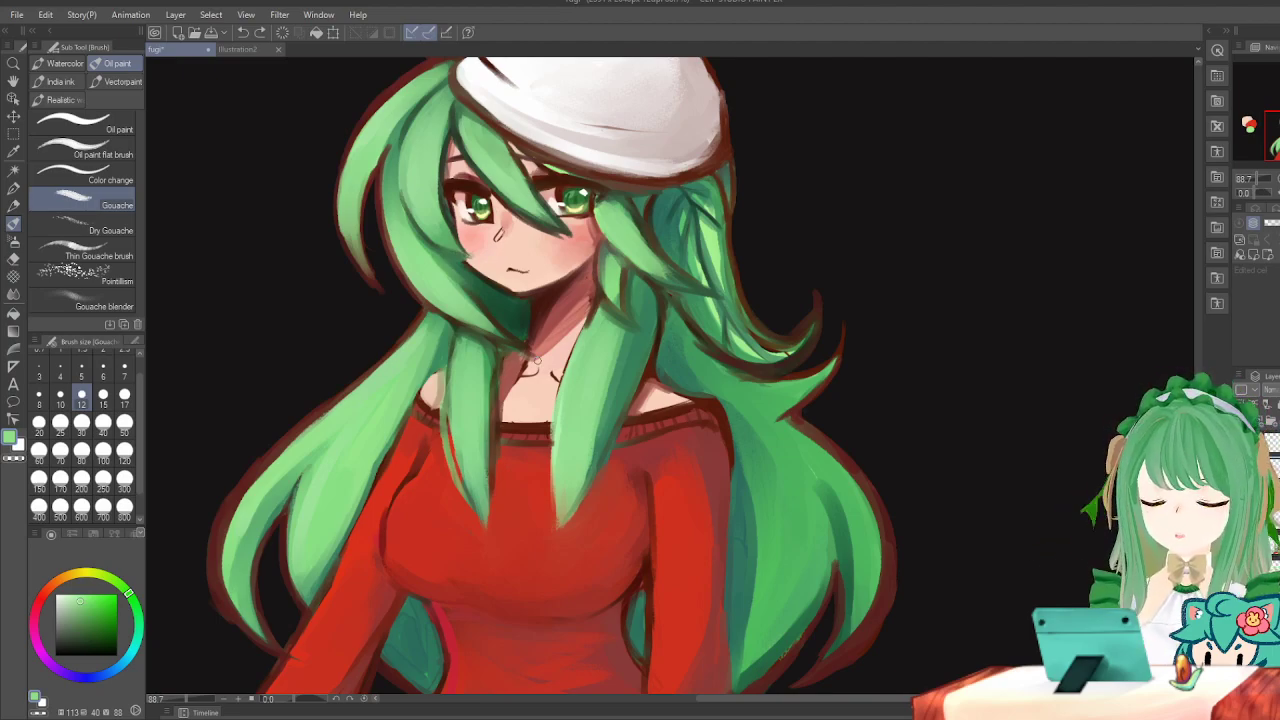
pyautogui.press('h')
pyautogui.press('h')
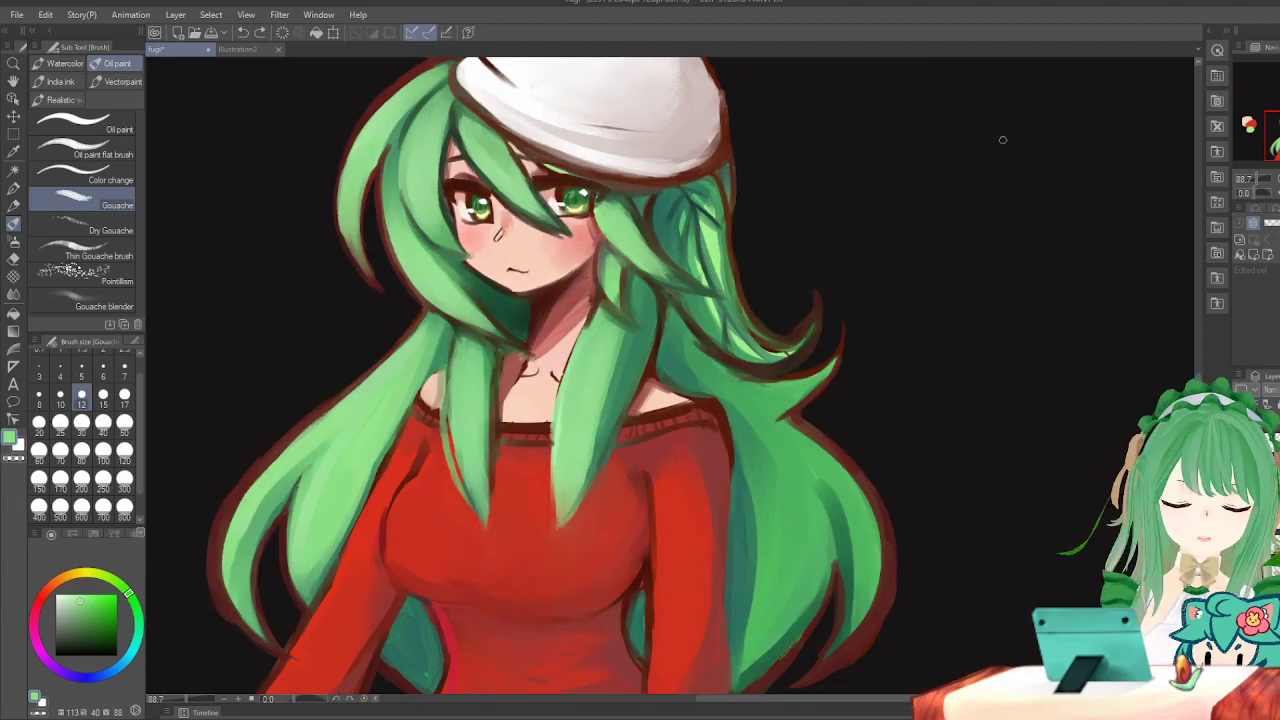
pyautogui.moveTo(765, 261)
pyautogui.mouseDown()
pyautogui.moveTo(785, 260)
pyautogui.moveTo(815, 296)
pyautogui.mouseUp()
pyautogui.hotkey('ctrl', 'z')
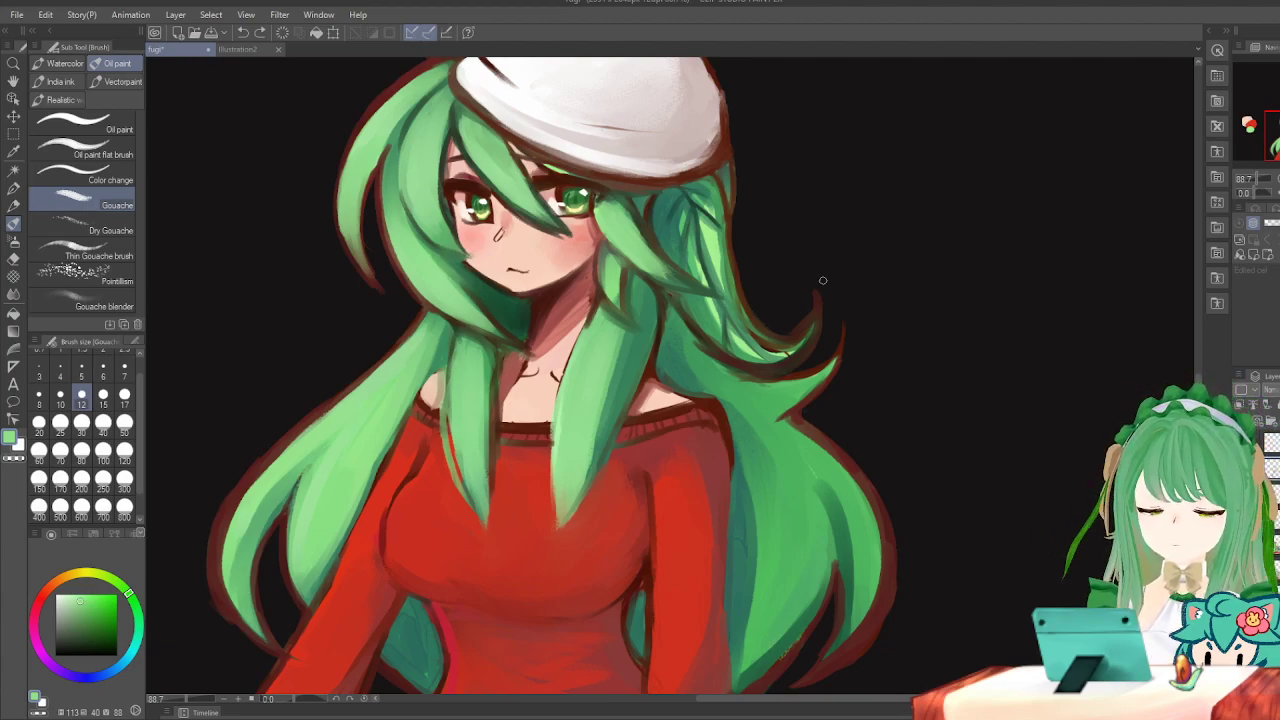
# Review the whole figure and its outer hair locks from far and near.
pyautogui.scroll(-5, 823, 280)
pyautogui.scroll(4, 835, 260)
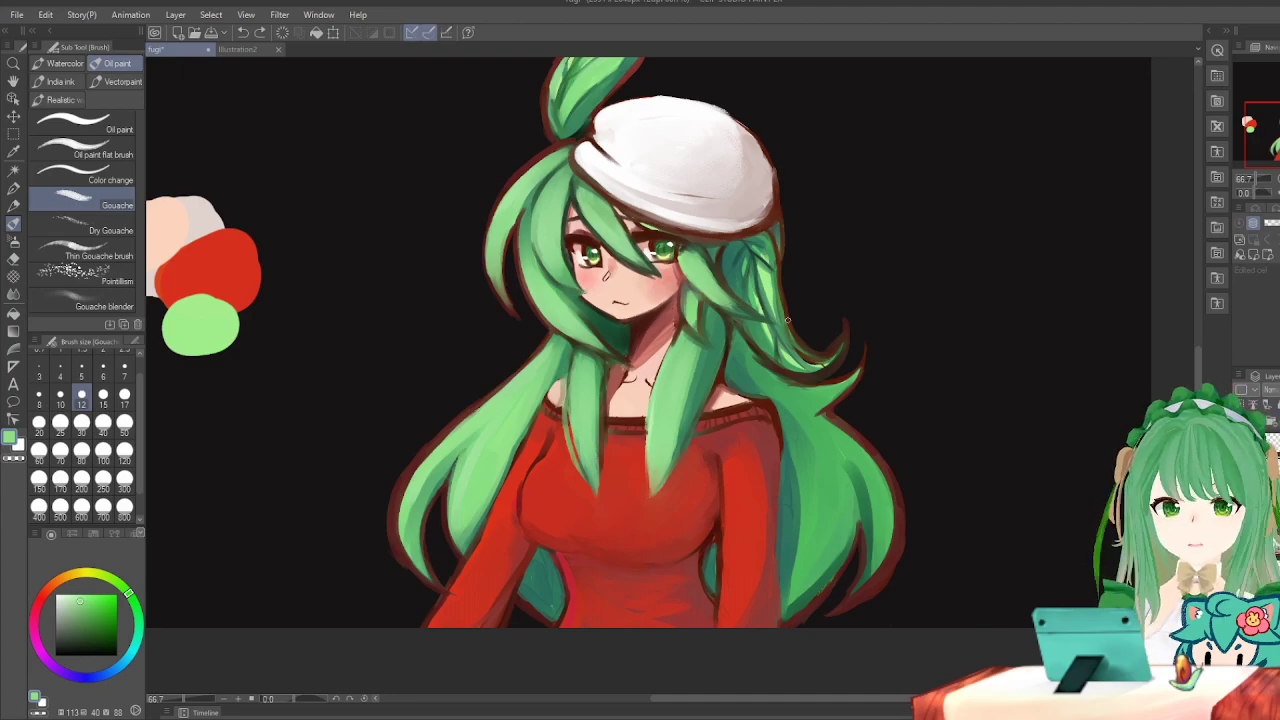
pyautogui.scroll(1, 787, 320)
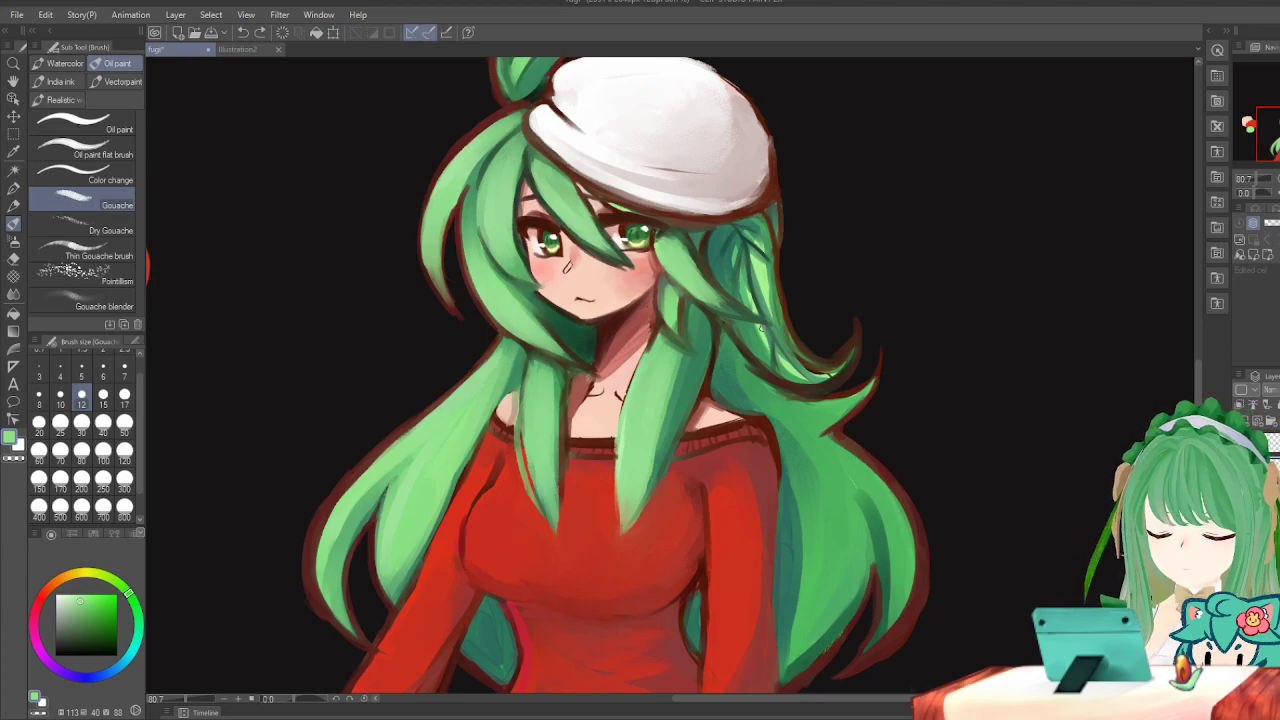
pyautogui.scroll(-2, 784, 299)
pyautogui.scroll(1, 663, 413)
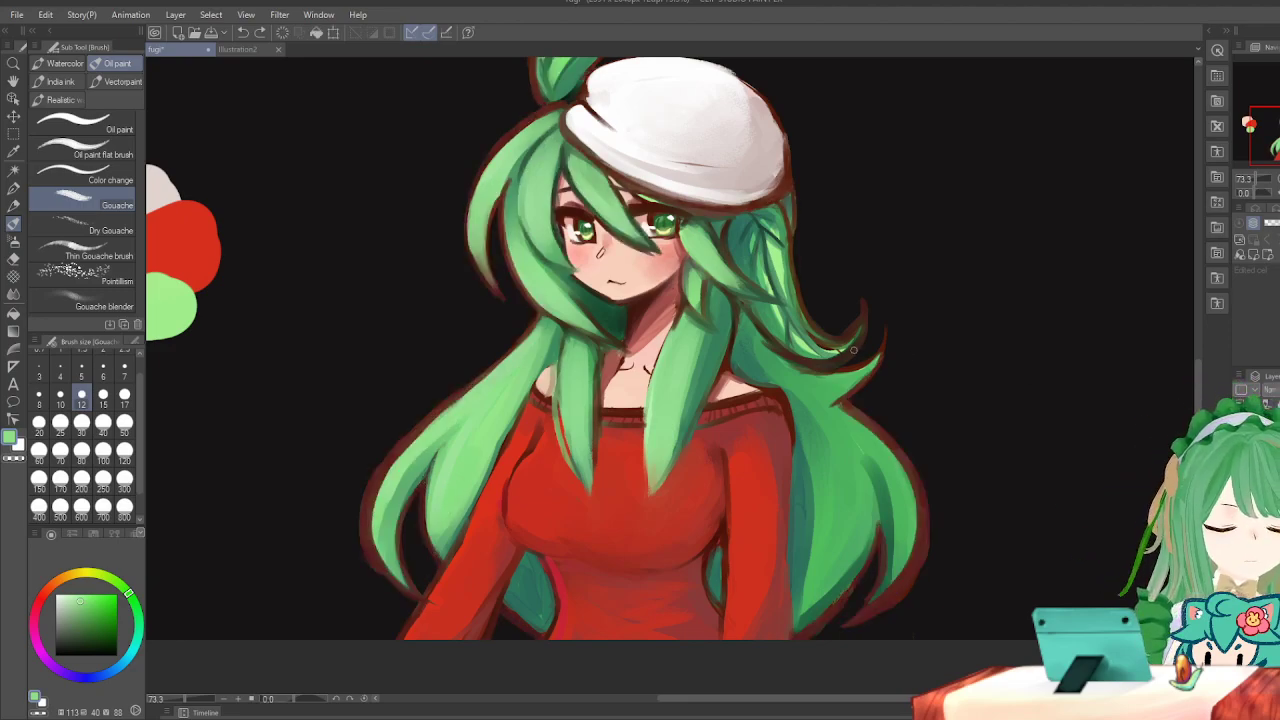
pyautogui.hotkey('ctrl', '-')
pyautogui.hotkey('ctrl', '-')
# Sample the dark red outline colour from the head leaf's edge and touch up its outline with Gouache at size 12.
pyautogui.scroll(3, 843, 343)
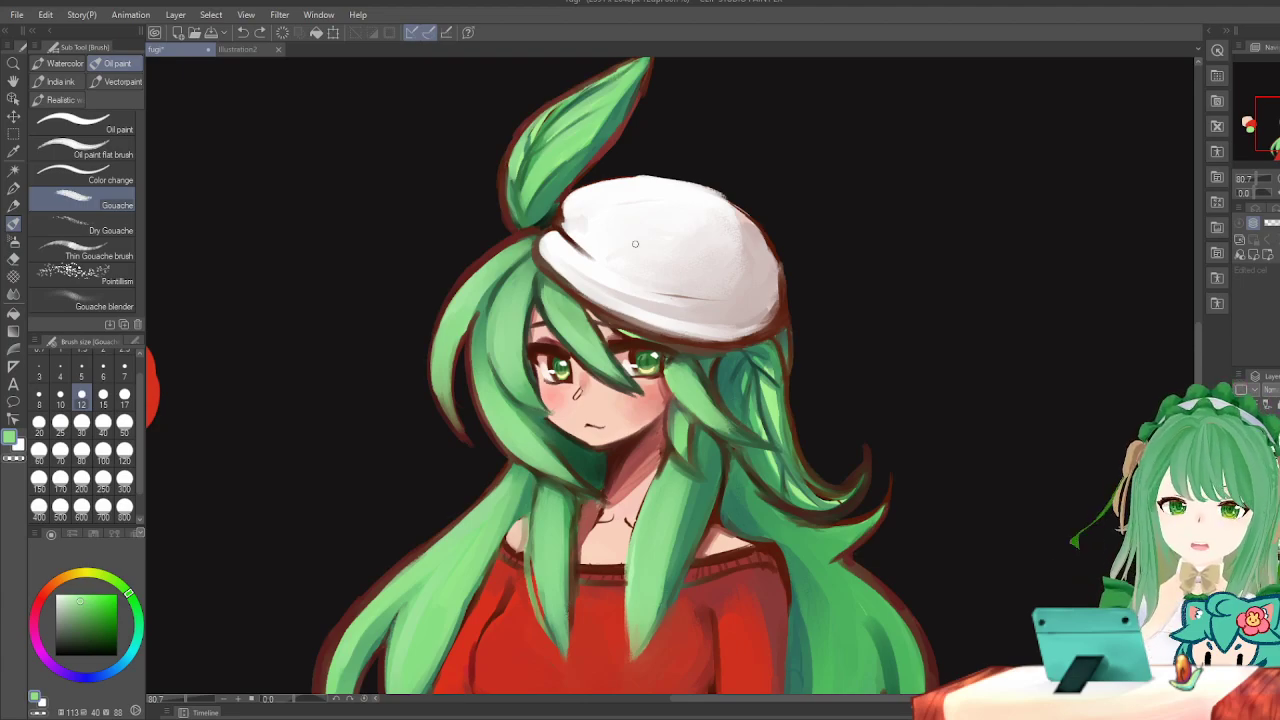
pyautogui.scroll(2, 600, 220)
pyautogui.scroll(-2, 498, 195)
pyautogui.scroll(4, 277, 151)
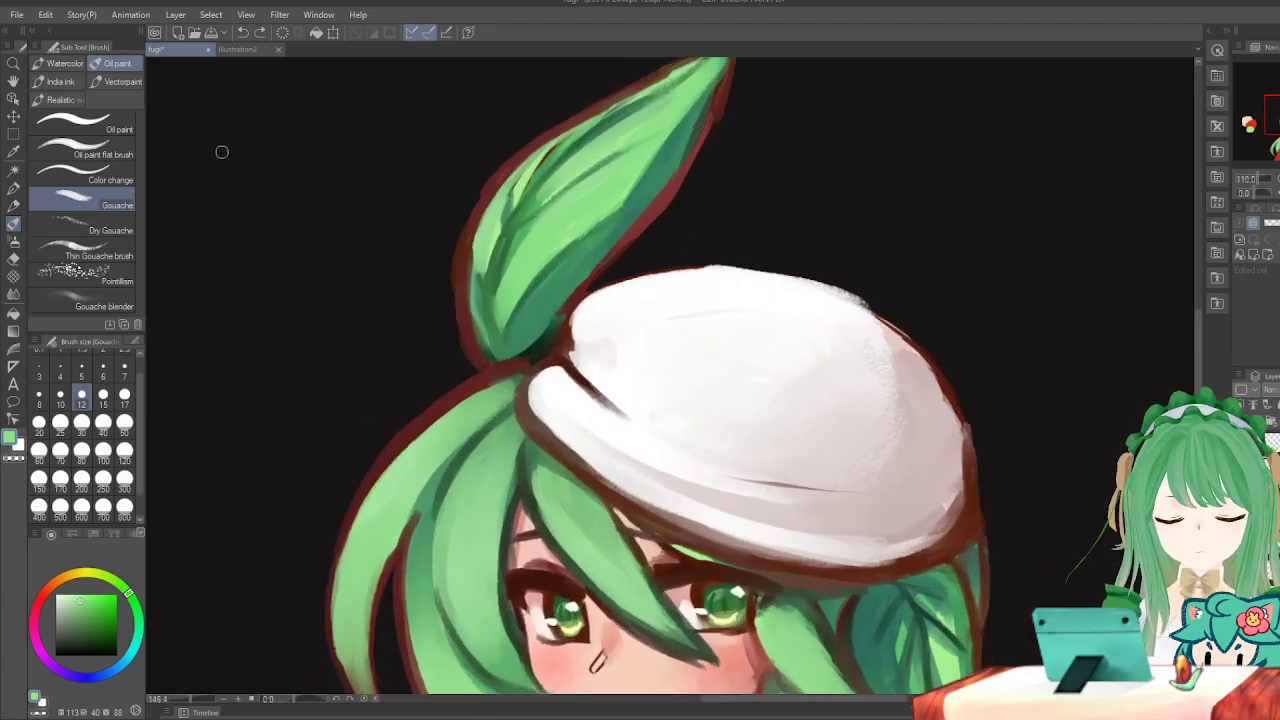
pyautogui.click(16, 151)
pyautogui.click(466, 208)
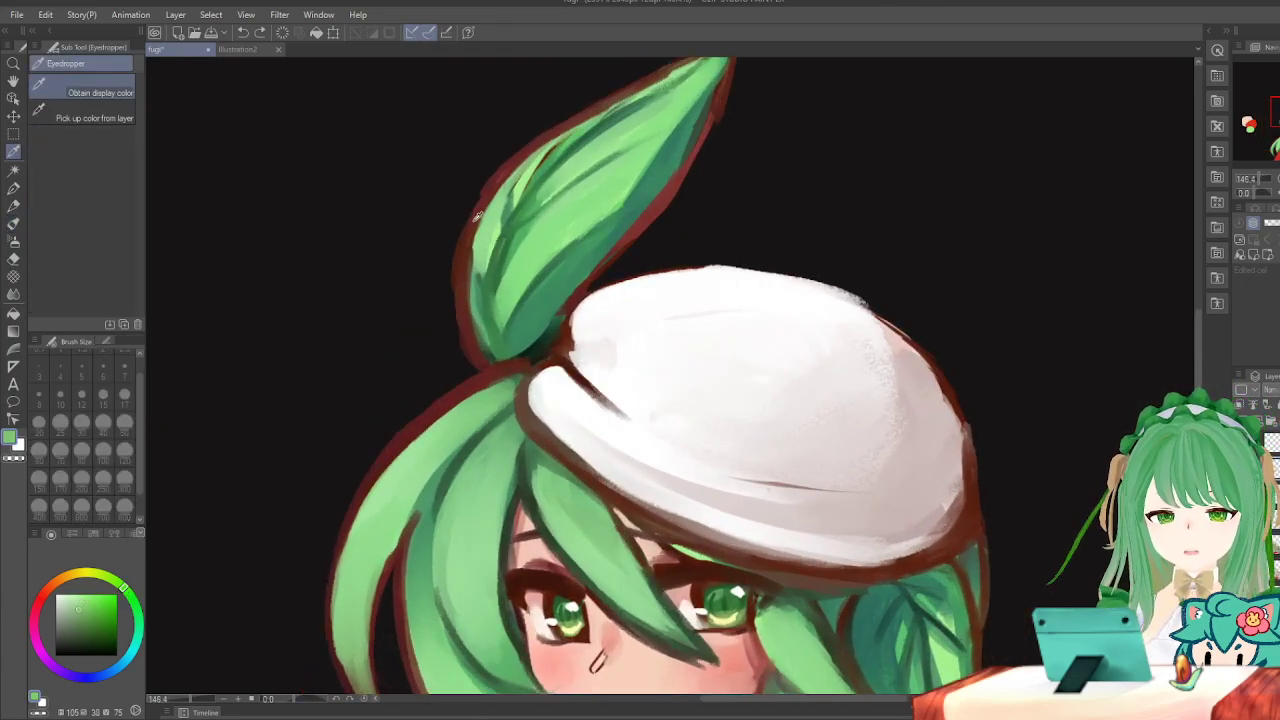
pyautogui.click(466, 213)
pyautogui.click(14, 223)
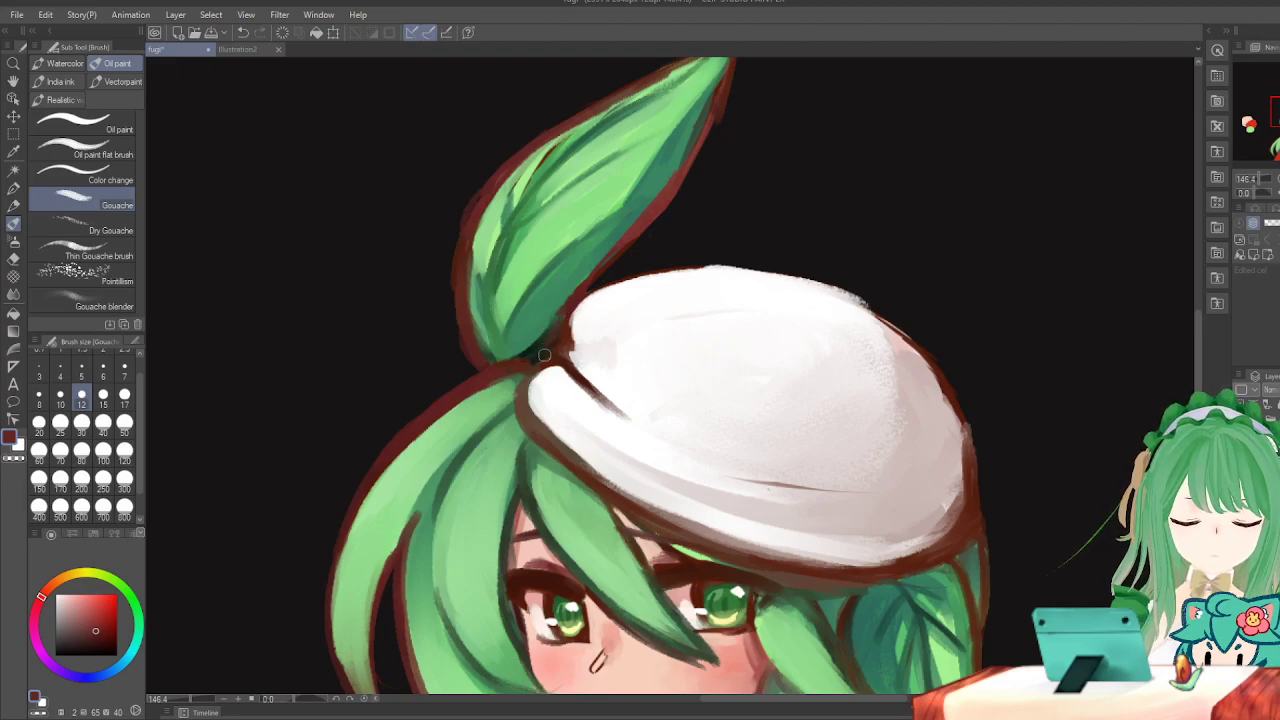
# Review the whole figure in normal and mirrored views, examining the outer hair locks and leaf outline from far and near.
pyautogui.scroll(-8, 580, 306)
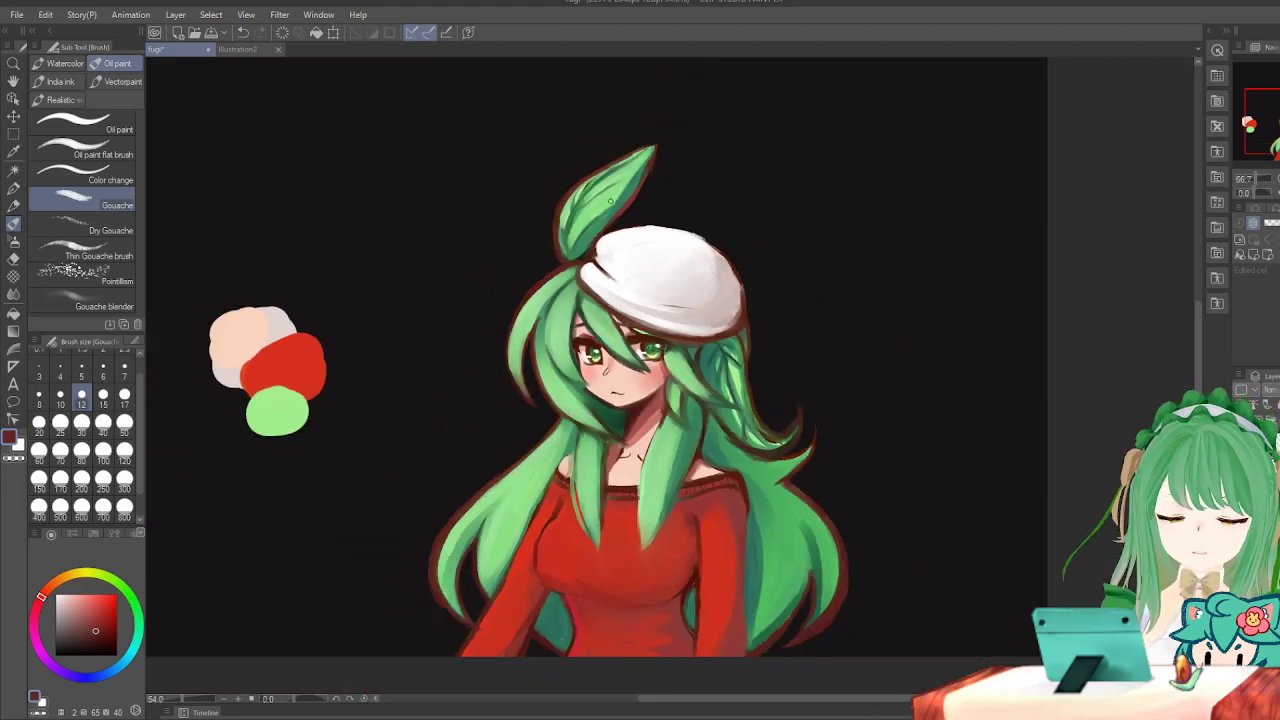
pyautogui.press('h')
pyautogui.press('h')
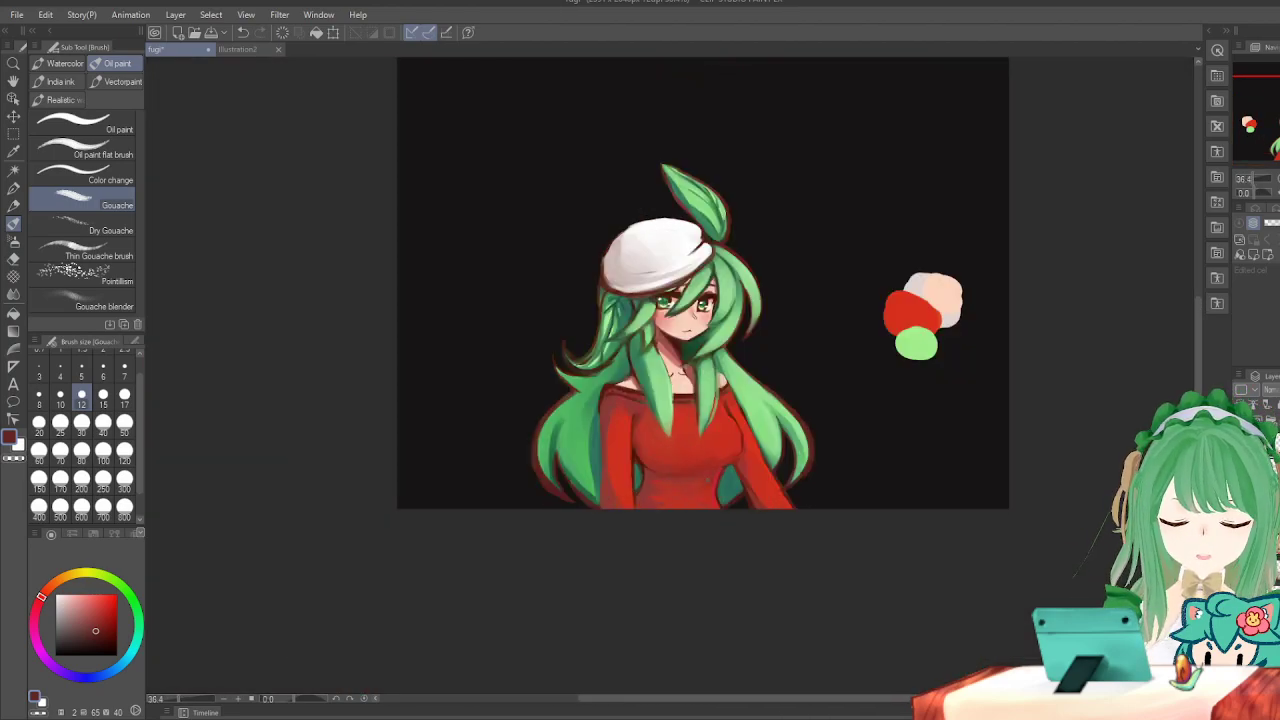
pyautogui.press('h')
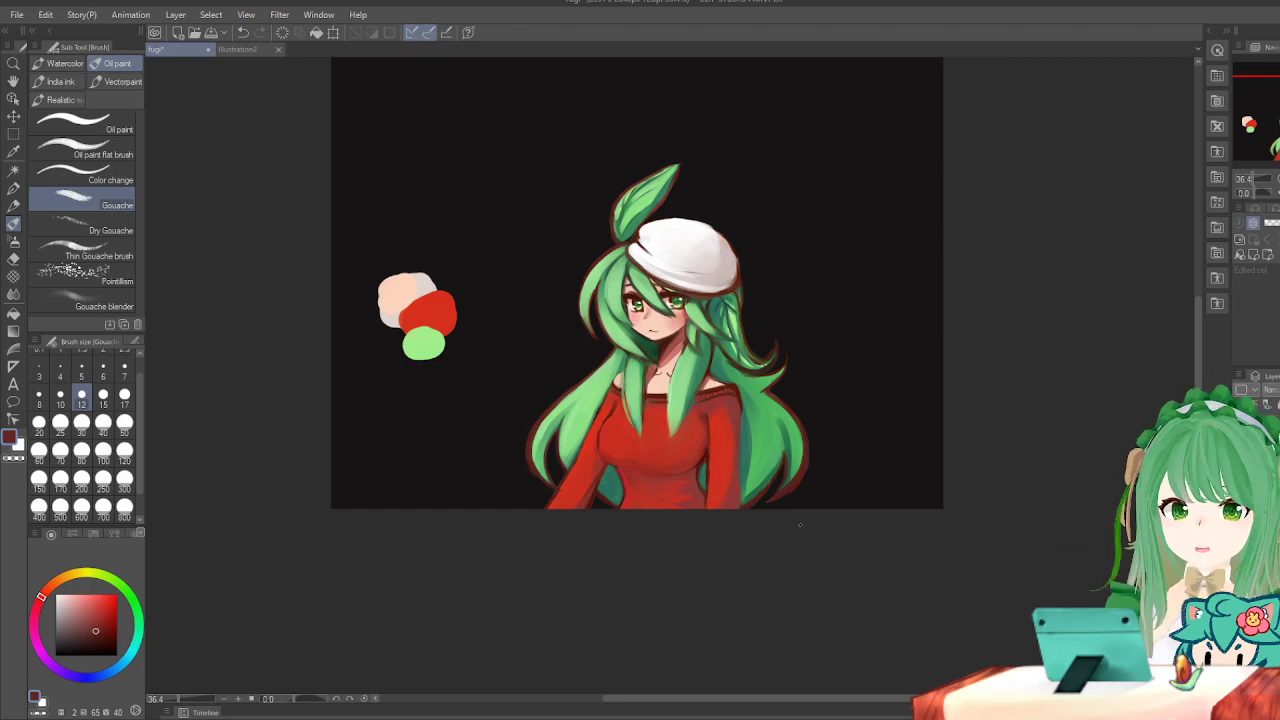
pyautogui.scroll(3, 744, 406)
pyautogui.scroll(2, 451, 488)
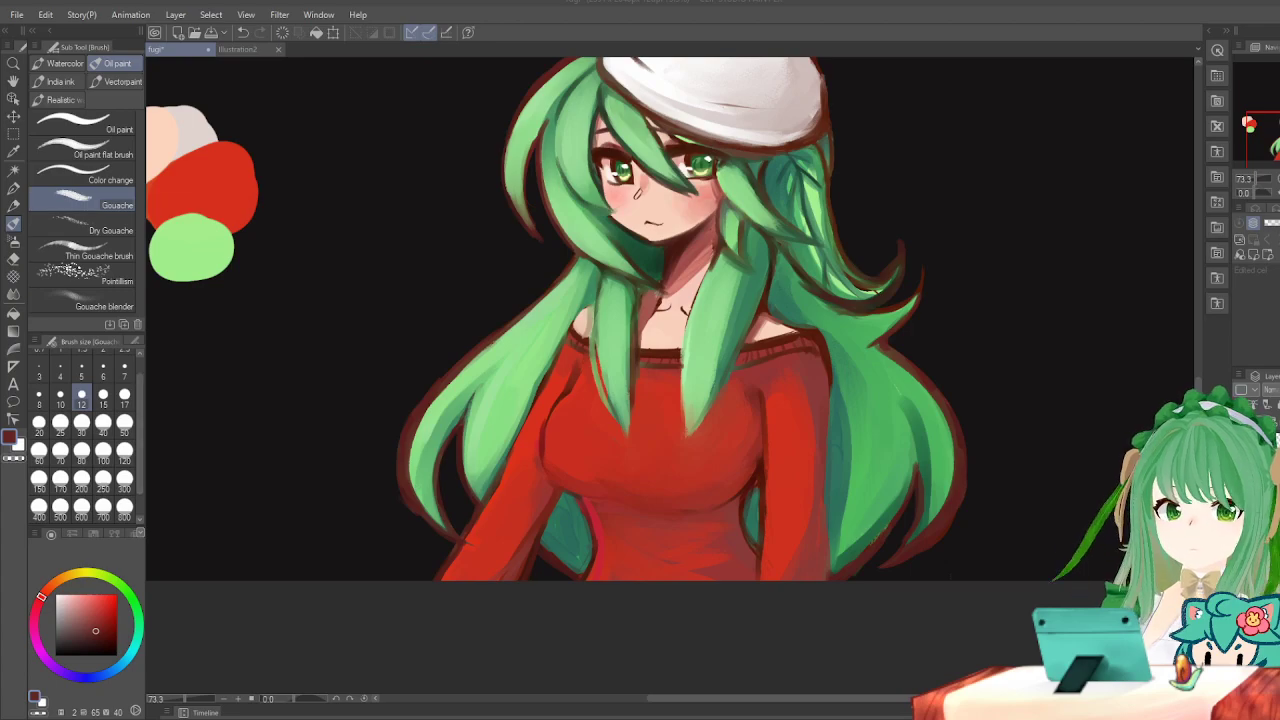
pyautogui.scroll(-3, 690, 533)
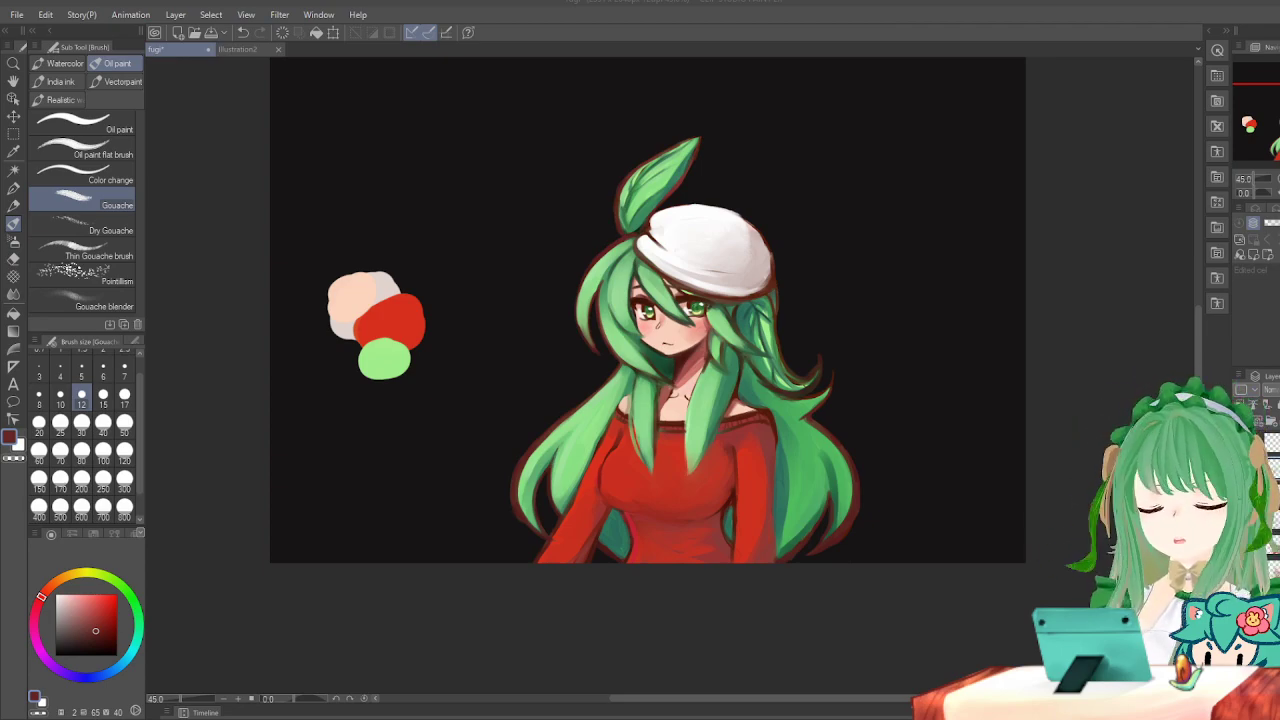
pyautogui.scroll(1, 637, 550)
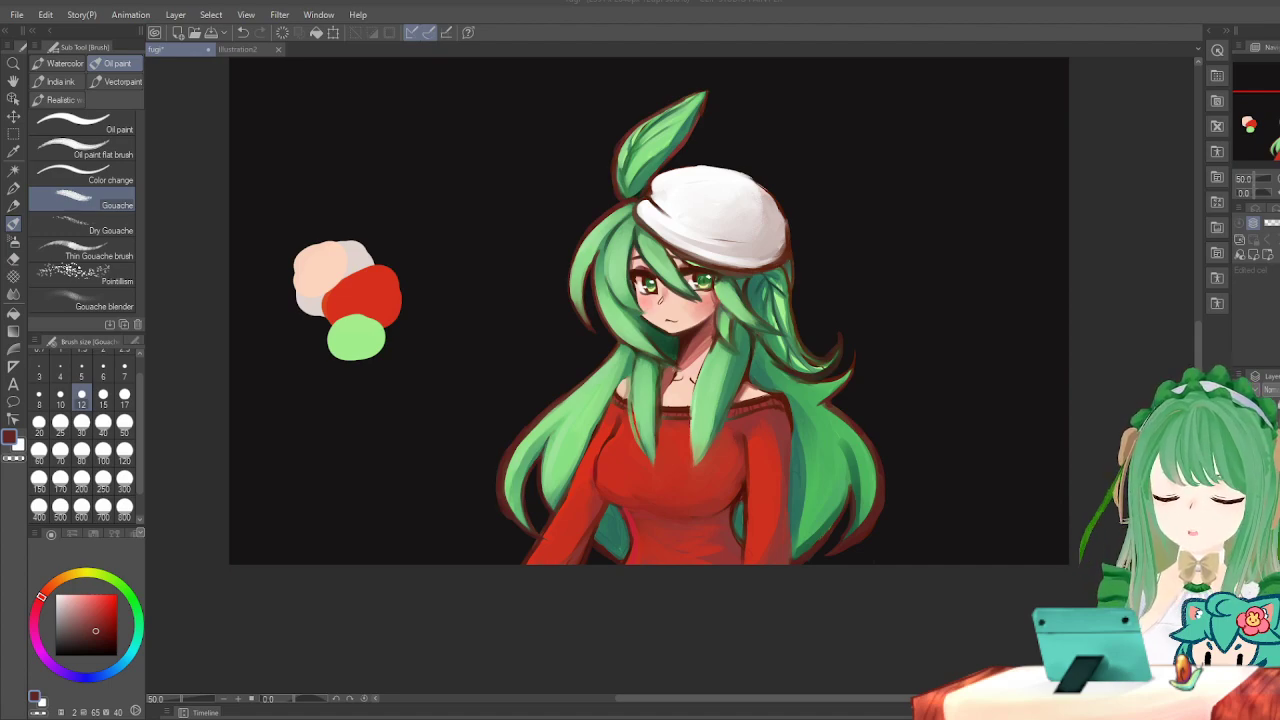
pyautogui.scroll(1, 519, 304)
pyautogui.scroll(-2, 589, 260)
pyautogui.scroll(1, 620, 233)
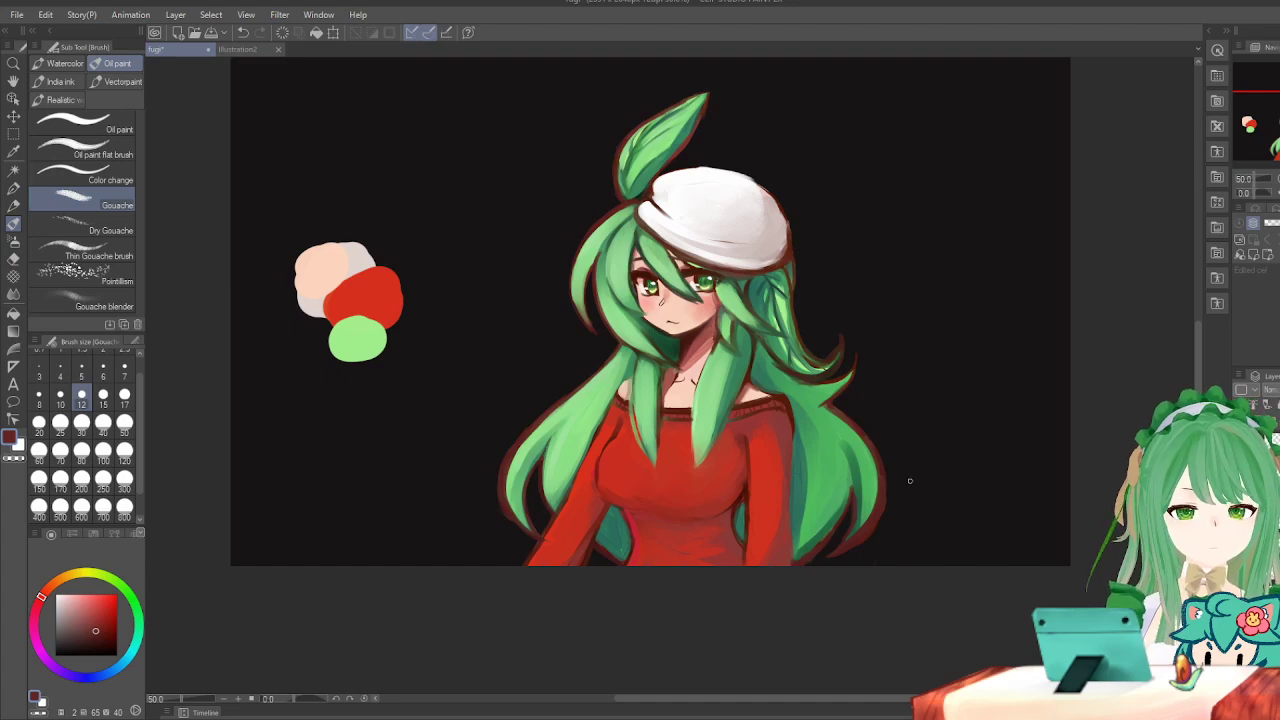
pyautogui.scroll(1, 912, 462)
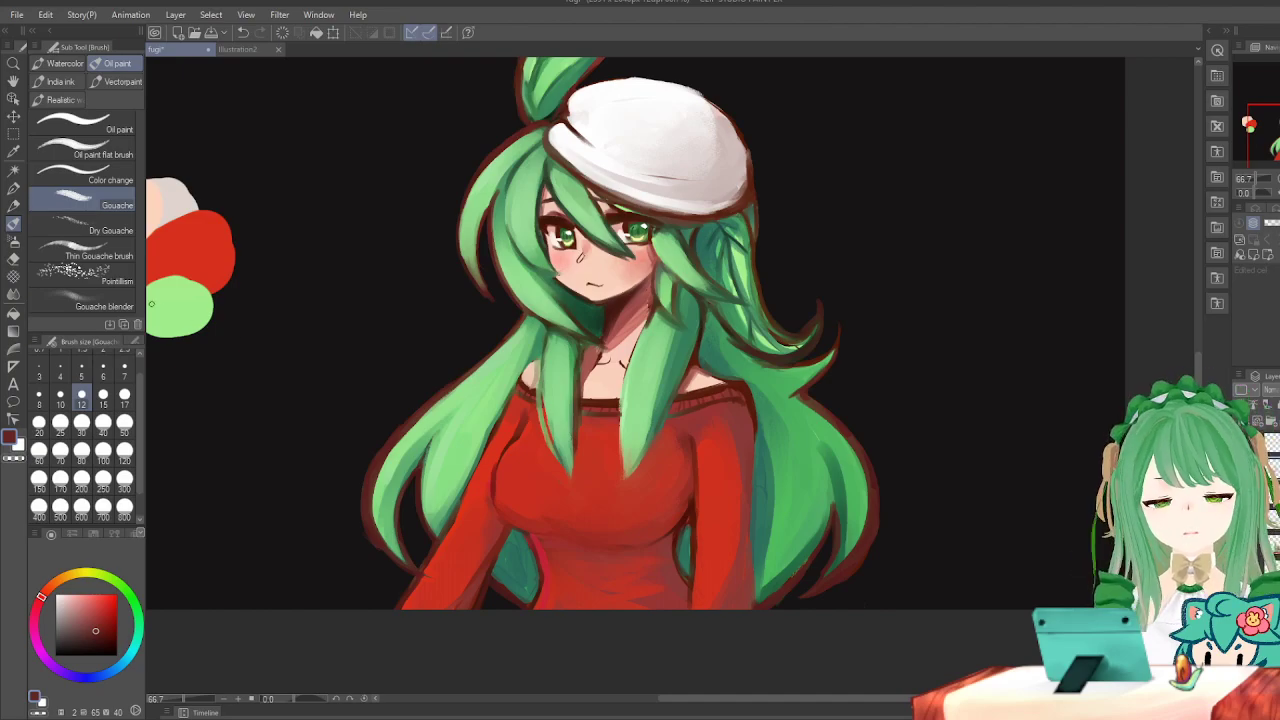
pyautogui.scroll(-3, 406, 184)
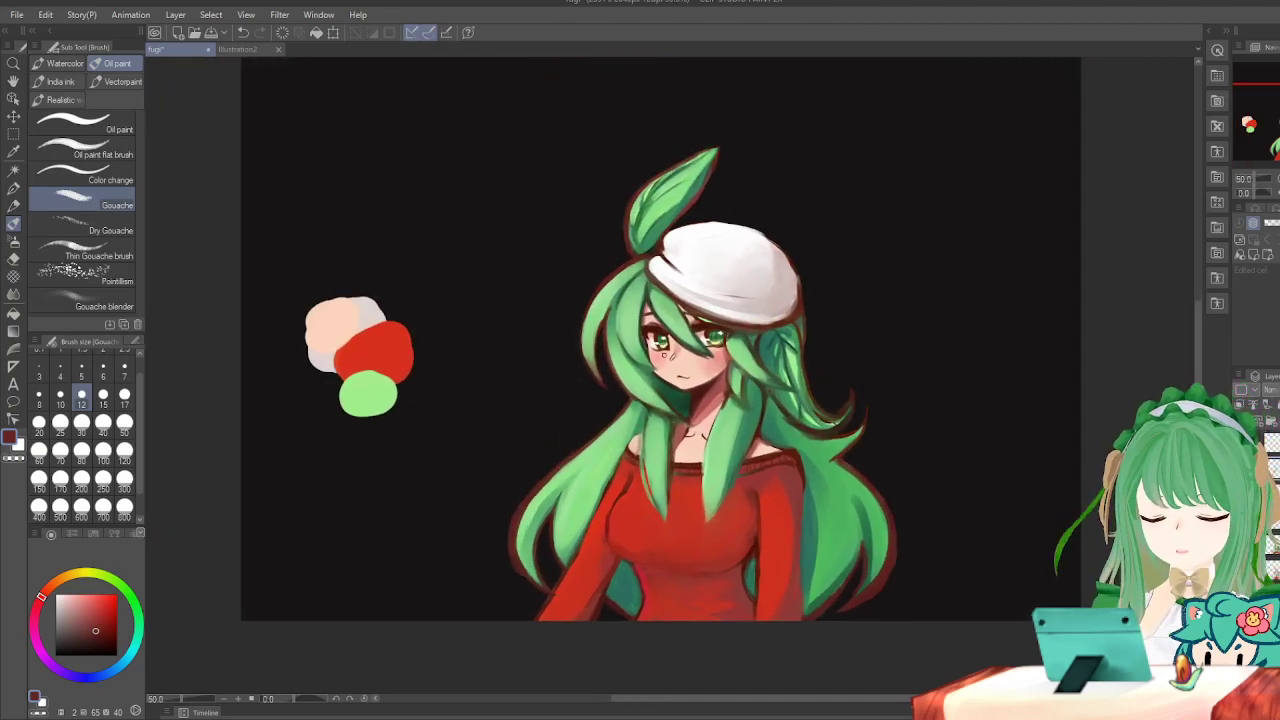
# Try a few short dark red Gouache strokes on the empty background around the head leaf, and undo them.
pyautogui.moveTo(486, 142)
pyautogui.mouseDown()
pyautogui.moveTo(550, 257)
pyautogui.moveTo(533, 116)
pyautogui.mouseUp()
pyautogui.moveTo(486, 164); pyautogui.dragTo(488, 178)
pyautogui.scroll(-3, 500, 437)
pyautogui.scroll(3, 497, 244)
pyautogui.moveTo(606, 186)
pyautogui.mouseDown()
pyautogui.moveTo(598, 210)
pyautogui.moveTo(622, 190)
pyautogui.mouseUp()
pyautogui.moveTo(506, 150); pyautogui.dragTo(518, 166)
pyautogui.hotkey('ctrl', 'z')
pyautogui.hotkey('ctrl', 'z')
pyautogui.hotkey('ctrl', 'z')
pyautogui.hotkey('ctrl', 'z')
pyautogui.hotkey('ctrl', 'z')
pyautogui.scroll(-1, 640, 300)
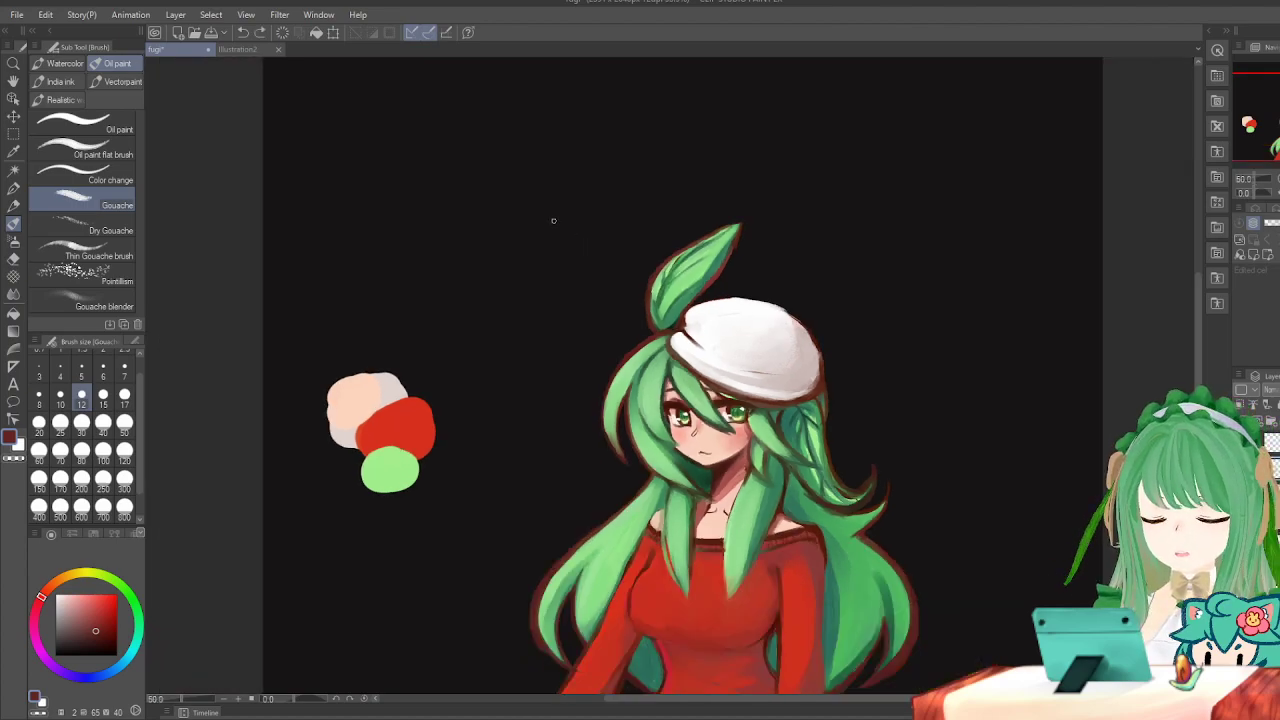
# Compare the figure with an earlier state of the dark red outline around the outer hair by undoing and restoring it.
pyautogui.scroll(-3, 551, 218)
pyautogui.scroll(1, 657, 375)
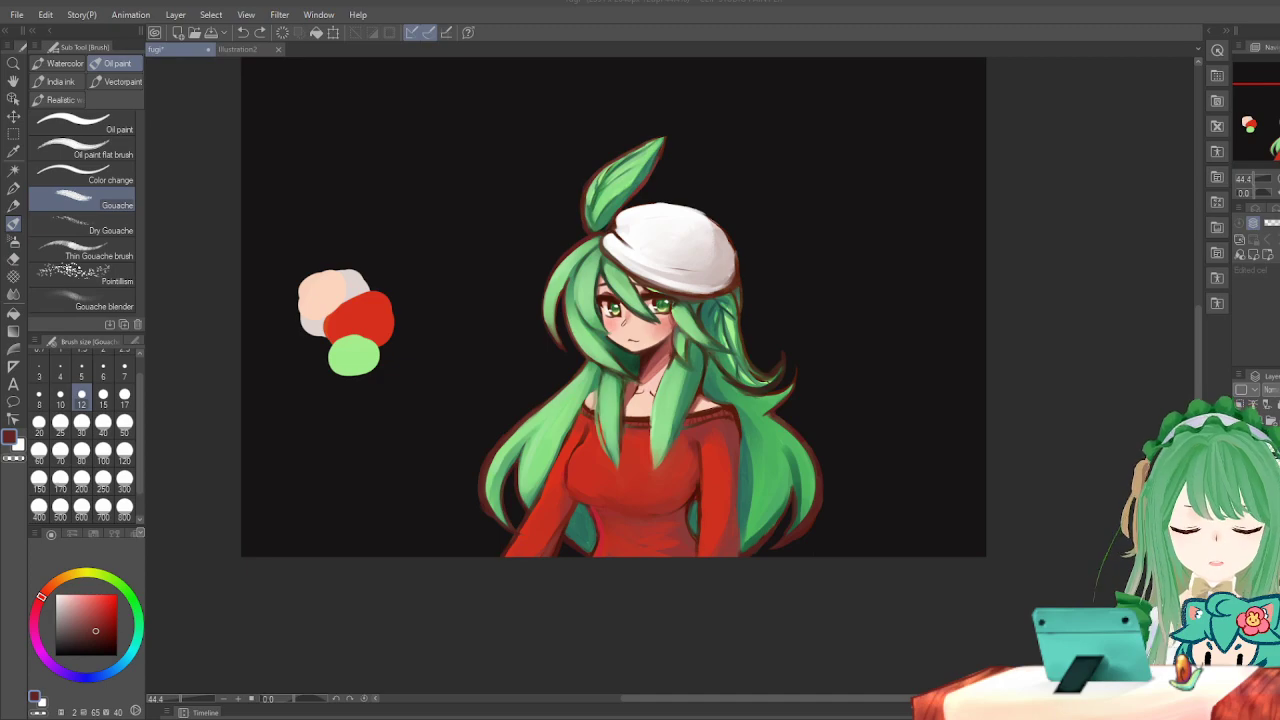
pyautogui.scroll(5, 556, 348)
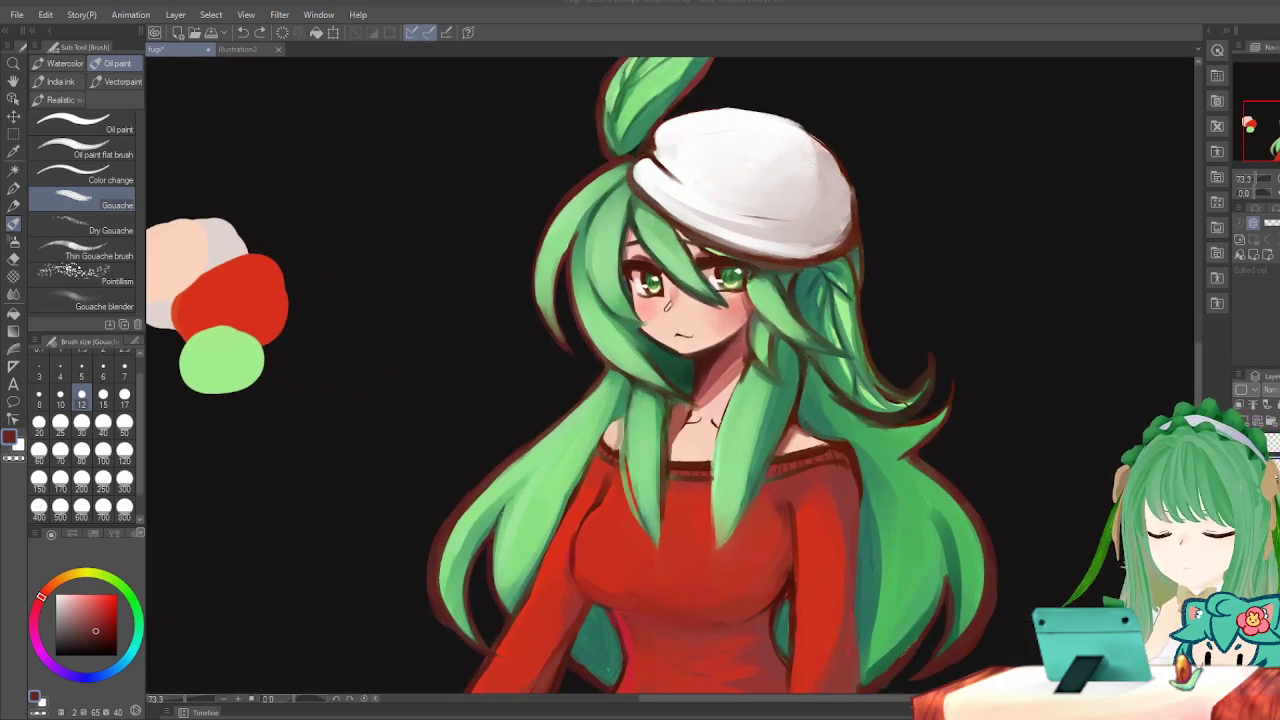
pyautogui.scroll(-1, 520, 280)
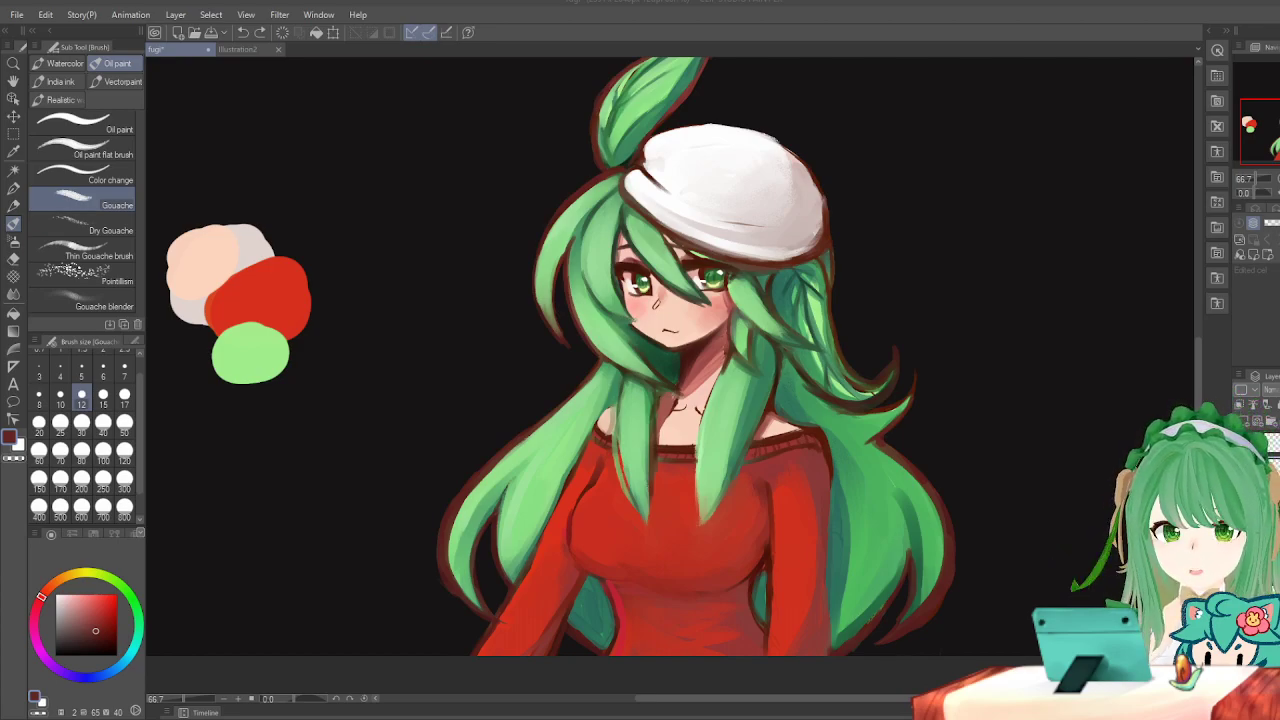
pyautogui.hotkey('ctrl', 'z')
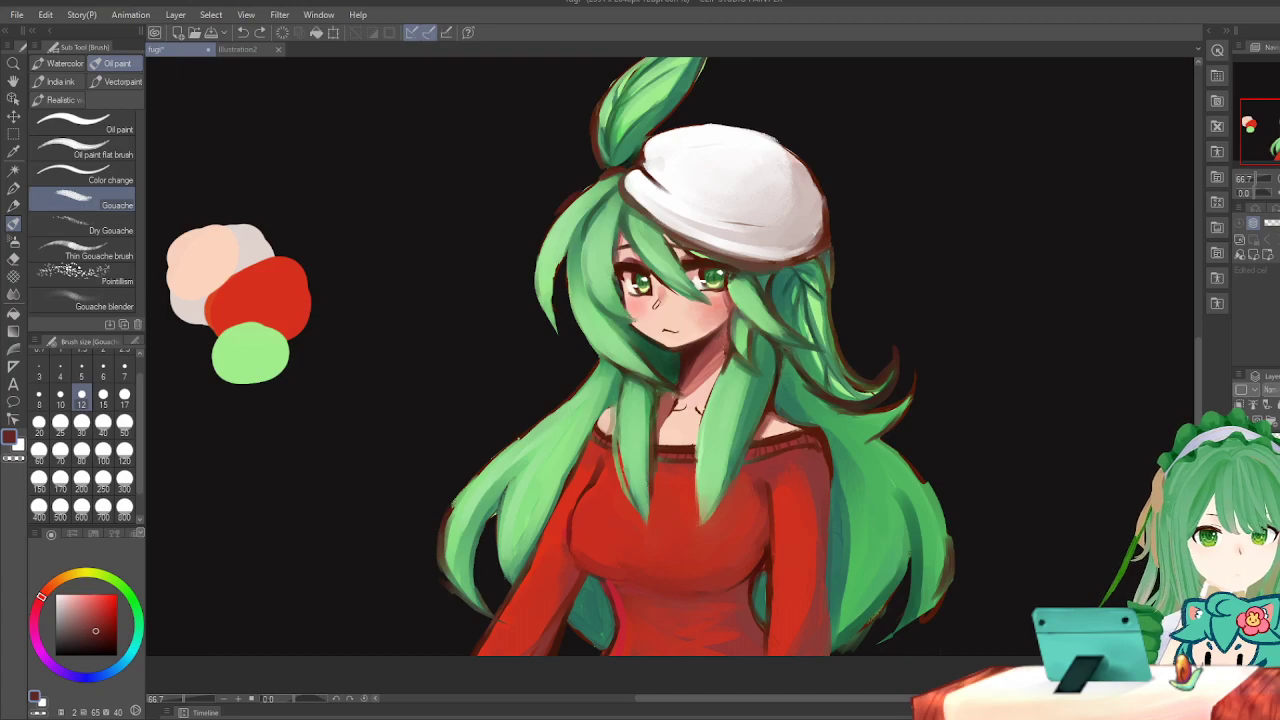
pyautogui.scroll(-2, 604, 396)
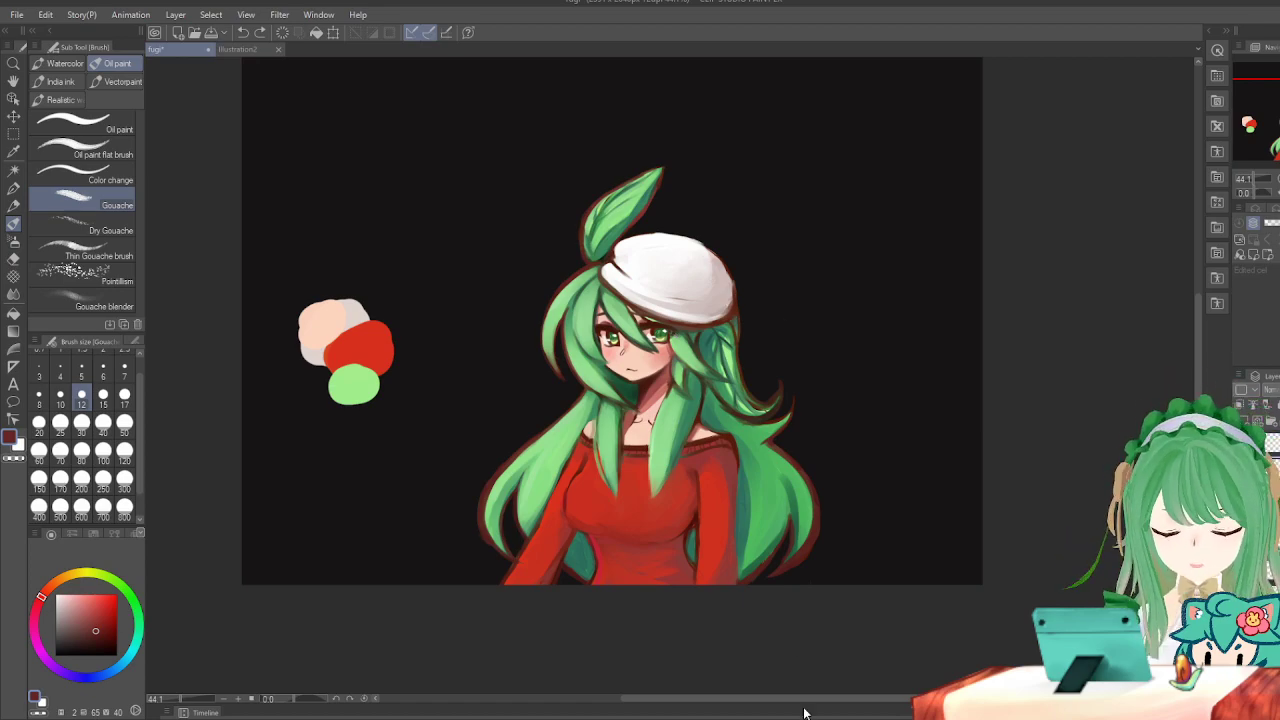
pyautogui.scroll(5, 943, 571)
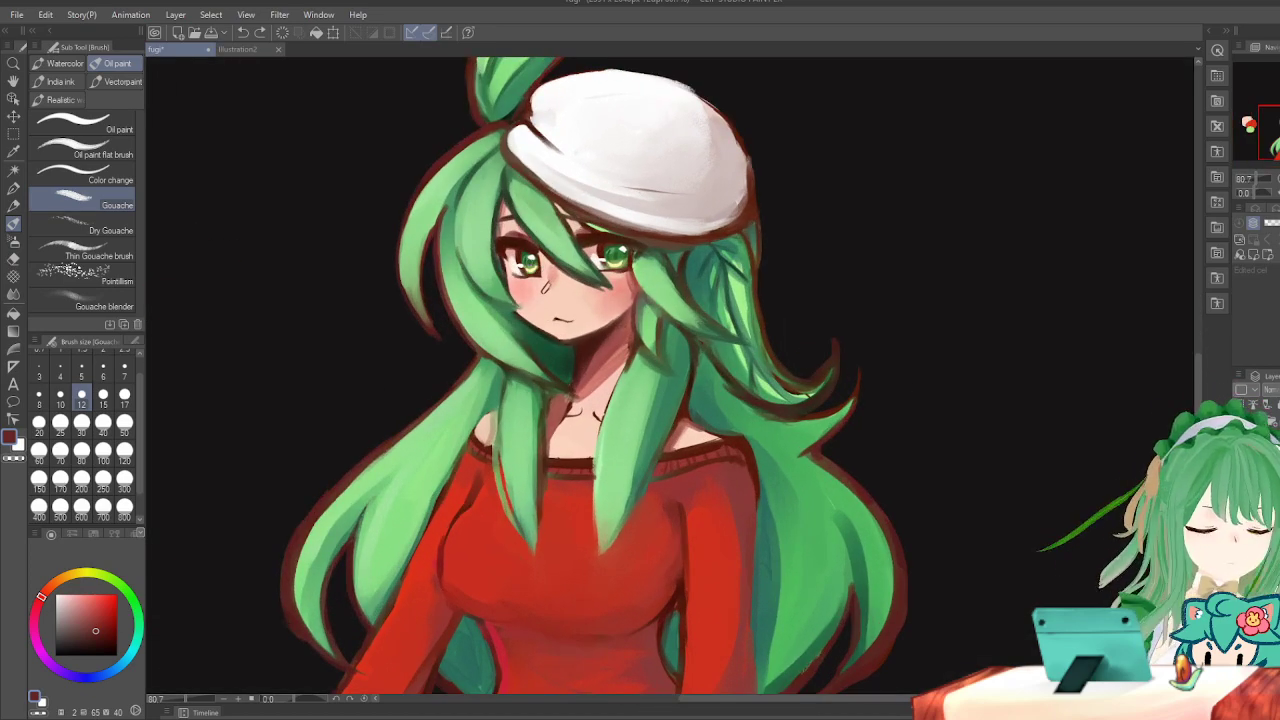
# Examine the face, braid and flicked outer locks by switching between normal and mirrored views.
pyautogui.scroll(-1, 931, 374)
pyautogui.press('h')
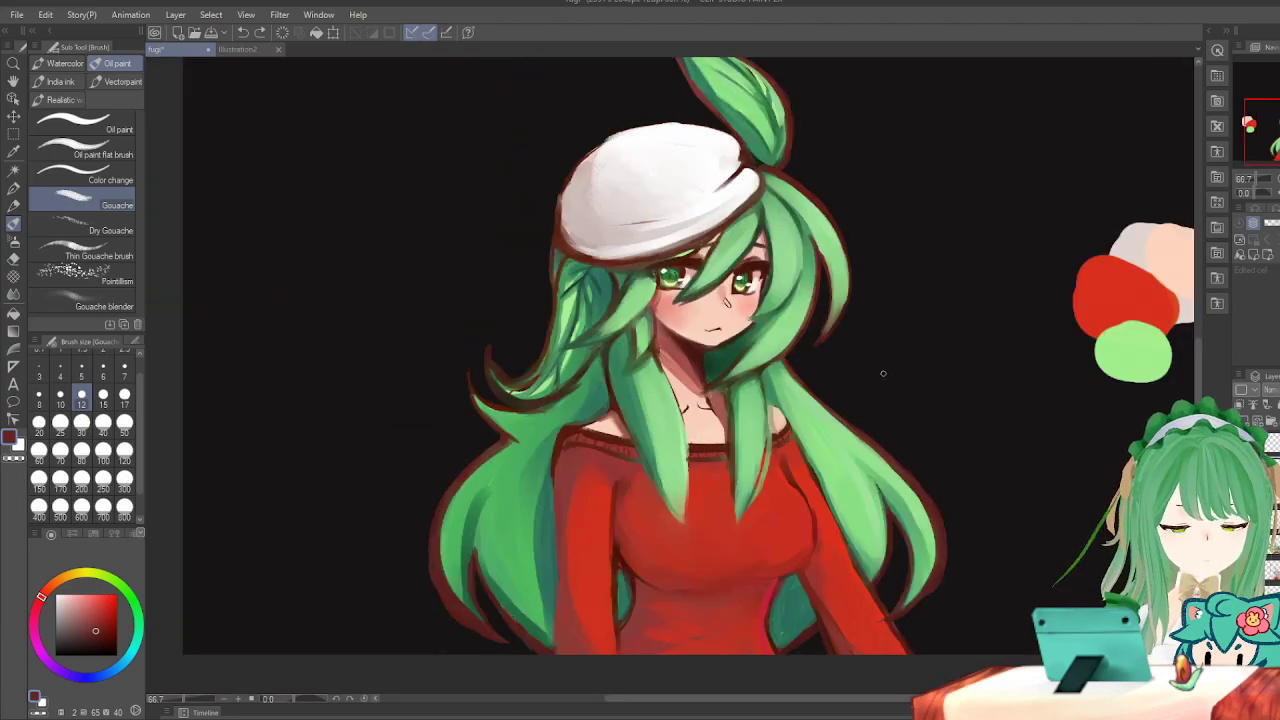
pyautogui.press('h')
pyautogui.scroll(1, 883, 374)
pyautogui.scroll(1, 994, 418)
pyautogui.press('h')
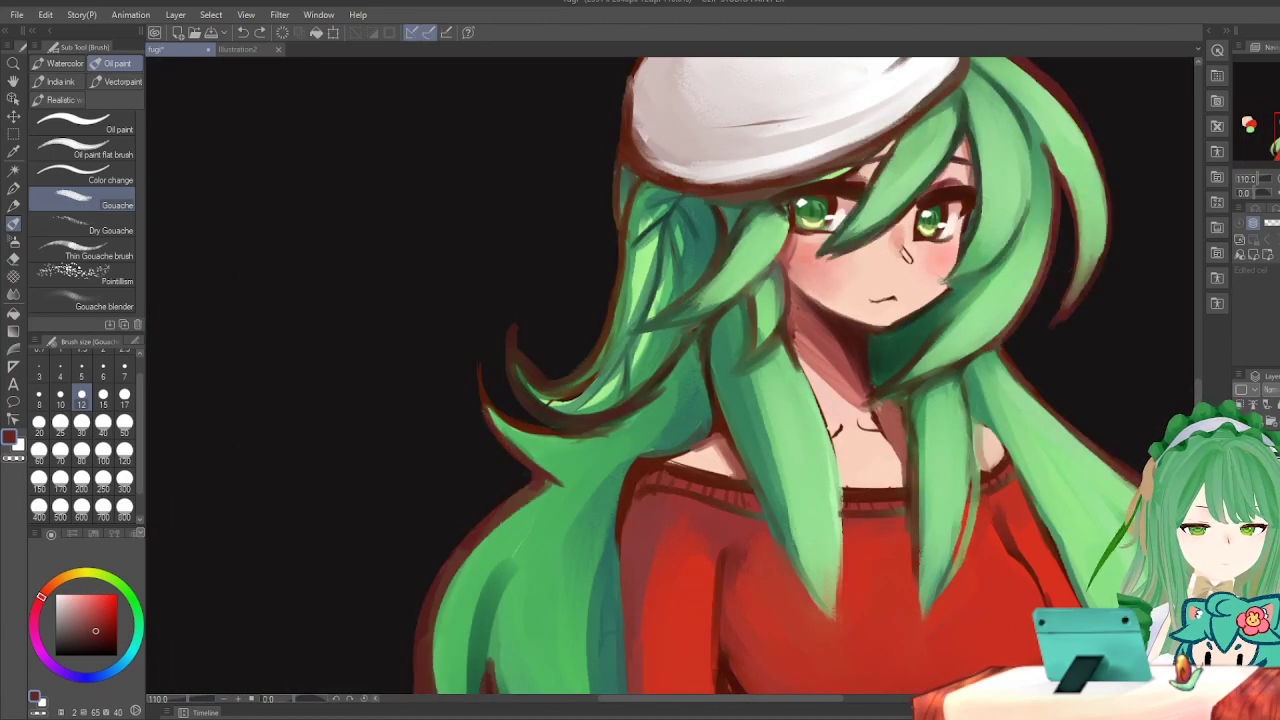
pyautogui.press('h')
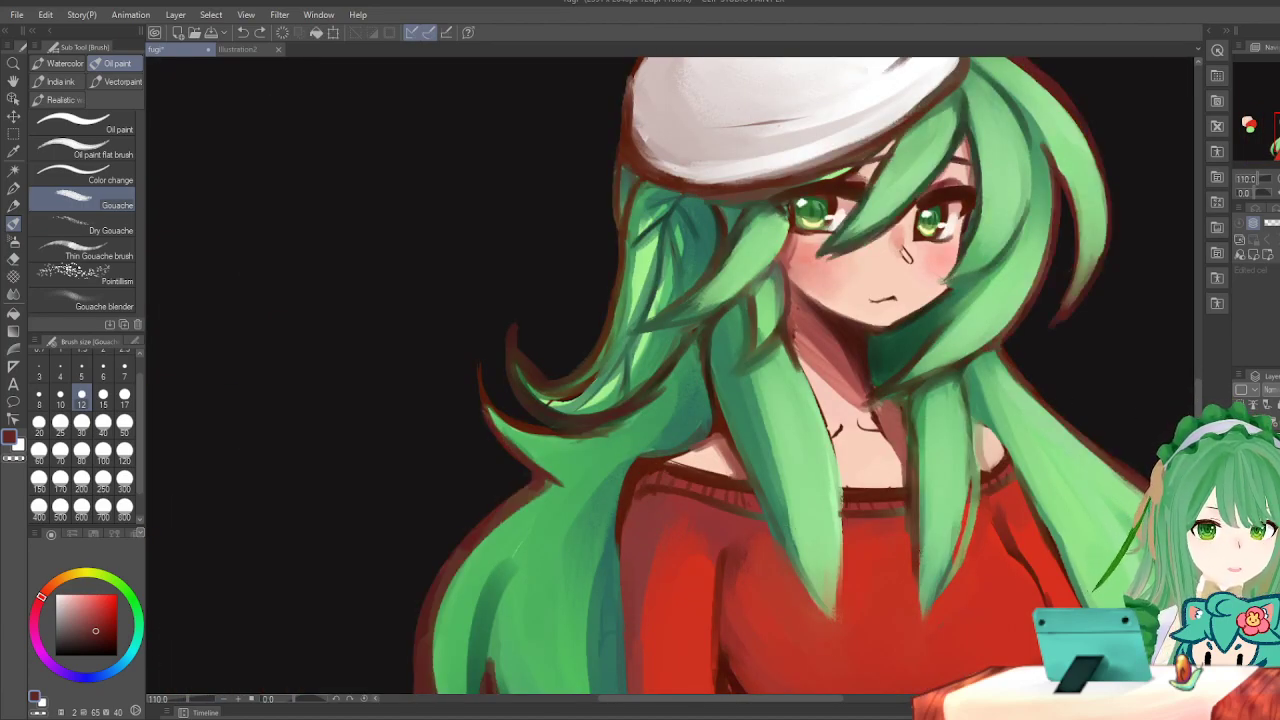
pyautogui.press('h')
pyautogui.press('h')
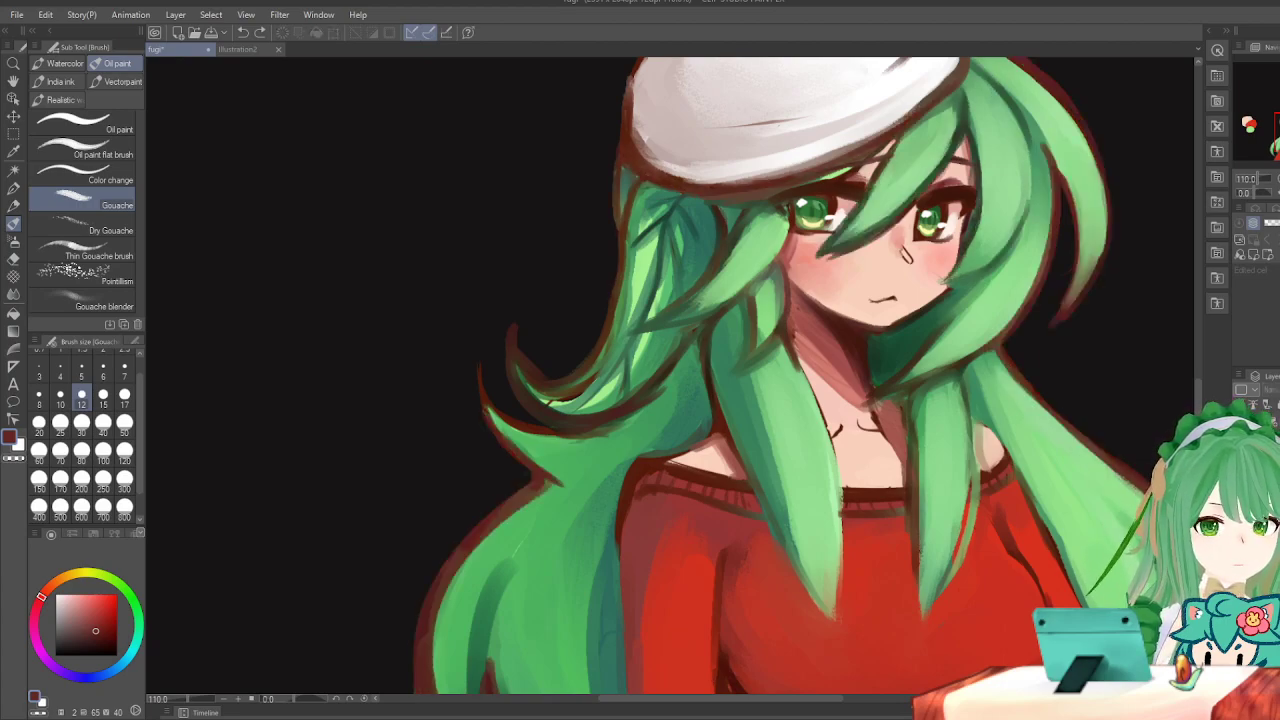
pyautogui.press('h')
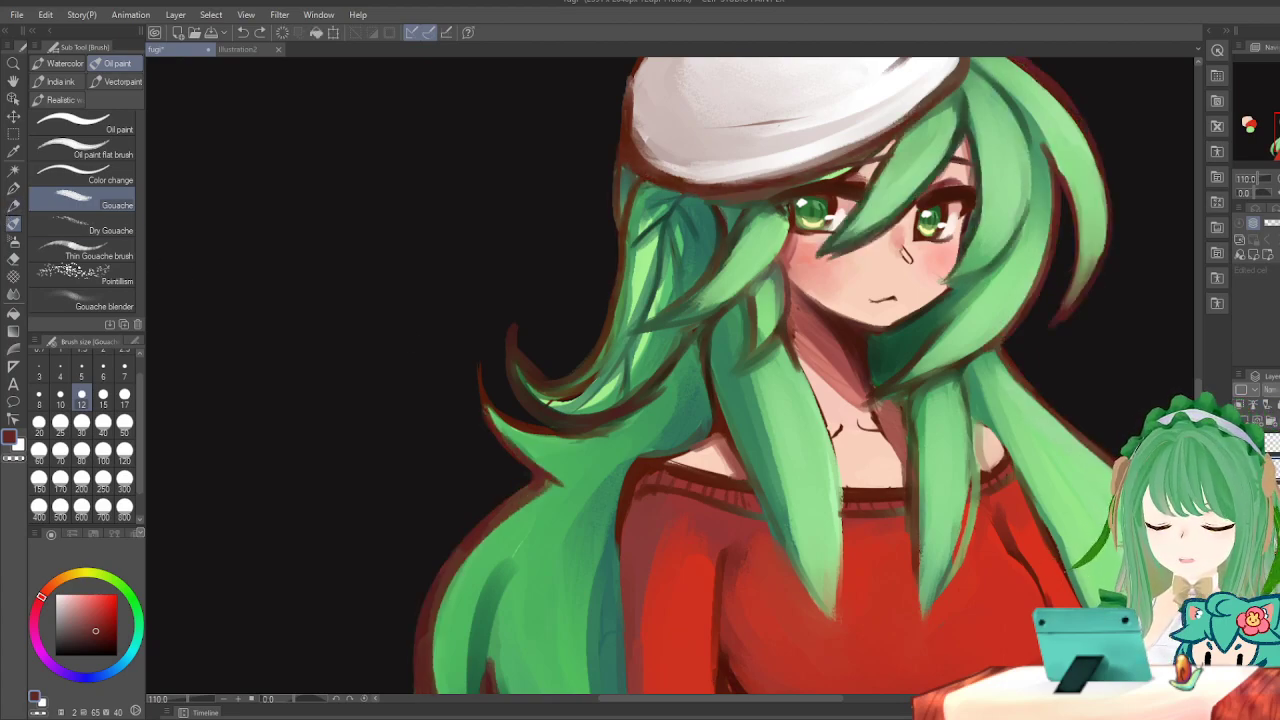
# Sample the mid green beside the shoulder and paint a size 12 Gouache stroke along the outer lock toward its flicked tip.
pyautogui.click(13, 151)
pyautogui.click(641, 432)
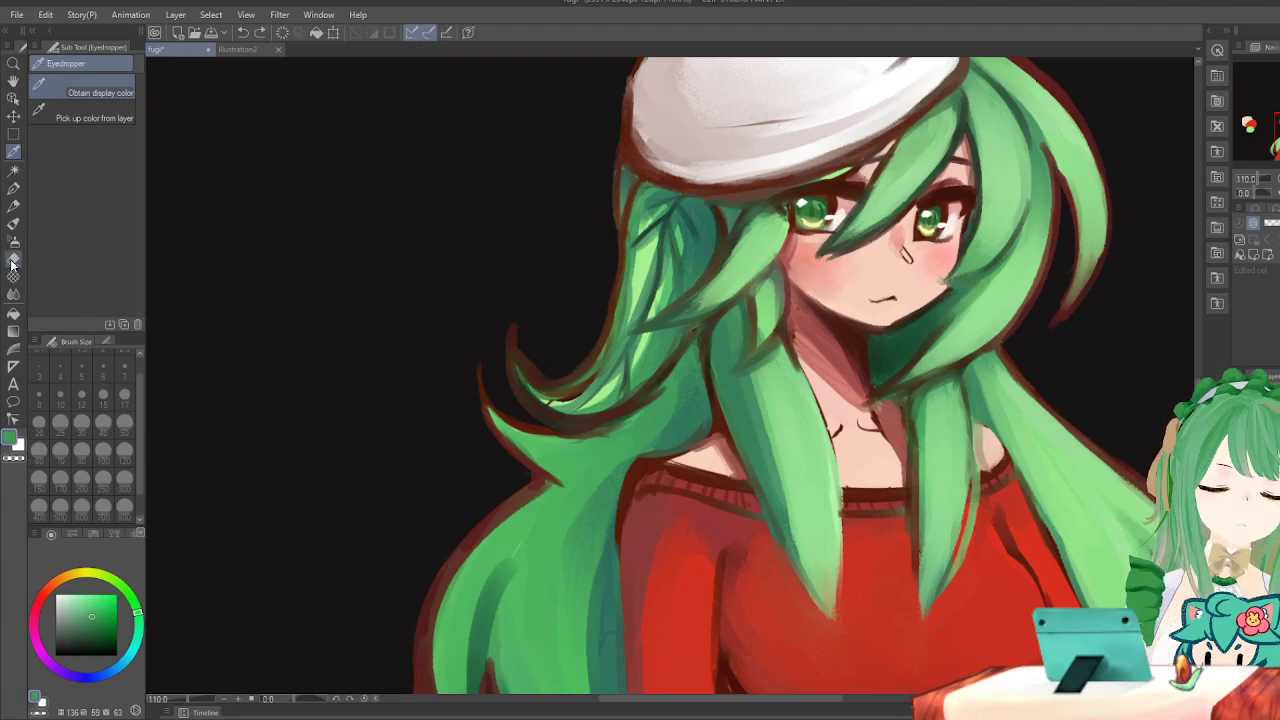
pyautogui.click(13, 187)
pyautogui.click(14, 223)
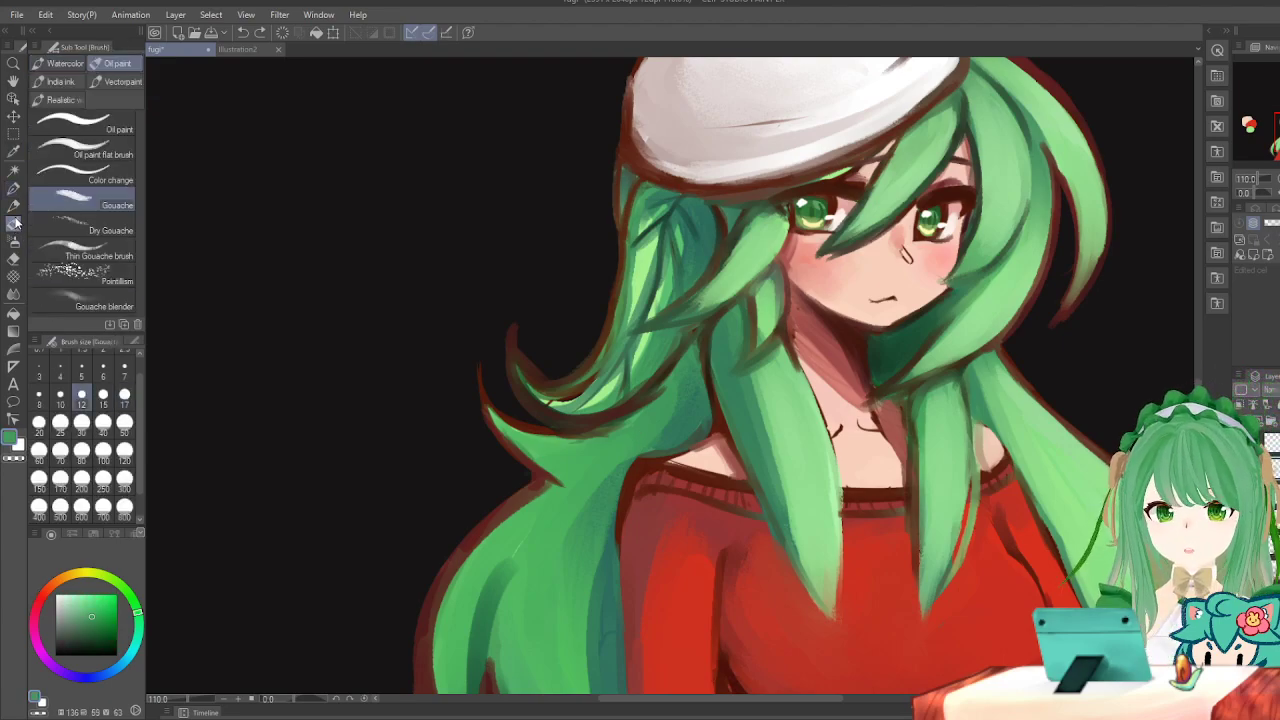
pyautogui.press('h')
pyautogui.press('h')
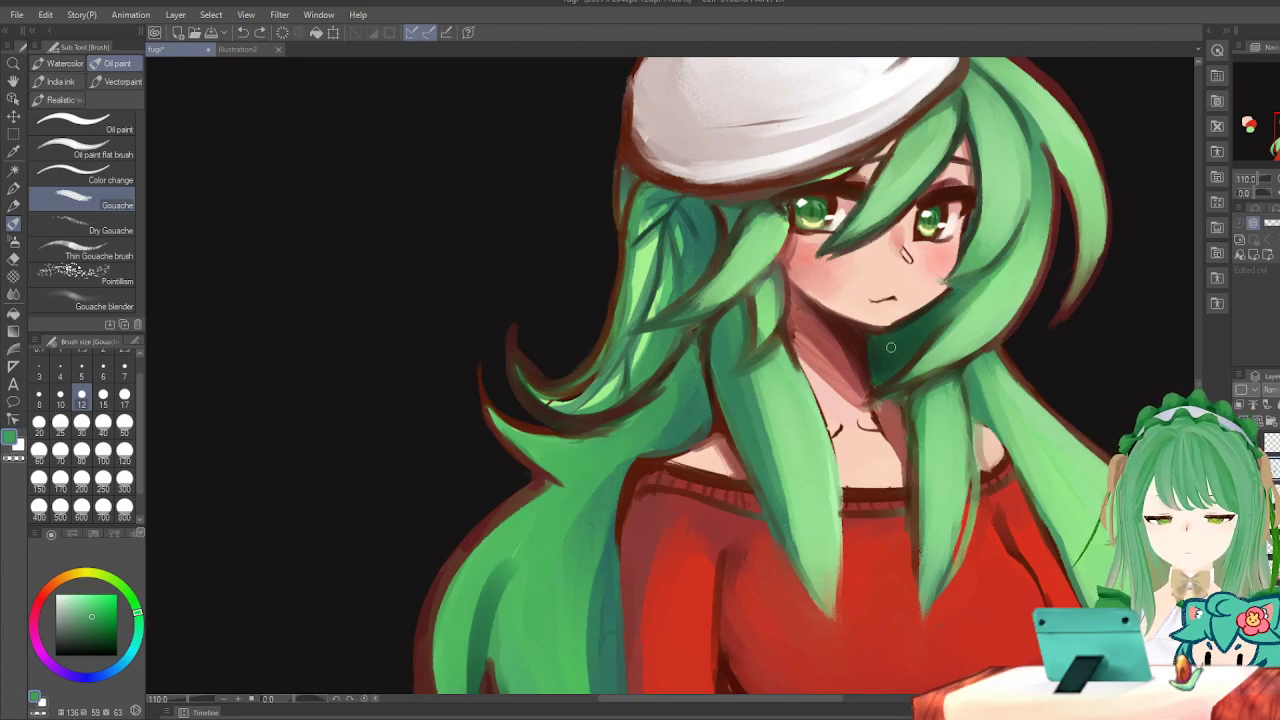
pyautogui.moveTo(664, 392); pyautogui.dragTo(572, 437)
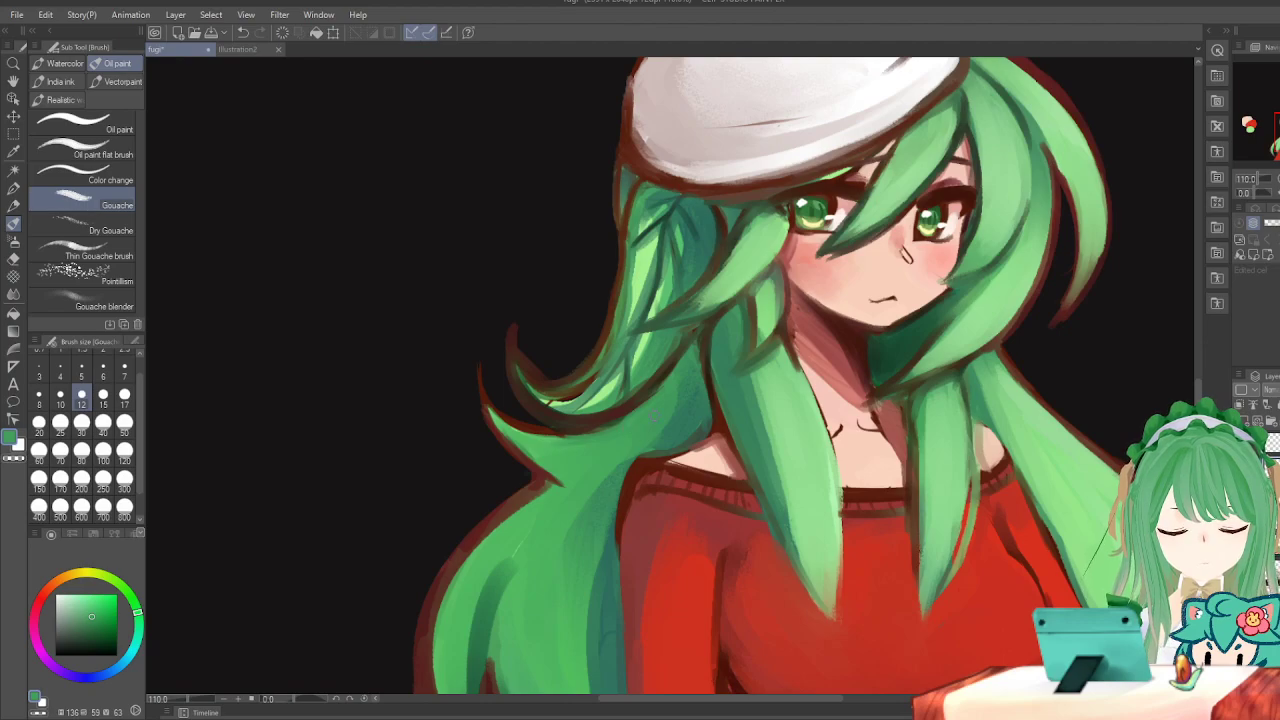
# Check the whole figure in normal and mirrored views, and save the illustration.
pyautogui.press('h')
pyautogui.scroll(-5, 626, 357)
pyautogui.press('h')
pyautogui.press('h')
pyautogui.scroll(3, 460, 331)
pyautogui.scroll(-2, 540, 254)
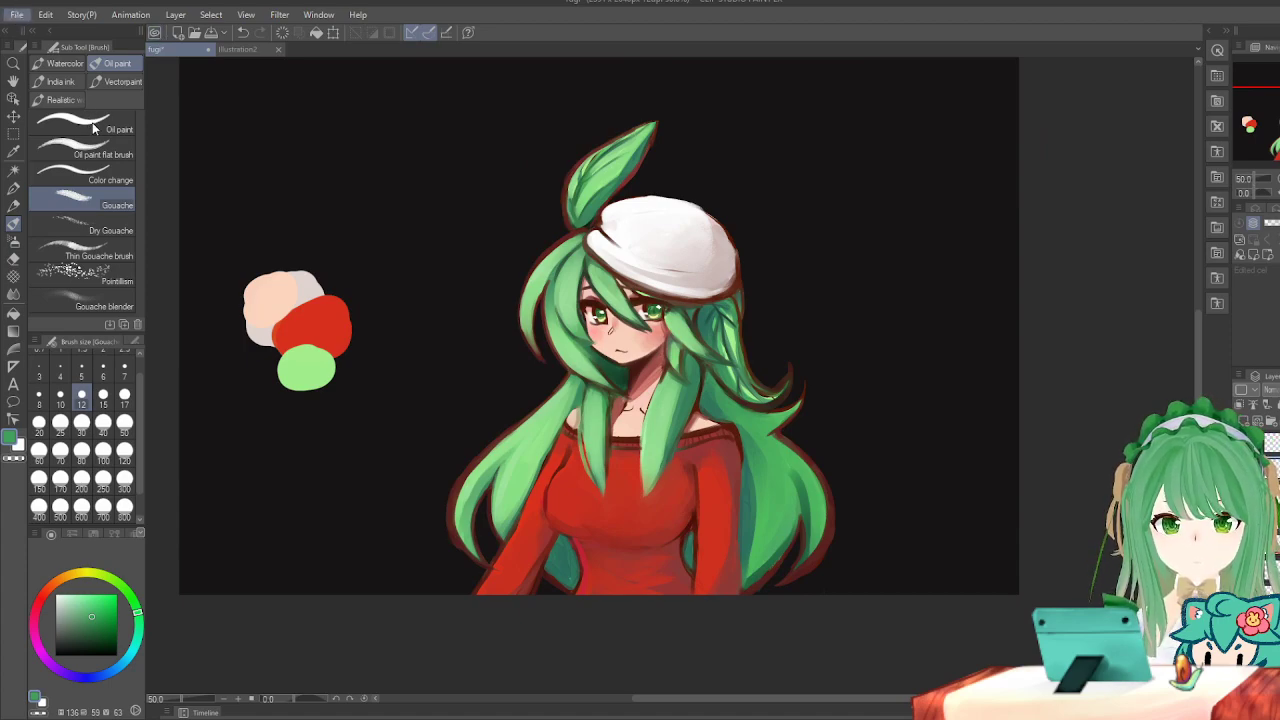
pyautogui.press('alt')
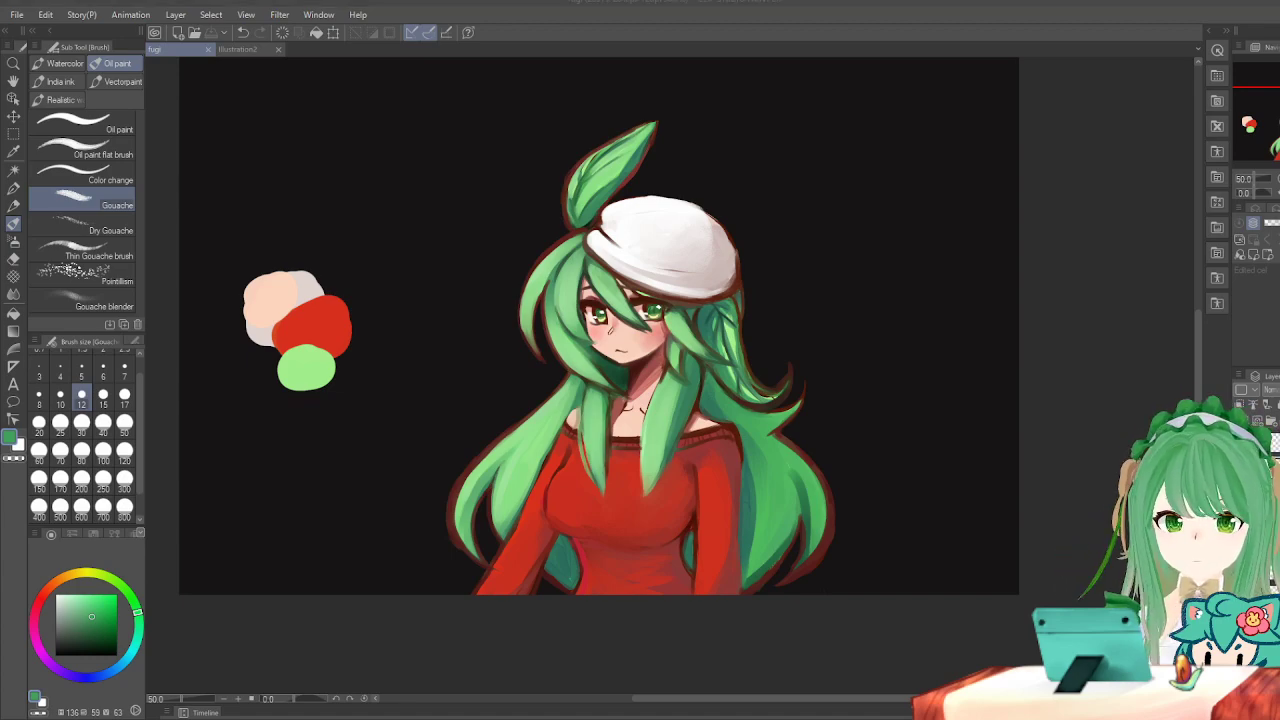
# Examine the whole figure and the head in normal and mirrored views.
pyautogui.scroll(-3, 717, 256)
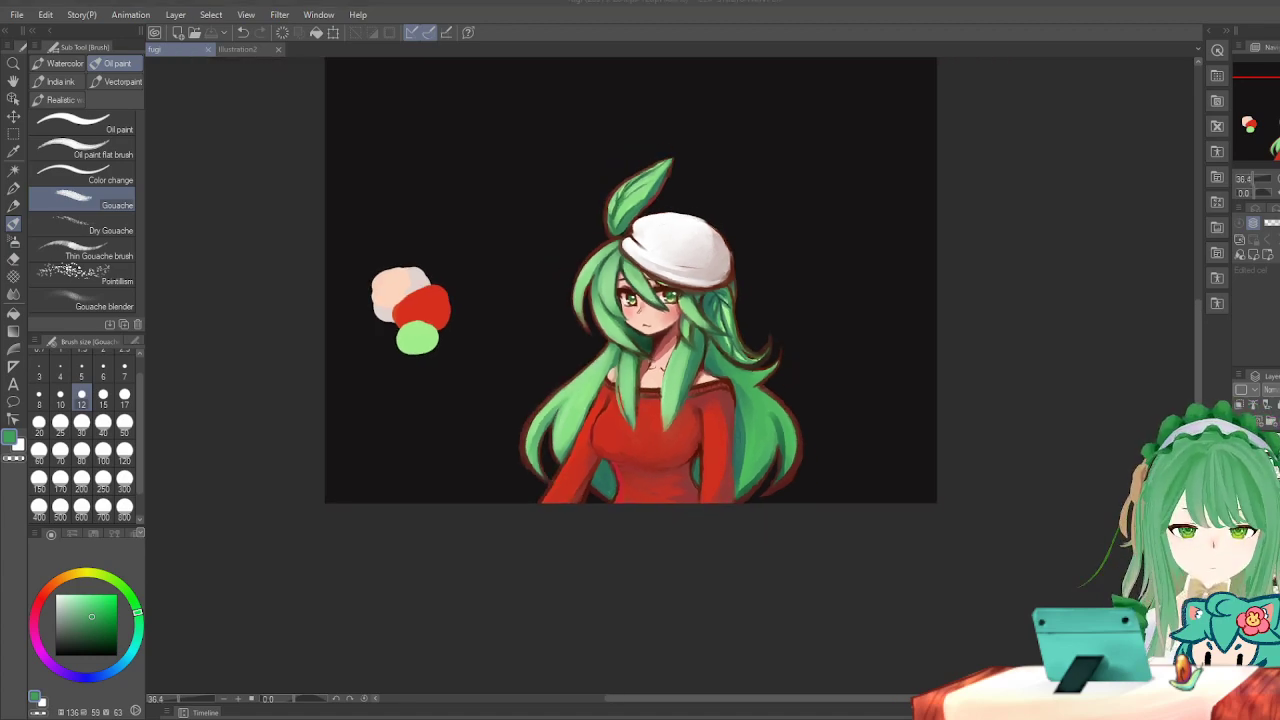
pyautogui.scroll(3, 545, 256)
pyautogui.scroll(1, 668, 490)
pyautogui.press('h')
pyautogui.press('h')
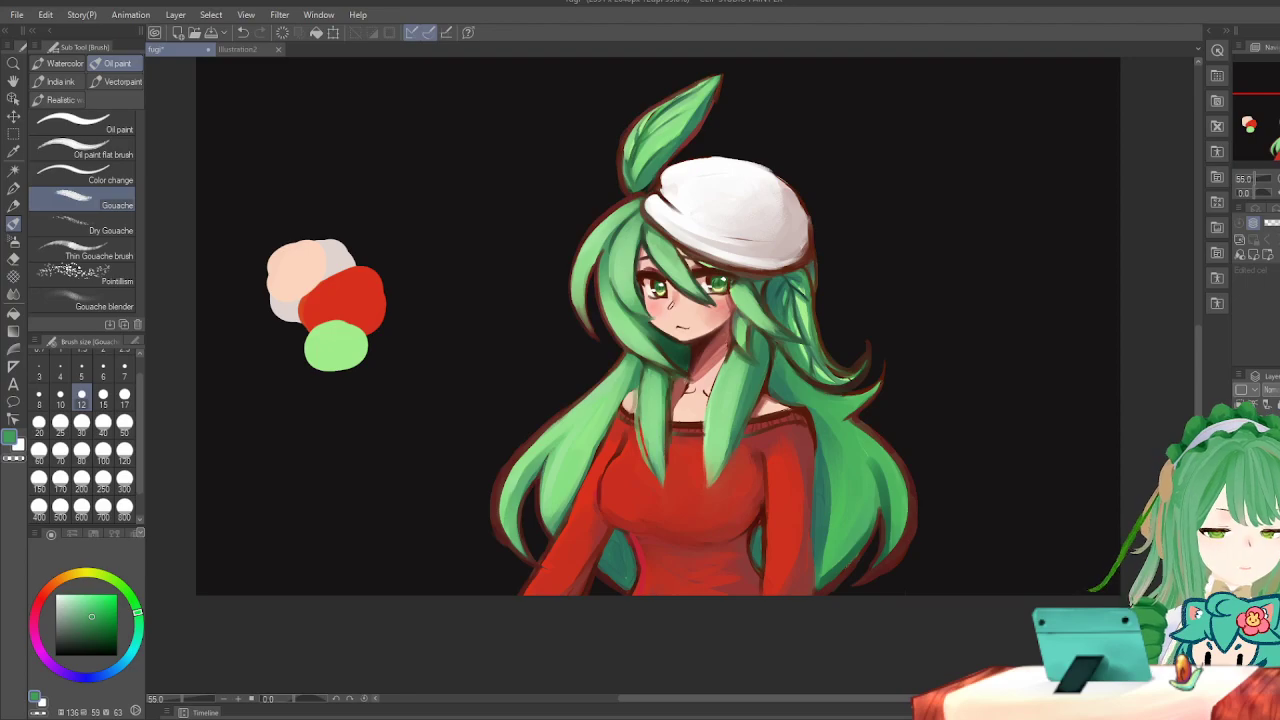
pyautogui.scroll(-3, 946, 591)
pyautogui.scroll(5, 850, 320)
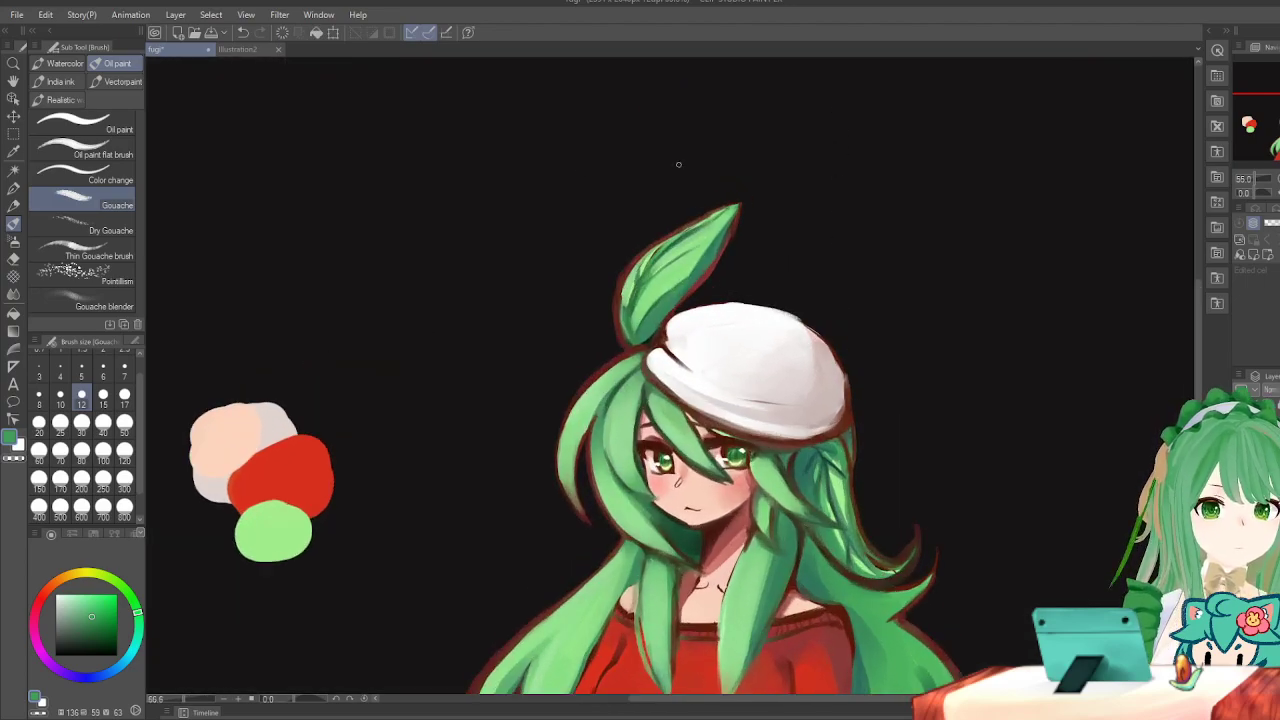
# Sample the dark red on the head leaf, mirror the view, and set the Turnip pen to size 5.
pyautogui.click(13, 150)
pyautogui.scroll(3, 736, 300)
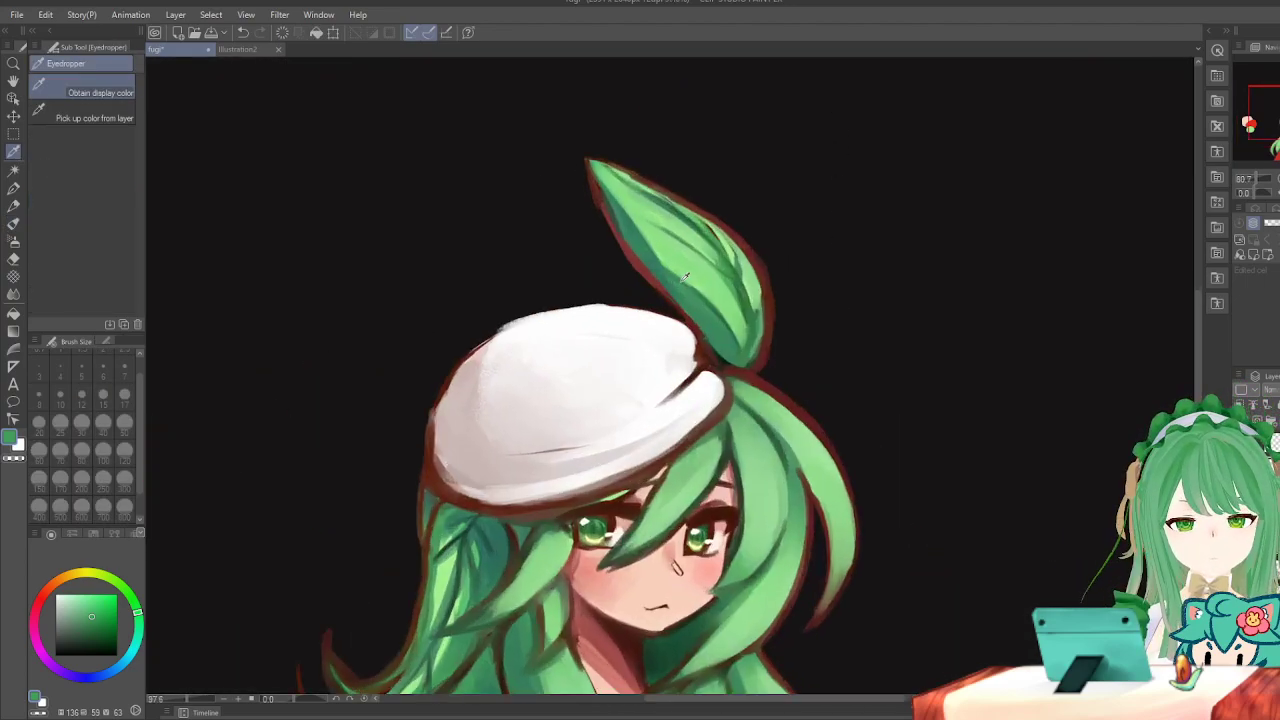
pyautogui.click(700, 268)
pyautogui.press('h')
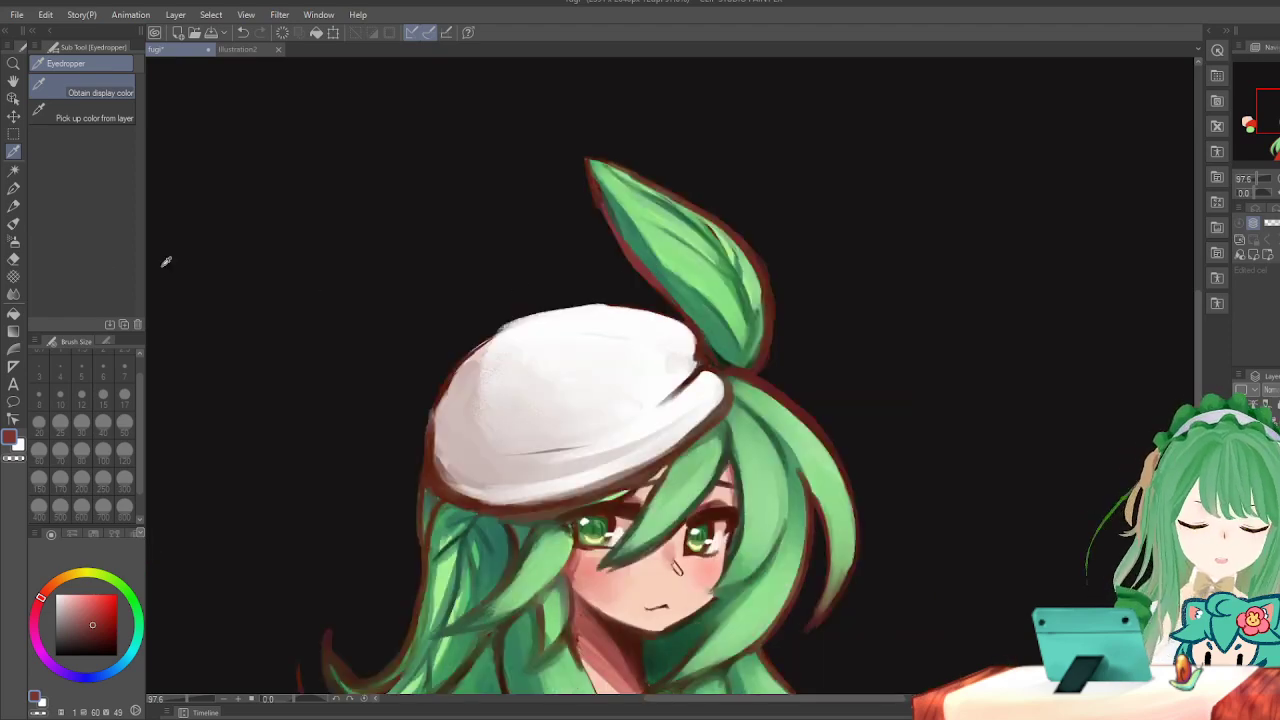
pyautogui.click(13, 188)
pyautogui.click(81, 395)
pyautogui.scroll(2, 500, 360)
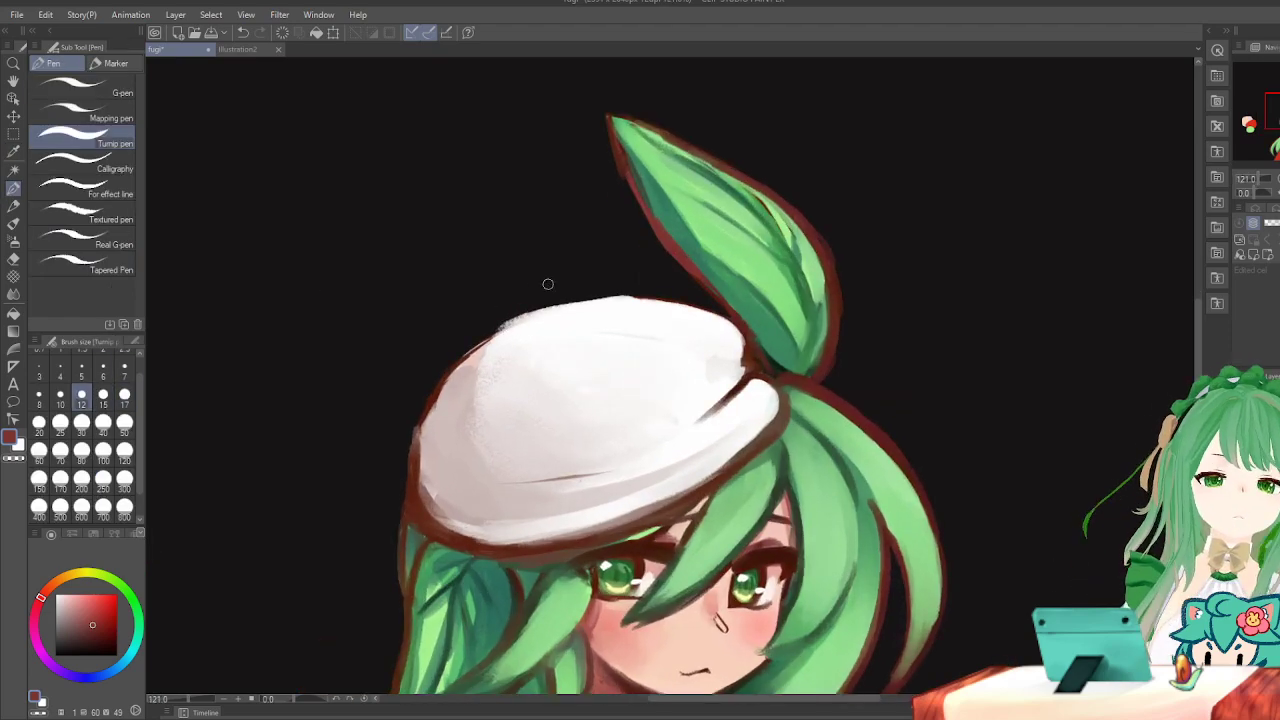
pyautogui.click(81, 422)
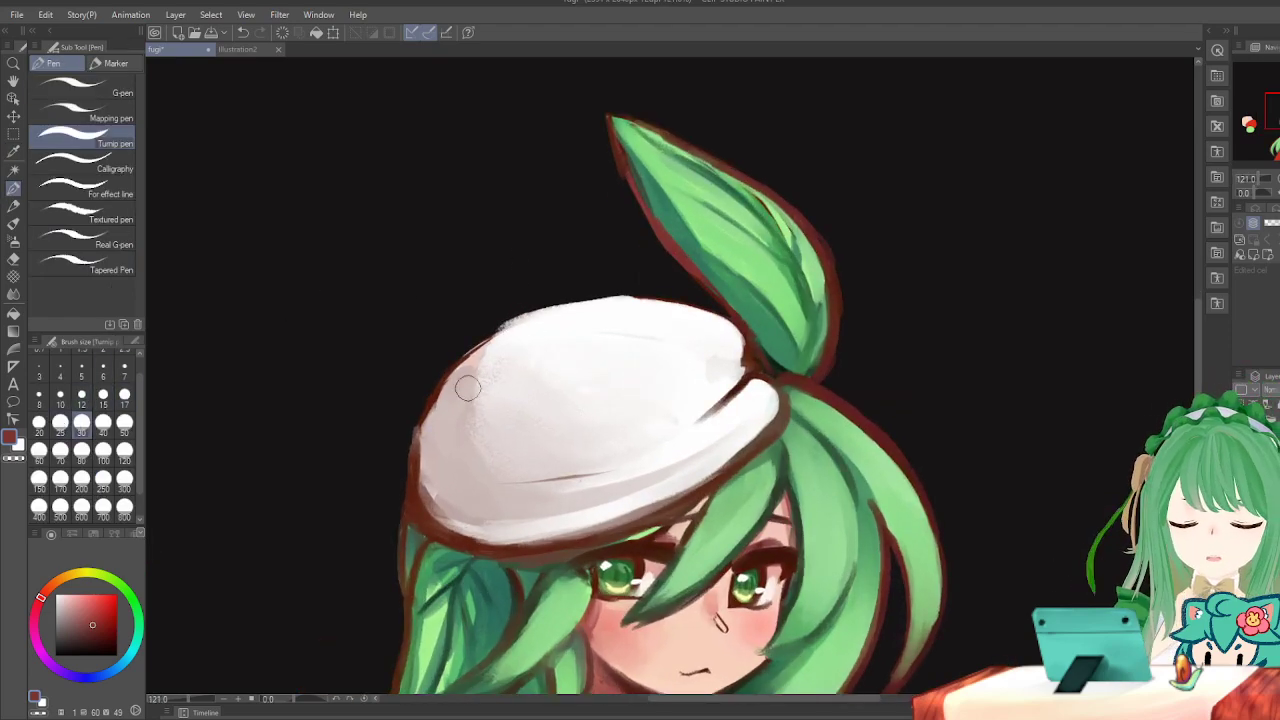
pyautogui.click(81, 371)
# Draw a dark red outline along the white hat's upper back edge, undoing and retrying strokes until the curve is clean.
pyautogui.moveTo(420, 445); pyautogui.dragTo(422, 421)
pyautogui.hotkey('ctrl', 'z')
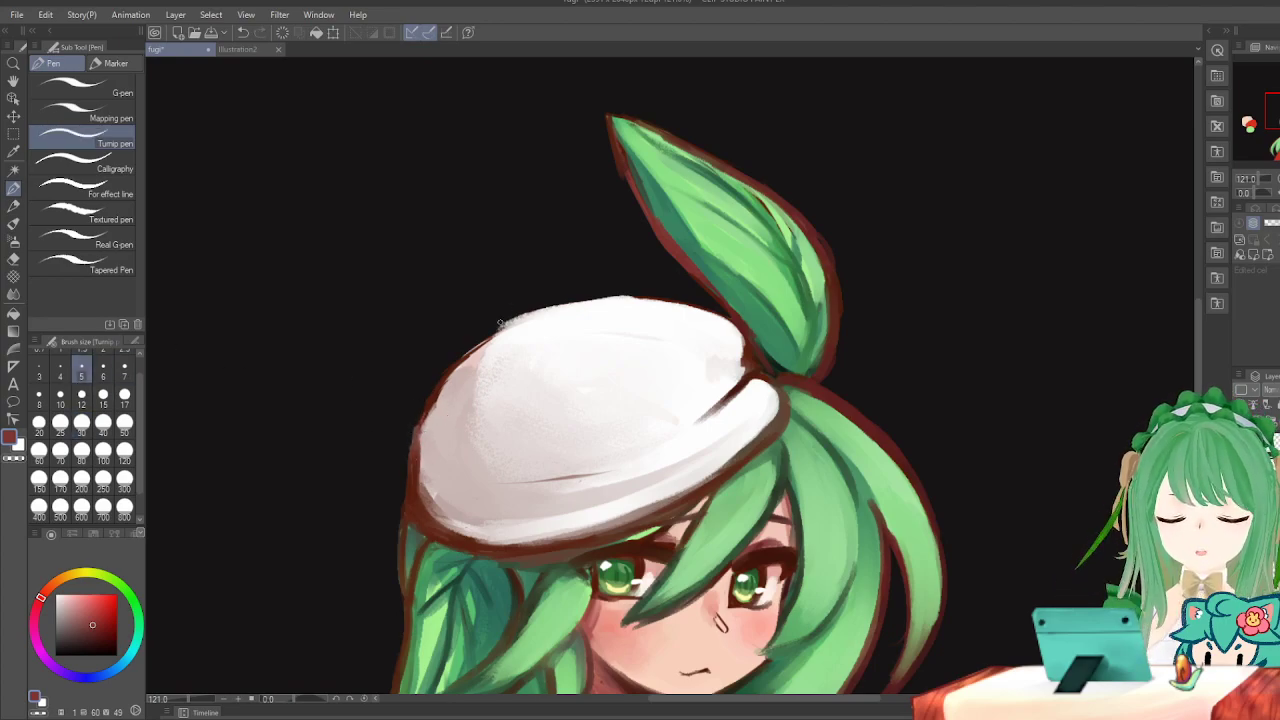
pyautogui.moveTo(468, 358); pyautogui.dragTo(533, 313)
pyautogui.hotkey('ctrl', 'z')
pyautogui.moveTo(475, 346); pyautogui.dragTo(556, 308)
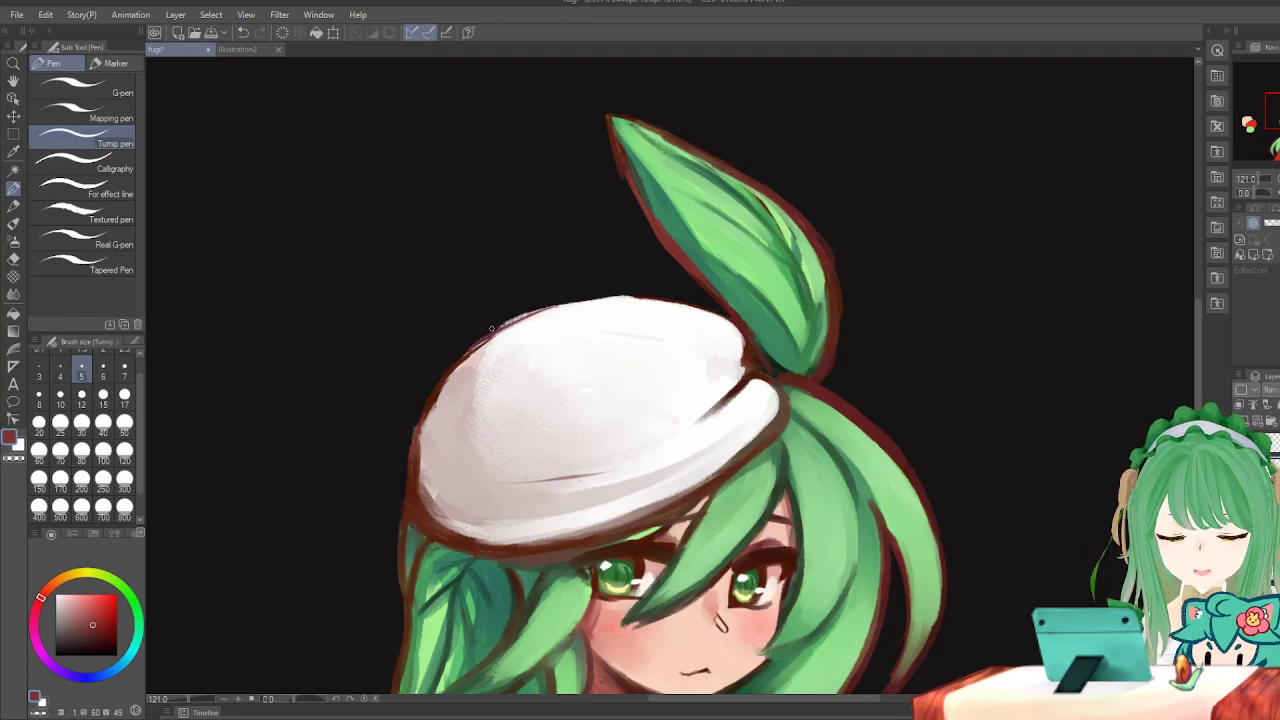
pyautogui.moveTo(476, 349); pyautogui.dragTo(554, 309)
pyautogui.hotkey('ctrl', 'z')
pyautogui.hotkey('ctrl', 'z')
pyautogui.moveTo(469, 348); pyautogui.dragTo(508, 316)
pyautogui.hotkey('ctrl', 'z')
pyautogui.moveTo(456, 361)
pyautogui.mouseDown()
pyautogui.moveTo(538, 311)
pyautogui.moveTo(499, 323)
pyautogui.moveTo(490, 334)
pyautogui.moveTo(553, 307)
pyautogui.moveTo(500, 325)
pyautogui.moveTo(521, 312)
pyautogui.moveTo(493, 335)
pyautogui.moveTo(538, 307)
pyautogui.moveTo(499, 324)
pyautogui.moveTo(600, 298)
pyautogui.mouseUp()
pyautogui.hotkey('ctrl', 'z')
pyautogui.hotkey('ctrl', 'z')
pyautogui.hotkey('ctrl', 'z')
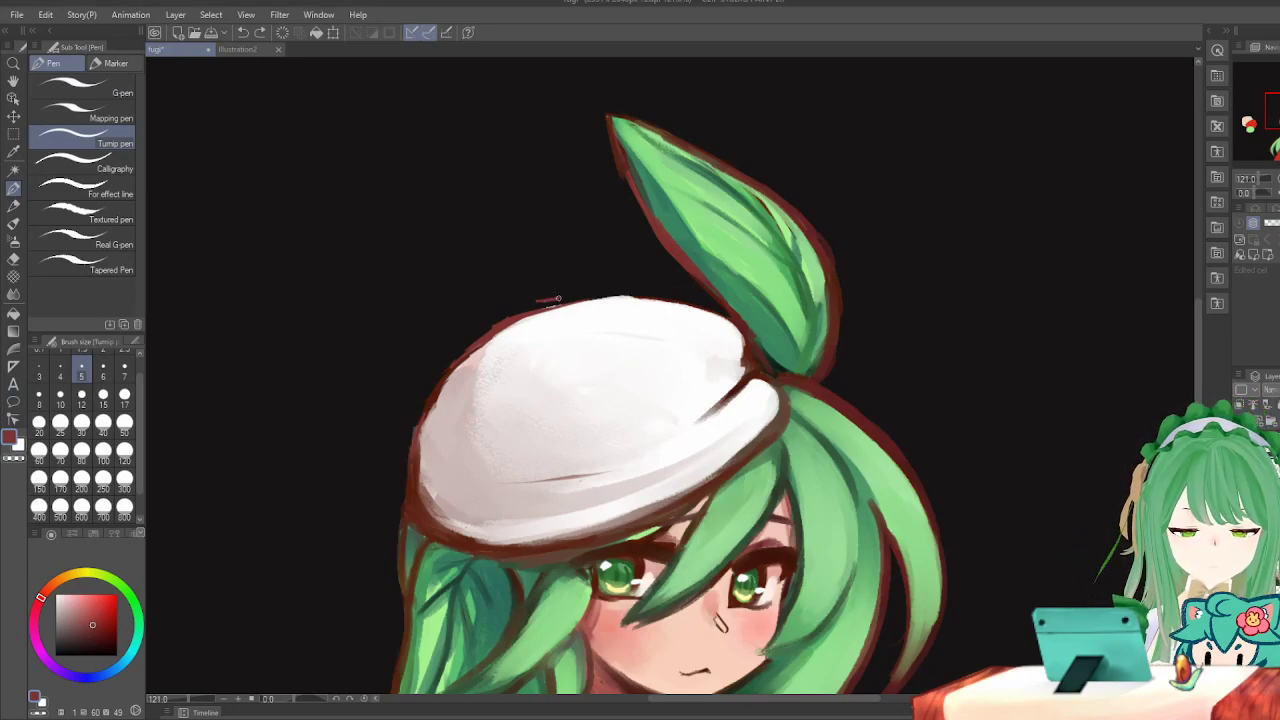
# Continue the dark red outline over the crown of the white hat, undoing and redrawing the stroke as needed.
pyautogui.hotkey('ctrl', 'z')
pyautogui.moveTo(516, 315); pyautogui.dragTo(603, 296)
pyautogui.hotkey('ctrl', 'z')
pyautogui.moveTo(518, 316); pyautogui.dragTo(596, 302)
pyautogui.hotkey('ctrl', 'z')
pyautogui.moveTo(522, 314)
pyautogui.mouseDown()
pyautogui.moveTo(588, 299)
pyautogui.moveTo(510, 317)
pyautogui.moveTo(638, 295)
pyautogui.mouseUp()
pyautogui.hotkey('ctrl', 'z')
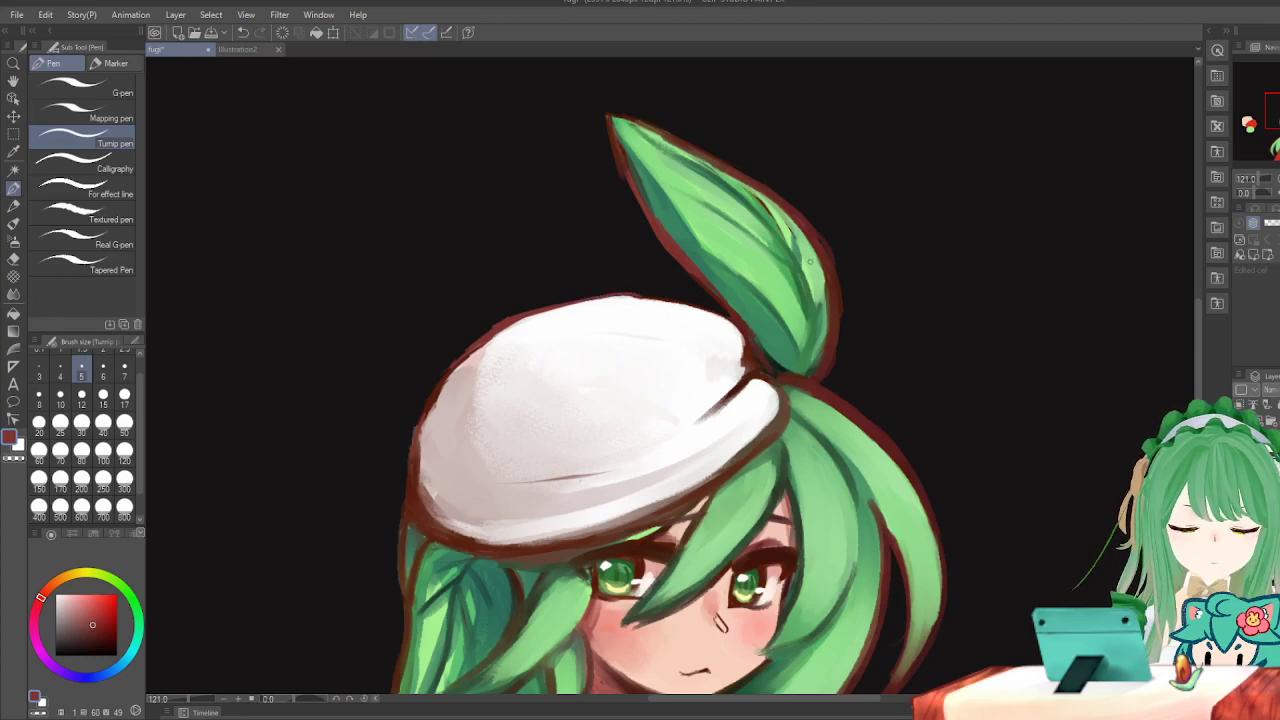
# Check the outlined hat against the whole figure in the normal view, and save the illustration.
pyautogui.scroll(-6, 807, 260)
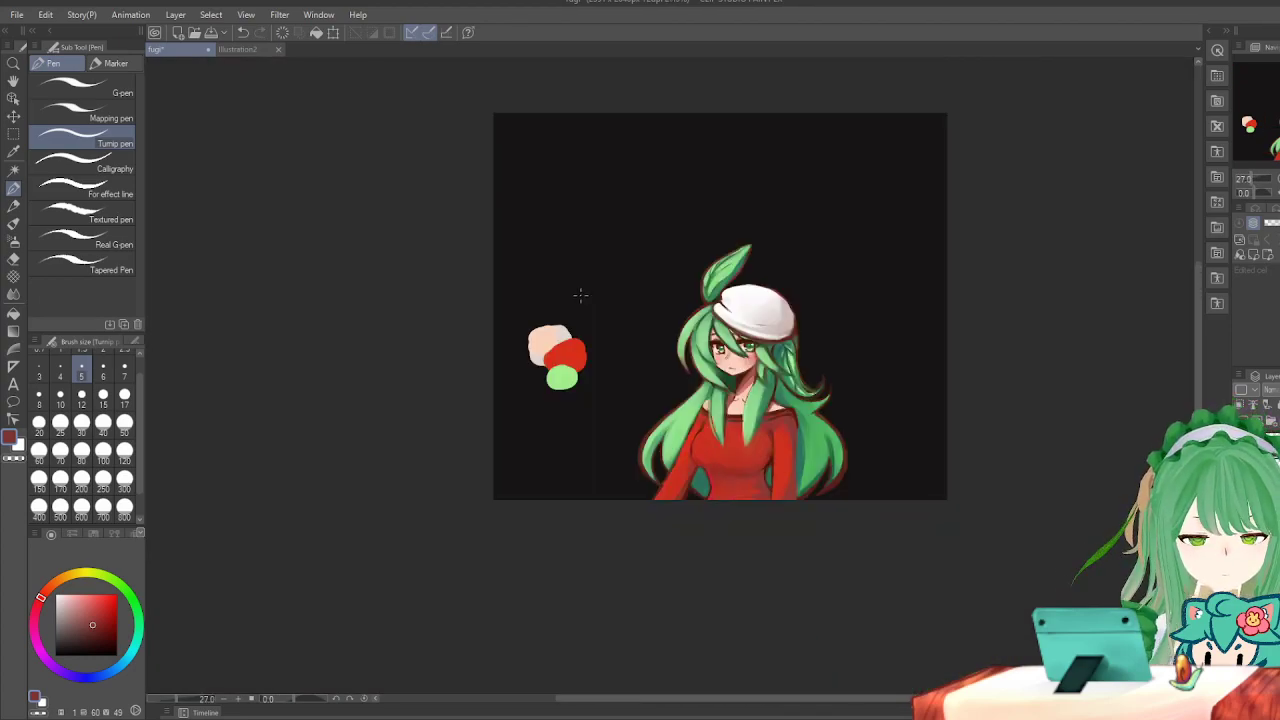
pyautogui.scroll(3, 923, 340)
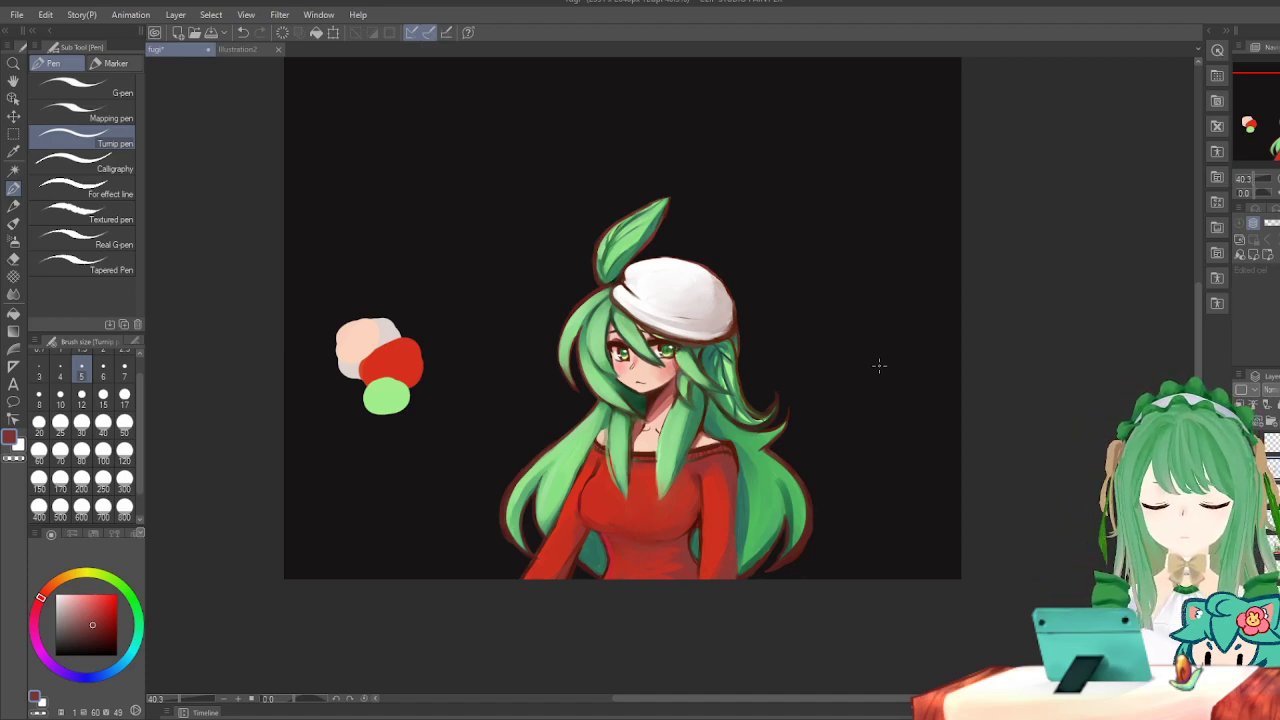
pyautogui.scroll(2, 611, 349)
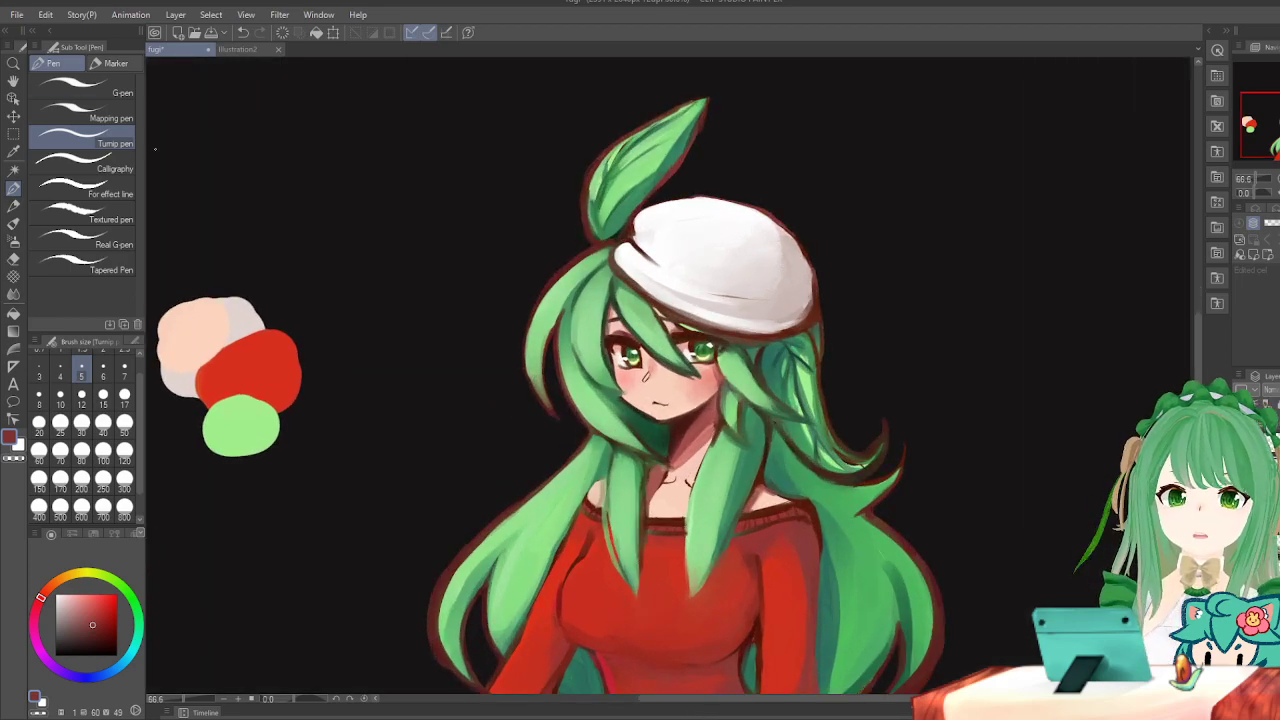
pyautogui.scroll(-2, 434, 283)
pyautogui.scroll(-1, 438, 276)
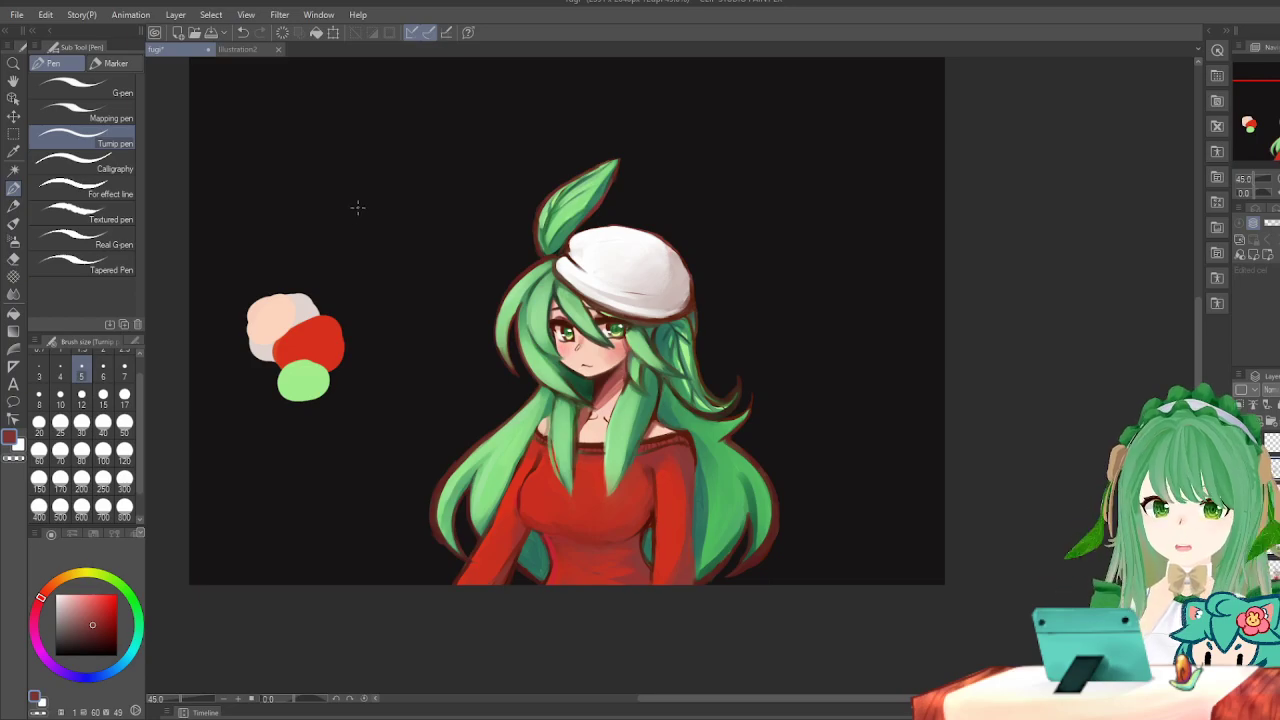
pyautogui.scroll(1, 410, 208)
pyautogui.scroll(3, 594, 150)
pyautogui.scroll(-4, 594, 145)
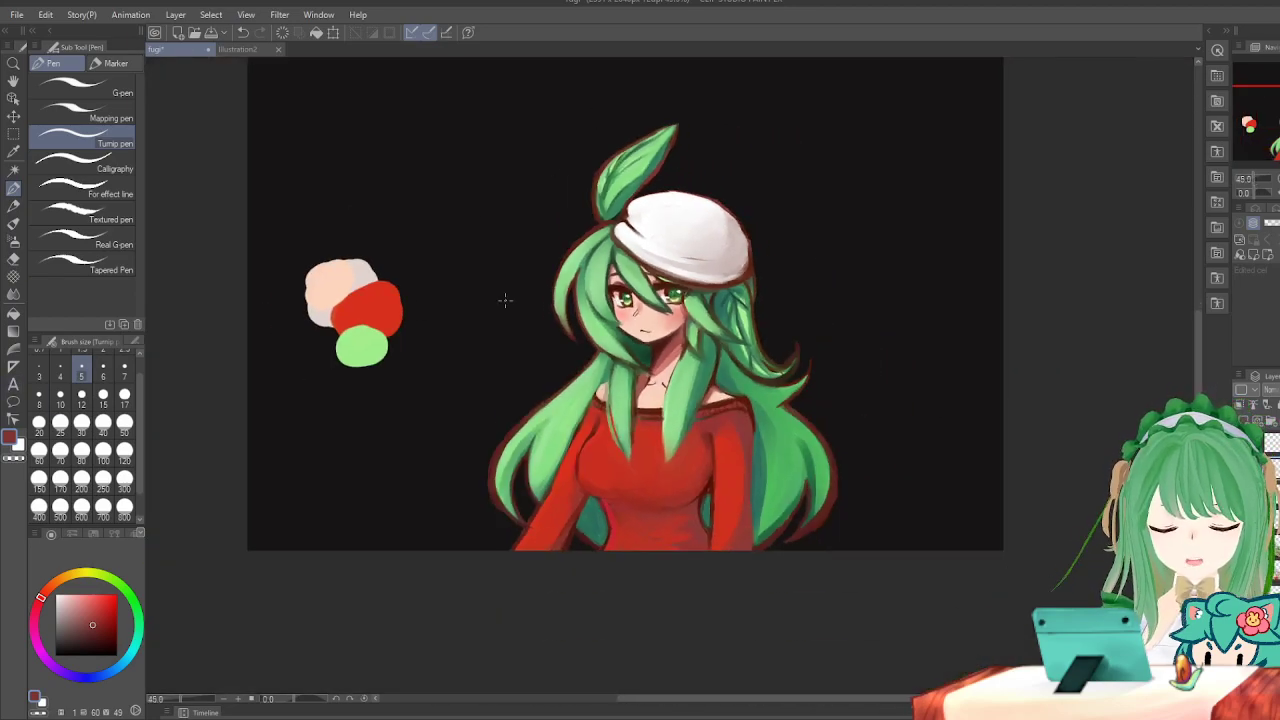
pyautogui.scroll(2, 709, 172)
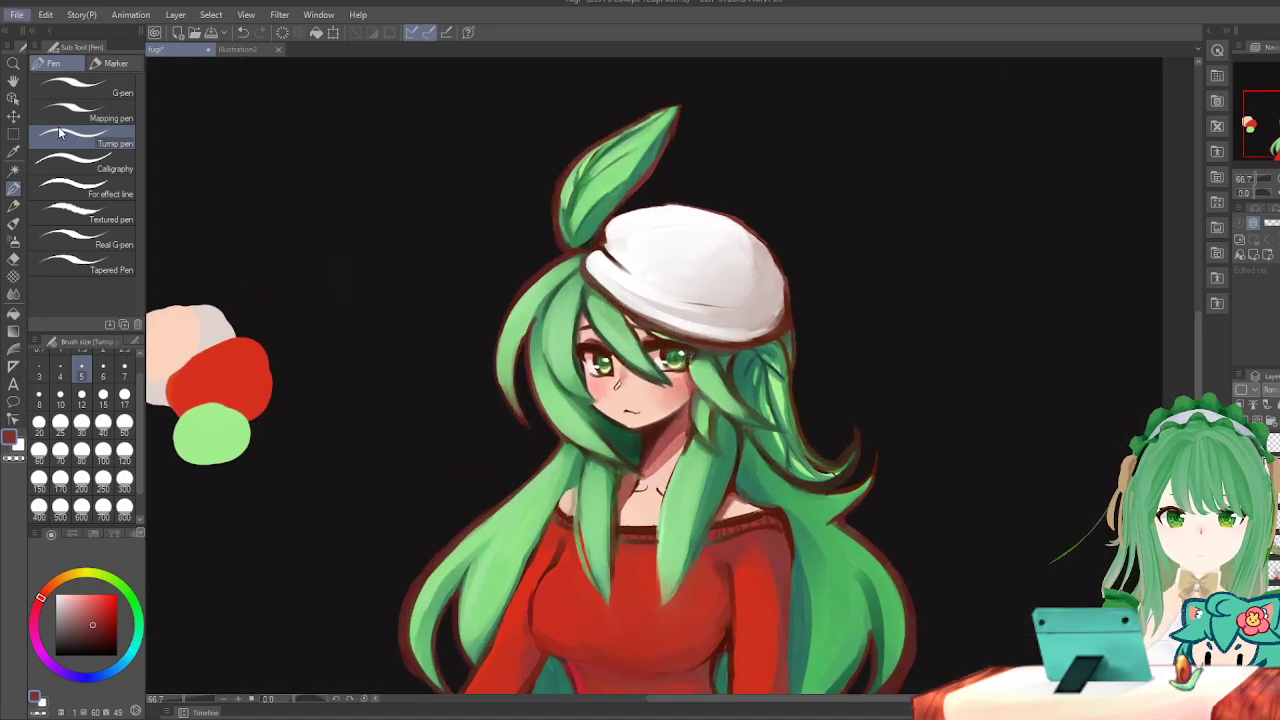
pyautogui.hotkey('ctrl', 's')
# Examine the overall figure and its silhouette at several magnifications.
pyautogui.scroll(-4, 540, 250)
pyautogui.scroll(3, 593, 397)
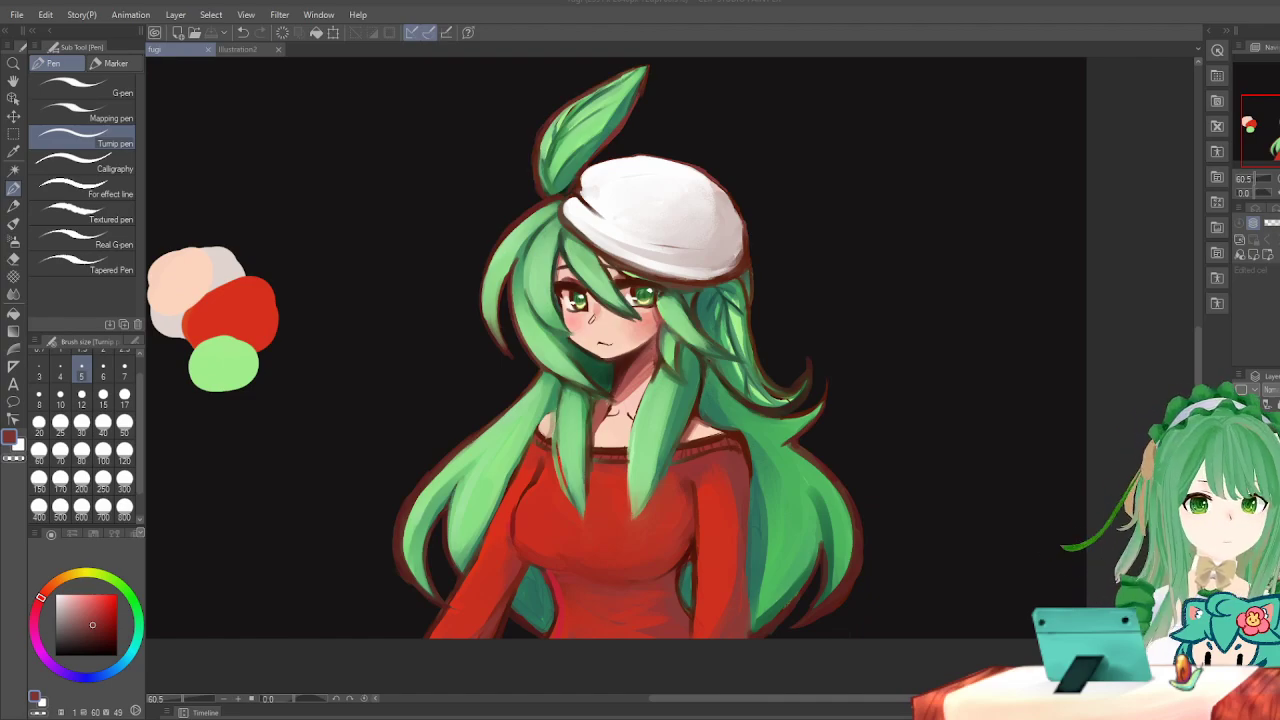
pyautogui.scroll(-2, 590, 292)
pyautogui.scroll(2, 585, 280)
pyautogui.scroll(-1, 630, 385)
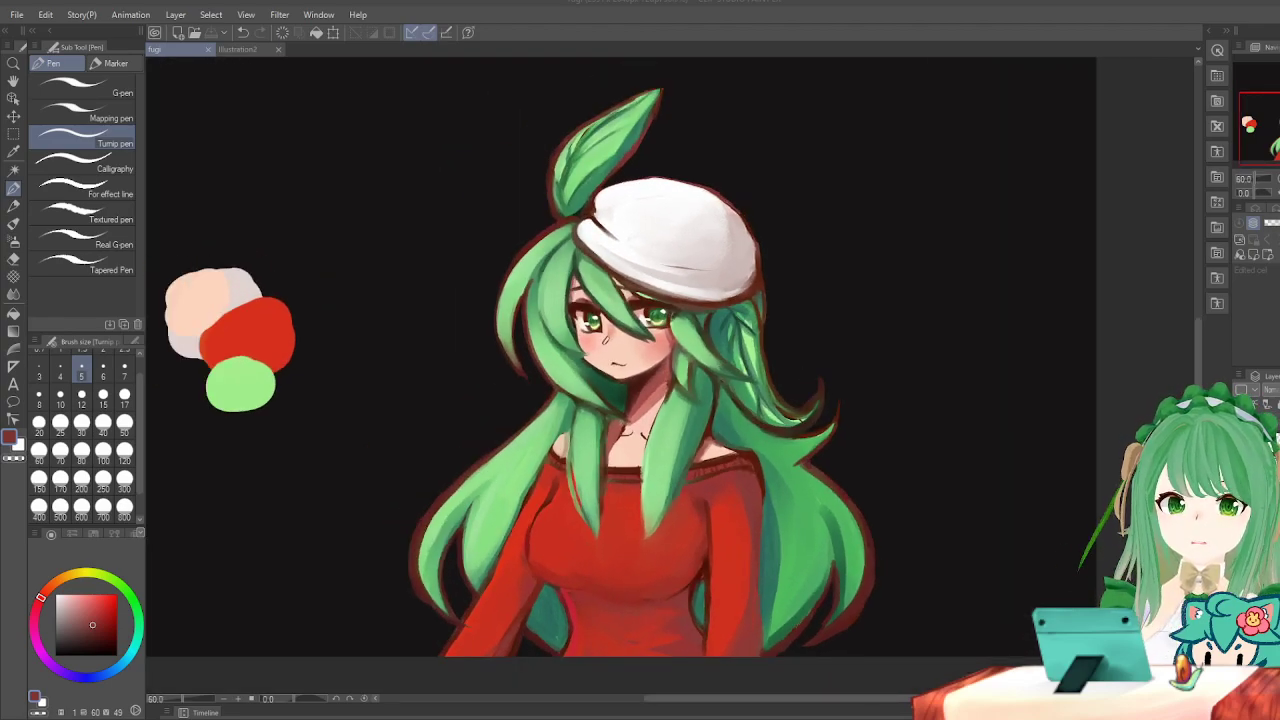
pyautogui.scroll(-2, 648, 340)
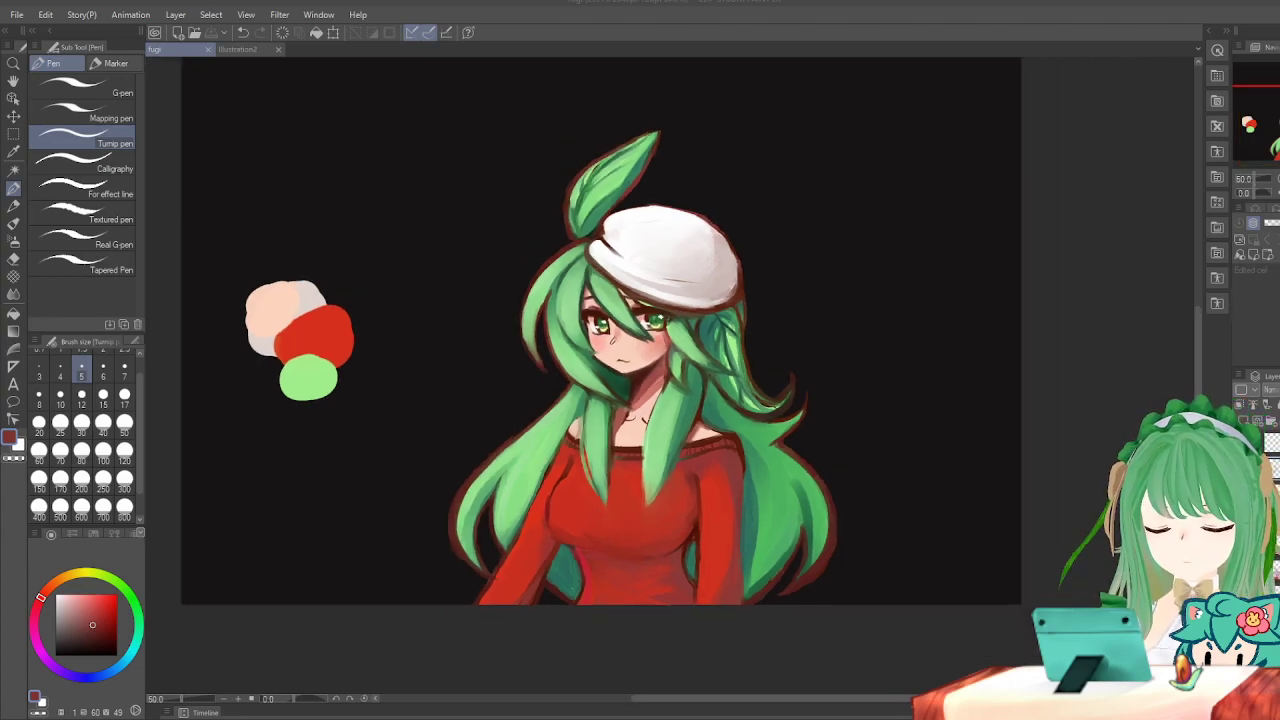
pyautogui.scroll(2, 410, 374)
pyautogui.scroll(1, 620, 350)
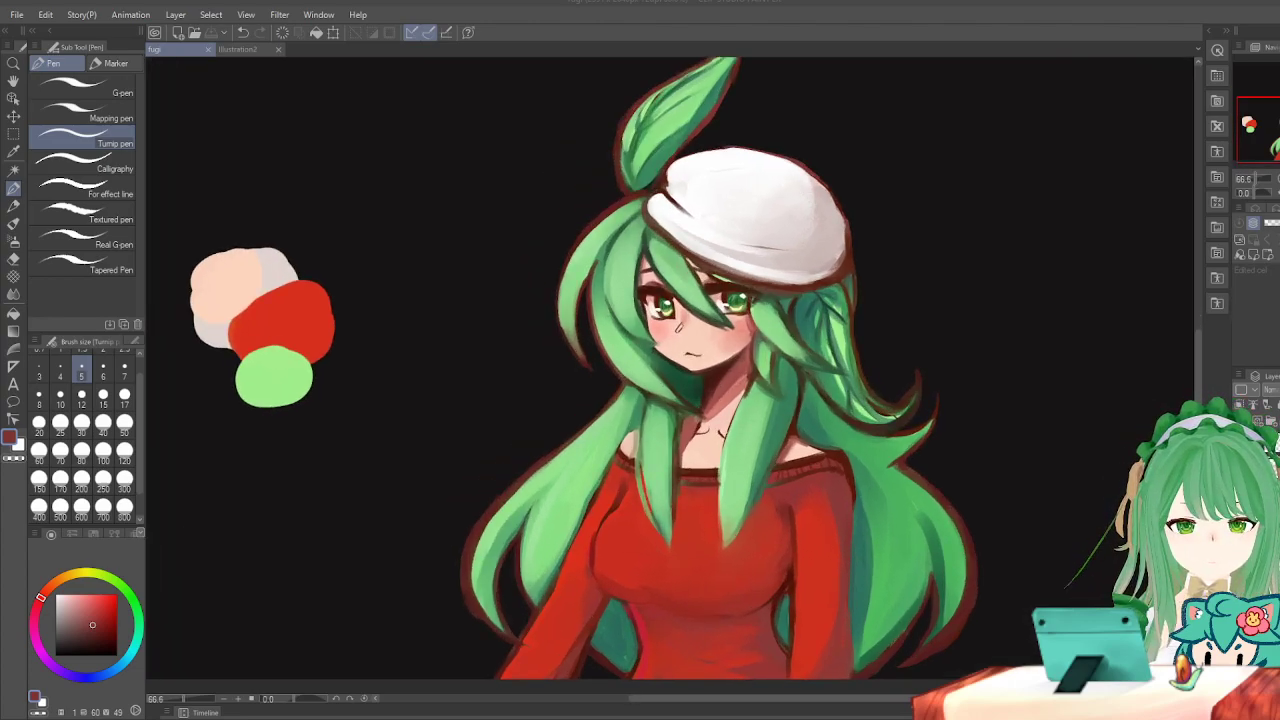
# Sample a darker red from the outline around the outer hair lock beside the face, and switch to the Gouache brush at size 10.
pyautogui.scroll(3, 600, 160)
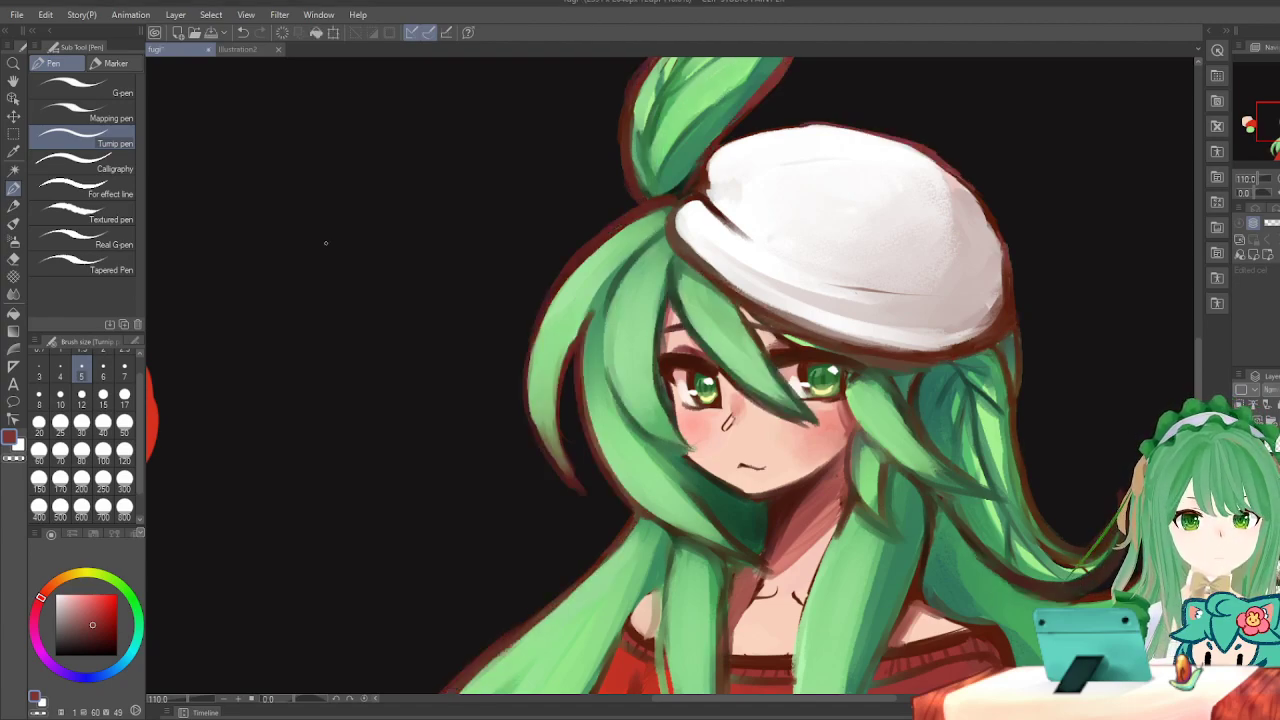
pyautogui.click(14, 152)
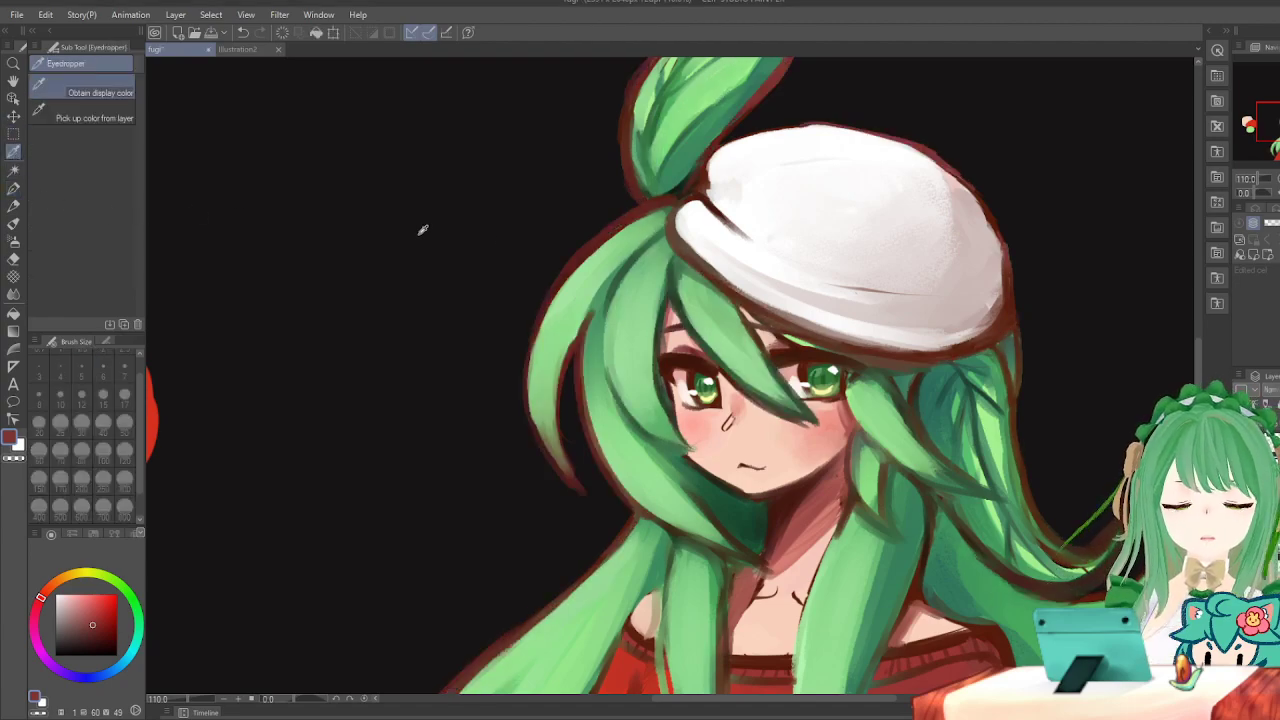
pyautogui.scroll(3, 600, 239)
pyautogui.scroll(-3, 227, 101)
pyautogui.scroll(4, 260, 106)
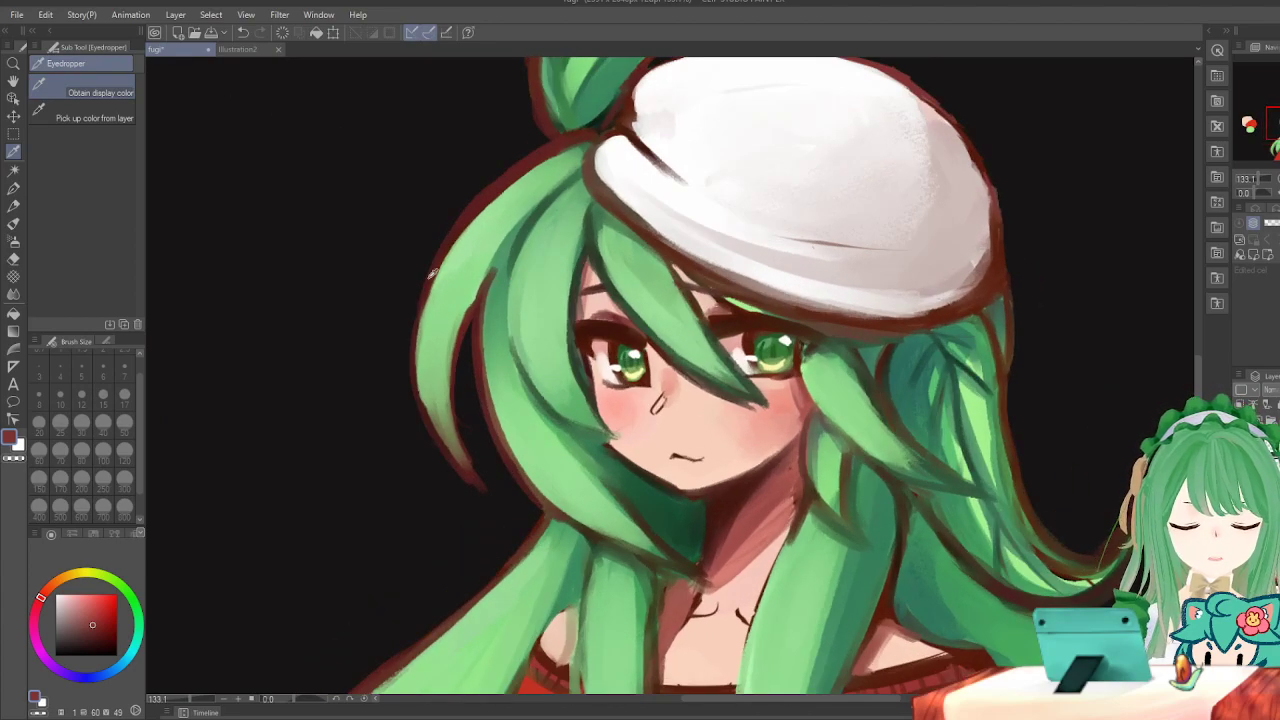
pyautogui.scroll(-4, 251, 249)
pyautogui.scroll(3, 399, 292)
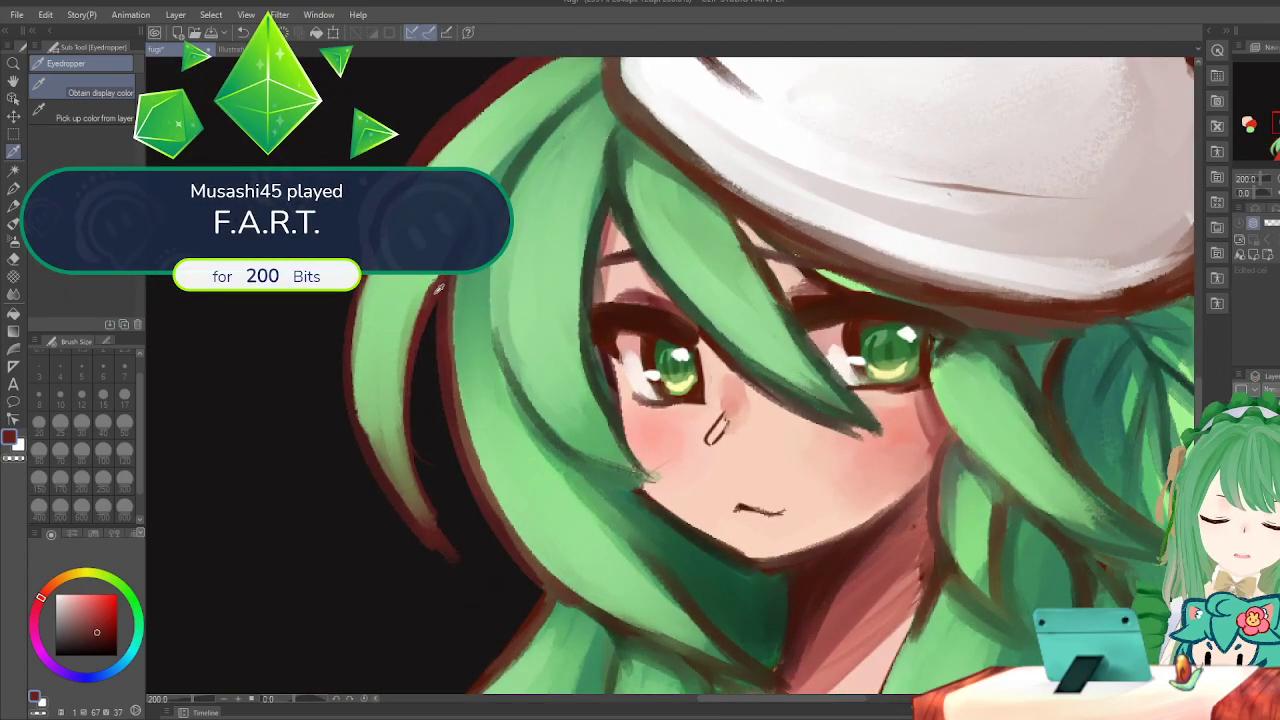
pyautogui.click(13, 222)
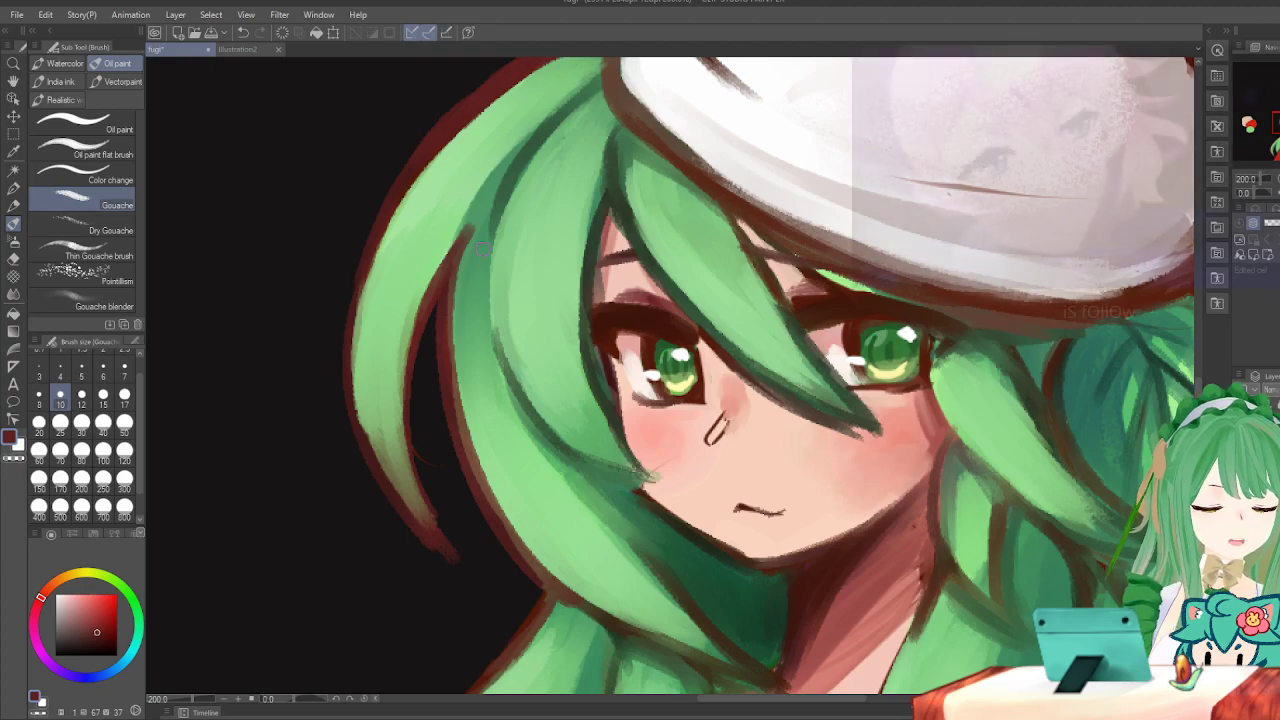
# Compare the whole figure with its earlier, less rendered version, and inspect the neck, collar and shoulder hair up close.
pyautogui.scroll(-5, 519, 341)
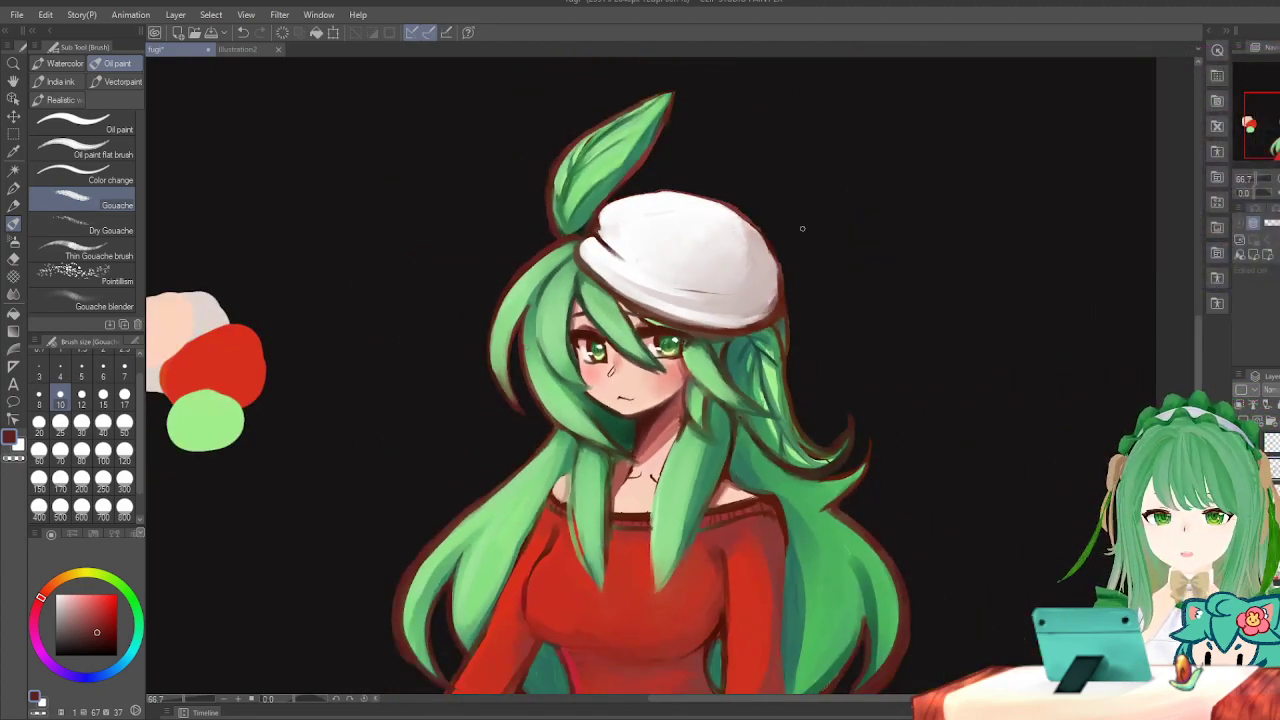
pyautogui.scroll(2, 713, 340)
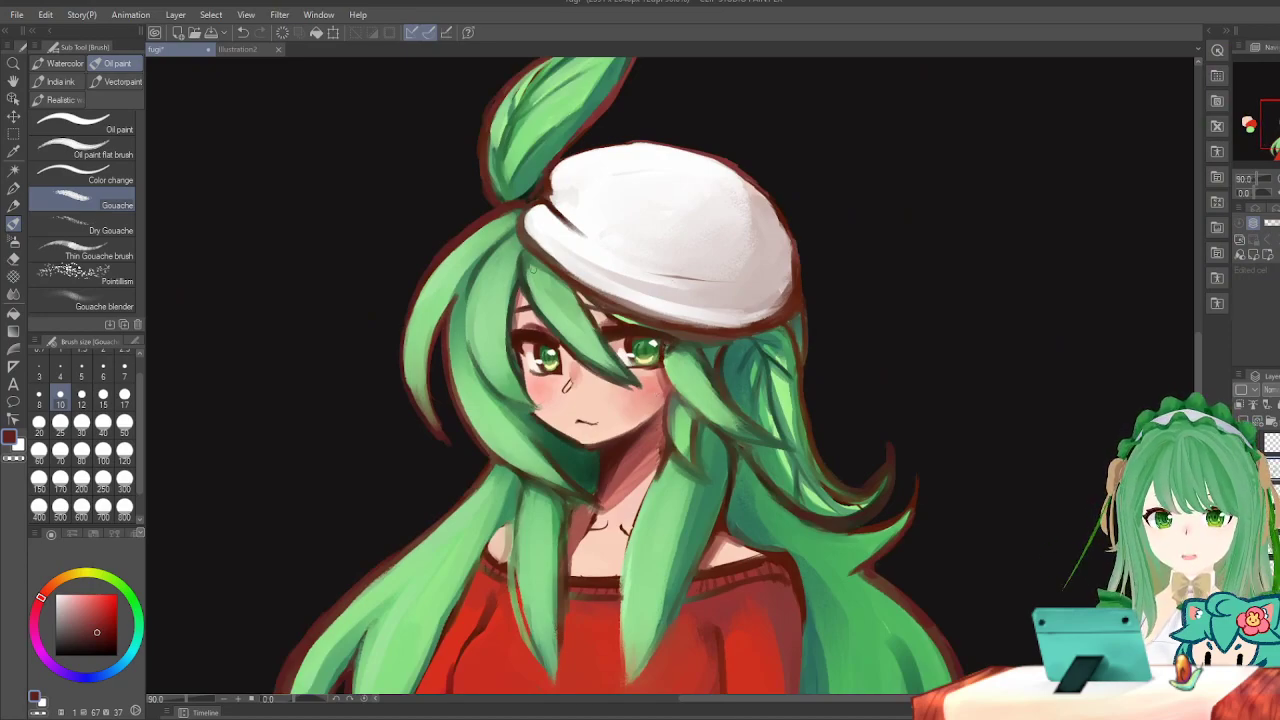
pyautogui.scroll(-3, 603, 195)
pyautogui.scroll(3, 613, 192)
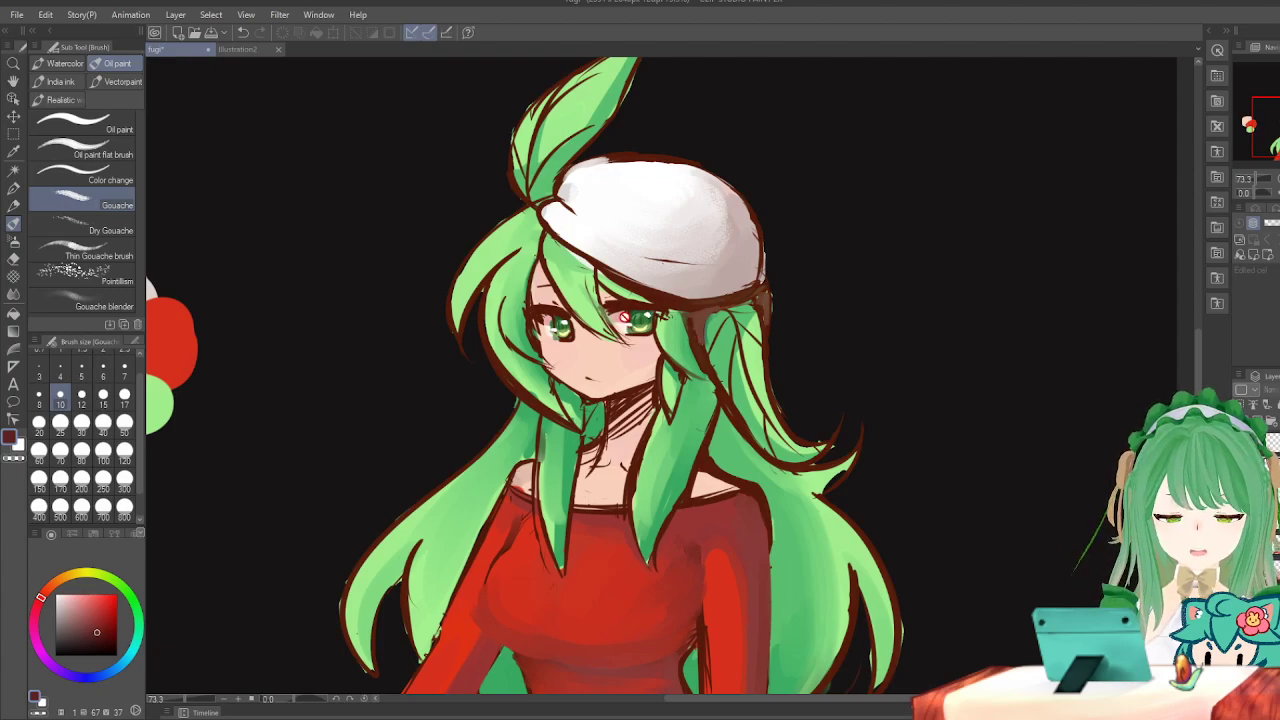
pyautogui.scroll(3, 625, 318)
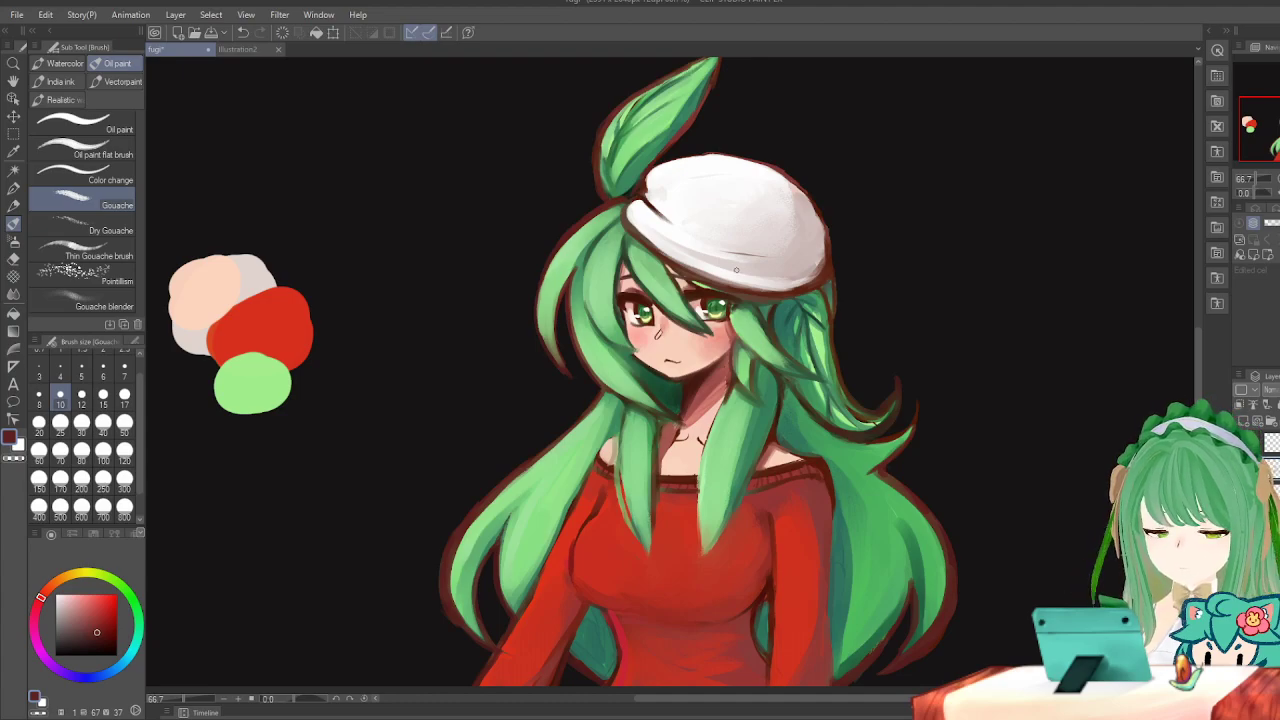
pyautogui.scroll(-3, 736, 270)
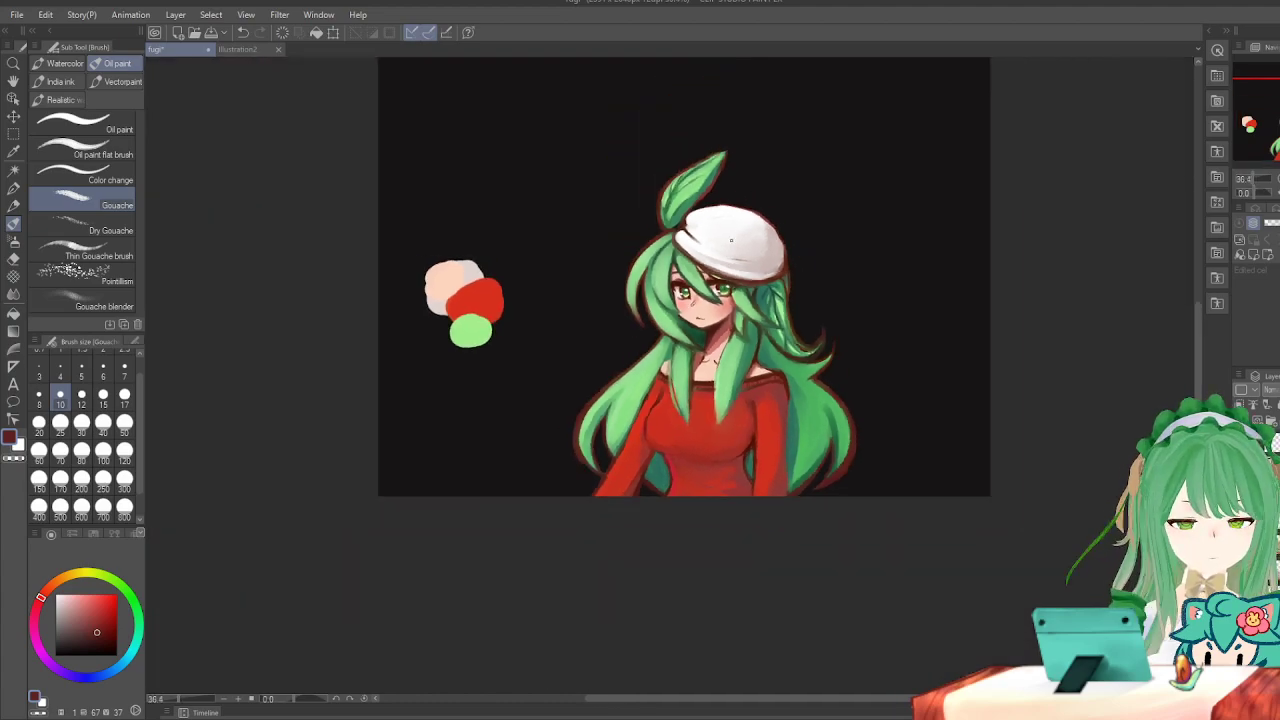
pyautogui.scroll(3, 740, 179)
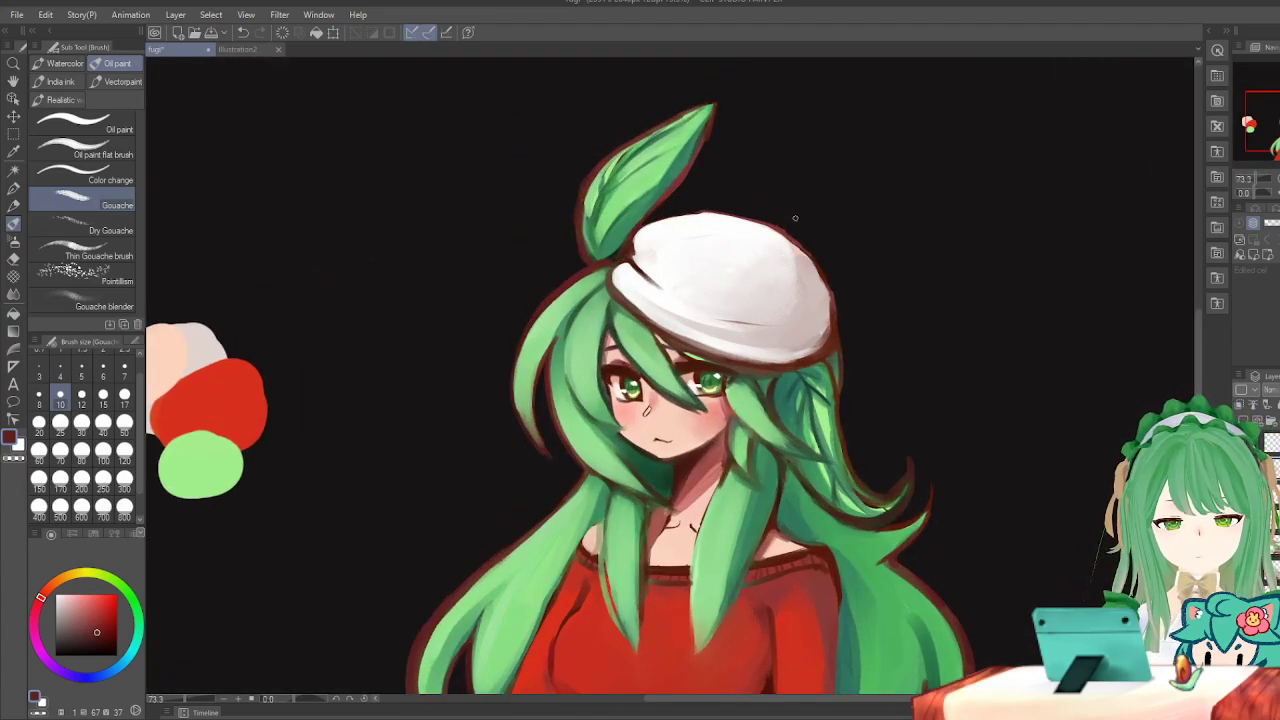
pyautogui.scroll(-2, 752, 204)
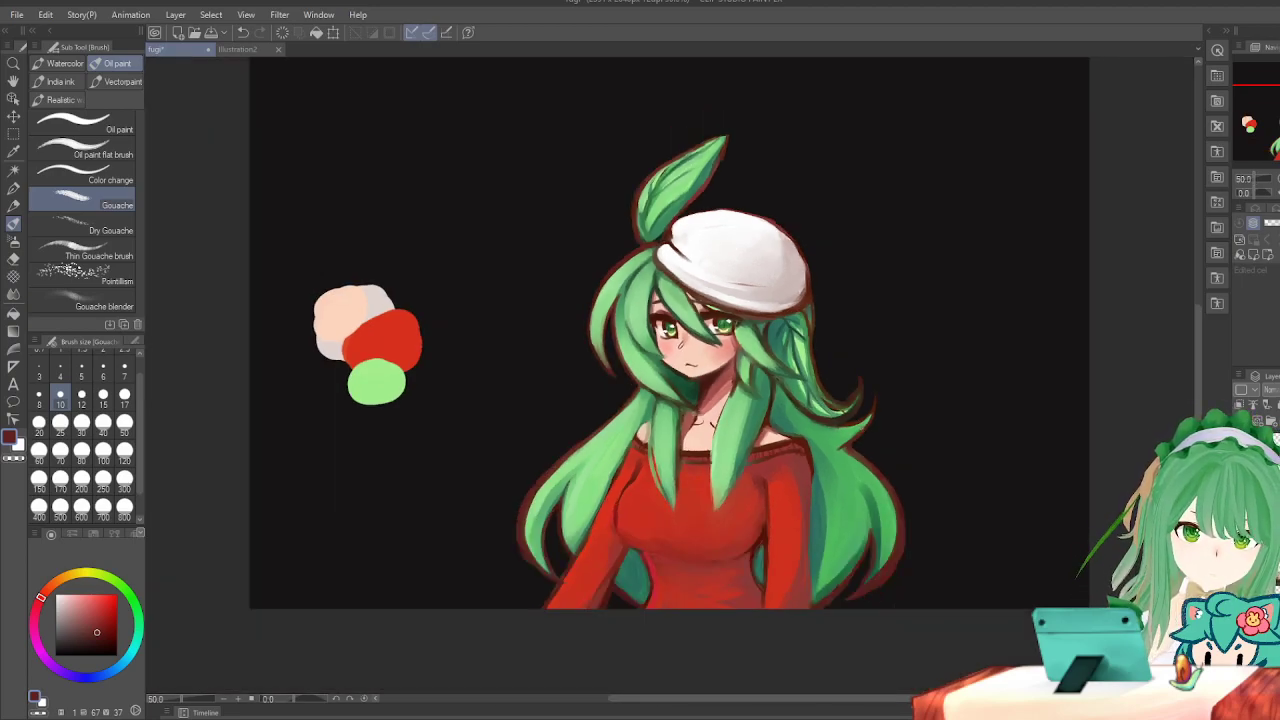
pyautogui.scroll(-1, 813, 395)
pyautogui.scroll(1, 807, 238)
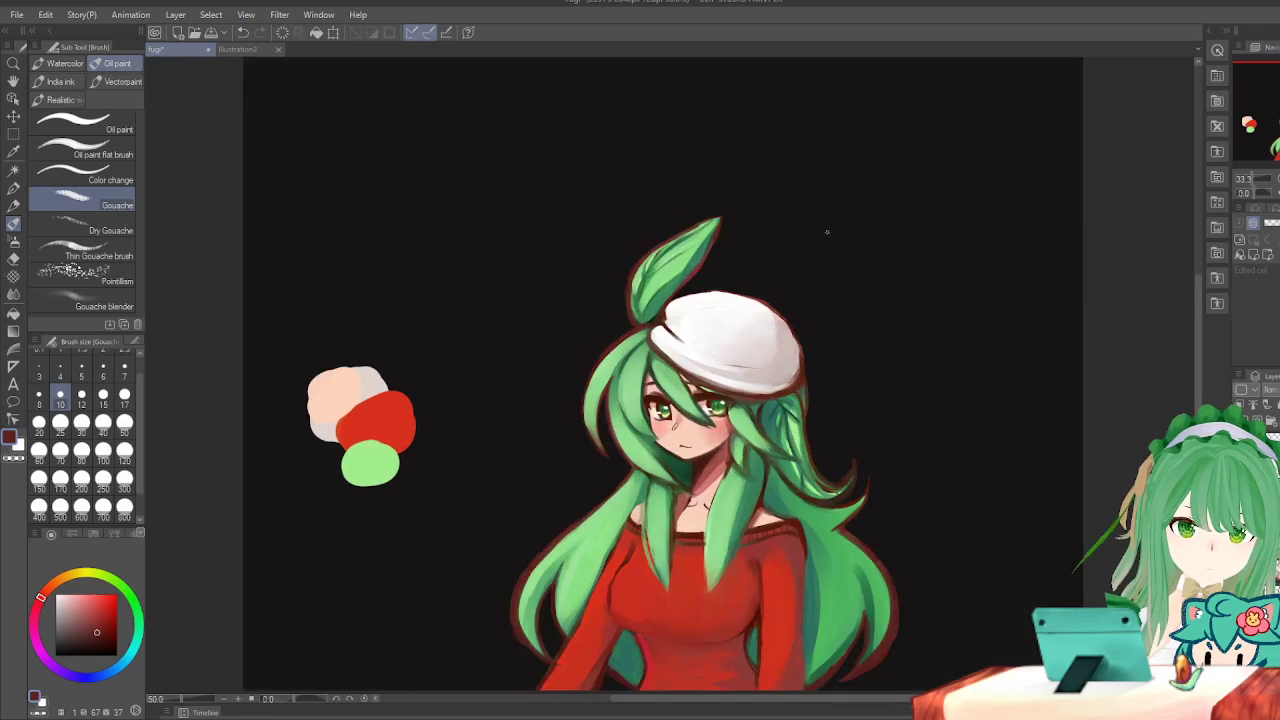
pyautogui.scroll(3, 760, 507)
pyautogui.scroll(1, 760, 507)
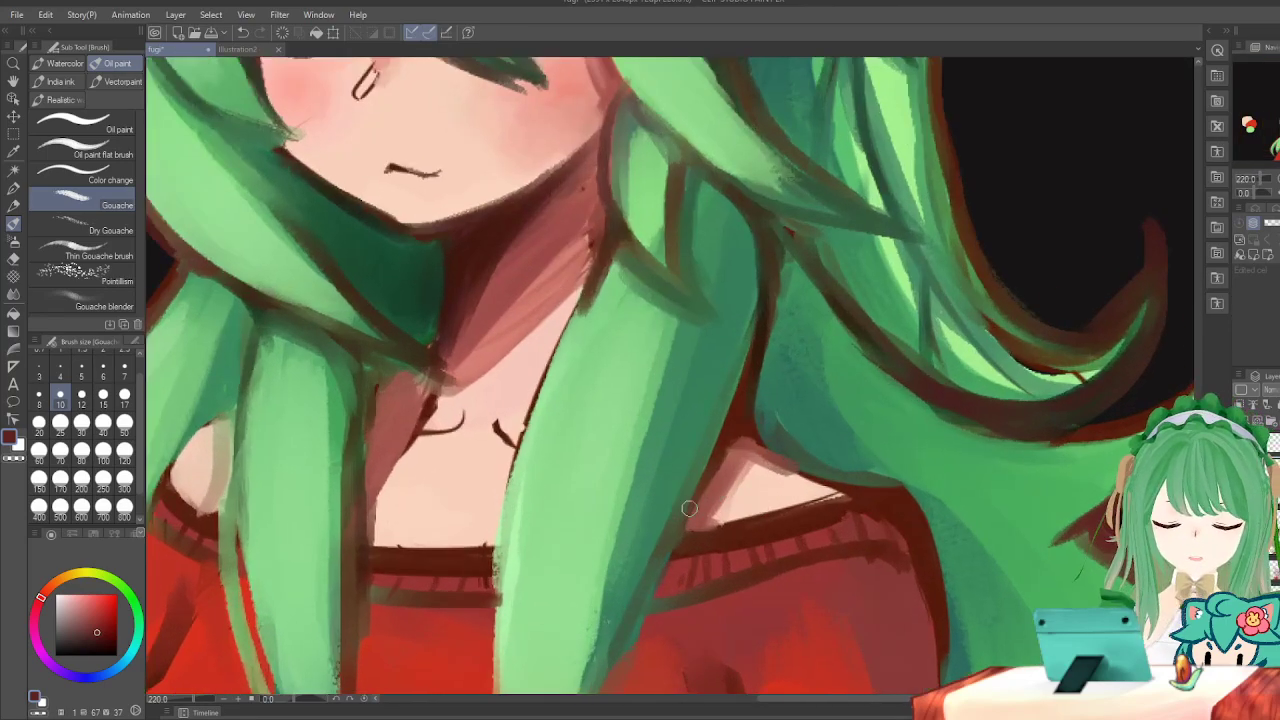
# Examine the whole figure at several magnifications, including a closer look at the lower face, neck, collar and shoulder hair.
pyautogui.scroll(-4, 660, 466)
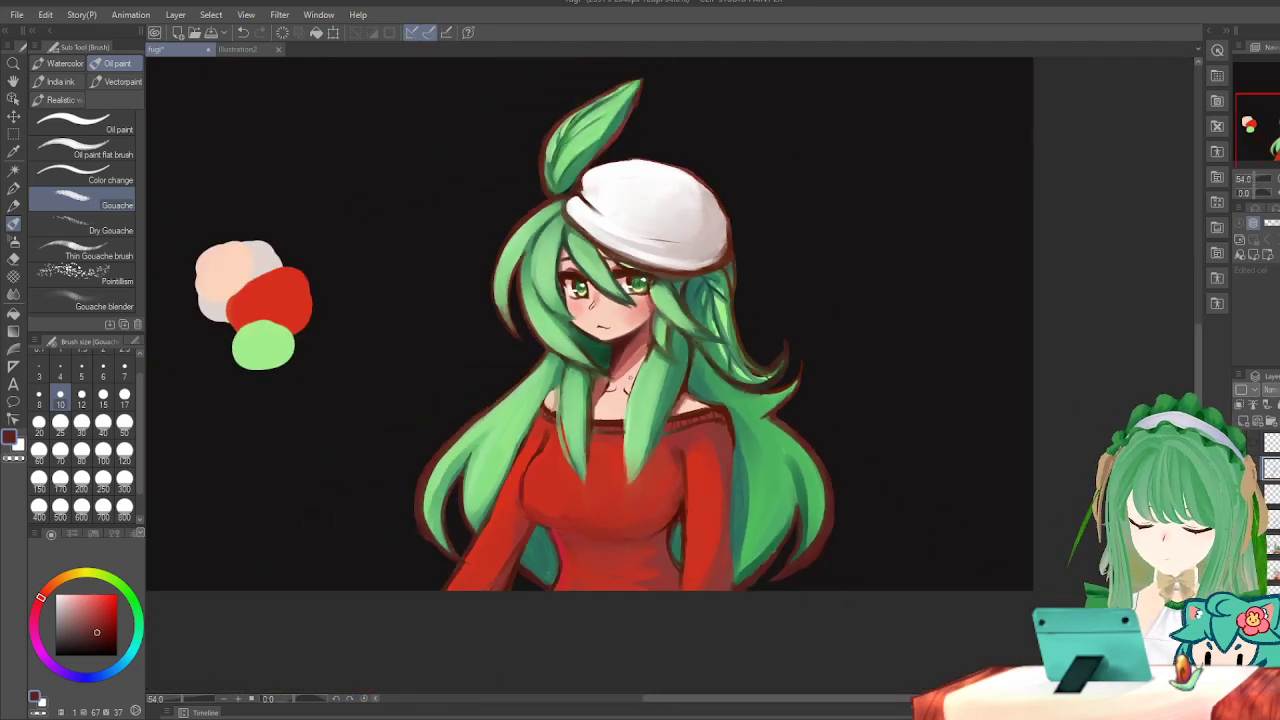
pyautogui.scroll(-2, 728, 360)
pyautogui.scroll(1, 728, 325)
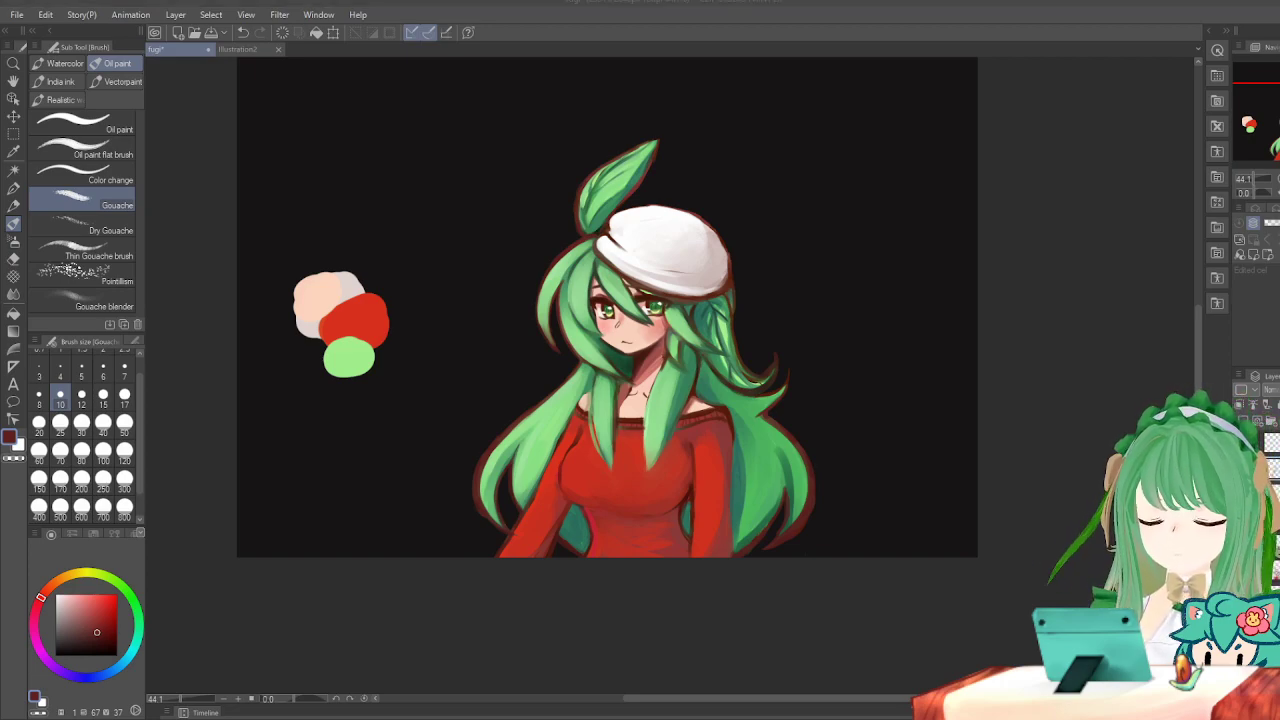
pyautogui.scroll(1, 454, 416)
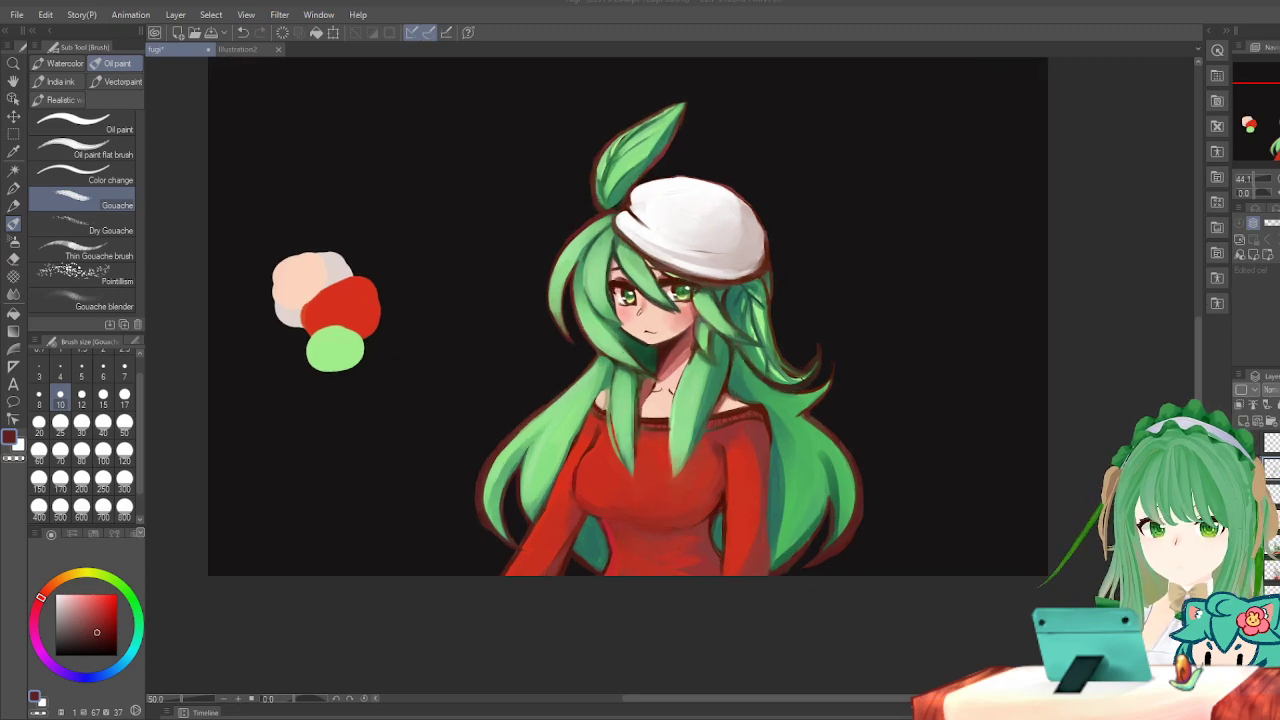
pyautogui.scroll(-2, 518, 372)
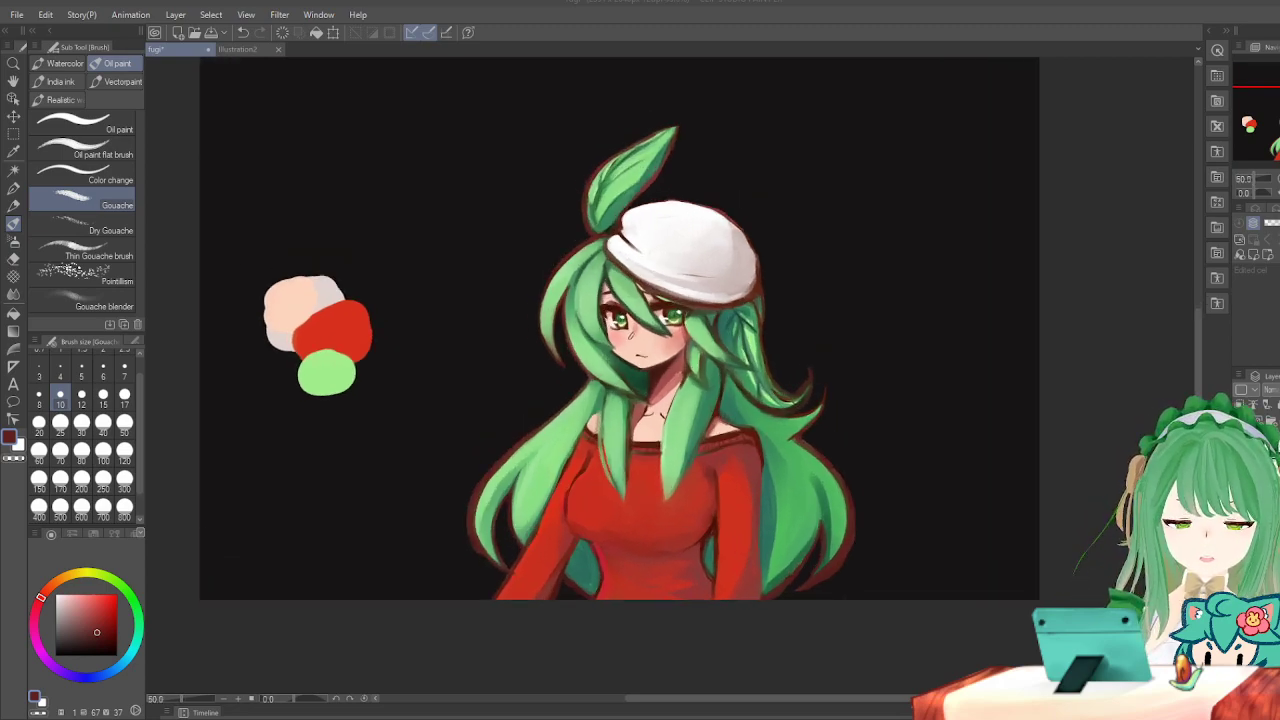
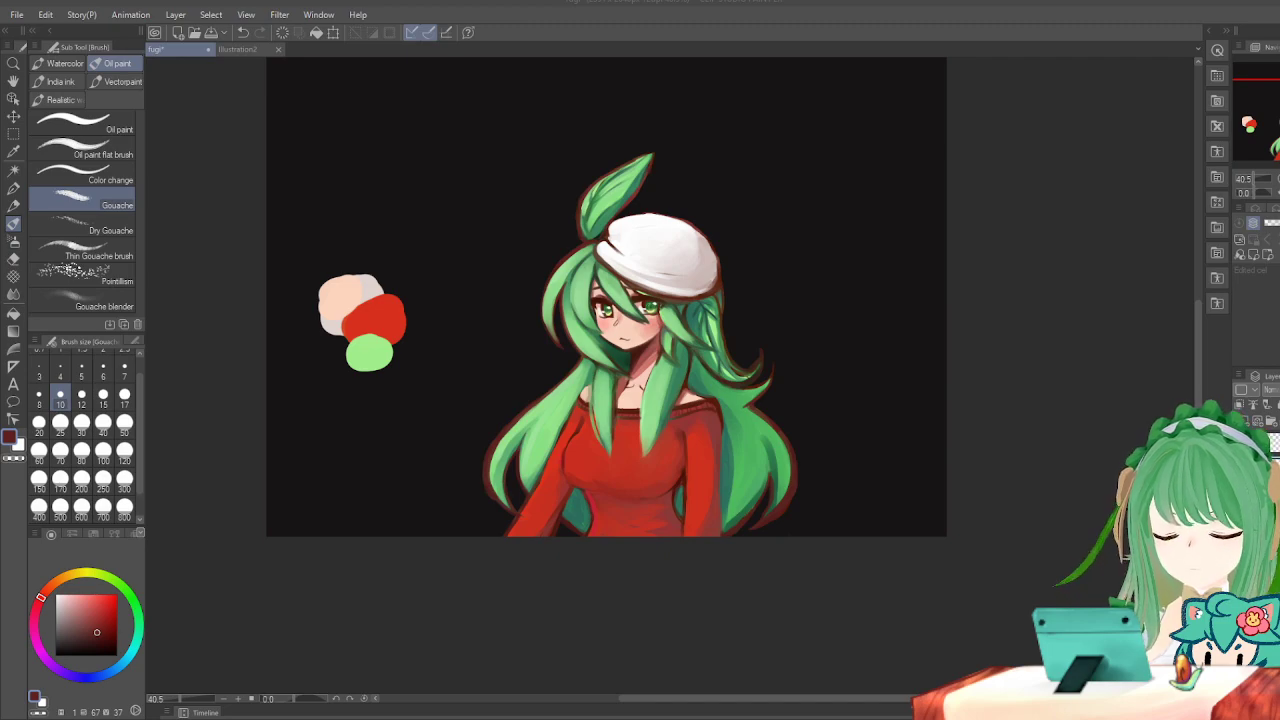
pyautogui.scroll(4, 590, 256)
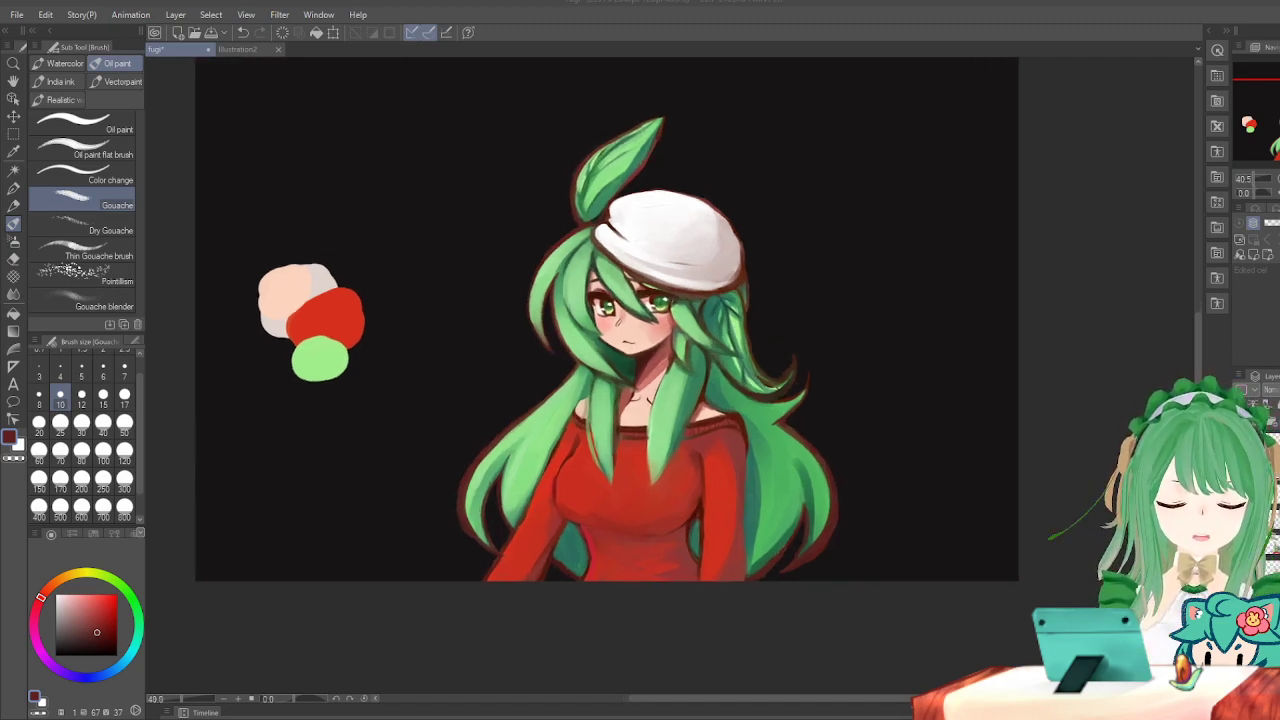
pyautogui.scroll(-2, 690, 270)
pyautogui.scroll(2, 510, 350)
pyautogui.scroll(-3, 520, 340)
pyautogui.scroll(3, 580, 340)
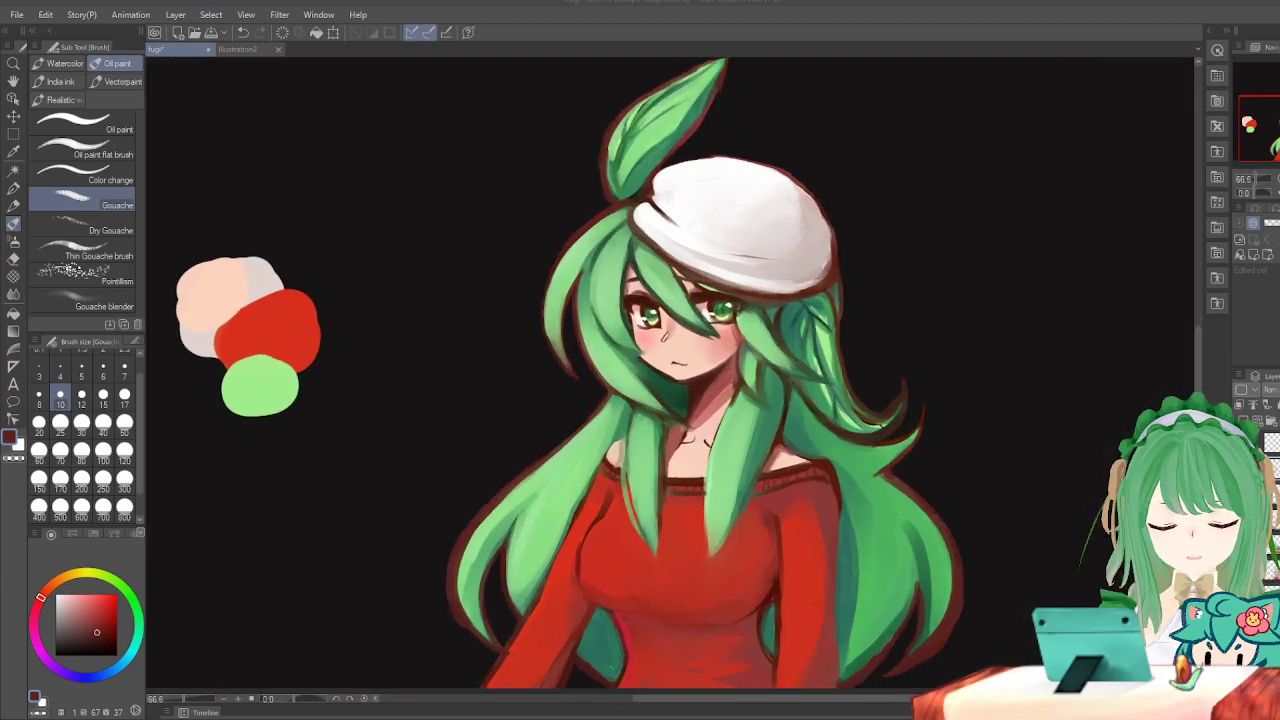
pyautogui.scroll(-2, 540, 266)
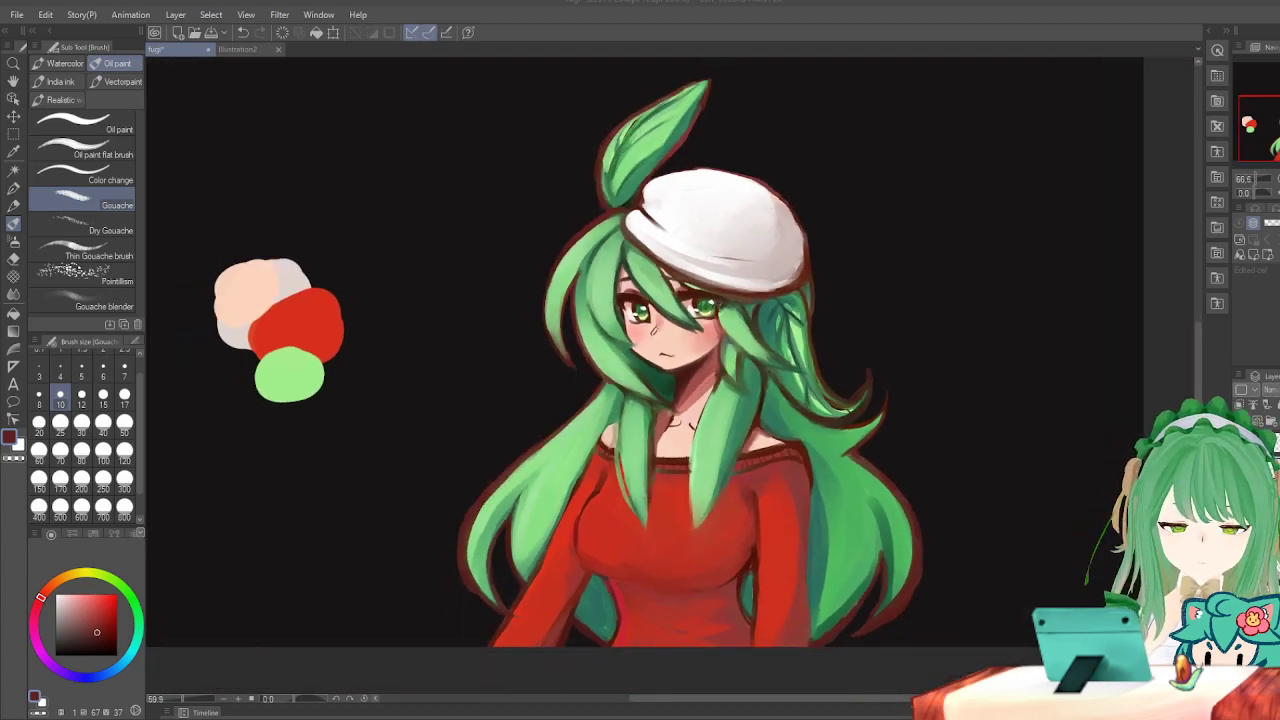
pyautogui.scroll(2, 606, 322)
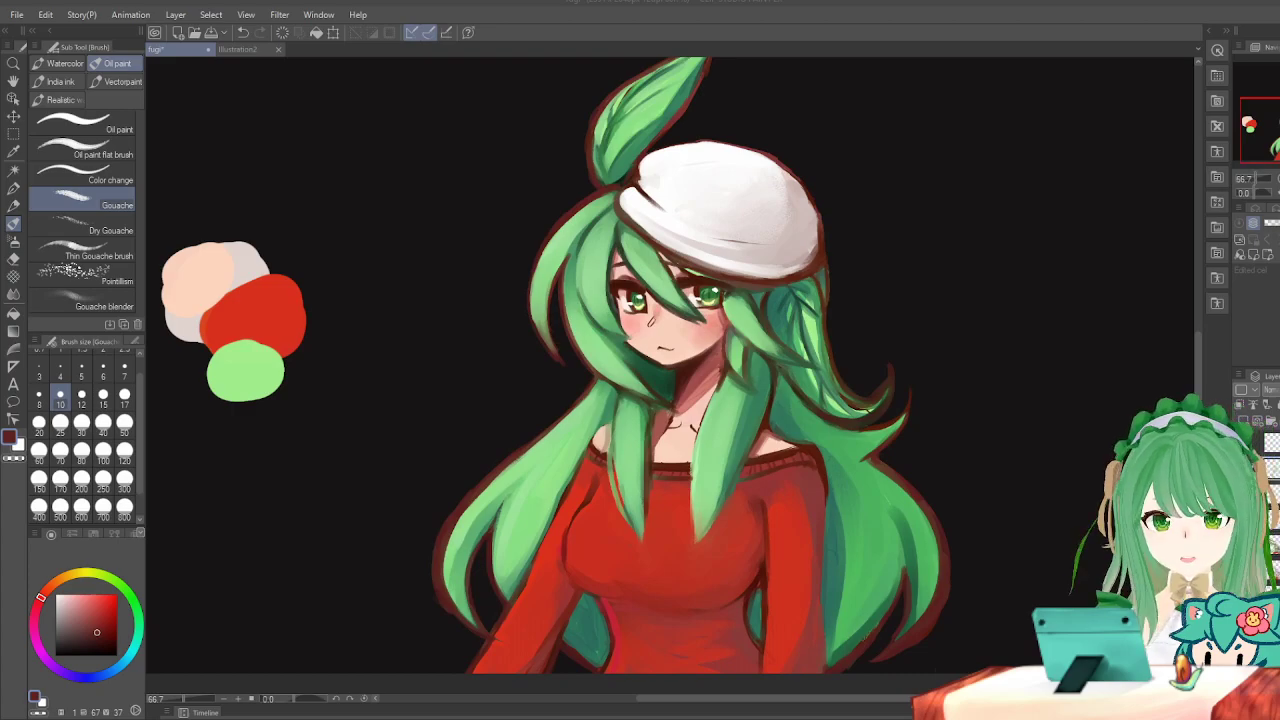
pyautogui.scroll(-1, 675, 278)
pyautogui.scroll(1, 705, 282)
pyautogui.scroll(-2, 652, 280)
pyautogui.scroll(2, 630, 280)
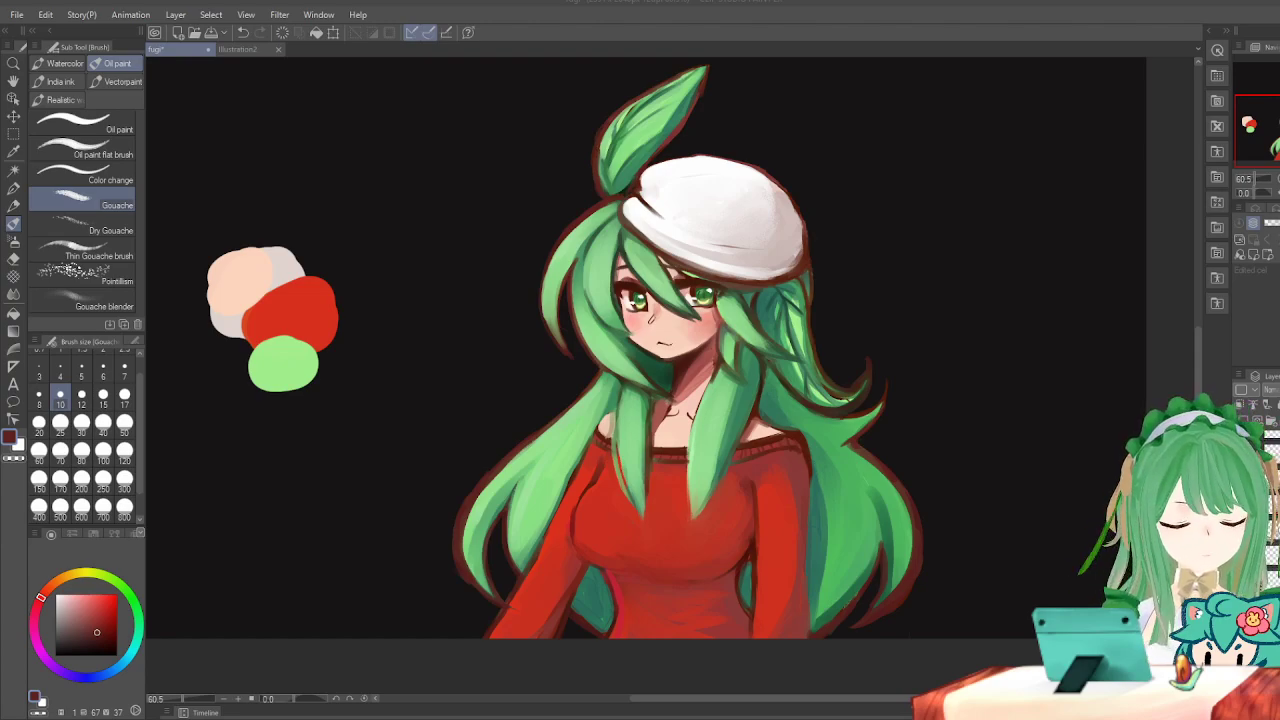
pyautogui.scroll(-2, 640, 340)
pyautogui.scroll(1, 640, 340)
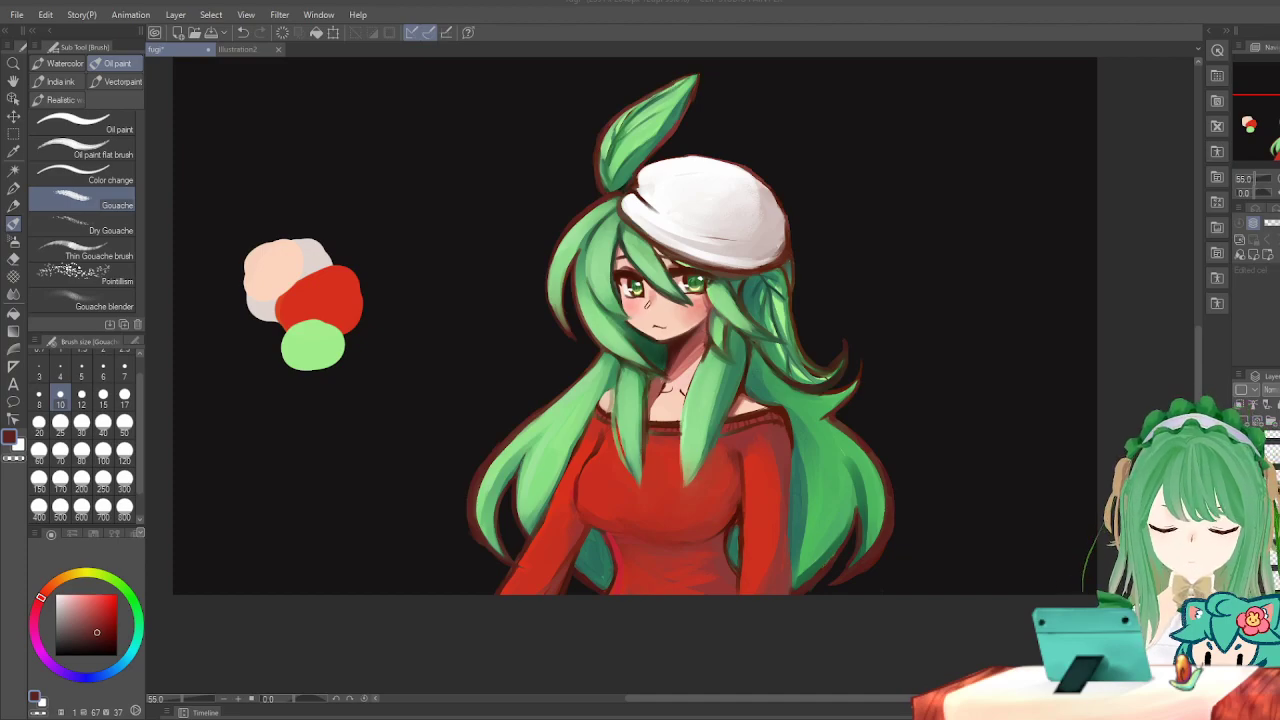
pyautogui.scroll(3, 640, 330)
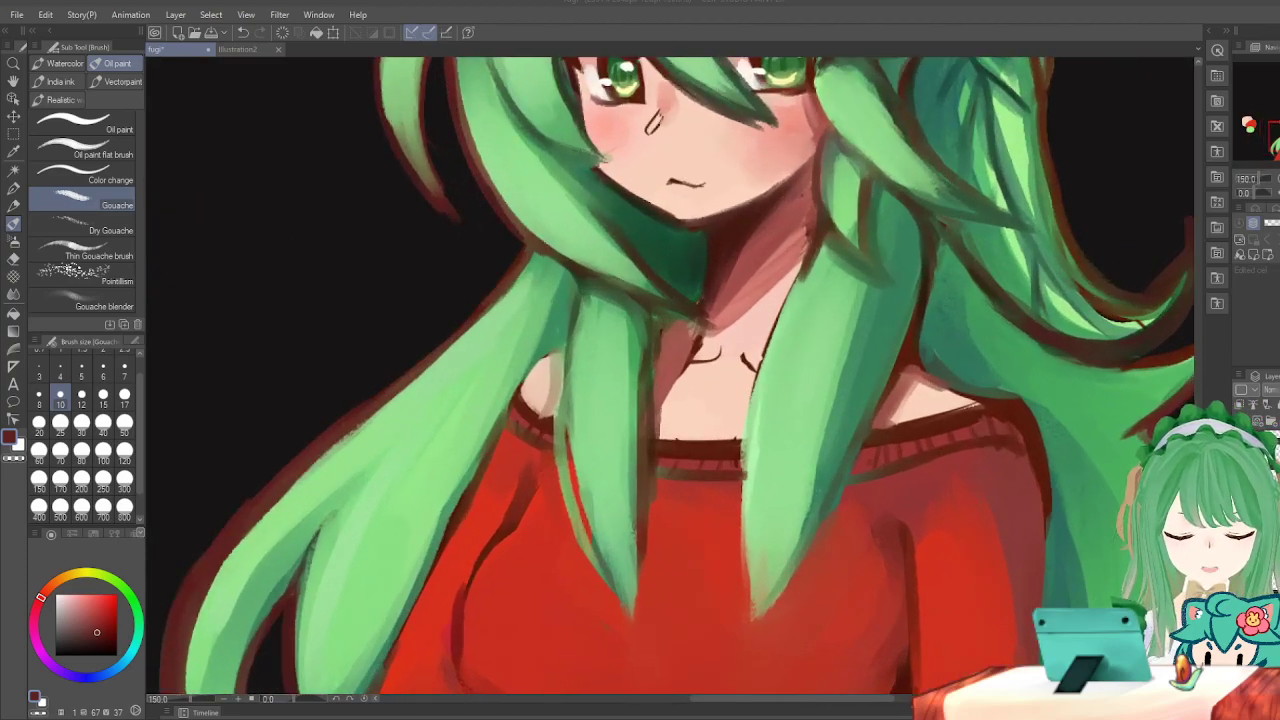
pyautogui.scroll(-4, 640, 330)
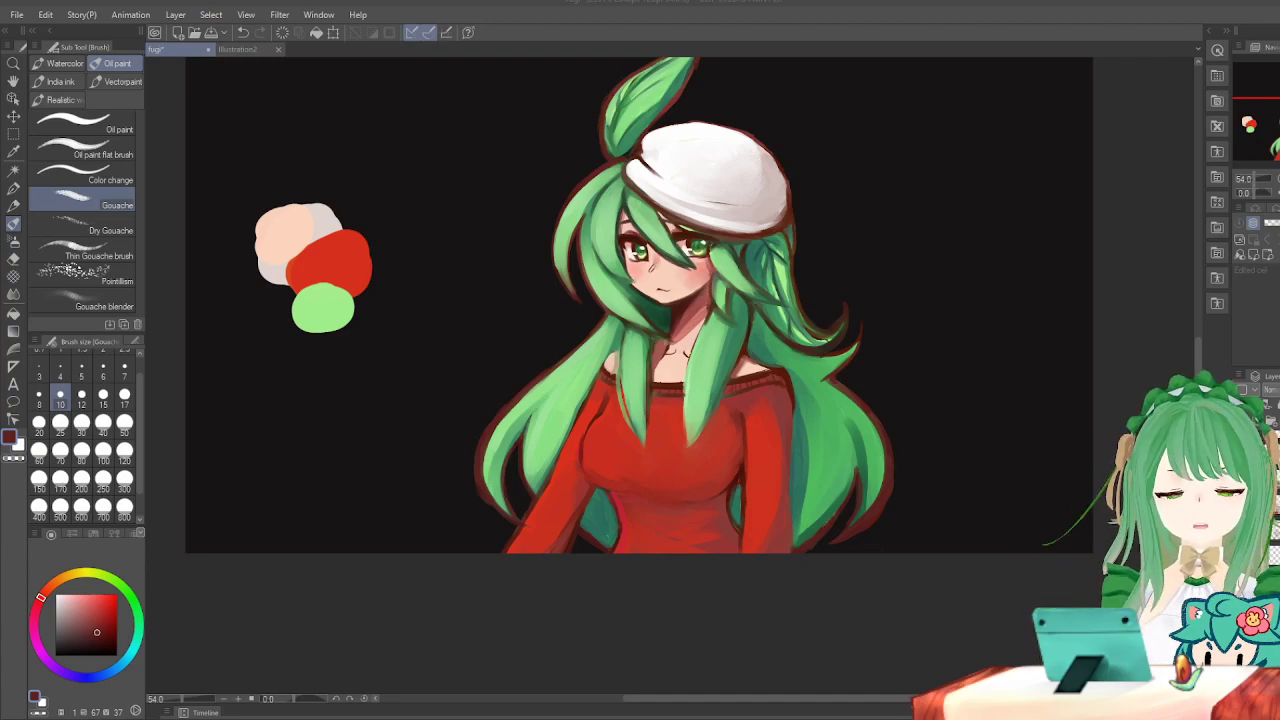
# Save the illustration.
pyautogui.scroll(-1, 698, 524)
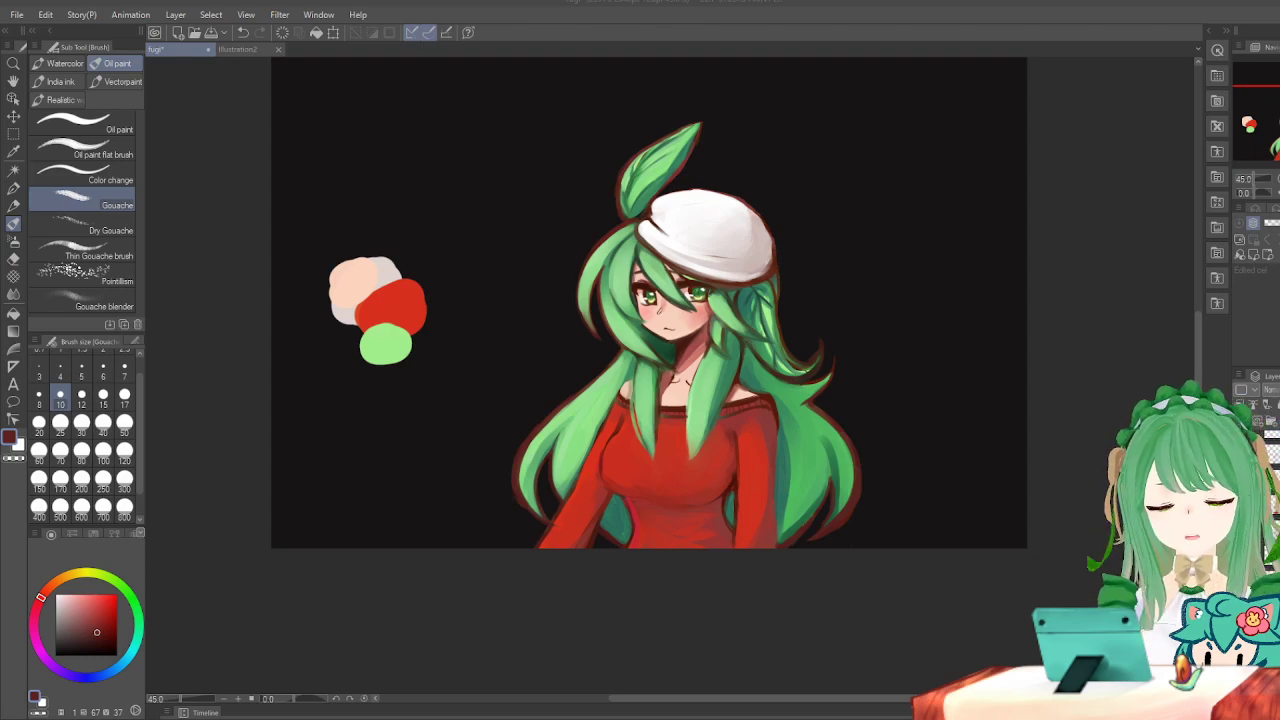
pyautogui.hotkey('ctrl', '+')
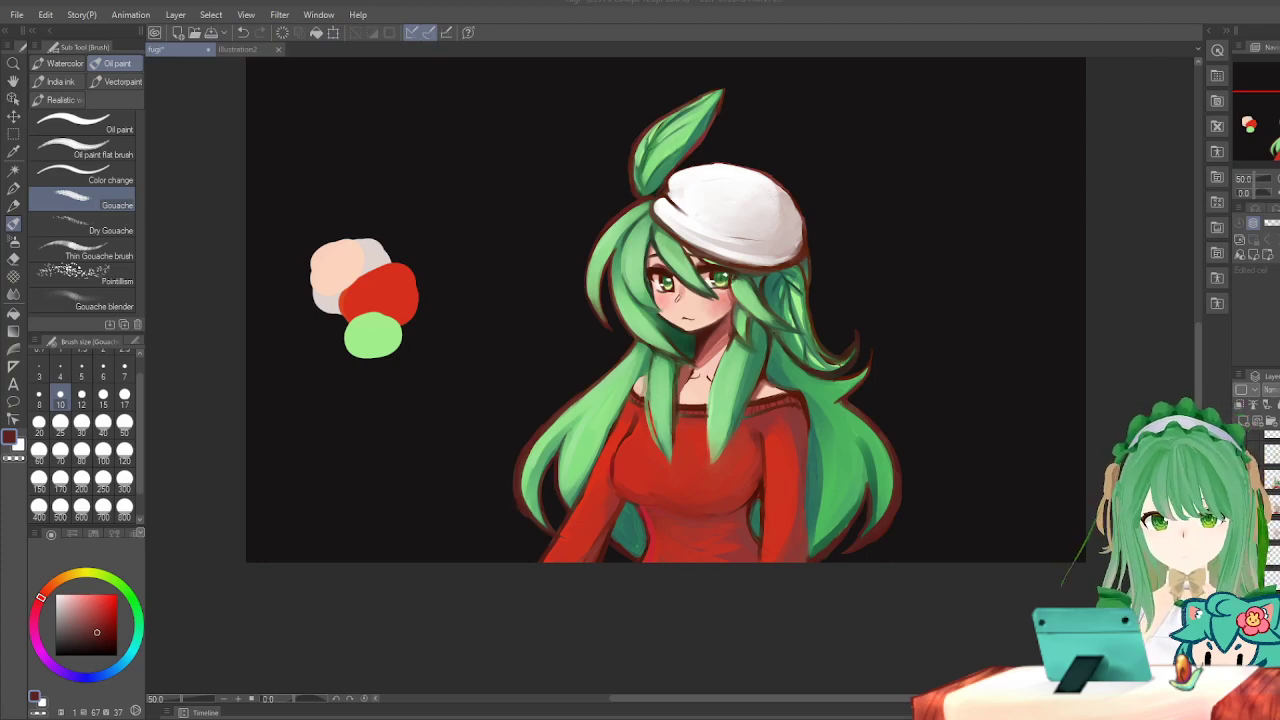
pyautogui.scroll(1, 688, 245)
pyautogui.click(16, 15)
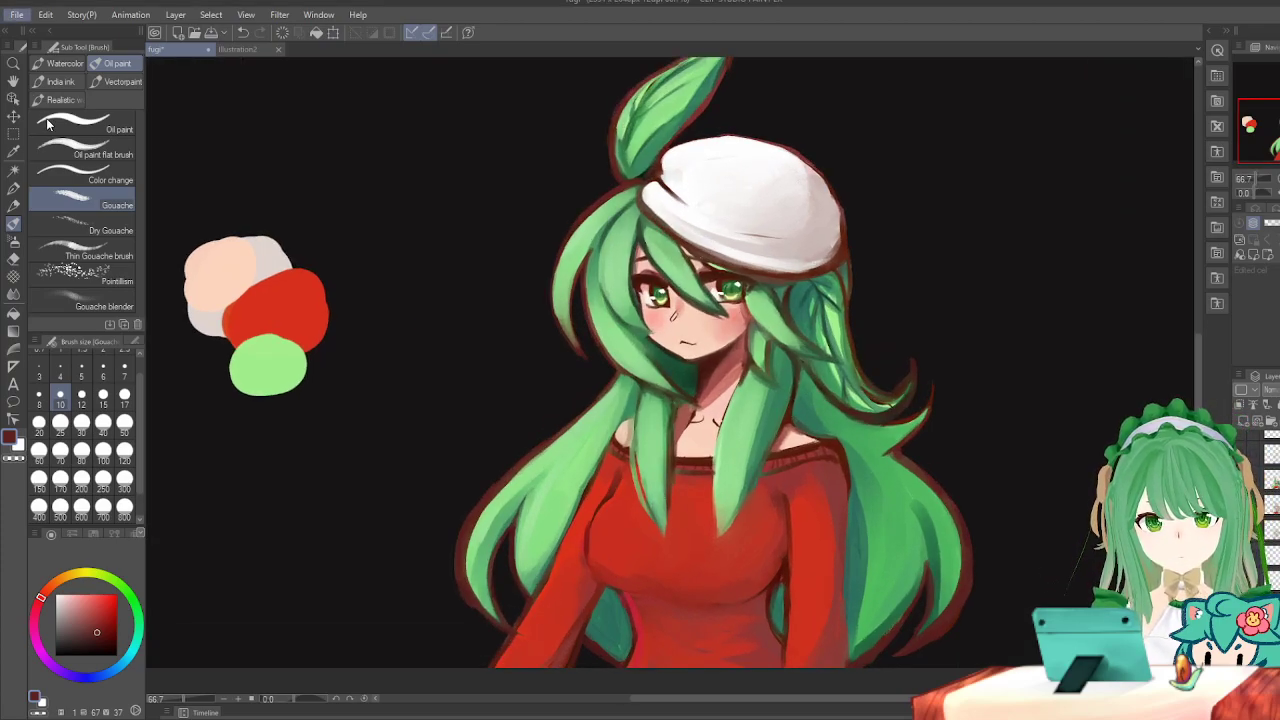
# Review the figure from near and far, and compare its normal and mirrored views.
pyautogui.scroll(-1, 512, 283)
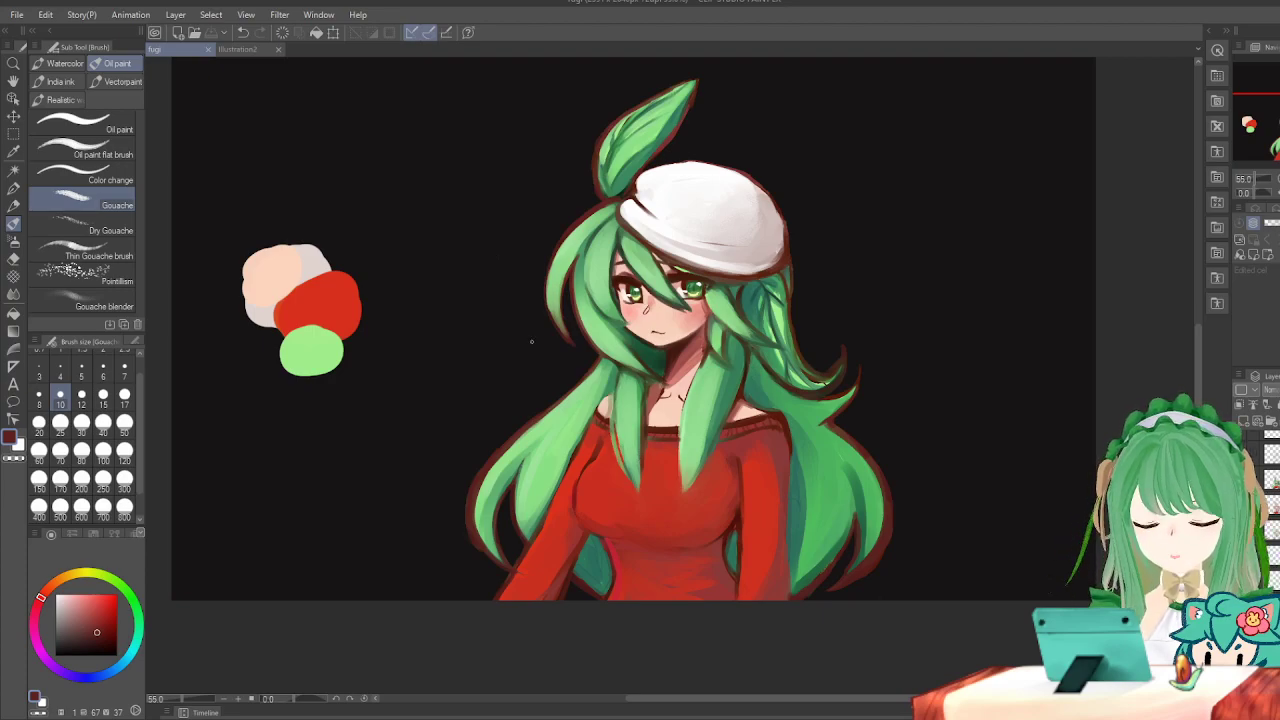
pyautogui.scroll(1, 530, 341)
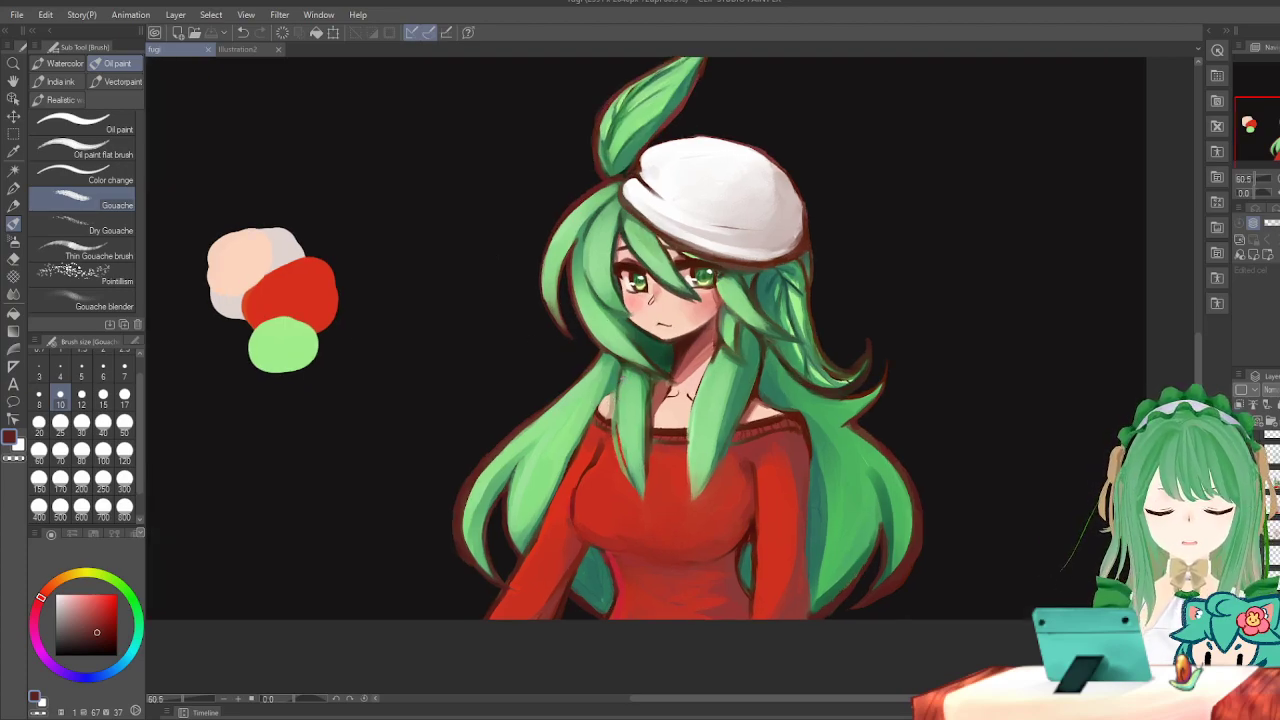
pyautogui.scroll(5, 692, 405)
pyautogui.scroll(-7, 650, 356)
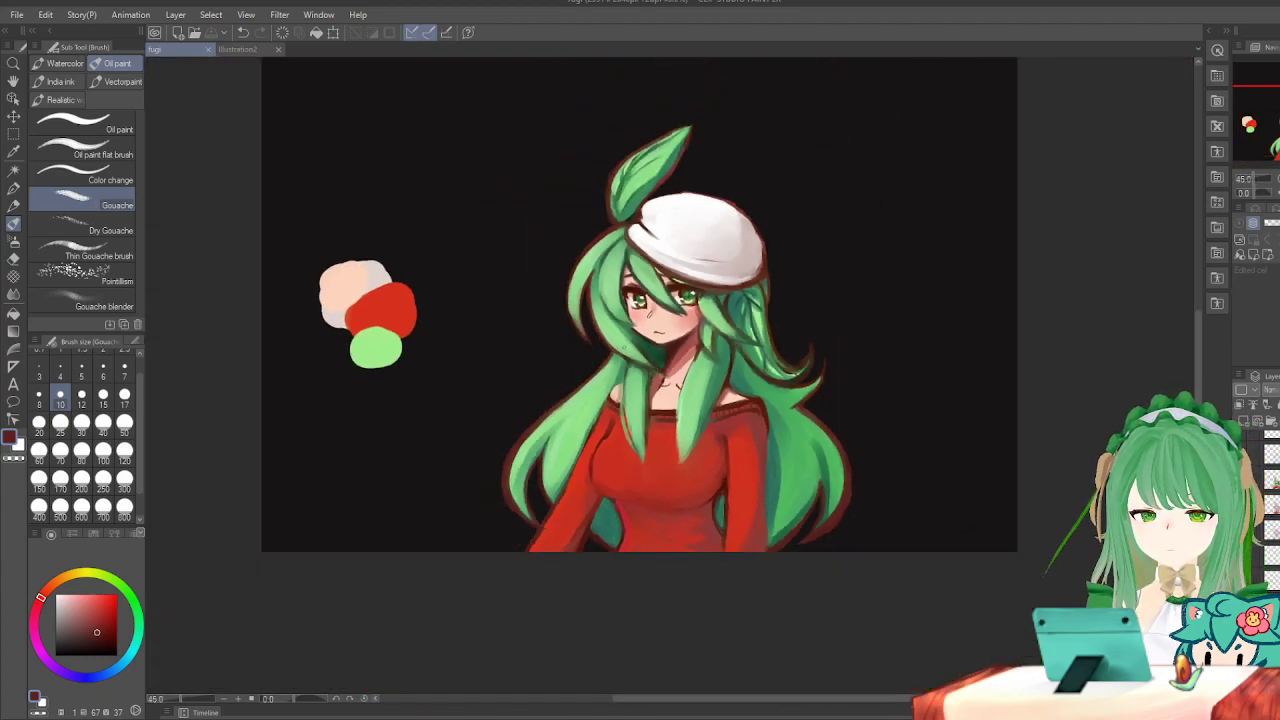
pyautogui.scroll(1, 642, 337)
pyautogui.press('h')
pyautogui.press('h')
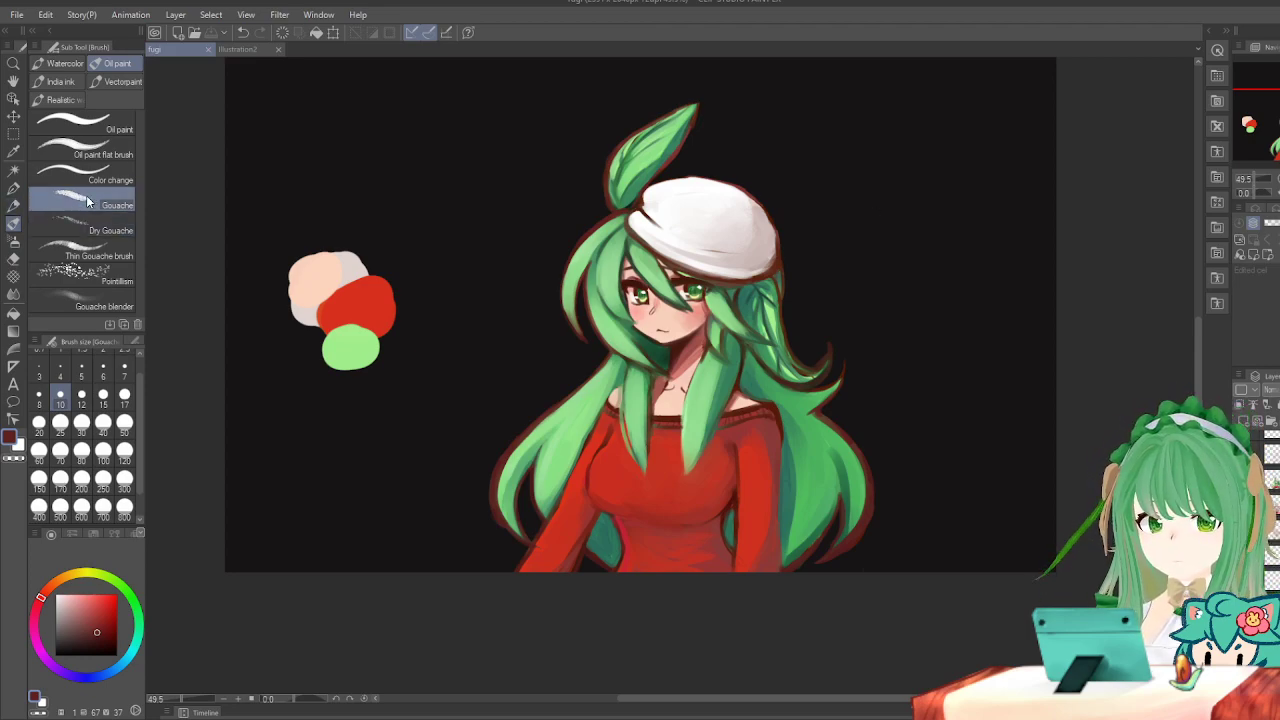
# Look through the Watery watercolor brush, the oil paint brushes and the pencil set, ending back on the Gouache brush.
pyautogui.click(60, 63)
pyautogui.click(111, 265)
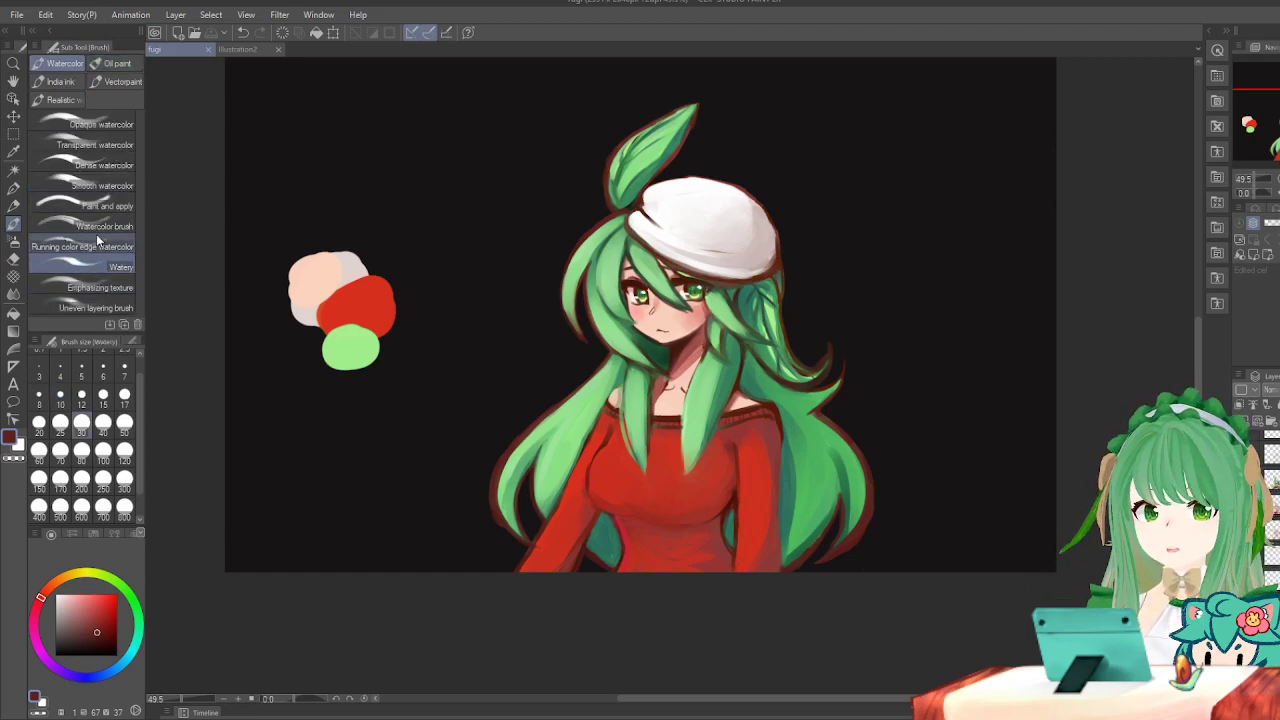
pyautogui.click(117, 66)
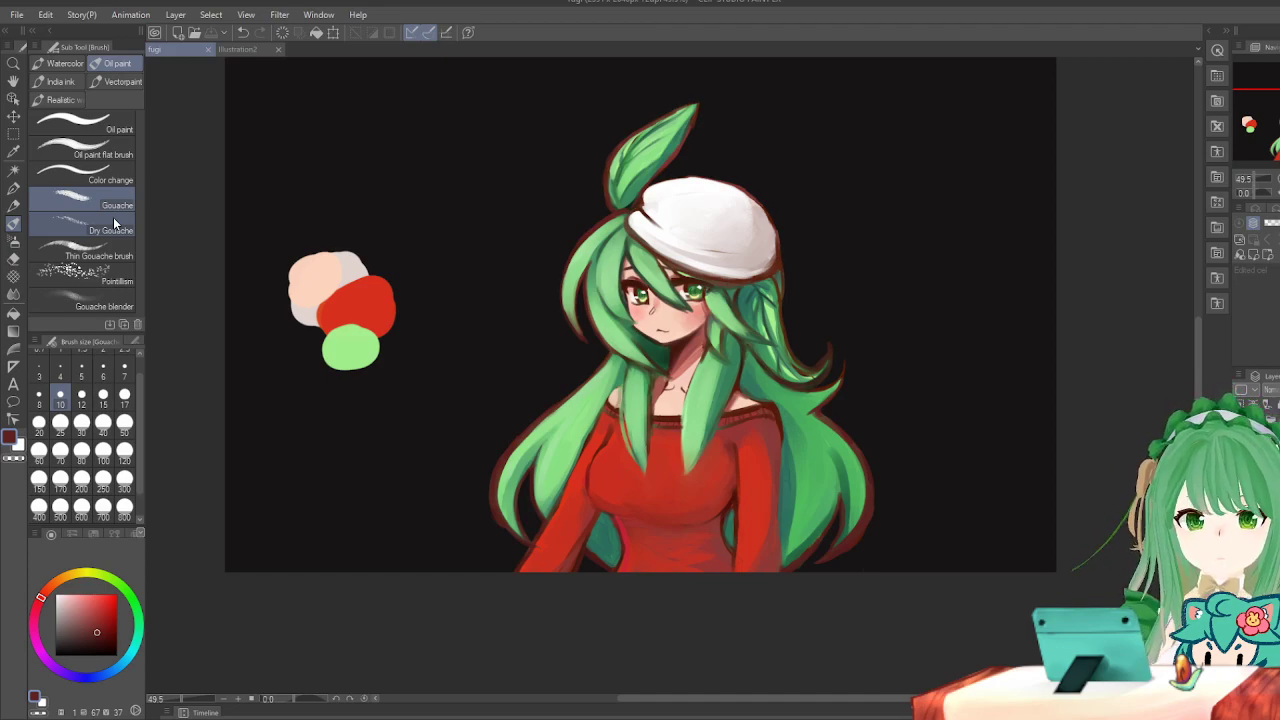
pyautogui.click(14, 205)
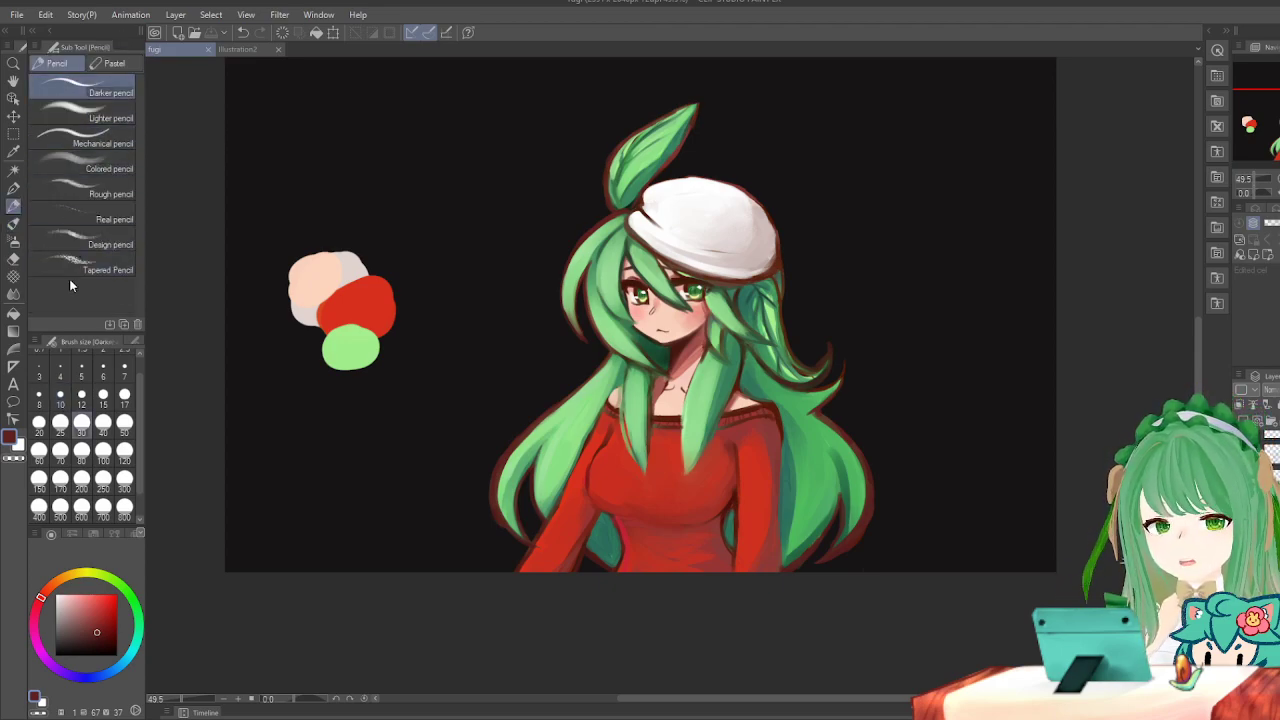
pyautogui.click(14, 222)
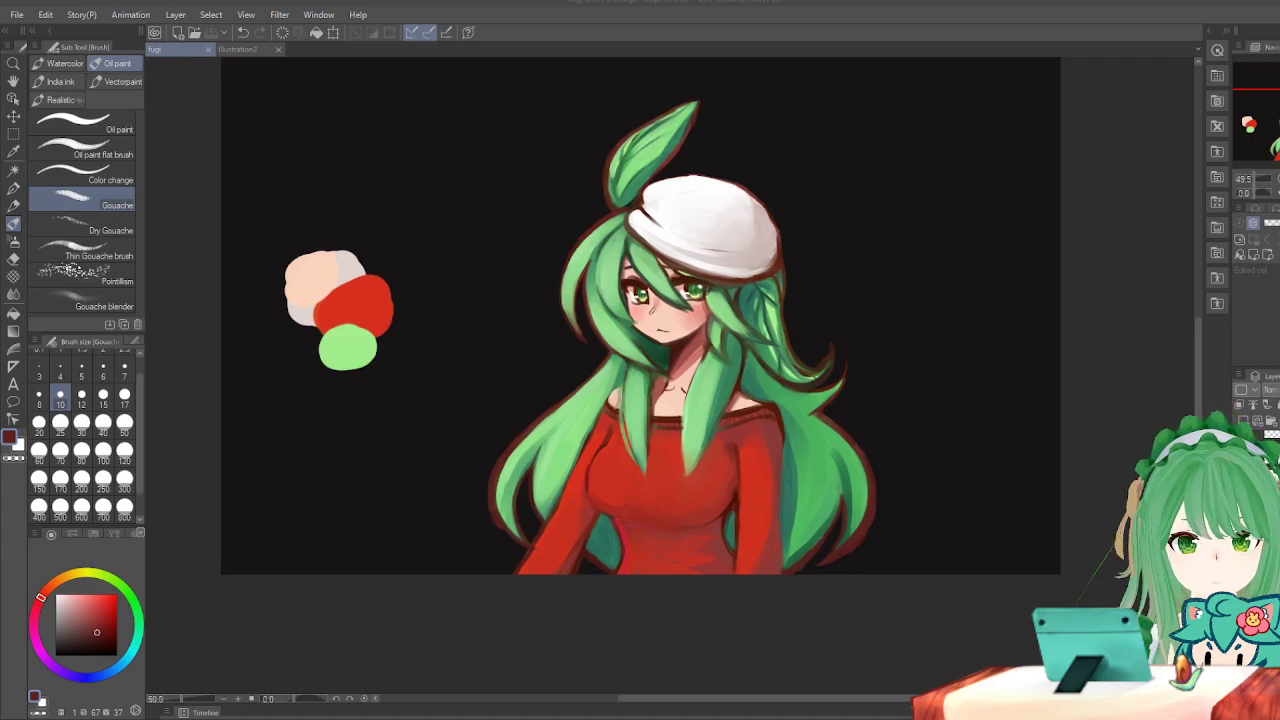
# Inspect the face, hat, head leaf and long hair in relation to the full composition at varying magnifications.
pyautogui.scroll(2, 670, 340)
pyautogui.scroll(1, 461, 305)
pyautogui.scroll(-2, 461, 305)
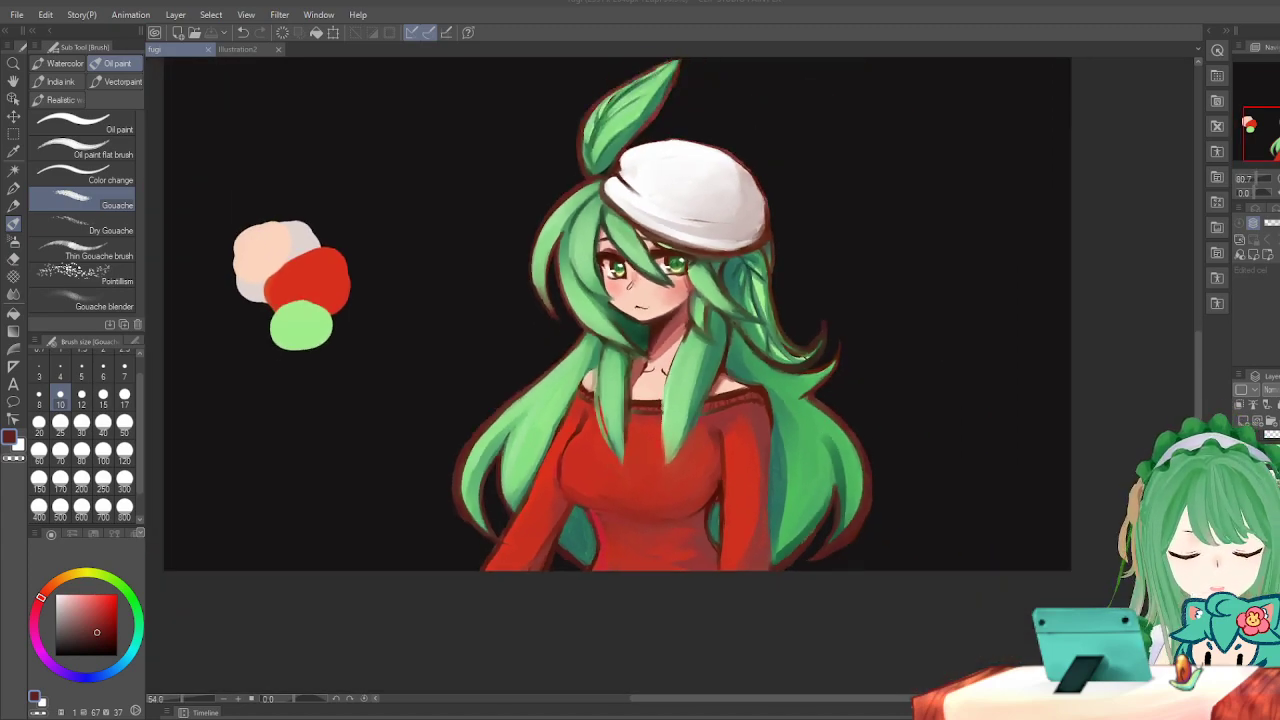
pyautogui.scroll(-2, 461, 315)
pyautogui.scroll(3, 461, 305)
pyautogui.scroll(2, 462, 414)
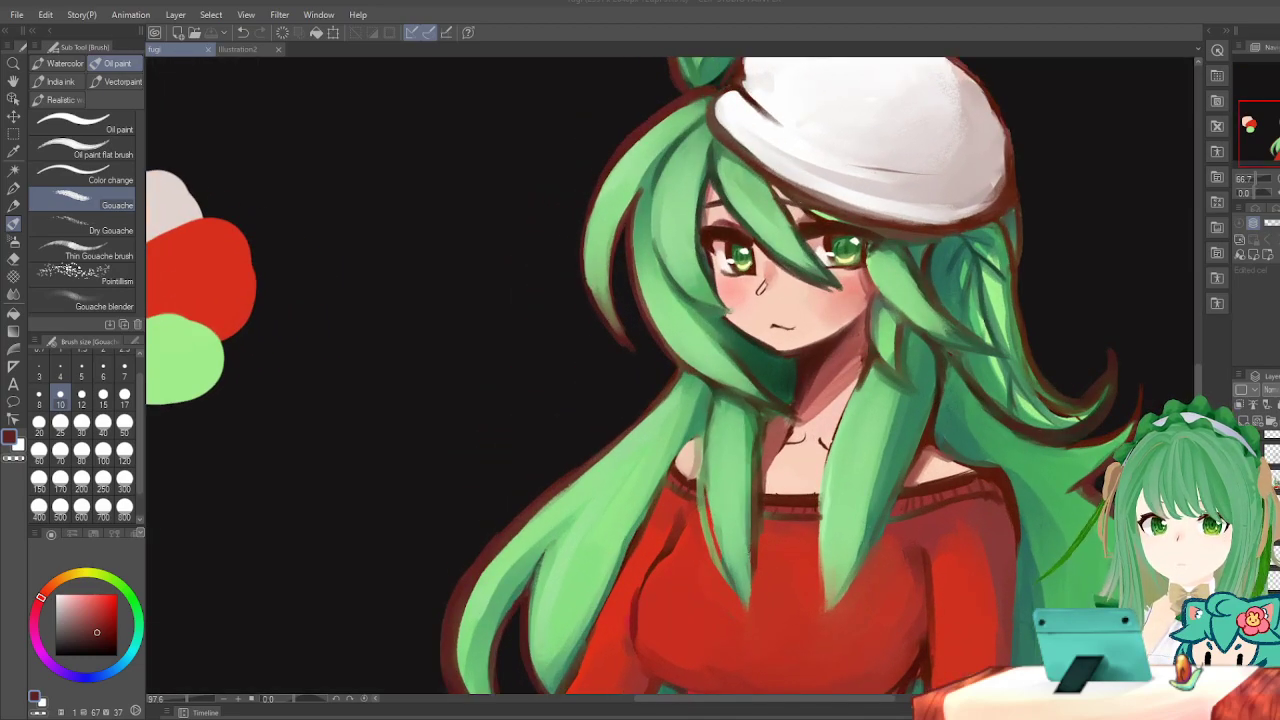
pyautogui.scroll(-2, 600, 400)
pyautogui.scroll(2, 600, 343)
pyautogui.scroll(-2, 600, 343)
pyautogui.scroll(3, 670, 340)
pyautogui.scroll(-4, 670, 340)
pyautogui.scroll(4, 670, 375)
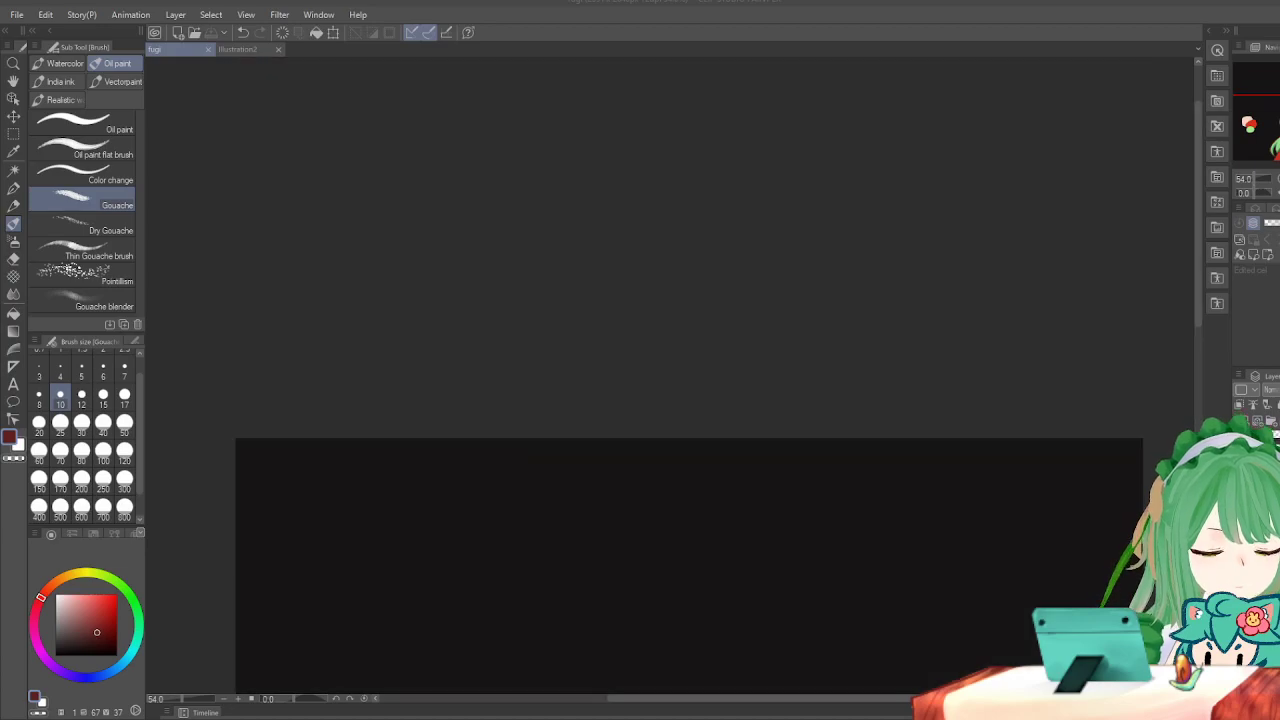
pyautogui.scroll(-3, 590, 438)
pyautogui.scroll(-4, 704, 400)
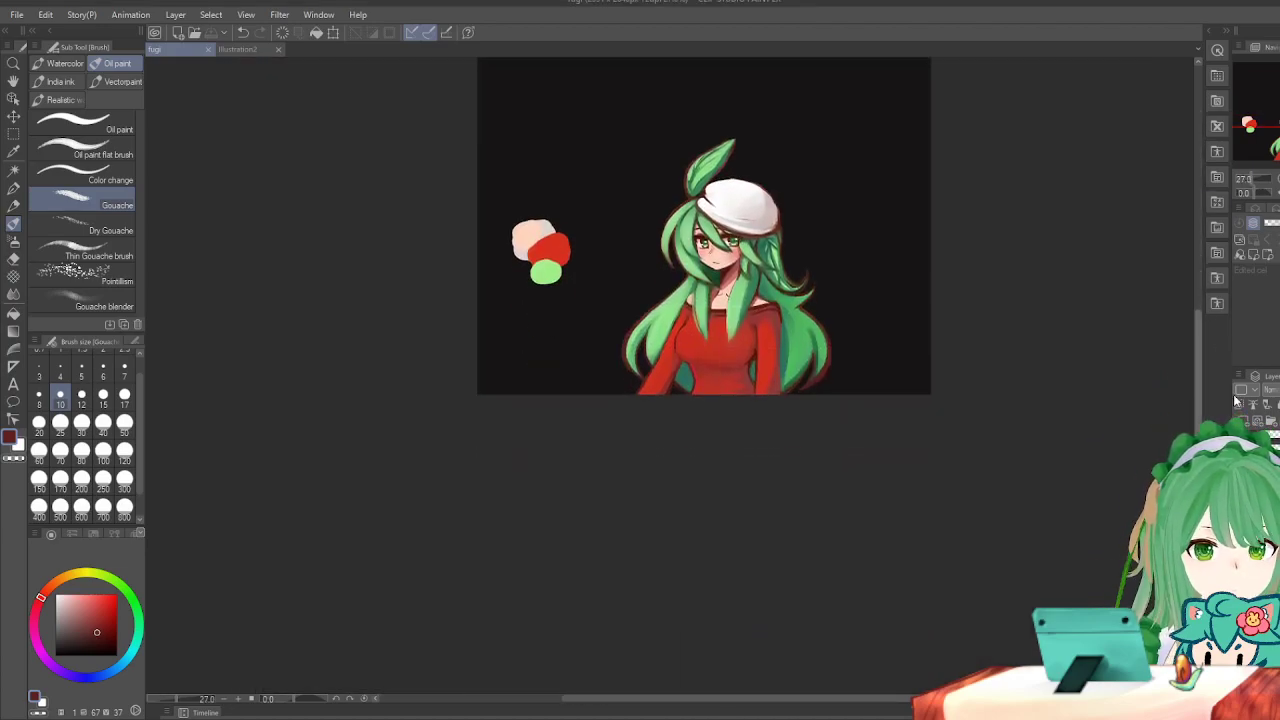
pyautogui.scroll(4, 897, 217)
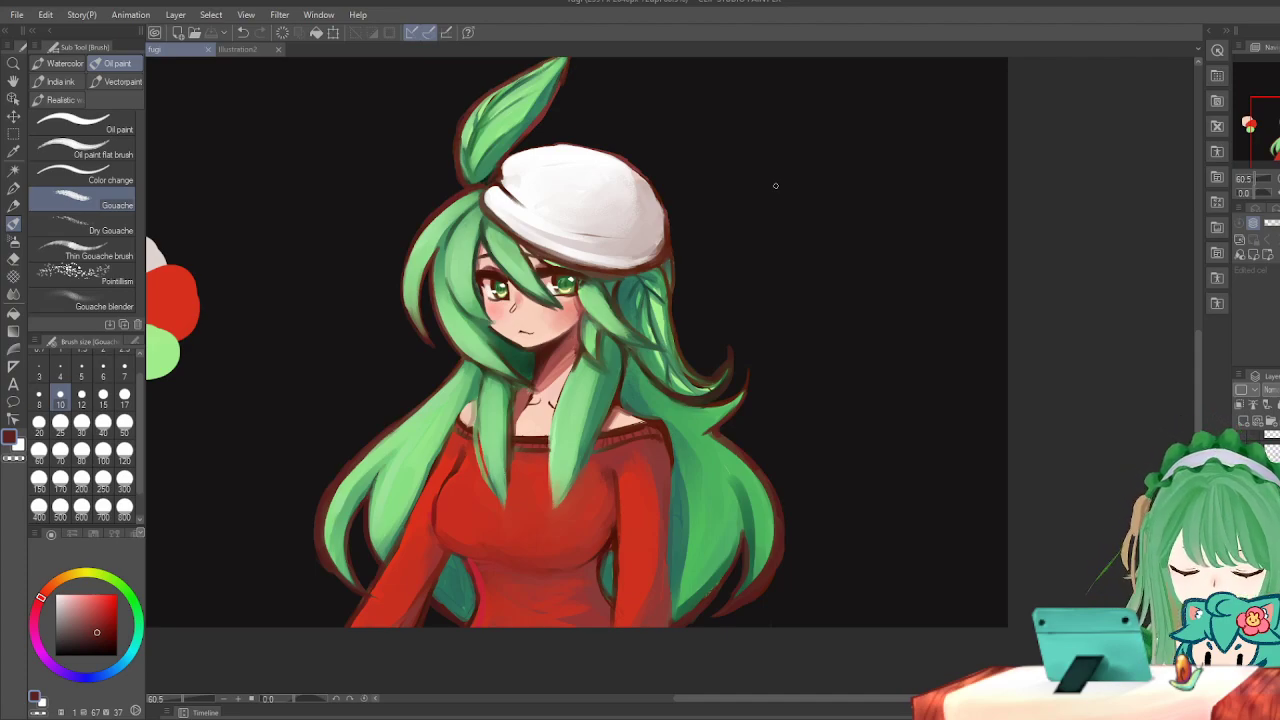
pyautogui.scroll(-3, 733, 390)
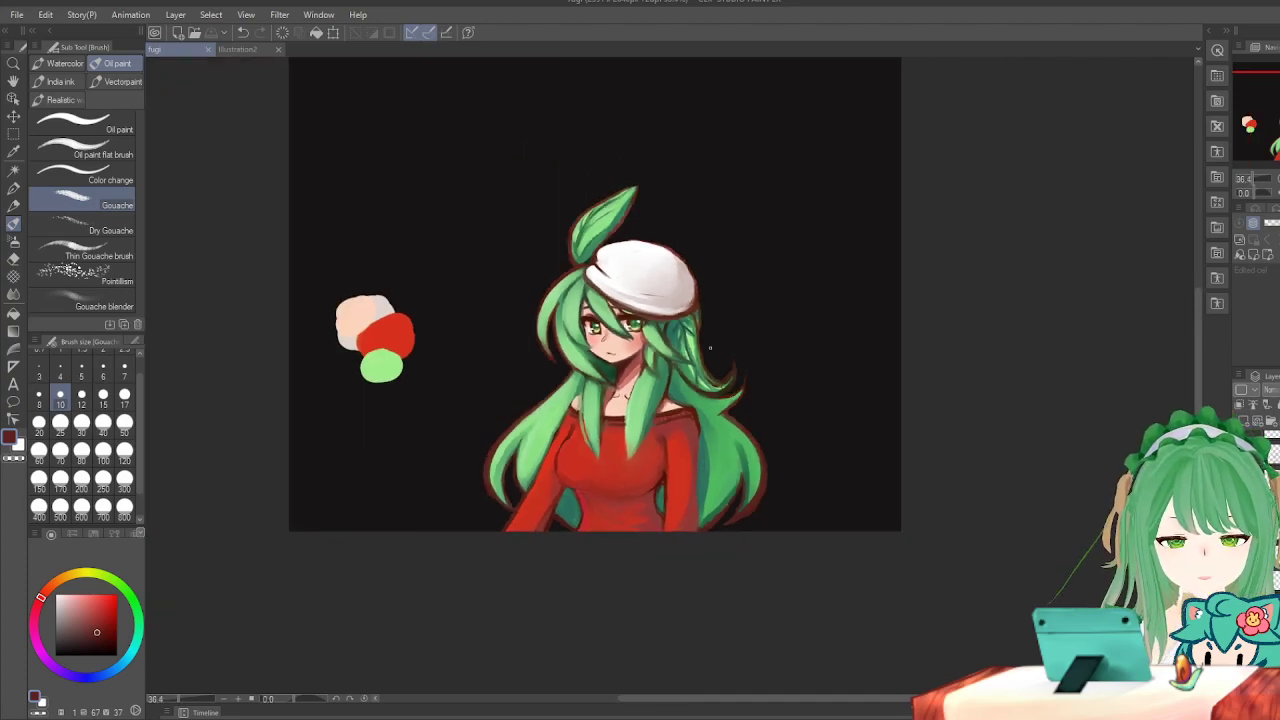
pyautogui.scroll(3, 586, 276)
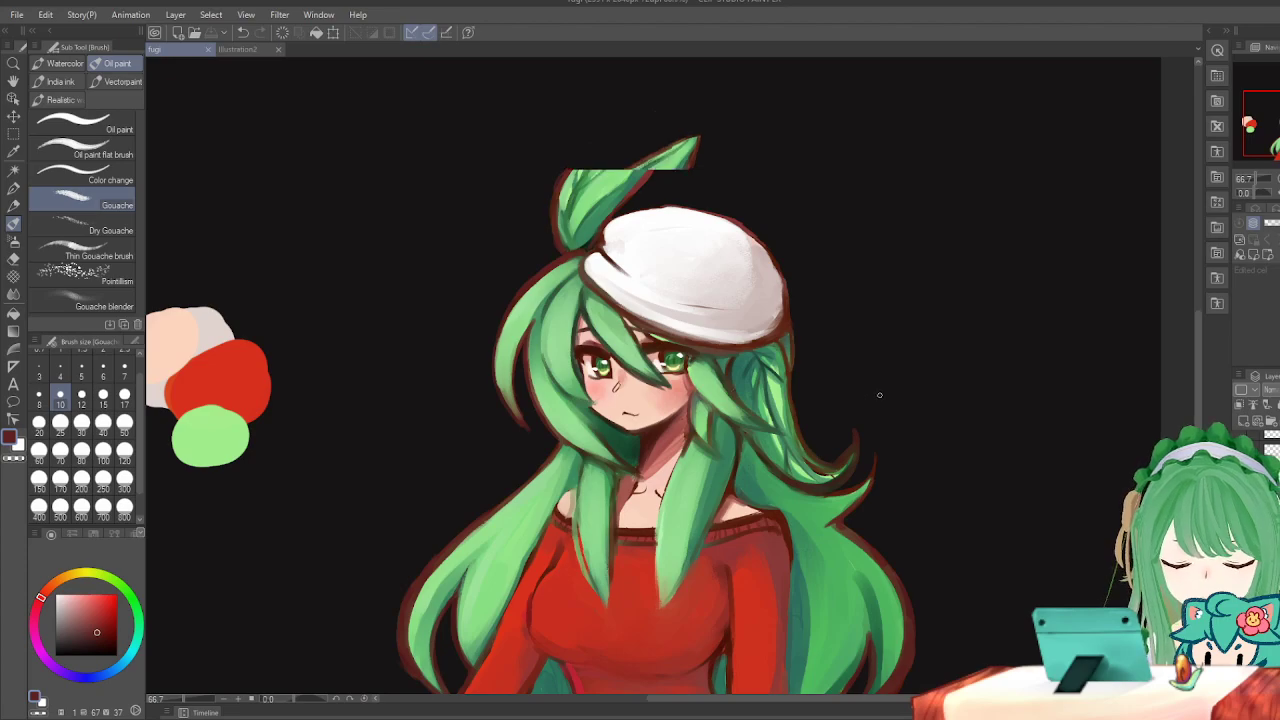
pyautogui.scroll(-2, 879, 395)
pyautogui.scroll(1, 845, 432)
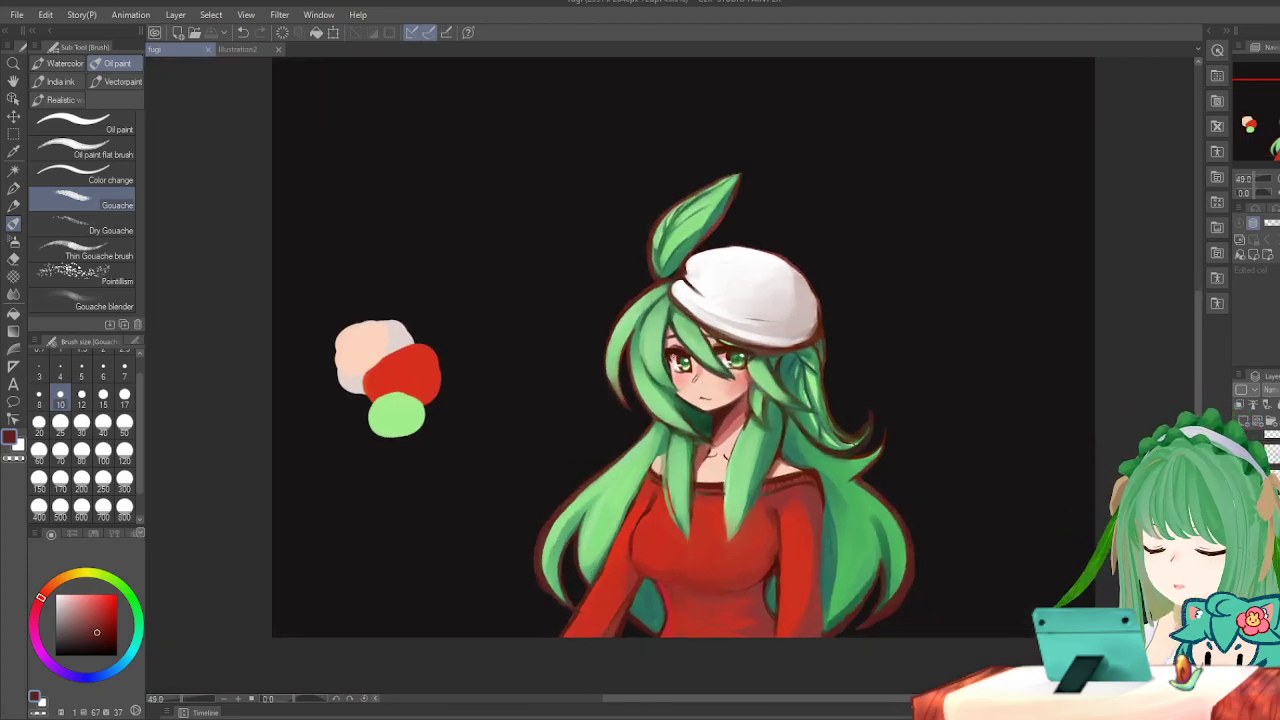
pyautogui.scroll(-2, 717, 309)
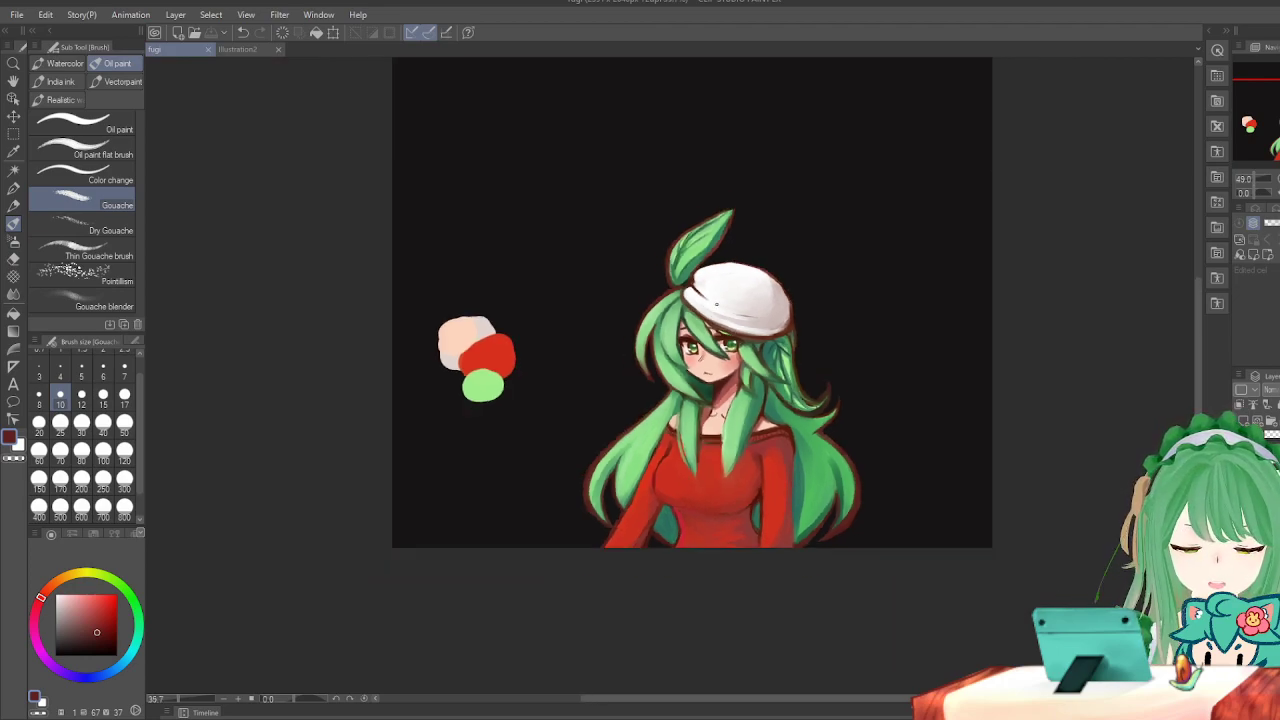
pyautogui.scroll(2, 720, 405)
pyautogui.scroll(-2, 809, 317)
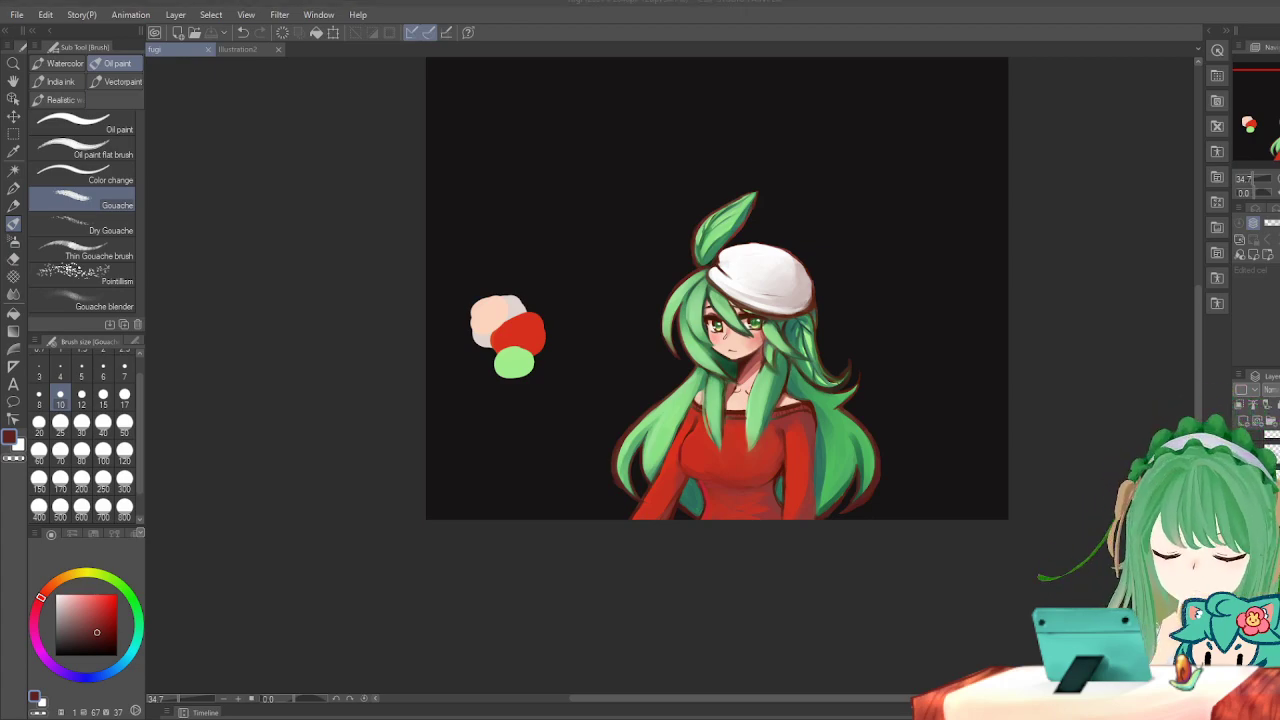
pyautogui.scroll(2, 796, 342)
pyautogui.scroll(2, 503, 459)
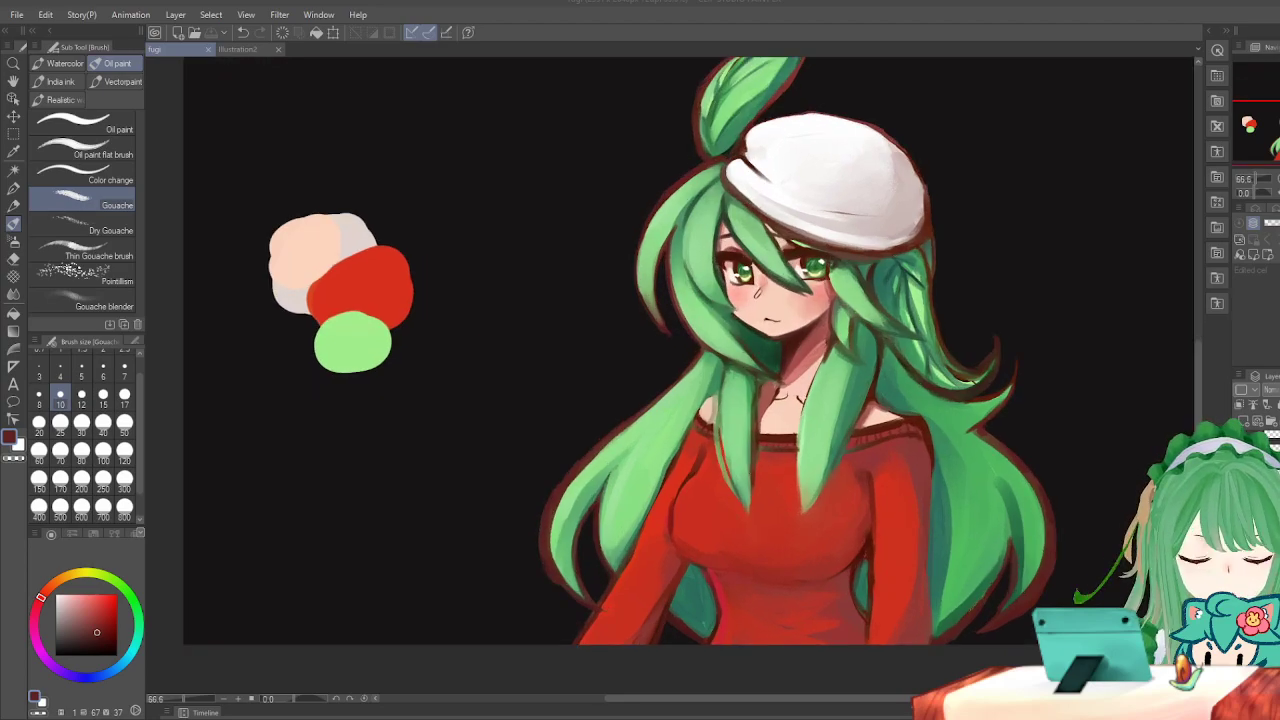
# Check the blank Illustration2 canvas, return to the girl illustration and view the figure from a distance and up close.
pyautogui.scroll(-1, 630, 357)
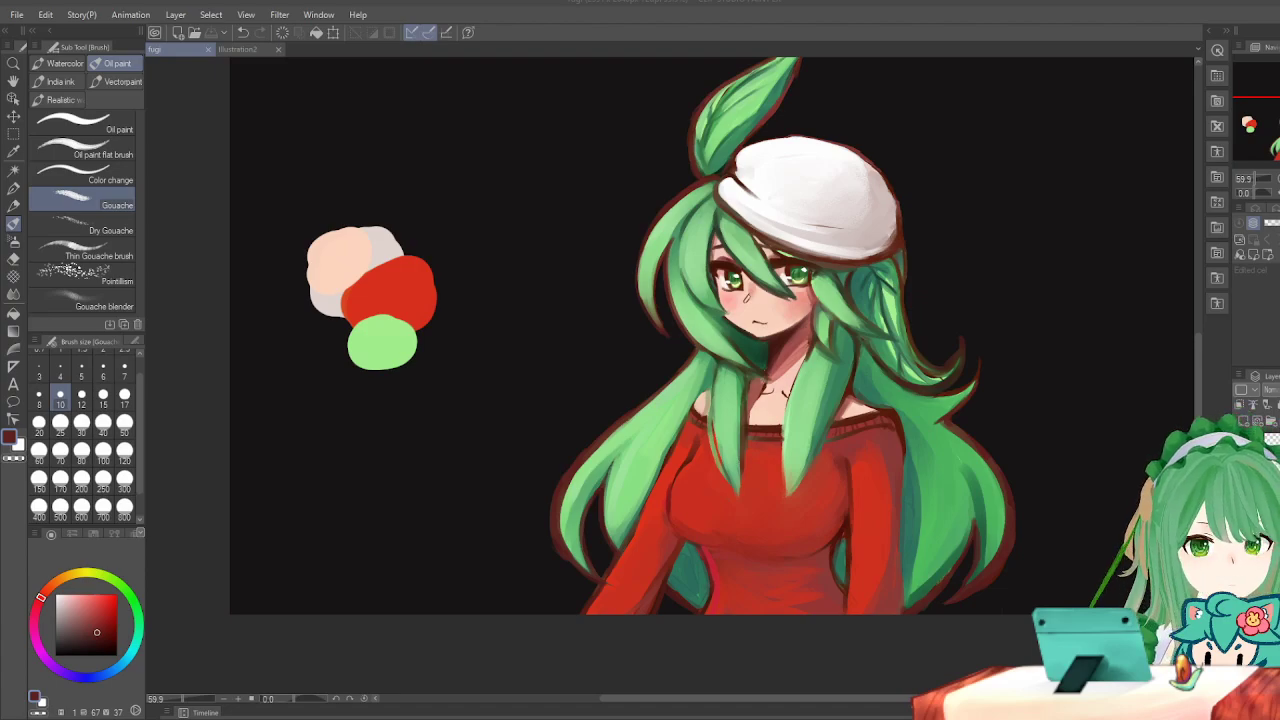
pyautogui.click(237, 48)
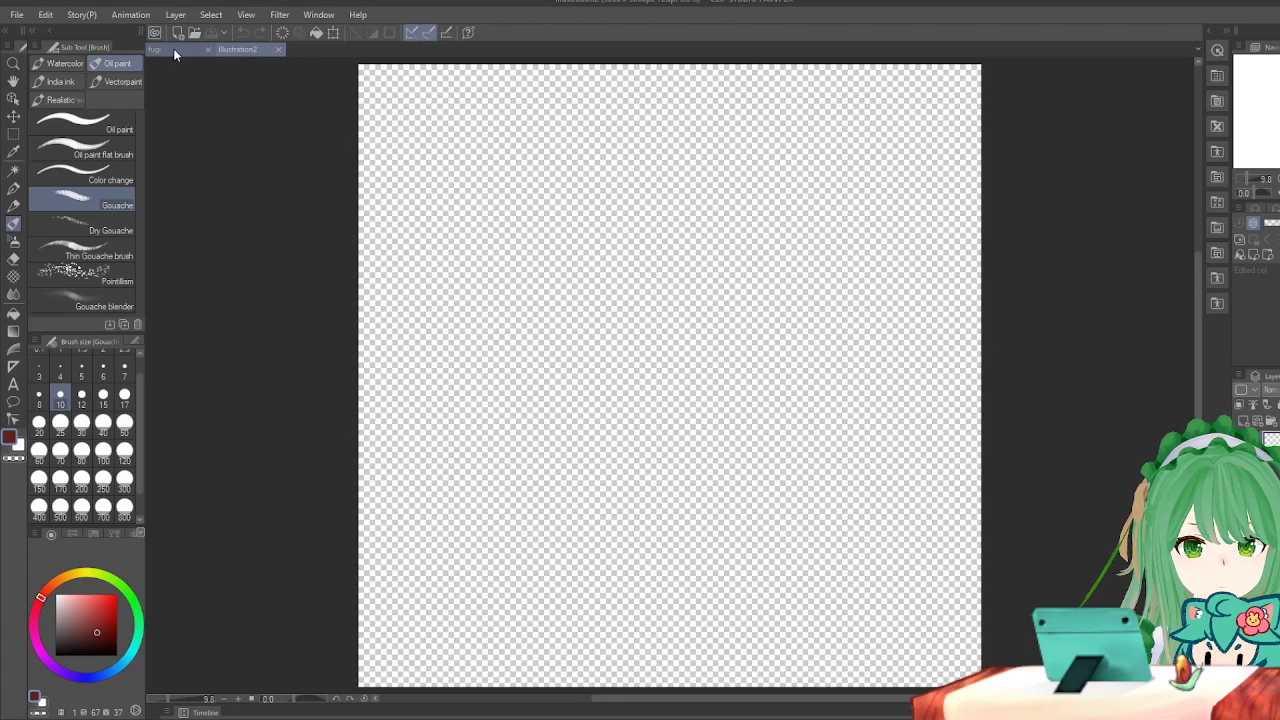
pyautogui.click(173, 48)
pyautogui.scroll(-2, 701, 411)
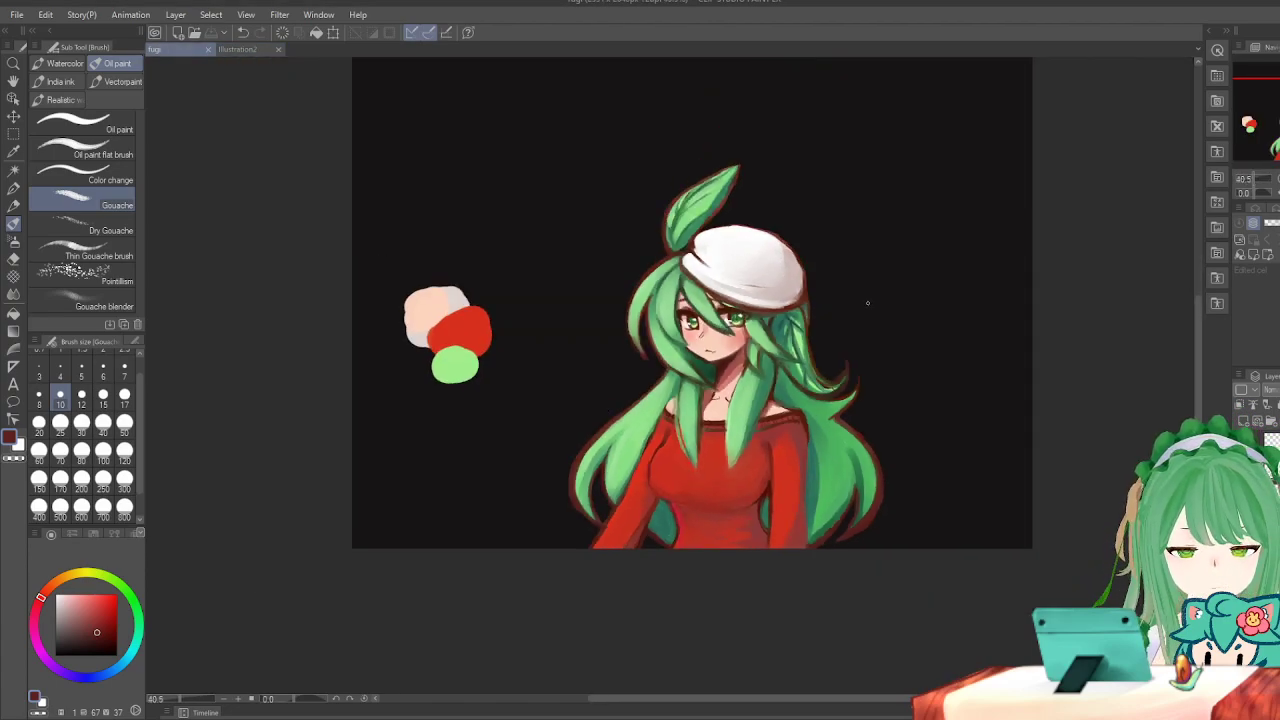
pyautogui.scroll(4, 858, 305)
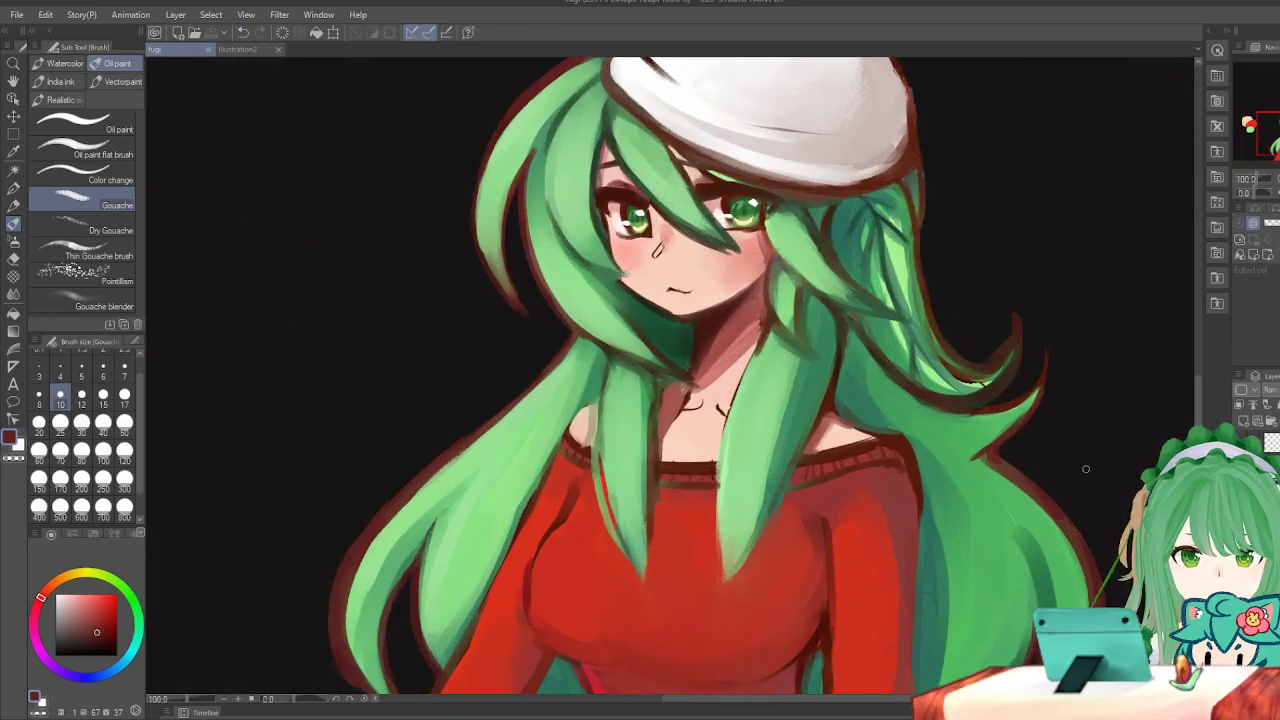
# Compare the painting with and without its last change, examining the face, hair and sweater.
pyautogui.hotkey('ctrl', 'z')
pyautogui.hotkey('ctrl', 'y')
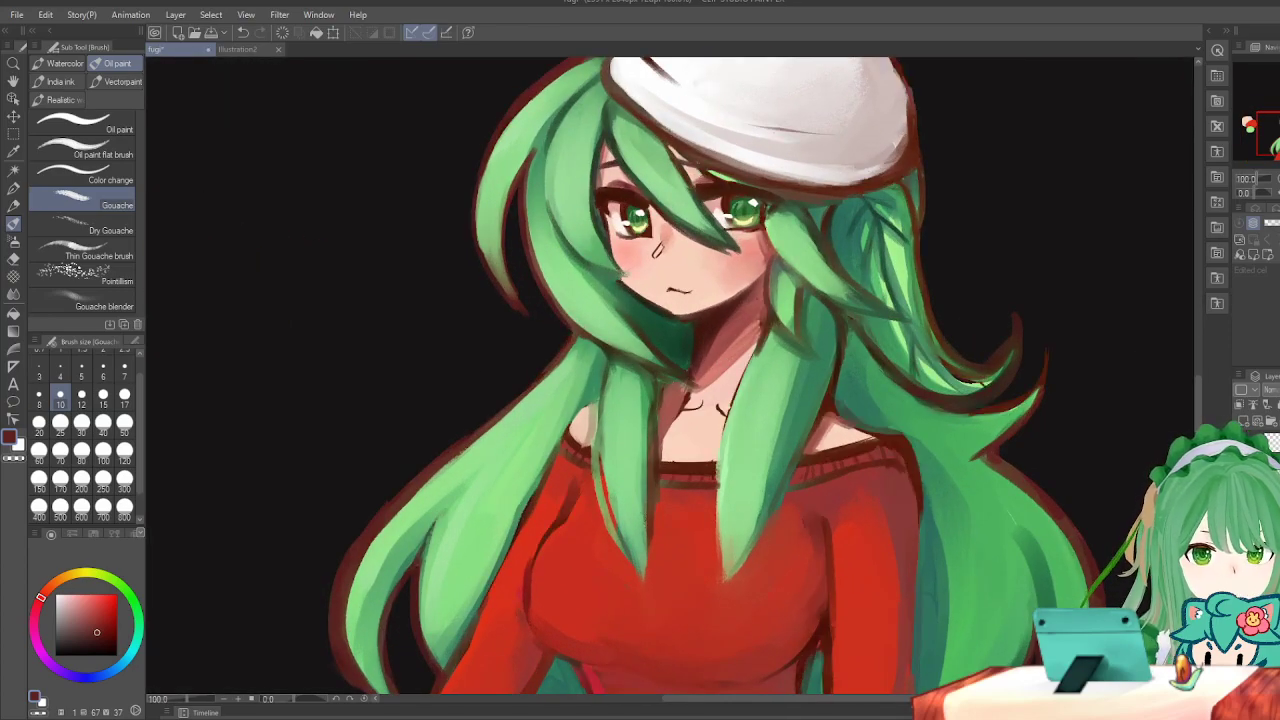
pyautogui.scroll(-2, 858, 305)
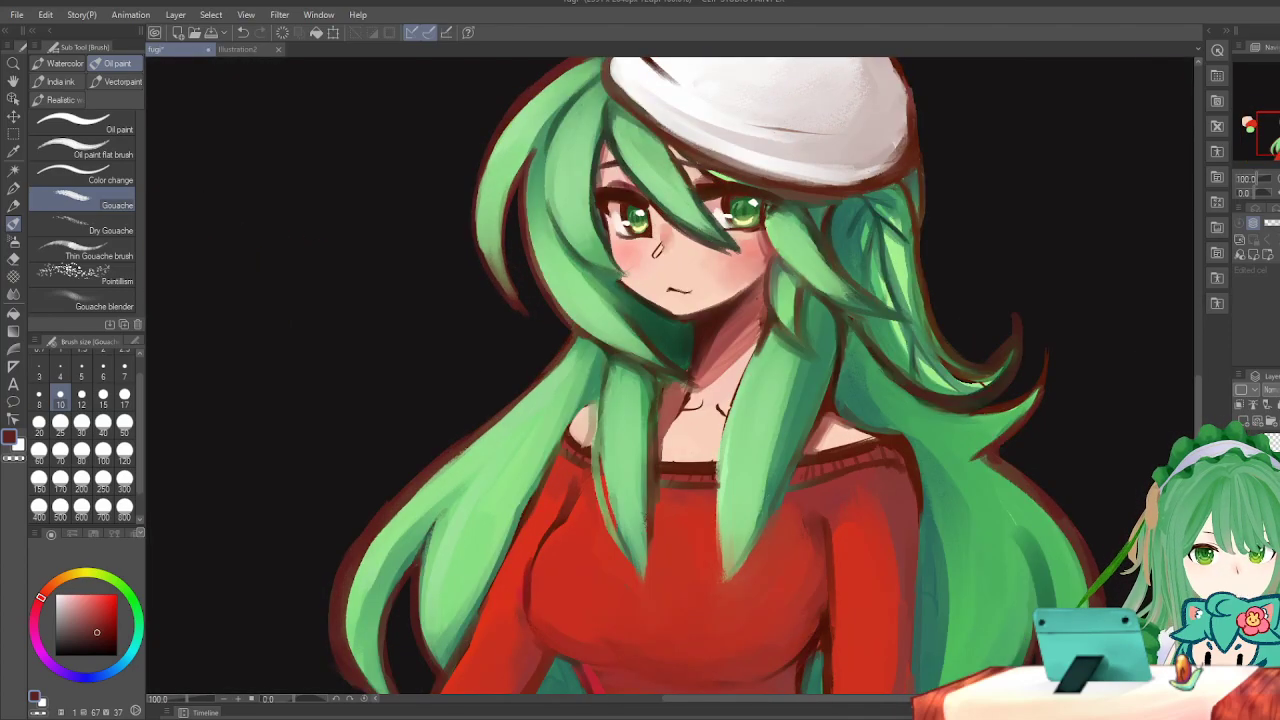
pyautogui.scroll(2, 858, 305)
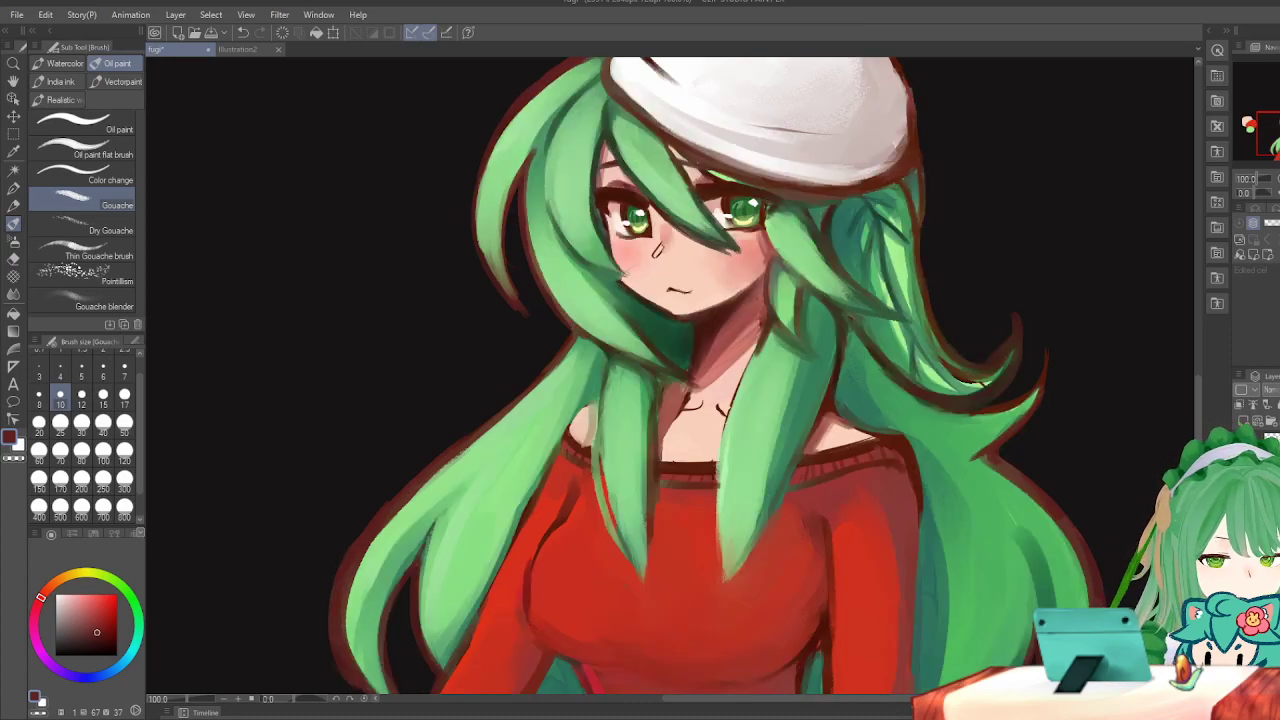
pyautogui.scroll(-2, 743, 420)
pyautogui.scroll(2, 743, 420)
pyautogui.scroll(-2, 743, 420)
pyautogui.scroll(2, 743, 420)
# Sample the reddish skin-shadow colour for the Gouache brush and set its size to 6 while working around the neck in mirrored view.
pyautogui.press('i')
pyautogui.scroll(2, 623, 415)
pyautogui.click(622, 419)
pyautogui.click(13, 224)
pyautogui.click(103, 398)
pyautogui.press('h')
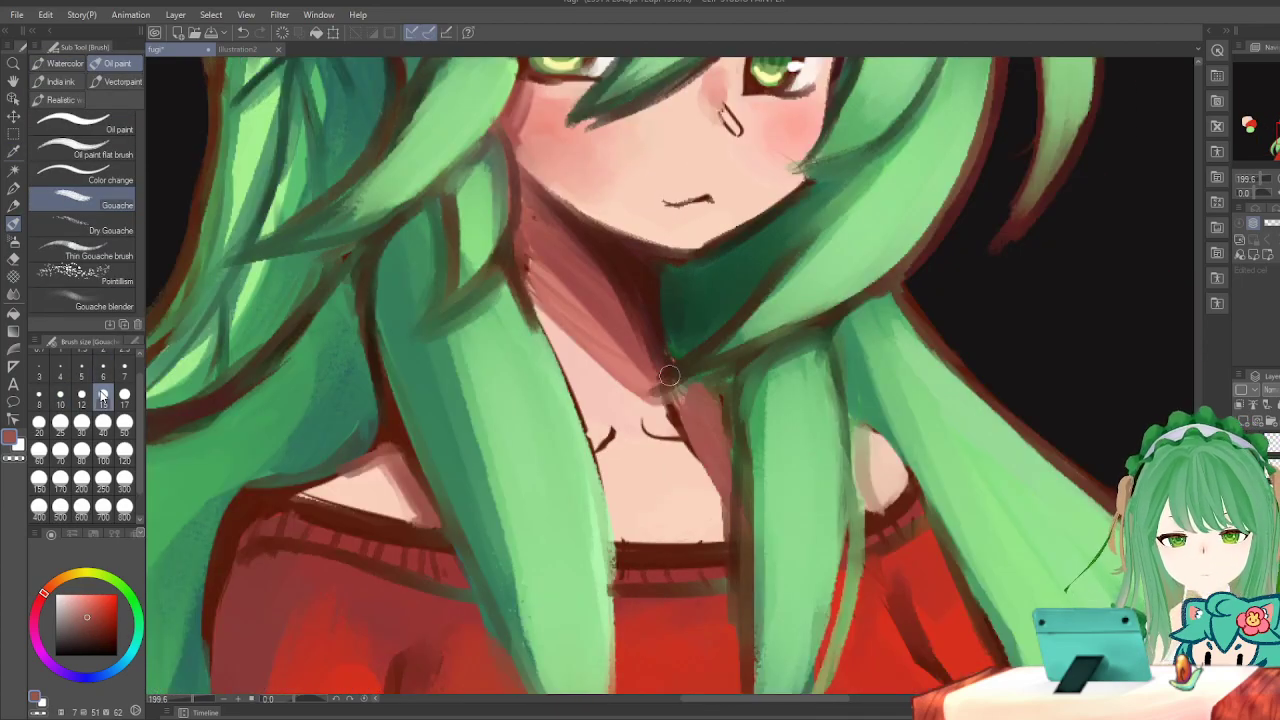
pyautogui.click(103, 370)
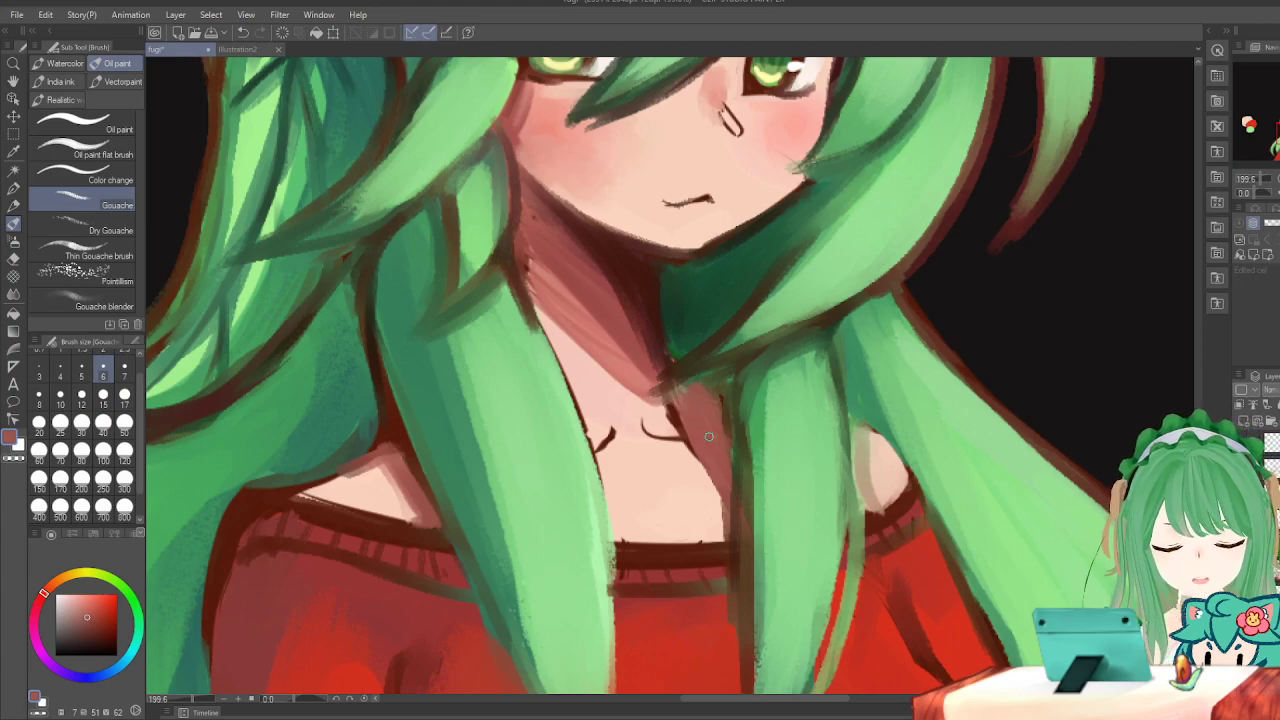
# Return to the normal view and paint reddish shadows on both shoulders, along the sweater's neckline and at the chest's edge beside the hair.
pyautogui.press('h')
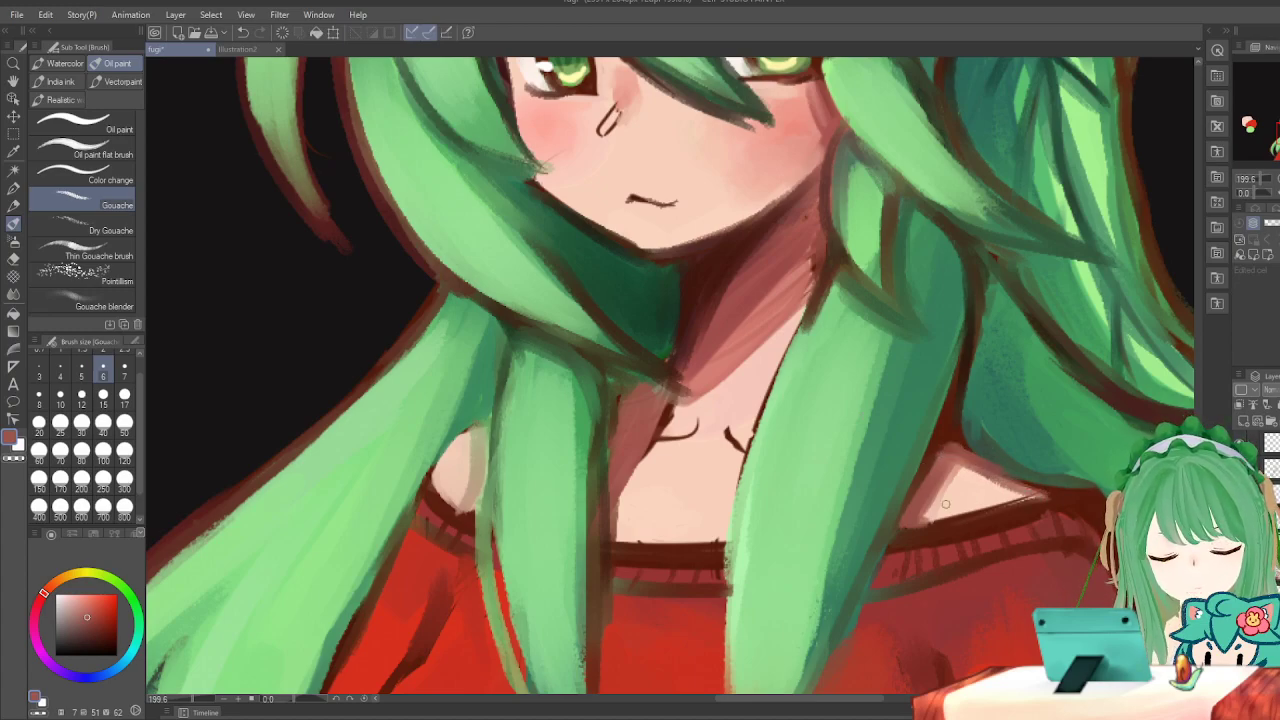
pyautogui.moveTo(915, 521); pyautogui.dragTo(1005, 501)
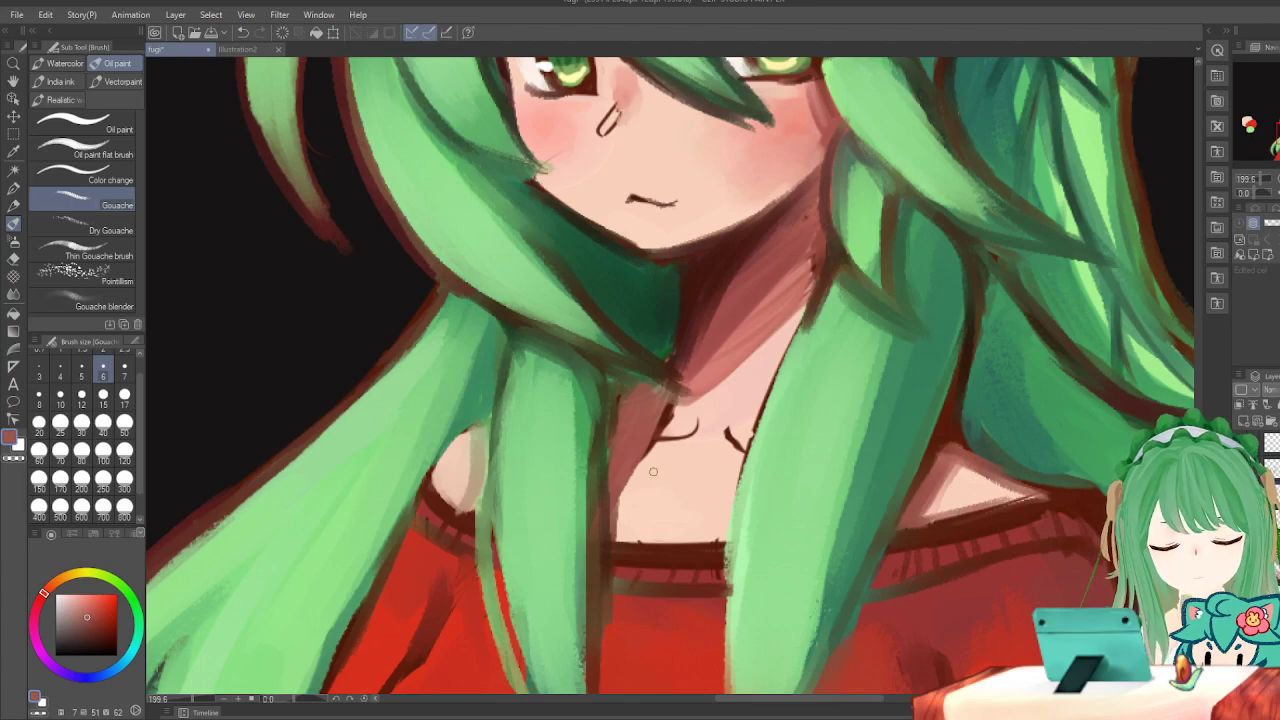
pyautogui.moveTo(612, 541)
pyautogui.mouseDown()
pyautogui.moveTo(668, 543)
pyautogui.moveTo(596, 537)
pyautogui.moveTo(716, 541)
pyautogui.mouseUp()
pyautogui.moveTo(612, 501); pyautogui.dragTo(616, 532)
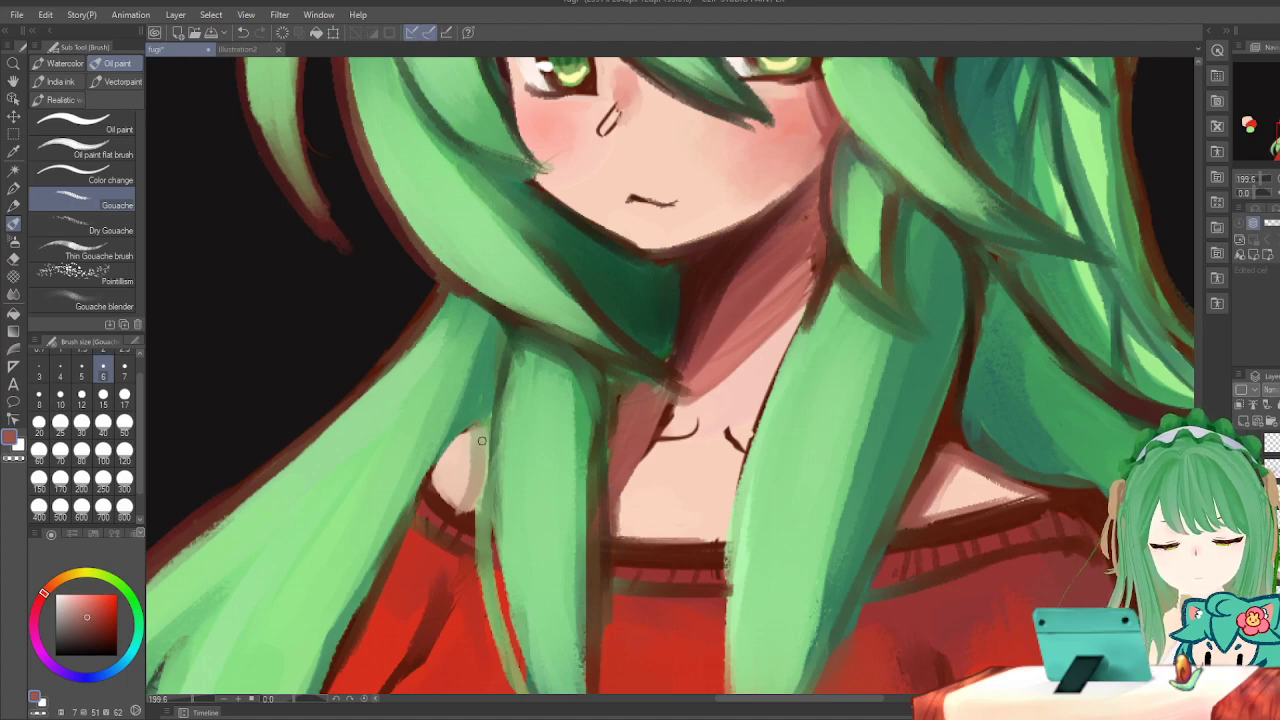
pyautogui.moveTo(479, 429)
pyautogui.mouseDown()
pyautogui.moveTo(479, 500)
pyautogui.moveTo(456, 506)
pyautogui.moveTo(477, 511)
pyautogui.mouseUp()
pyautogui.moveTo(479, 429)
pyautogui.mouseDown()
pyautogui.moveTo(485, 470)
pyautogui.moveTo(473, 429)
pyautogui.moveTo(480, 485)
pyautogui.moveTo(490, 424)
pyautogui.moveTo(478, 427)
pyautogui.moveTo(488, 447)
pyautogui.moveTo(470, 500)
pyautogui.mouseUp()
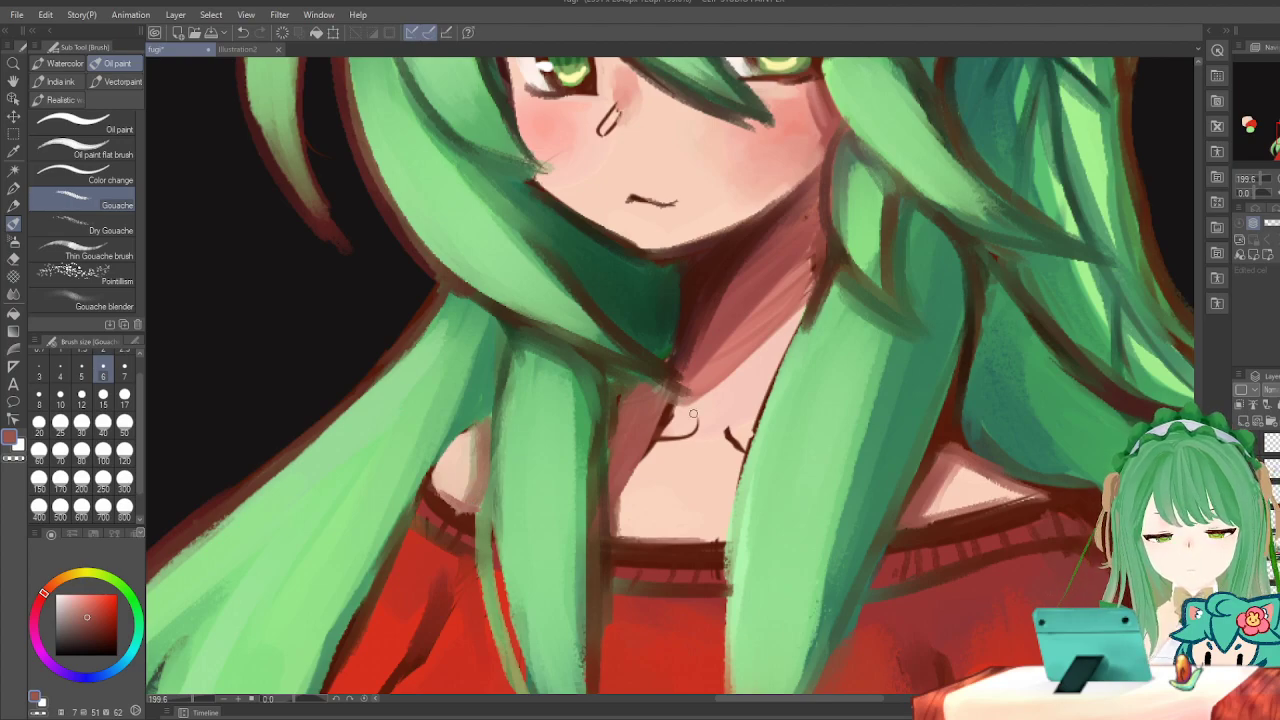
# Review the retouched shoulders, neck and face in normal and mirrored views.
pyautogui.scroll(-6, 692, 357)
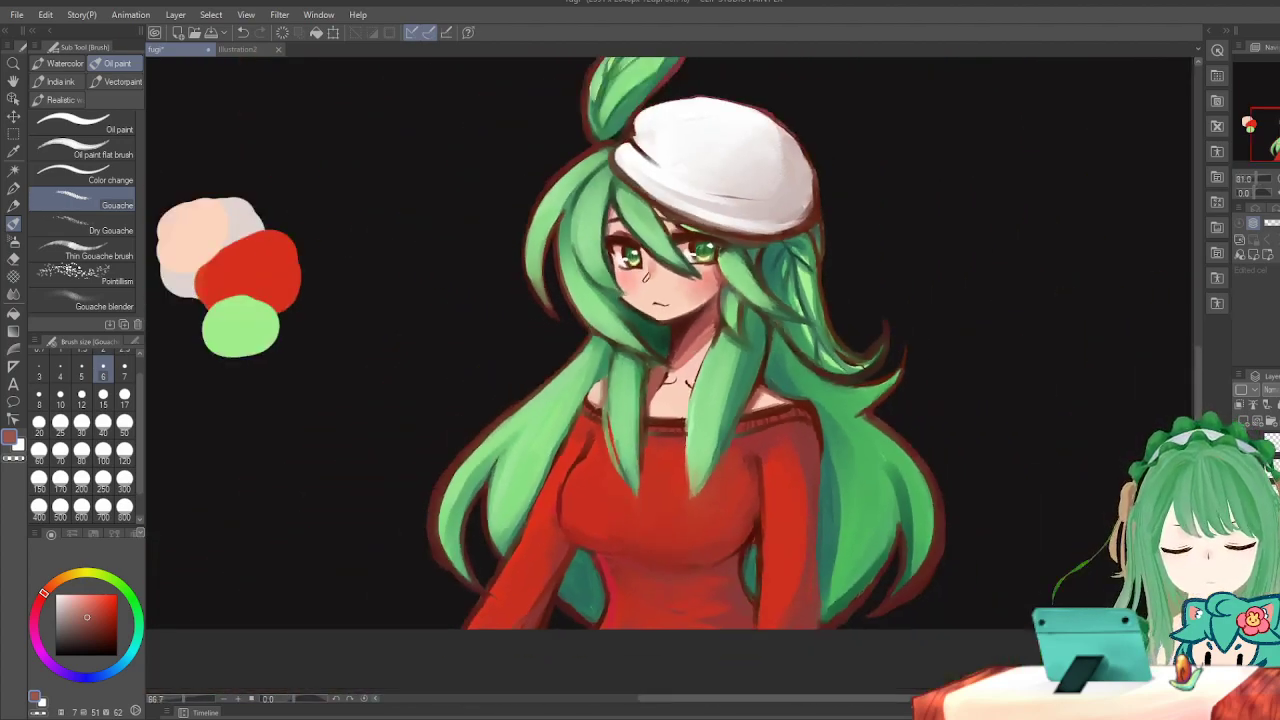
pyautogui.press('h')
pyautogui.scroll(4, 727, 319)
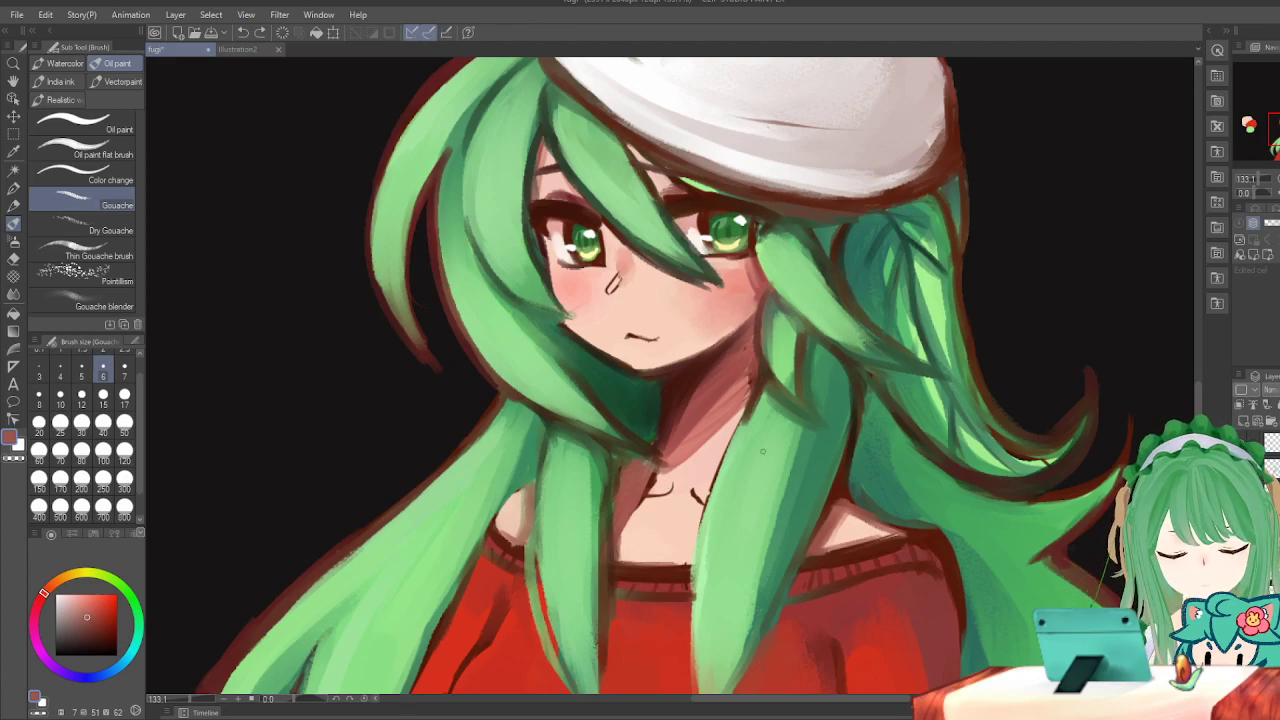
pyautogui.press('h')
pyautogui.press('h')
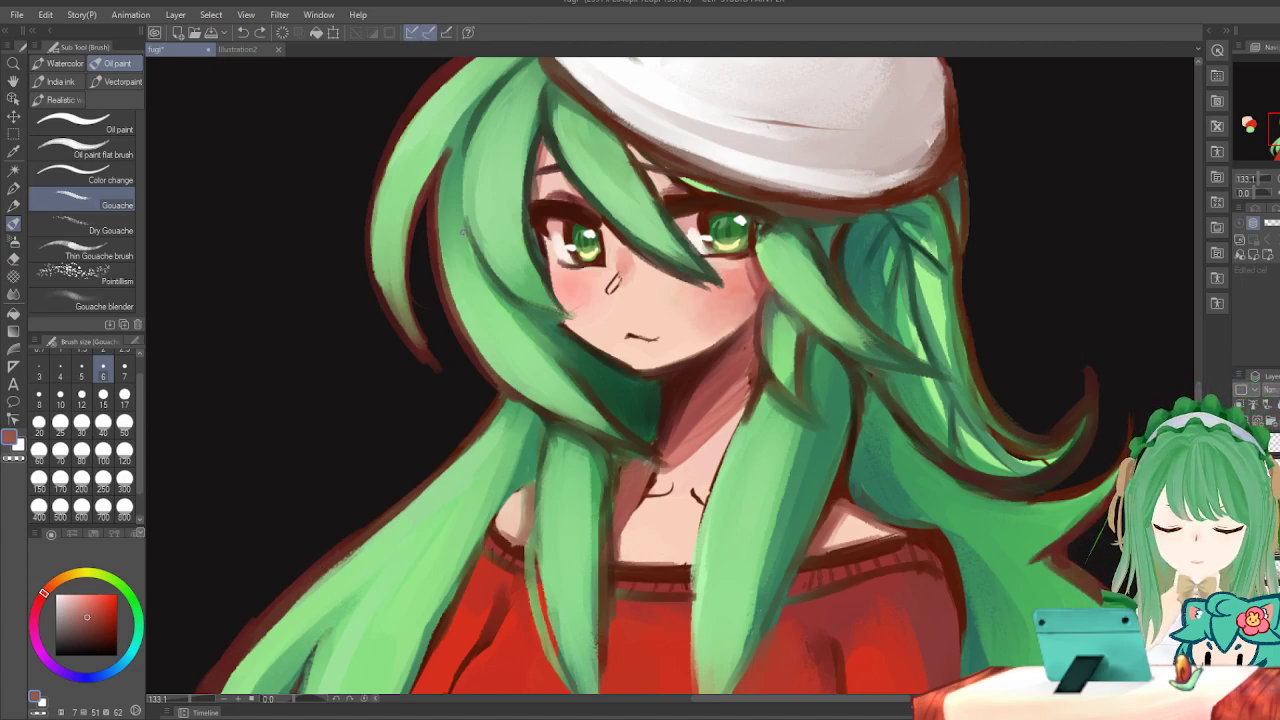
# Compare the finished figure with its earlier, sketchier version and inspect the full composition.
pyautogui.scroll(-4, 463, 232)
pyautogui.scroll(1, 560, 180)
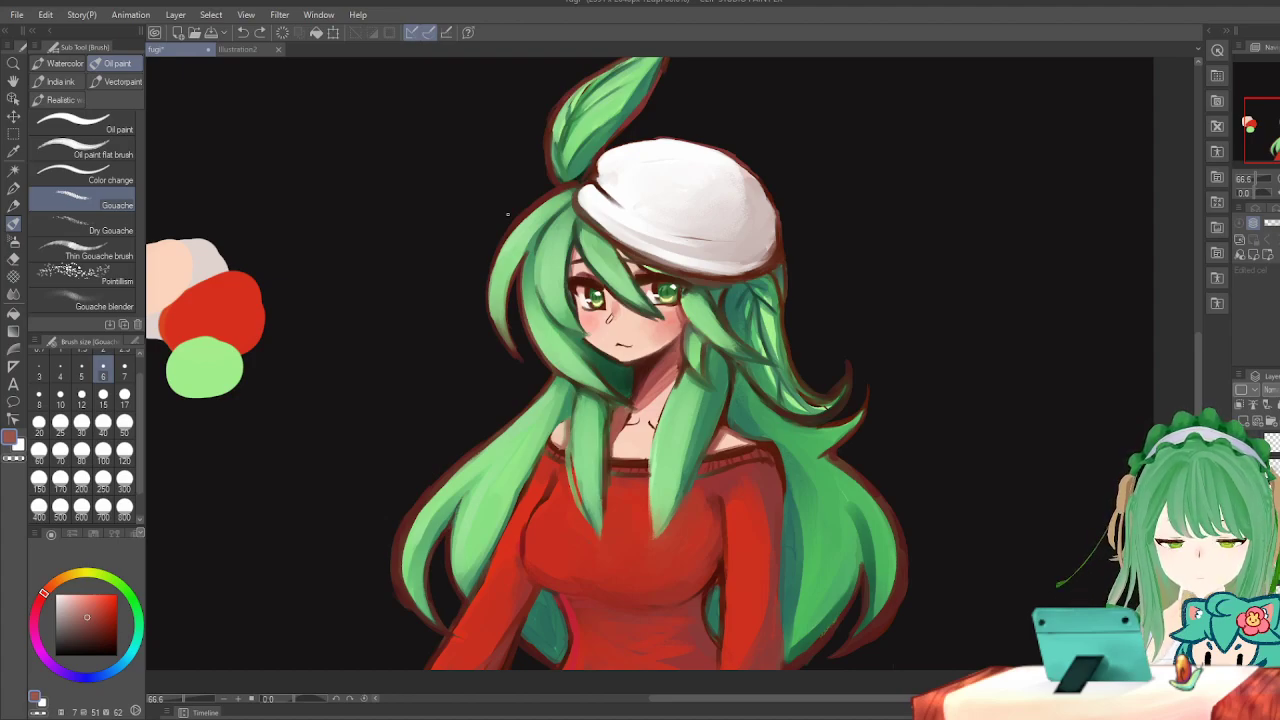
pyautogui.scroll(4, 595, 247)
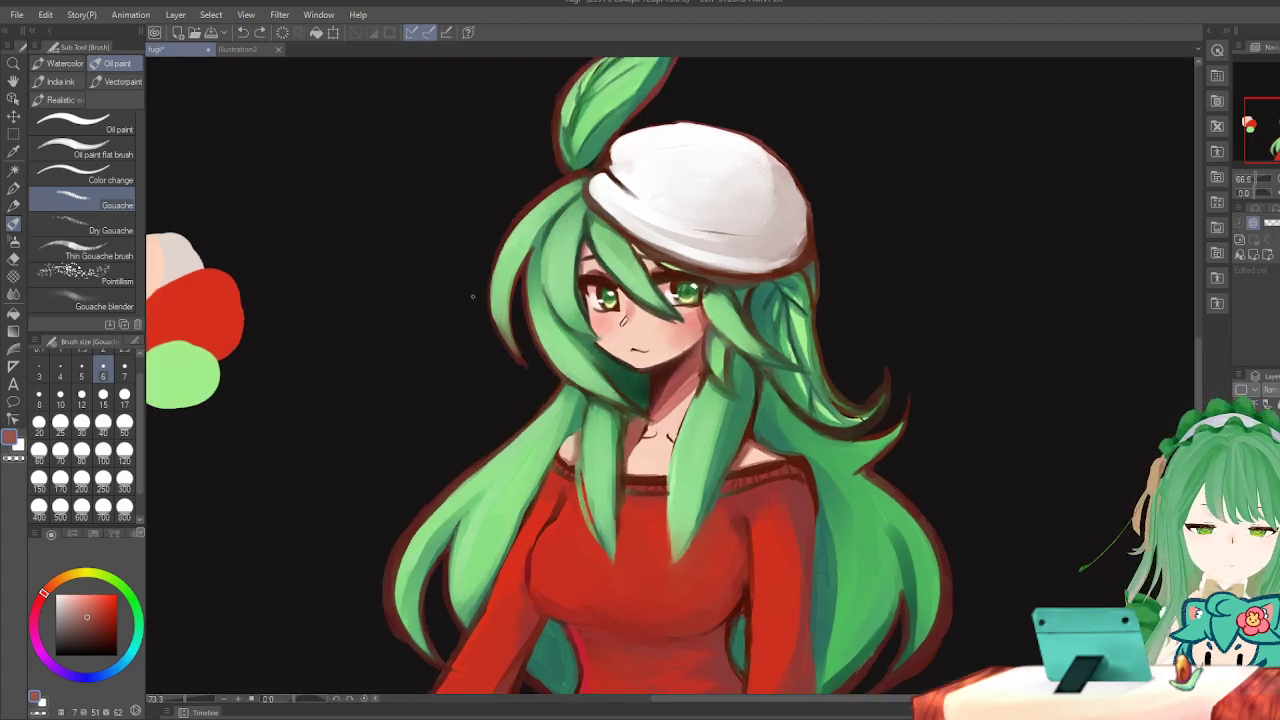
pyautogui.scroll(-6, 794, 240)
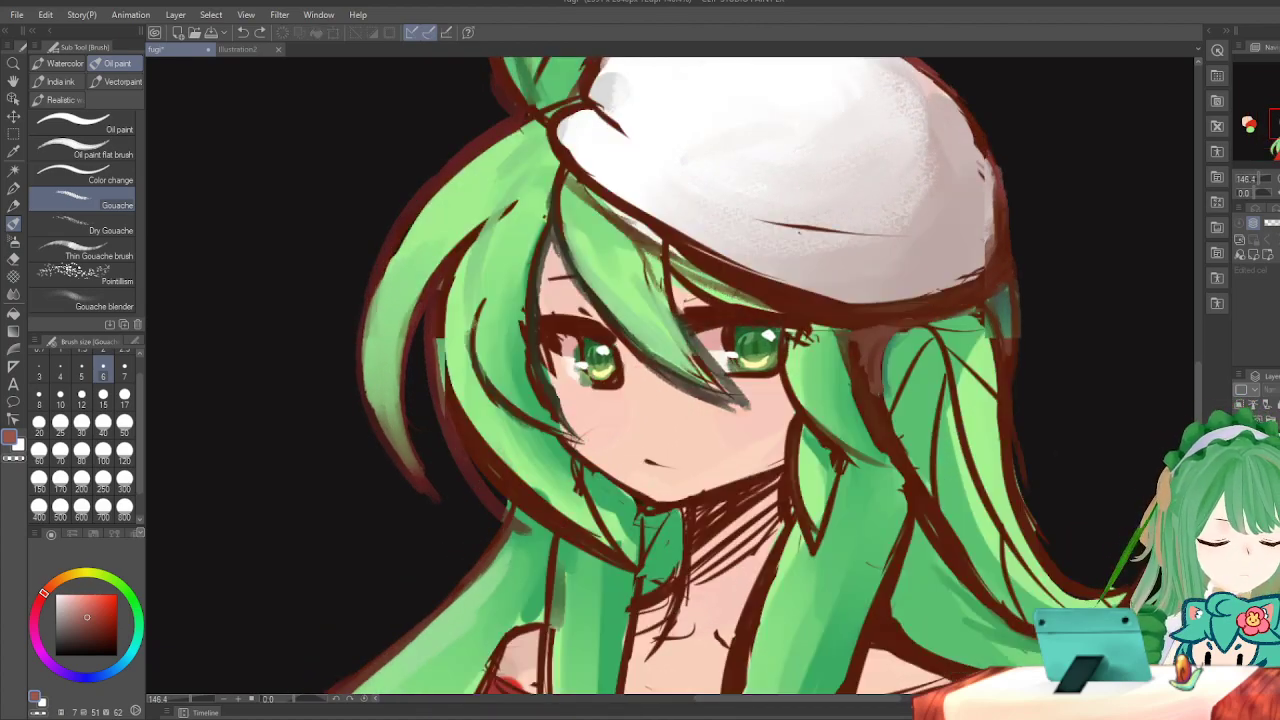
pyautogui.press('h')
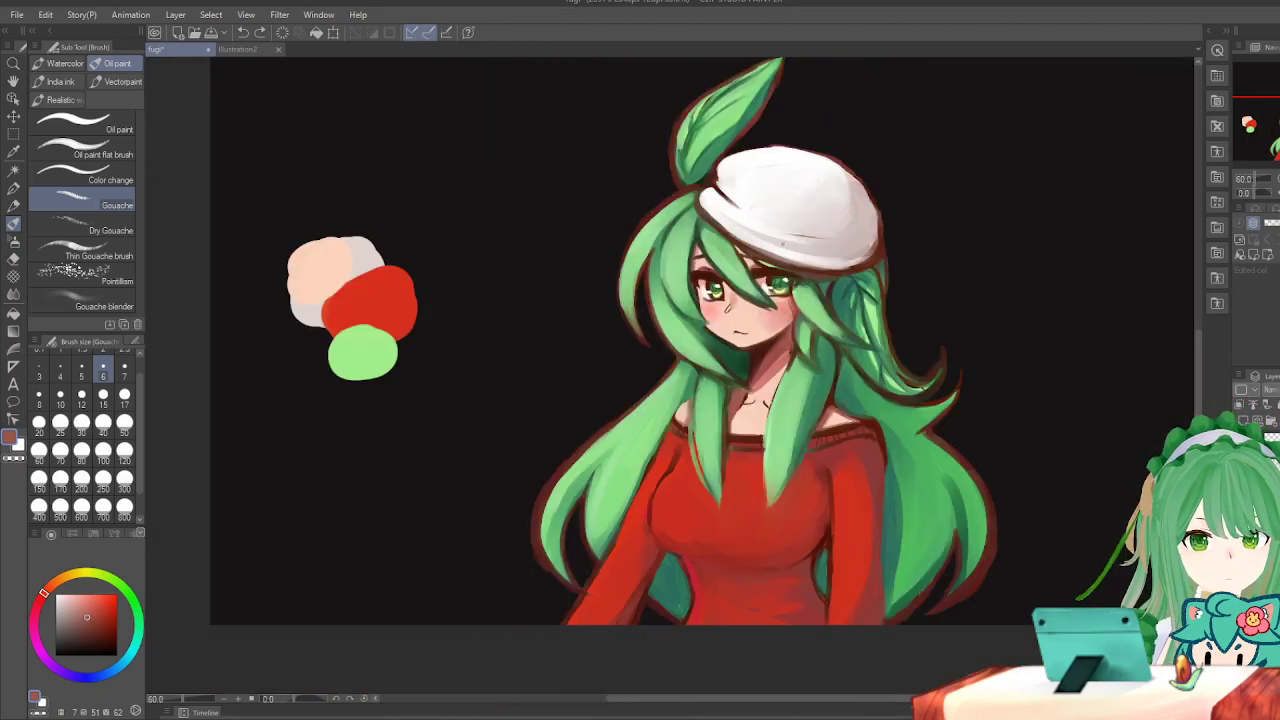
# Set the Gouache brush size to 10 and retouch the pointed tip of the outer hair lock beside the face.
pyautogui.scroll(4, 745, 228)
pyautogui.click(60, 398)
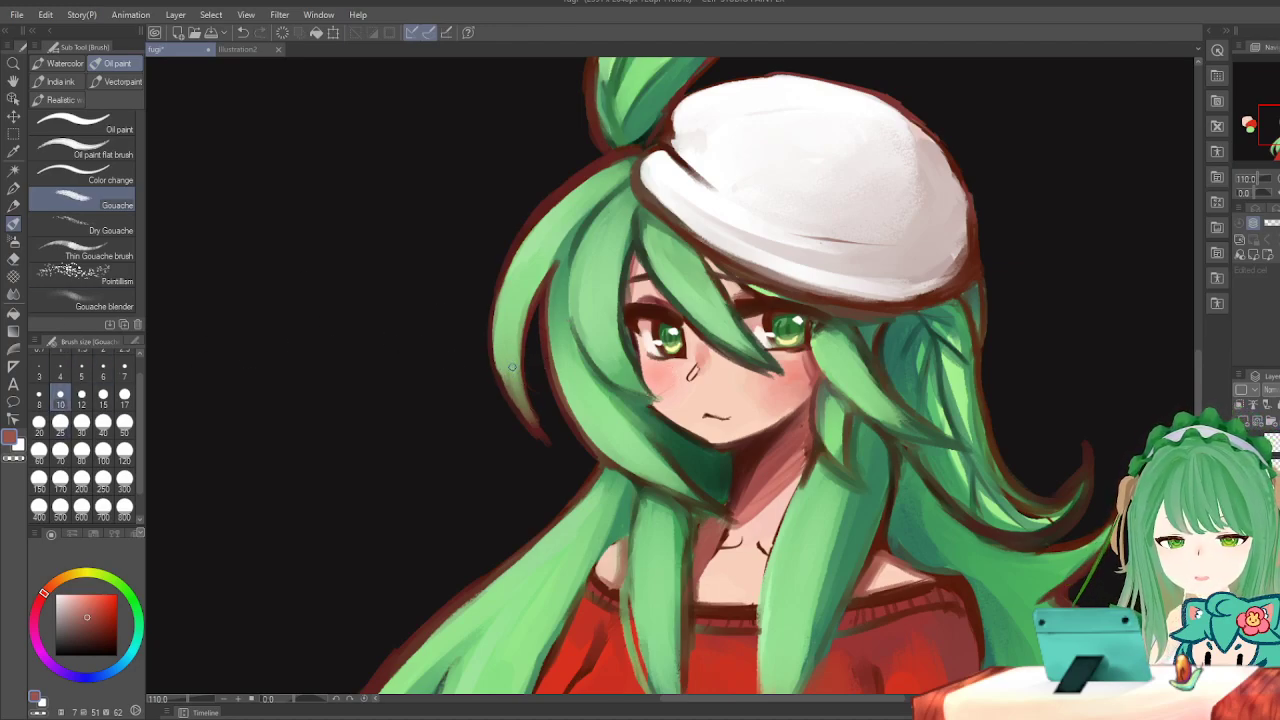
pyautogui.hotkey('ctrl', 'z')
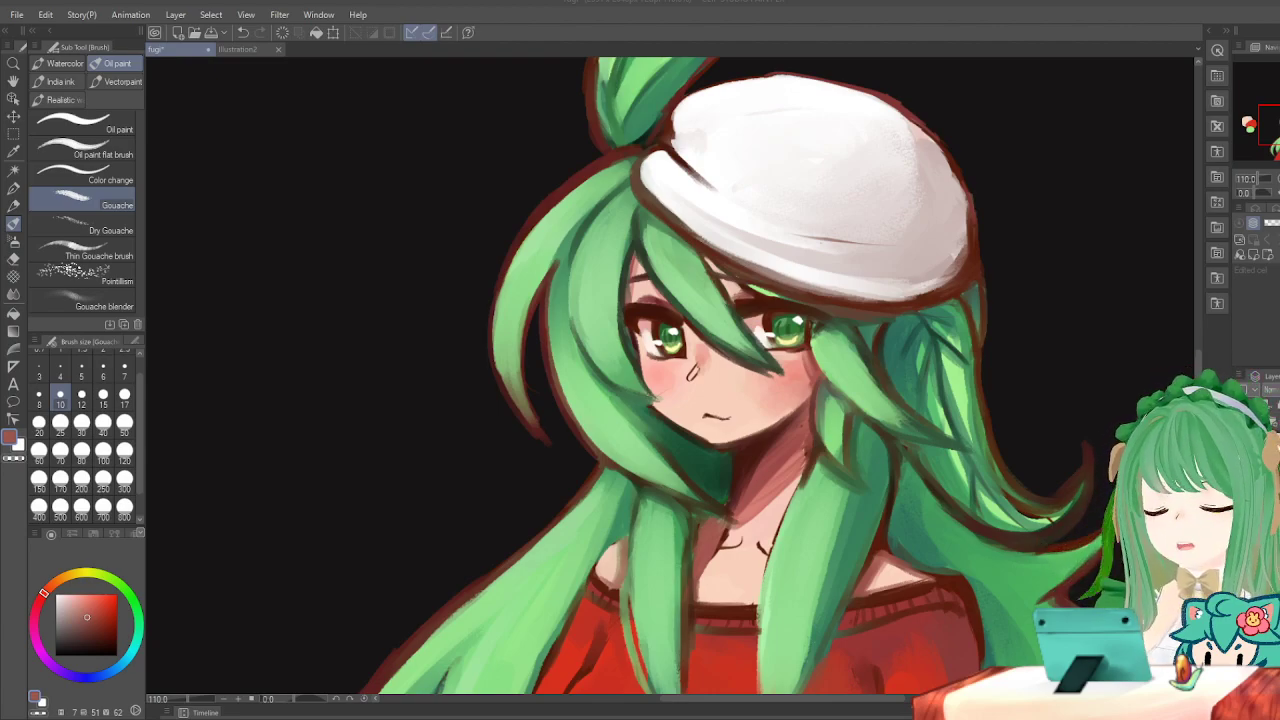
pyautogui.hotkey('ctrl', '-')
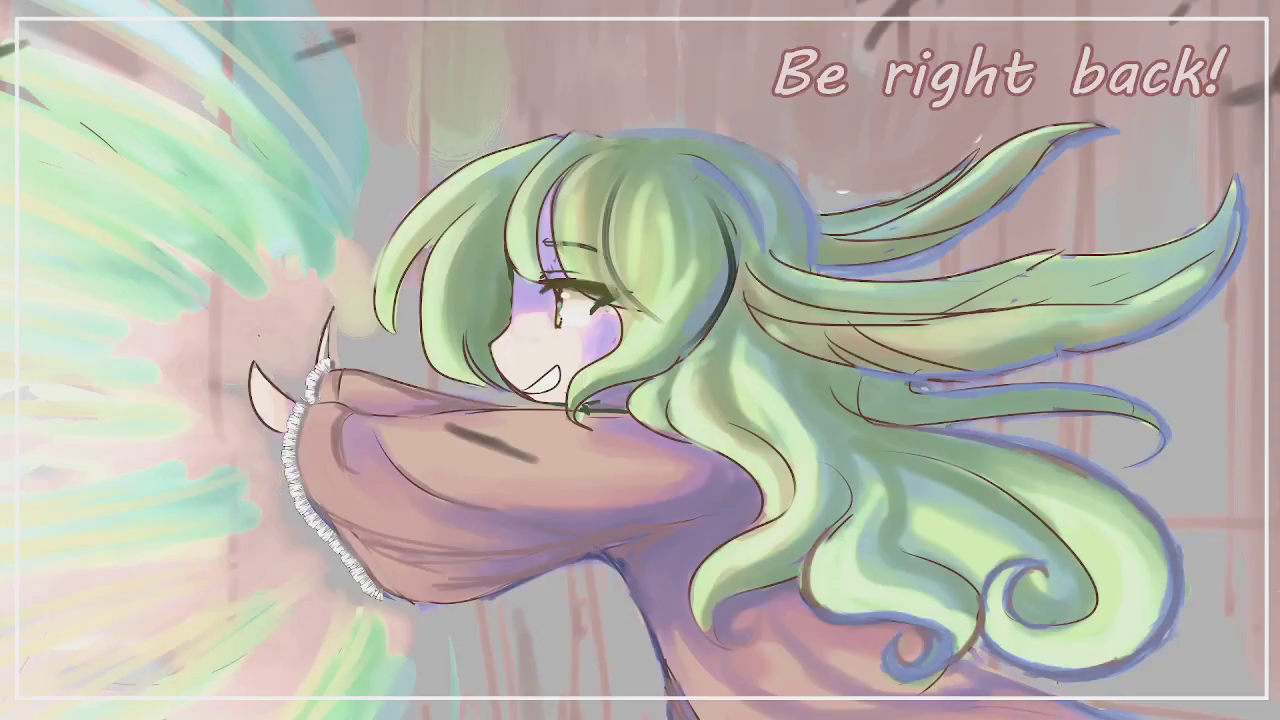
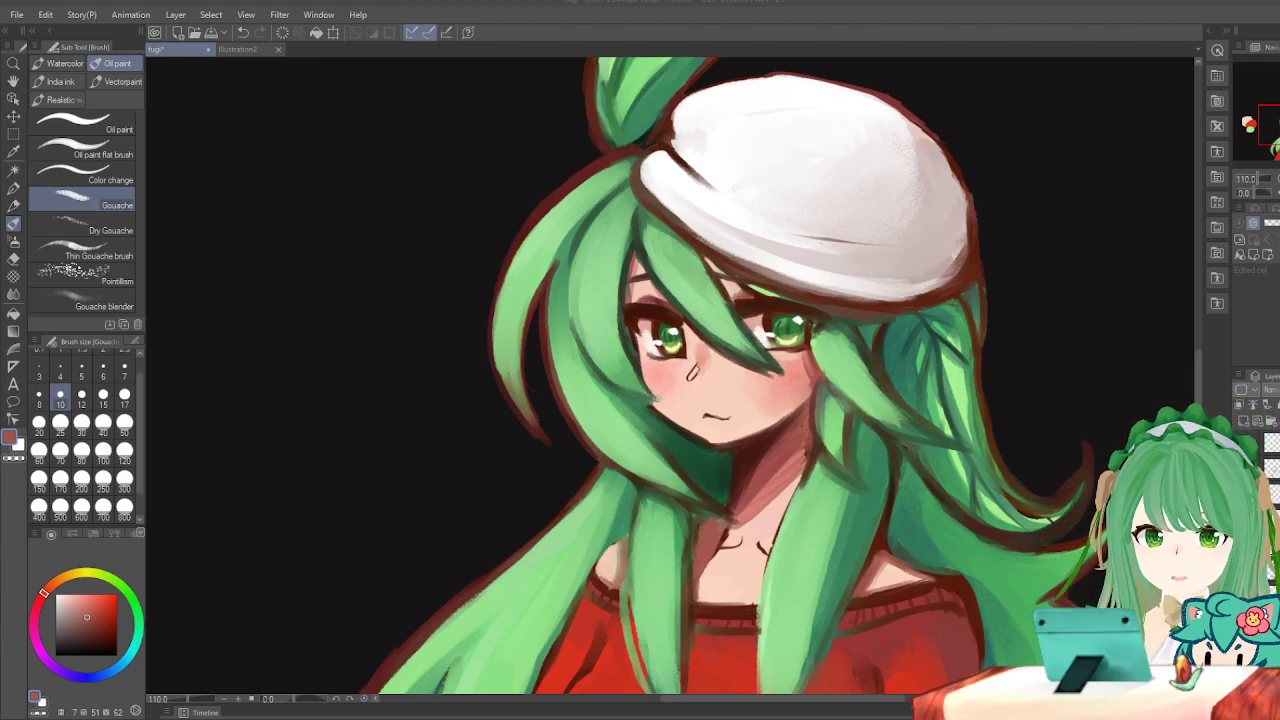
# Examine the face, hat, hair and sweater at varying magnifications against the whole composition.
pyautogui.scroll(-2, 523, 353)
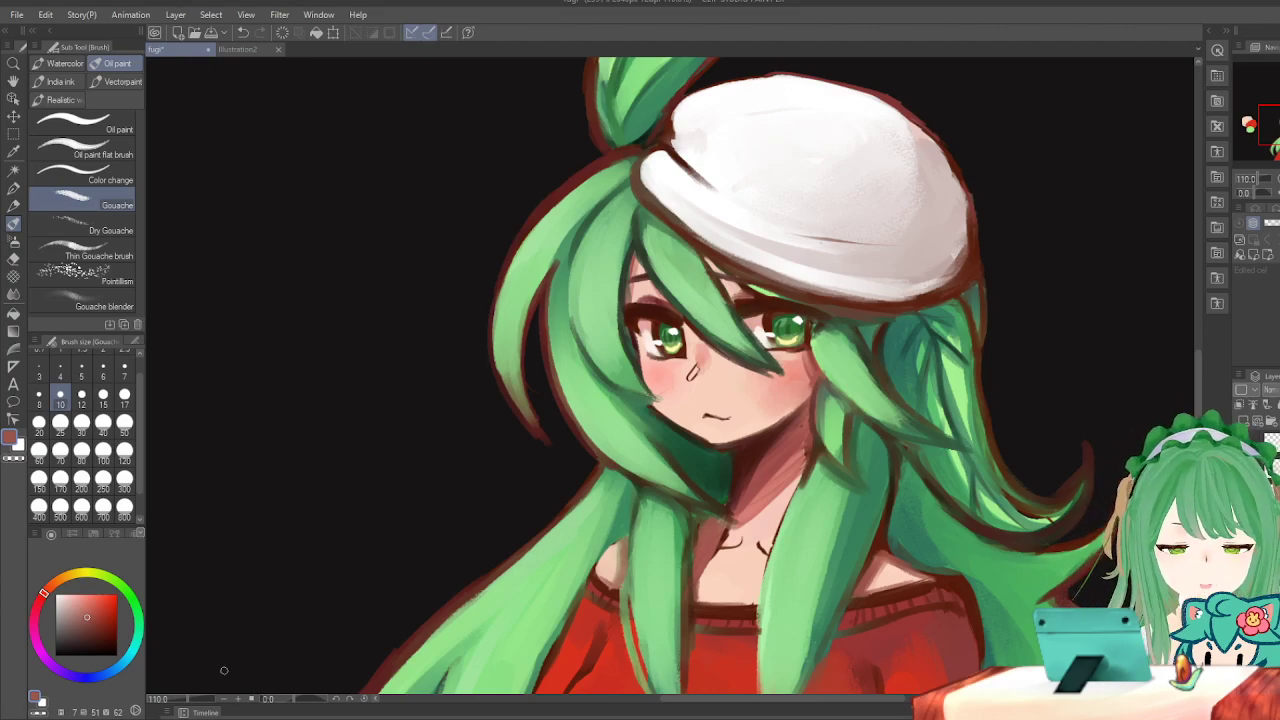
pyautogui.scroll(-3, 523, 353)
pyautogui.scroll(3, 740, 203)
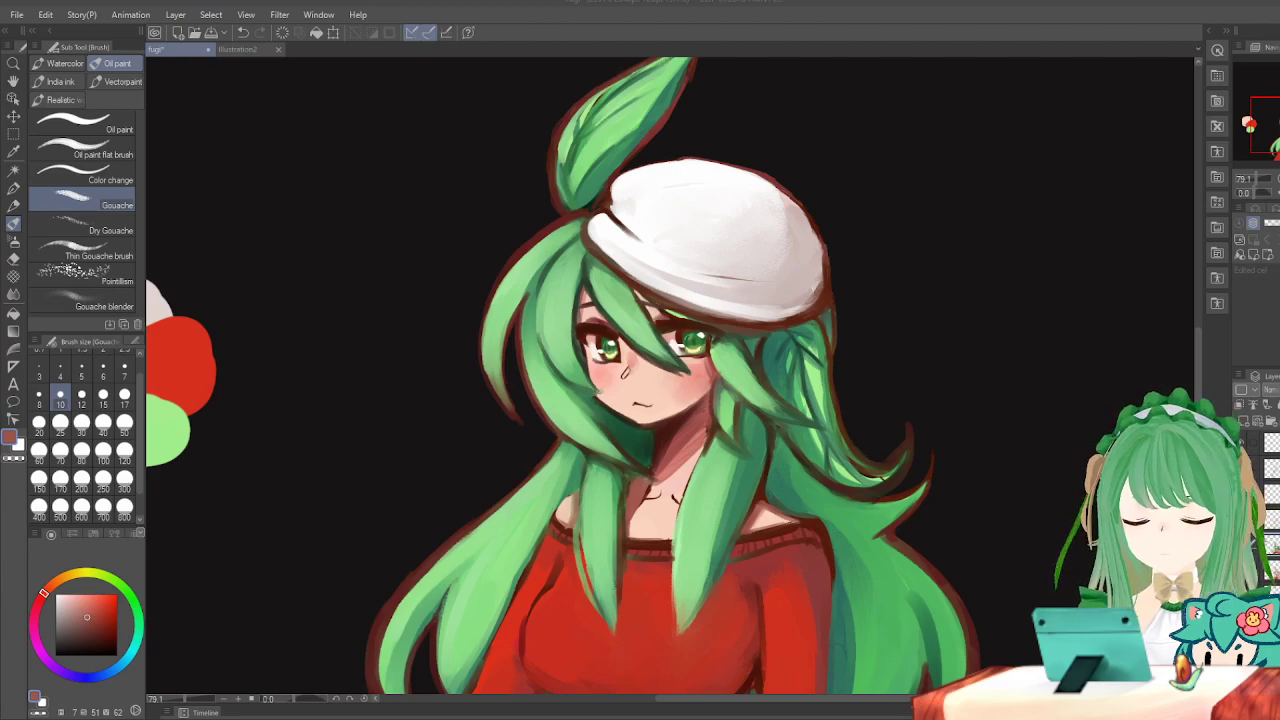
pyautogui.scroll(-3, 950, 360)
pyautogui.scroll(1, 950, 360)
pyautogui.scroll(-1, 670, 376)
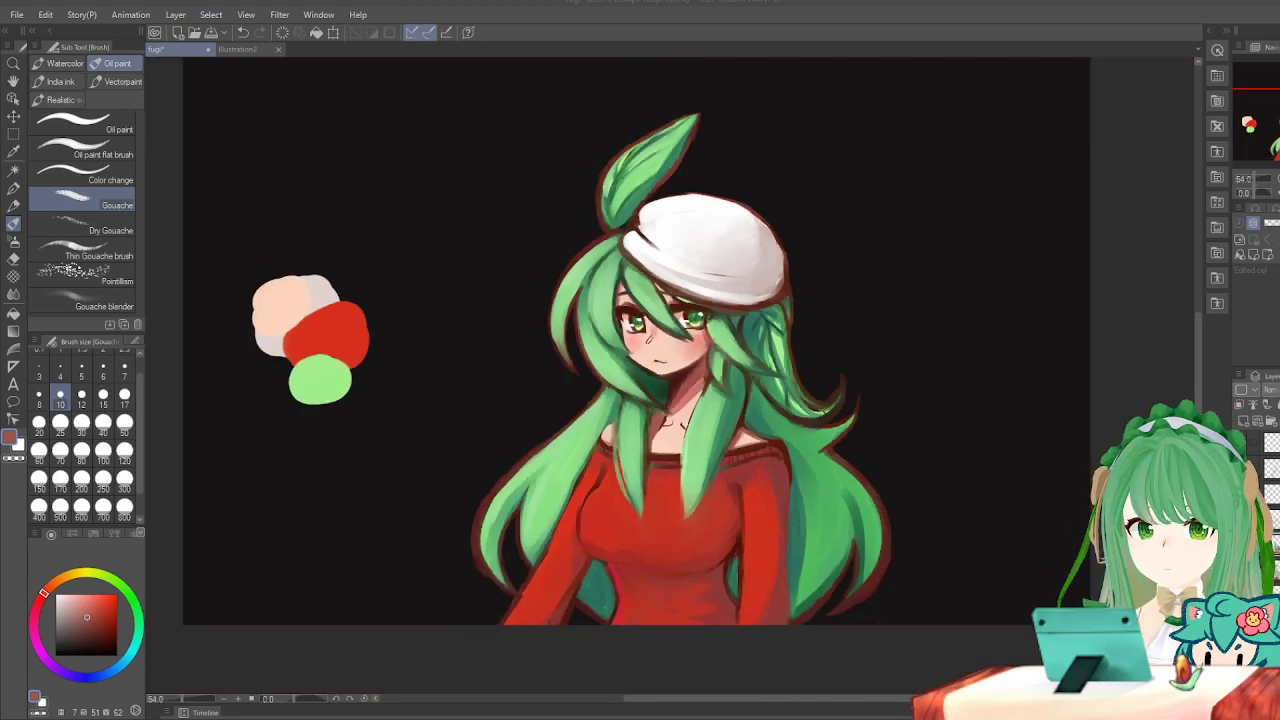
pyautogui.scroll(2, 670, 376)
pyautogui.scroll(-1, 670, 376)
# Save the illustration with the latest shadow and hair retouches.
pyautogui.scroll(1, 594, 393)
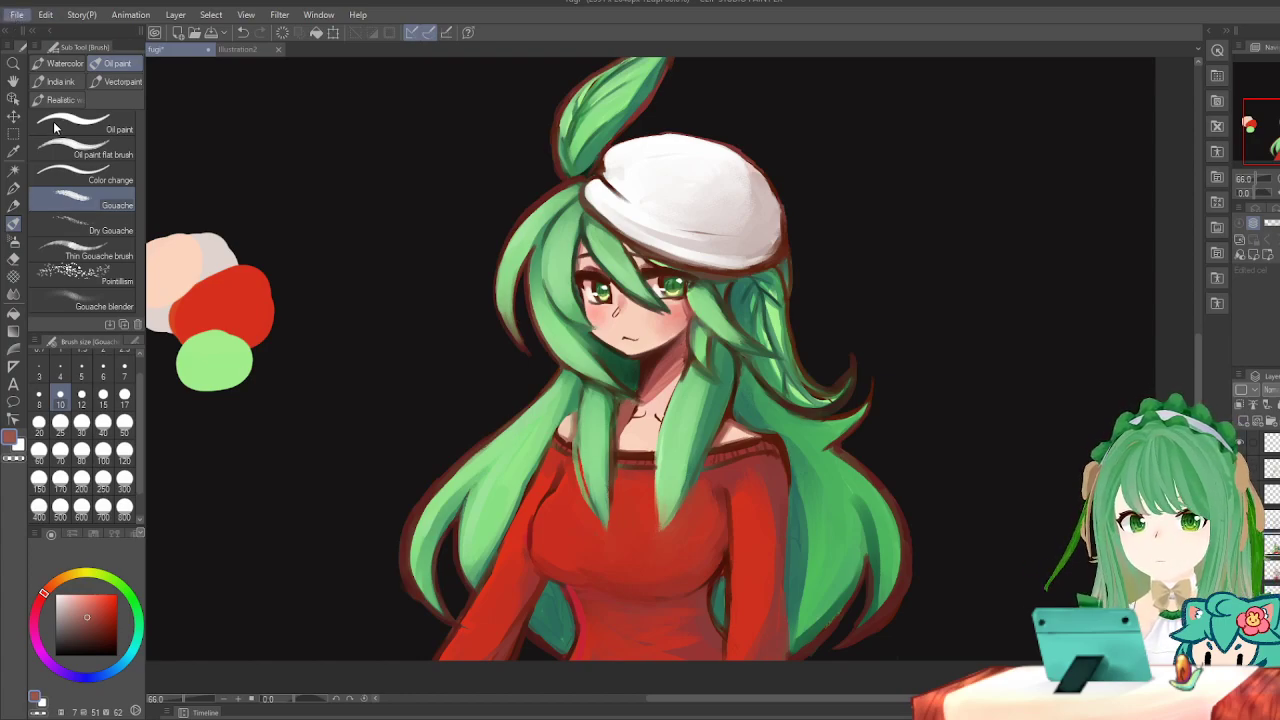
pyautogui.scroll(-1, 257, 300)
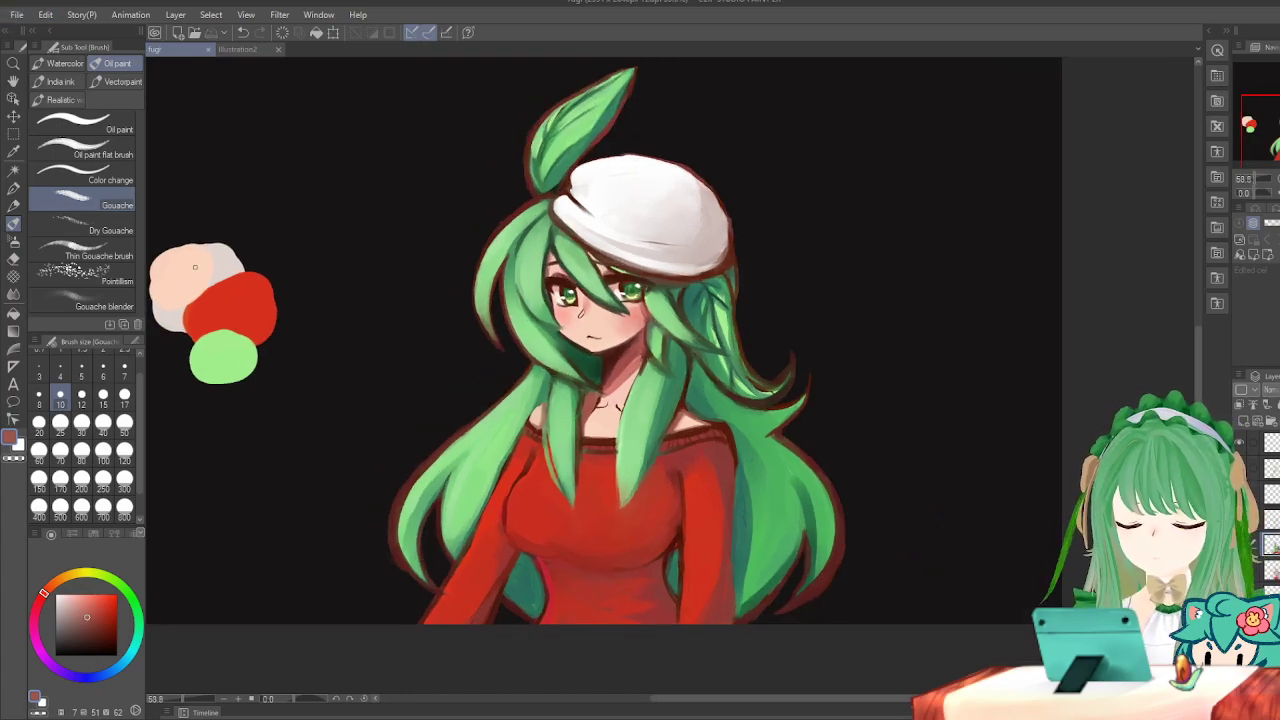